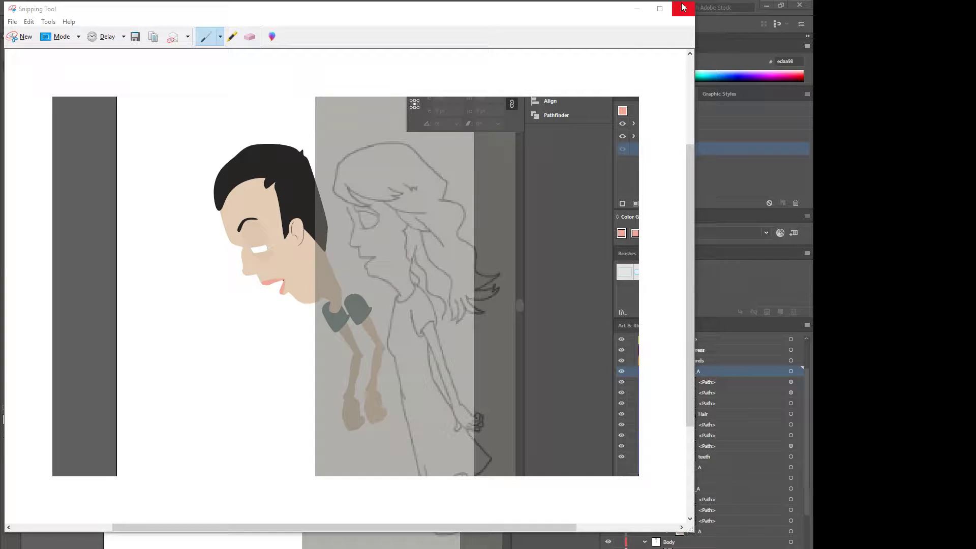
- Minimize the Snipping Tool to return to the Illustrator drawing and look over the row of character sketches beside the artboard
click(636, 7)
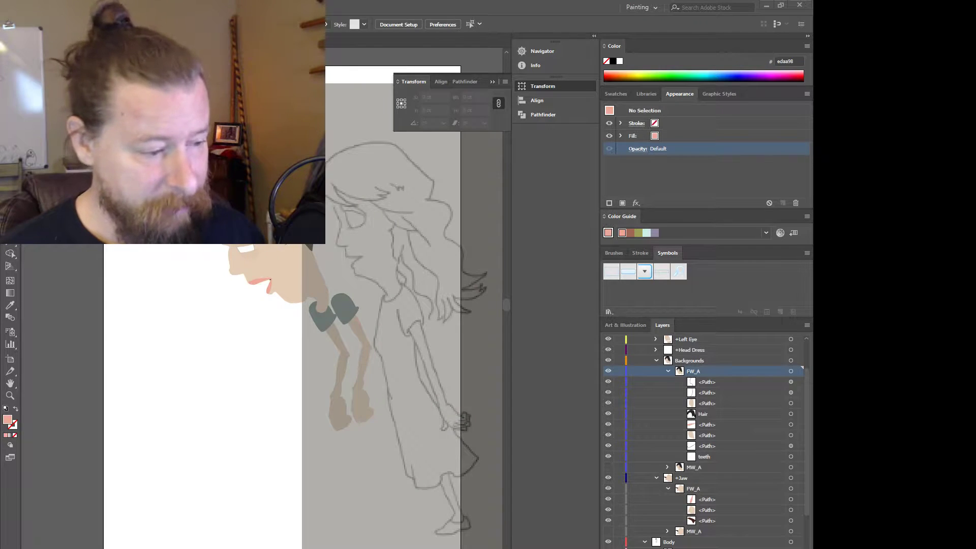
scroll(256, 283, down, 3)
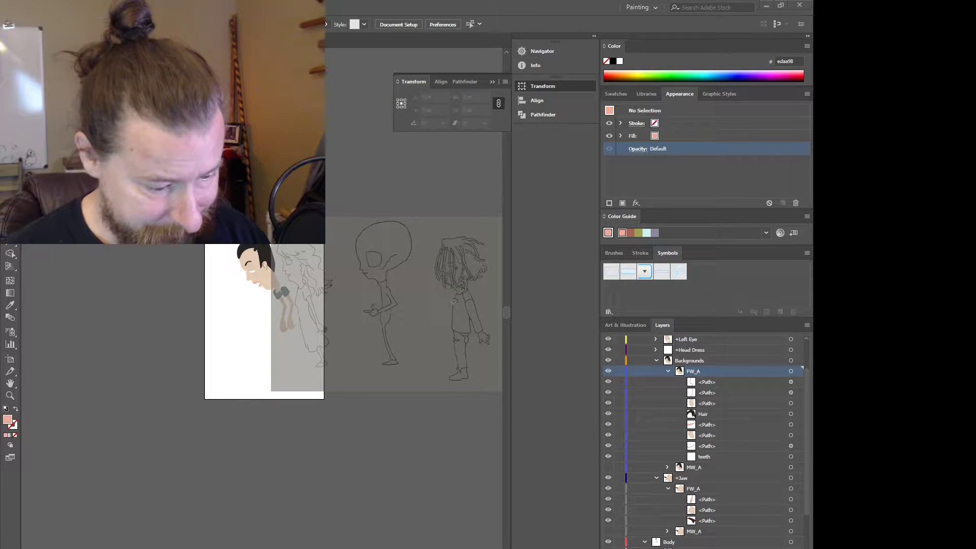
scroll(382, 416, right, 3)
scroll(382, 416, up, 2)
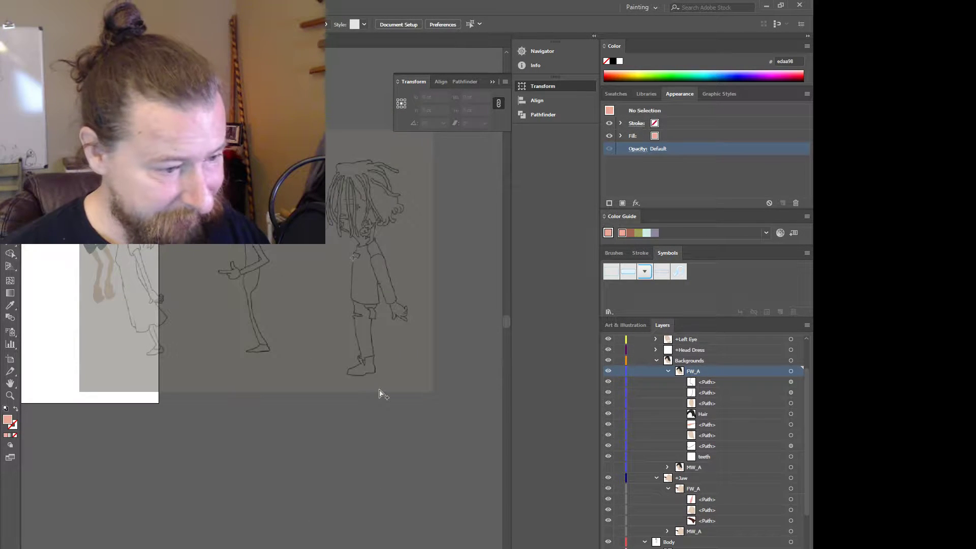
scroll(294, 404, down, 1)
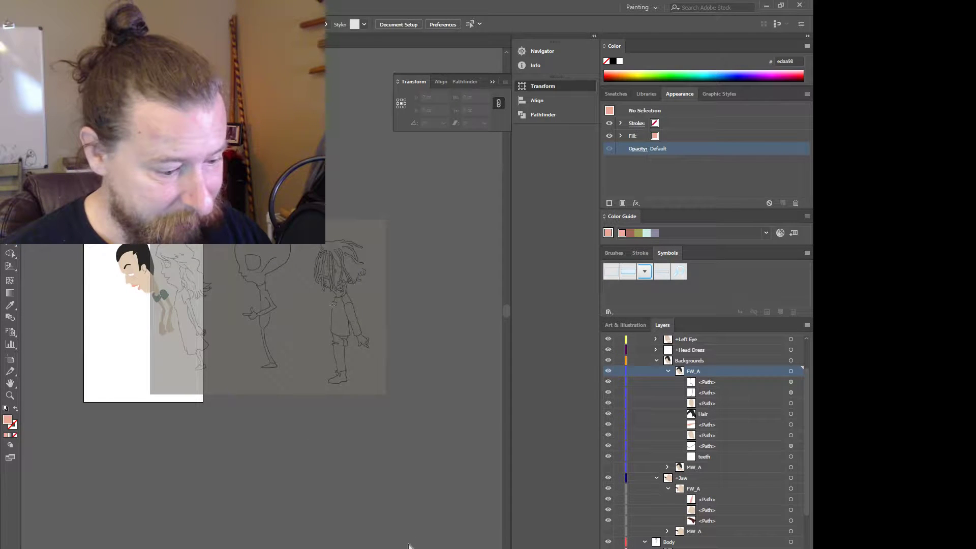
scroll(265, 323, left, 3)
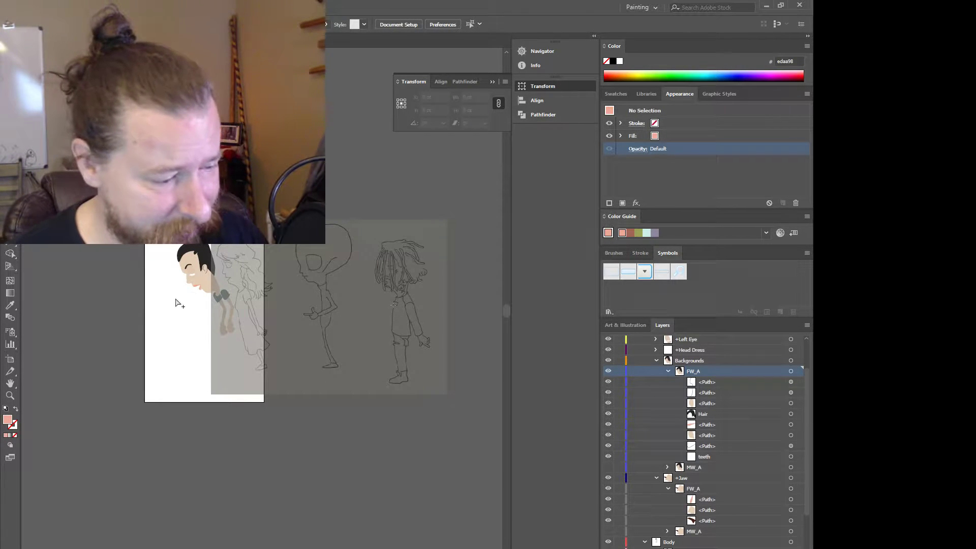
- Select the skin-coloured jaw path in the FW_A jaw group and move its bottom anchor to about X 760.5 pt, Y 915.3 pt
scroll(175, 297, up, 1)
scroll(363, 345, up, 1)
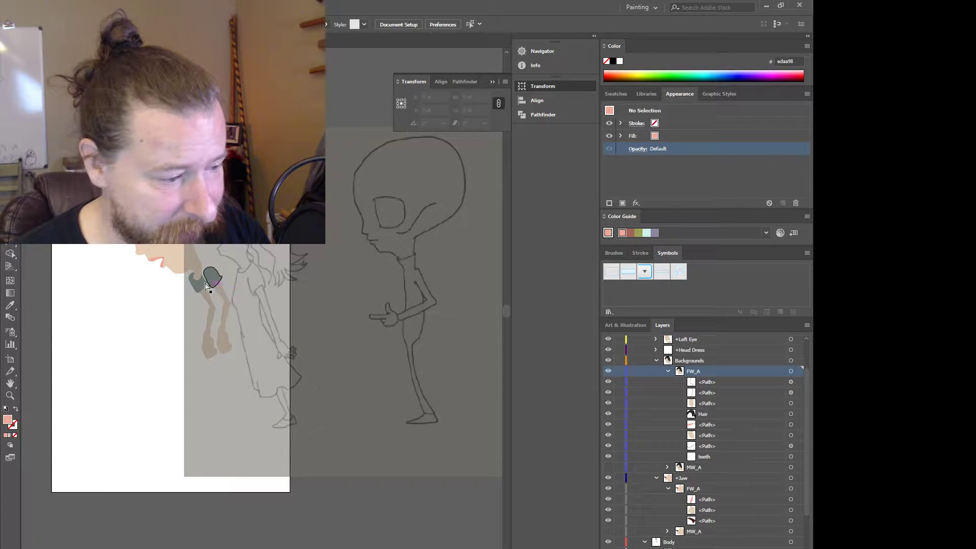
scroll(146, 282, up, 1)
scroll(144, 282, up, 1)
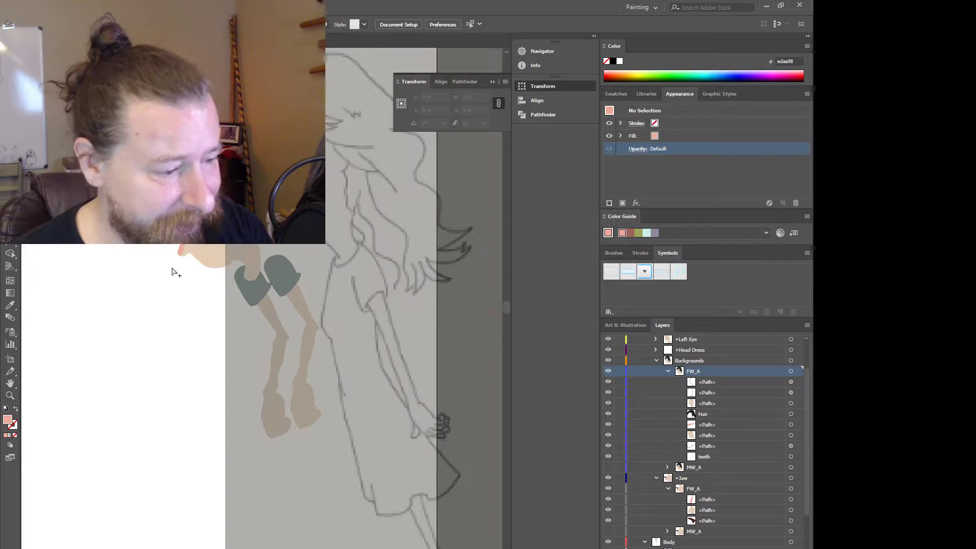
click(215, 264)
scroll(157, 256, up, 1)
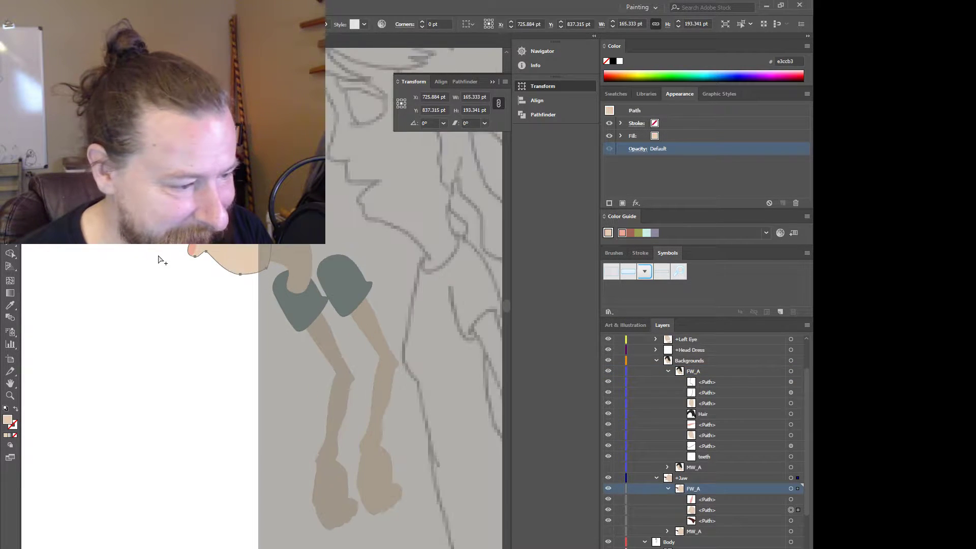
drag(241, 276, 273, 262)
scroll(264, 283, up, 2)
click(230, 254)
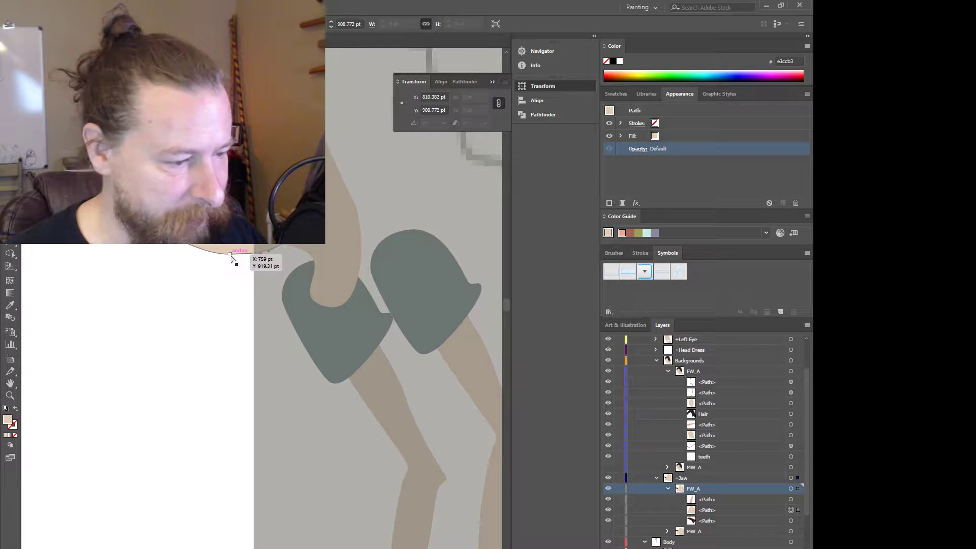
drag(231, 250, 231, 250)
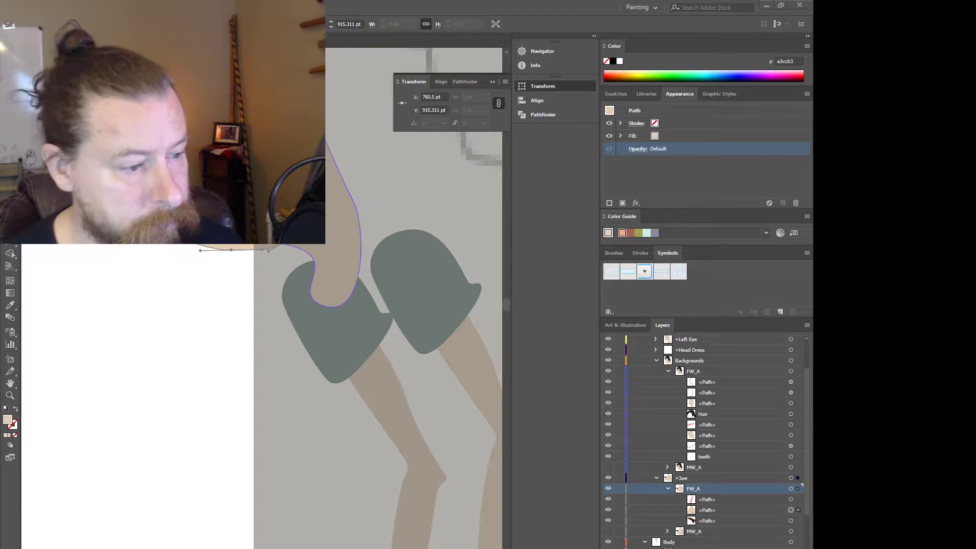
- Raise the jaw path's rear lower anchor to about Y 900.6 pt, keeping it at X 810.4 pt
scroll(286, 260, up, 1)
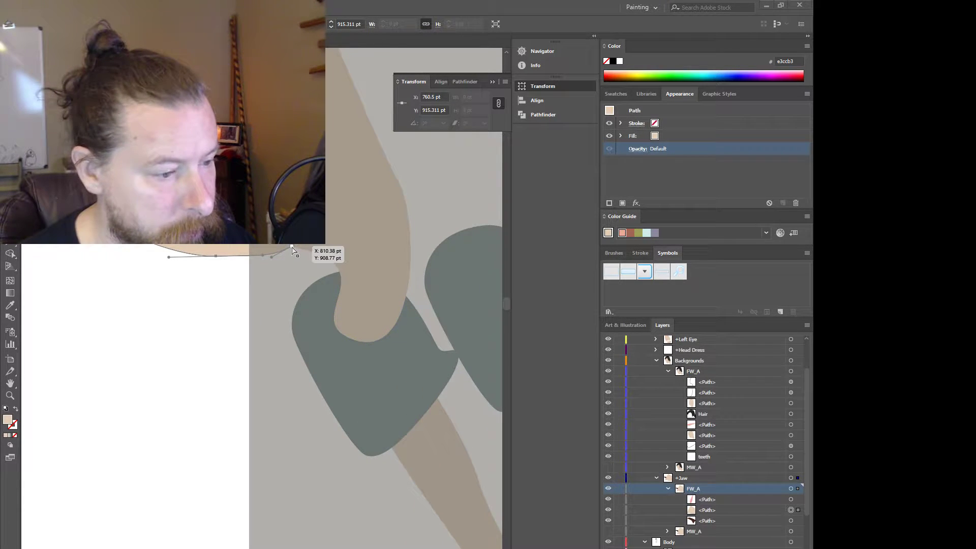
scroll(292, 250, down, 3)
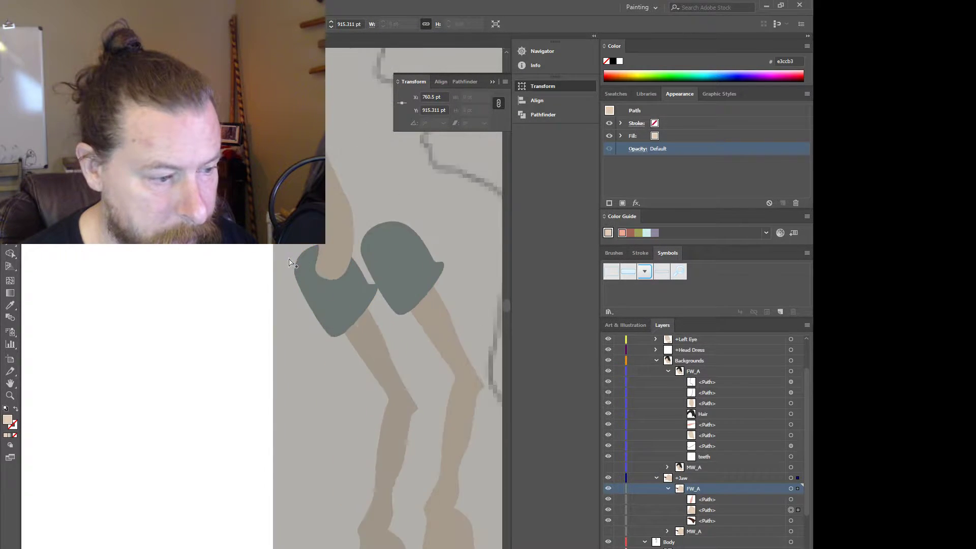
scroll(300, 247, up, 2)
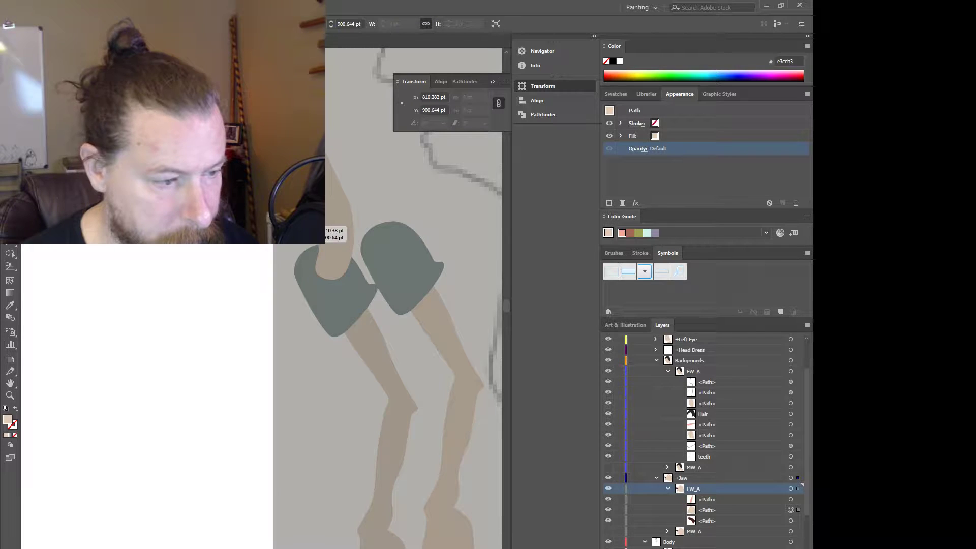
click(331, 231)
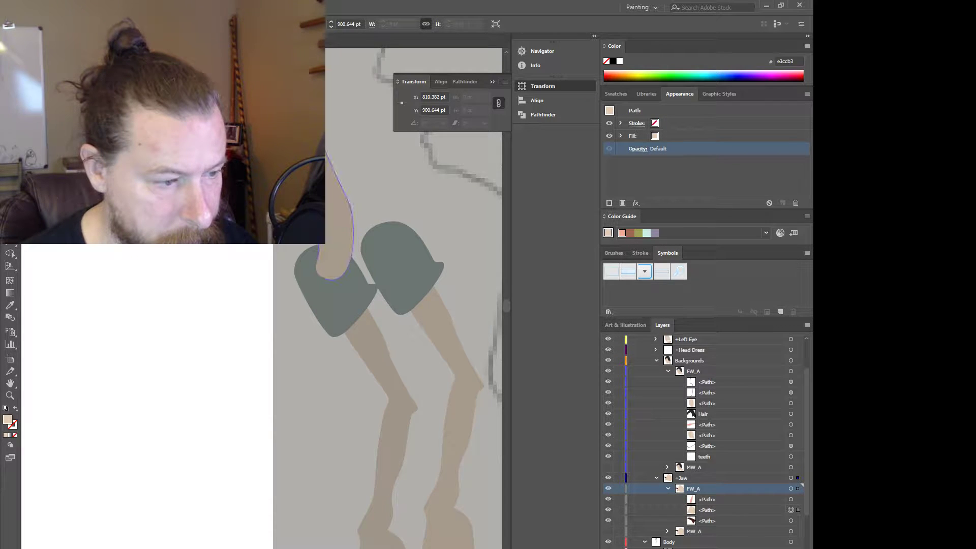
- Move the face-and-neck path's under-jaw anchor to about X 775.7, Y 905.3 pt and its neck-back anchor to about X 872.3, Y 884.6 pt
click(306, 238)
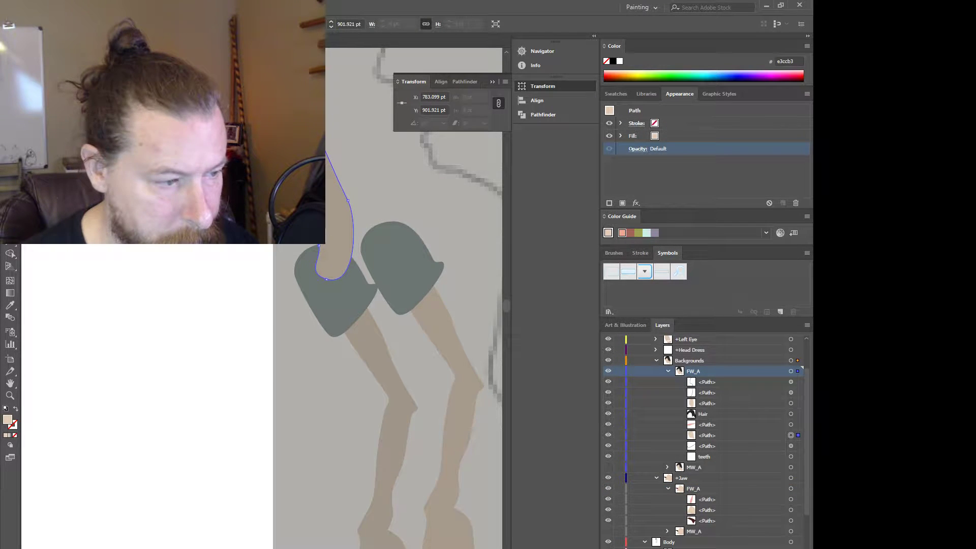
drag(295, 222, 282, 229)
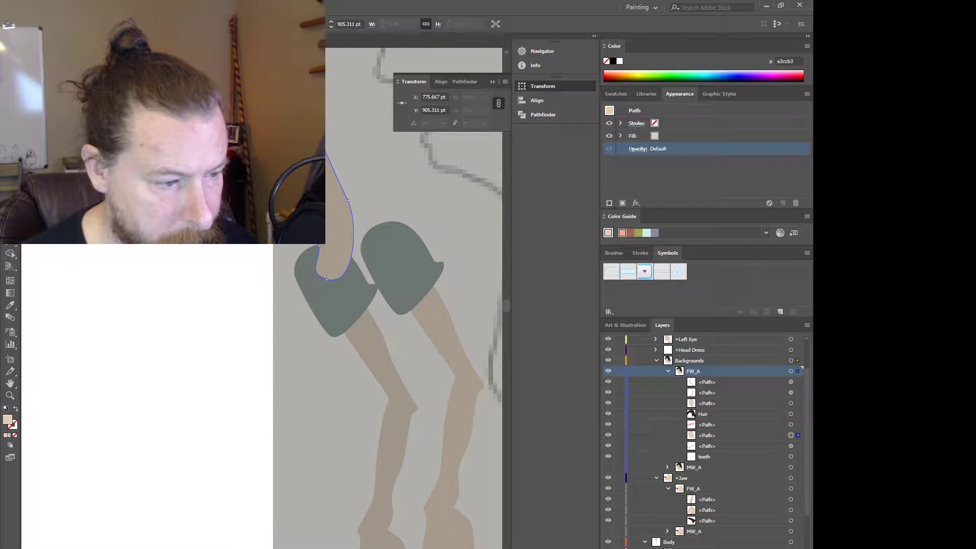
click(308, 236)
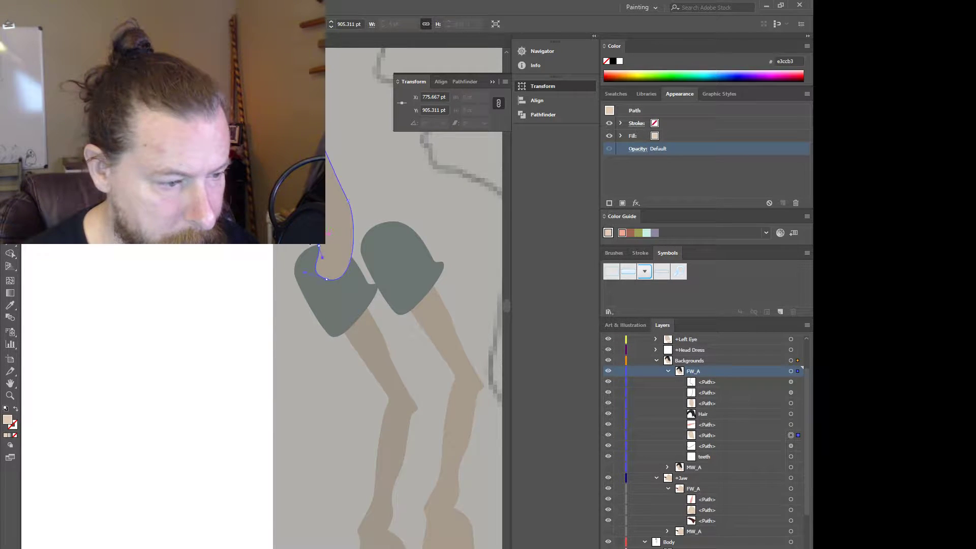
drag(308, 236, 304, 240)
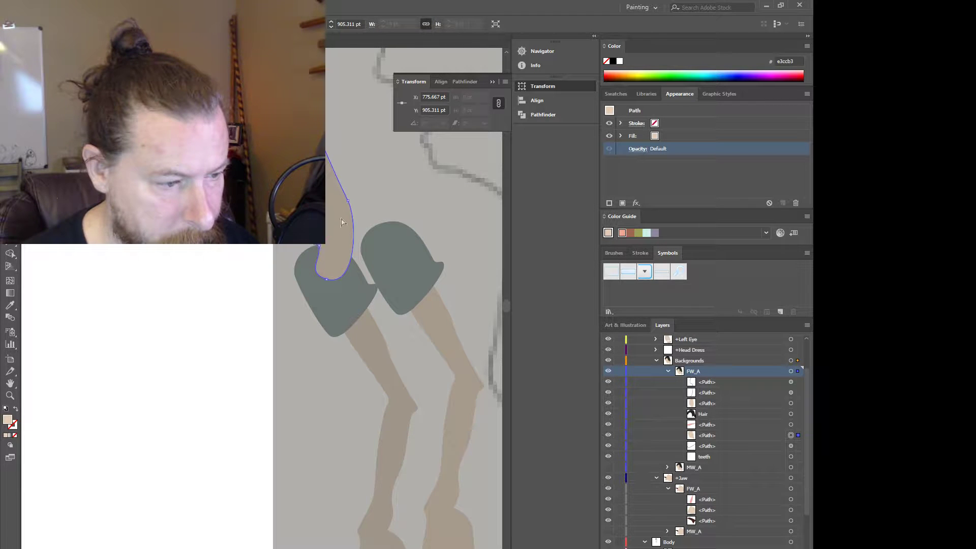
click(348, 201)
drag(348, 204, 343, 210)
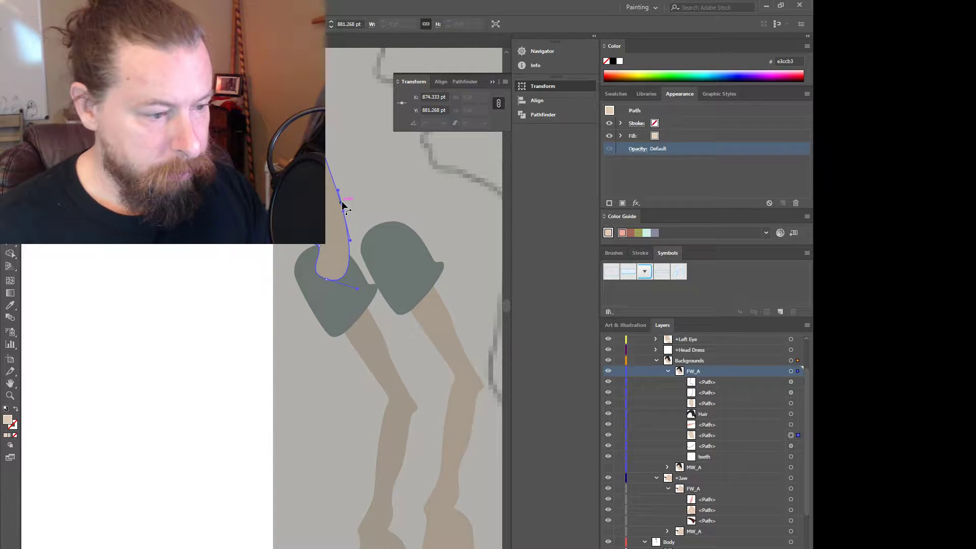
drag(345, 216, 343, 216)
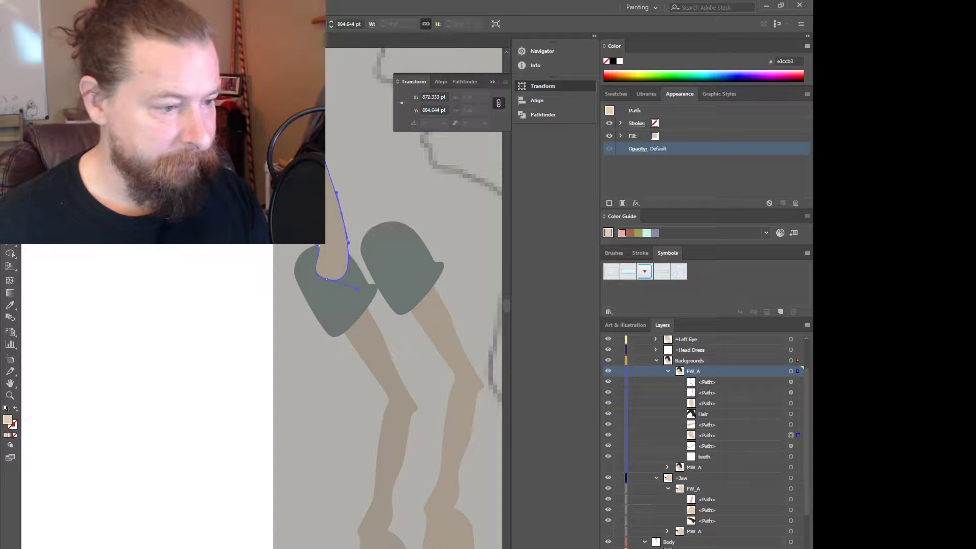
- Reshape the jaw path with its bottom anchor at about X 773, Y 907.3 pt and rear anchor at X 815.8, Y 895 pt, rounding the back curve
scroll(272, 197, down, 2)
scroll(335, 198, up, 3)
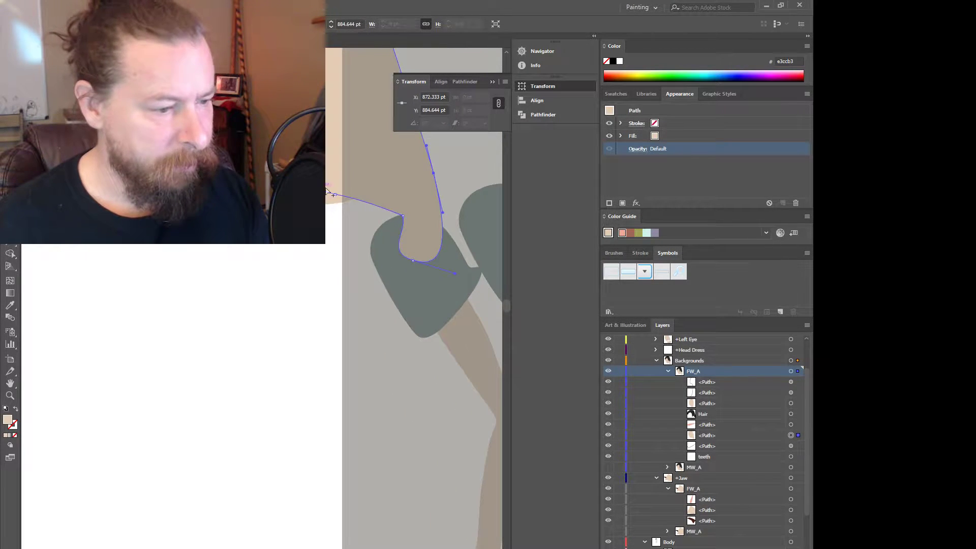
click(336, 196)
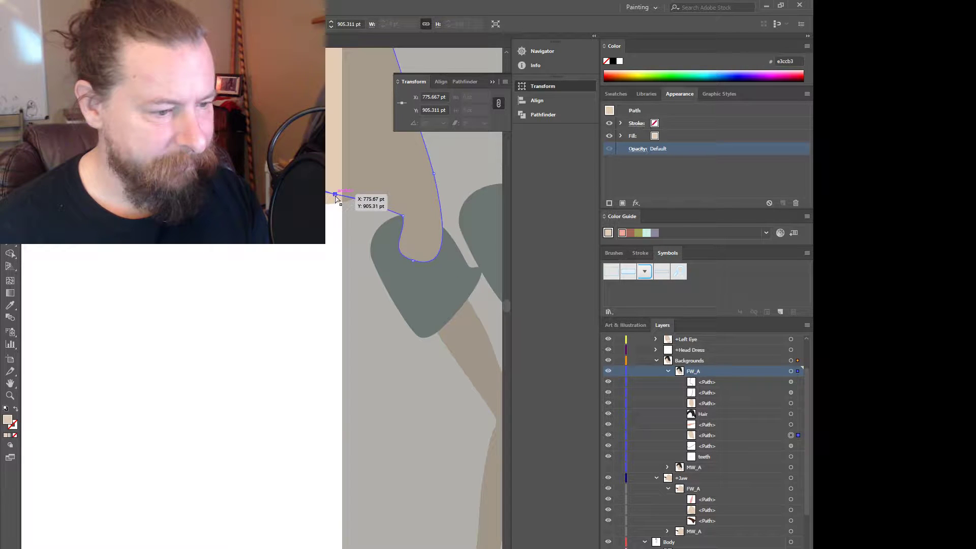
click(362, 196)
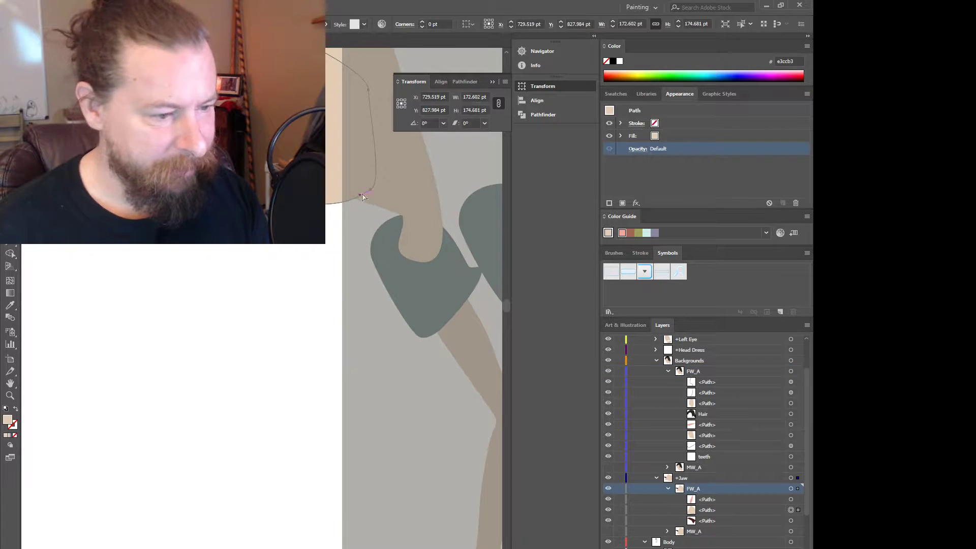
drag(318, 204, 332, 195)
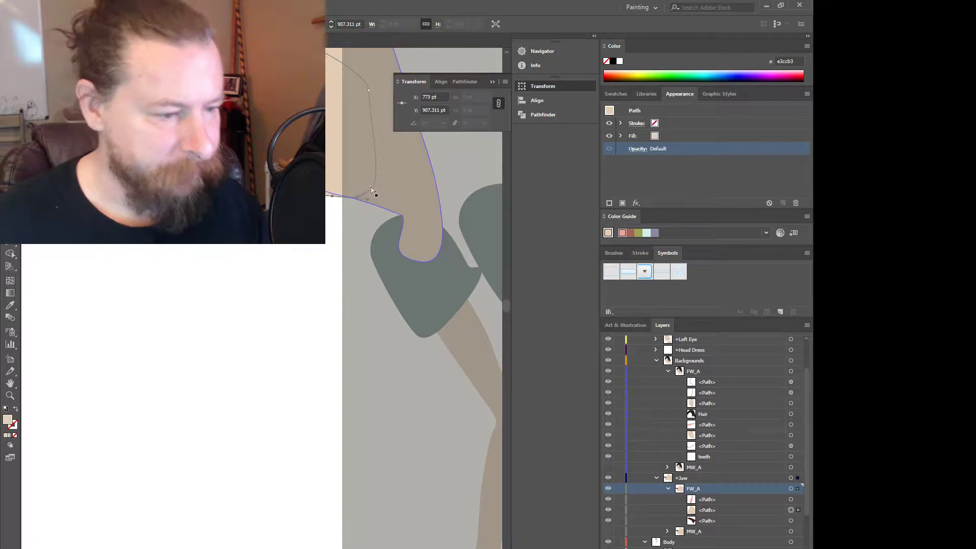
drag(373, 192, 375, 181)
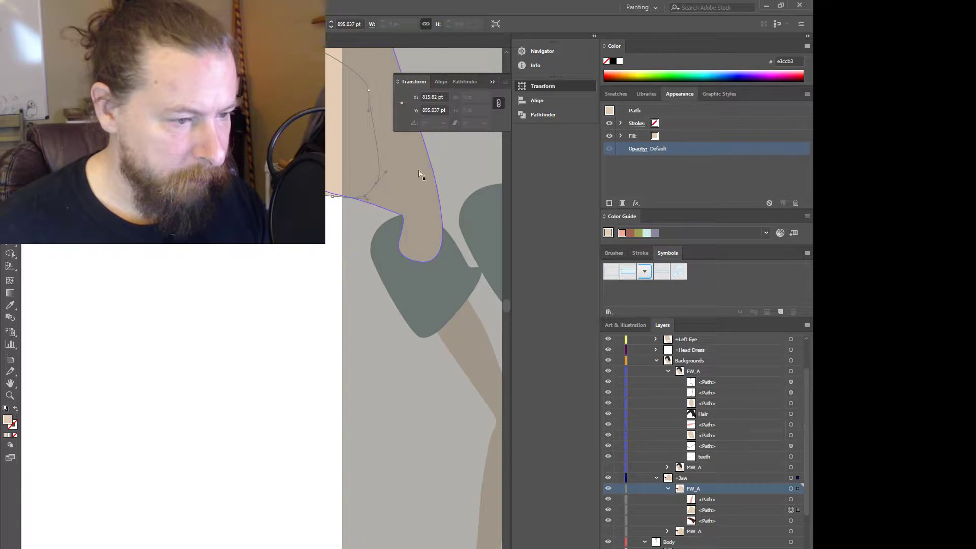
drag(370, 112, 376, 112)
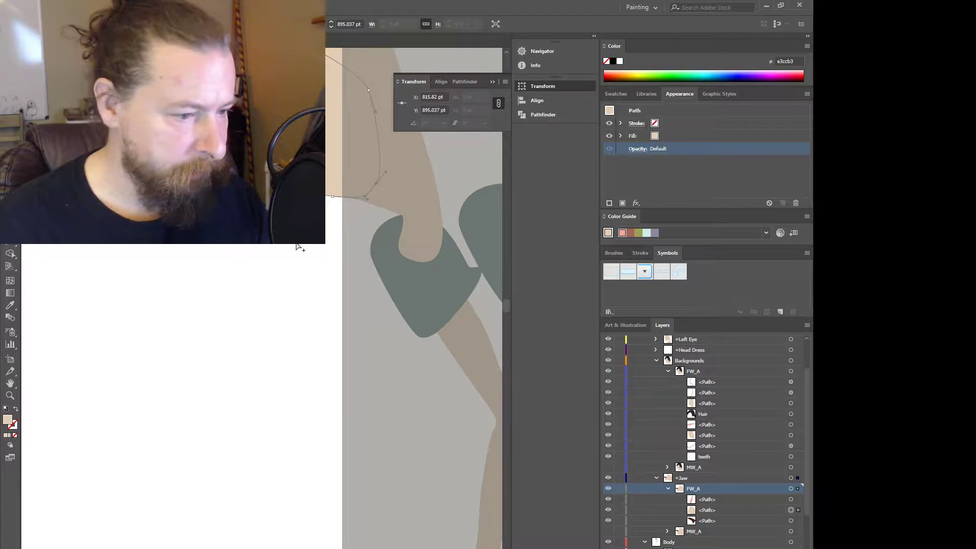
click(359, 219)
scroll(356, 227, down, 2)
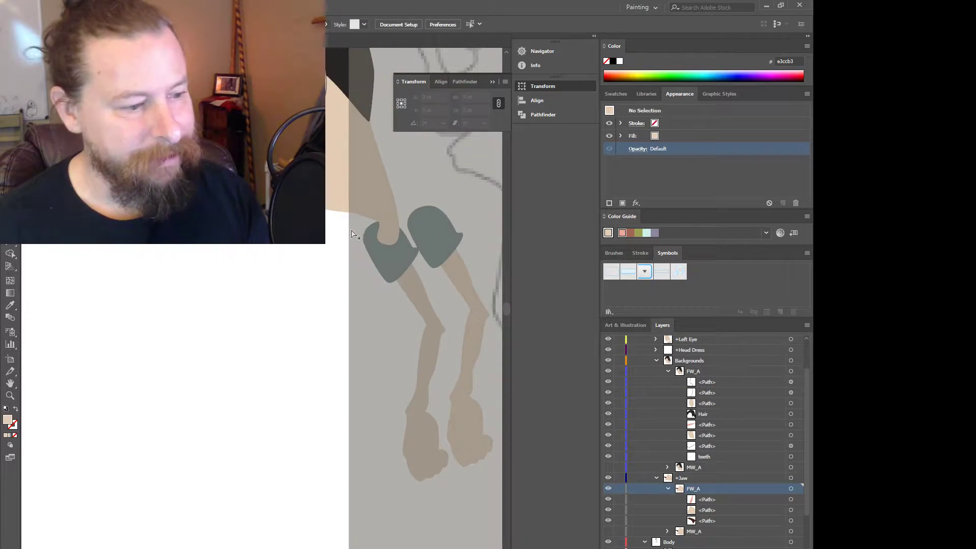
- Refine the jaw path's rear curve and move its bottom anchor to about X 775 pt, Y 910.6 pt, adjusting the handles for a smoother chin line
scroll(356, 234, up, 2)
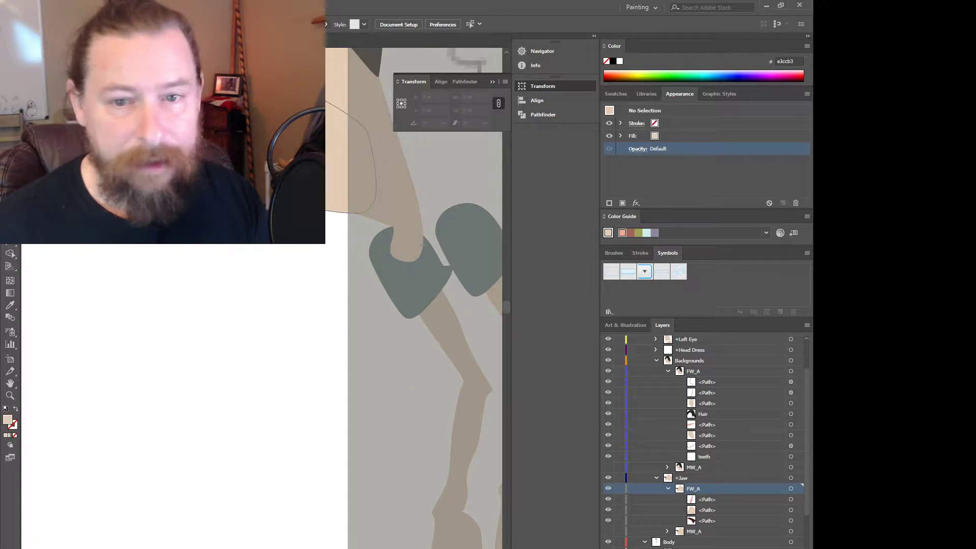
click(340, 213)
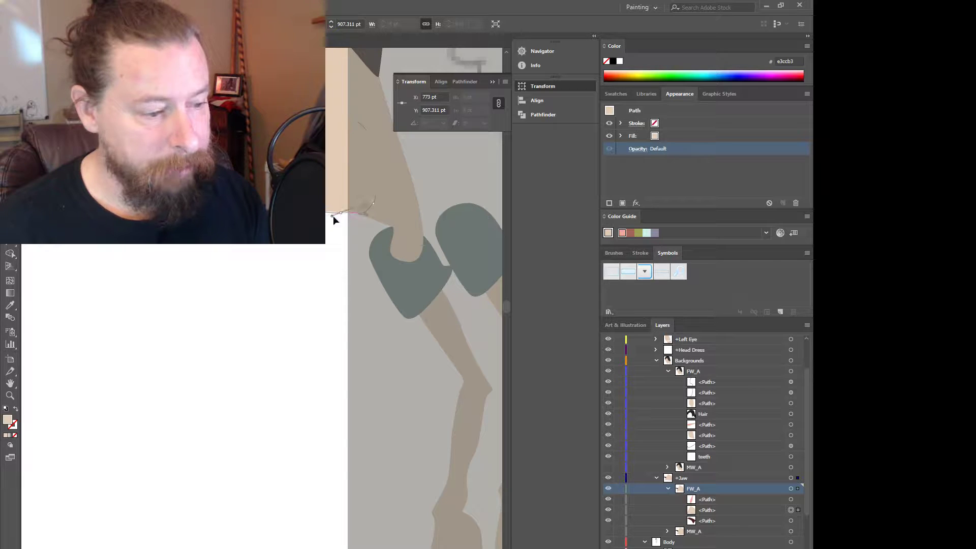
click(340, 214)
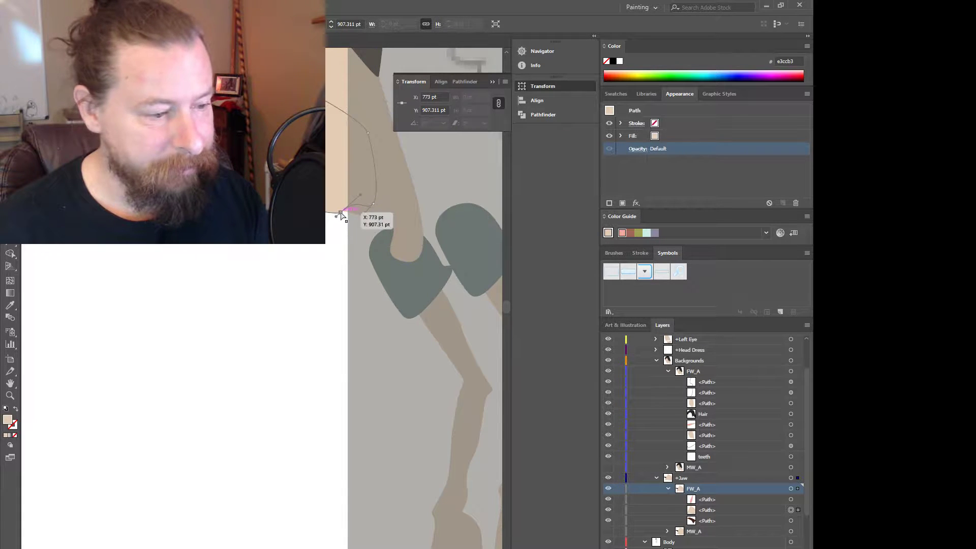
drag(341, 216, 369, 212)
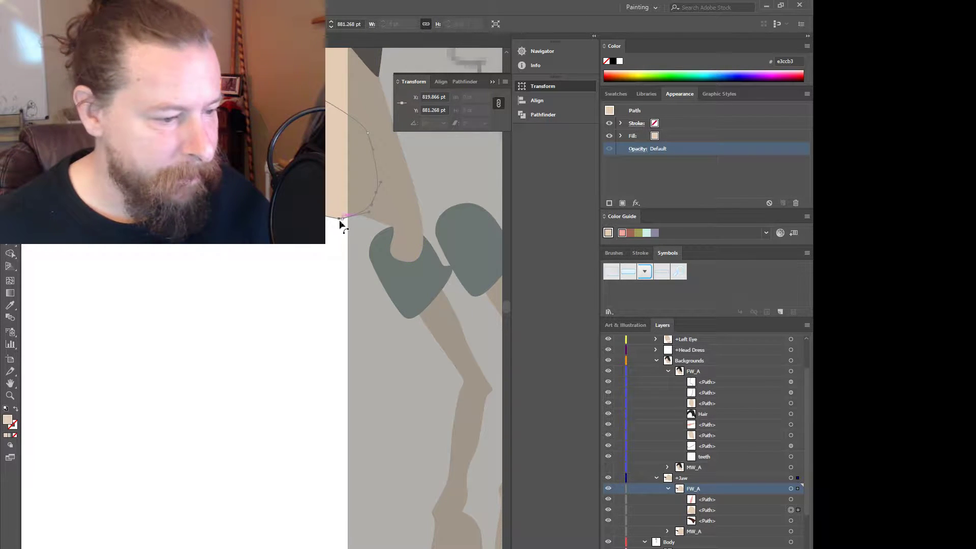
click(342, 219)
click(341, 218)
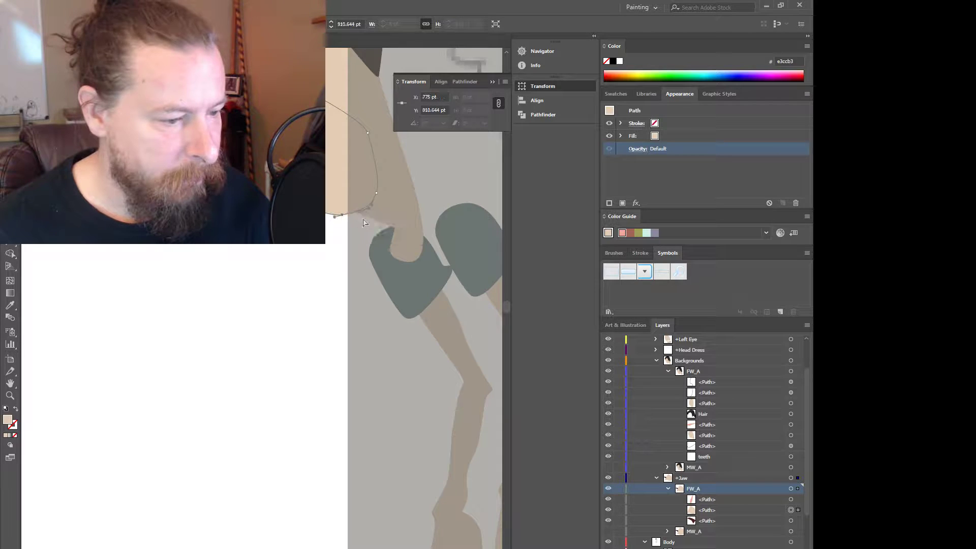
drag(369, 208, 367, 212)
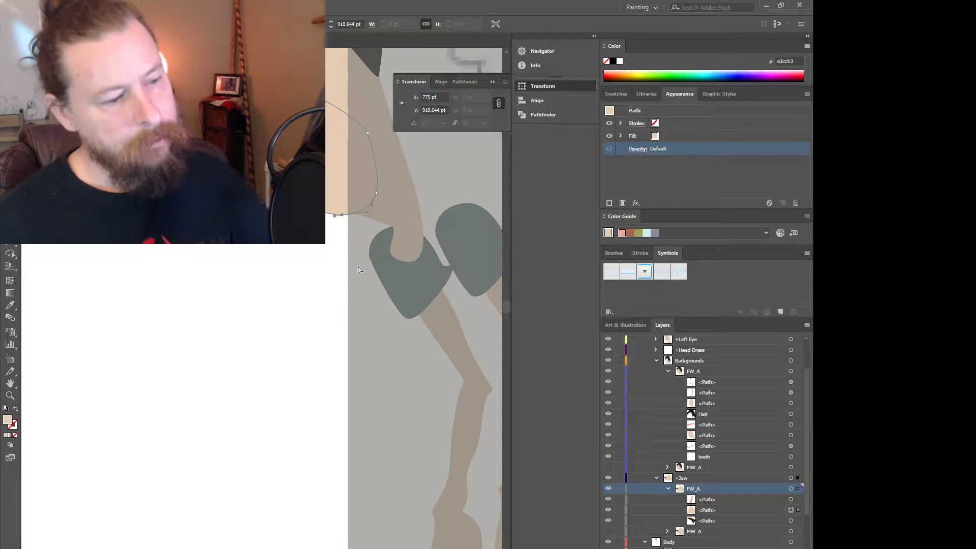
scroll(361, 277, down, 3)
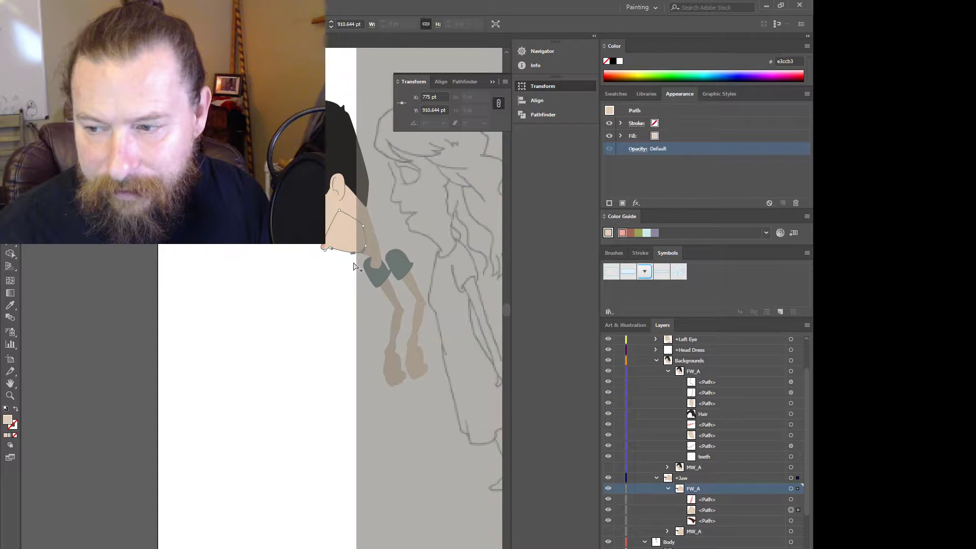
scroll(356, 267, up, 2)
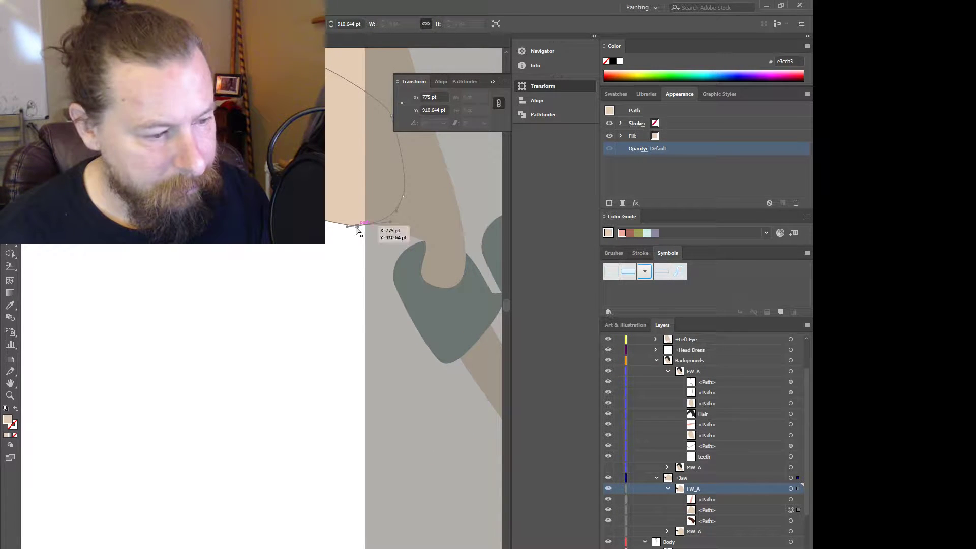
- Try moving the jaw path's bottom anchor by about -27, -7.8 pt and its rear anchor to about X 807, Y 876.3 pt
drag(358, 226, 329, 217)
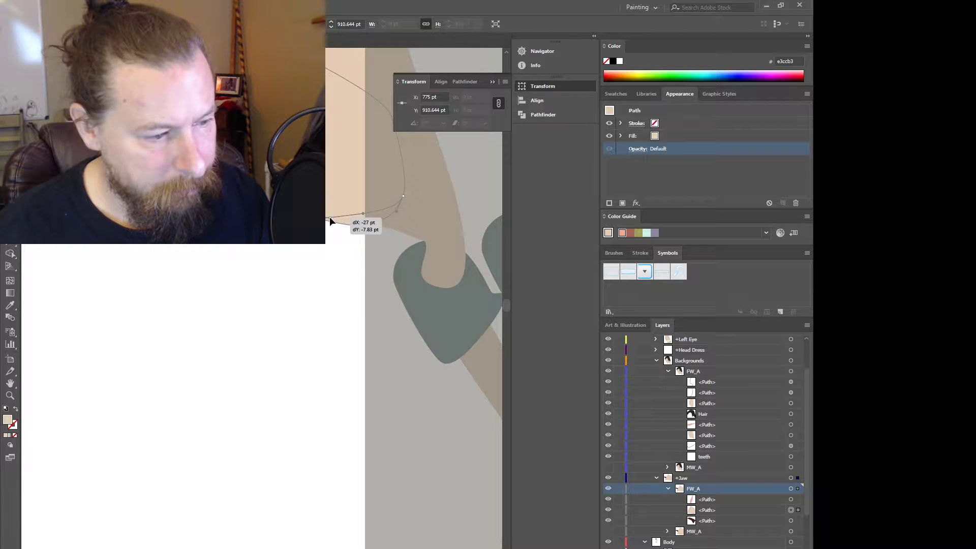
drag(403, 196, 389, 190)
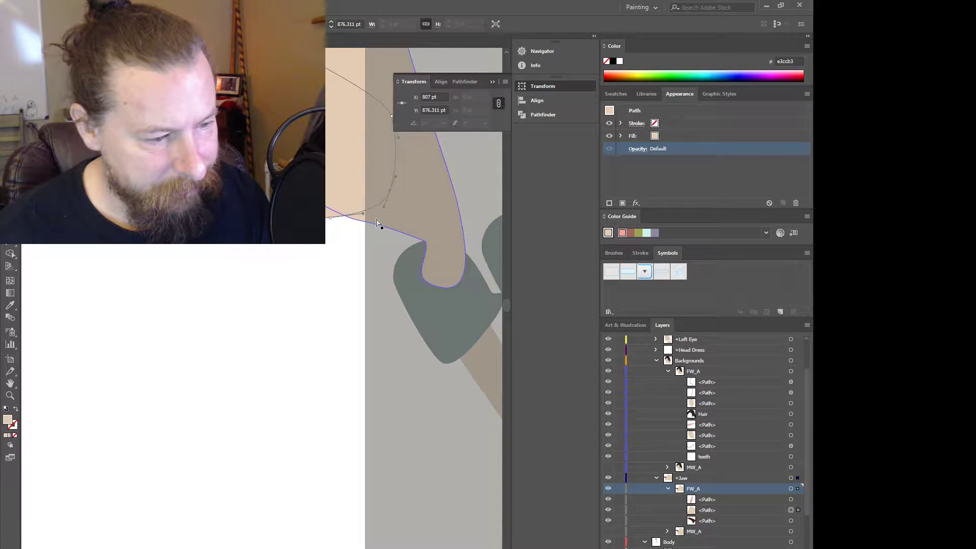
- Try moving the face-and-neck path's under-jaw anchor to about X 760.9, Y 900.2 pt to follow the jaw line
click(376, 222)
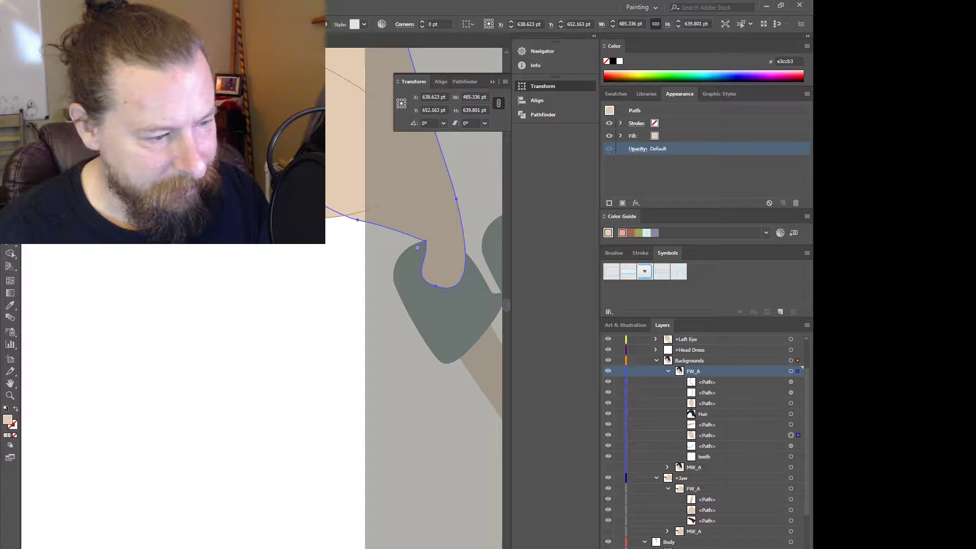
drag(356, 222, 344, 217)
click(359, 222)
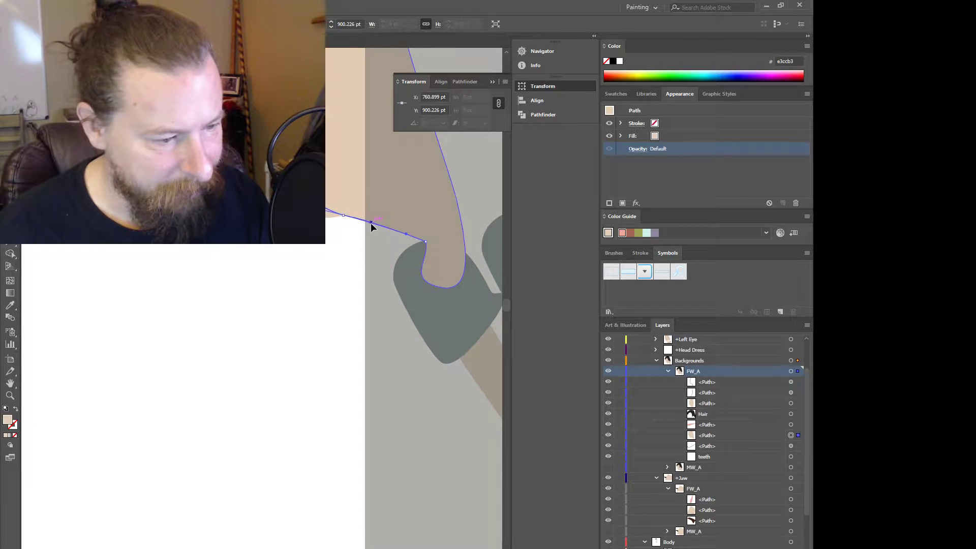
scroll(348, 258, down, 5)
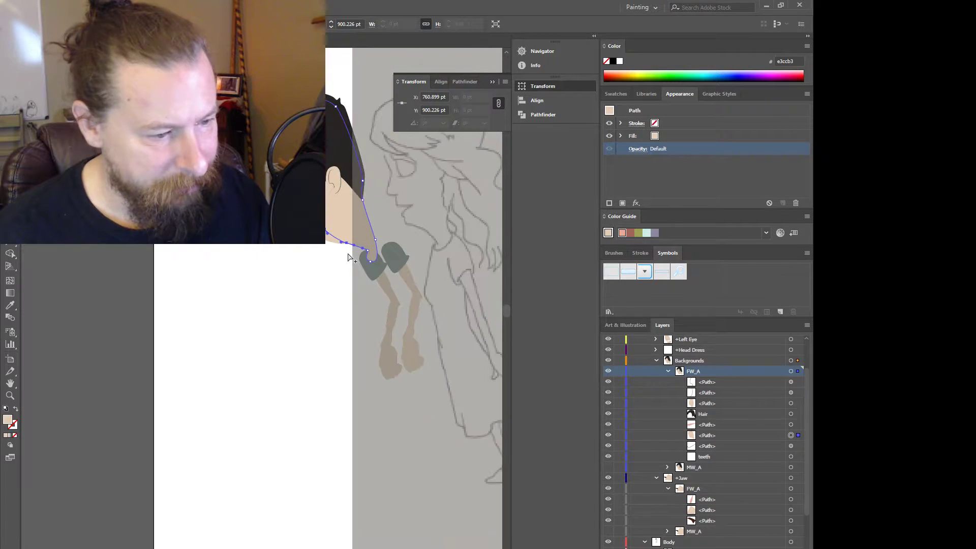
scroll(340, 267, up, 2)
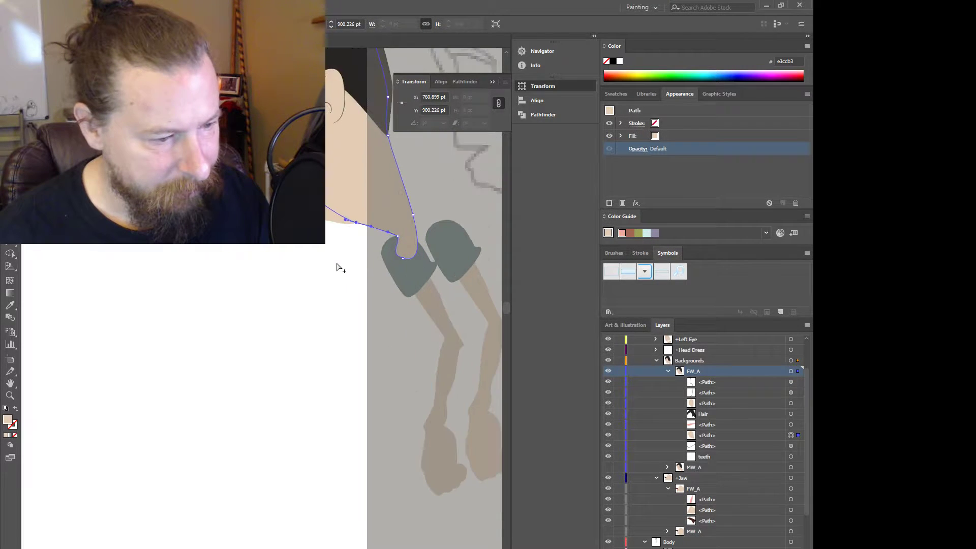
- Undo the recent anchor moves on the face-and-neck path and on the jaw path's bottom and rear curve
key(v)
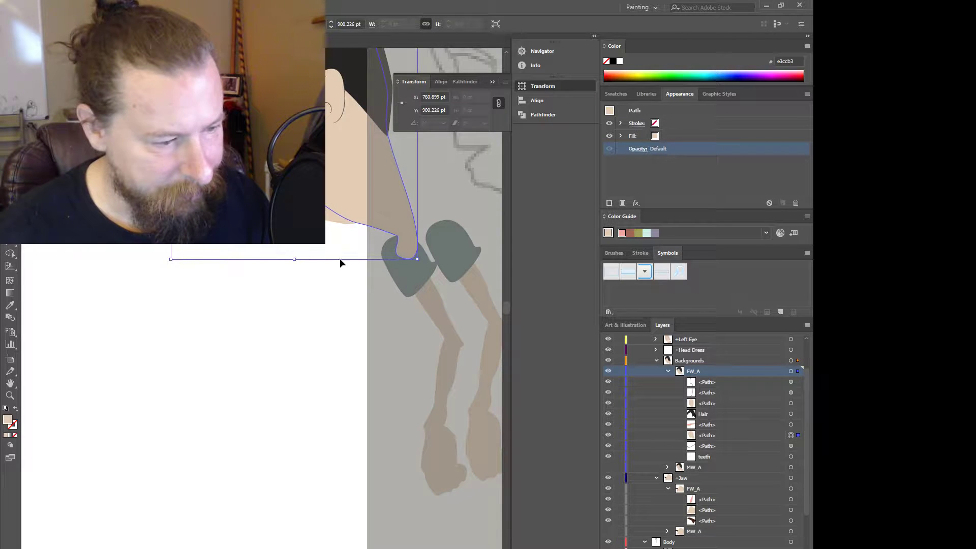
click(335, 216)
key(ctrl+z)
key(ctrl+z)
key(ctrl+z)
key(ctrl+z)
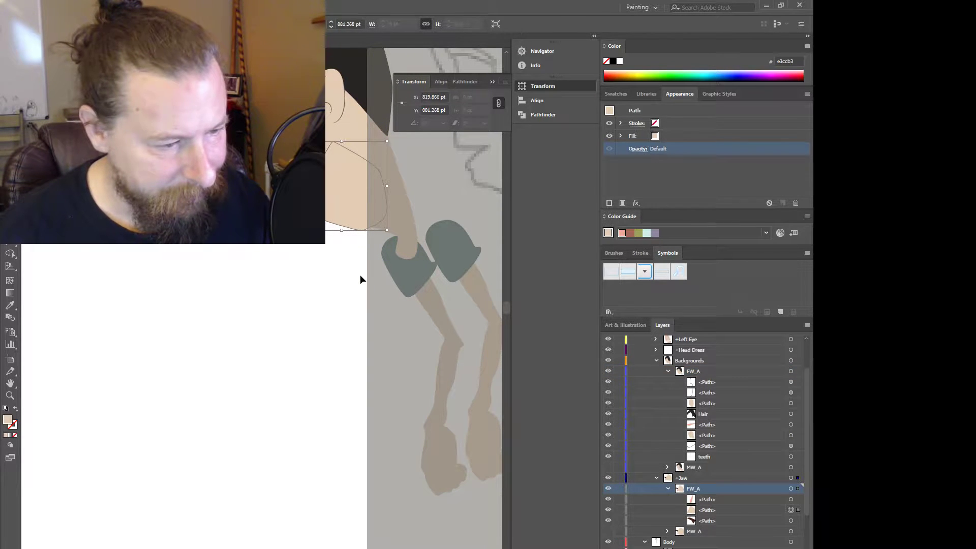
key(ctrl+z)
key(ctrl+z)
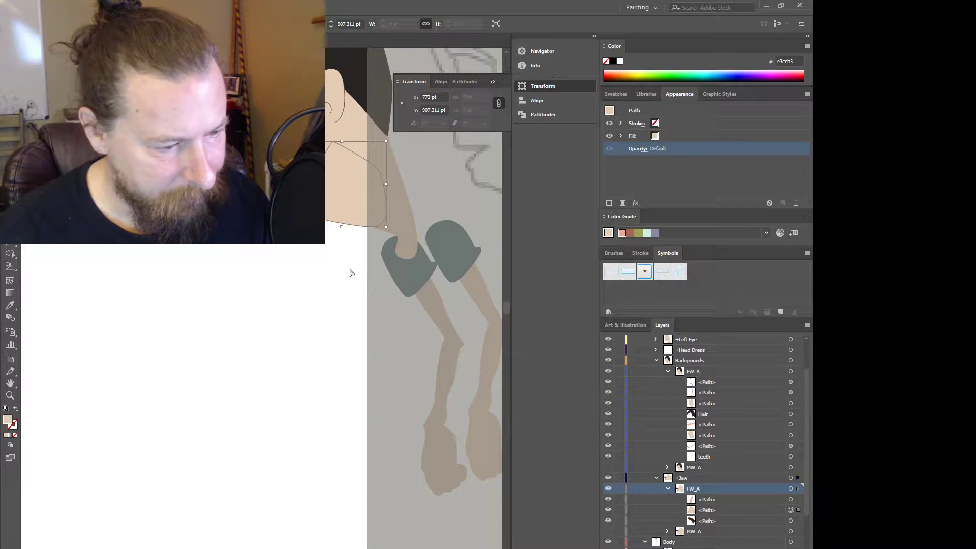
- Adjust the jaw's front underside anchor at about X 679.6, Y 895 pt and add another underside anchor at about X 726.6, Y 897 pt
scroll(349, 254, up, 1)
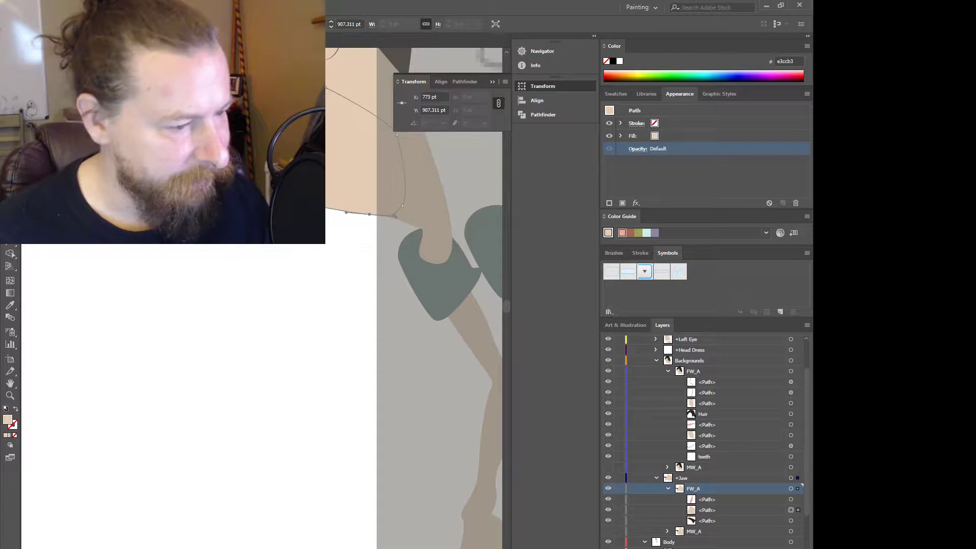
drag(300, 200, 310, 206)
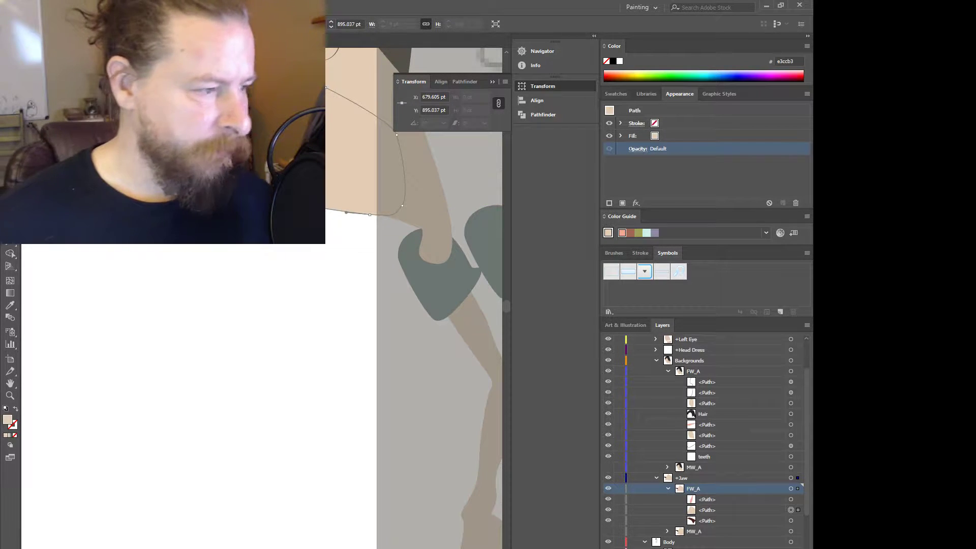
click(334, 210)
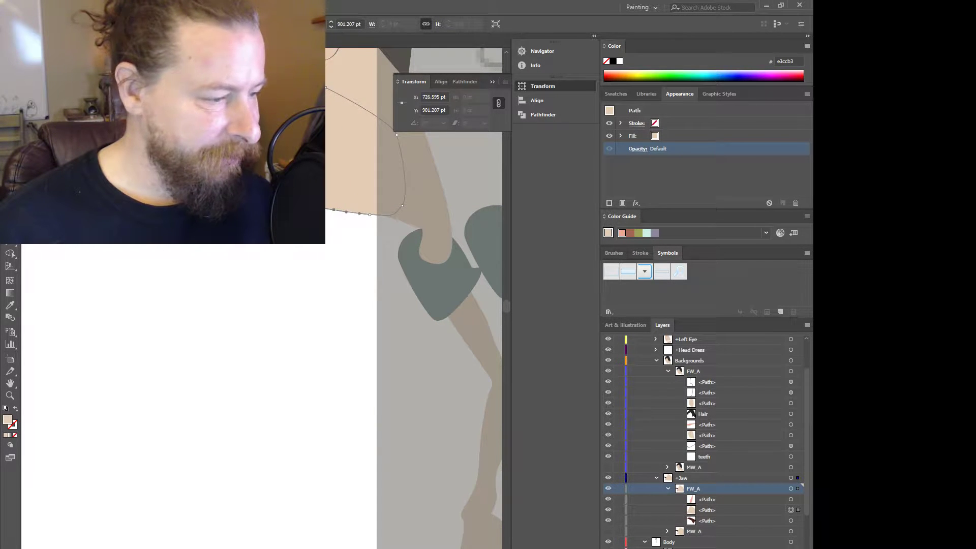
key(ctrl+z)
click(331, 209)
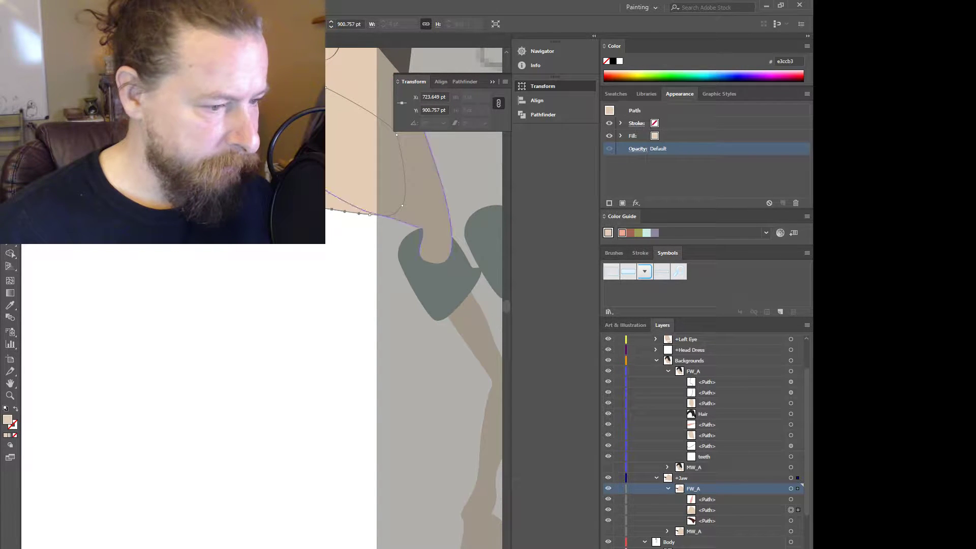
mouse_move(332, 210)
mouse_down()
mouse_move(334, 202)
mouse_move(321, 204)
mouse_move(333, 207)
mouse_up()
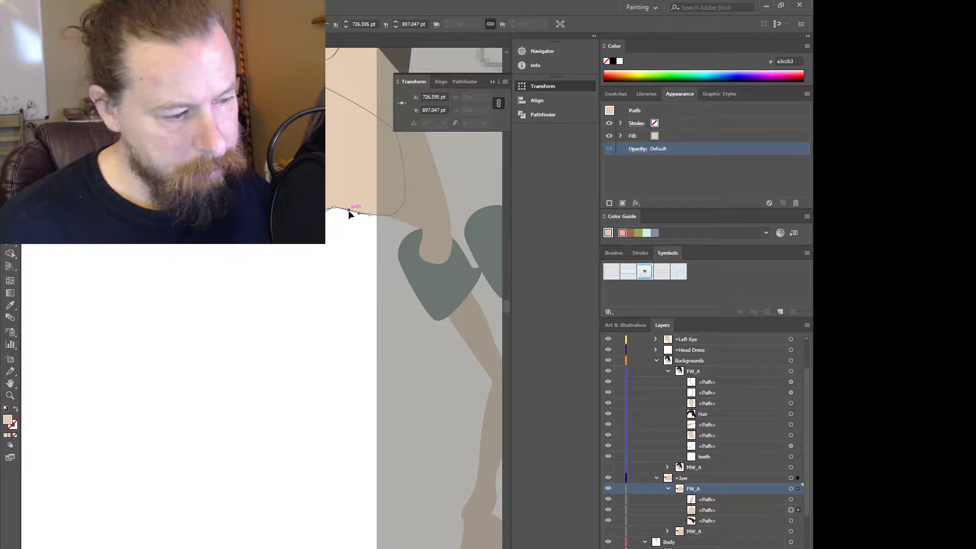
drag(348, 209, 350, 210)
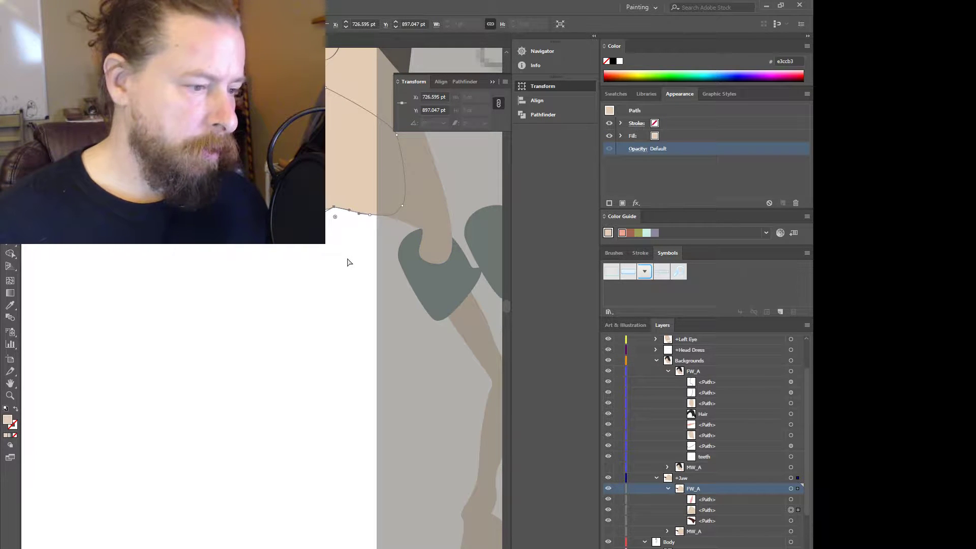
scroll(370, 253, down, 2)
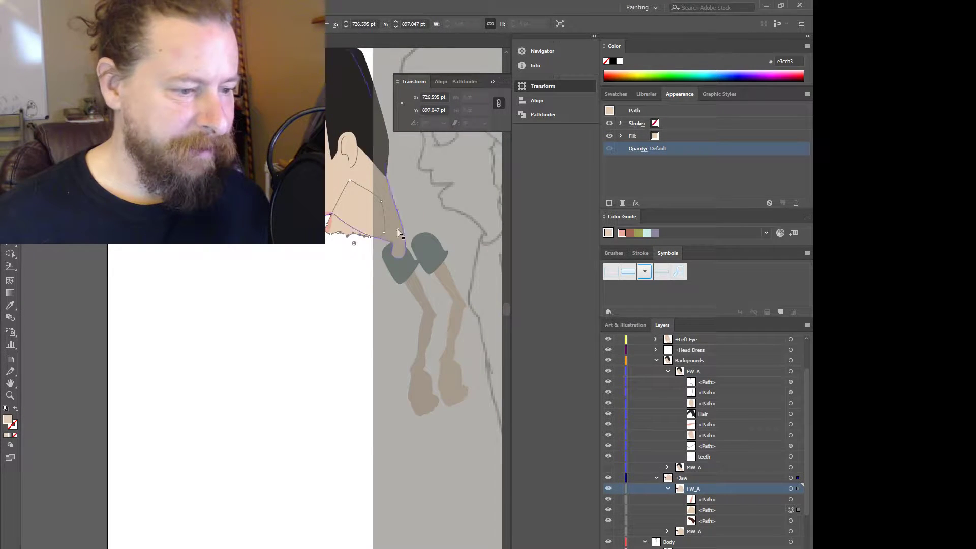
click(417, 206)
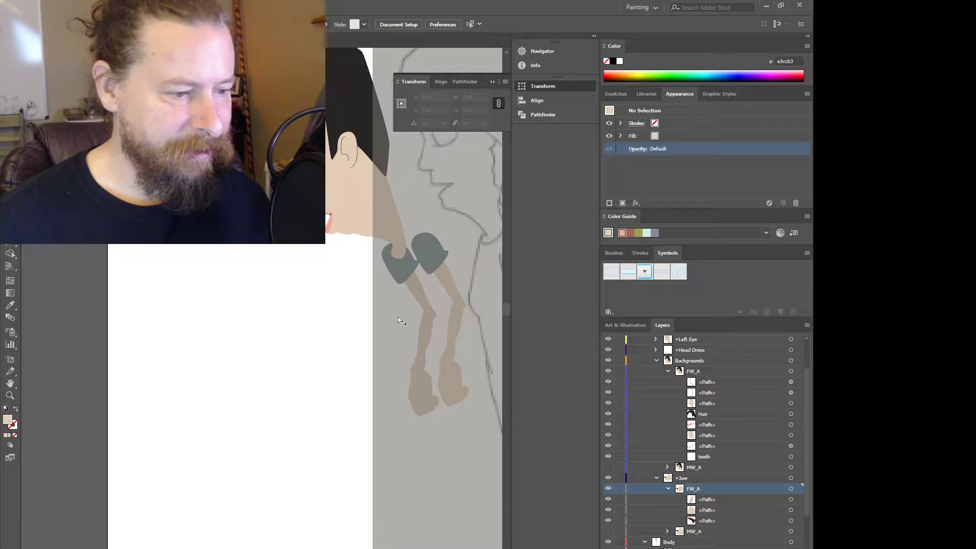
- Remove the jaw path's extra underside anchor at X 726.6 pt and move its bottom anchor to about X 760.2, Y 905.8 pt
scroll(398, 319, down, 1)
scroll(402, 321, up, 4)
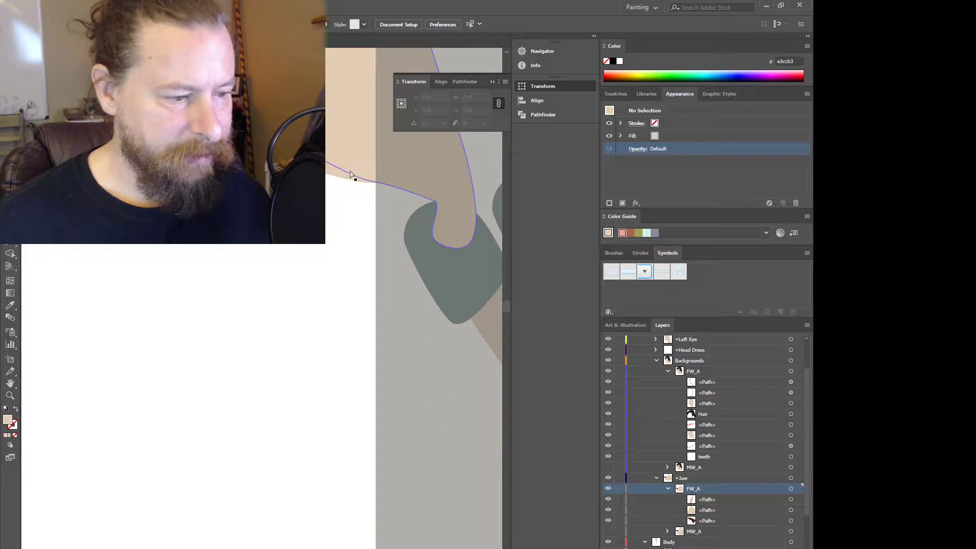
click(341, 179)
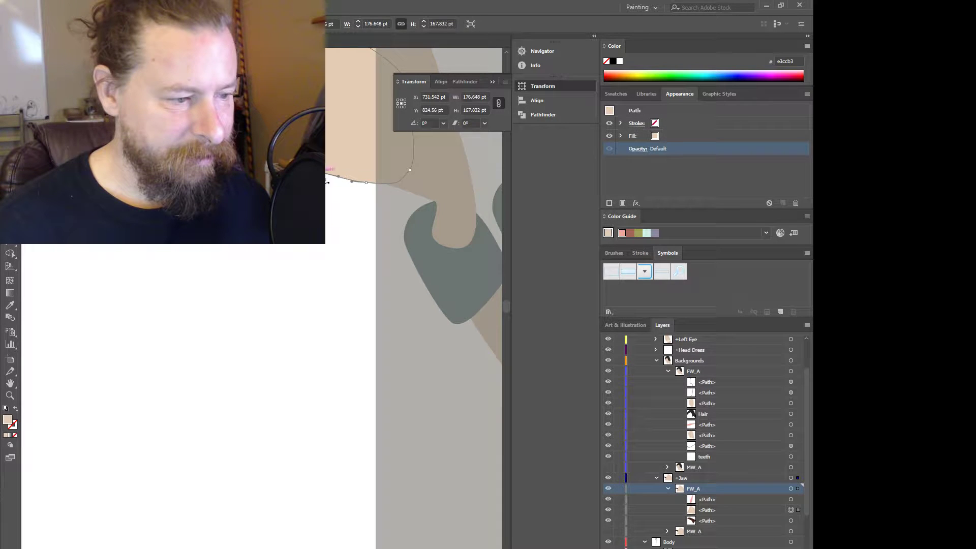
click(336, 176)
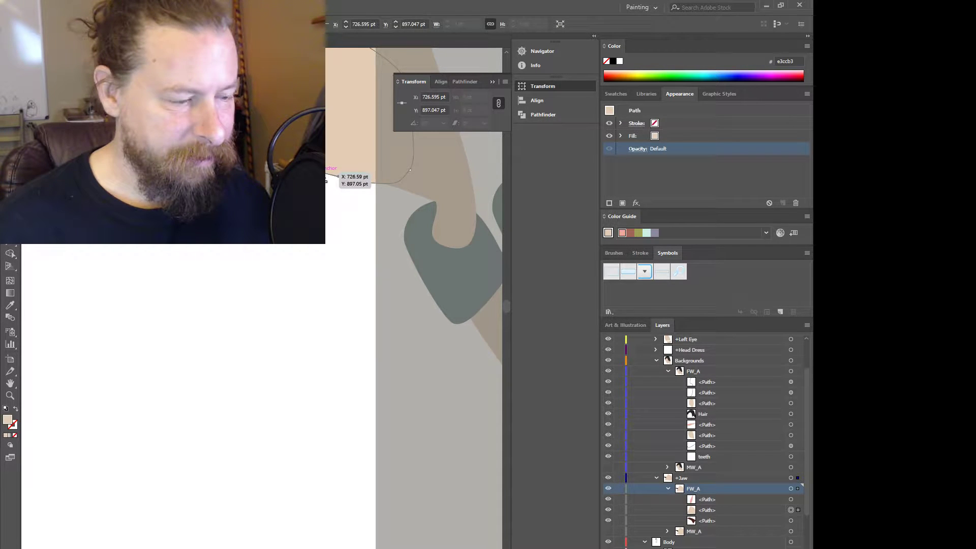
click(188, 24)
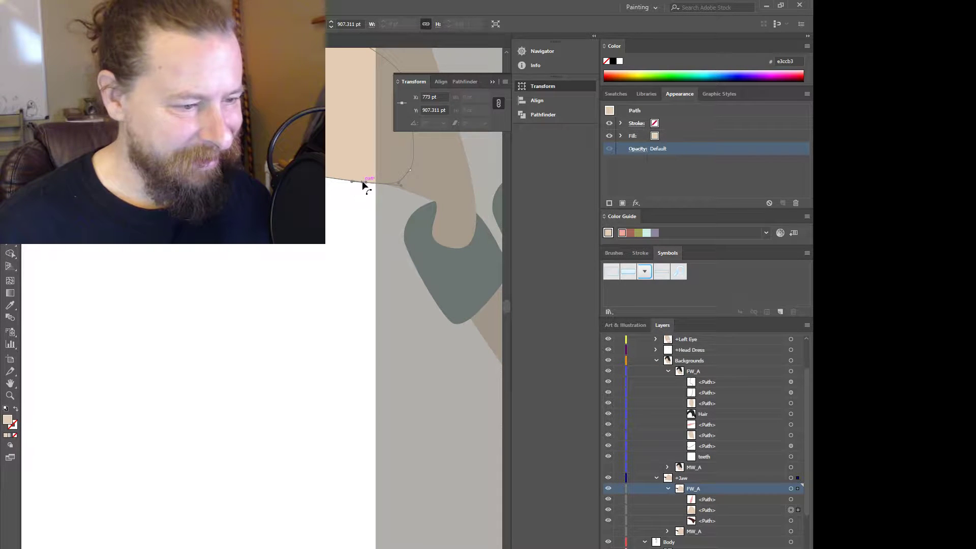
drag(362, 181, 354, 181)
scroll(306, 202, down, 2)
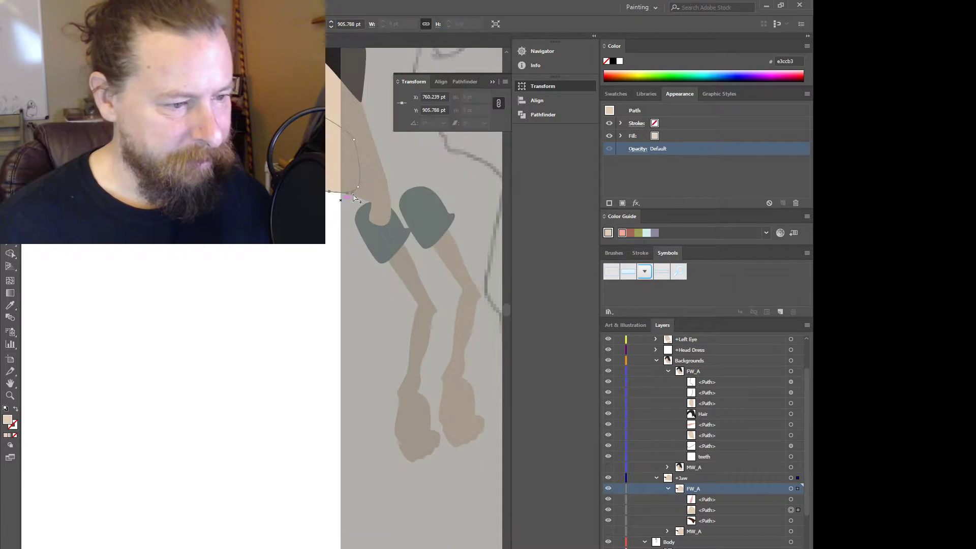
click(407, 166)
scroll(346, 213, down, 2)
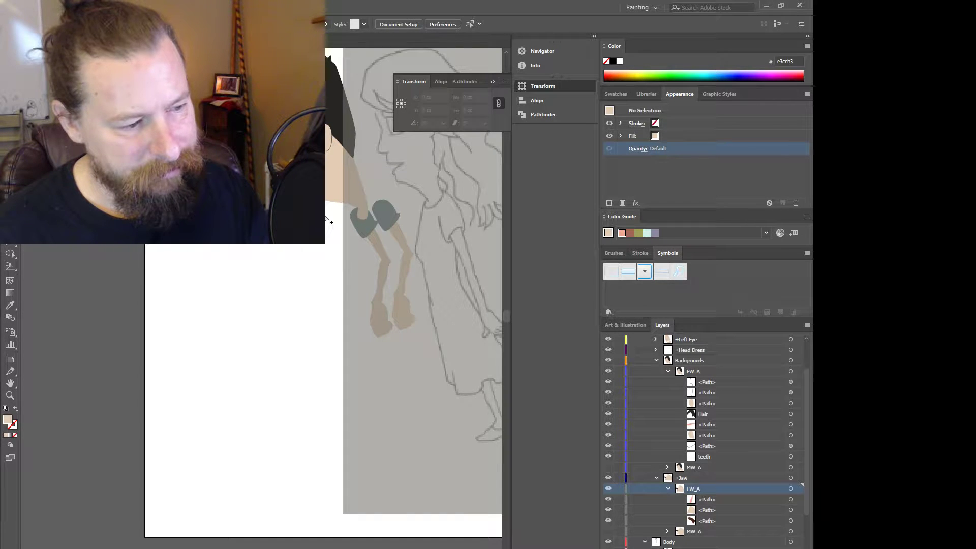
scroll(328, 220, up, 2)
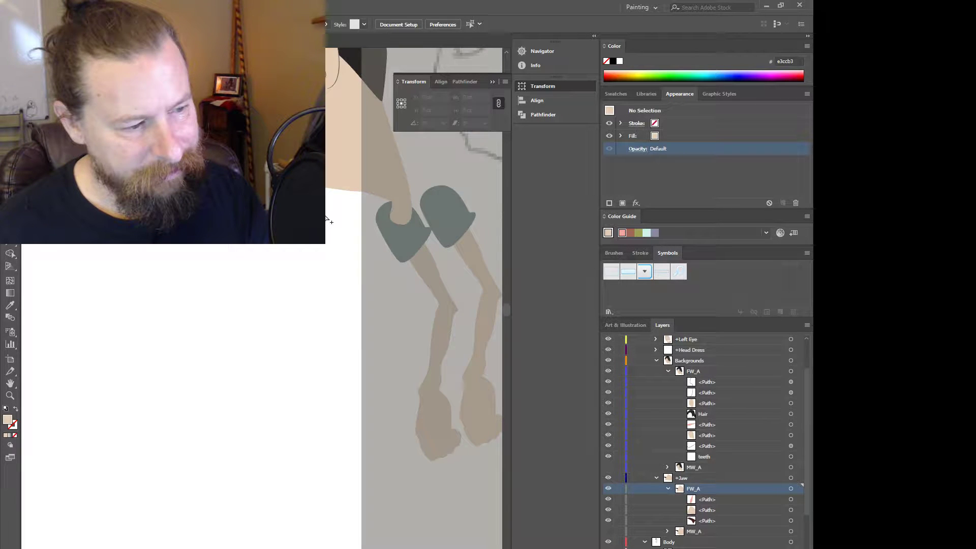
click(353, 192)
scroll(353, 191, up, 2)
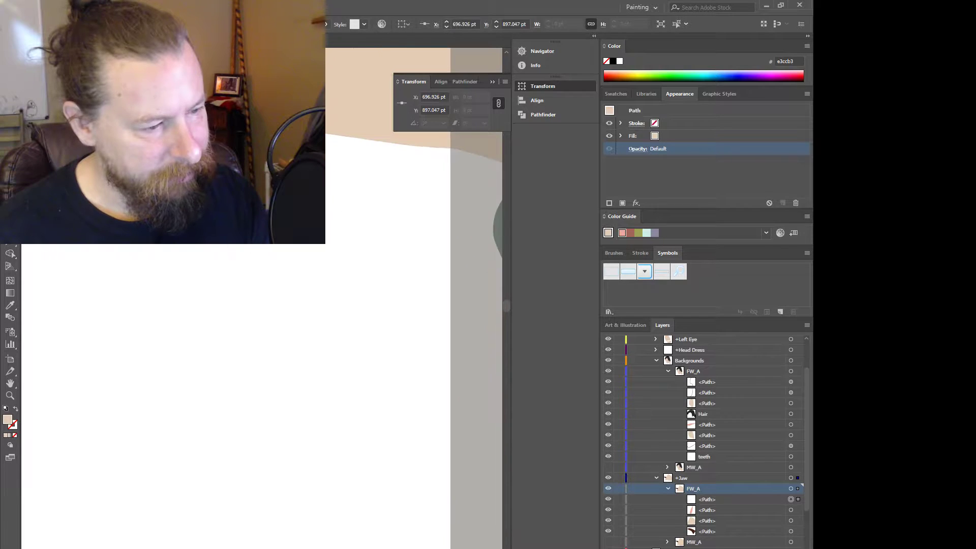
key(Delete)
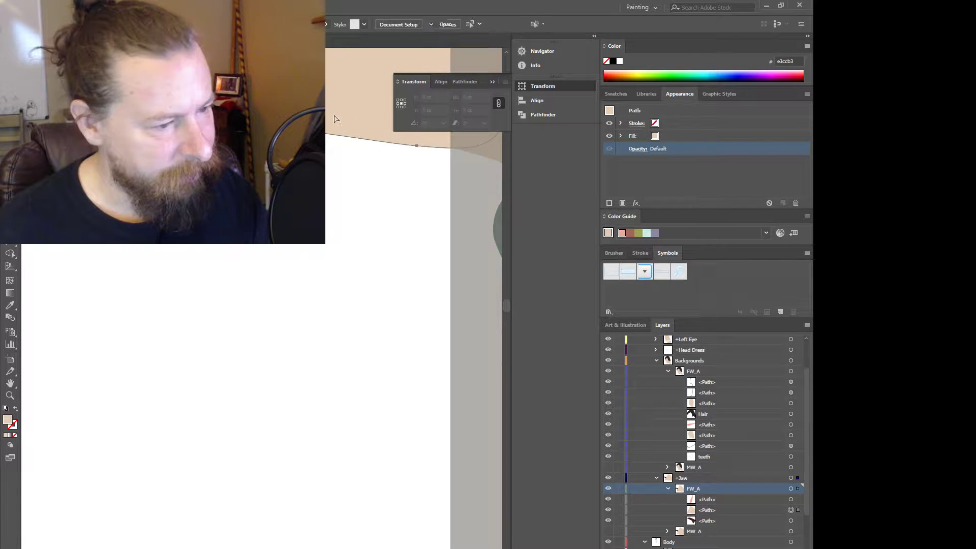
- Set the jaw path's front underside anchor at about X 699, Y 897.3 pt and adjust its handle to smooth the chin line
click(334, 119)
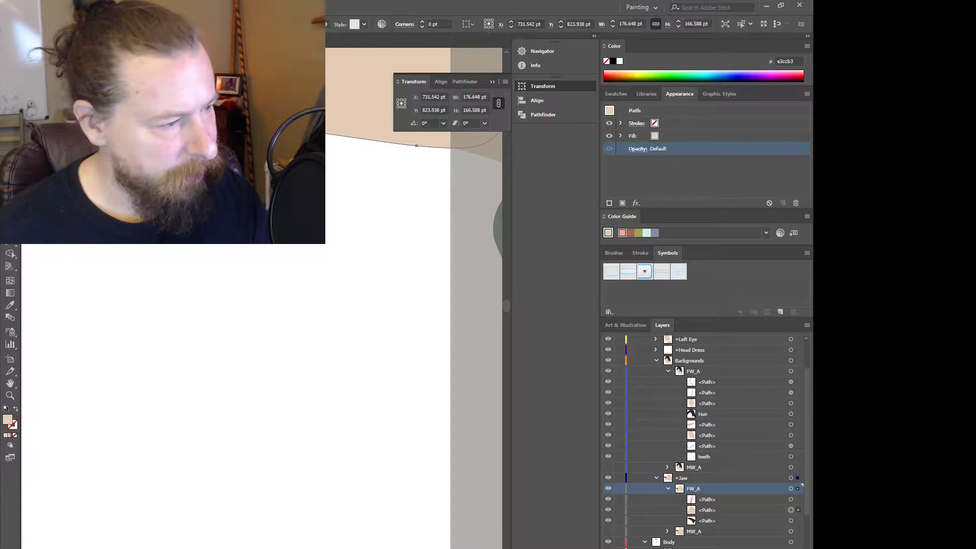
click(328, 138)
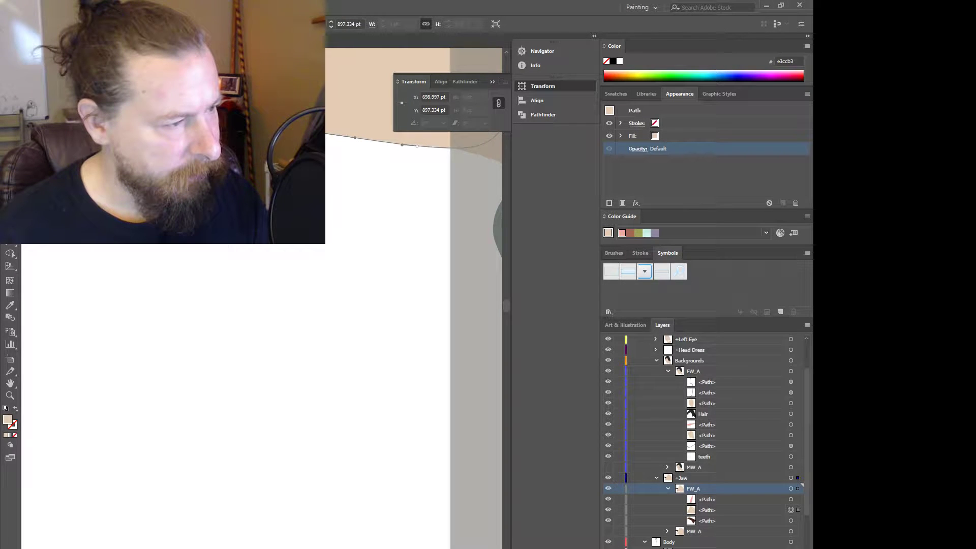
drag(351, 138, 346, 161)
scroll(356, 181, down, 1)
click(406, 196)
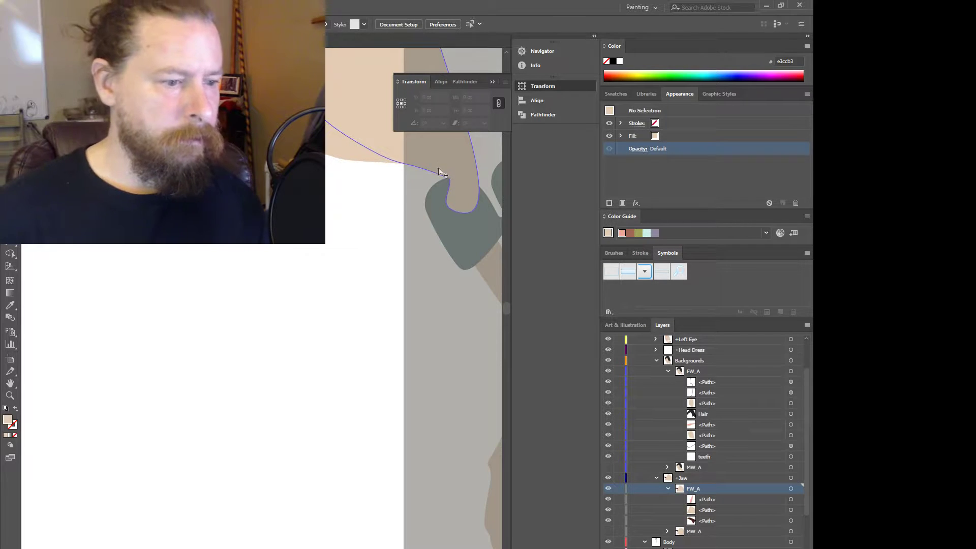
- Move the jaw path's bottom anchor forward to about X 747.3, Y 905.3 pt so the underside blends with the neck
scroll(437, 172, down, 1)
scroll(444, 168, up, 1)
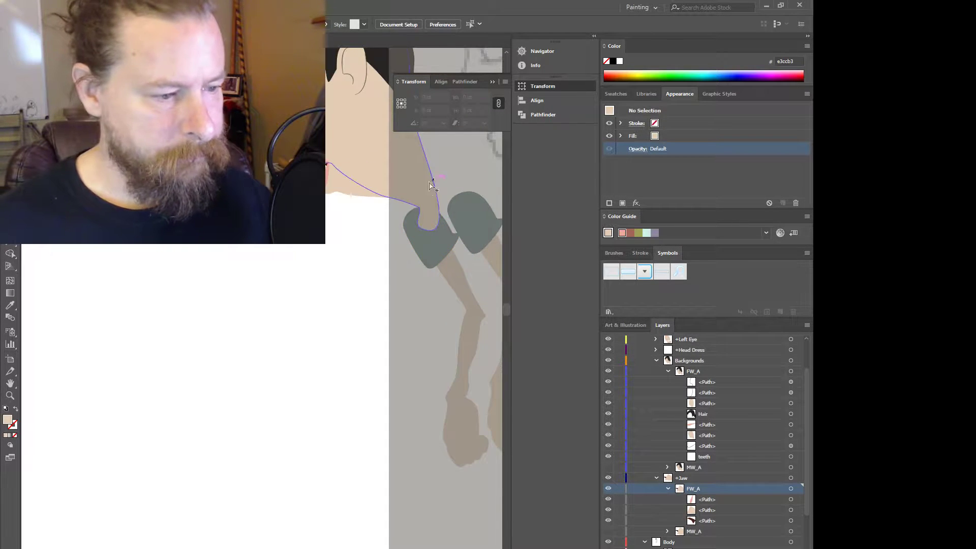
click(419, 194)
click(386, 197)
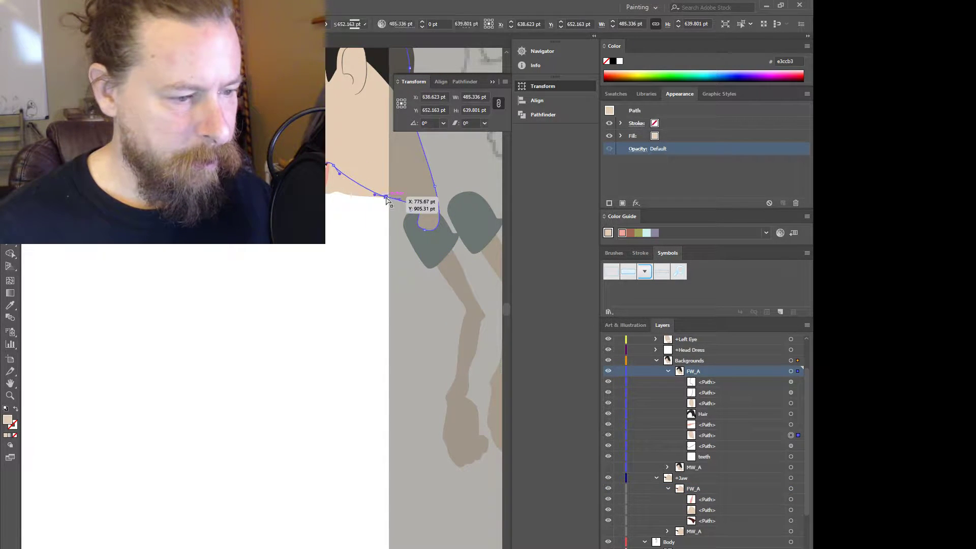
scroll(394, 203, up, 2)
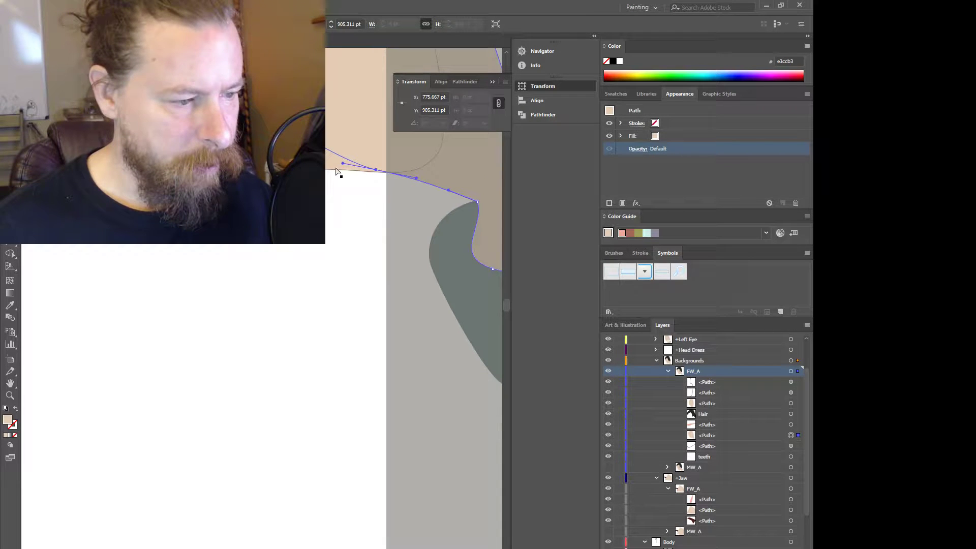
click(340, 168)
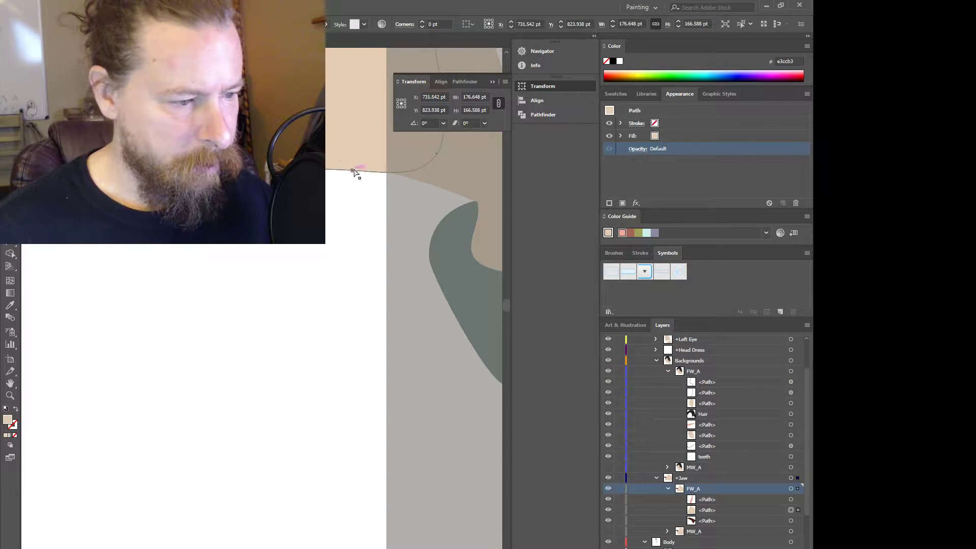
drag(352, 170, 332, 169)
scroll(388, 197, down, 3)
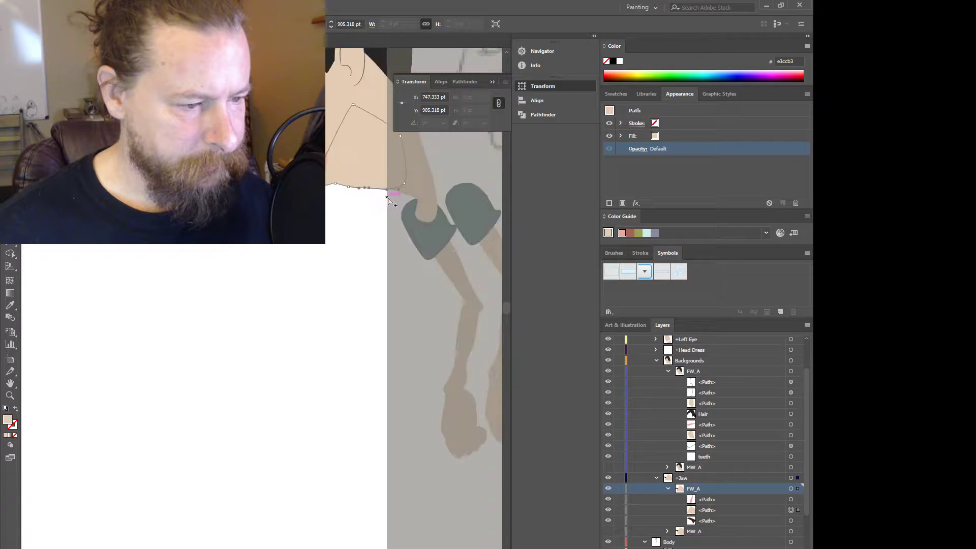
click(448, 181)
scroll(448, 181, down, 1)
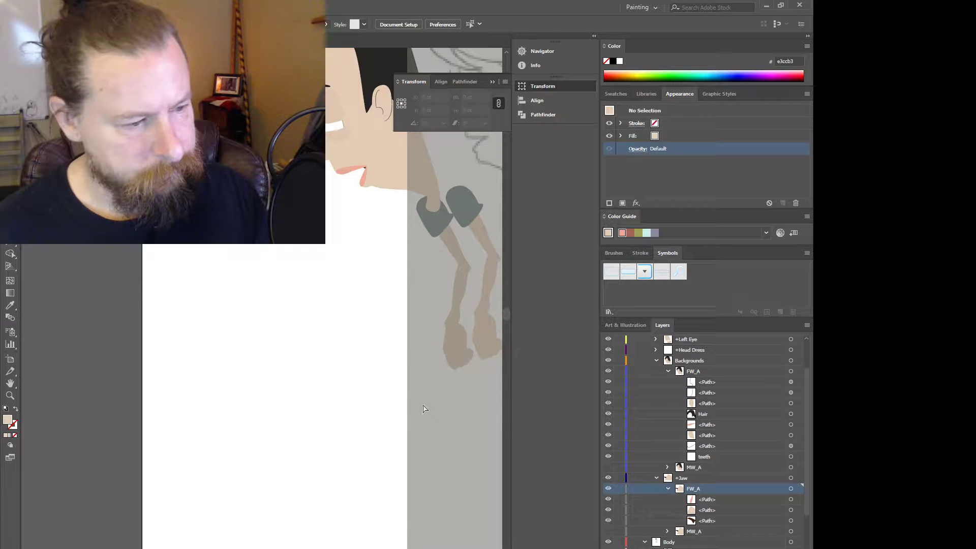
- Unlock the Reference layer and move its sketch artwork away from the head, to about X 2288.5, Y 1131.1 pt
scroll(427, 405, down, 1)
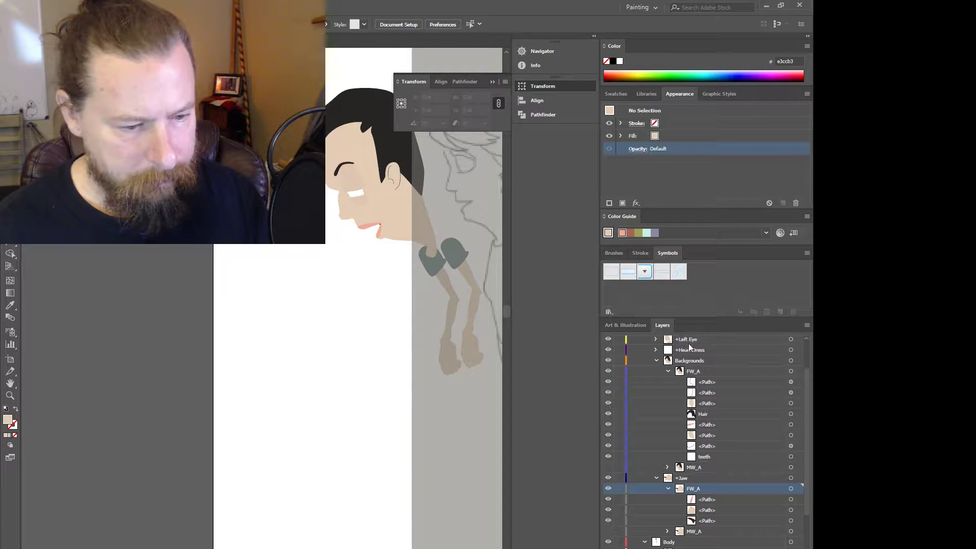
scroll(697, 422, up, 3)
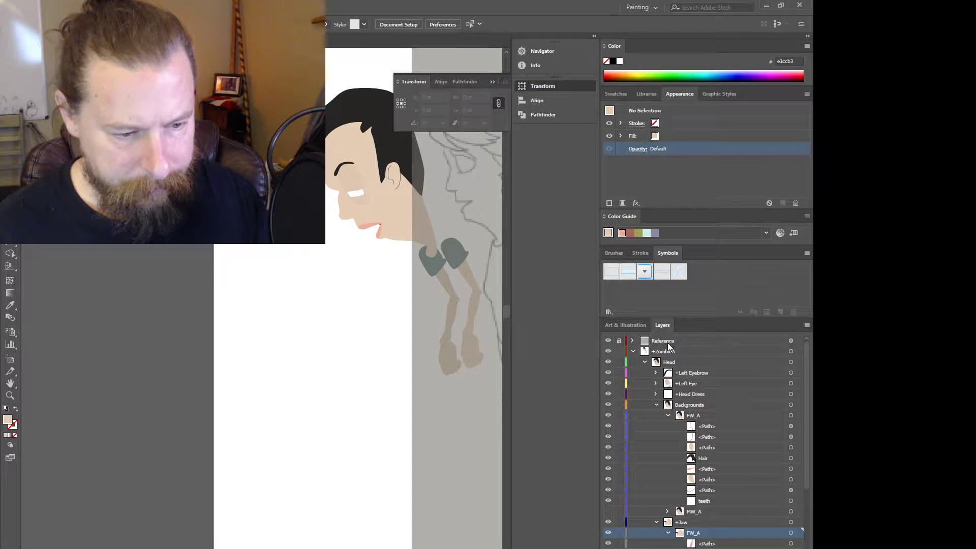
click(663, 343)
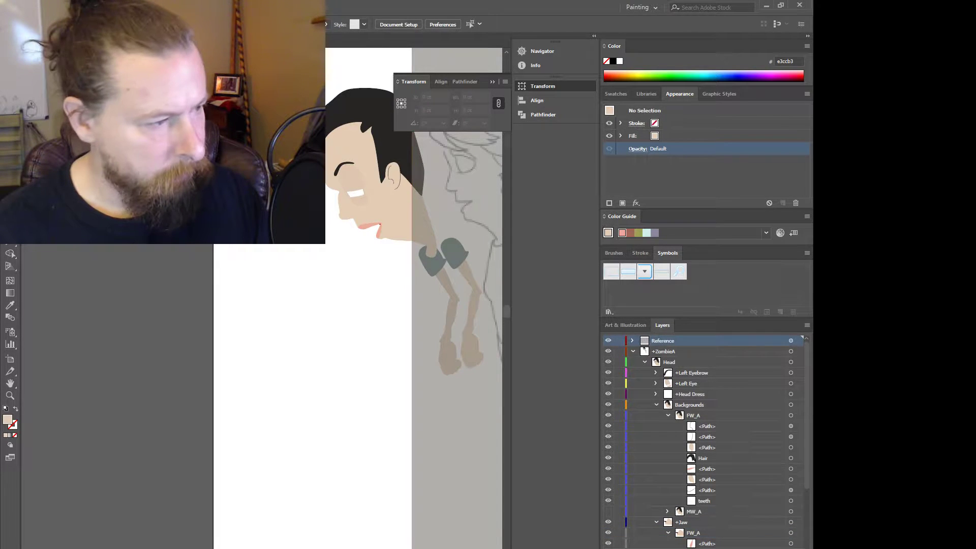
click(791, 341)
mouse_move(441, 368)
mouse_down()
mouse_move(462, 381)
mouse_move(454, 375)
mouse_up()
scroll(401, 348, down, 2)
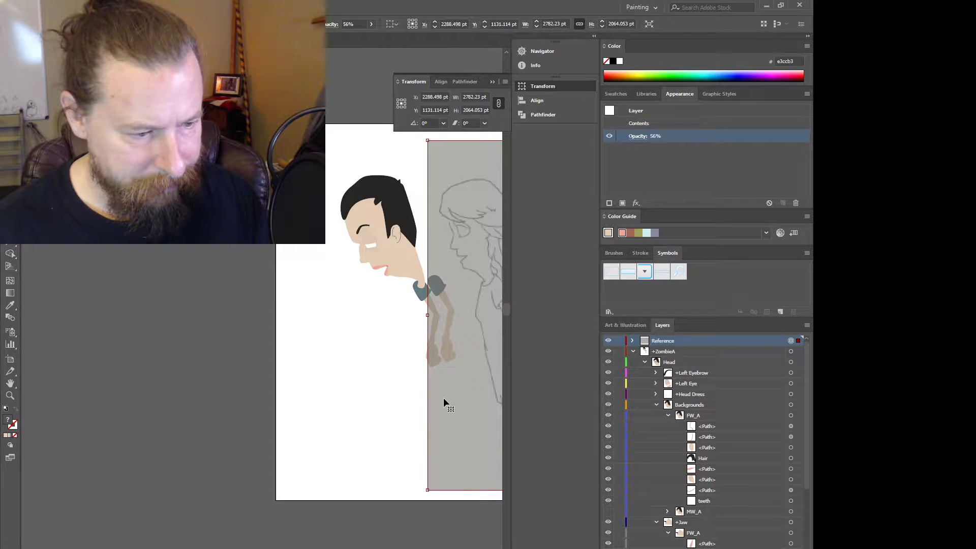
- Reshape the head skin path's profile by moving the nose-bridge anchor to about X 496.9, Y 731.9 pt
click(411, 272)
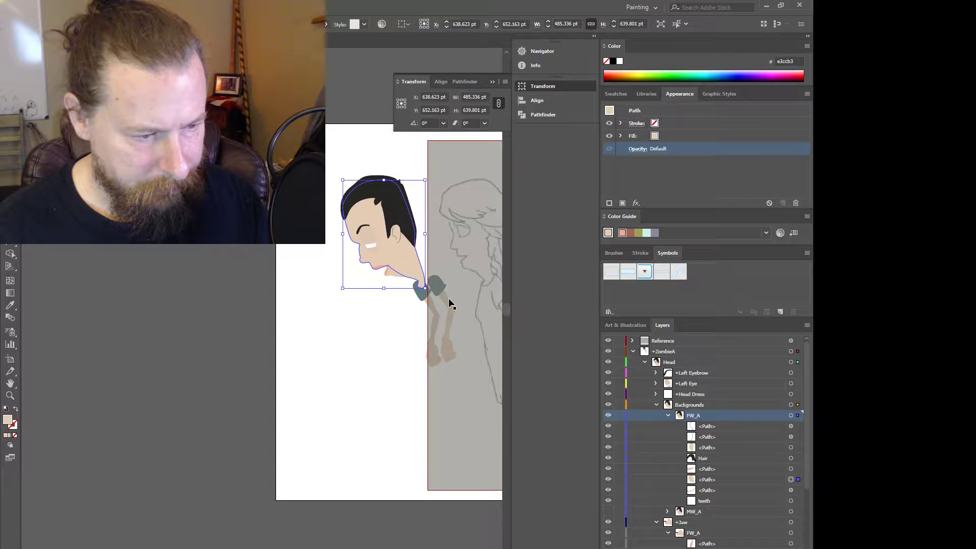
scroll(400, 285, up, 2)
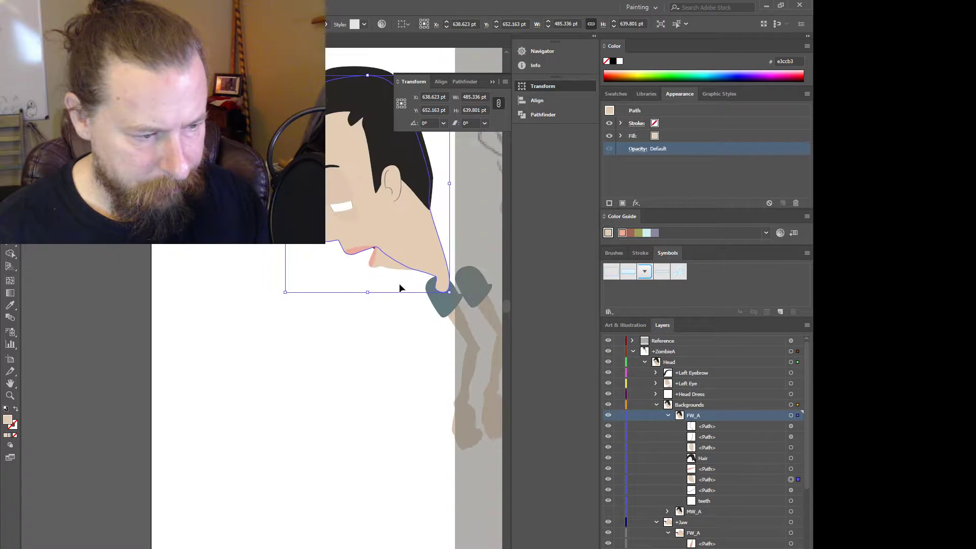
scroll(375, 269, up, 2)
scroll(249, 194, down, 1)
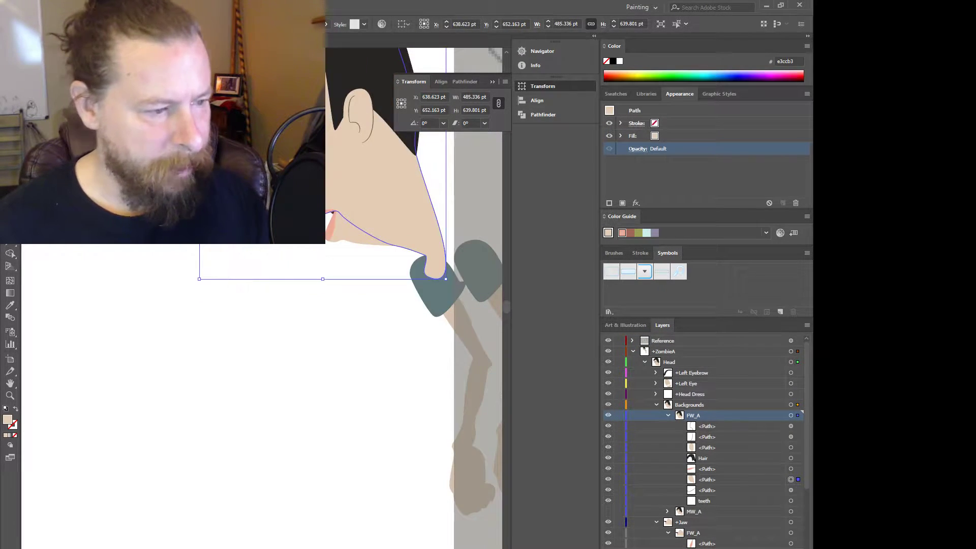
scroll(323, 213, down, 2)
scroll(300, 210, up, 4)
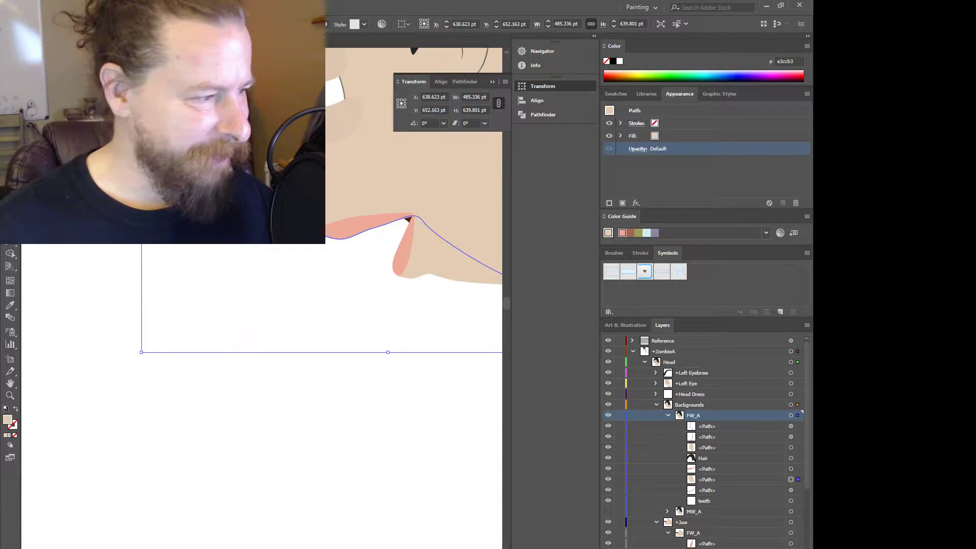
key(a)
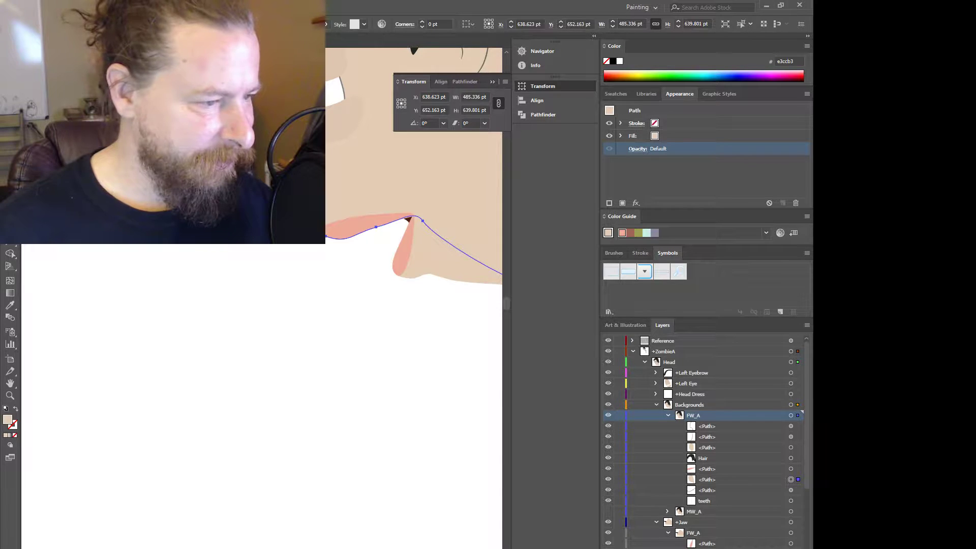
click(301, 217)
drag(301, 218, 300, 129)
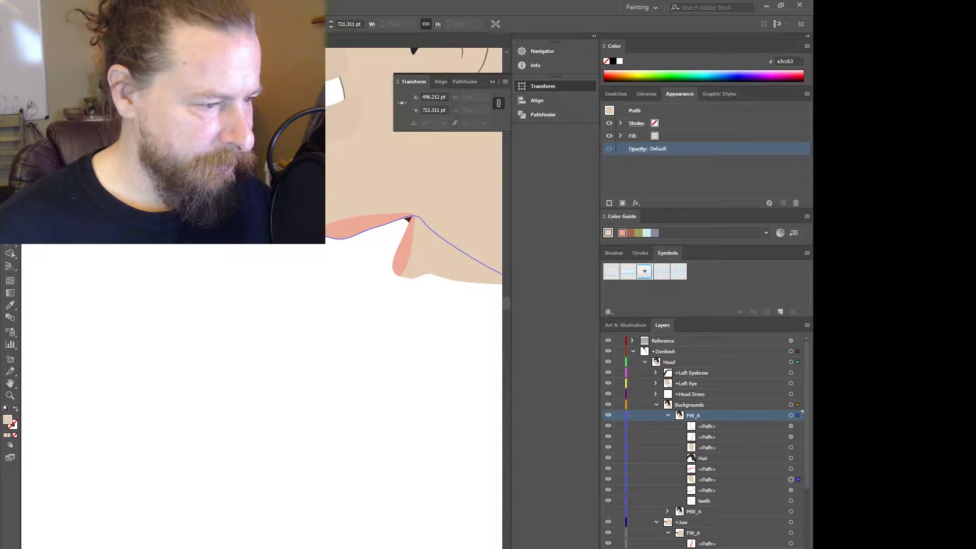
drag(300, 128, 302, 148)
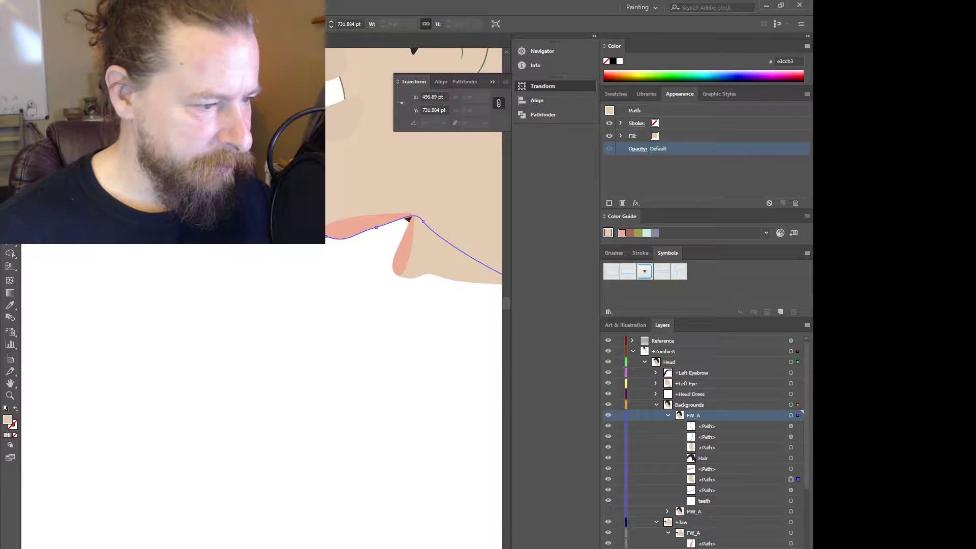
- Move the head path's nose-tip anchor slightly down and inward to about X 502.5, Y 818.7 pt
click(306, 227)
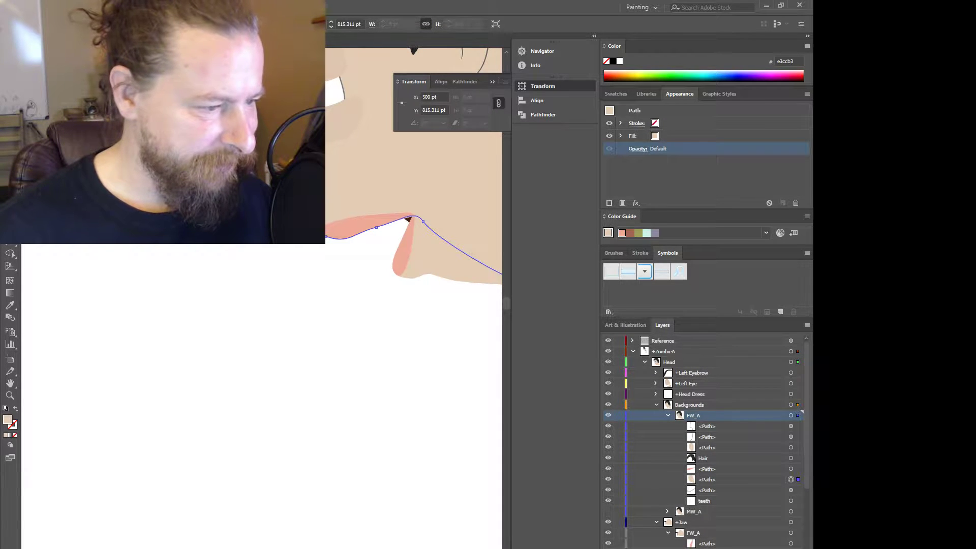
key(ctrl+h)
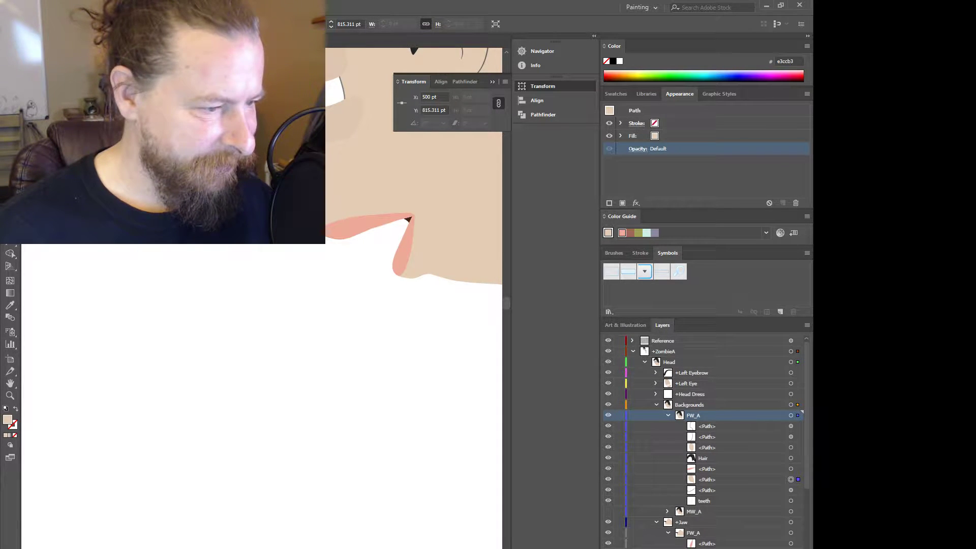
key(ctrl+h)
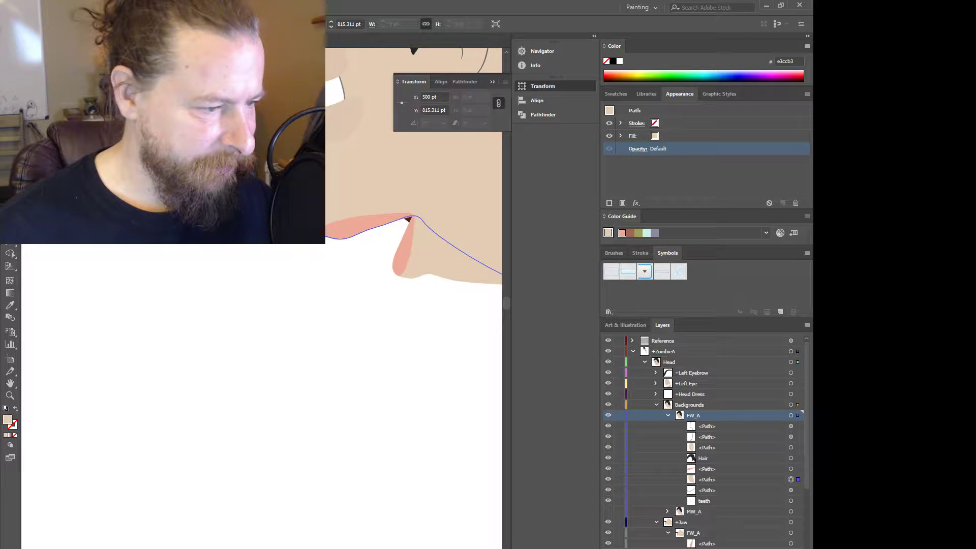
drag(306, 228, 310, 233)
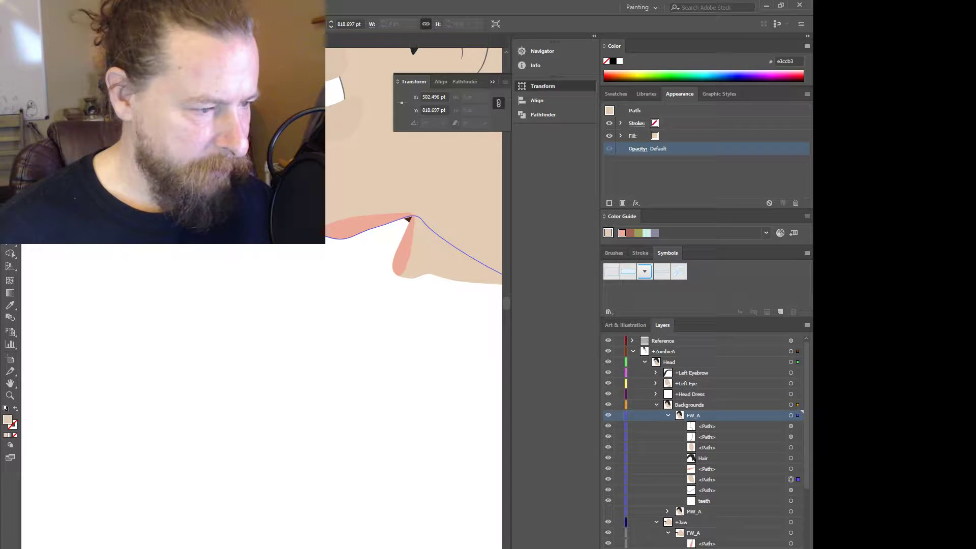
- Move the nose anchor at Y 792.8 pt down to about X 510.4, Y 819.1 pt and adjust its handle to shape the nose's underside
click(312, 192)
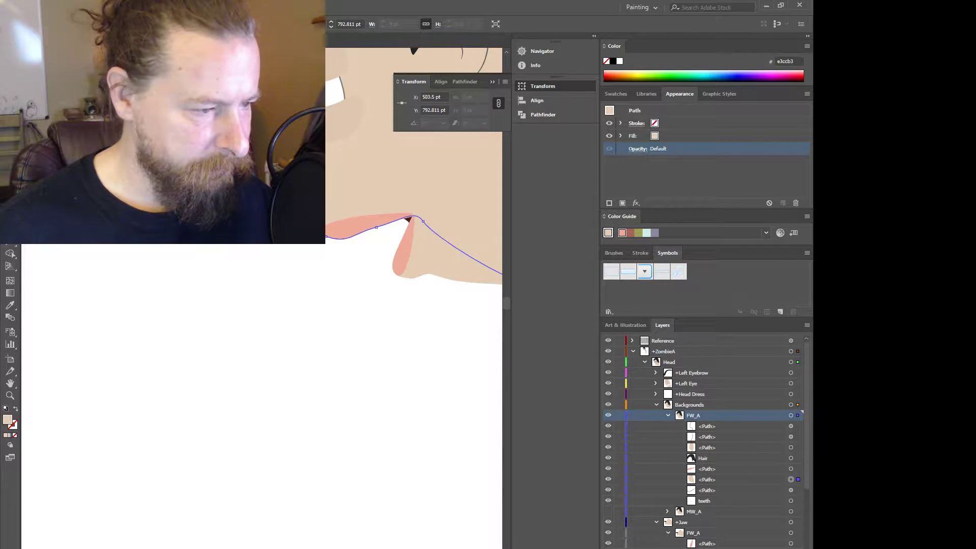
drag(312, 192, 323, 233)
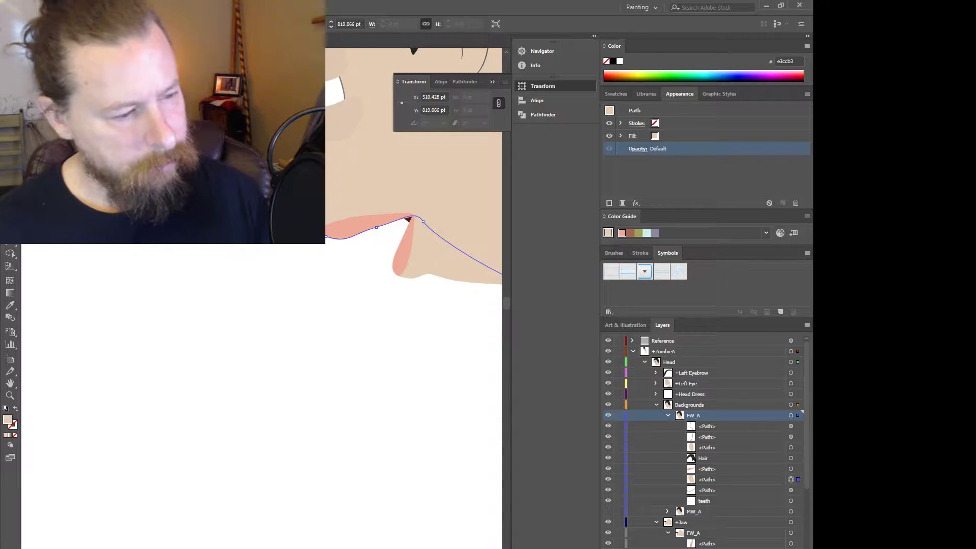
drag(315, 188, 306, 194)
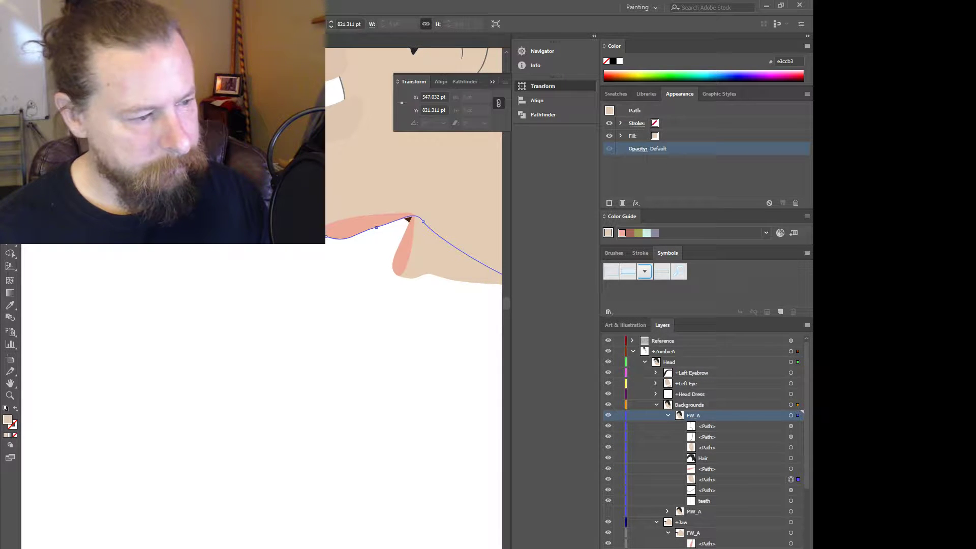
click(236, 191)
drag(236, 191, 236, 191)
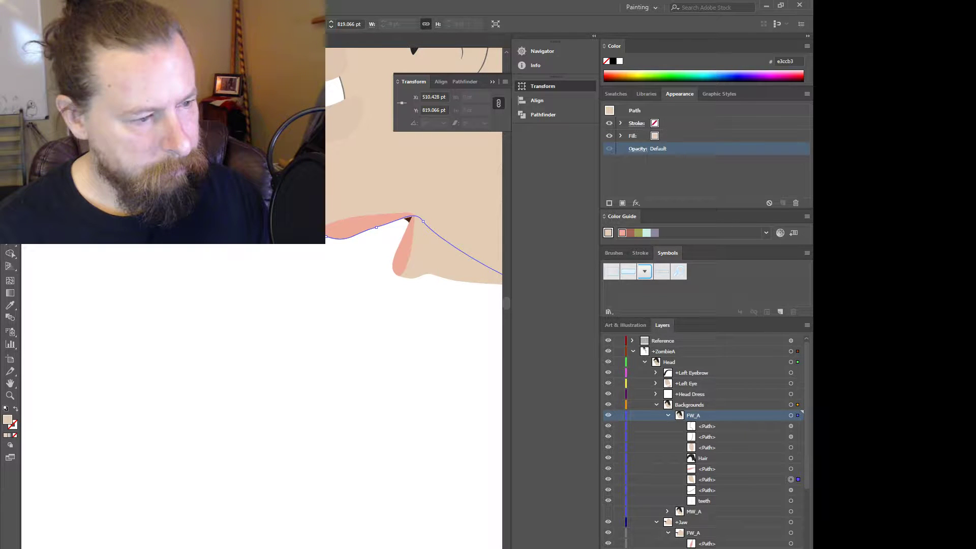
scroll(269, 231, down, 1)
scroll(208, 208, up, 4)
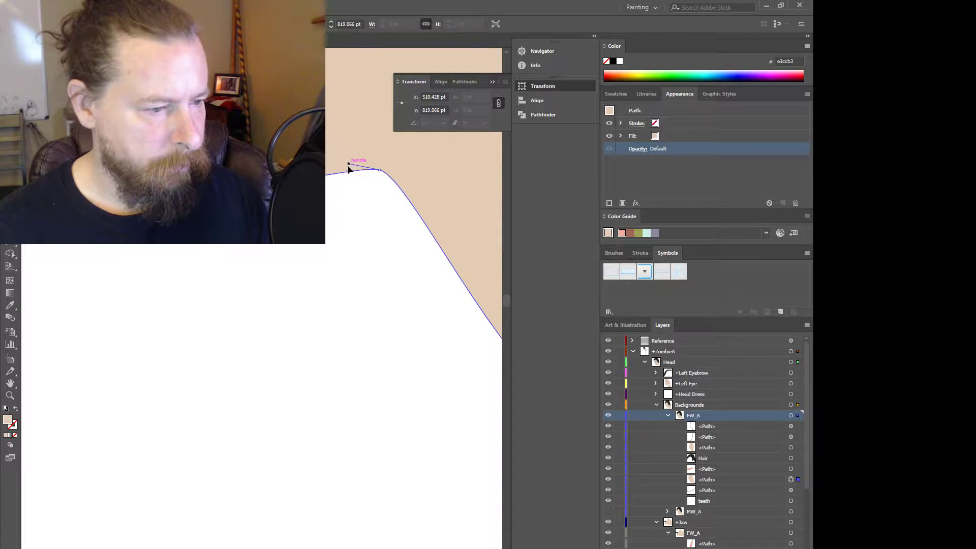
drag(348, 164, 411, 183)
click(361, 220)
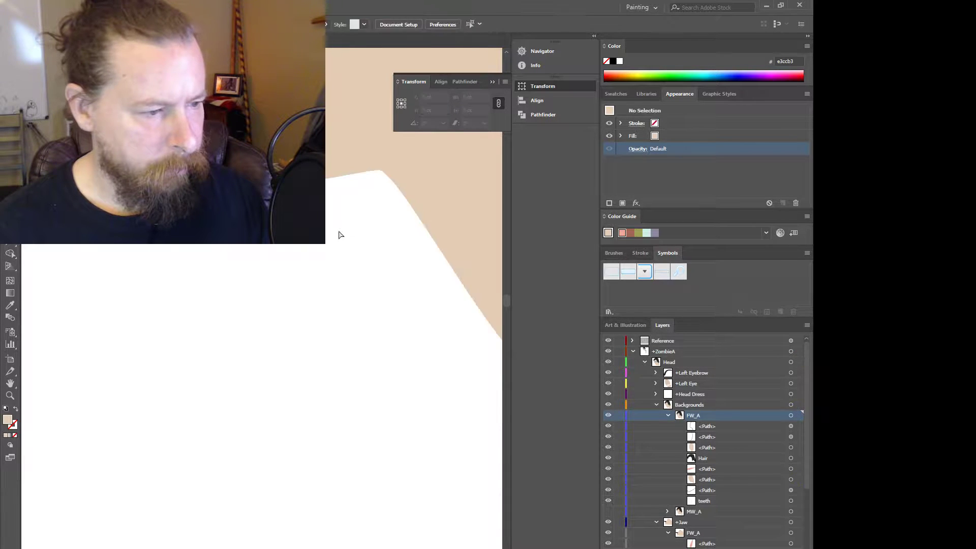
- Examine the upper lip path and mouth corner both up close and within the whole head profile
scroll(324, 242, down, 3)
scroll(340, 279, down, 4)
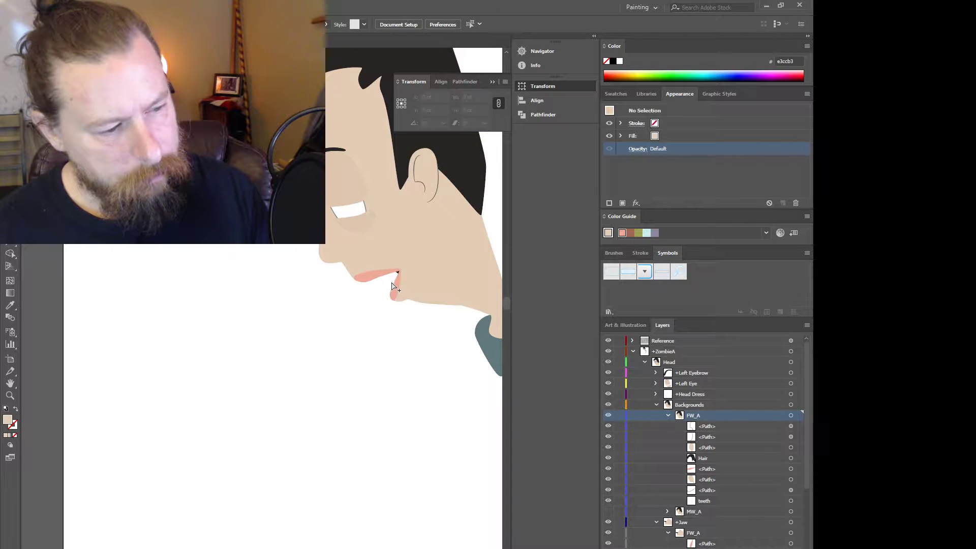
scroll(389, 287, up, 2)
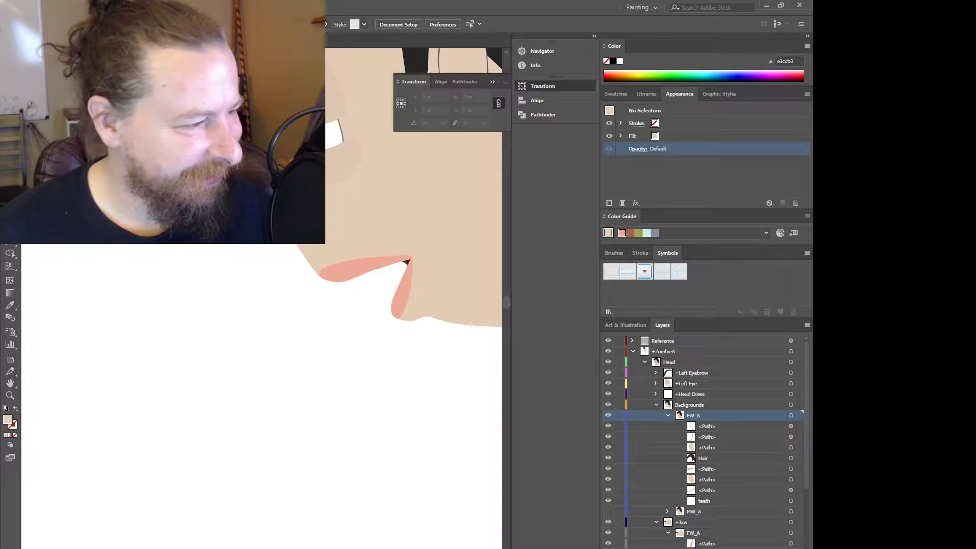
click(335, 280)
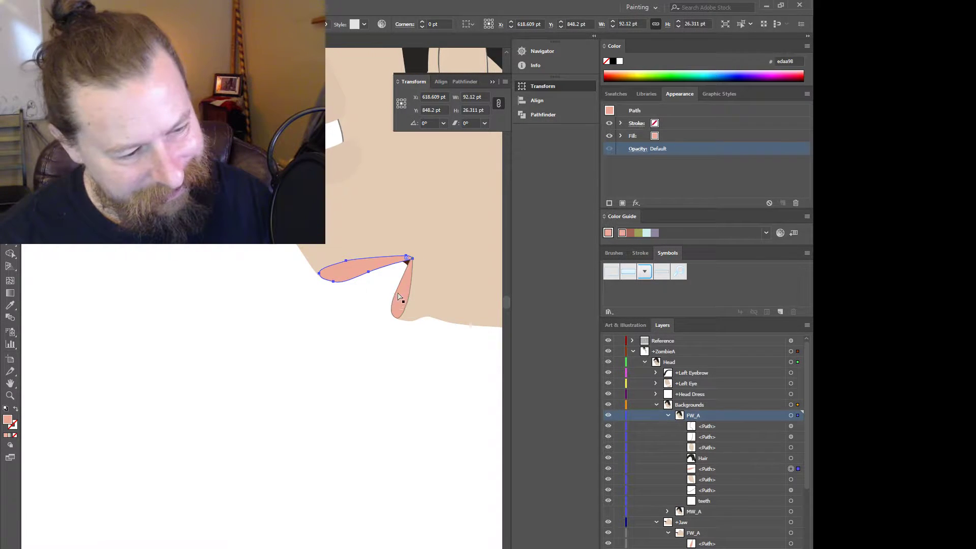
scroll(374, 321, down, 2)
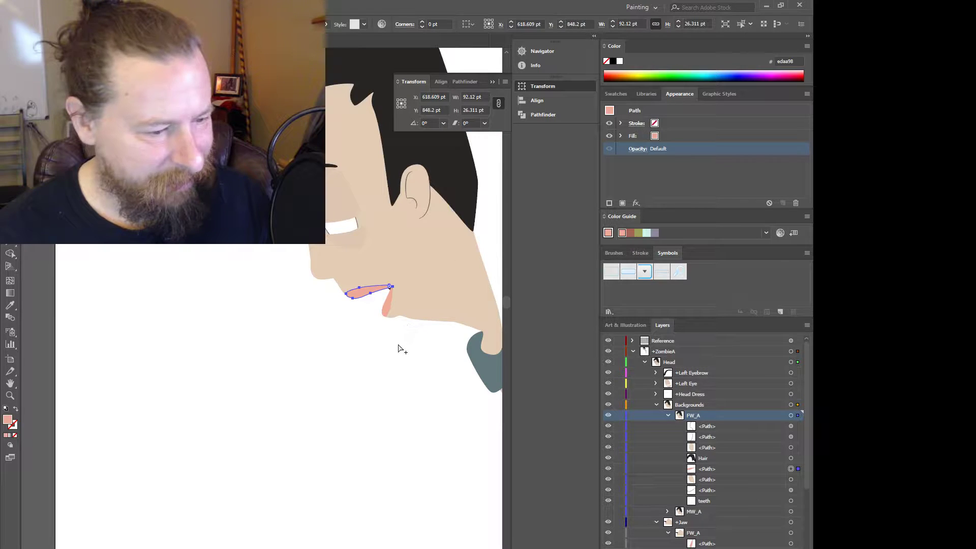
scroll(370, 338, down, 2)
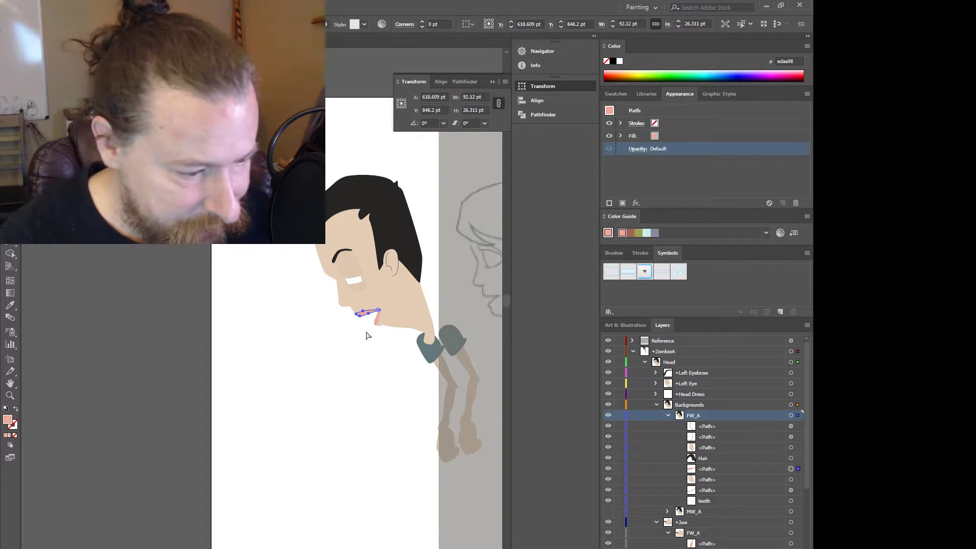
scroll(366, 333, up, 6)
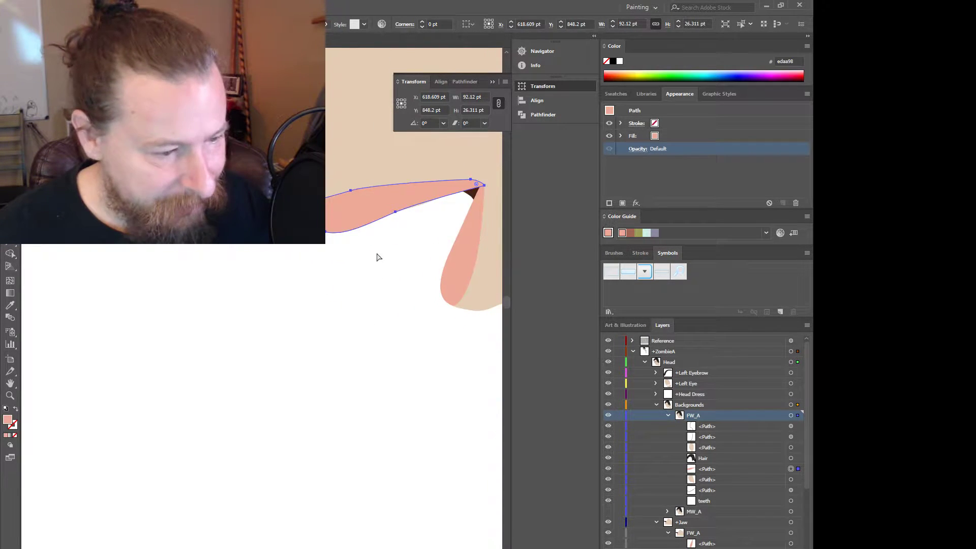
click(378, 243)
click(368, 228)
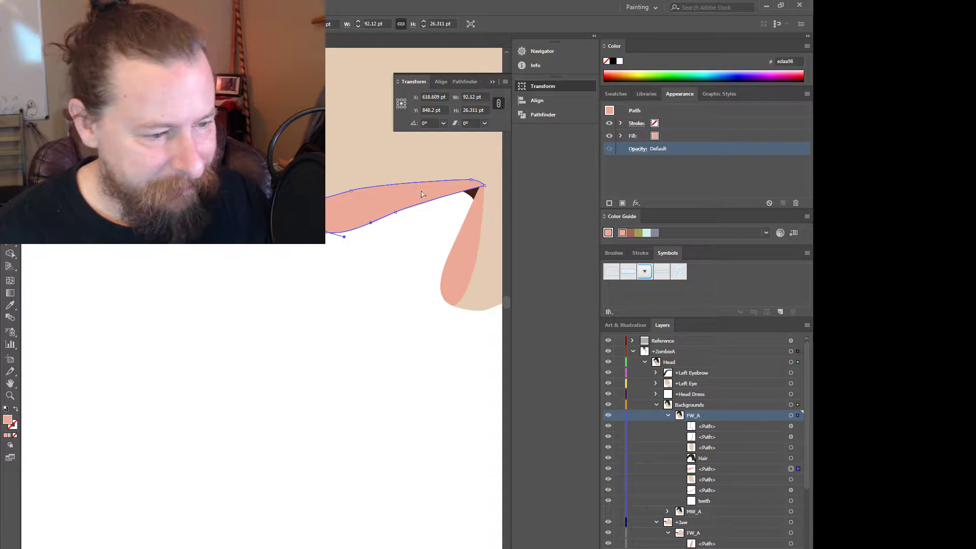
- Move the jaw's dark mouth-interior shape forward and down between the lips, to about X 643.5, Y 854.9 pt
click(472, 197)
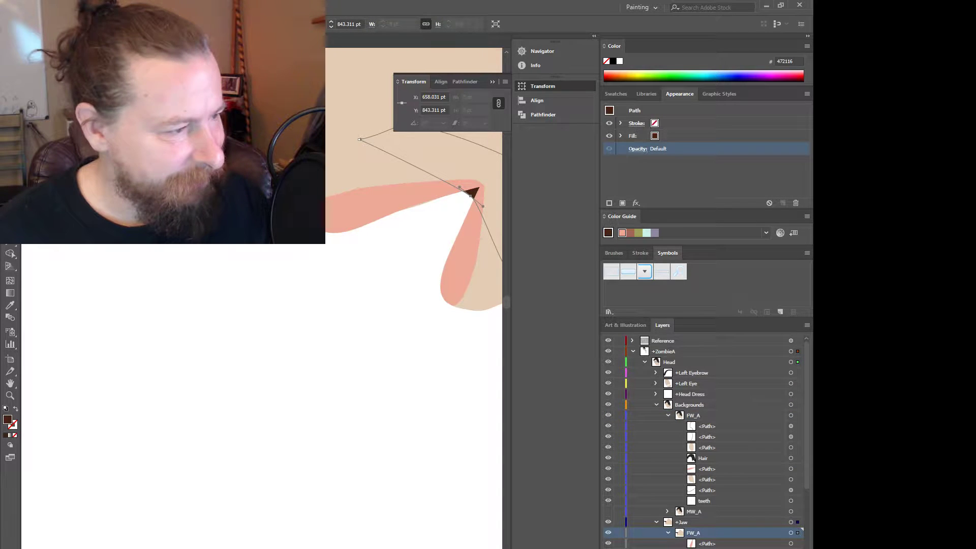
key(v)
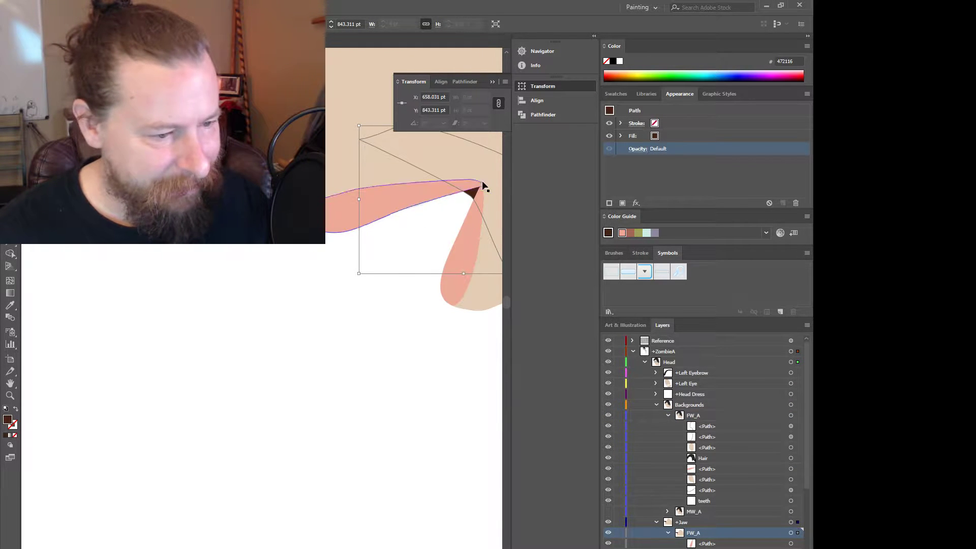
drag(467, 165, 463, 161)
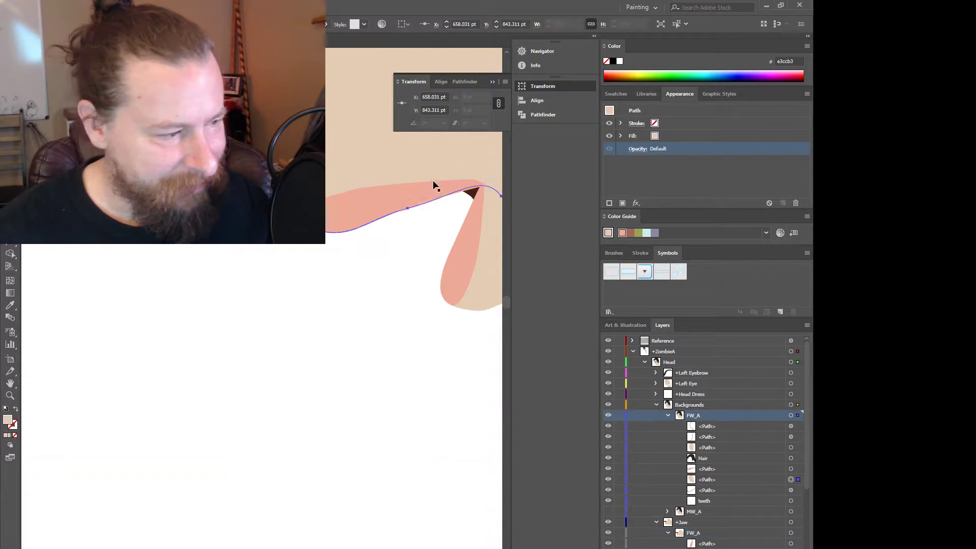
click(468, 195)
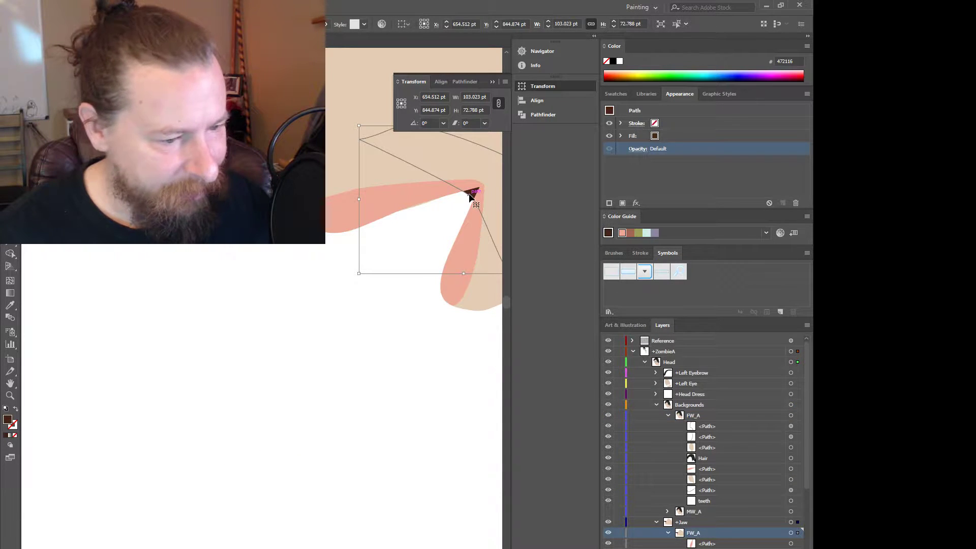
key(Left)
key(Left)
key(Left)
key(Left)
key(Left)
key(Left)
key(Left)
key(Left)
key(Left)
key(Left)
key(Left)
key(Left)
key(Left)
key(Left)
key(Left)
key(Left)
key(Left)
key(Left)
key(Left)
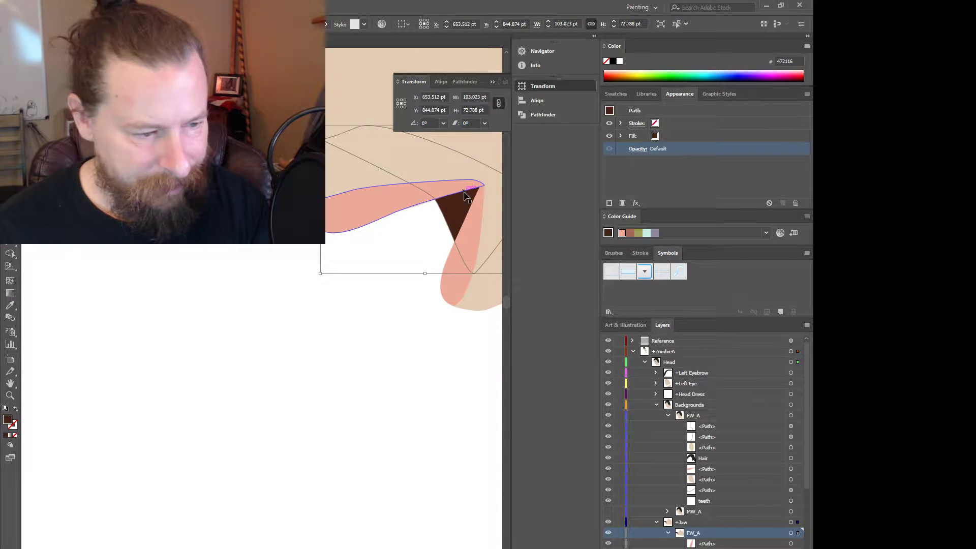
key(Down)
key(Down)
key(Down)
key(Down)
key(Down)
key(Down)
key(Down)
key(Down)
key(Down)
key(Down)
key(Right)
key(Right)
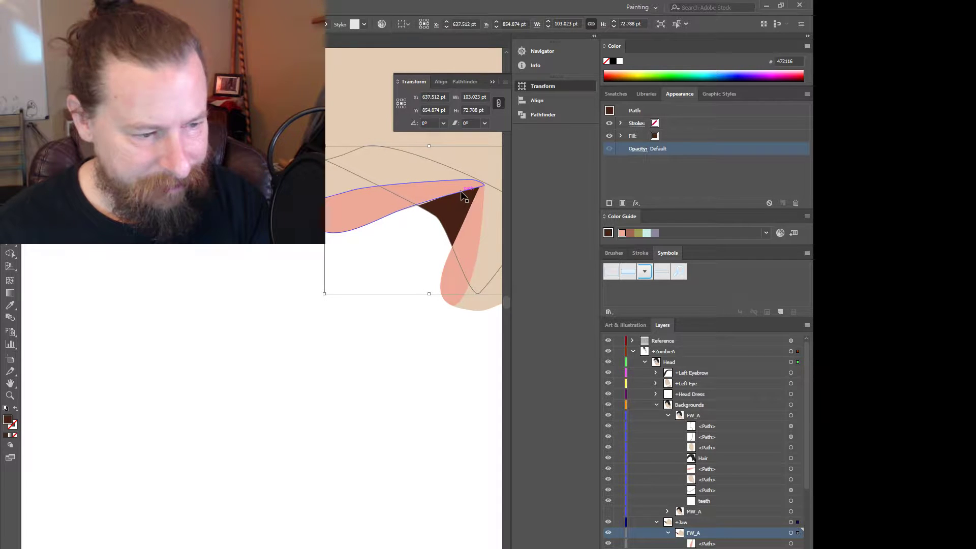
key(Right)
key(Right)
key(Right)
key(Right)
key(Right)
key(Right)
key(Right)
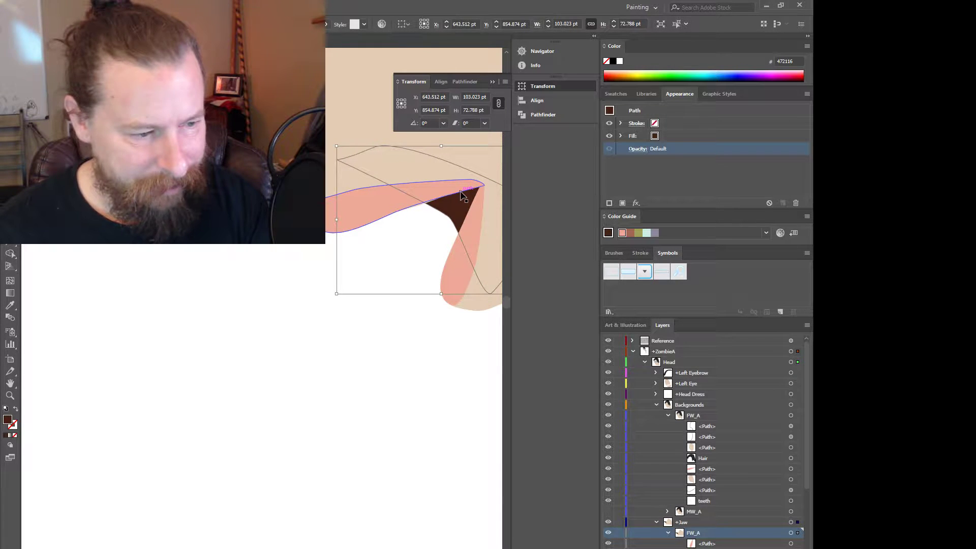
- Reshape the dark mouth interior, moving its front anchor to about X 584.5, Y 858.3 pt and its lower anchor to X 645.5, Y 890.3 pt
key(Right)
key(Left)
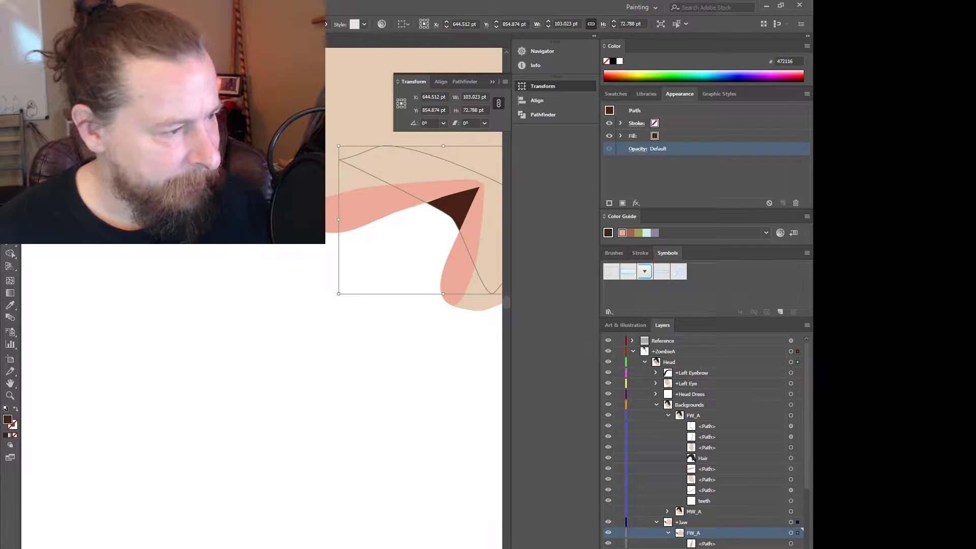
key(a)
drag(360, 158, 319, 227)
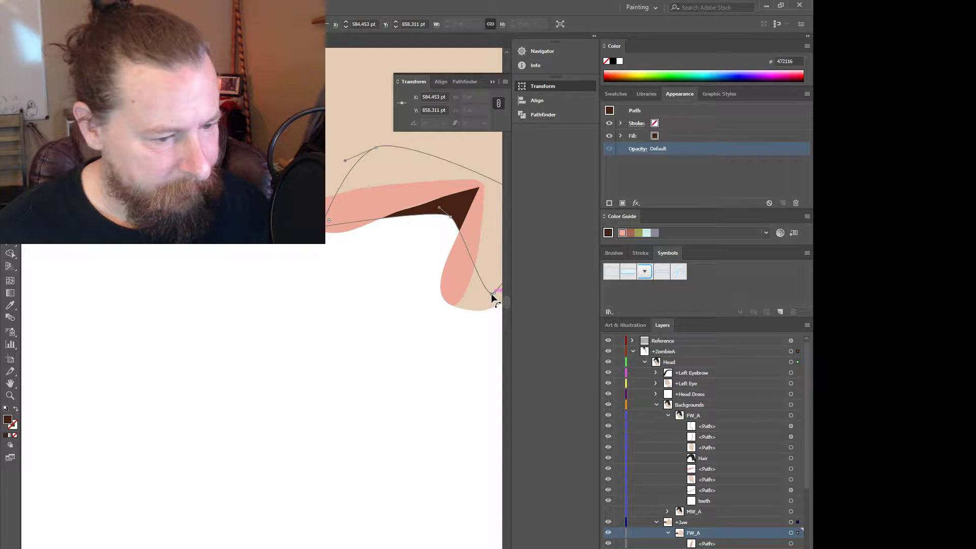
drag(495, 295, 448, 294)
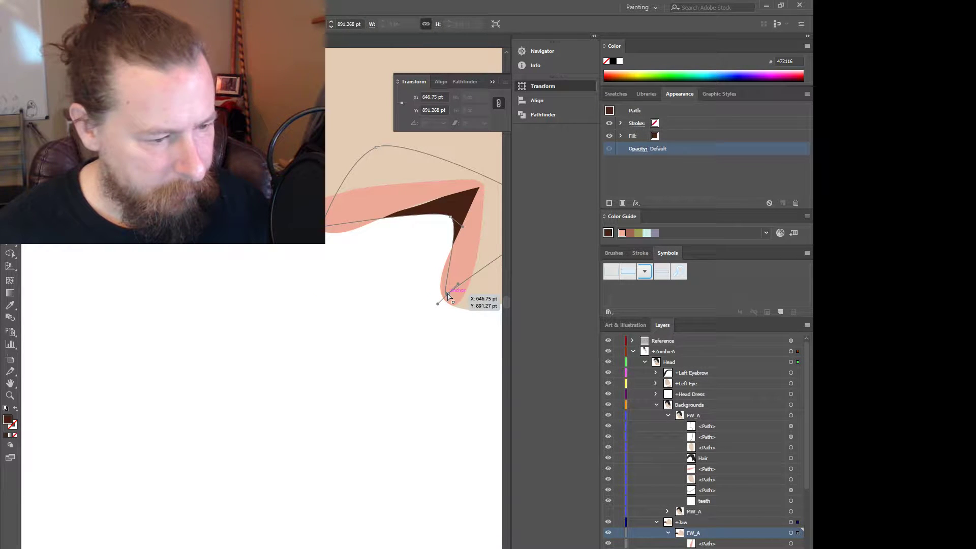
drag(446, 292, 444, 290)
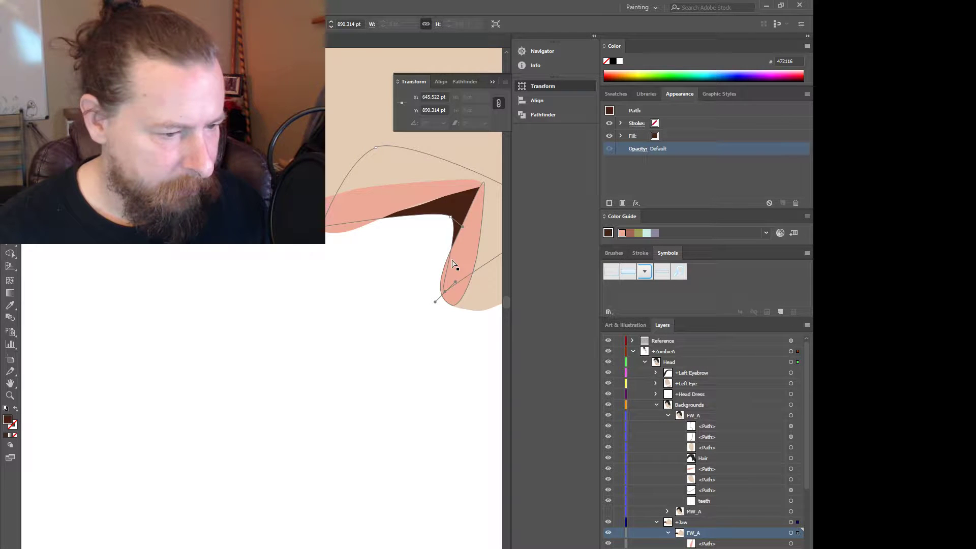
- Add an anchor on the lower lip's front edge, pull that edge back through about X 655.8, Y 861.4 pt, and bulge the rear edge backward
click(454, 264)
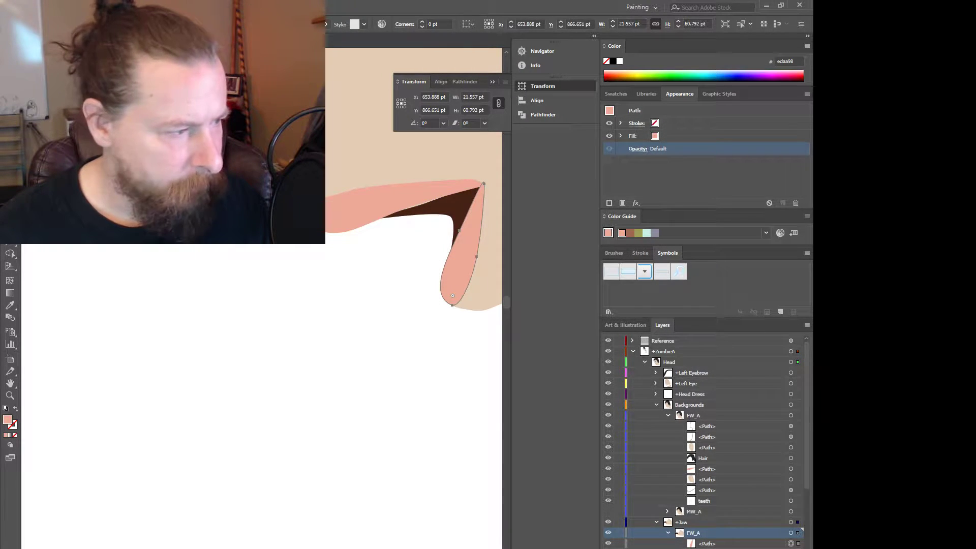
key(p)
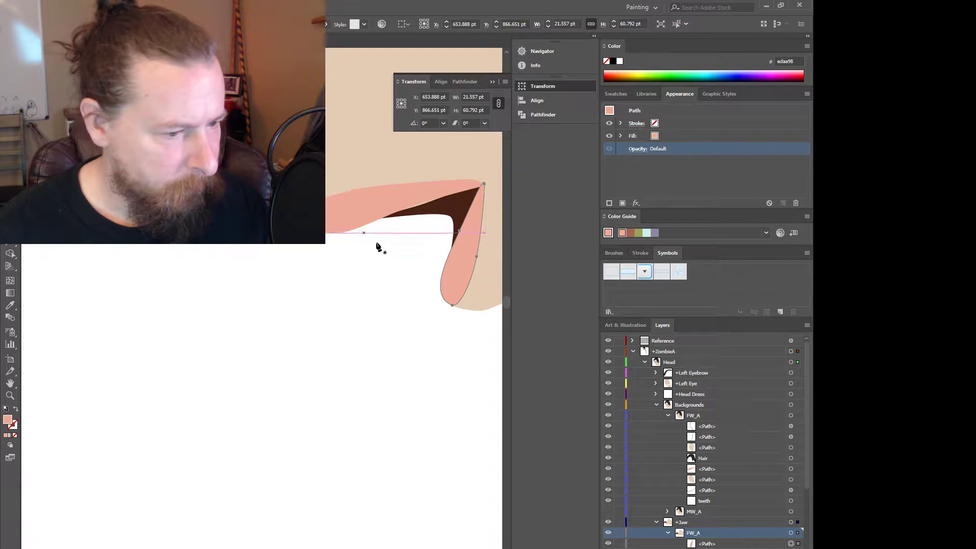
click(445, 265)
key(a)
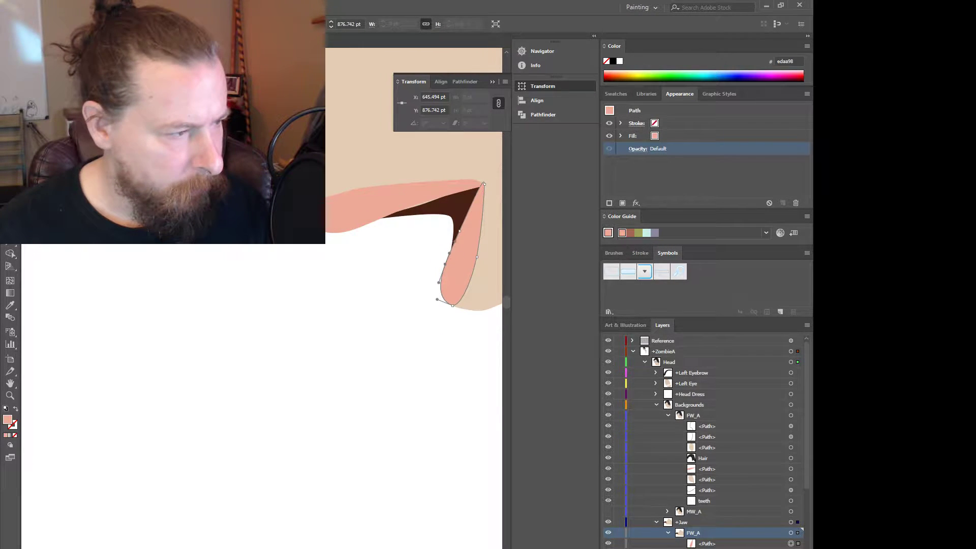
drag(448, 266, 477, 200)
drag(470, 235, 465, 232)
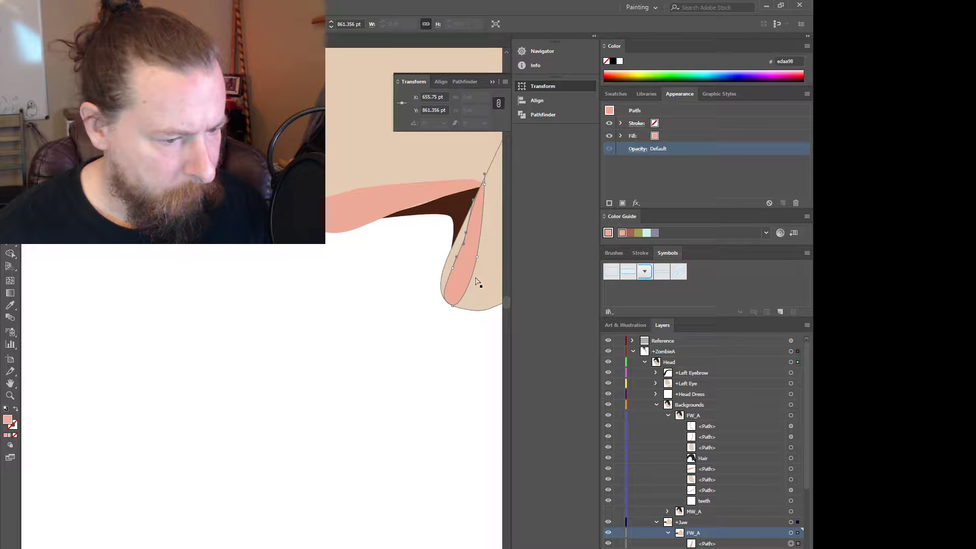
click(452, 306)
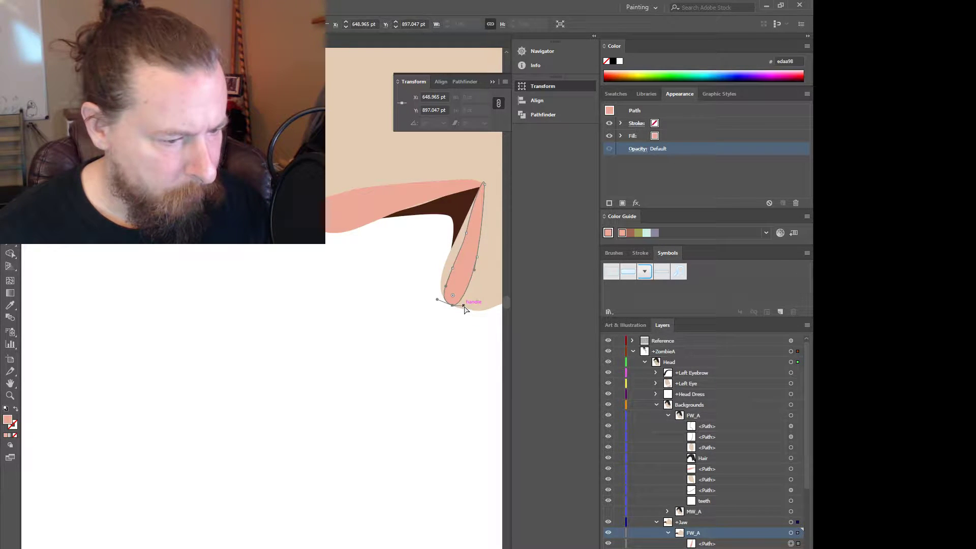
mouse_move(464, 306)
mouse_down()
mouse_move(479, 309)
mouse_move(470, 310)
mouse_up()
drag(477, 258, 483, 258)
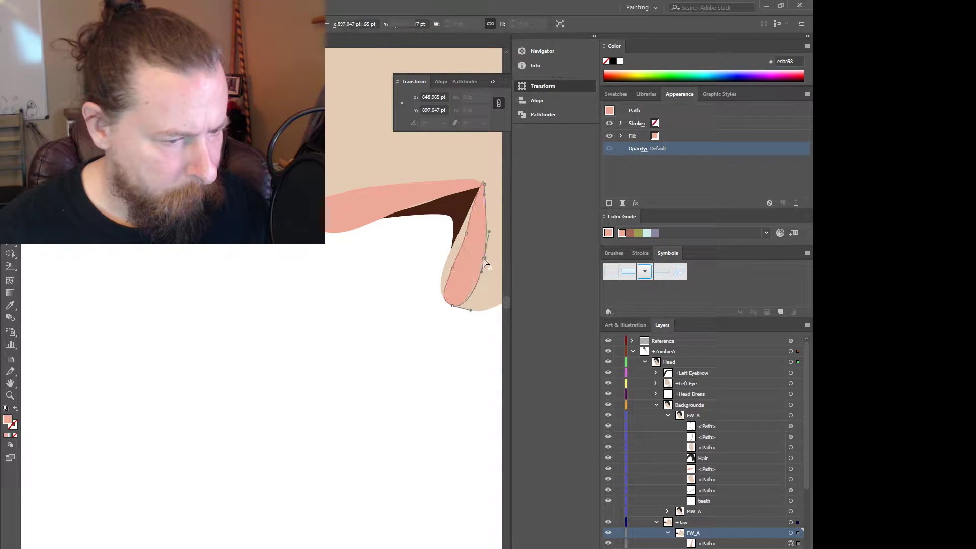
- Pull the jaw skin's front-edge anchor back behind the lower lip to about X 657.7, Y 875.3 pt and tuck its bottom corner under the lip
click(451, 251)
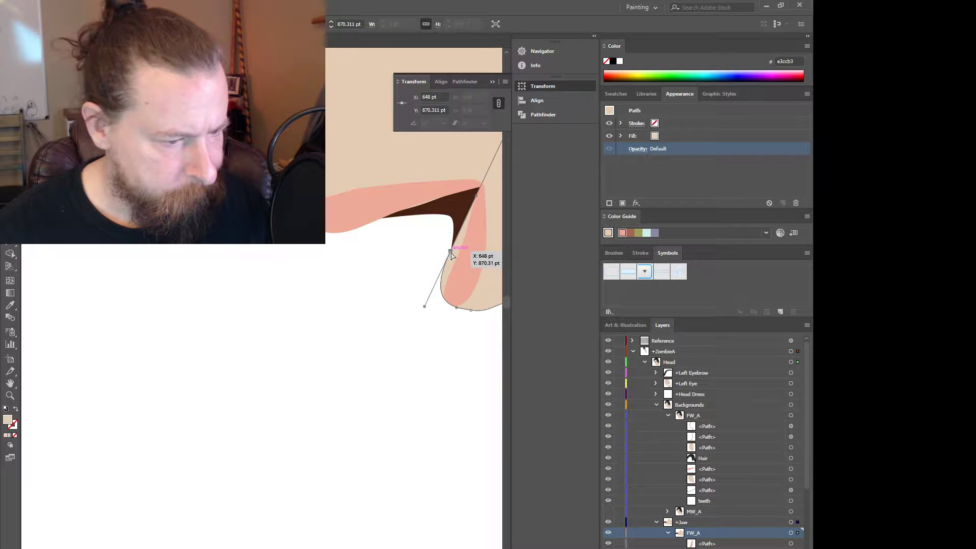
drag(451, 252, 458, 259)
scroll(427, 277, down, 2)
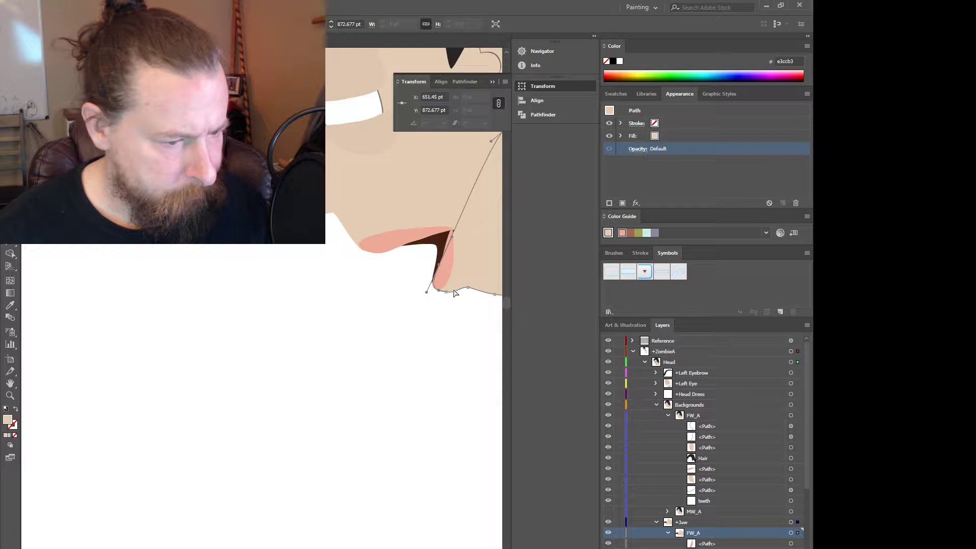
key(ctrl+z)
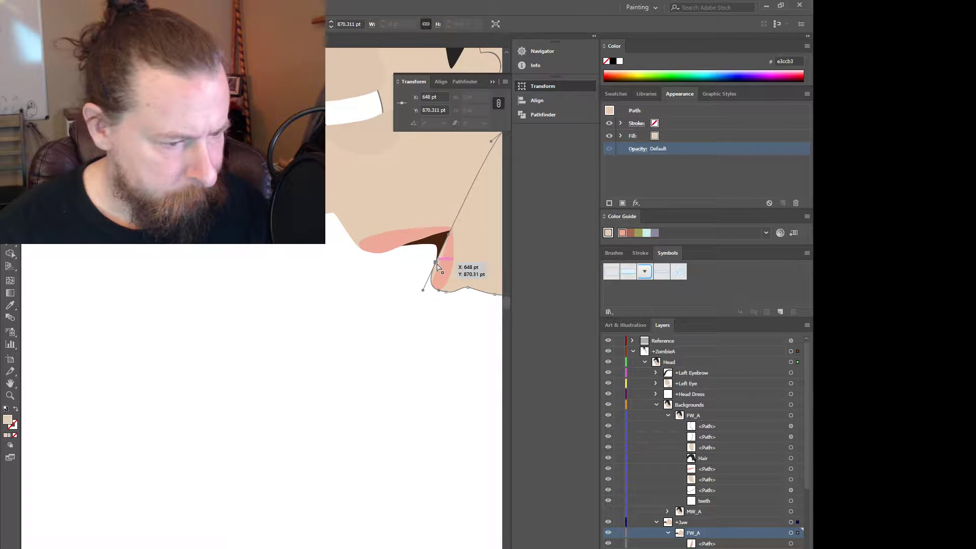
drag(436, 265, 445, 205)
scroll(454, 254, up, 2)
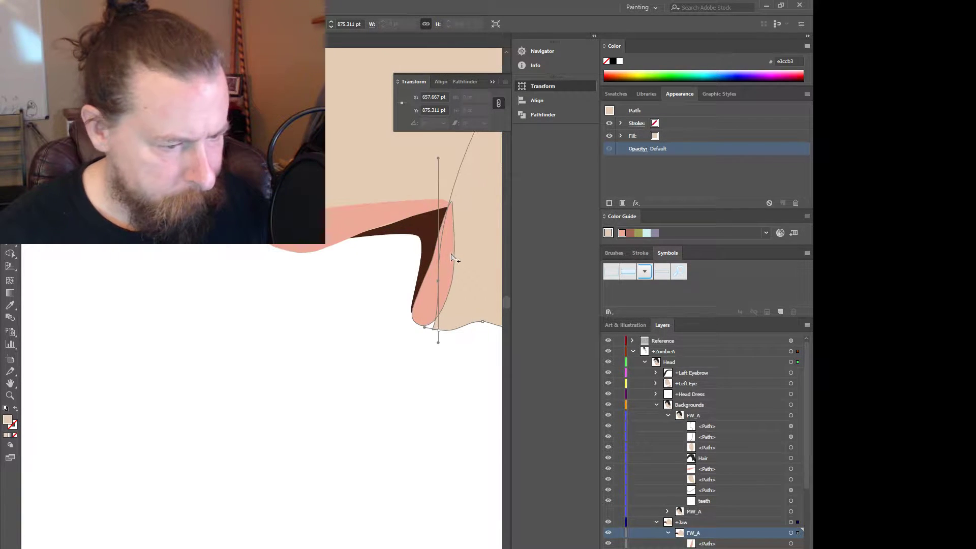
drag(440, 333, 425, 321)
- Move the lower lip's front-edge anchor to about X 645.8, Y 881.8 pt and adjust its handles to smooth the lip's front curve
click(426, 307)
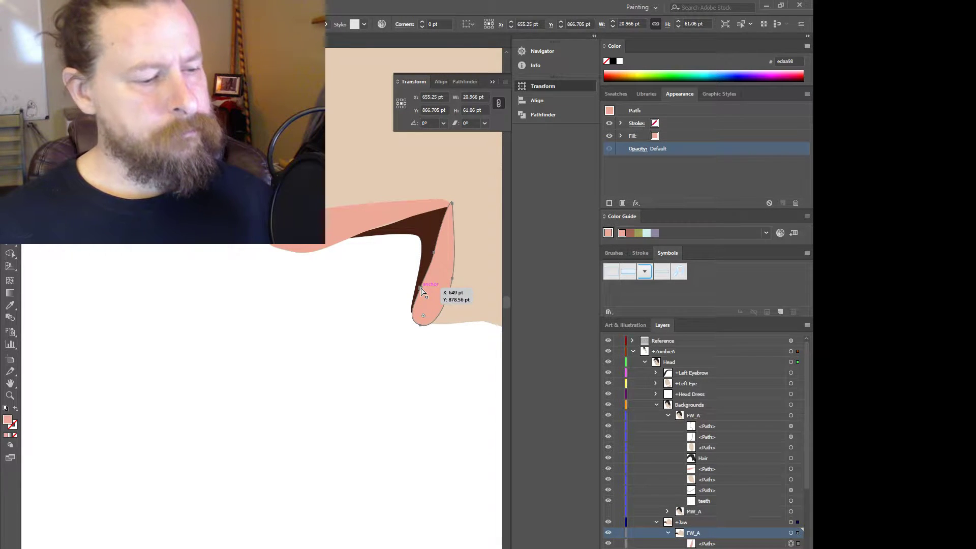
click(422, 291)
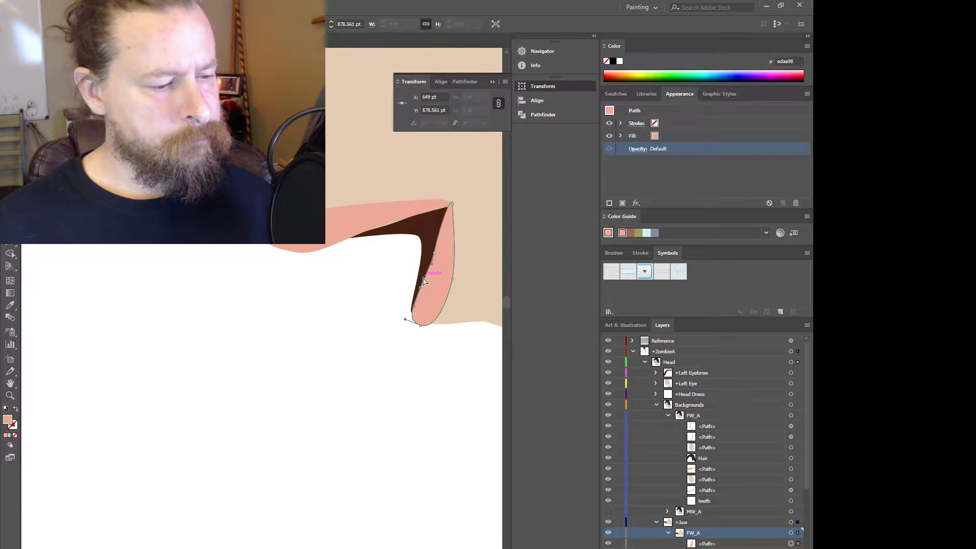
drag(426, 283, 426, 280)
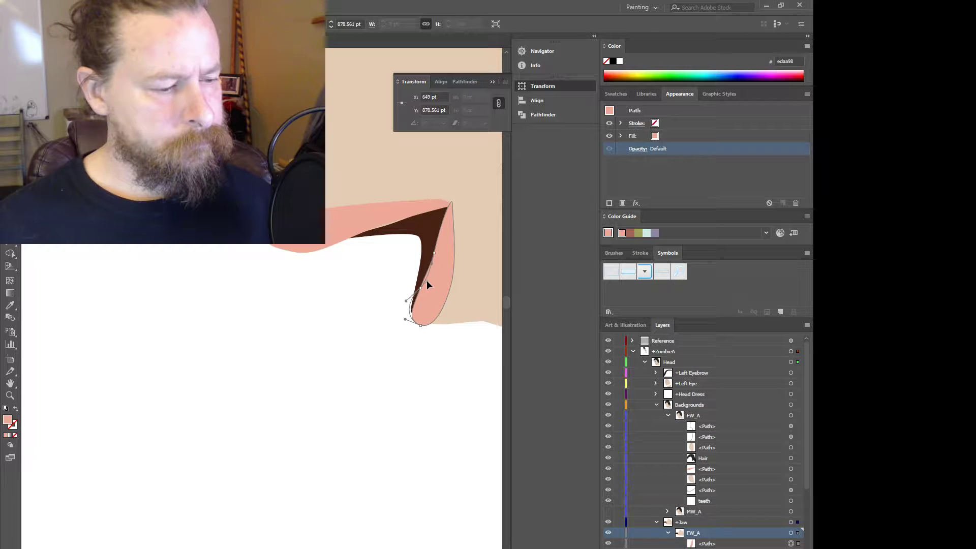
click(421, 291)
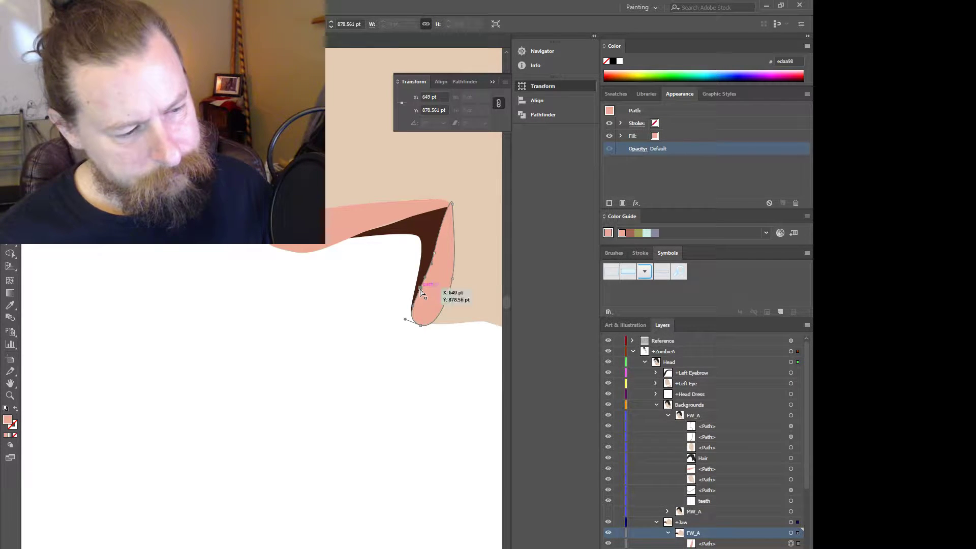
drag(421, 292, 410, 313)
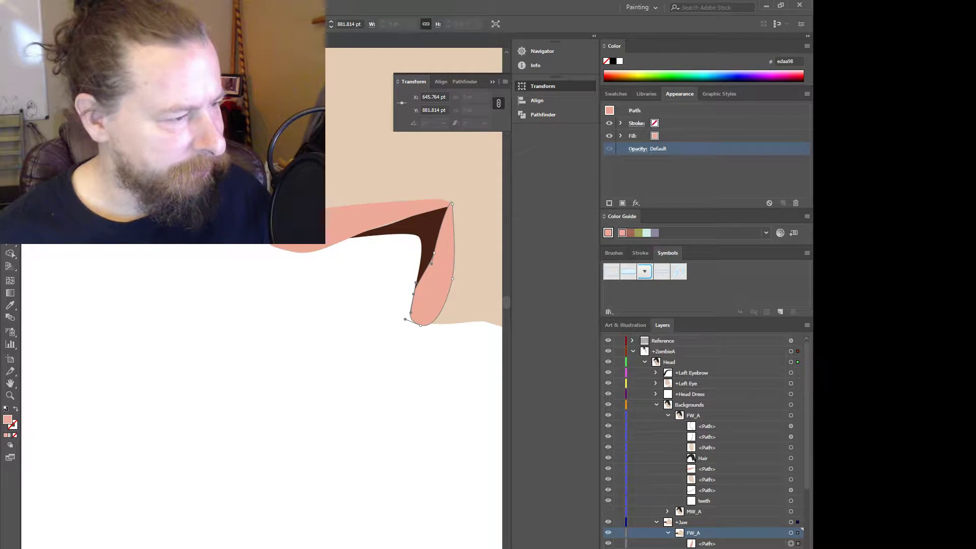
- Add an anchor on the lower lip's inner edge, move it to about X 649.5, Y 884.3 pt, and refine the lip's tip and mouth-corner curves
click(420, 282)
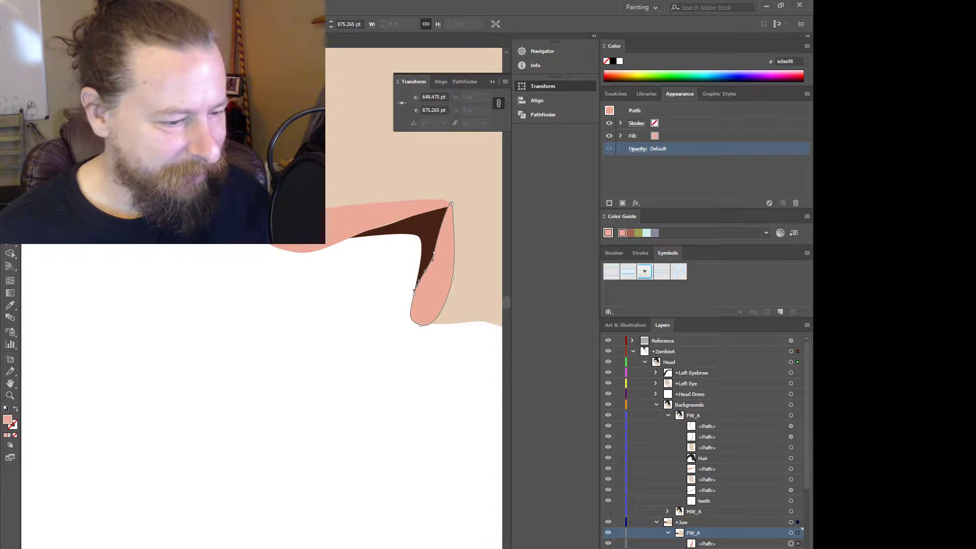
drag(421, 278, 422, 299)
click(415, 297)
click(412, 307)
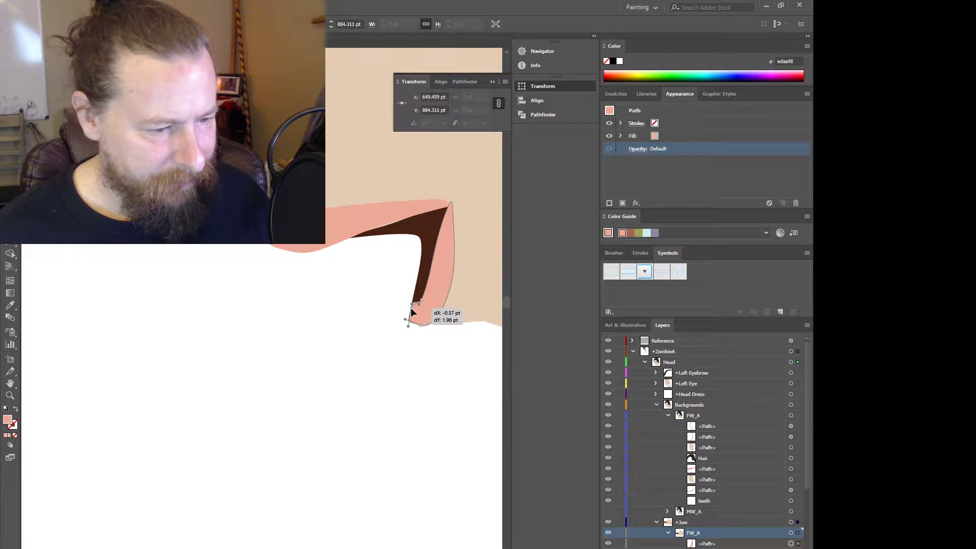
mouse_move(450, 203)
mouse_down()
mouse_move(453, 216)
mouse_move(453, 208)
mouse_up()
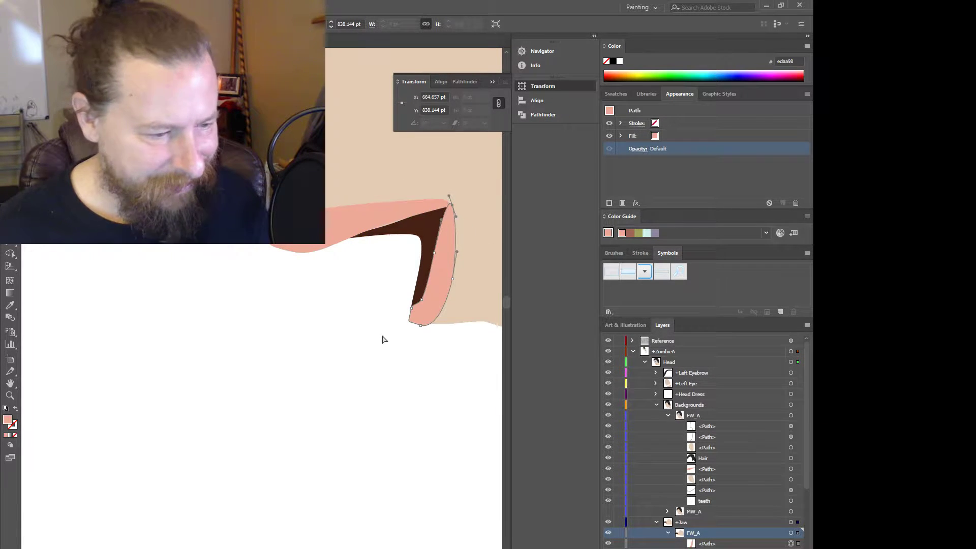
click(421, 326)
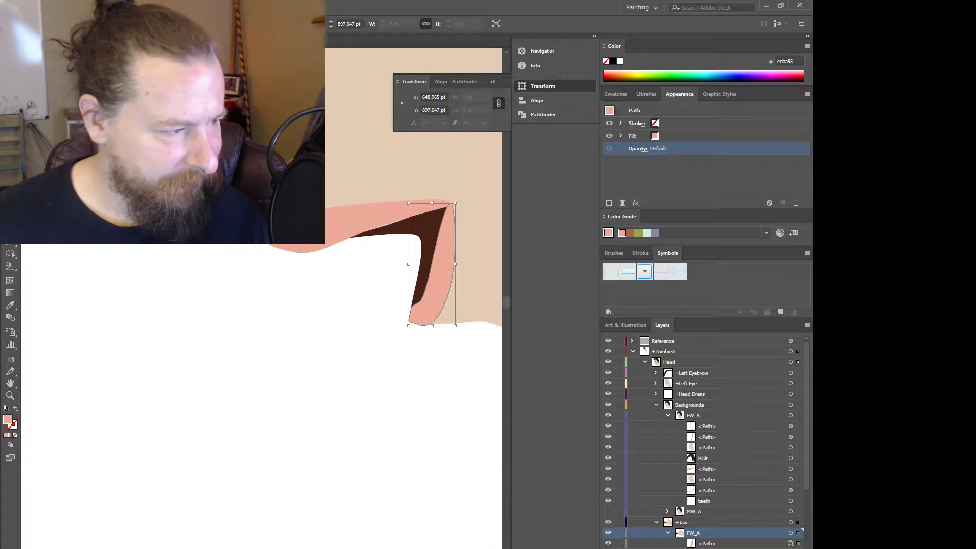
- Delete the lower lip and draw a new one's outer edge from about X 647.7, Y 872.9 pt to the mouth corner at X 664.7, Y 840.3 pt
click(447, 257)
key(Delete)
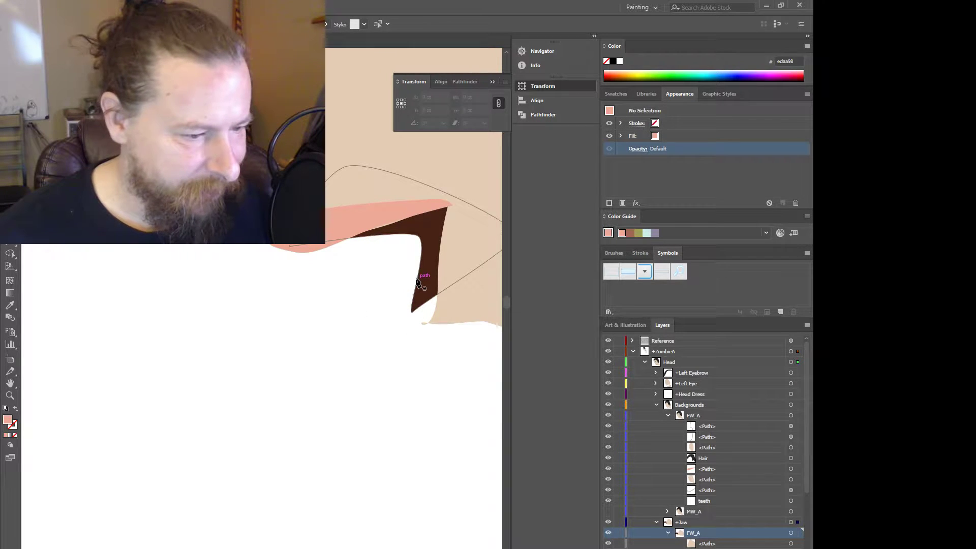
drag(417, 277, 408, 298)
click(404, 324)
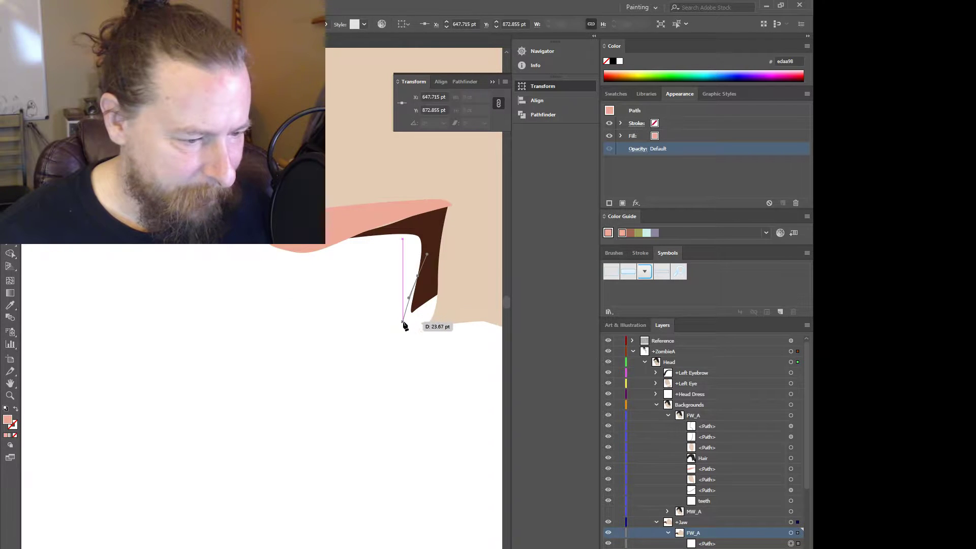
drag(399, 323, 455, 307)
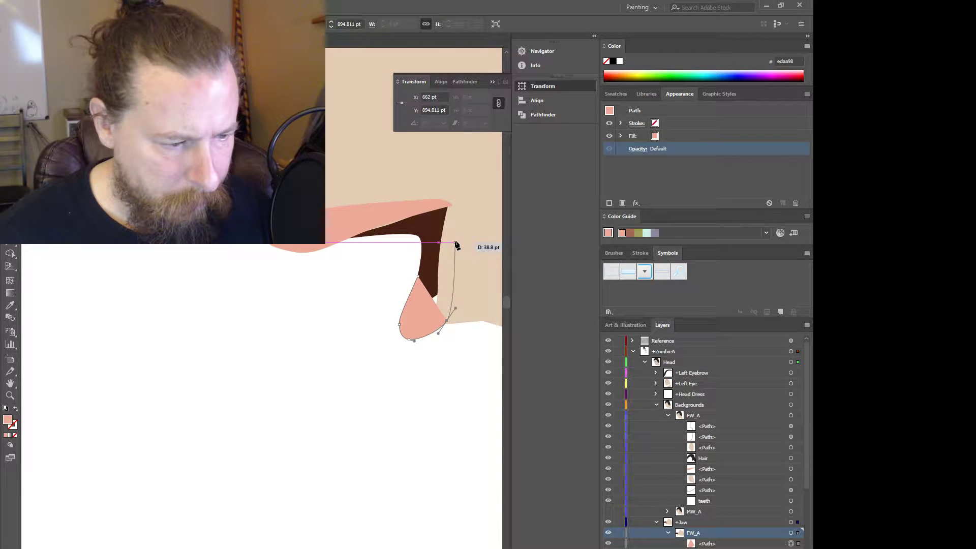
click(453, 209)
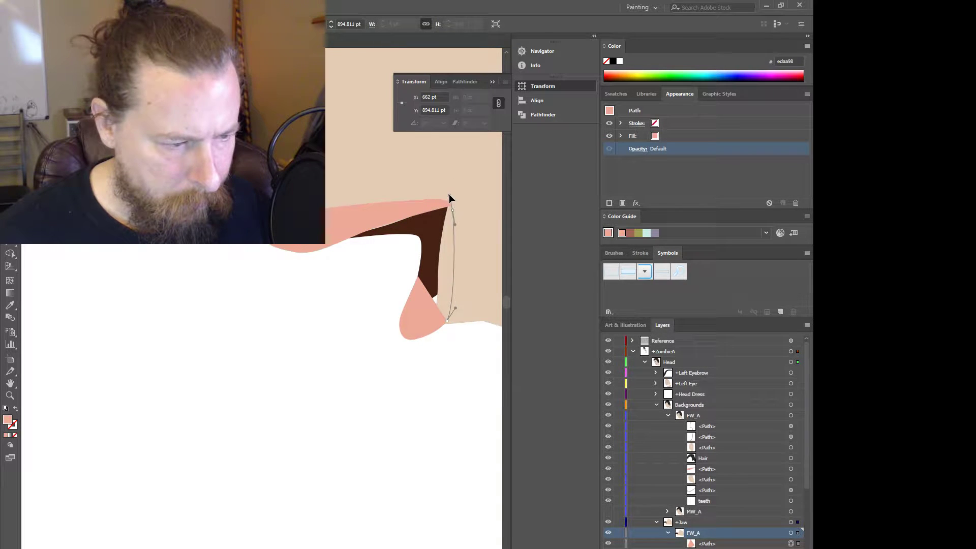
drag(449, 194, 449, 194)
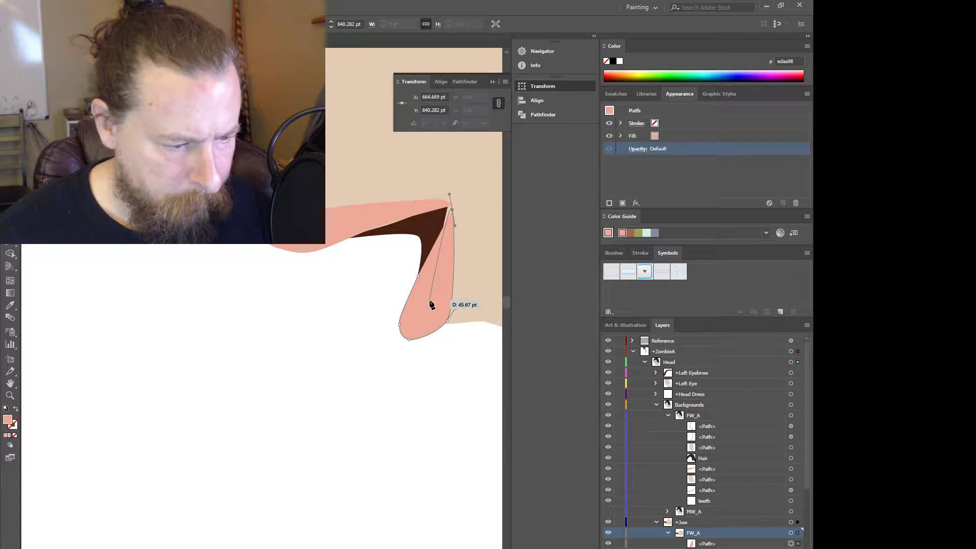
- Draw the new lower lip's inner edge from the mouth corner through about X 649.5, Y 890.8 pt and close the path at its starting anchor
drag(426, 310, 424, 311)
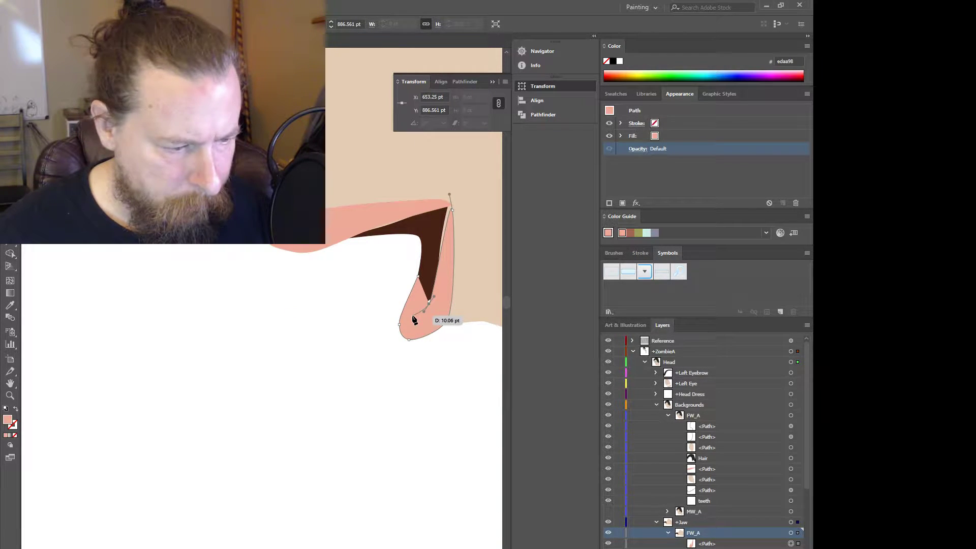
key(ctrl+z)
drag(421, 313, 405, 316)
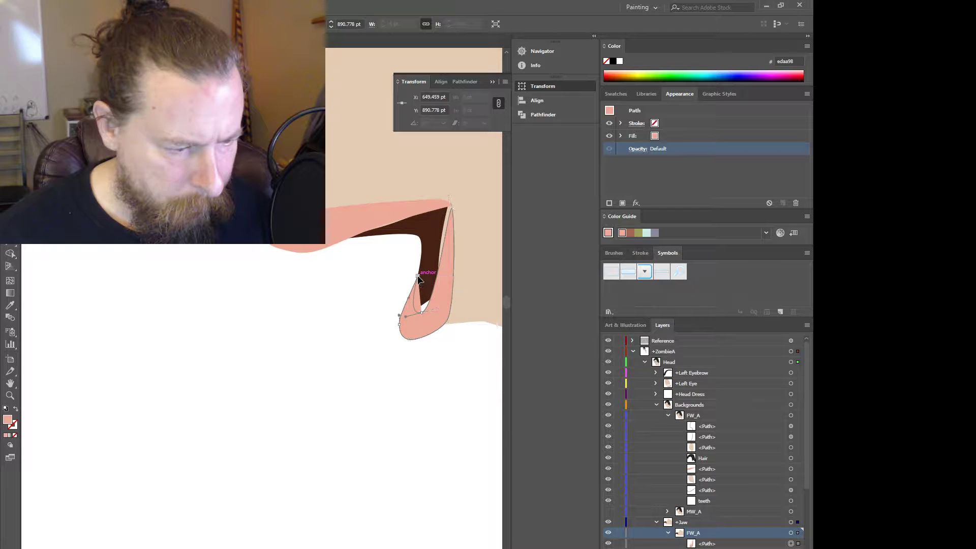
drag(418, 276, 419, 271)
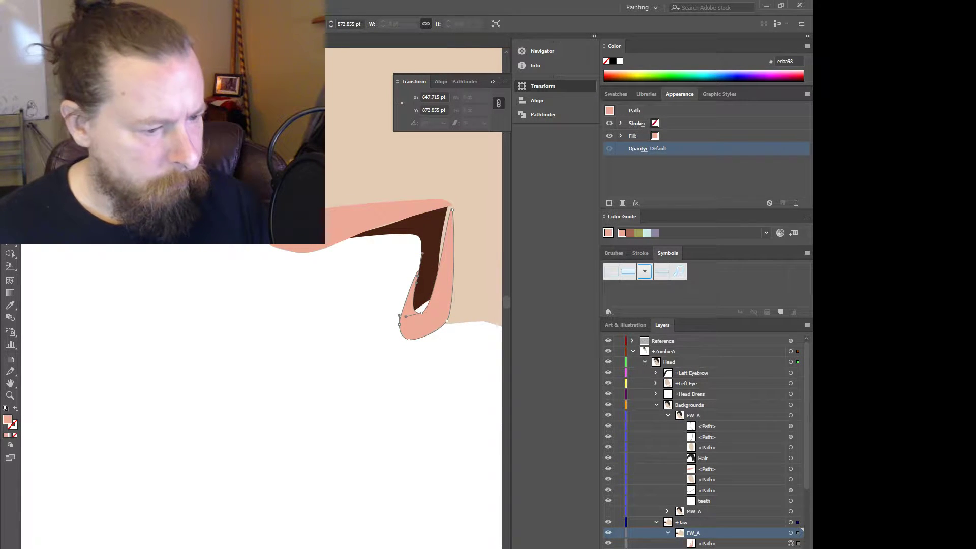
- Move the new lower lip up to about X 652.1, Y 867.3 pt so it covers the mouth interior's lower tip
key(v)
key(a)
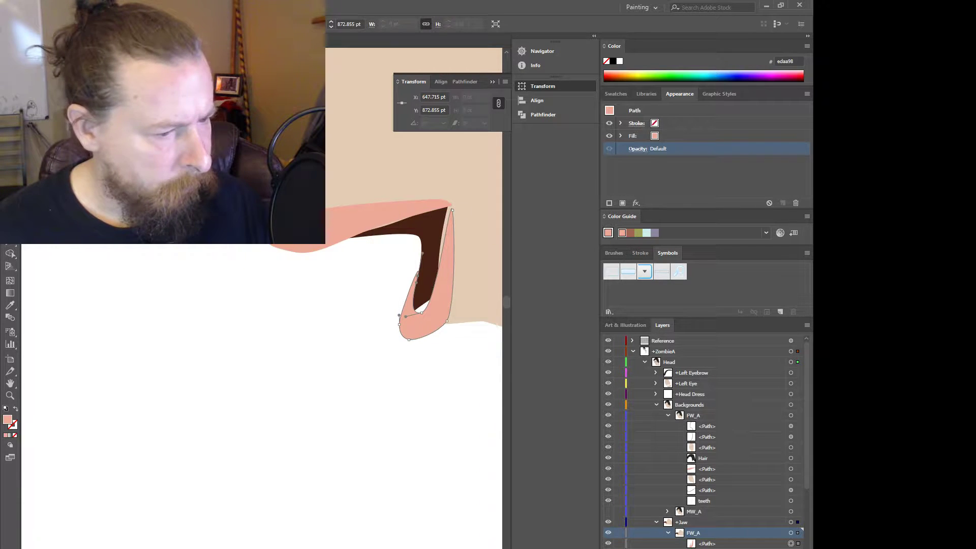
click(425, 295)
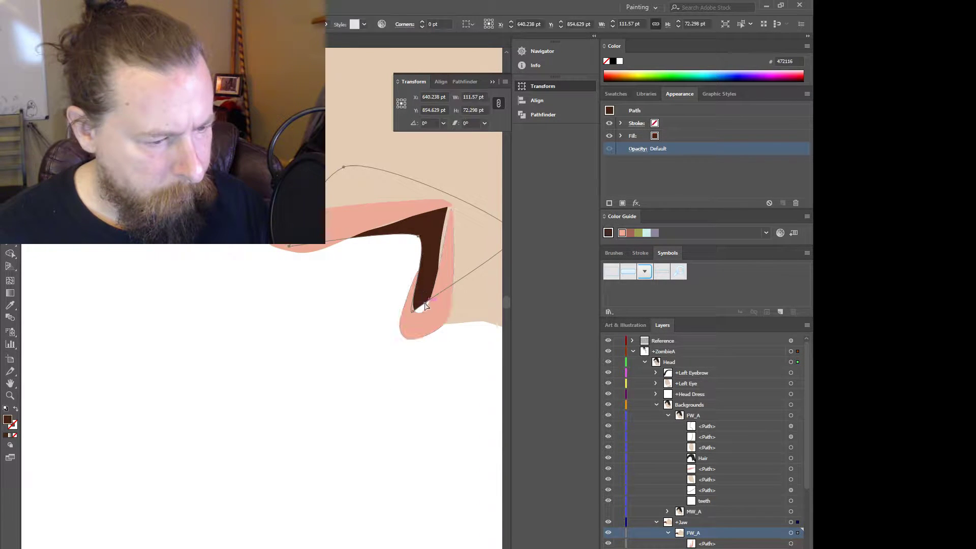
drag(425, 326, 422, 304)
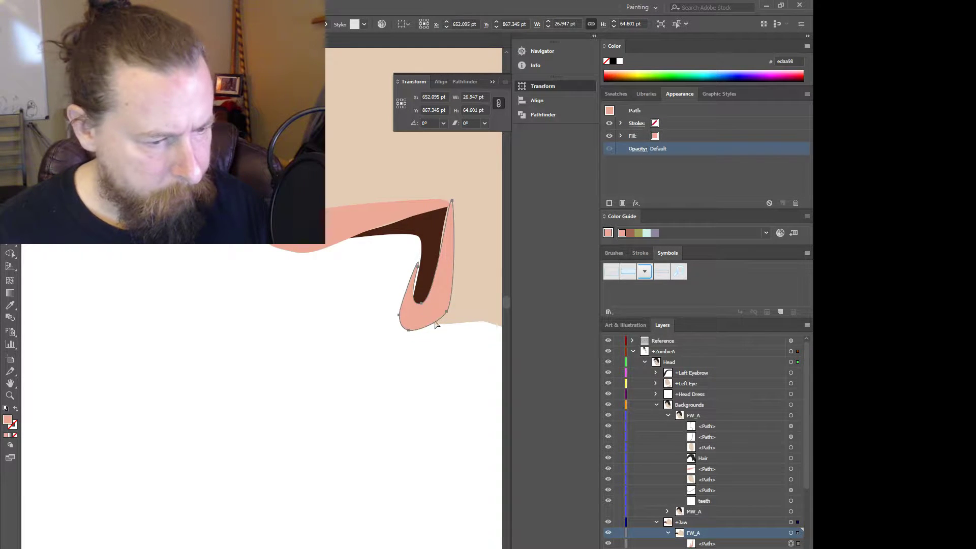
- Round the lower lip's bottom curve, move its rear anchor to about X 664.7, Y 887.3 pt, and adjust the mouth-corner anchor's handles
click(409, 334)
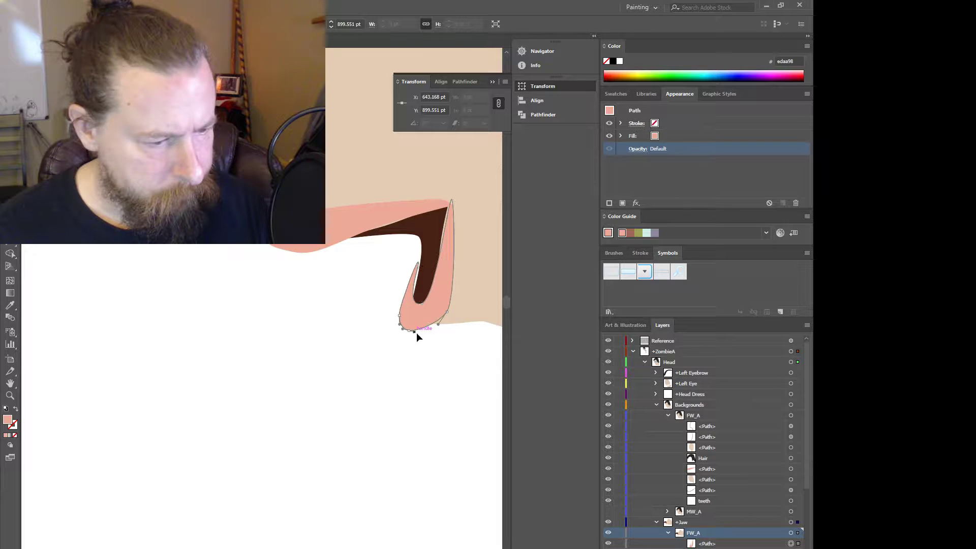
mouse_move(416, 334)
mouse_down()
mouse_move(432, 335)
mouse_move(412, 334)
mouse_up()
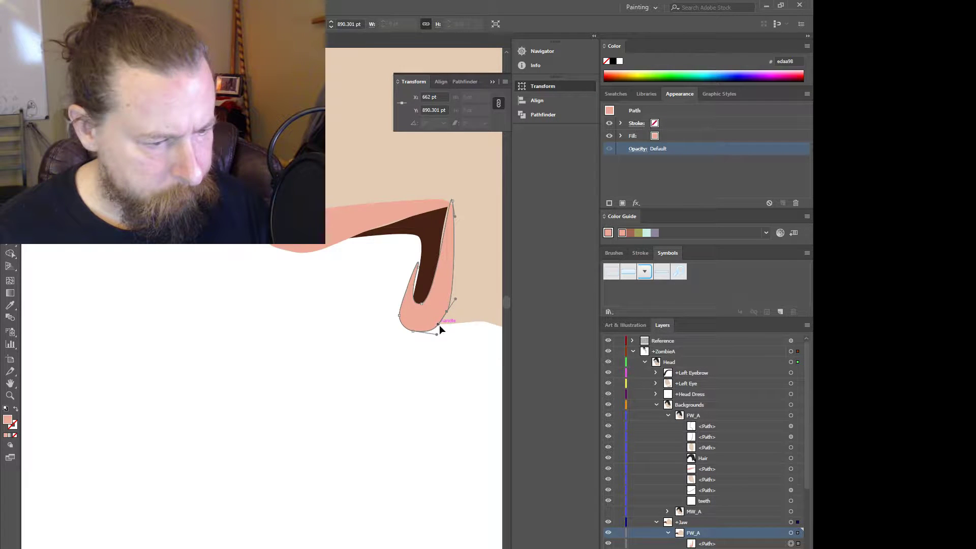
drag(439, 324, 454, 300)
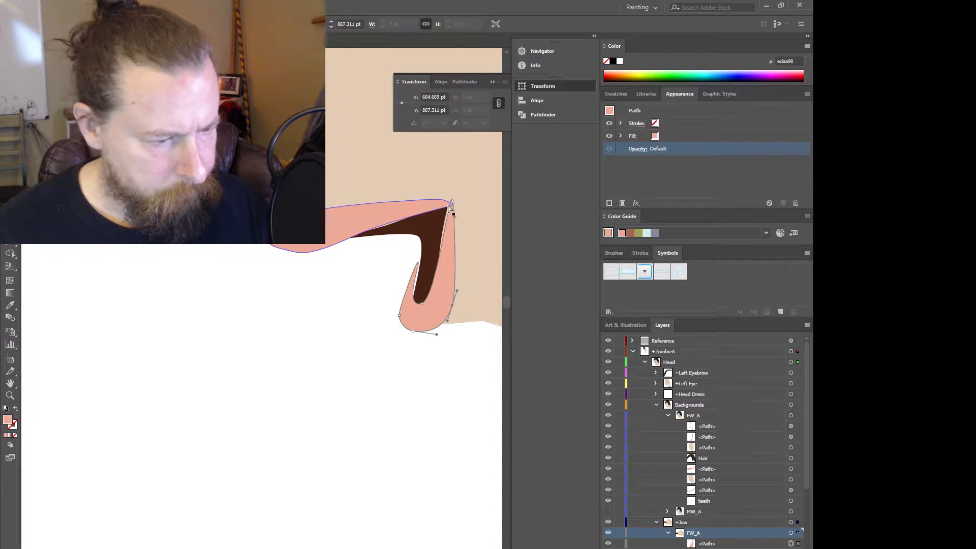
drag(451, 202, 429, 168)
- Move the lower lip's front tip anchor to about X 649.5, Y 859.7 pt and adjust its handles to slim the tip along the mouth interior
scroll(445, 231, up, 2)
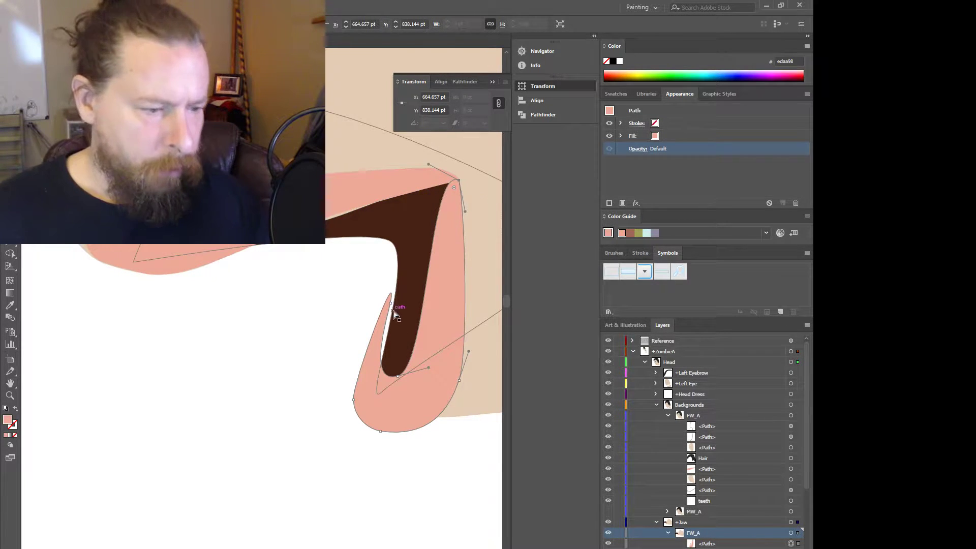
drag(395, 313, 398, 308)
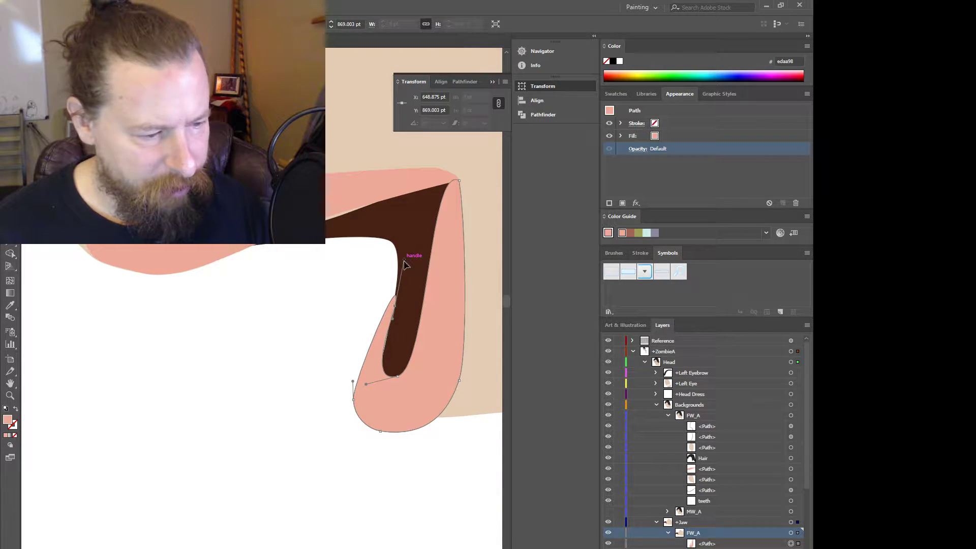
drag(405, 262, 368, 339)
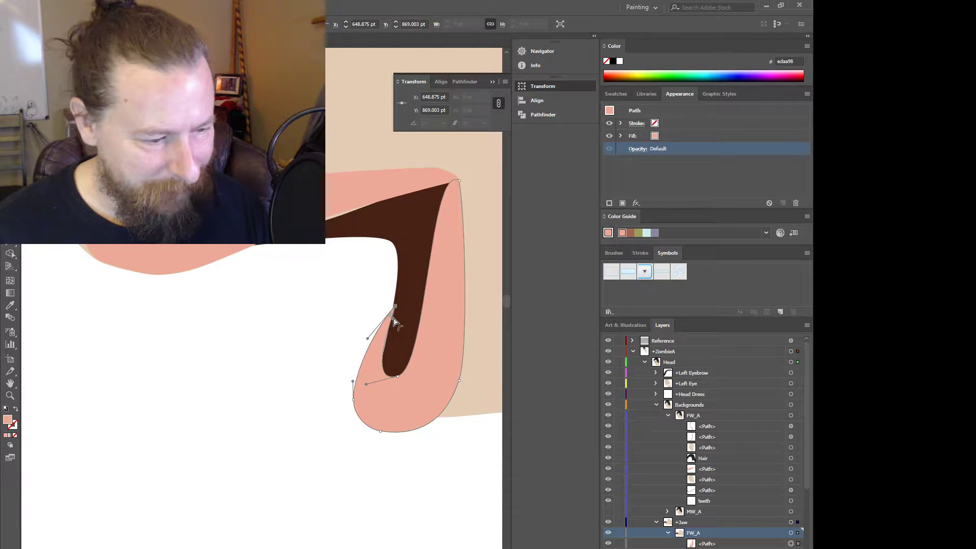
key(v)
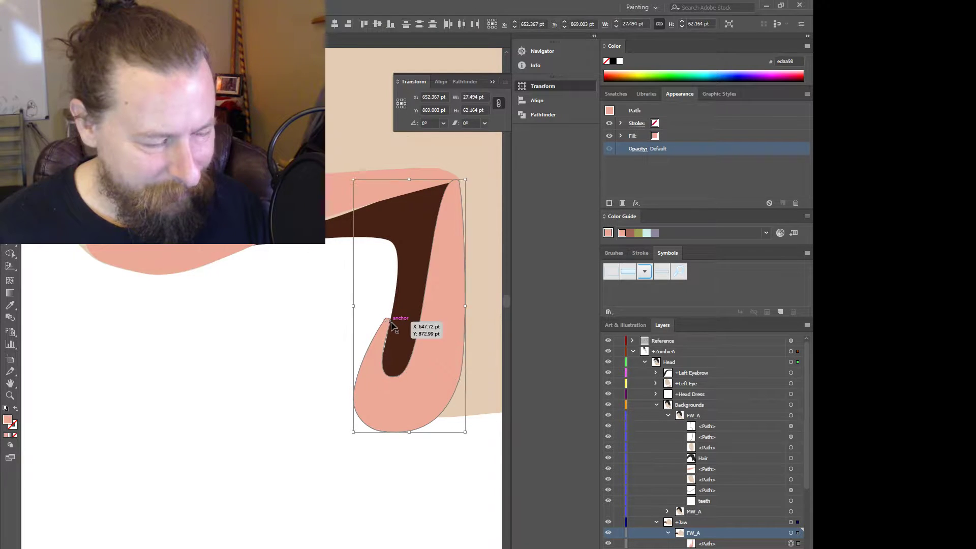
key(a)
click(391, 325)
drag(392, 323, 376, 343)
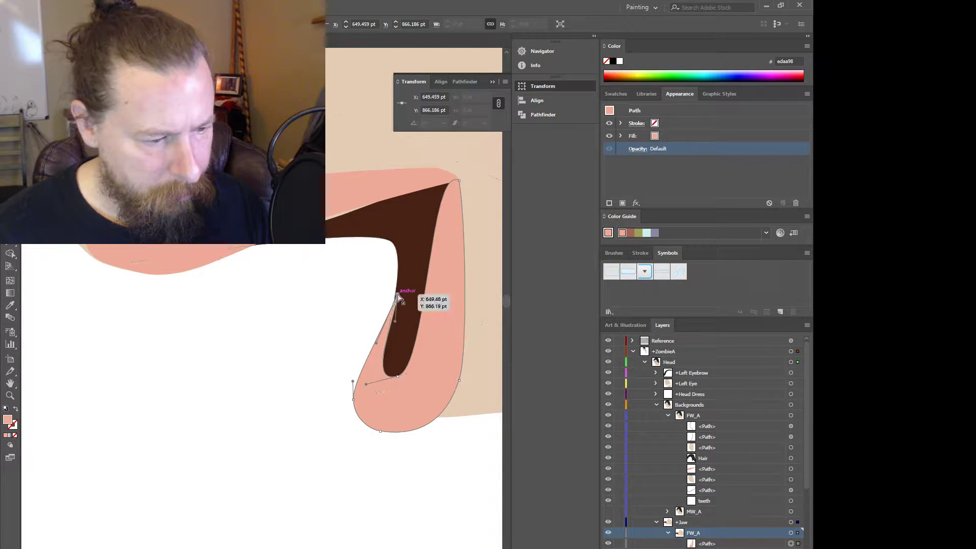
drag(398, 299, 382, 325)
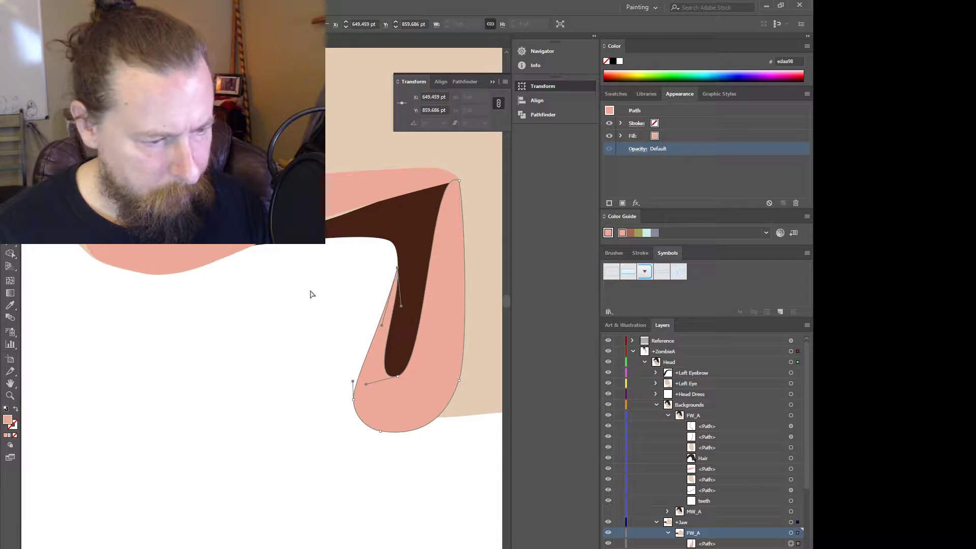
- Move the upper lip's lower-edge anchor to about X 621.2, Y 853.3 pt and adjust its handle to follow the mouth opening
click(309, 209)
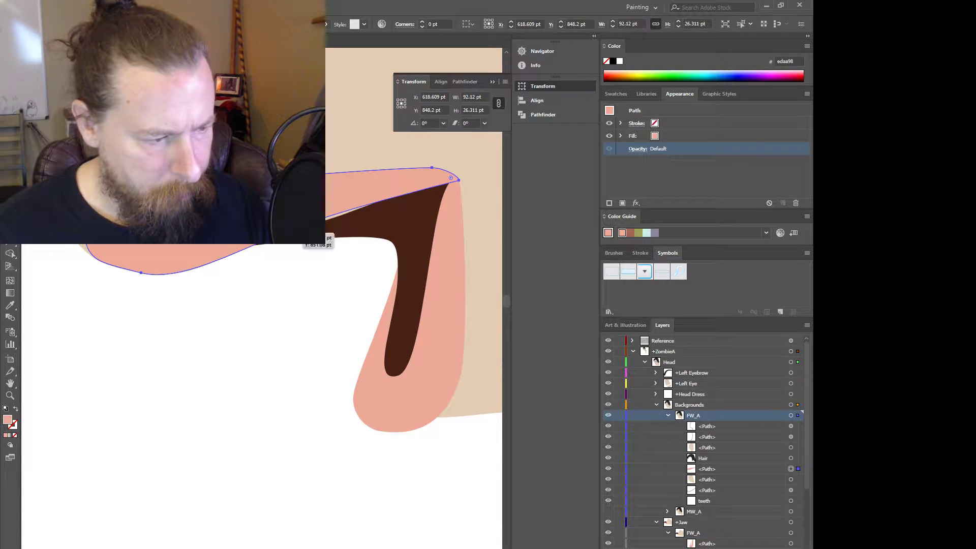
click(285, 233)
drag(285, 233, 281, 242)
drag(335, 224, 343, 225)
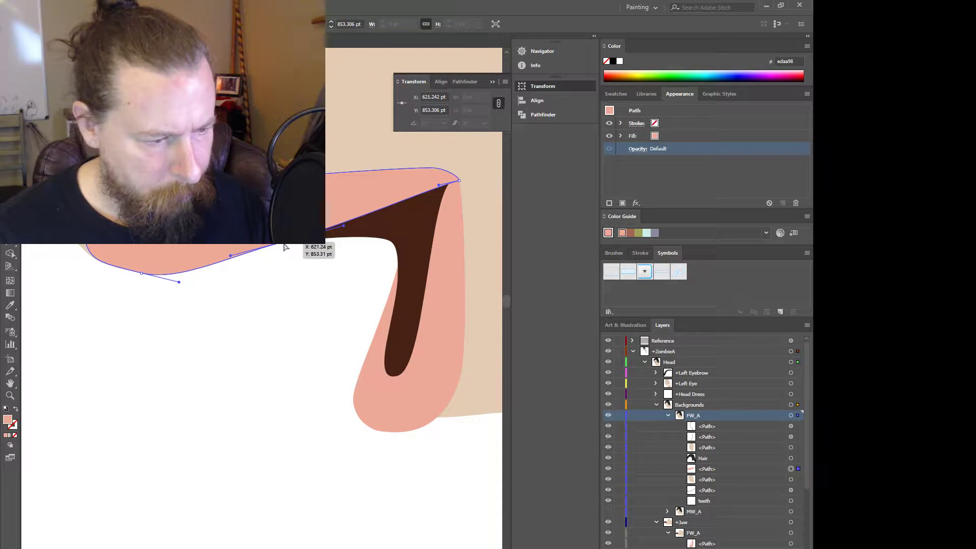
- Delete the upper lip shape
scroll(315, 316, down, 1)
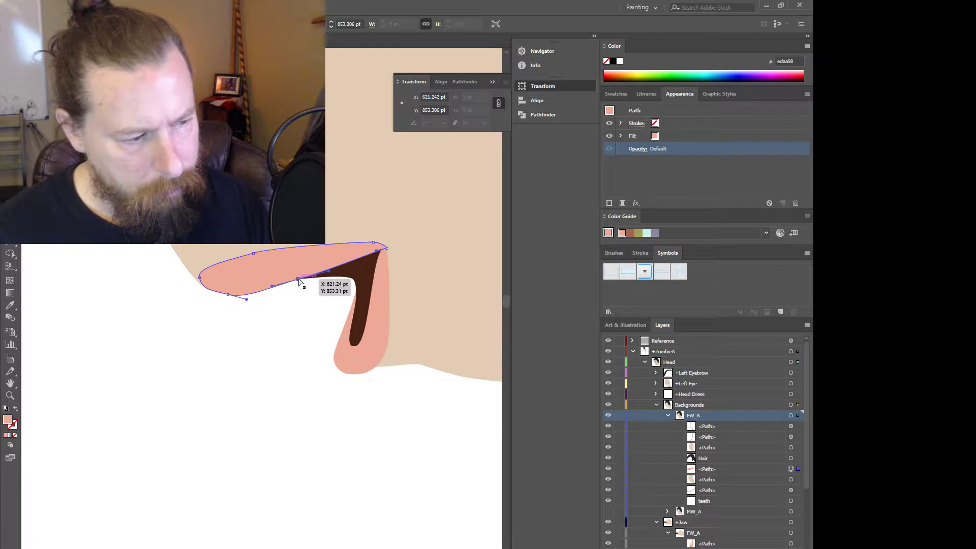
drag(298, 281, 293, 267)
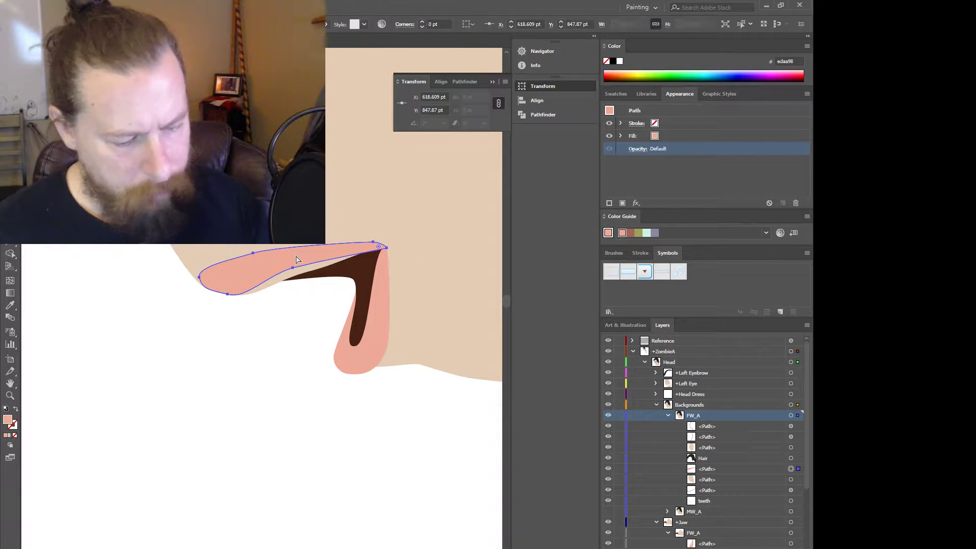
key(Delete)
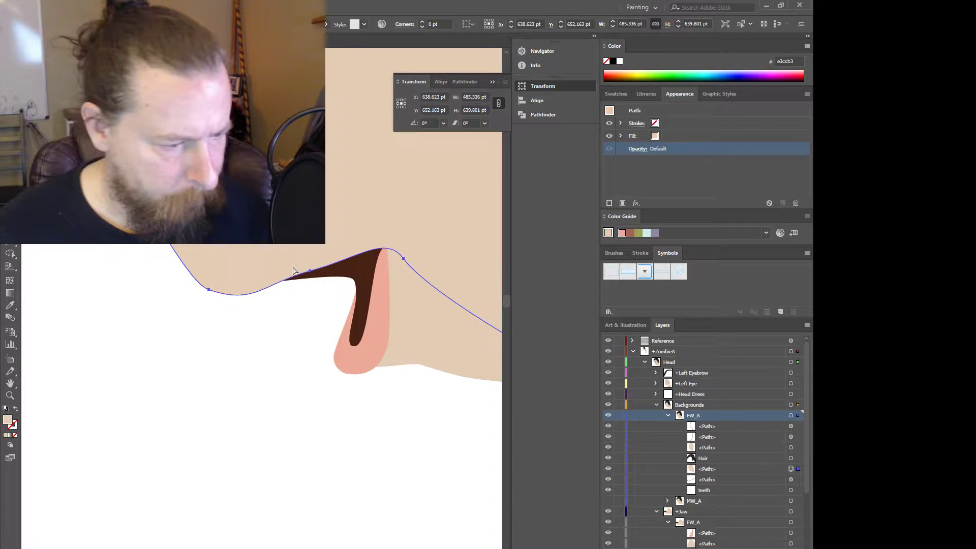
- Reshape the head outline above the mouth, adding an anchor and moving it to about X 592.5, Y 851.3 pt to form an upper-lip overhang
drag(308, 268, 358, 246)
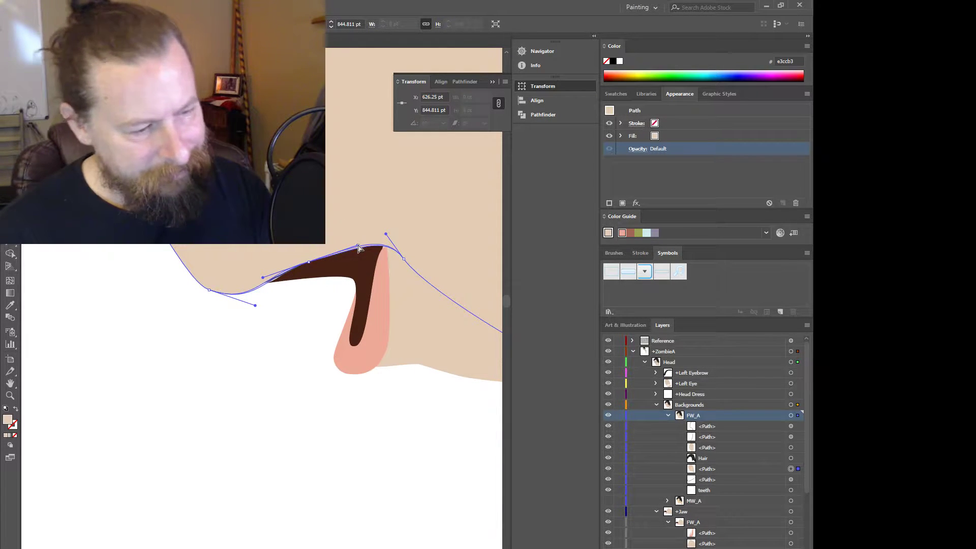
click(208, 289)
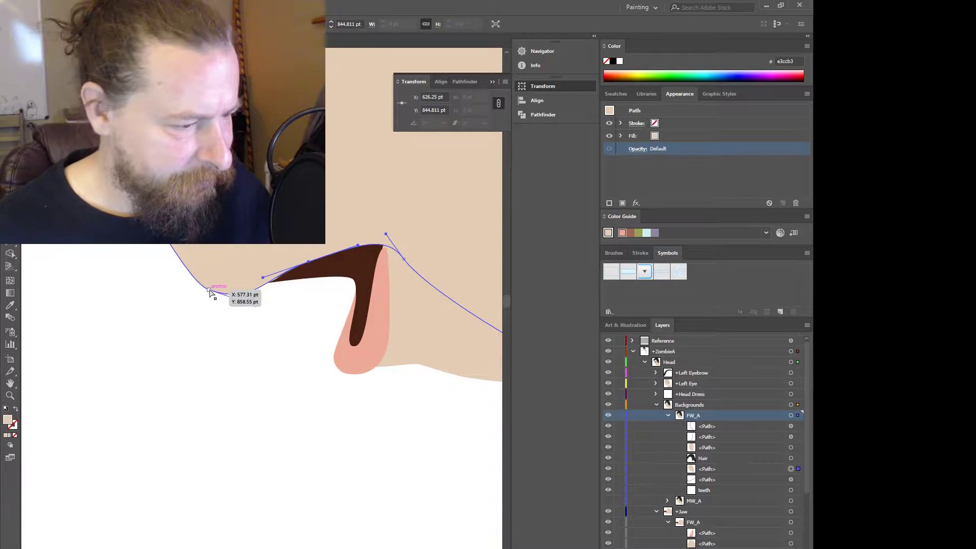
mouse_move(255, 305)
mouse_down()
mouse_move(282, 300)
mouse_move(266, 303)
mouse_up()
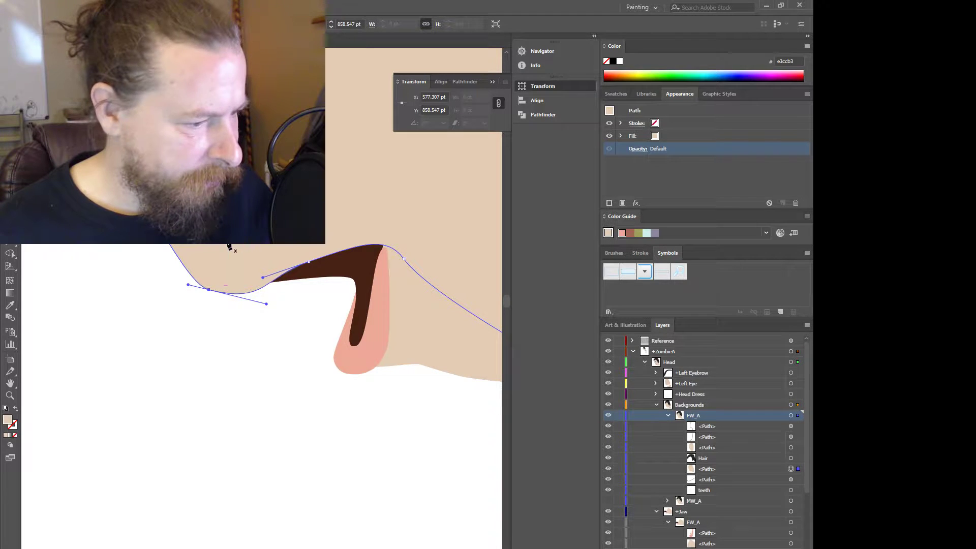
click(264, 287)
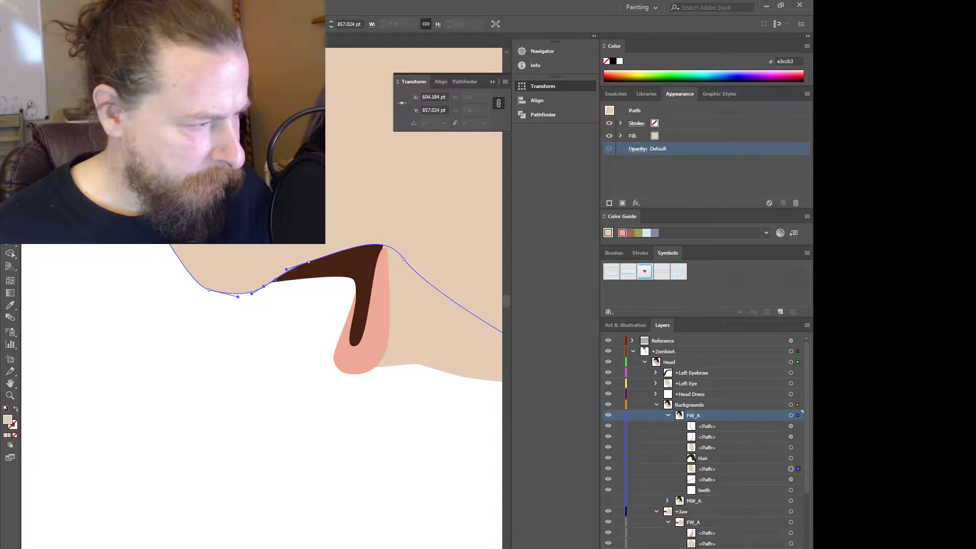
drag(264, 287, 239, 275)
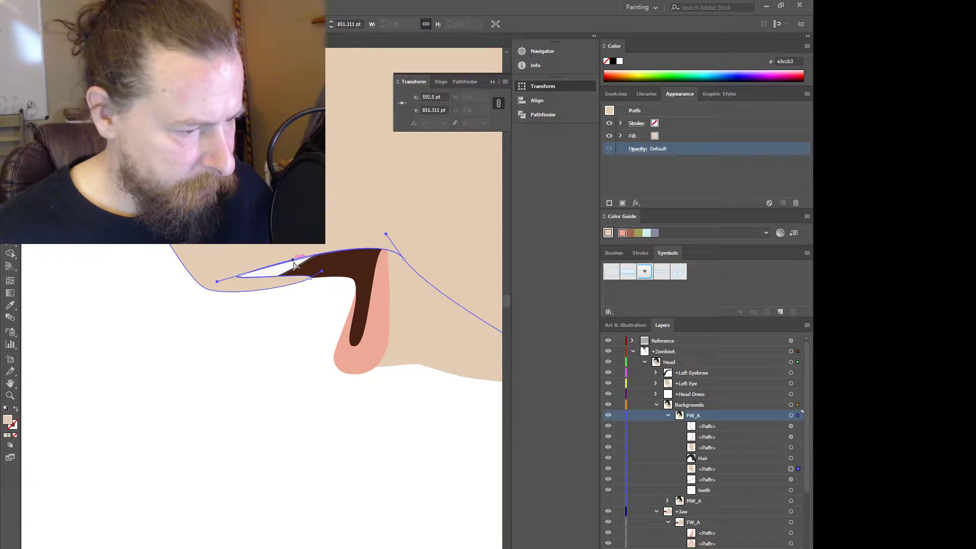
- Move the white teeth shape out of the mouth into the blank area below the upper lip
click(341, 275)
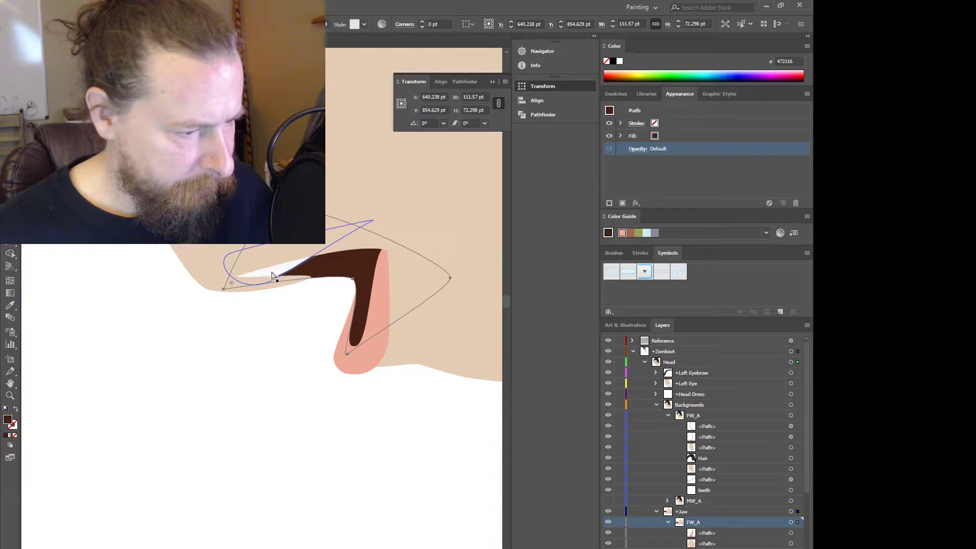
mouse_move(282, 278)
mouse_down()
mouse_move(276, 273)
mouse_move(277, 293)
mouse_up()
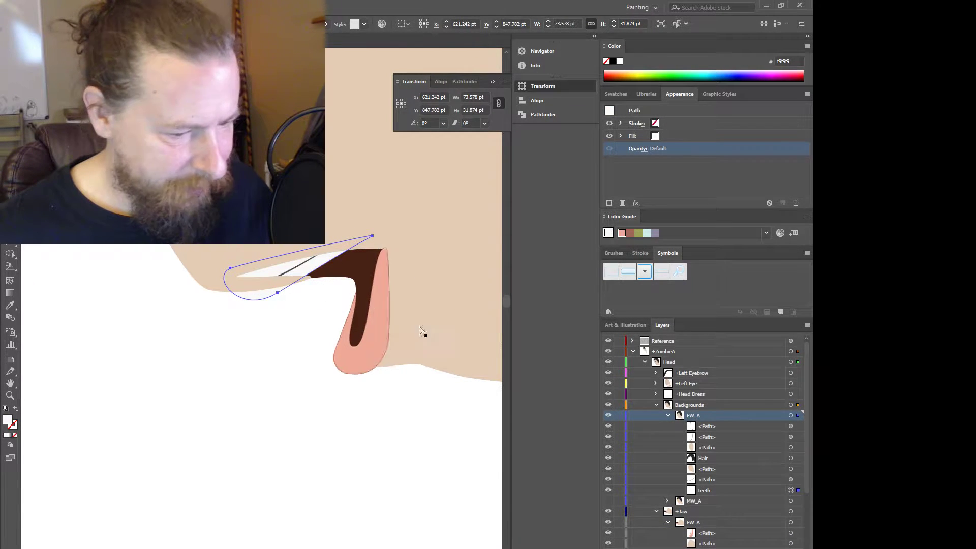
drag(319, 267, 283, 375)
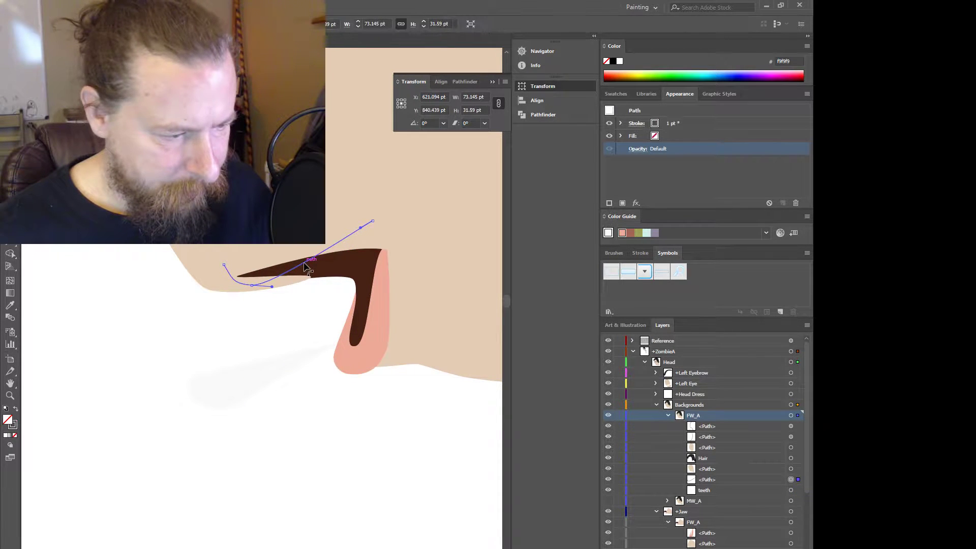
- Move the teeth's dark outline stroke out of the mouth and align it with the teeth's lower edge at about X 603.4, Y 901.3 pt
mouse_move(303, 261)
mouse_down()
mouse_move(285, 366)
mouse_move(295, 374)
mouse_move(313, 321)
mouse_up()
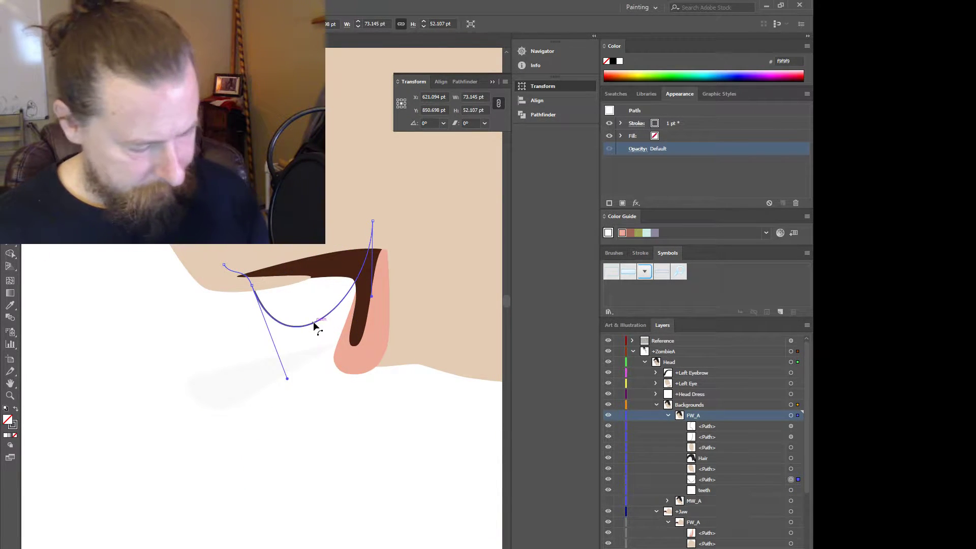
key(ctrl+z)
key(v)
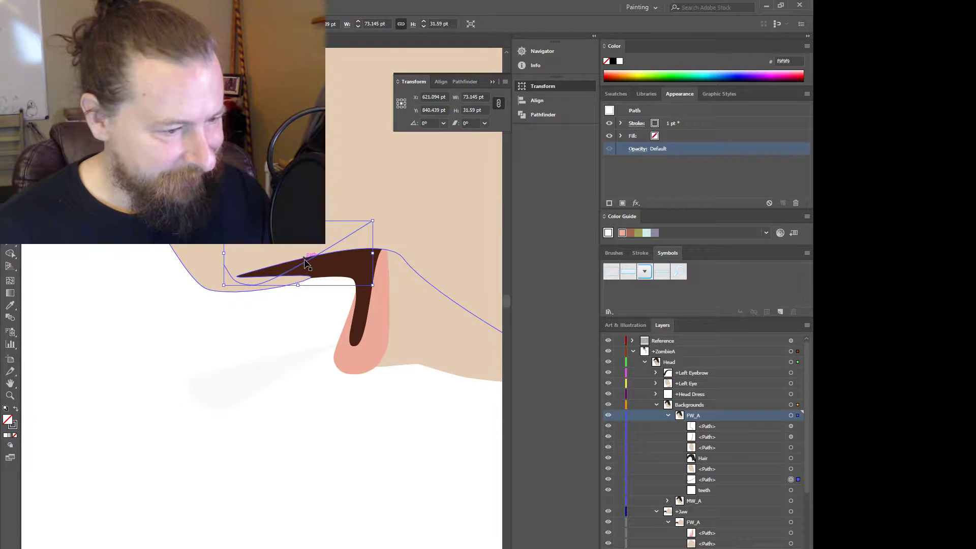
drag(304, 261, 265, 382)
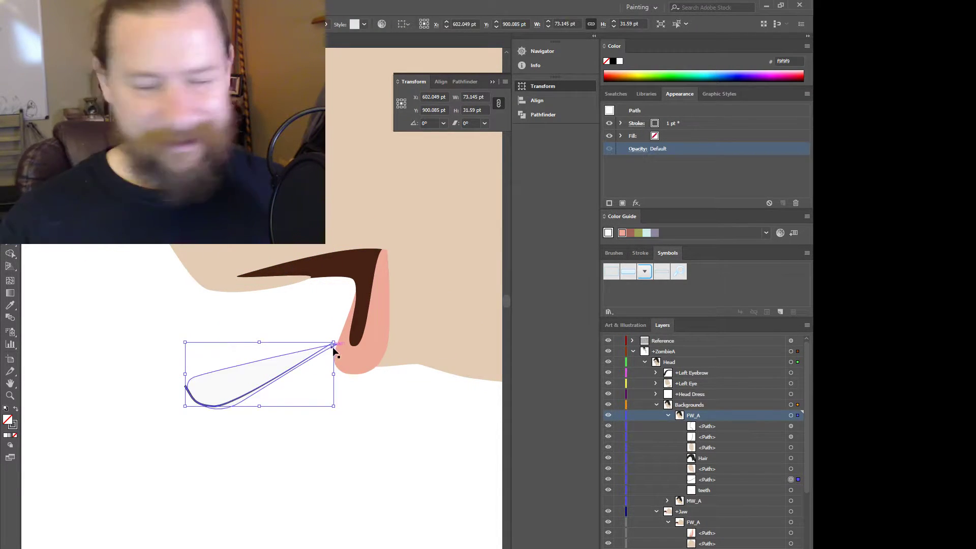
scroll(246, 402, up, 2)
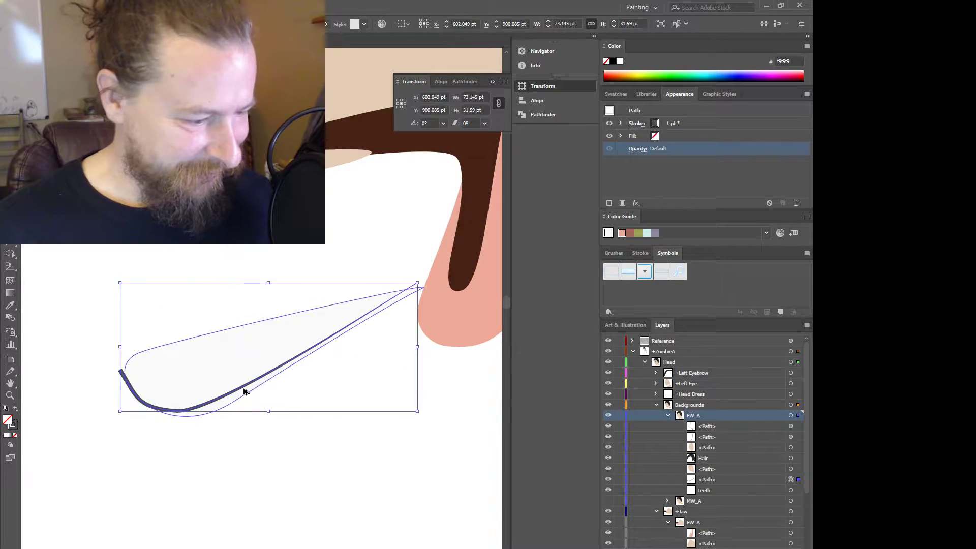
drag(246, 380, 251, 392)
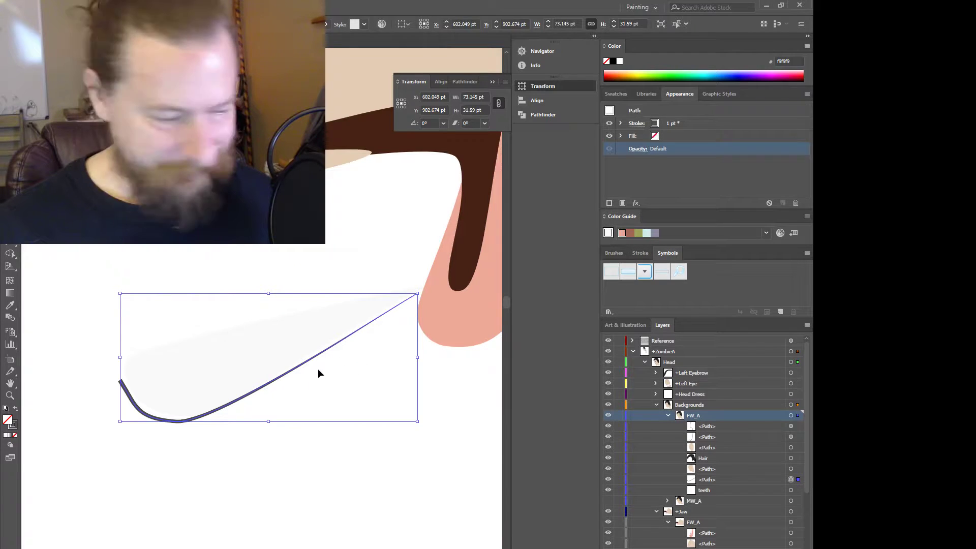
drag(155, 420, 163, 416)
scroll(229, 427, down, 2)
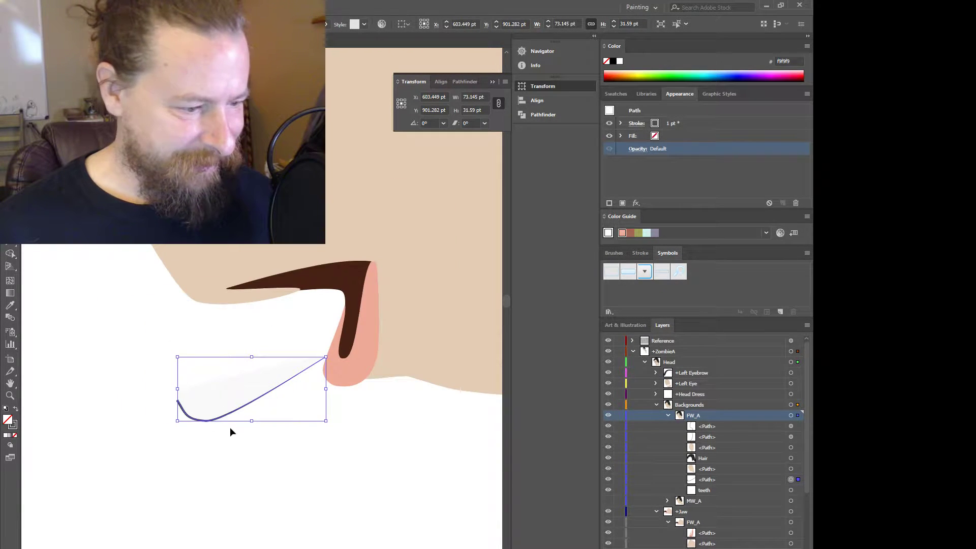
- Move the teeth and their outline stroke together farther below the mouth, to about X 591.9, Y 934.5 pt
shift+click(224, 400)
drag(235, 402, 211, 470)
key(a)
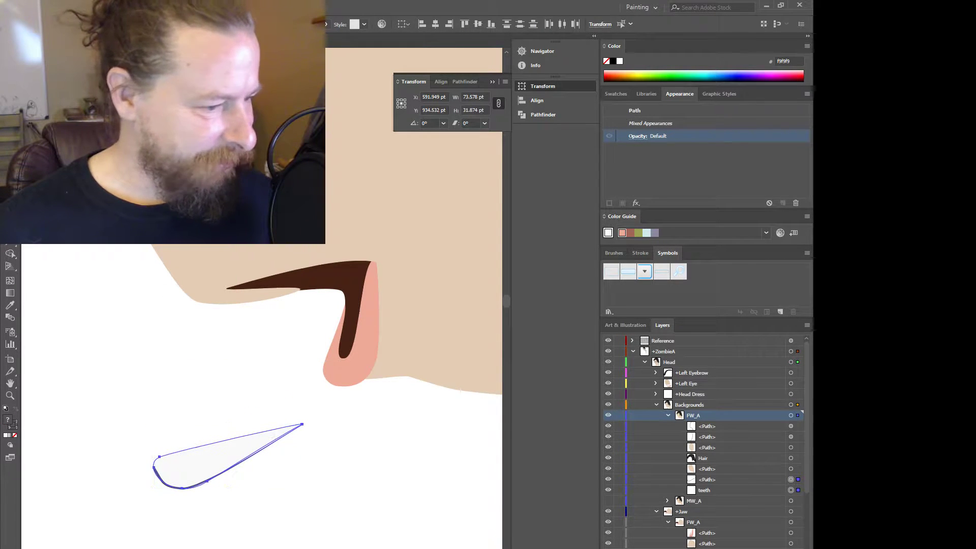
click(318, 289)
key(p)
drag(317, 288, 294, 294)
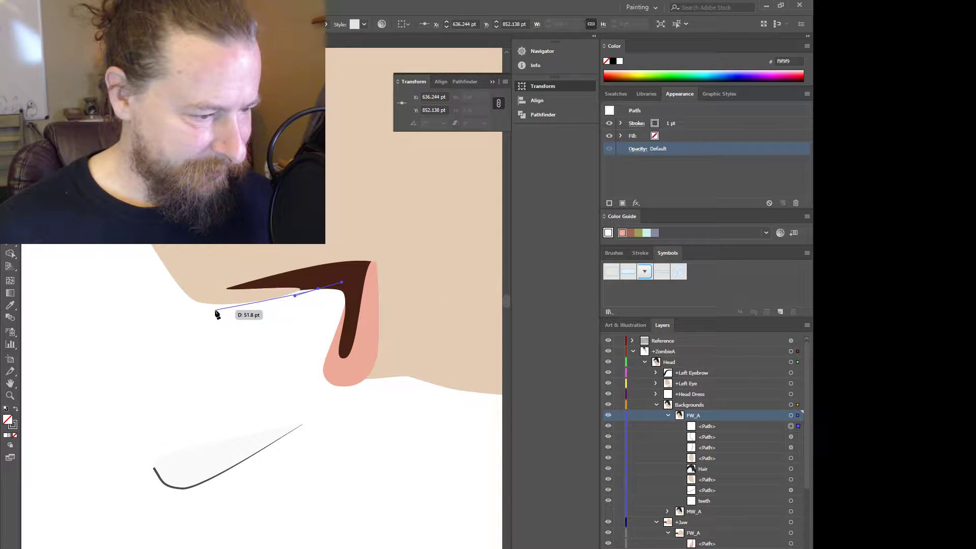
click(229, 310)
drag(216, 313, 192, 309)
drag(190, 303, 189, 309)
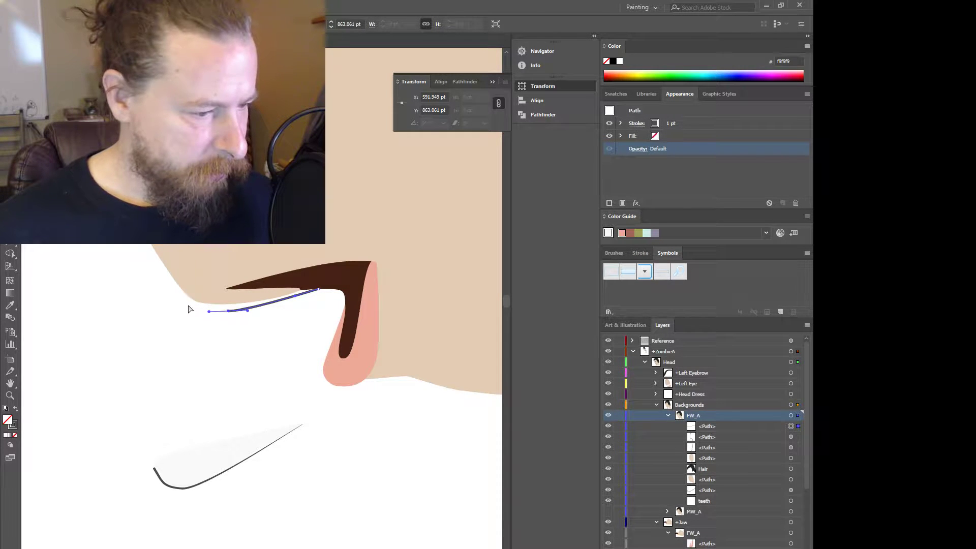
key(ctrl+z)
key(ctrl+z)
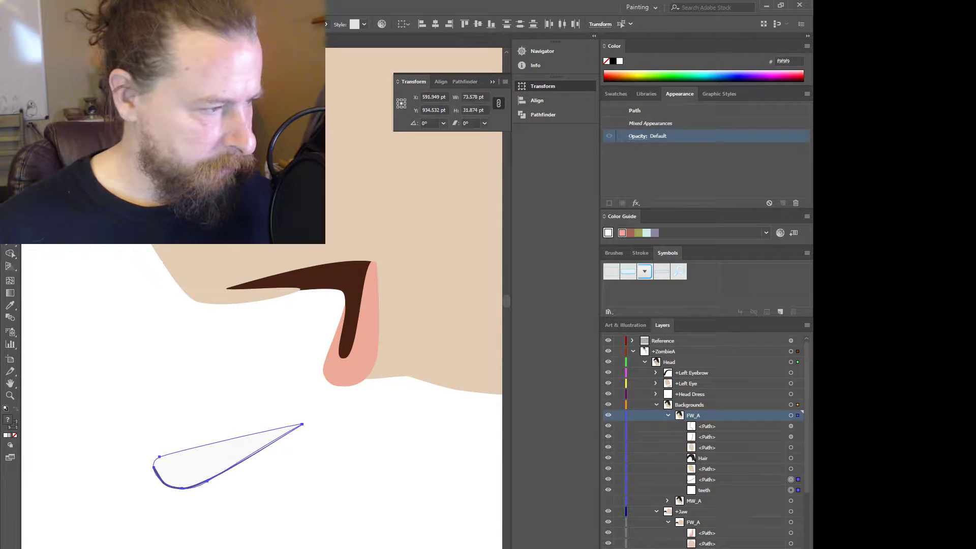
- Draw a closed pink upper-lip shape around the front of the mouth with the Pen tool, using the lower lip's fill colour
key(v)
click(347, 372)
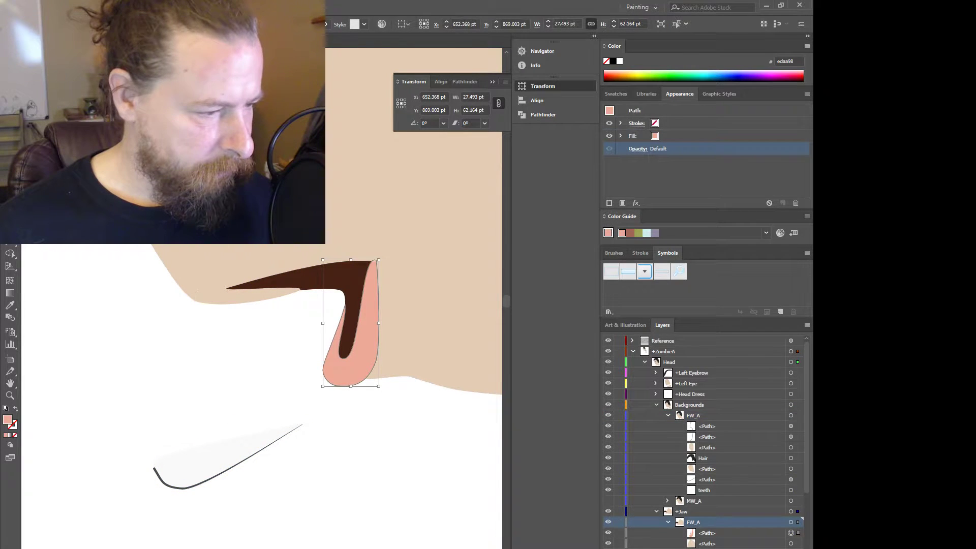
key(p)
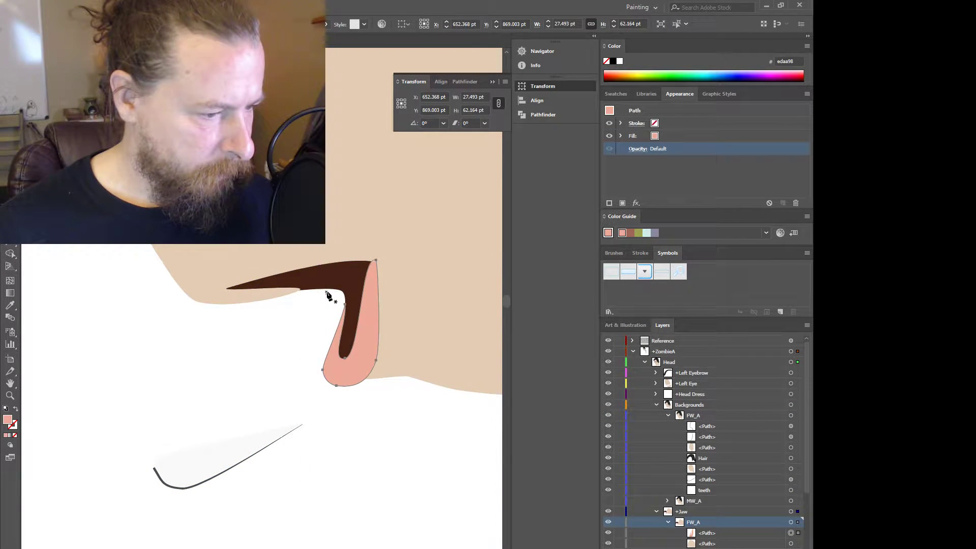
drag(338, 294, 333, 293)
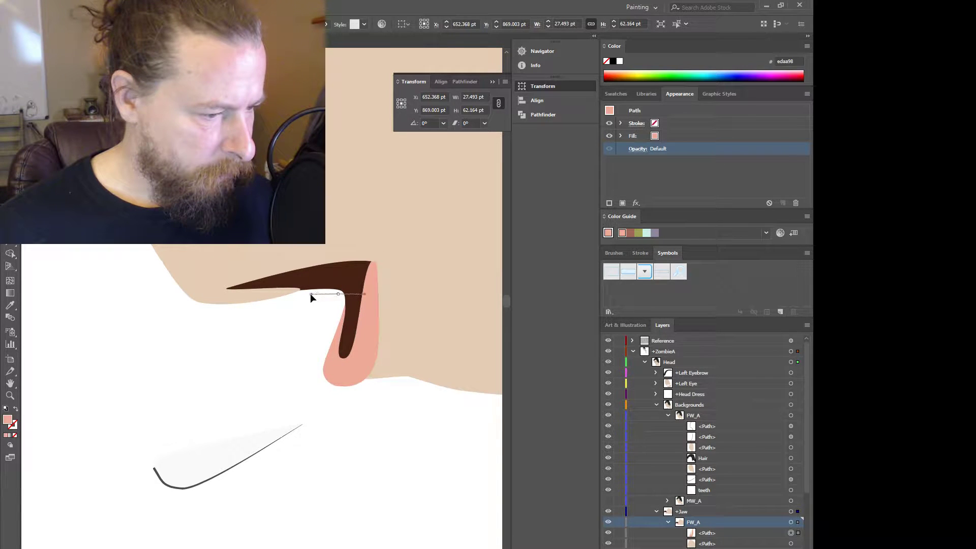
drag(232, 324, 212, 322)
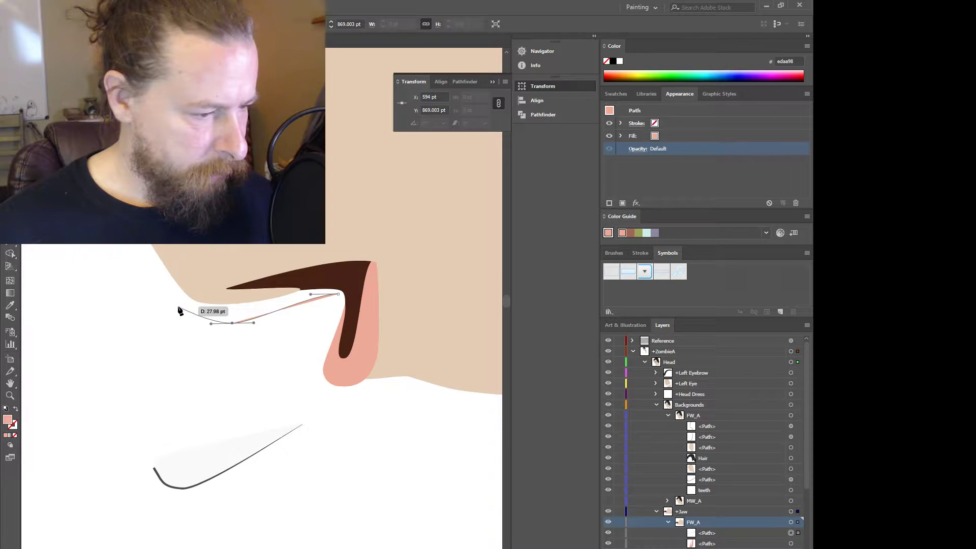
drag(177, 307, 179, 294)
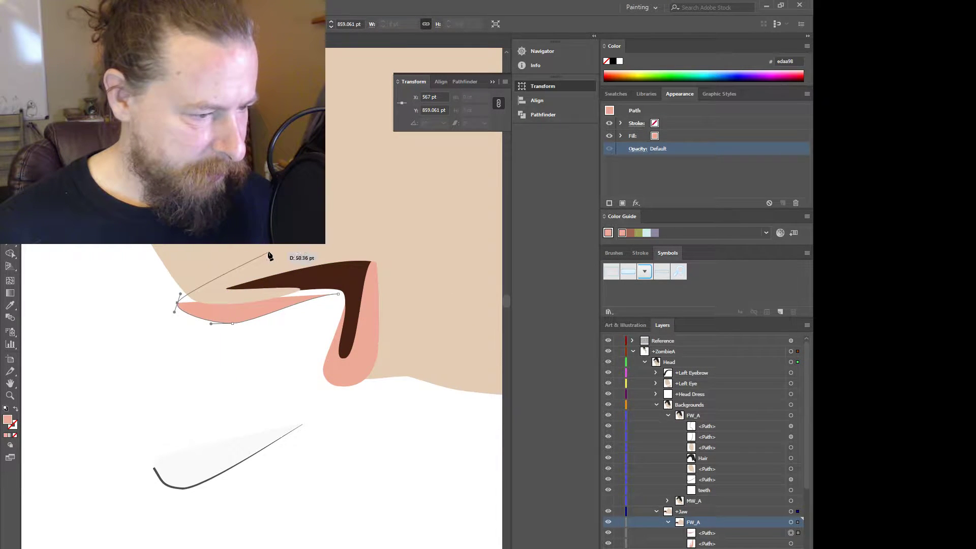
drag(269, 252, 295, 247)
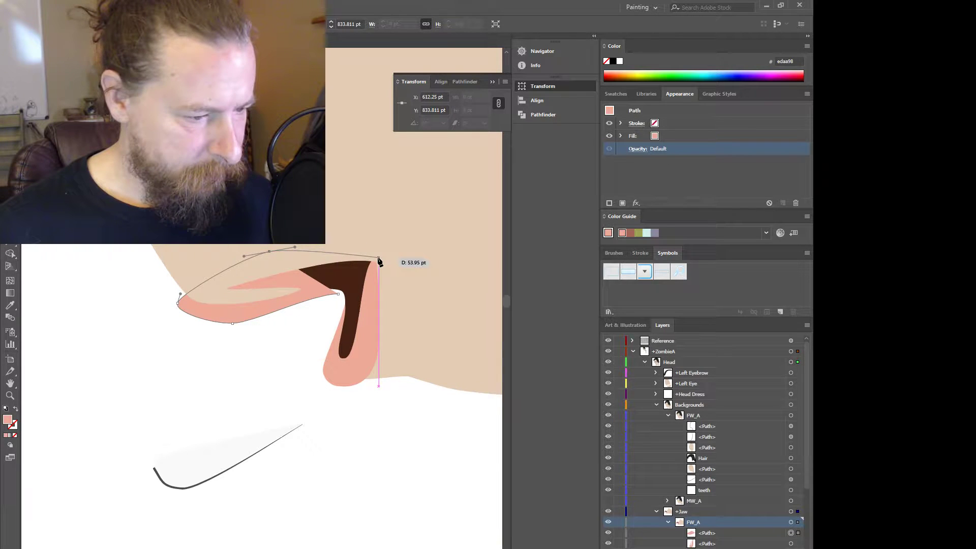
drag(378, 258, 388, 261)
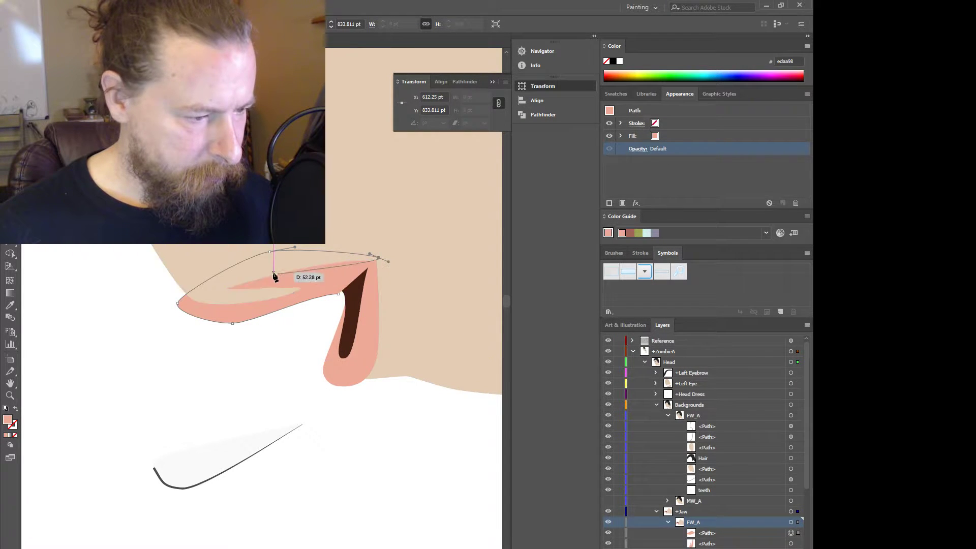
drag(265, 275, 233, 307)
ctrl+click(229, 304)
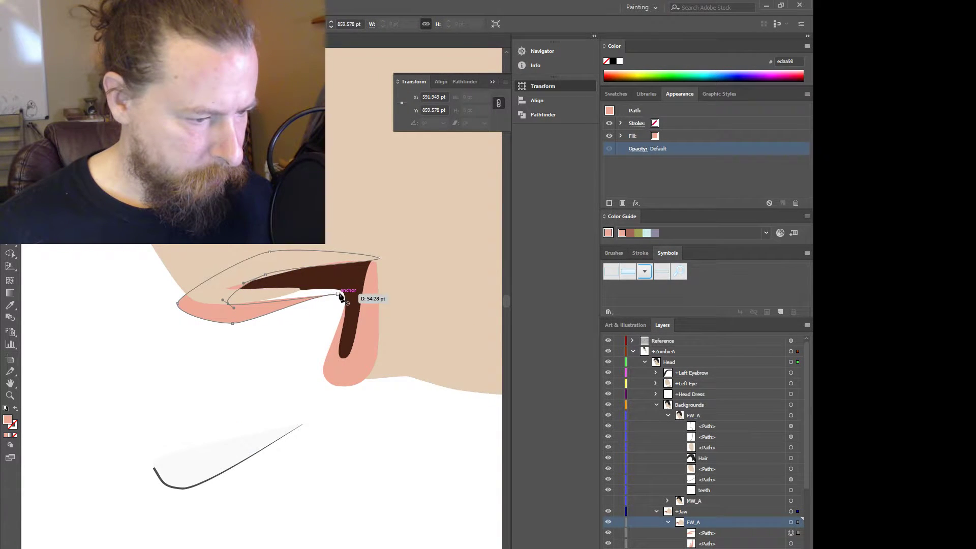
drag(339, 295, 349, 292)
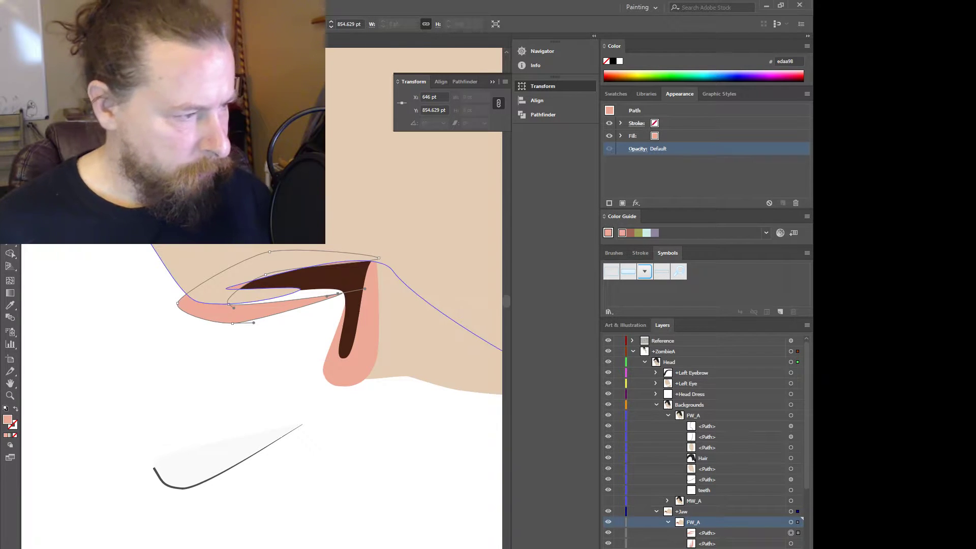
- Move the new upper-lip path from the Jaw's FW_A group into the head Backgrounds' FW_A group, directly above the face shape
key(v)
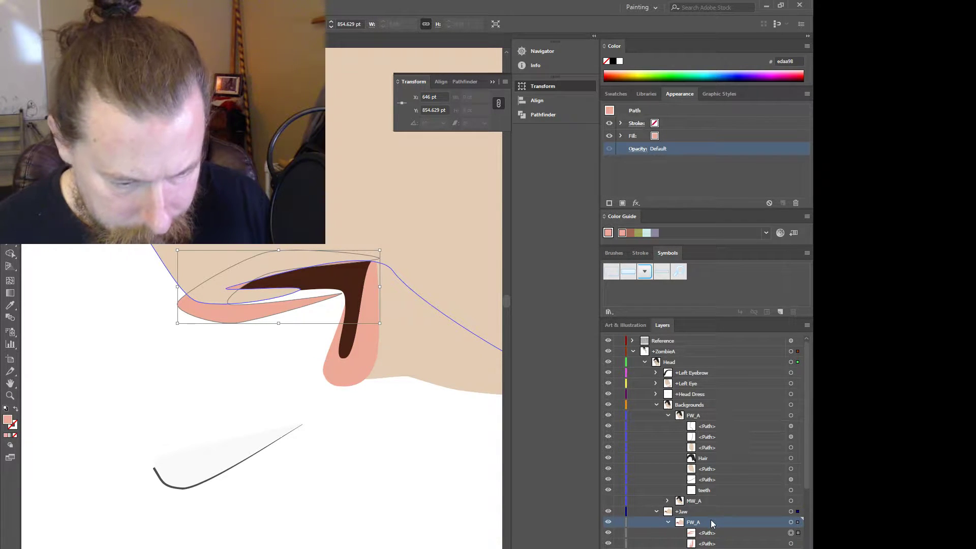
click(725, 534)
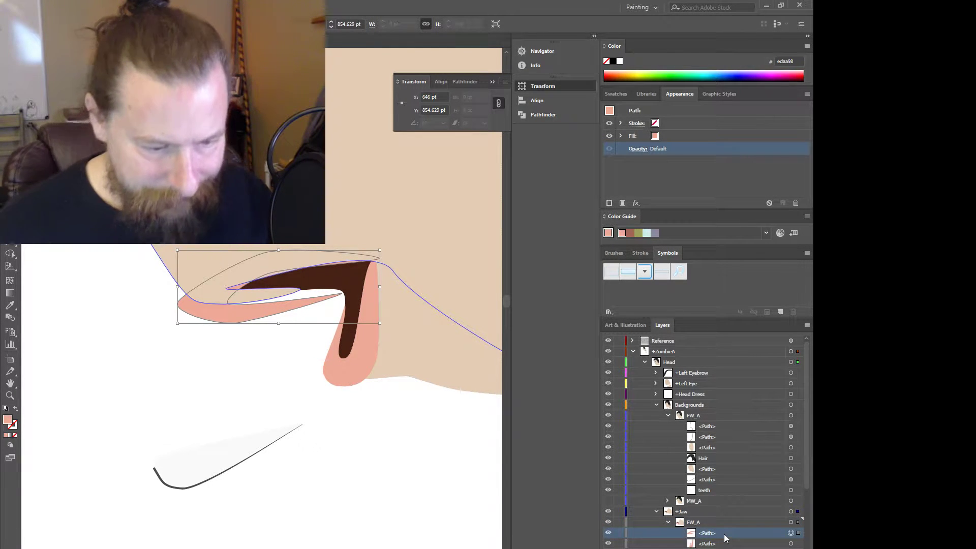
drag(724, 535, 722, 463)
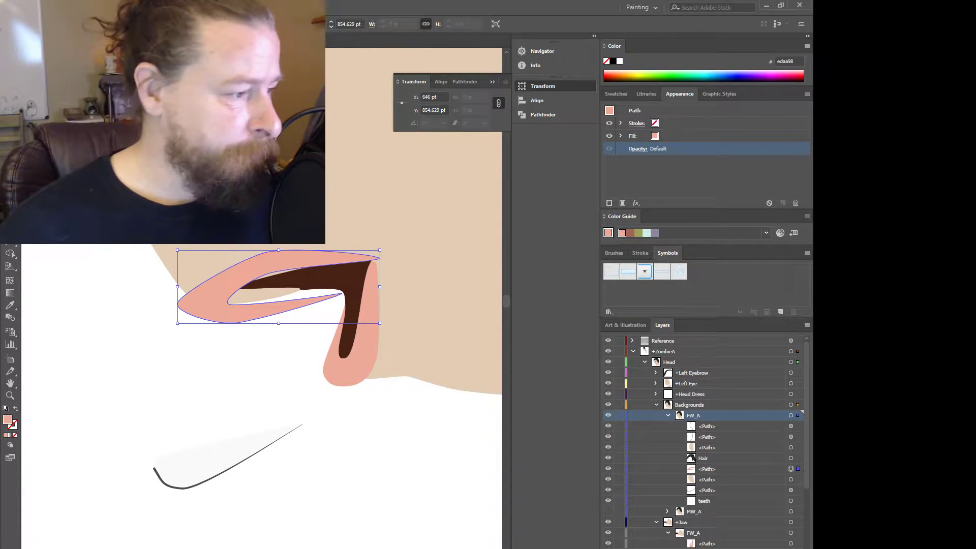
- Move the face outline's inner anchor beneath the dark mouth opening to about X 636.6, Y 852.1 pt
key(a)
scroll(308, 304, up, 2)
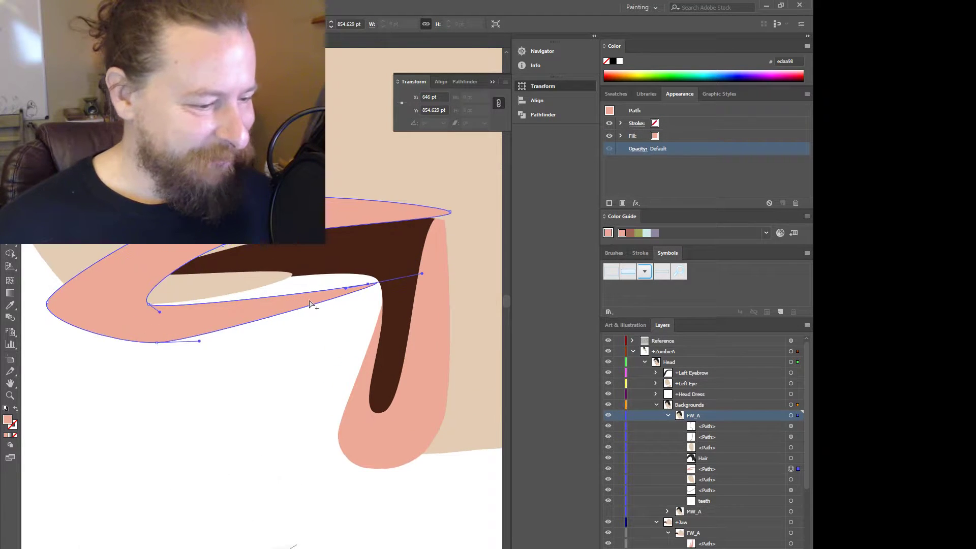
click(277, 273)
click(291, 277)
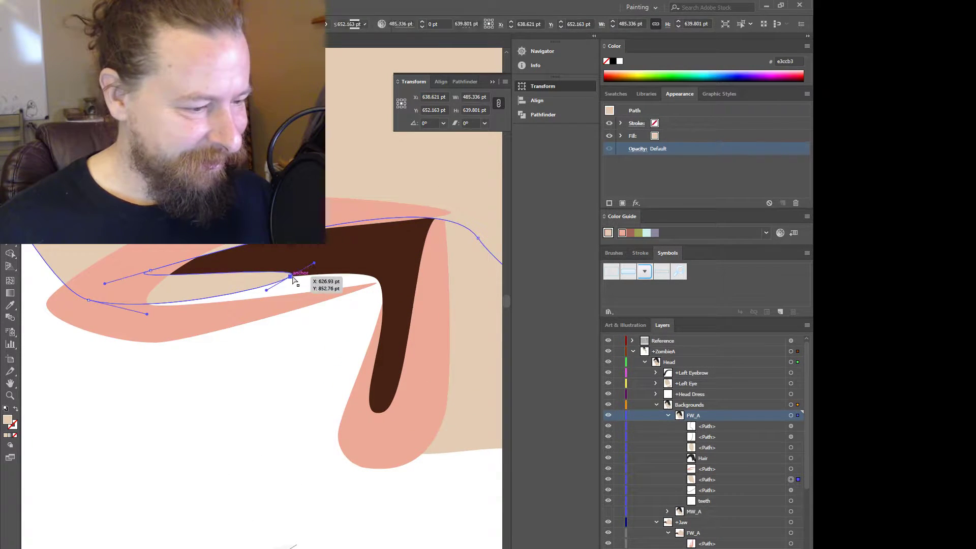
drag(313, 266, 330, 274)
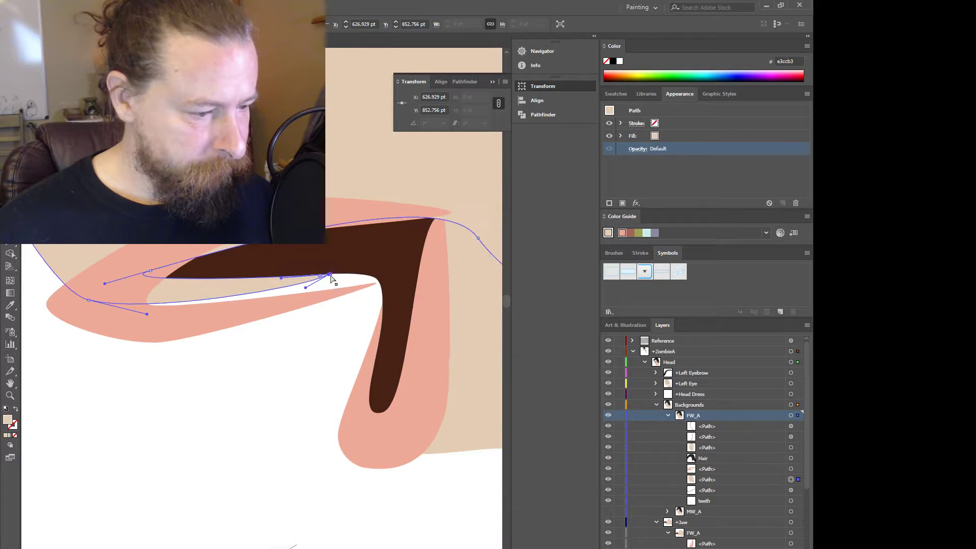
- Move the upper lip's lower inner tip to about X 641.4, Y 852.1 pt and adjust its handles to taper it against the mouth
click(299, 283)
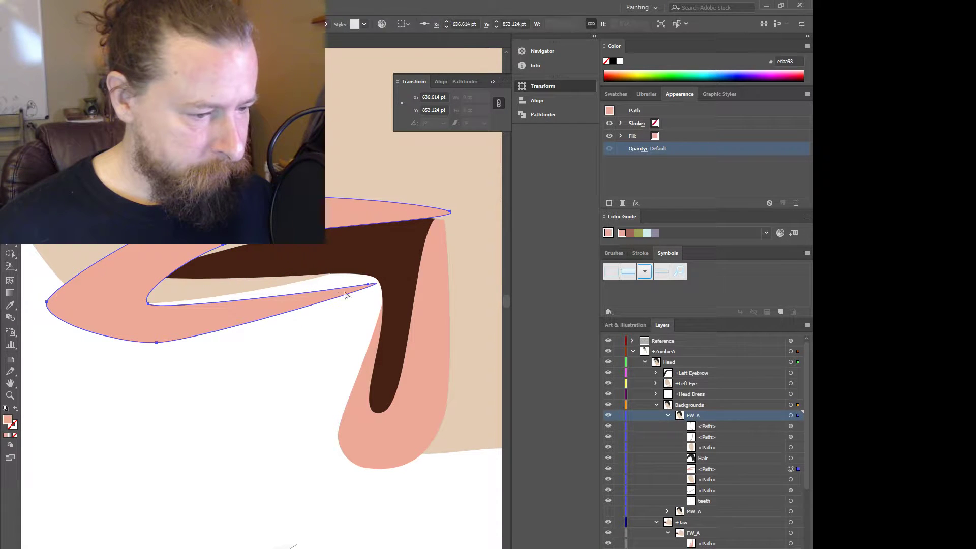
drag(369, 284, 415, 270)
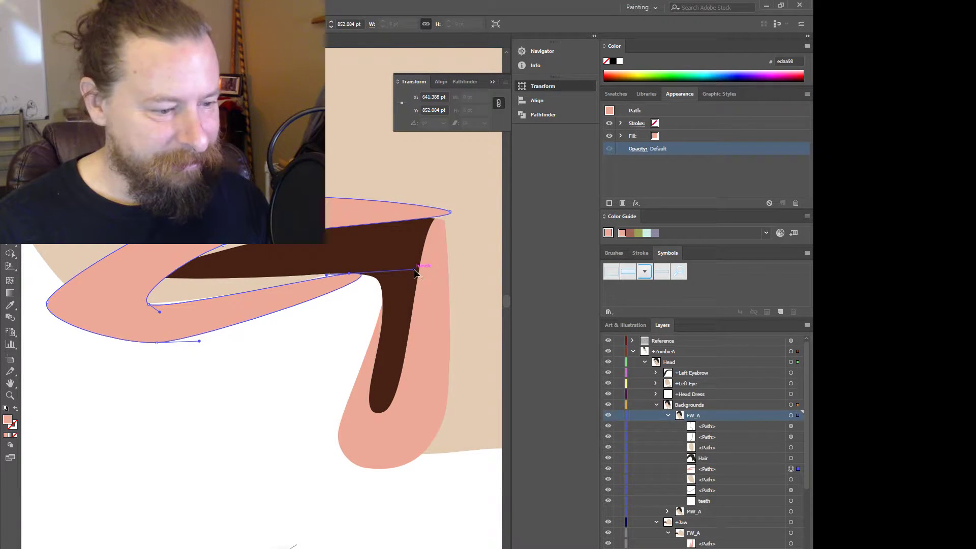
drag(415, 272, 270, 312)
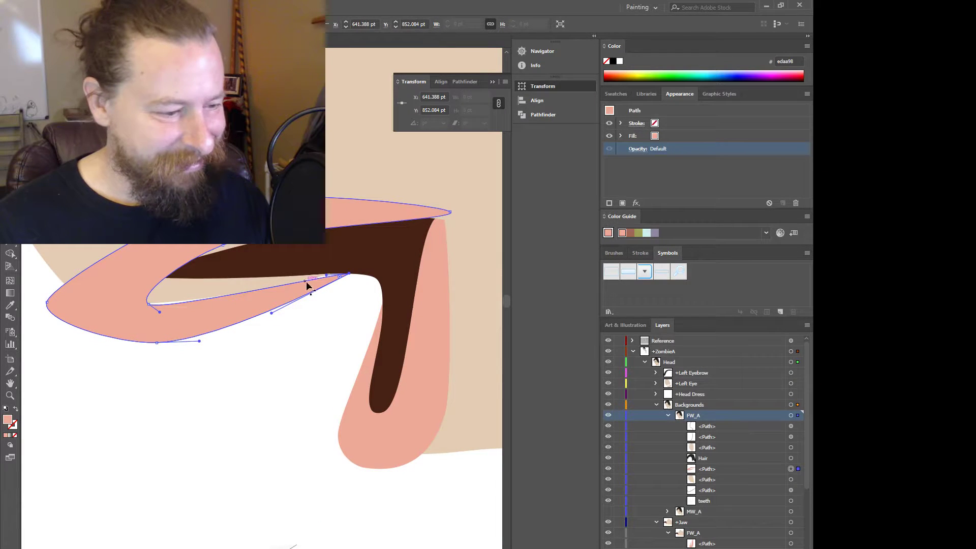
drag(327, 278, 309, 271)
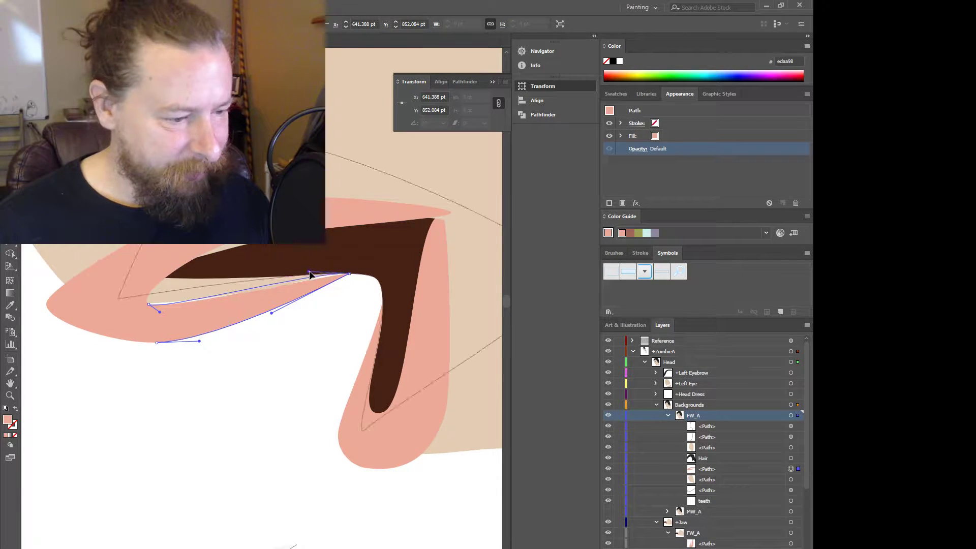
- Fit the upper lip's inner edge to the mouth opening, moving its anchors to about X 594.9, Y 852.4 pt and X 611, Y 846.8 pt
drag(145, 298, 160, 275)
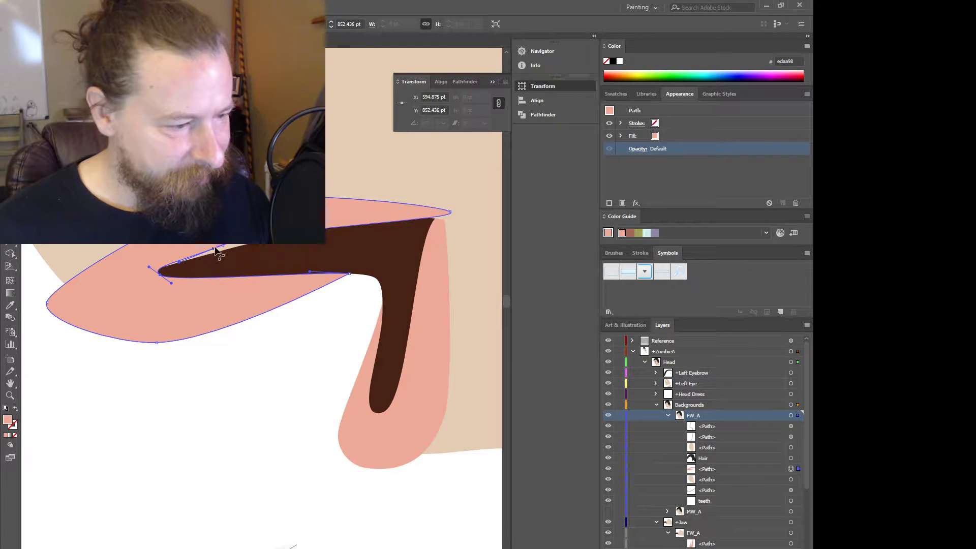
click(244, 248)
drag(265, 227, 227, 254)
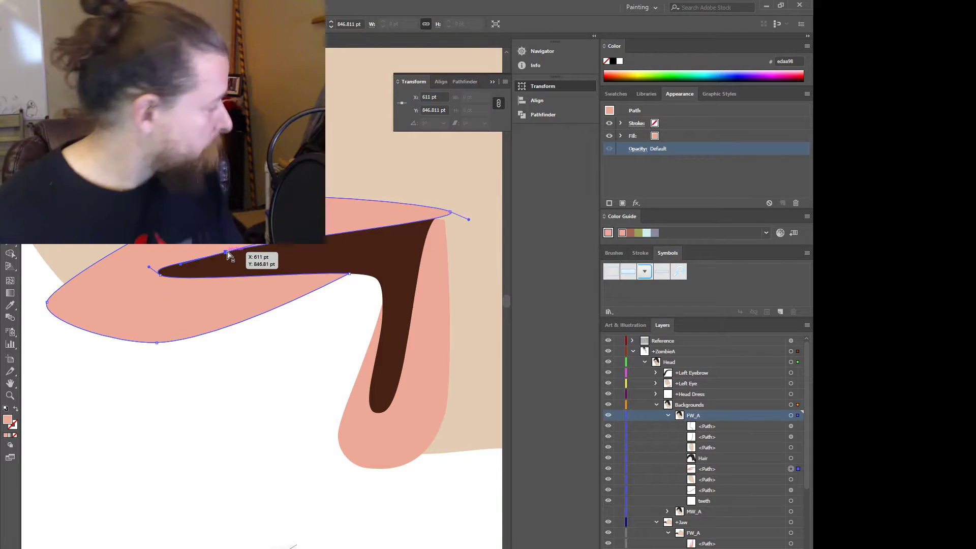
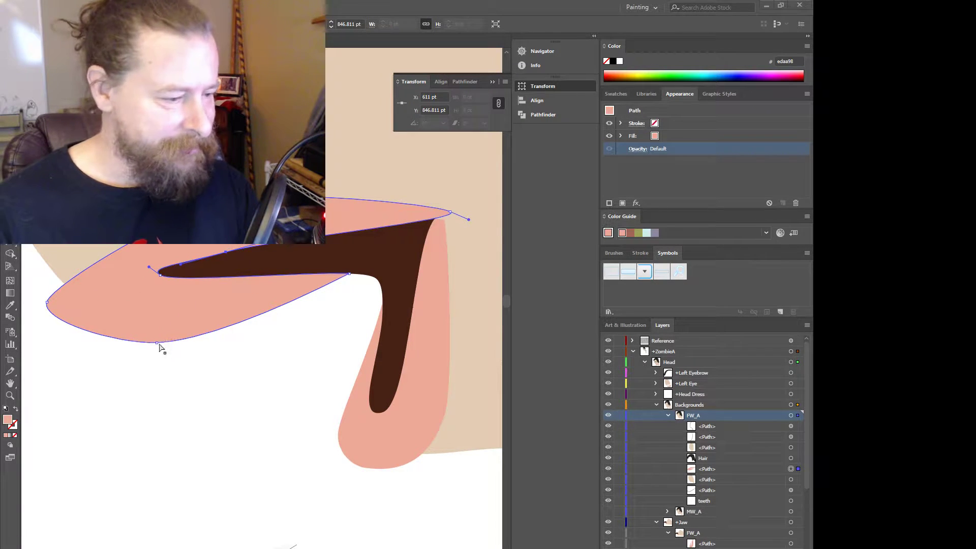
- Slim the upper lip's underside and front, moving those anchors to about X 594.4, Y 862.3 pt and X 572.3, Y 858 pt
drag(157, 343, 207, 305)
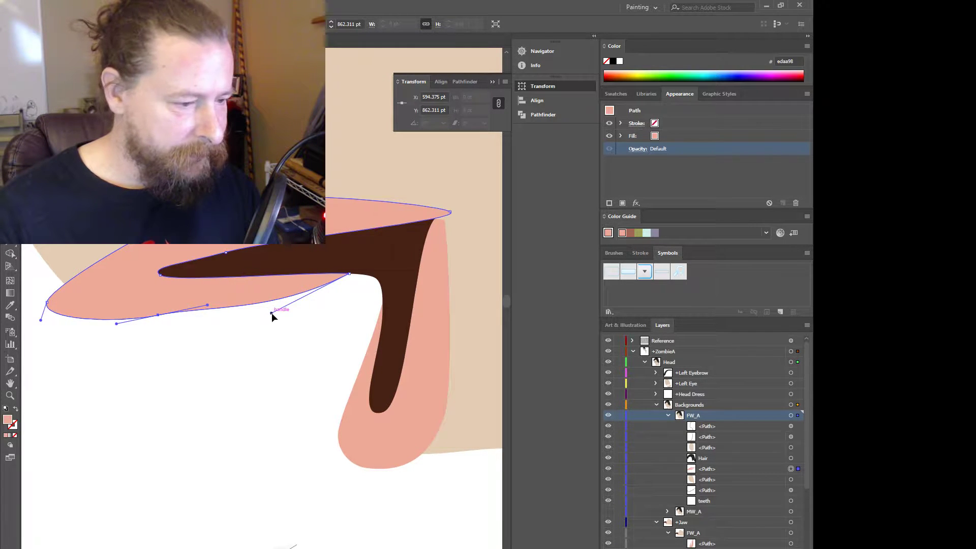
drag(271, 313, 261, 287)
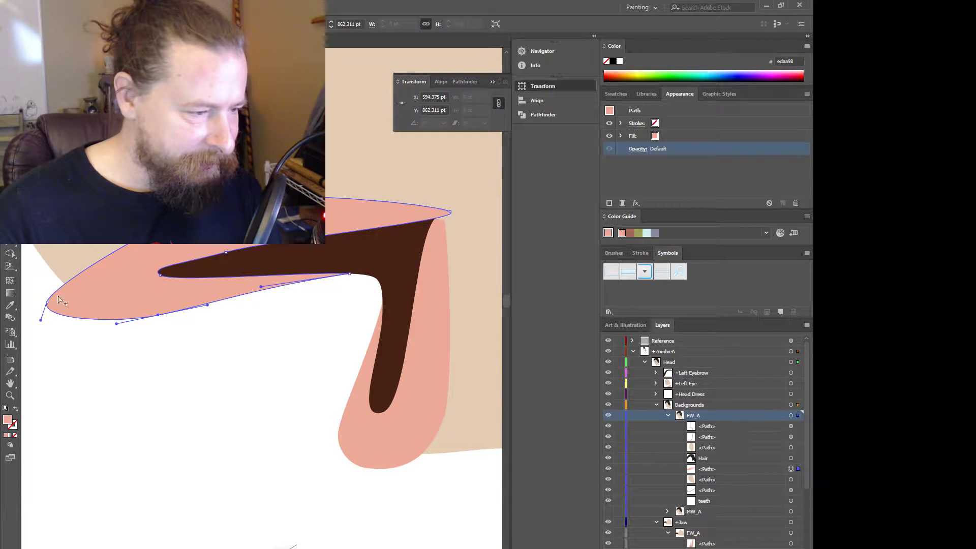
scroll(67, 333, down, 1)
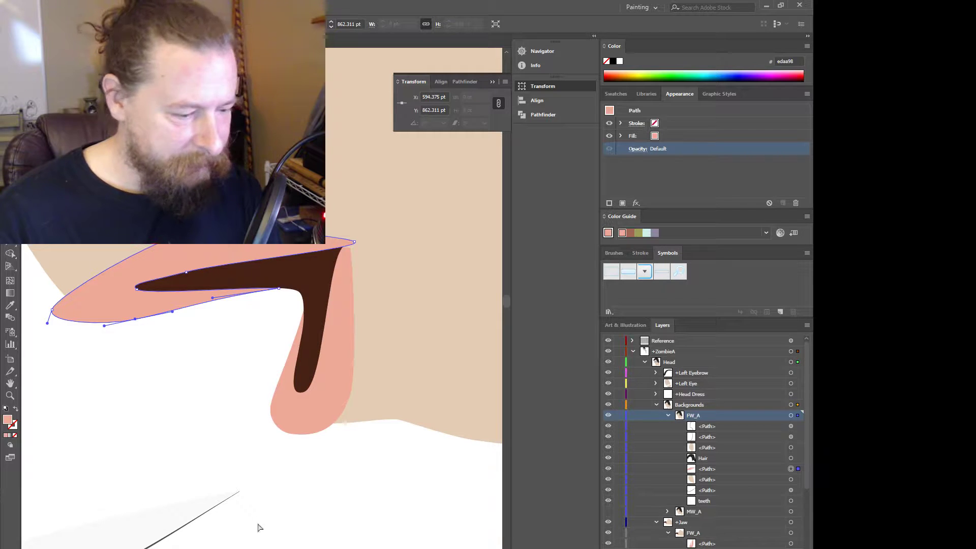
scroll(216, 348, left, 3)
scroll(216, 347, right, 4)
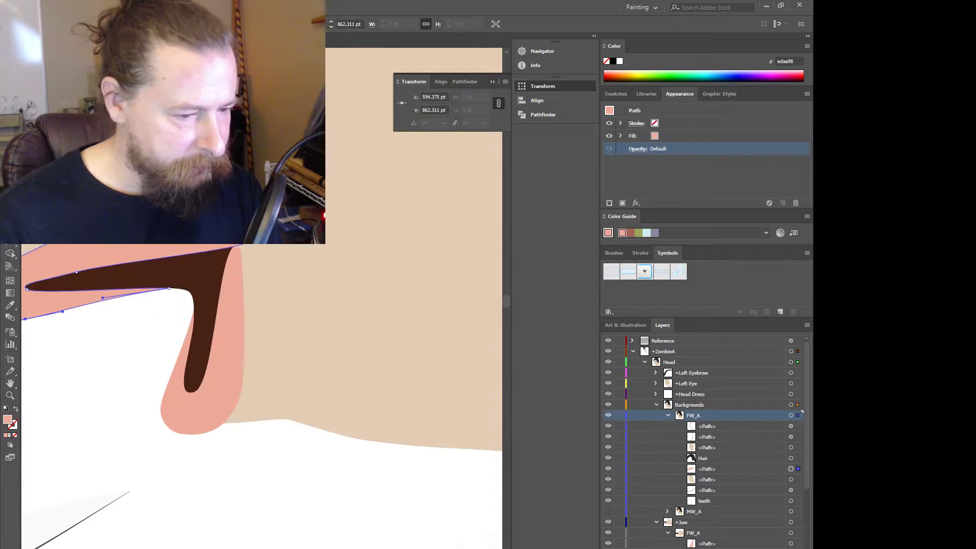
scroll(216, 348, left, 2)
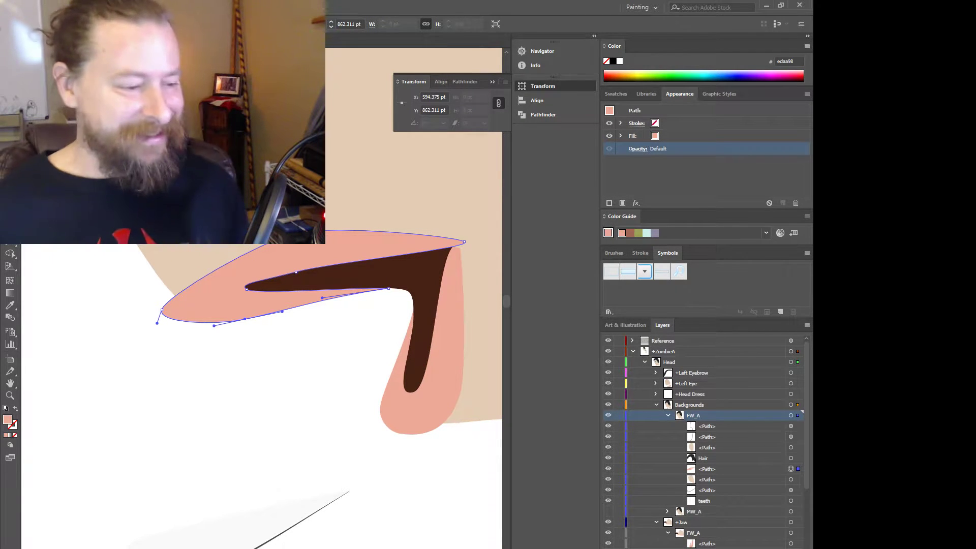
click(162, 310)
drag(156, 323, 178, 305)
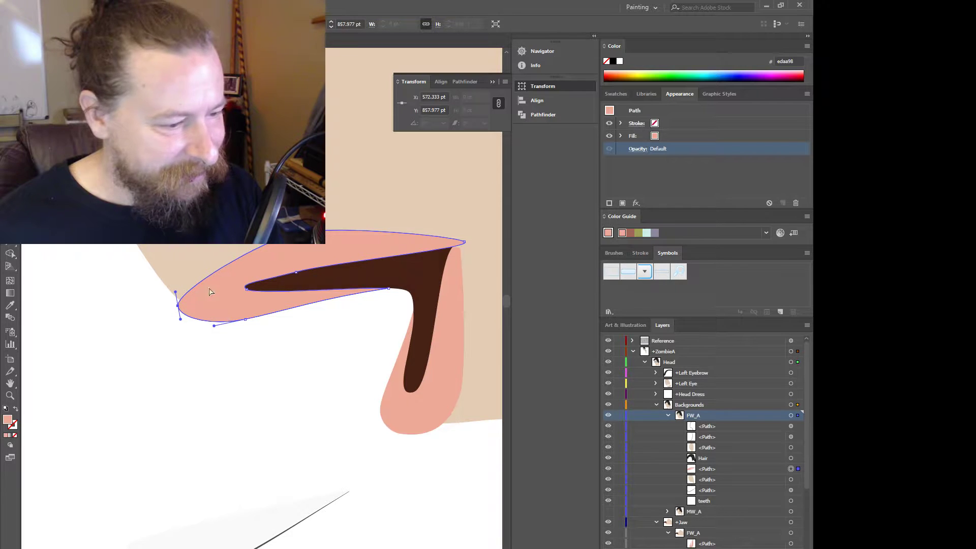
- Lower the upper lip's top-edge anchor to about X 594.4, Y 842.4 pt and adjust its handle to smooth the curve
drag(337, 225, 292, 246)
key(ctrl+z)
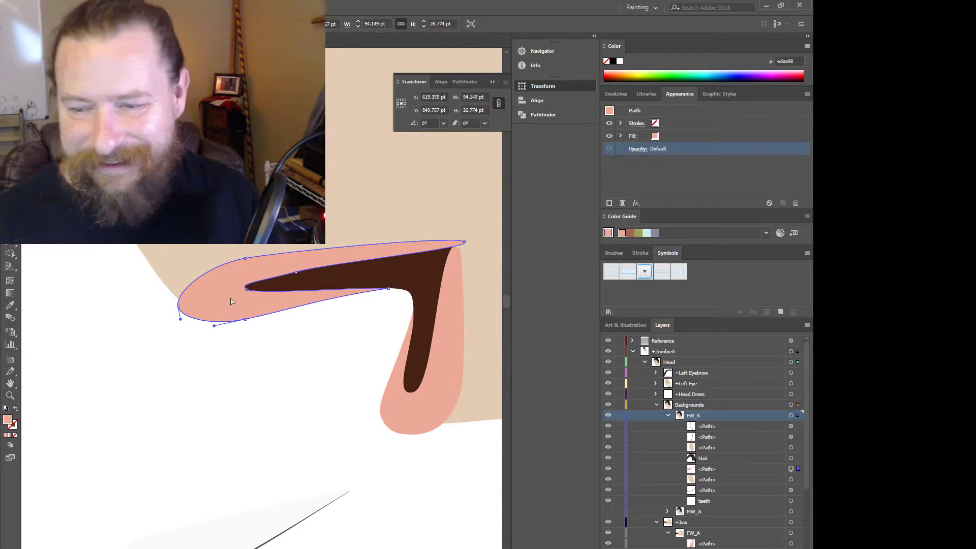
click(245, 258)
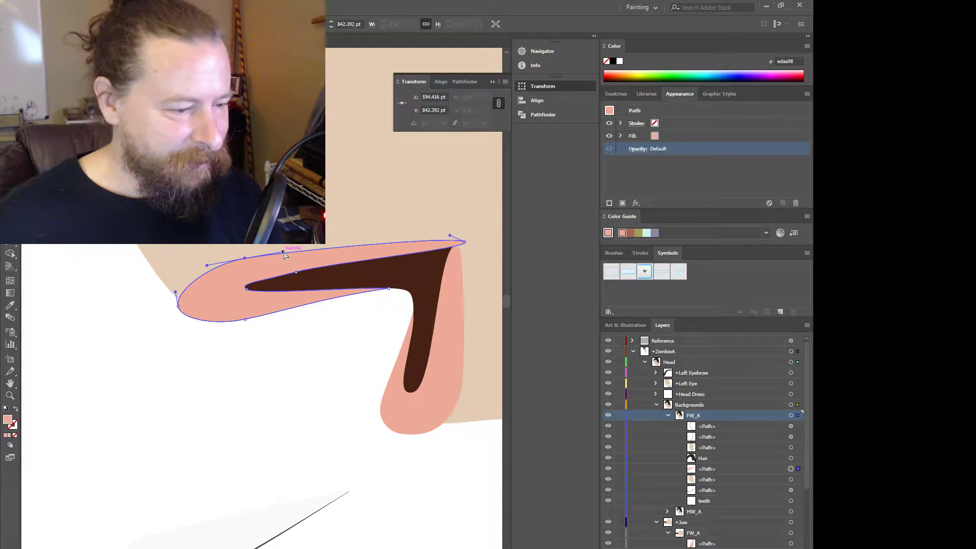
drag(283, 252, 287, 245)
- Examine the reshaped mouth on the whole character and compare it with the neighbouring reference sketches
scroll(243, 361, down, 8)
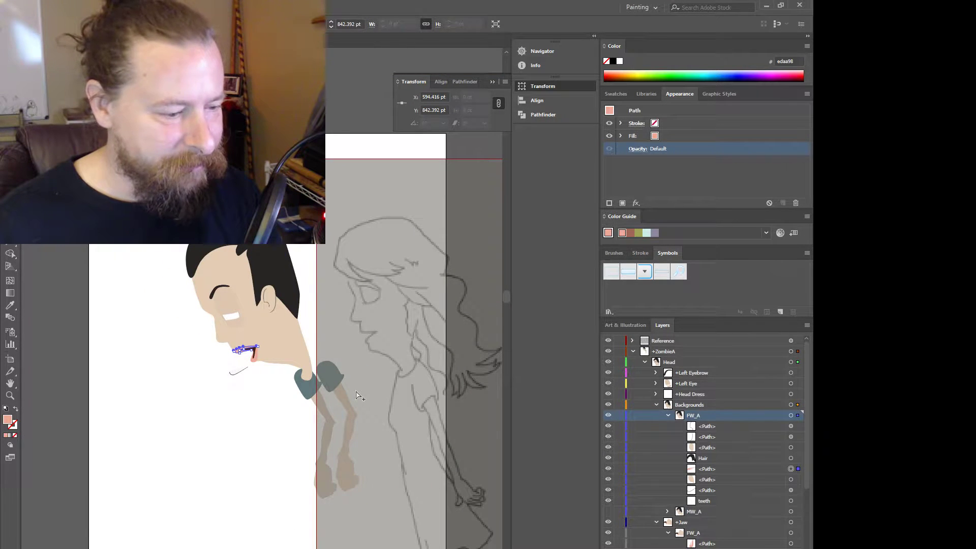
scroll(257, 392, up, 5)
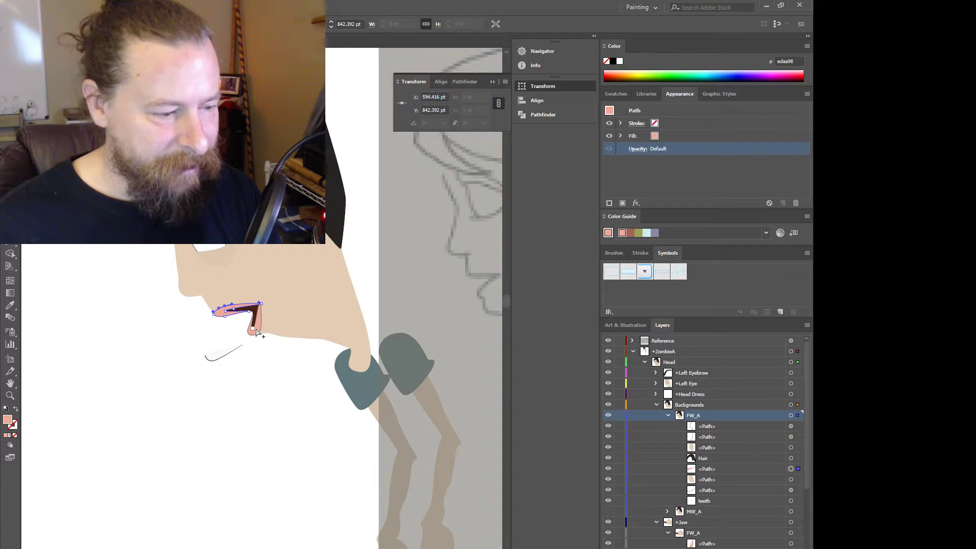
scroll(257, 333, down, 3)
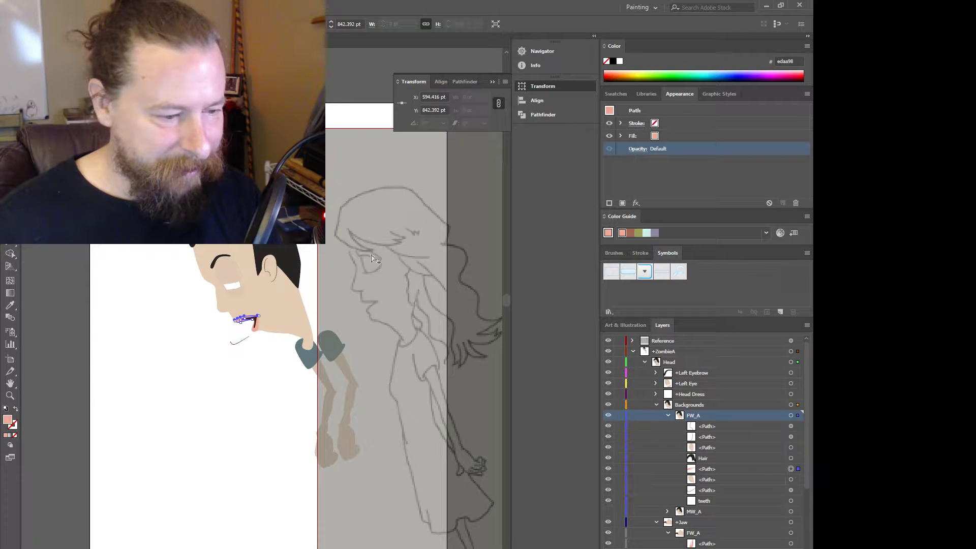
scroll(286, 341, up, 3)
scroll(308, 318, down, 7)
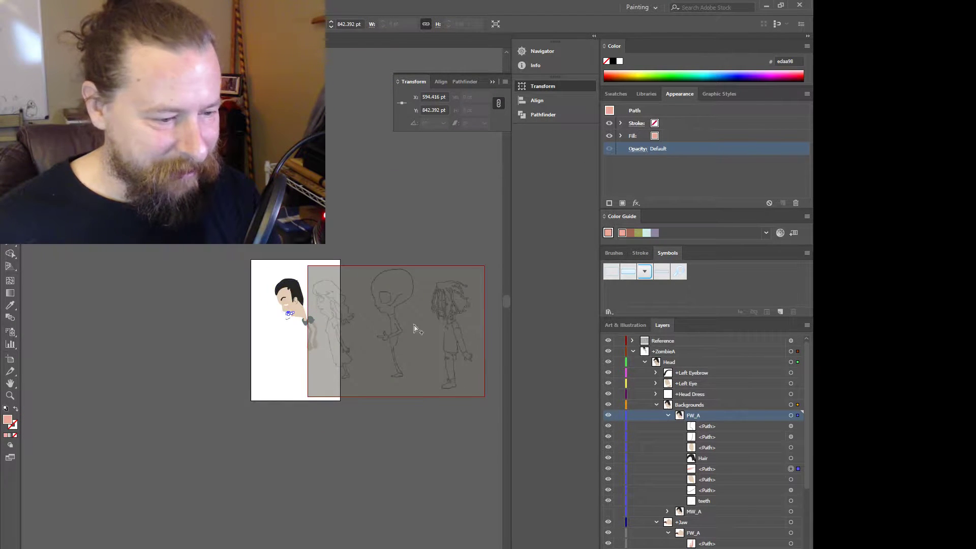
scroll(348, 329, up, 5)
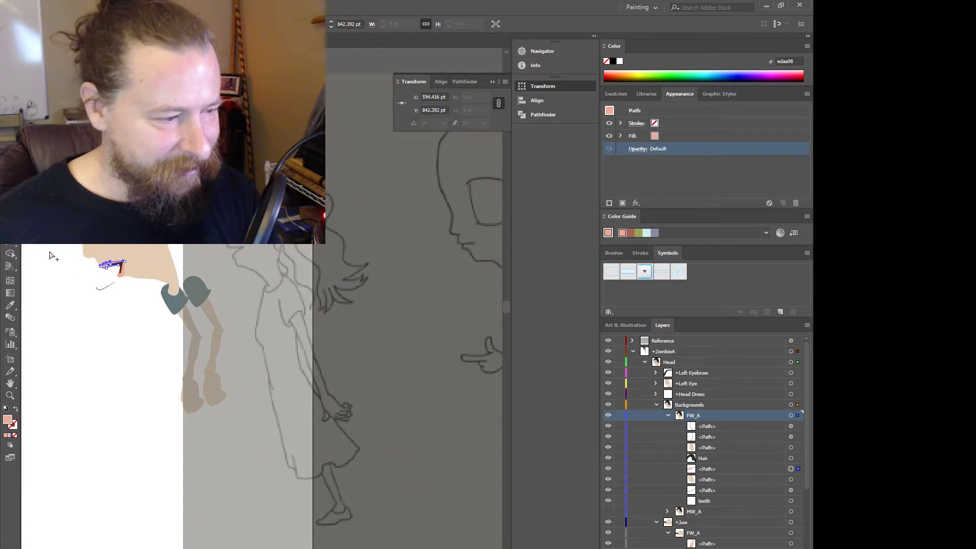
- Adjust the curve handles of the face's skin-coloured path so its mouth edge follows the upper lip's underside
scroll(54, 256, up, 5)
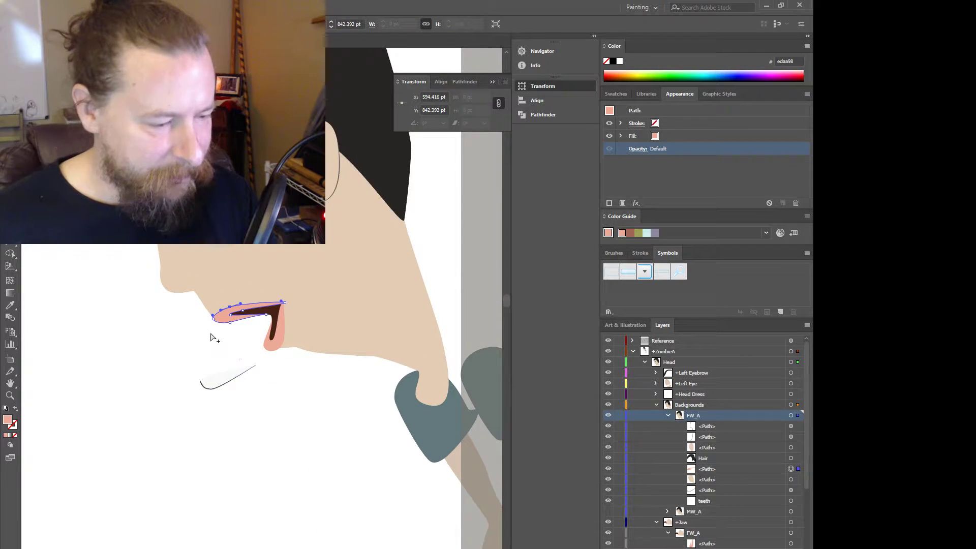
scroll(213, 331, up, 1)
scroll(237, 347, up, 3)
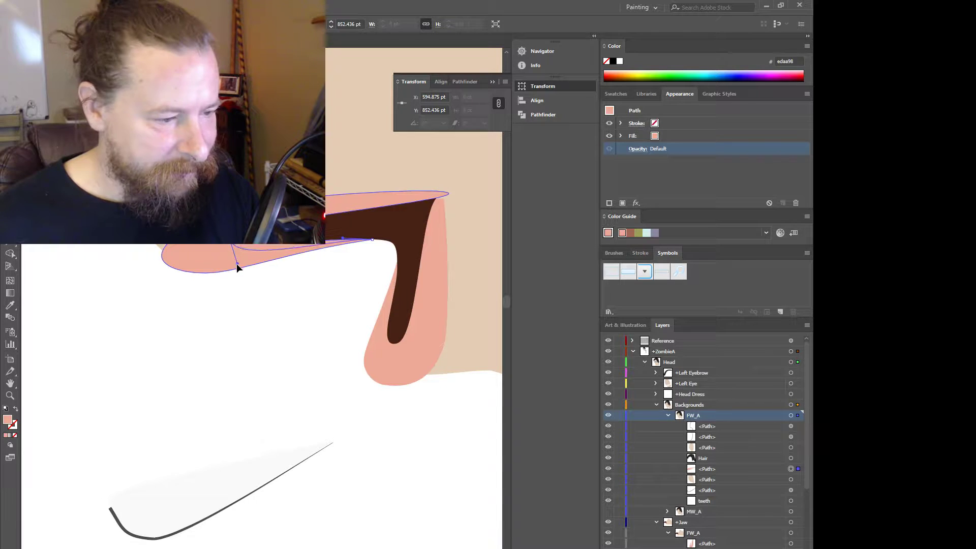
drag(236, 264, 254, 249)
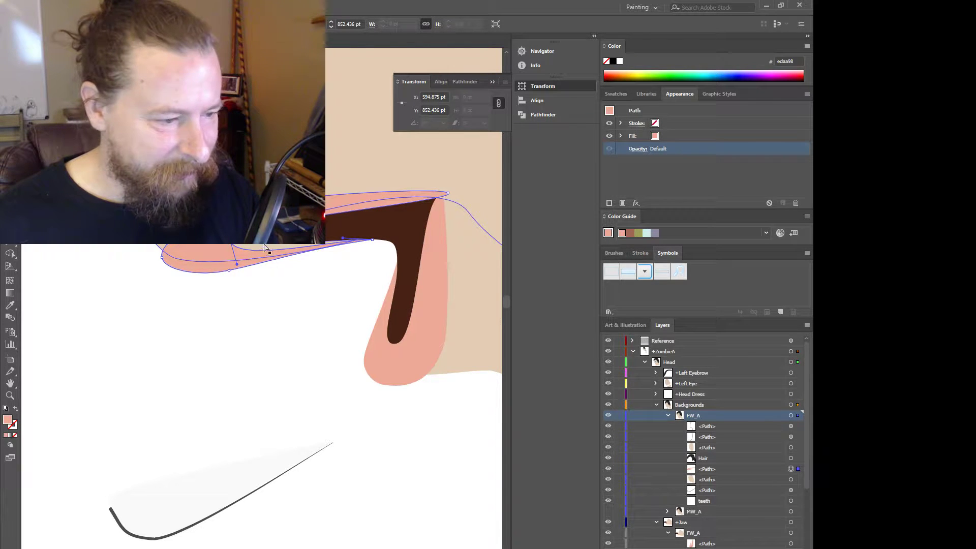
click(266, 248)
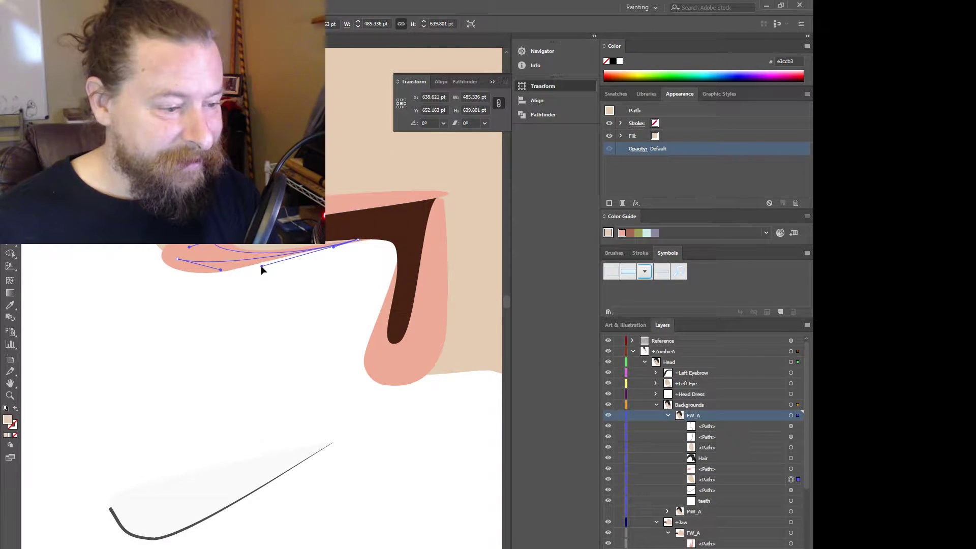
scroll(270, 257, up, 3)
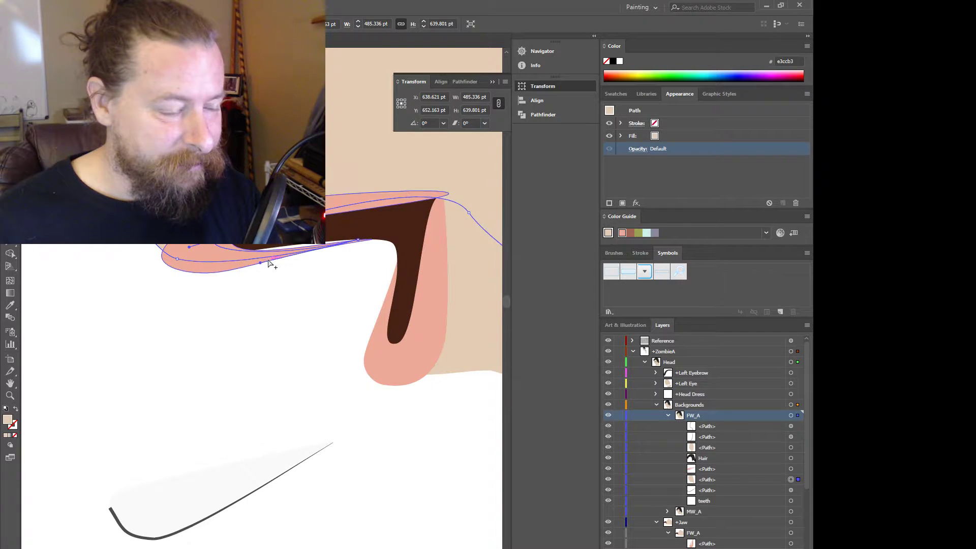
- Reshape the dark mouth interior's lower edge by adjusting the curve handle of its front anchor behind the upper lip
click(181, 253)
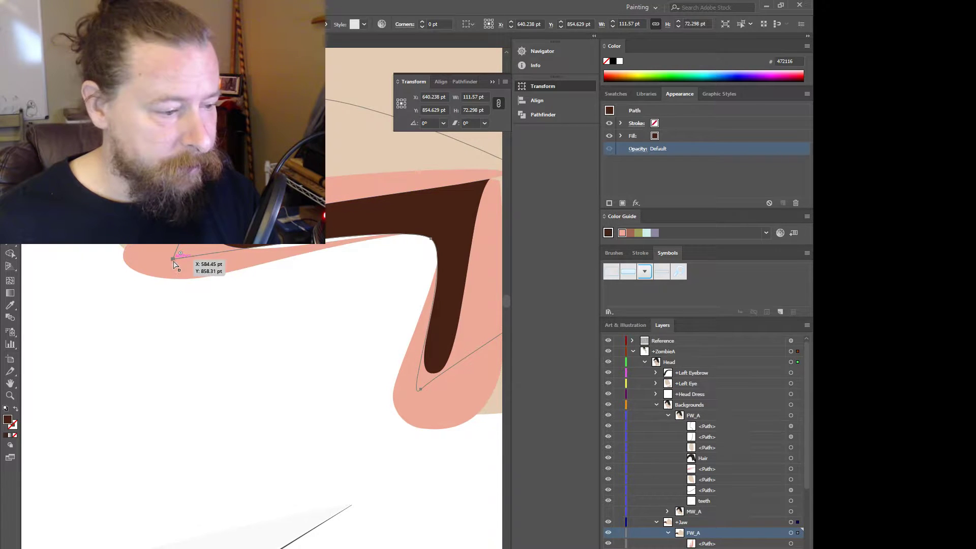
click(172, 260)
scroll(177, 265, up, 2)
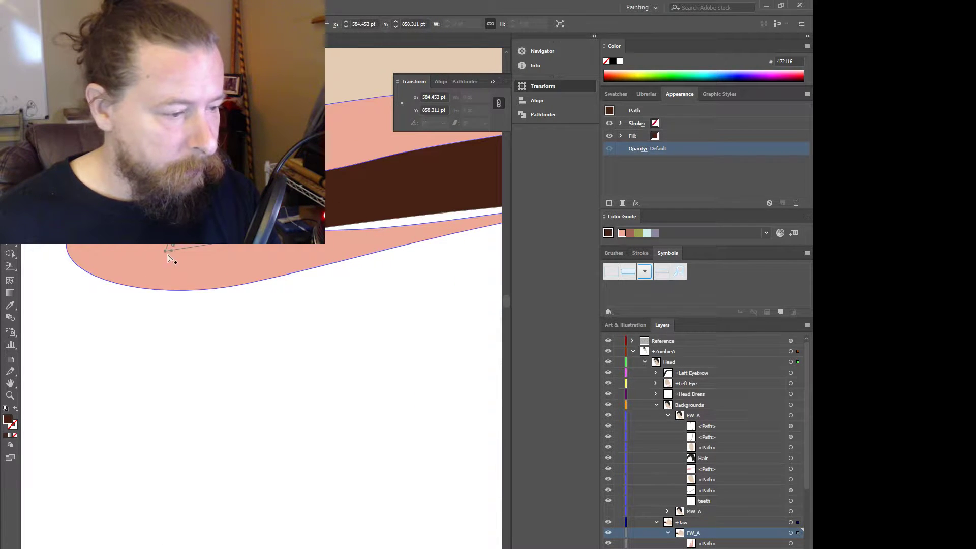
drag(172, 251, 336, 260)
scroll(320, 283, down, 3)
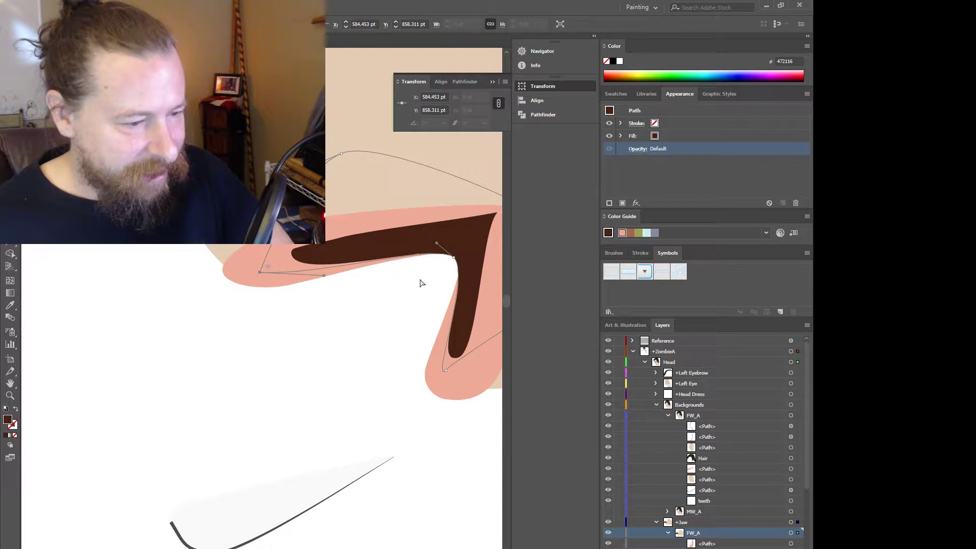
- Refine the upper lip's inner edge, moving its anchors to about X 611.8, Y 847.6 pt and X 593, Y 852.8 pt
click(327, 243)
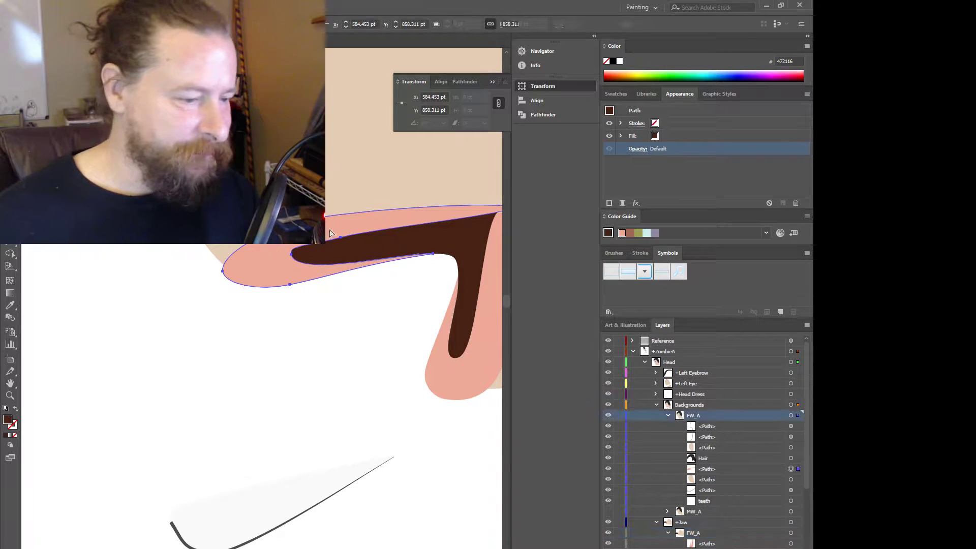
click(342, 241)
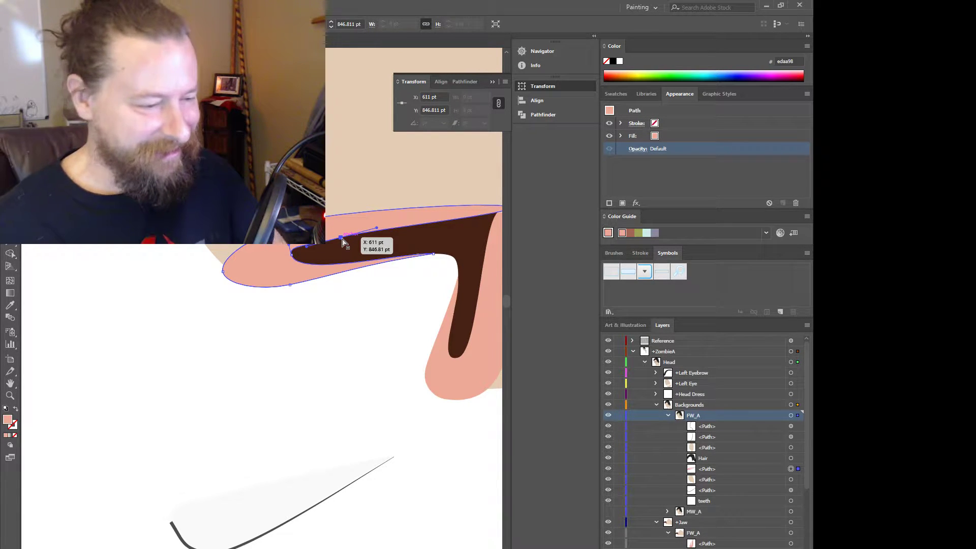
mouse_move(344, 243)
mouse_down()
mouse_move(349, 232)
mouse_move(387, 224)
mouse_move(344, 244)
mouse_up()
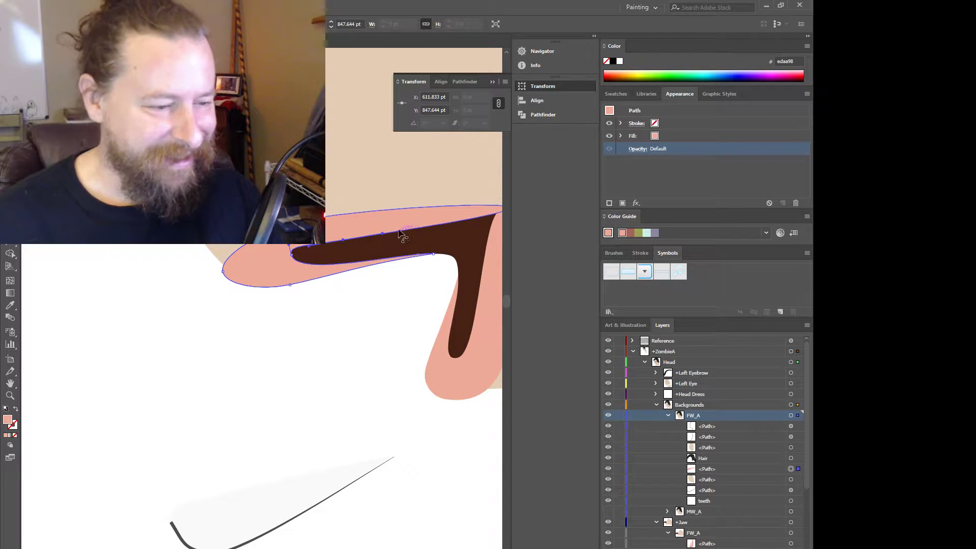
drag(291, 255, 286, 256)
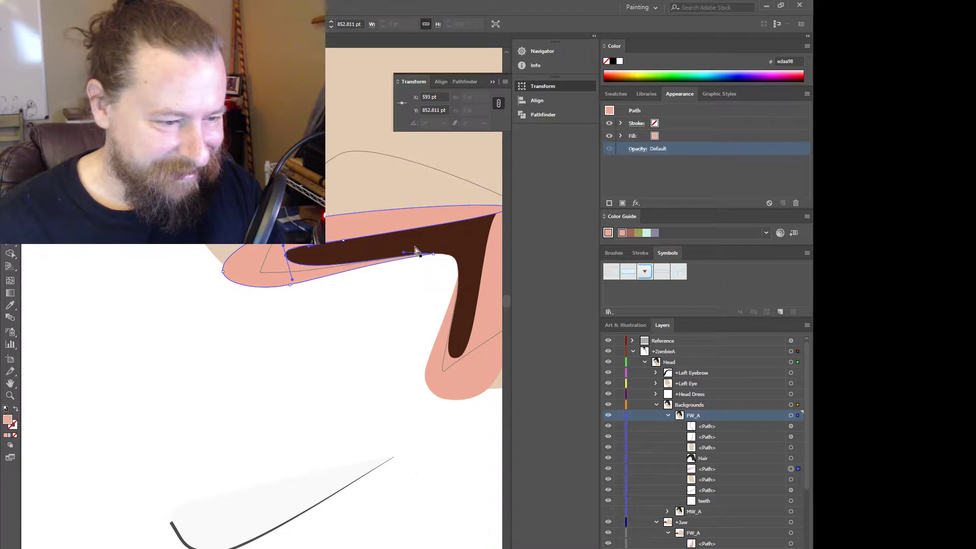
- Smooth the upper lip's top edge, moving its anchor to about X 588.5, Y 843.3 pt and adjusting the mouth-corner end
scroll(376, 243, down, 2)
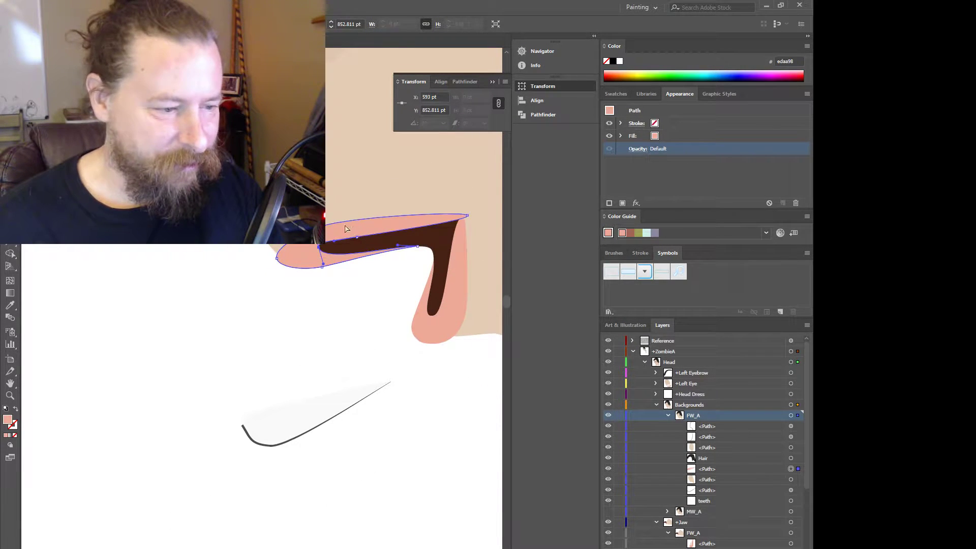
drag(326, 230, 360, 224)
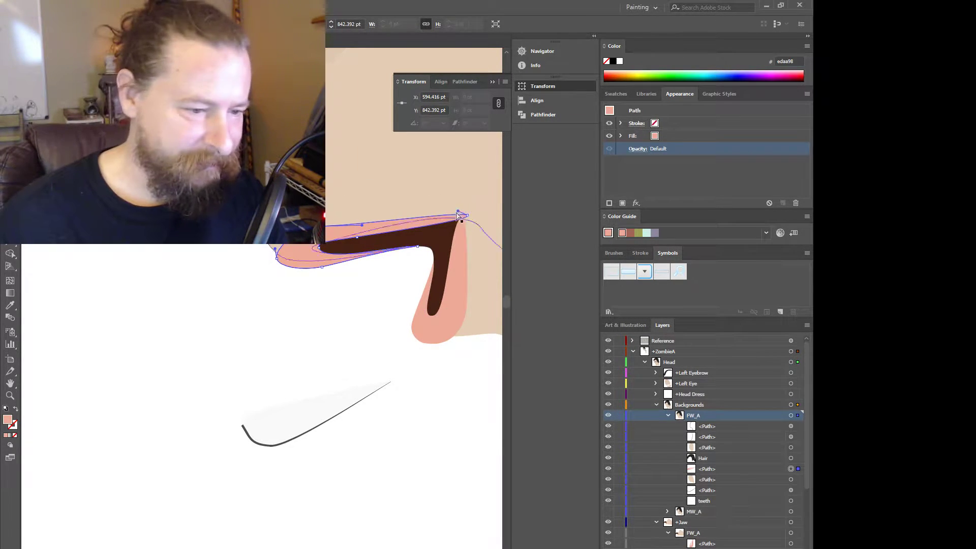
scroll(462, 230, up, 2)
drag(471, 193, 474, 202)
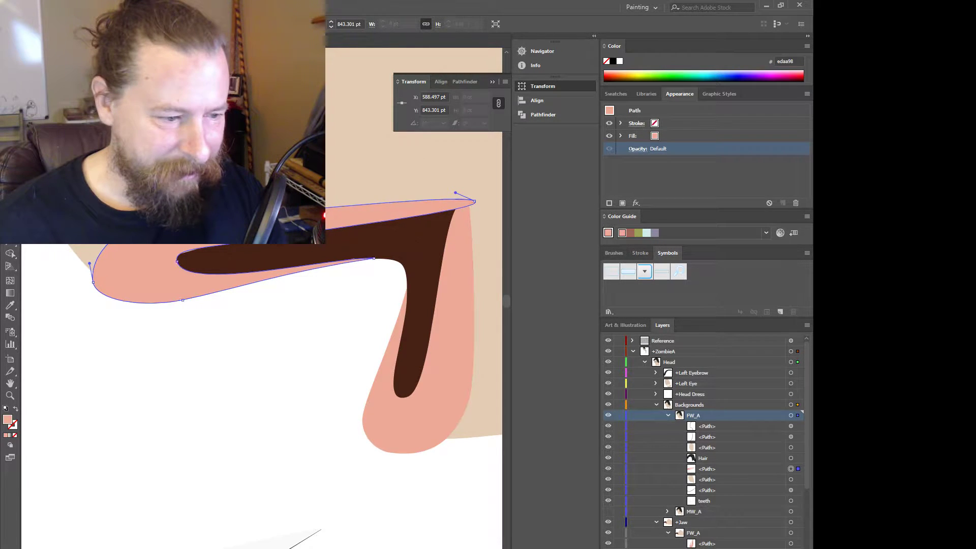
- Reshape the lower lip, moving its inner anchor to about X 649.5, Y 853.6 pt and its corner anchor to about X 666.1, Y 837.9 pt
click(404, 303)
drag(407, 290, 406, 265)
drag(412, 302, 397, 327)
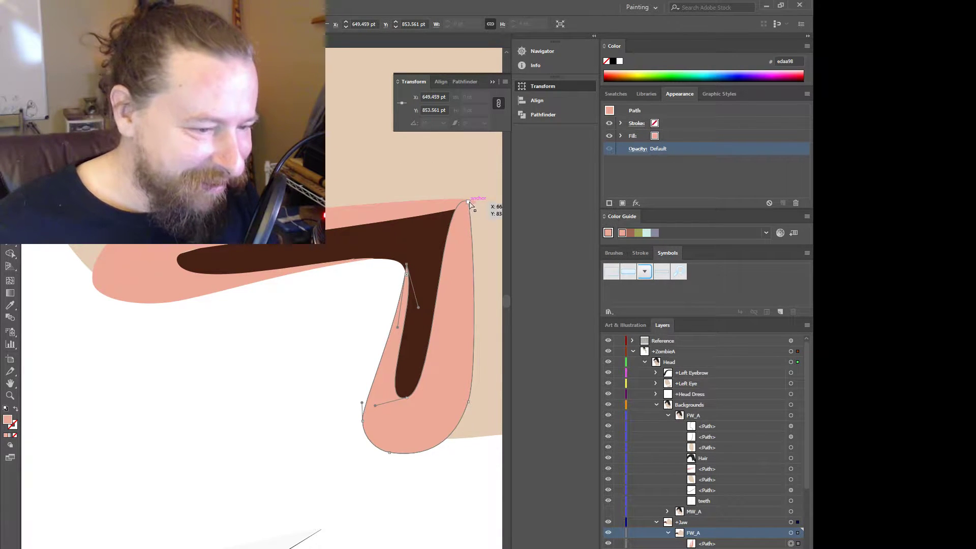
drag(469, 202, 430, 200)
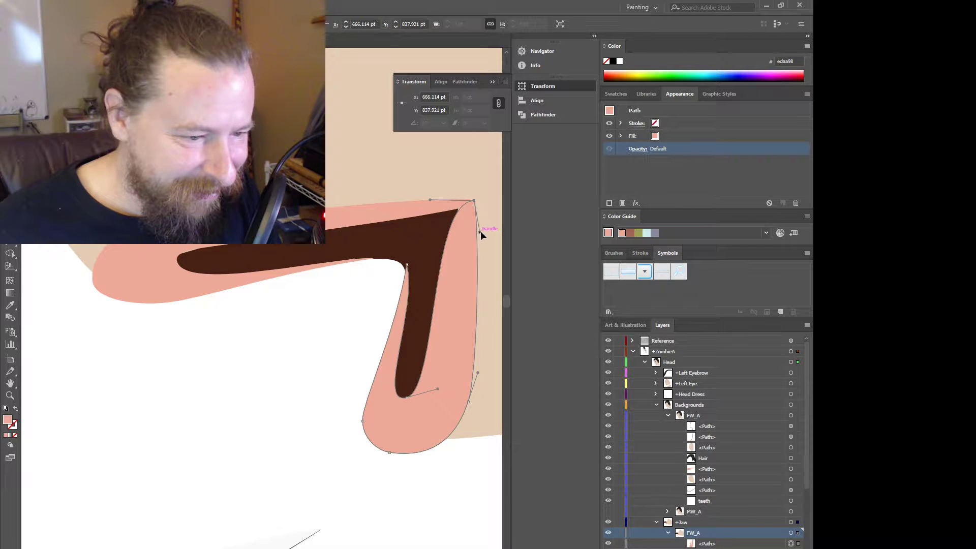
mouse_move(482, 235)
mouse_down()
mouse_move(475, 210)
mouse_move(452, 193)
mouse_move(476, 221)
mouse_up()
- Align the upper lip's corner anchor with the lower lip at about X 666.2, Y 839.2 pt and round the top edge with its handles
scroll(473, 210, up, 2)
click(400, 220)
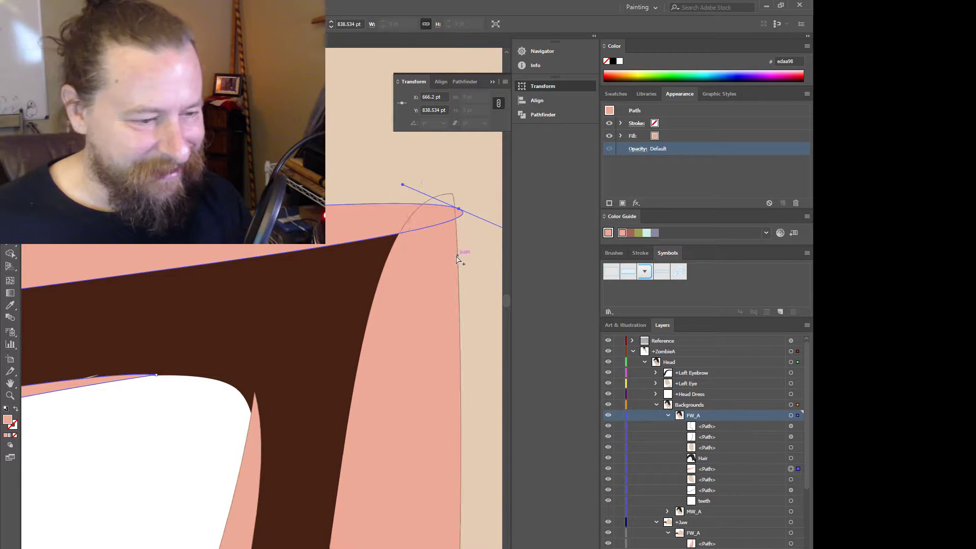
scroll(462, 257, down, 3)
drag(475, 254, 298, 250)
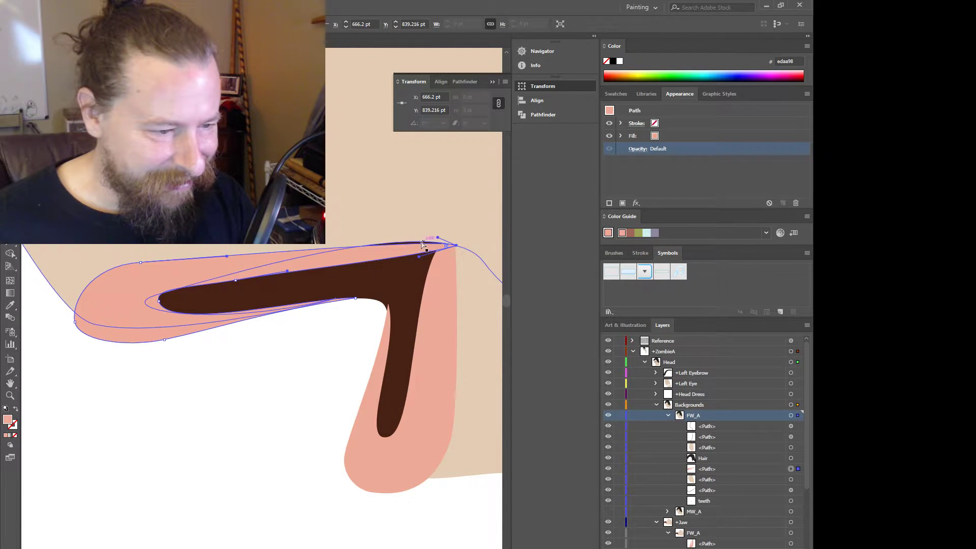
drag(441, 239, 422, 228)
drag(227, 260, 231, 251)
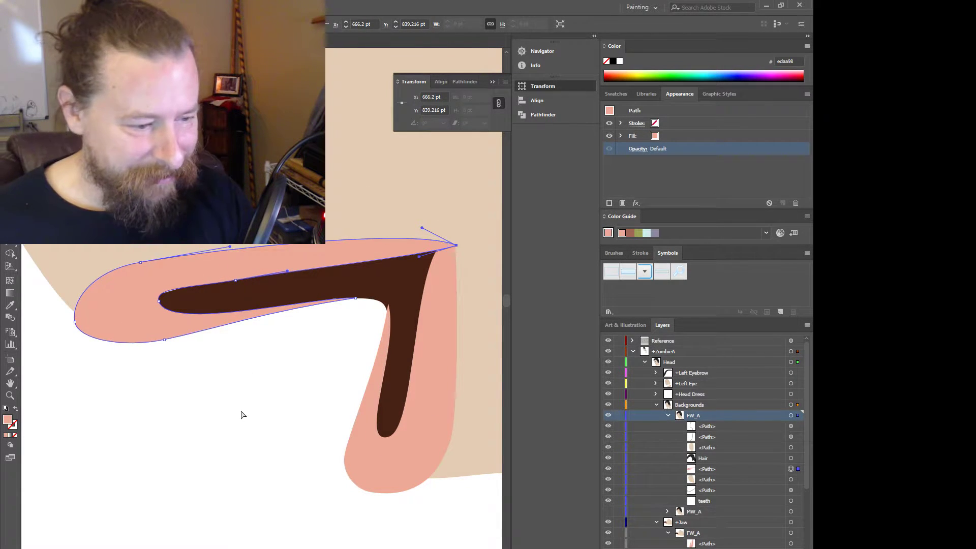
- Nudge the lower lip's upper inner anchor slightly so it meets the edge of the mouth opening
click(259, 404)
click(385, 355)
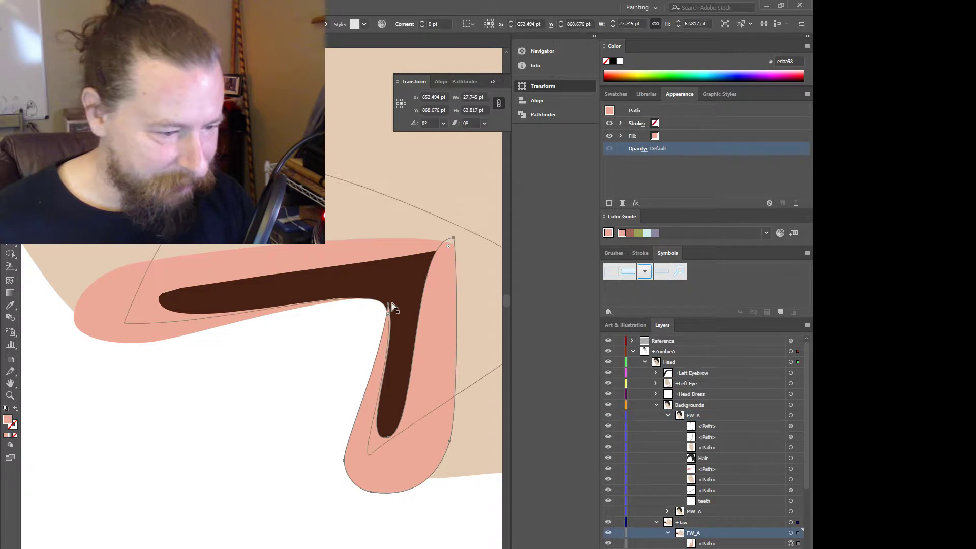
click(388, 306)
mouse_move(389, 306)
mouse_down()
mouse_move(396, 311)
mouse_move(387, 308)
mouse_up()
- Switch to Character Animator and open the ZombieA_Side scene in the recording workspace
key(alt+Tab)
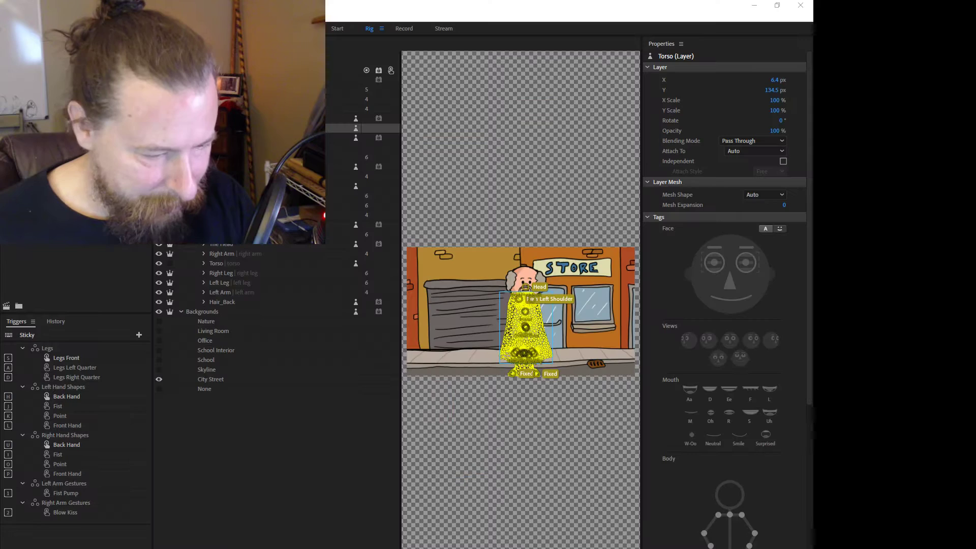
click(195, 269)
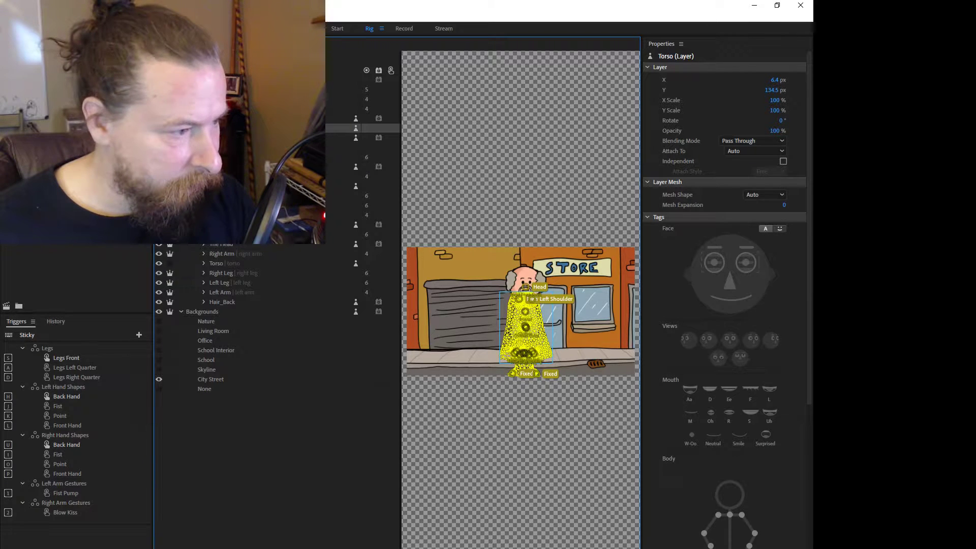
click(398, 30)
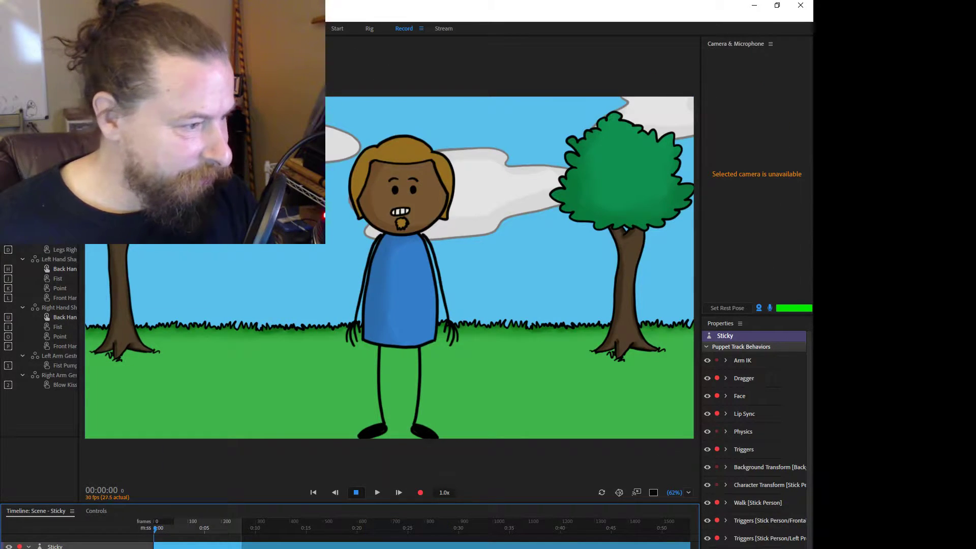
double_click(41, 102)
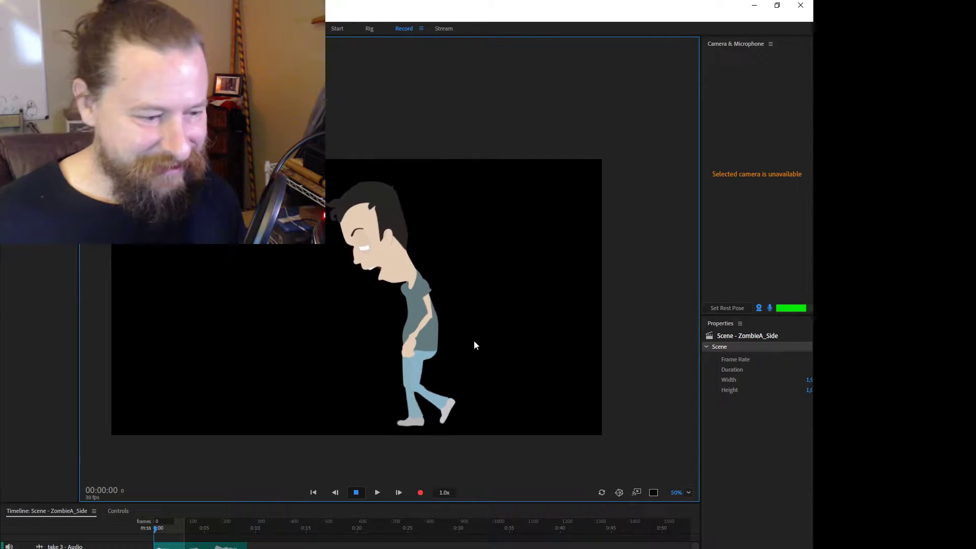
- Inspect the ZombieA_Side puppet's mesh, then select its track and play back the walk animation
click(618, 492)
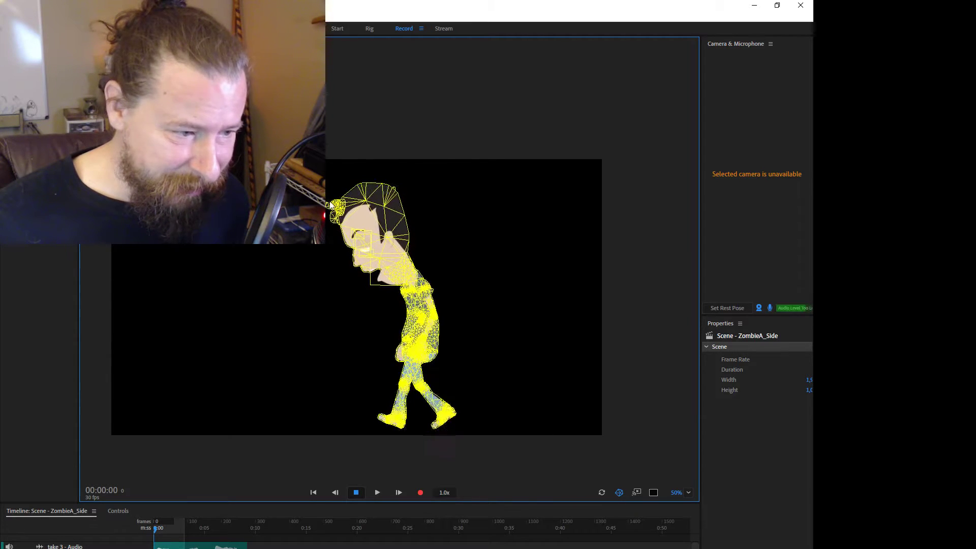
click(619, 493)
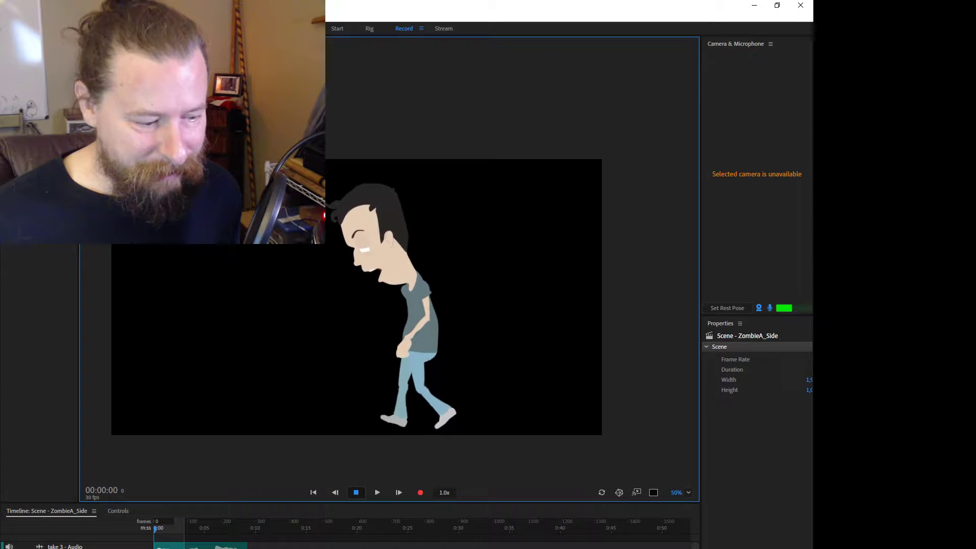
click(482, 548)
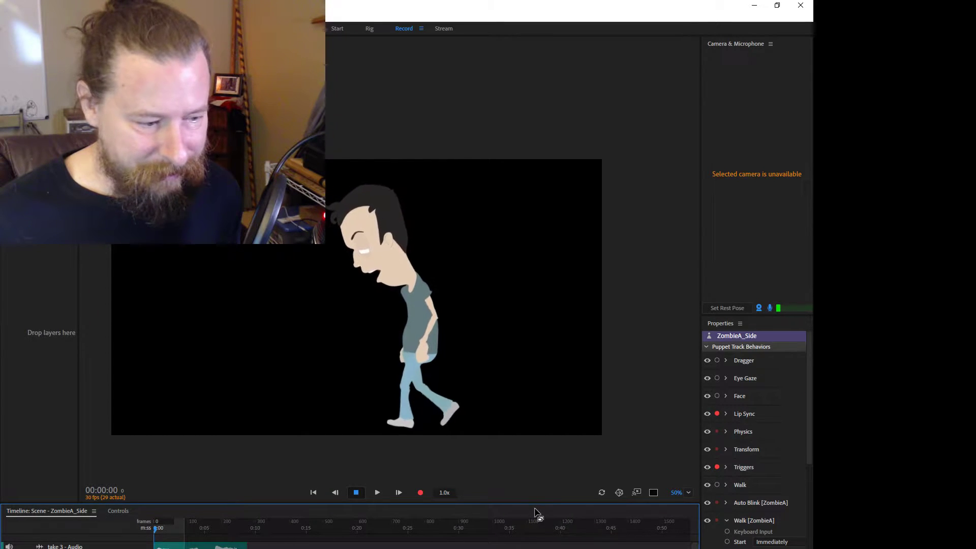
click(377, 493)
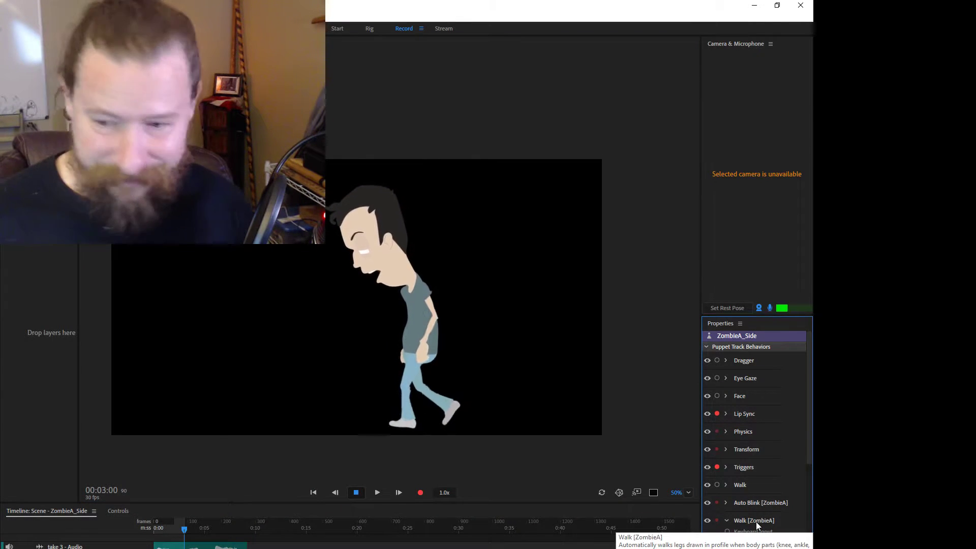
- Widen the puppet's property area and set the ZombieA Walk behavior's style to Slump
scroll(762, 513, down, 3)
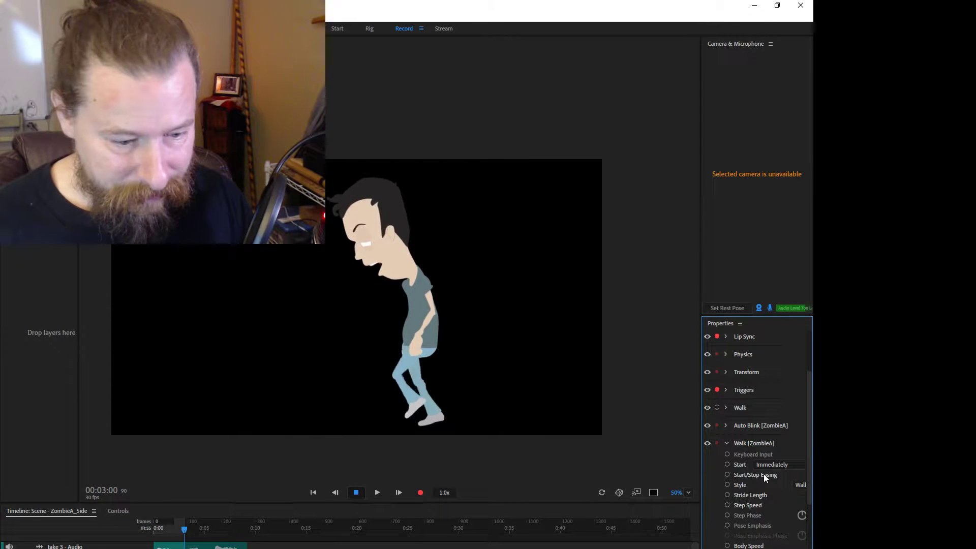
drag(700, 473, 654, 475)
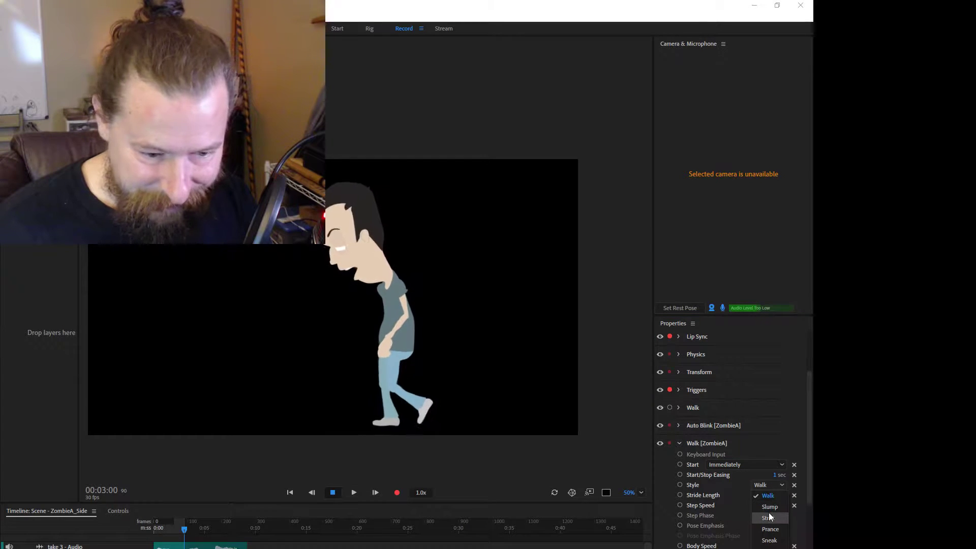
click(770, 507)
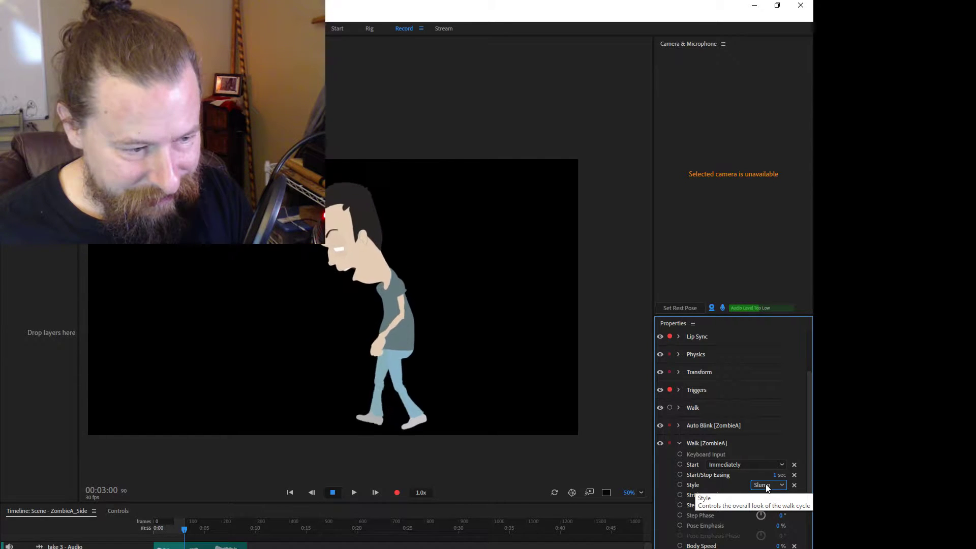
- Open the ZombieA_Side puppet for rigging and examine the head mesh and its Head/Neck handle
click(368, 29)
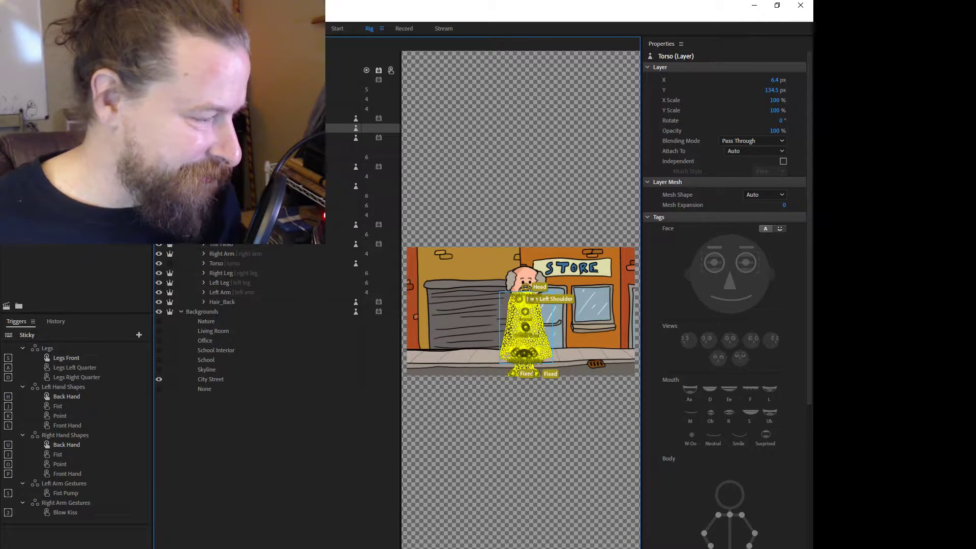
click(41, 122)
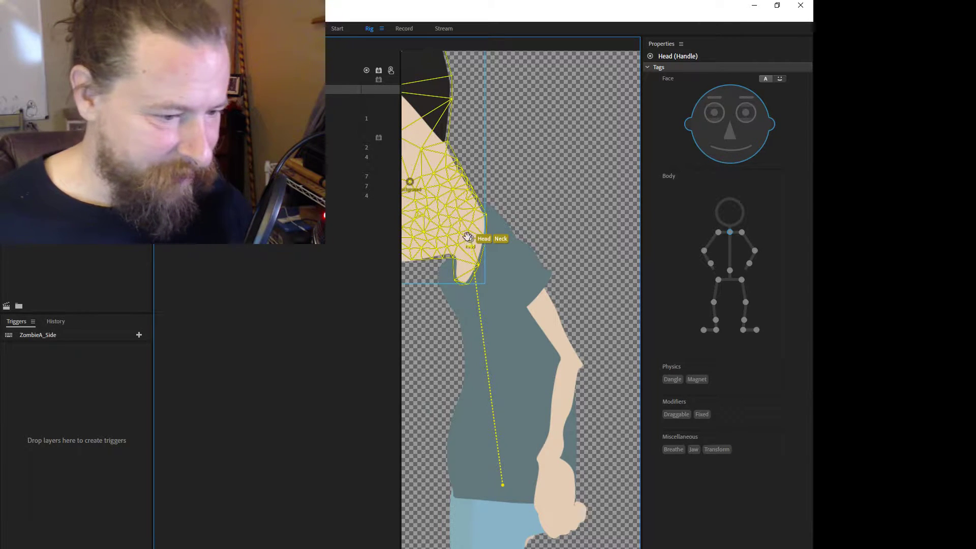
scroll(467, 238, down, 2)
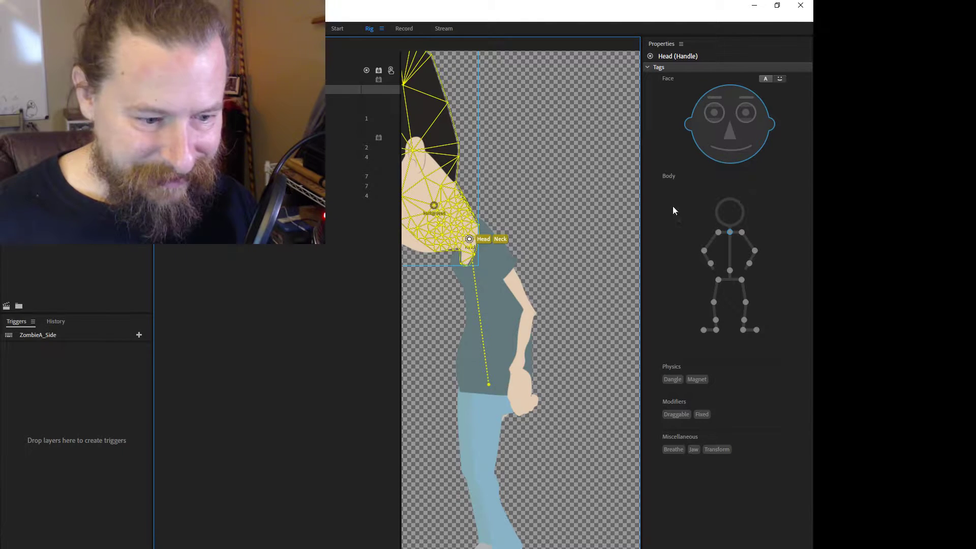
- Set the Head layer's attach style to Hinge and enlarge the puppet view
click(442, 157)
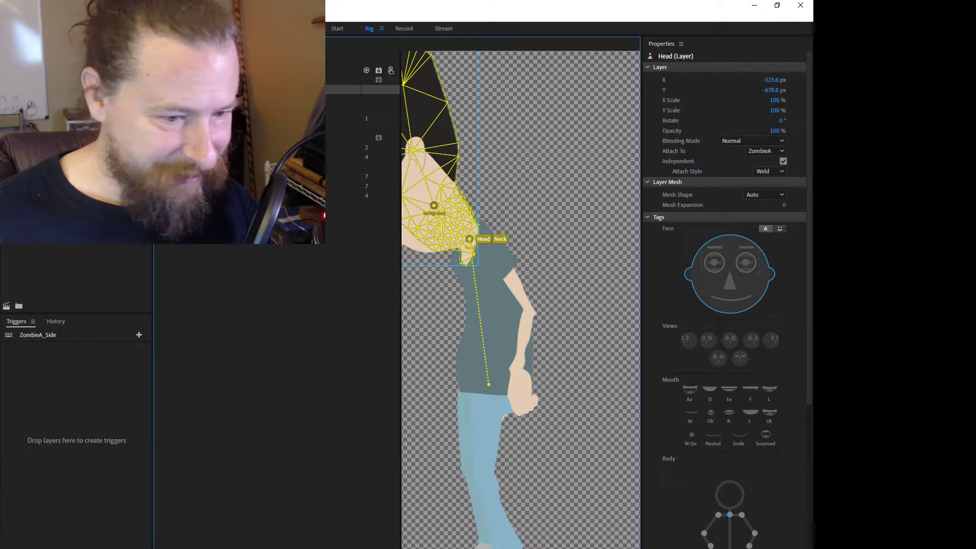
click(765, 151)
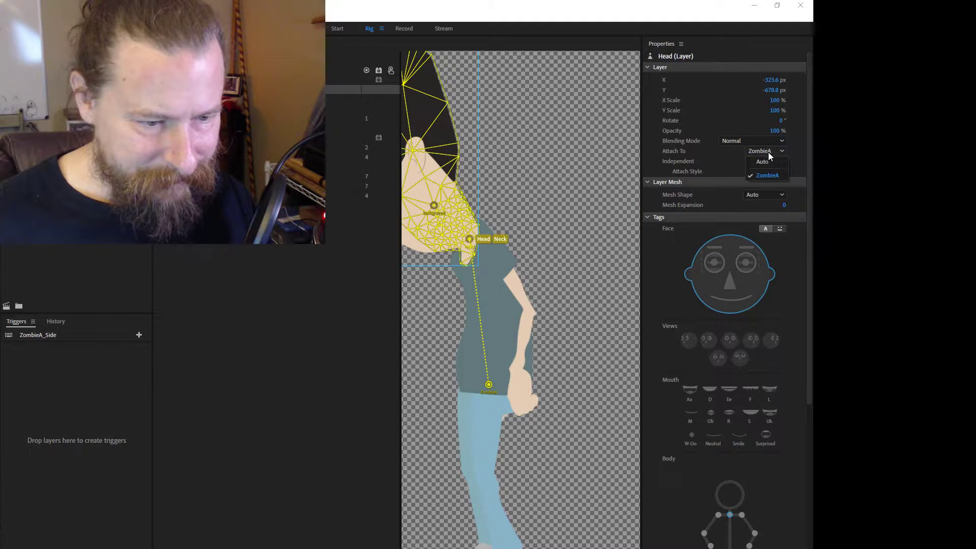
click(767, 154)
click(768, 172)
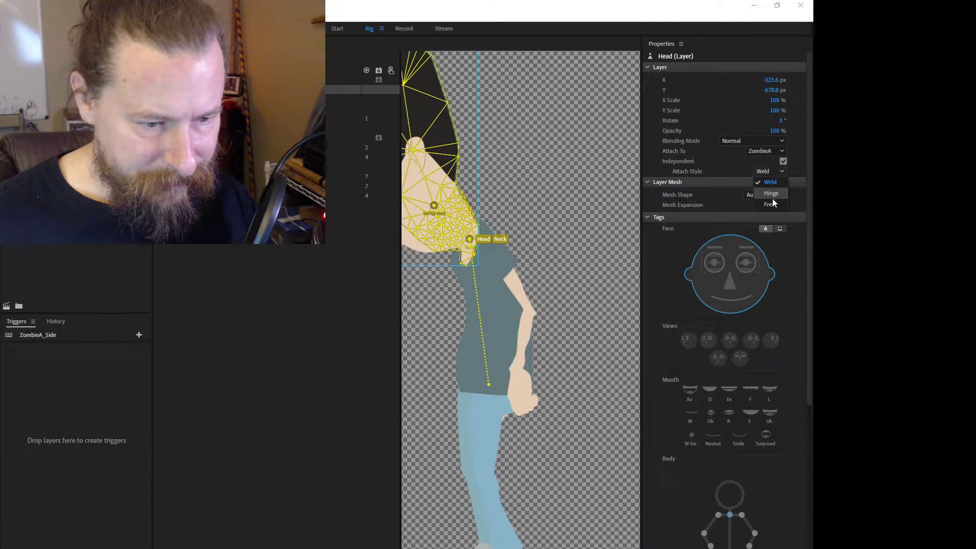
click(772, 195)
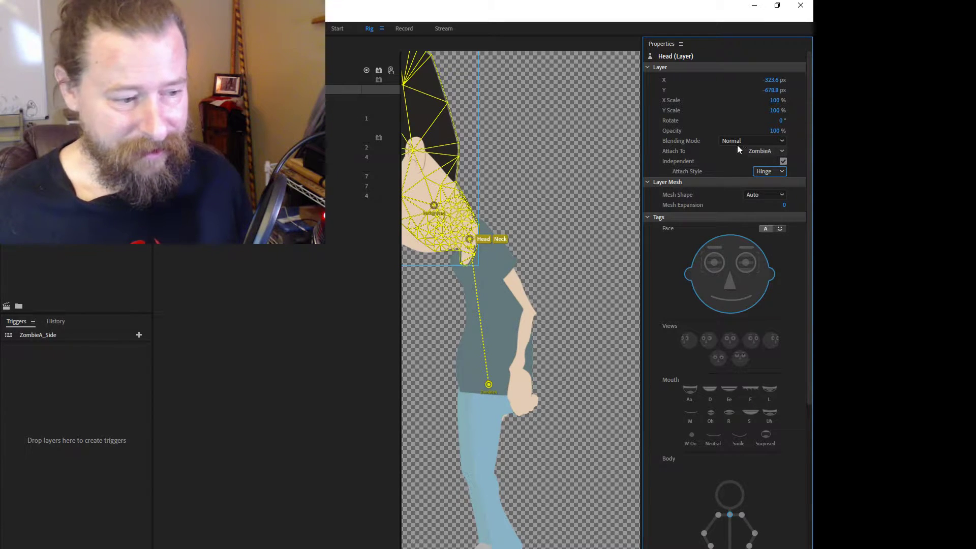
drag(400, 242, 328, 243)
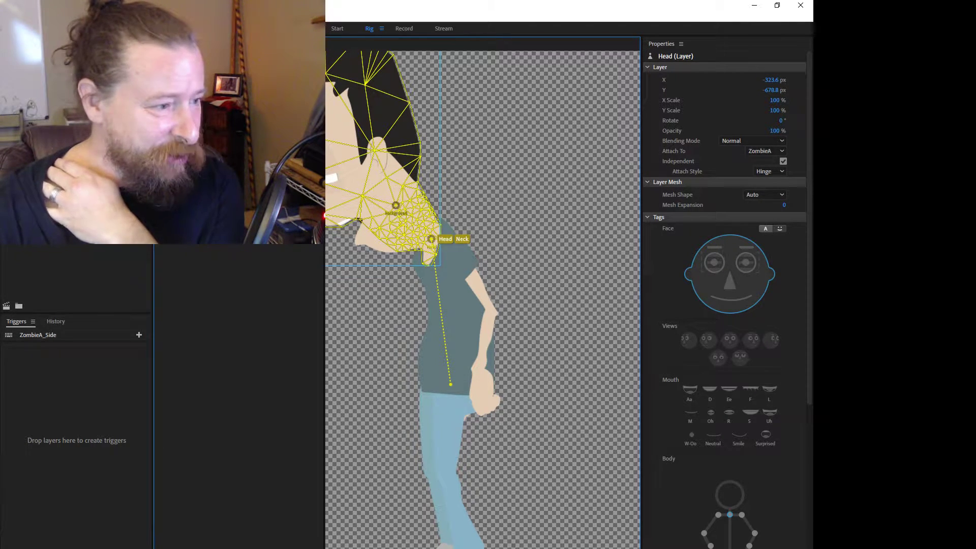
- Open the Griff_01 puppet for rigging and examine its head and face artwork up close
click(8, 17)
mouse_move(45, 51)
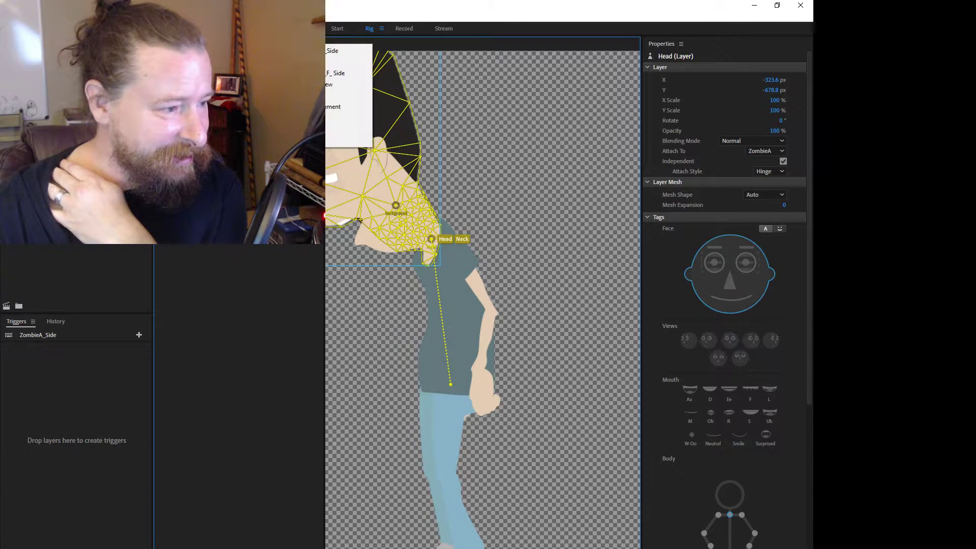
click(349, 62)
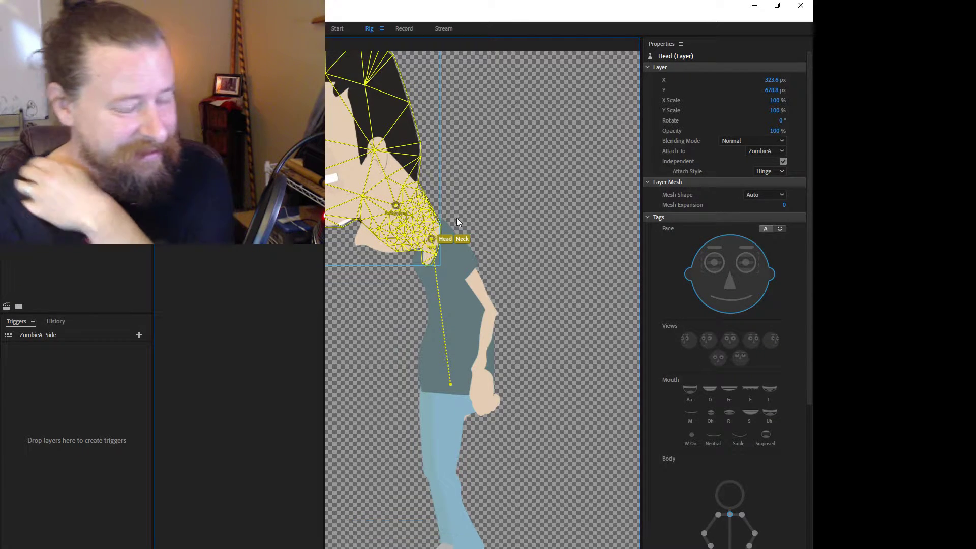
click(537, 240)
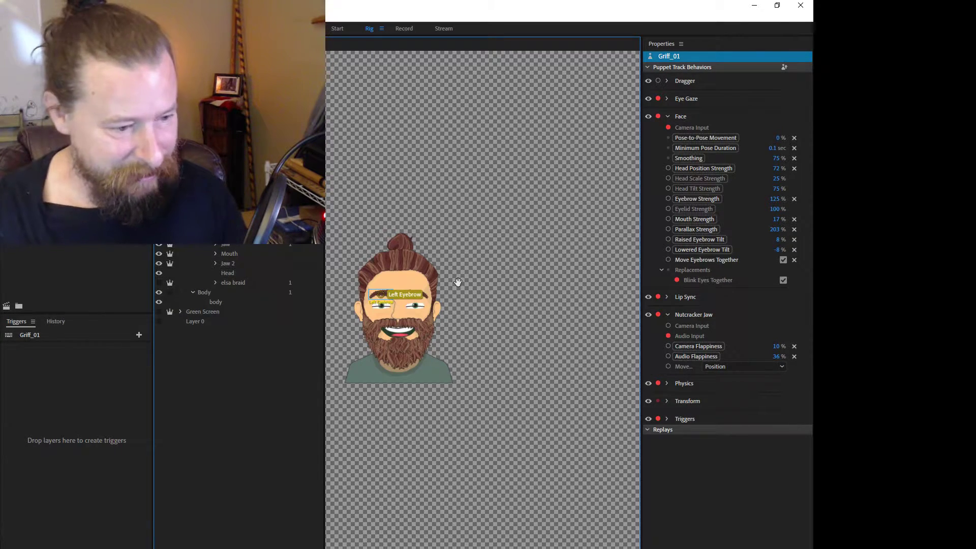
drag(456, 281, 518, 271)
scroll(426, 285, up, 6)
scroll(447, 271, down, 5)
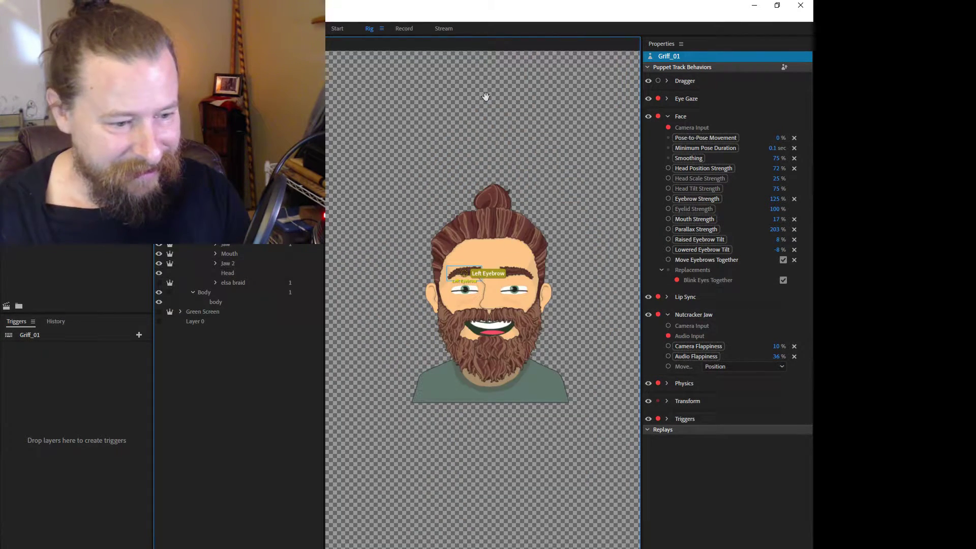
- Compare Griff_01's live performance in the recording workspace with its Left Eyebrow layer setup in the rig
click(403, 28)
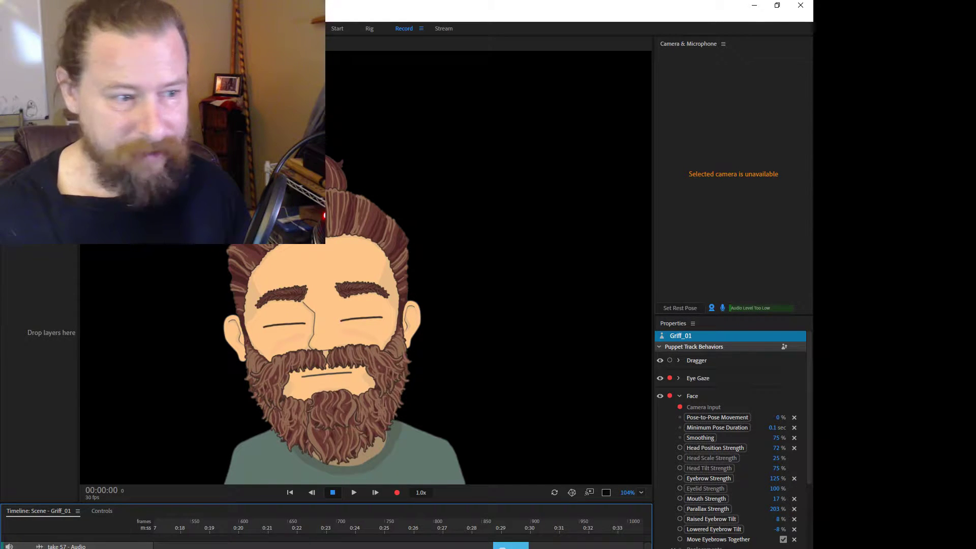
click(368, 29)
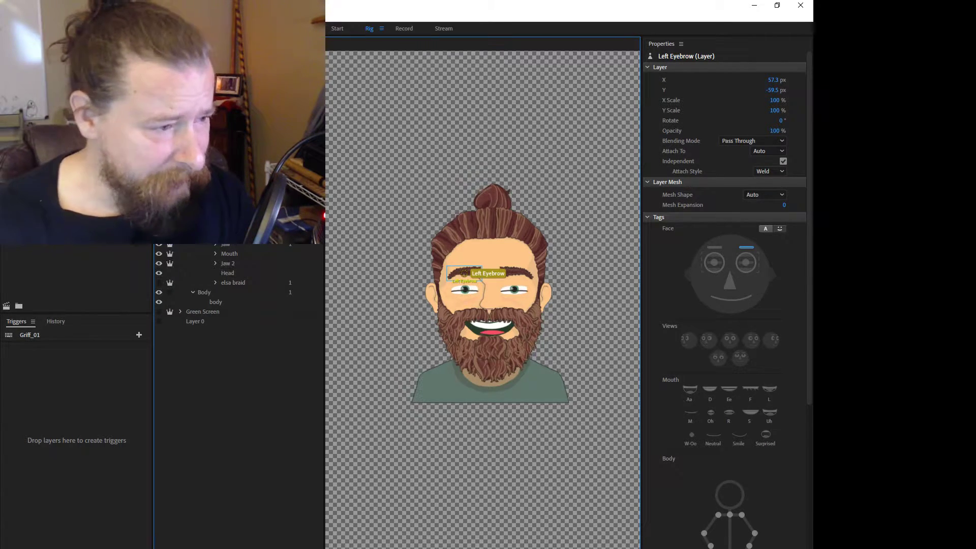
click(404, 29)
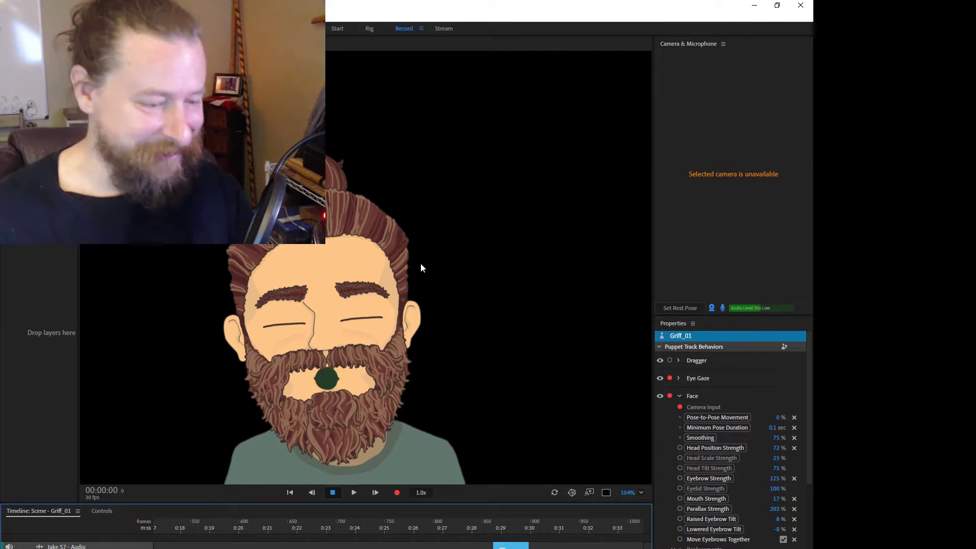
drag(189, 280, 192, 239)
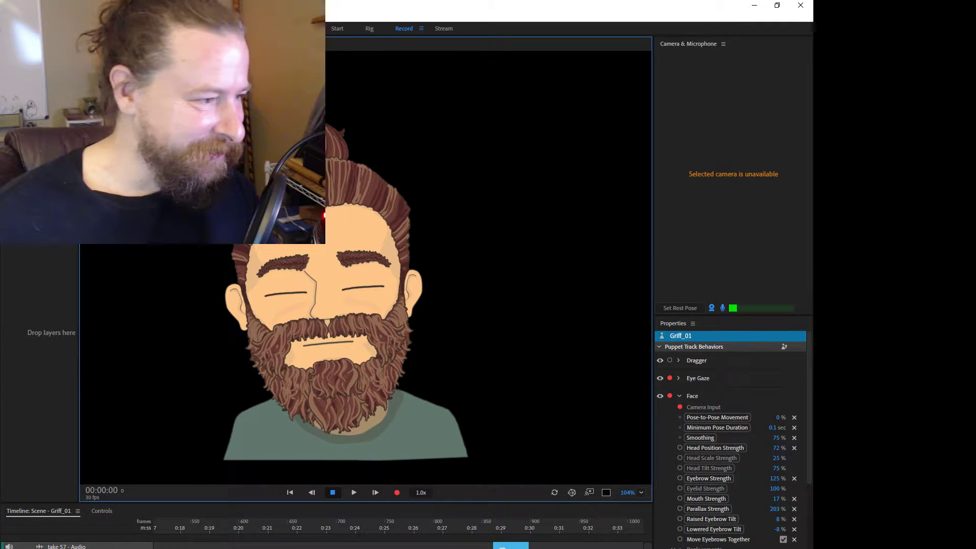
- Return to the ZombieA_Side scene's puppet rig and turn off the Head layer's Independent option
click(266, 43)
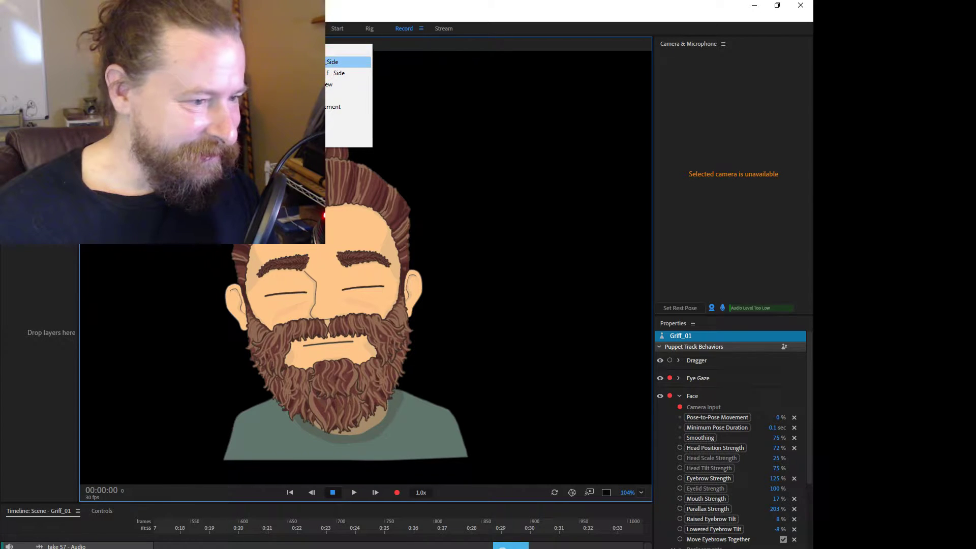
click(314, 62)
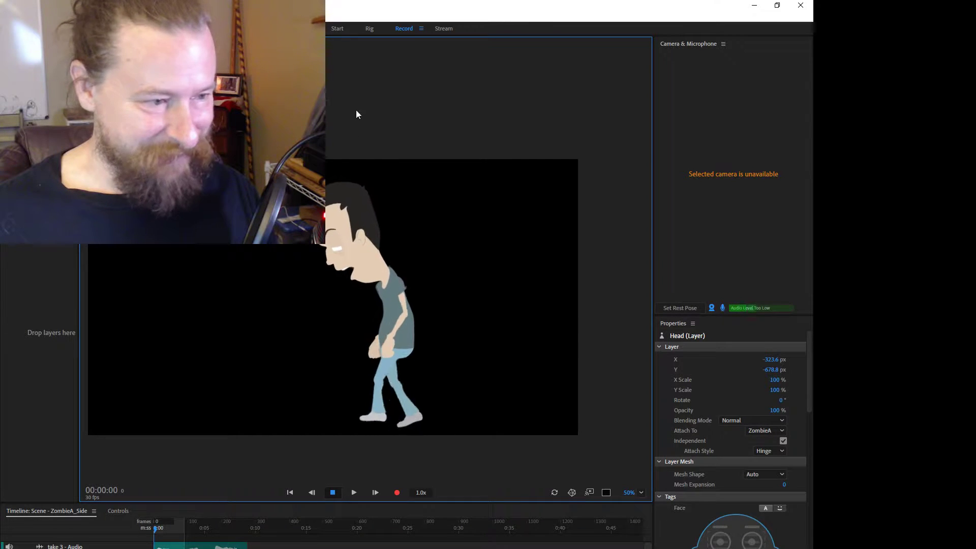
click(369, 28)
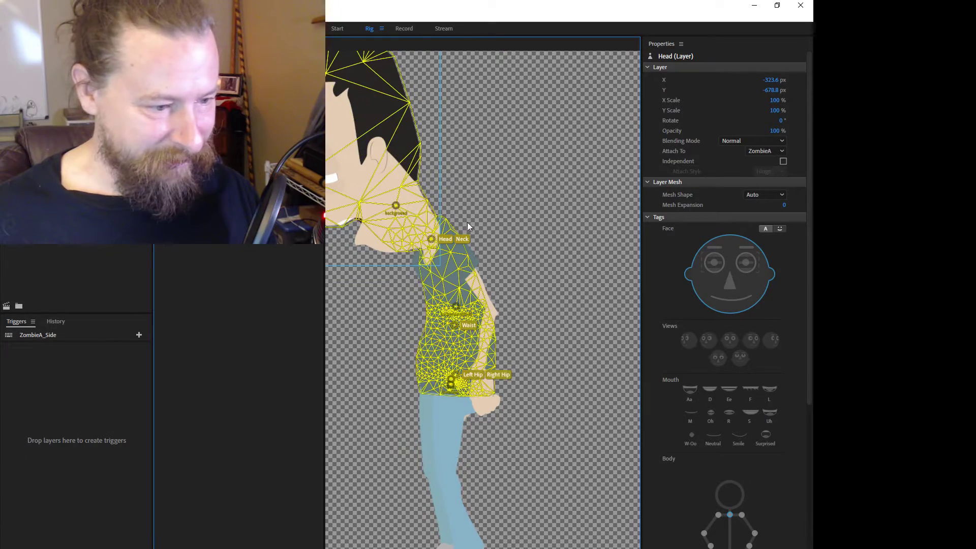
- Move the head's background handle down beside the Head/Neck handle and check the walk in the recording workspace
drag(384, 320, 417, 329)
scroll(416, 327, down, 4)
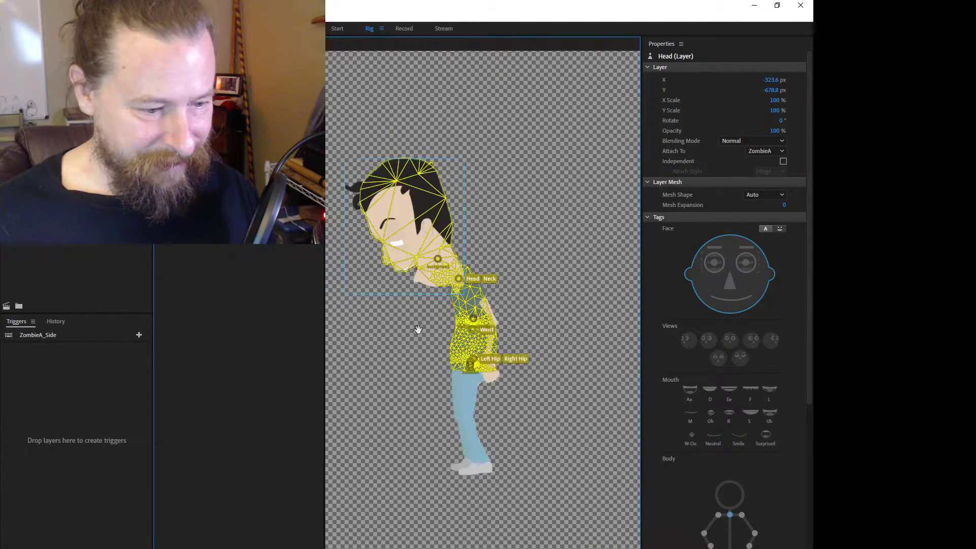
scroll(401, 334, up, 4)
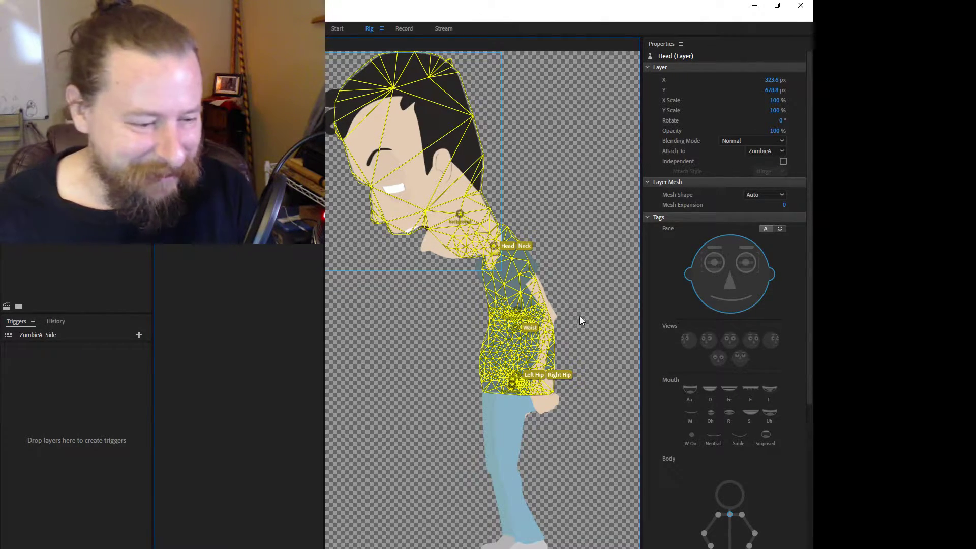
drag(582, 315, 556, 300)
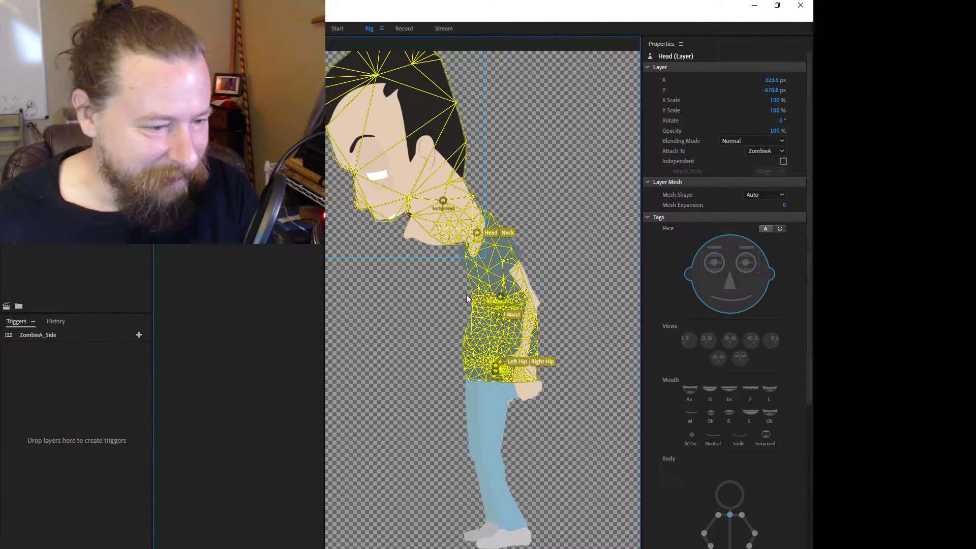
drag(427, 318, 435, 329)
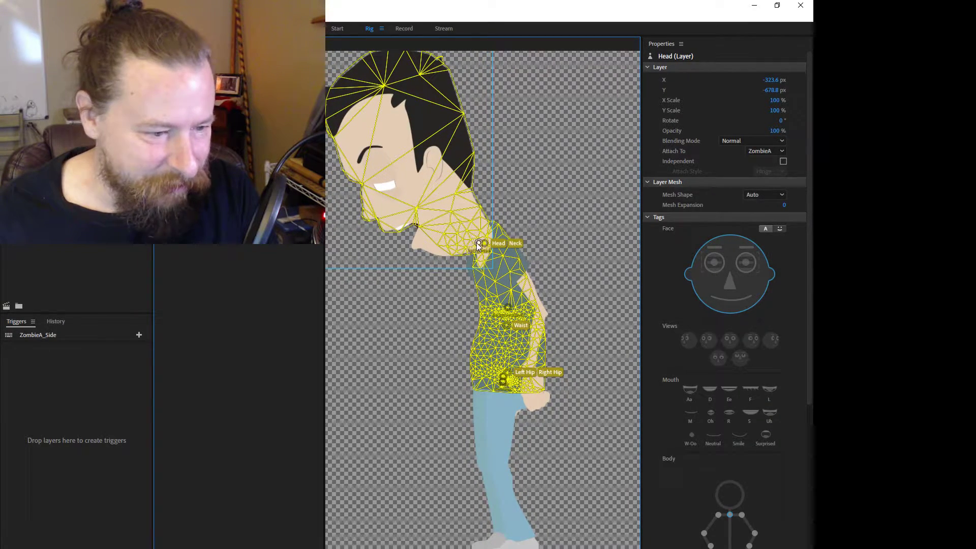
drag(471, 238, 478, 239)
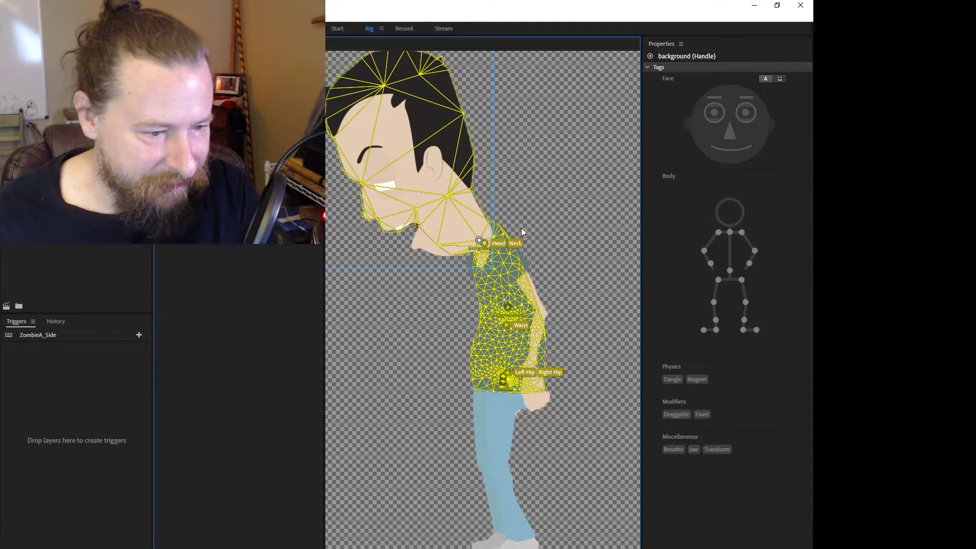
click(398, 28)
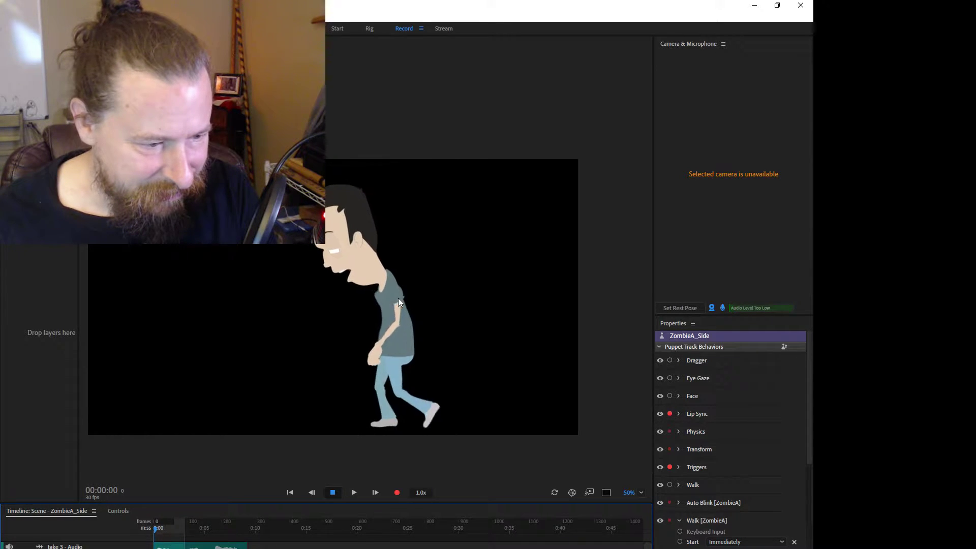
click(369, 28)
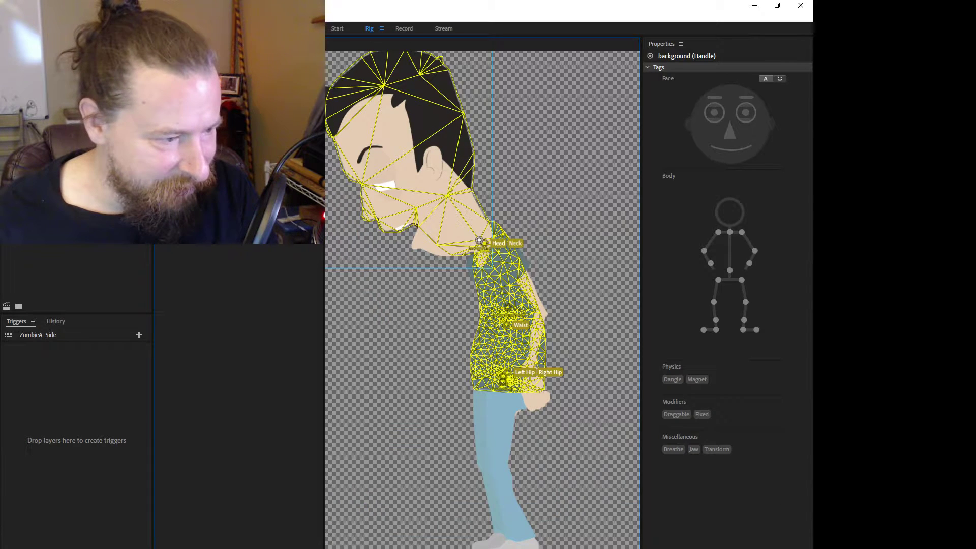
- Set the Head layer's Attach To option to Auto with Independent off, and adjust the background handle at the neck
click(218, 102)
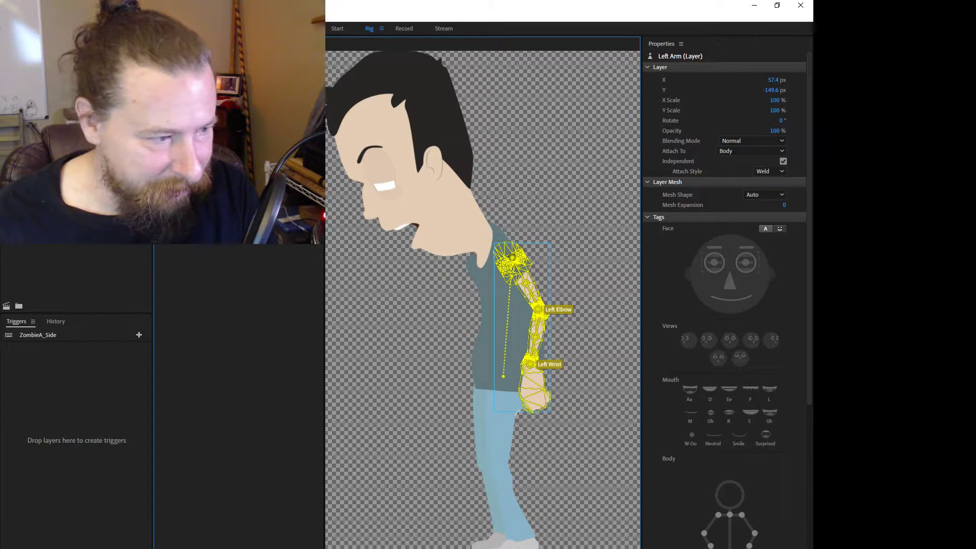
click(218, 87)
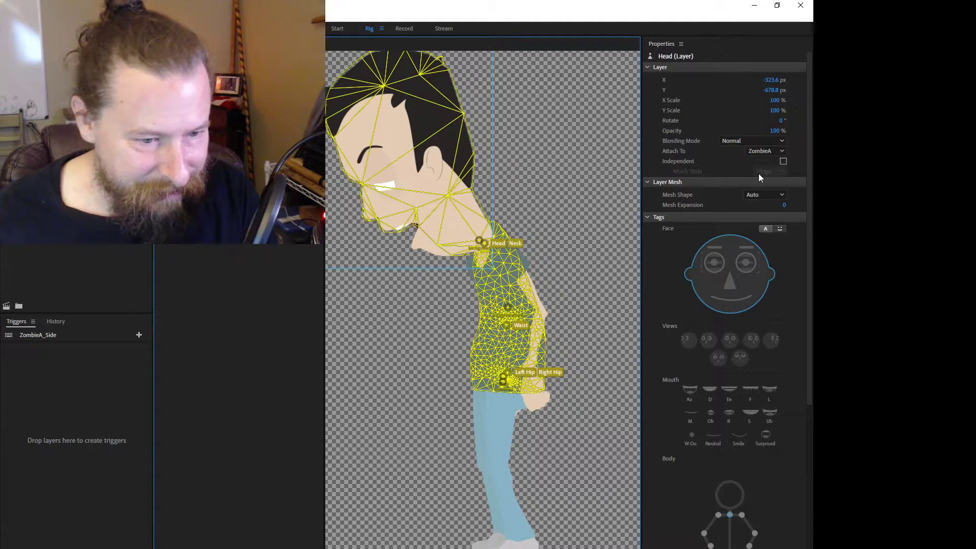
click(783, 161)
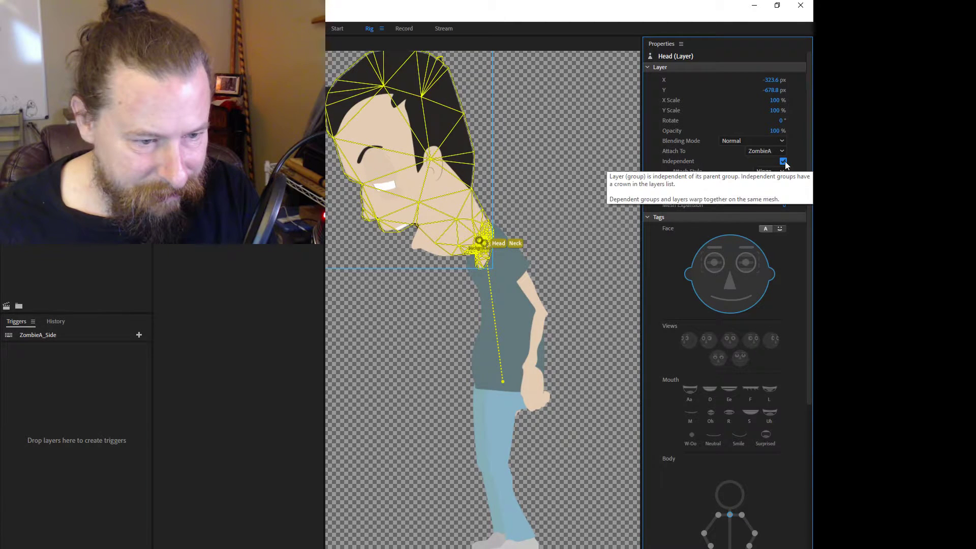
click(782, 162)
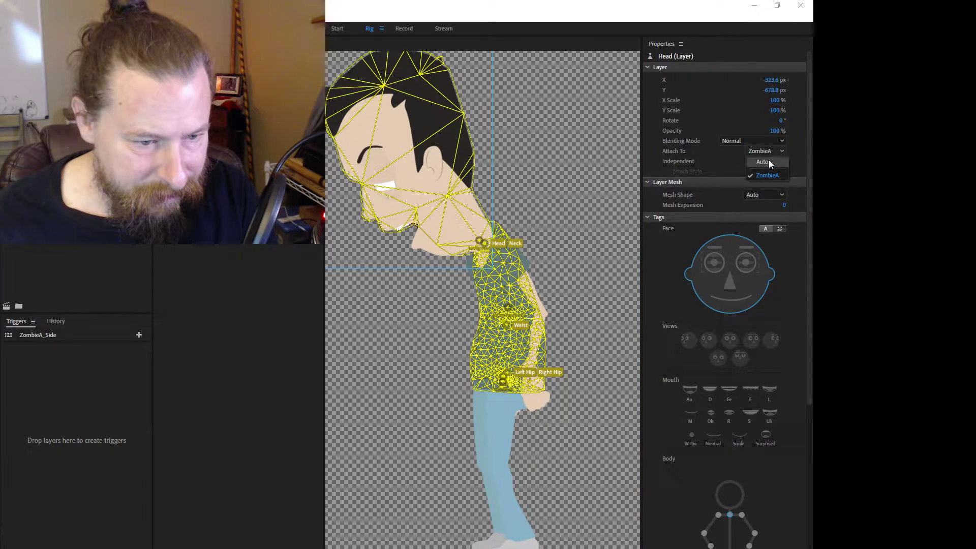
click(480, 240)
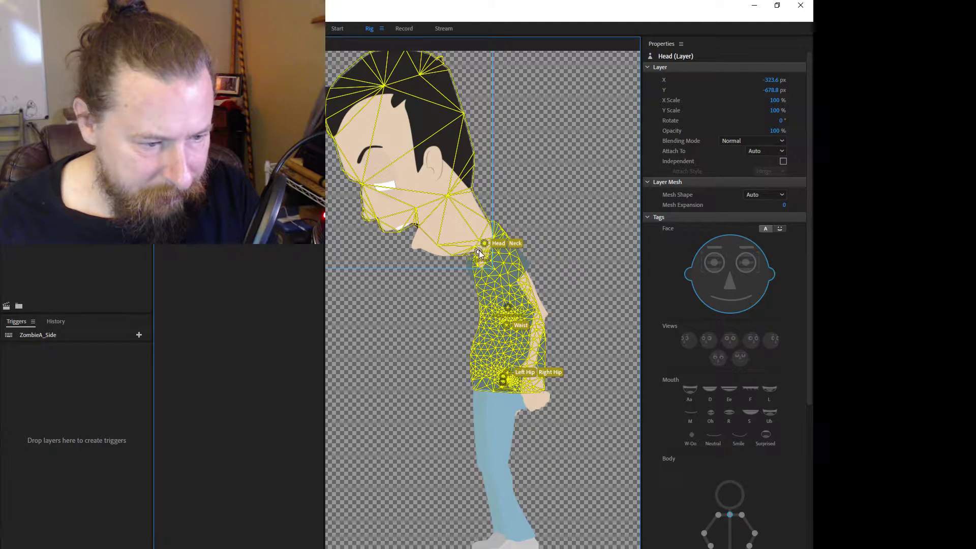
click(458, 199)
click(456, 196)
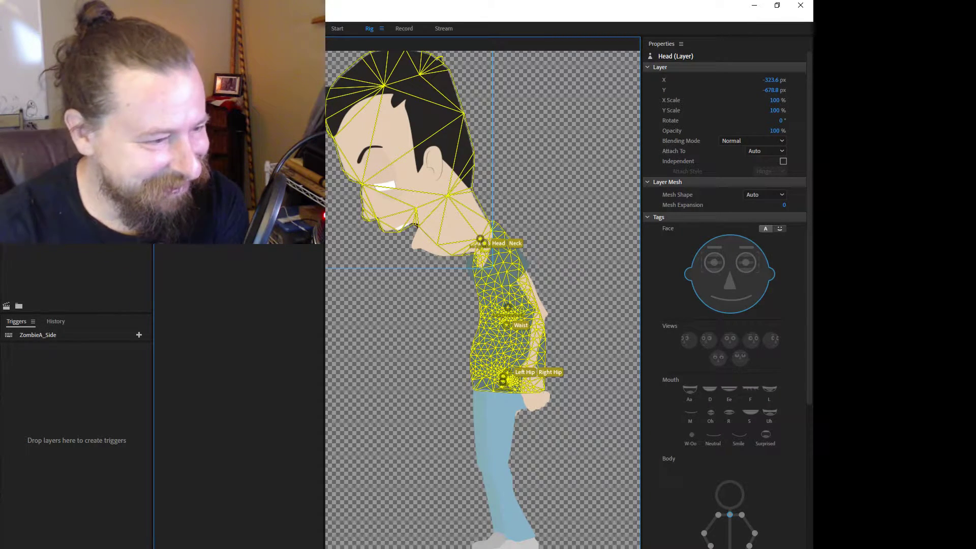
- Preview the ZombieA_Side walk in the recording workspace and return to rigging
click(404, 28)
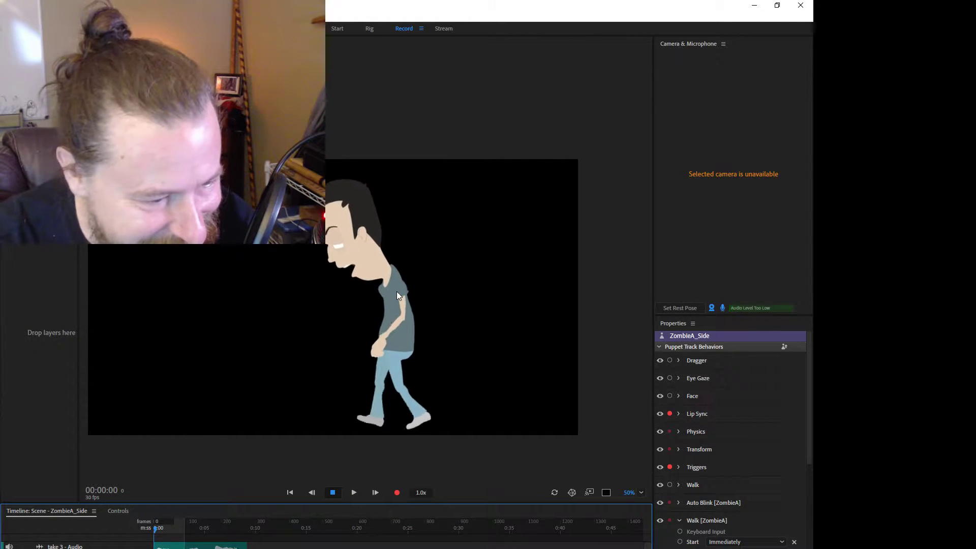
click(381, 344)
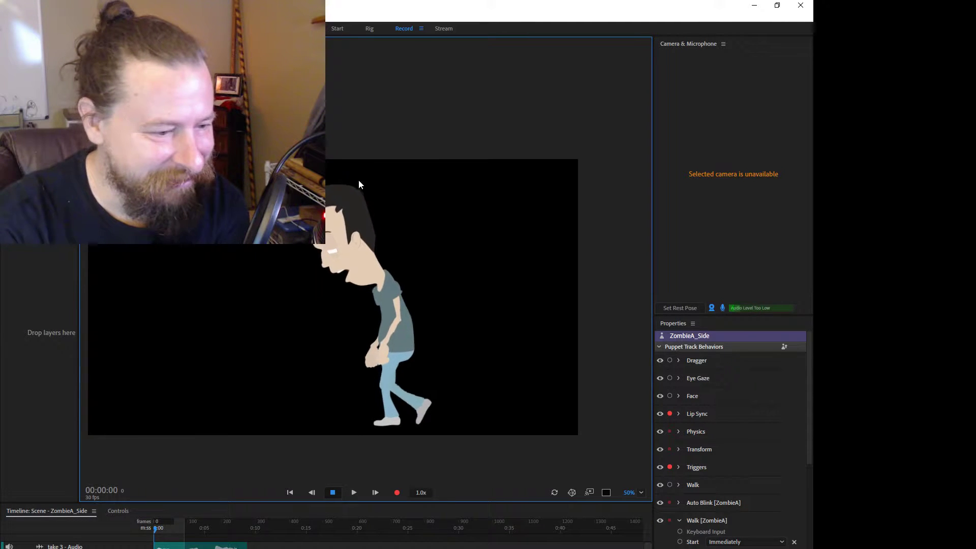
click(368, 29)
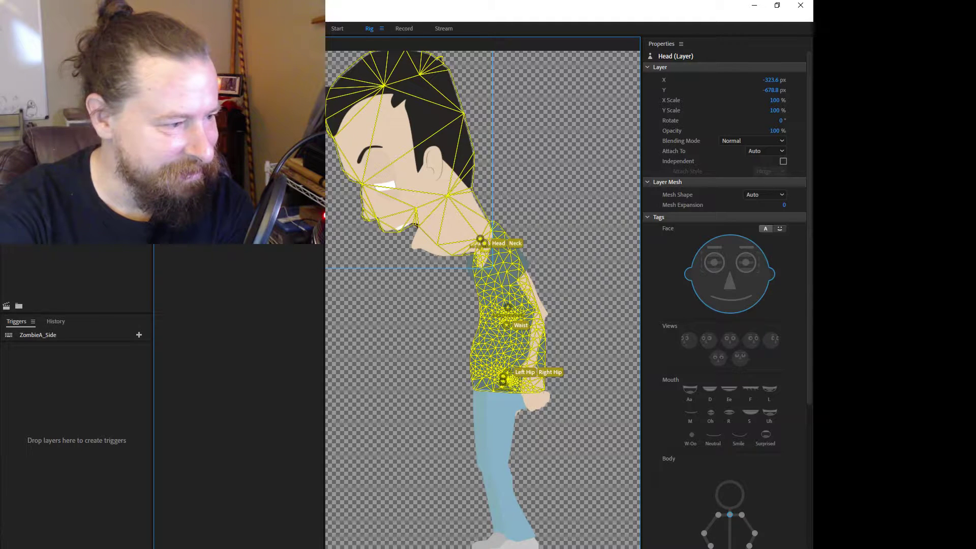
- Open the Walkbot puppet for rigging and inspect the attachment settings of its Head and Body layers
double_click(45, 143)
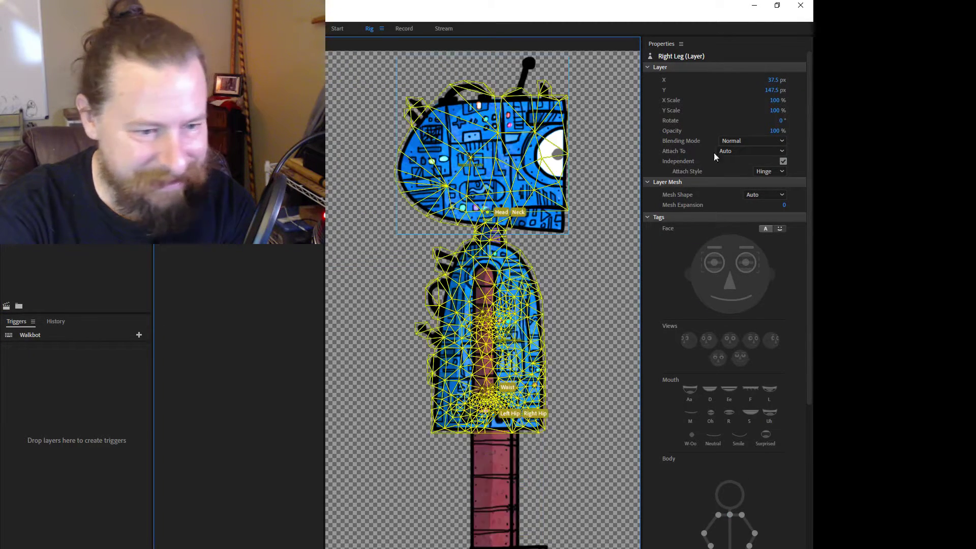
click(774, 152)
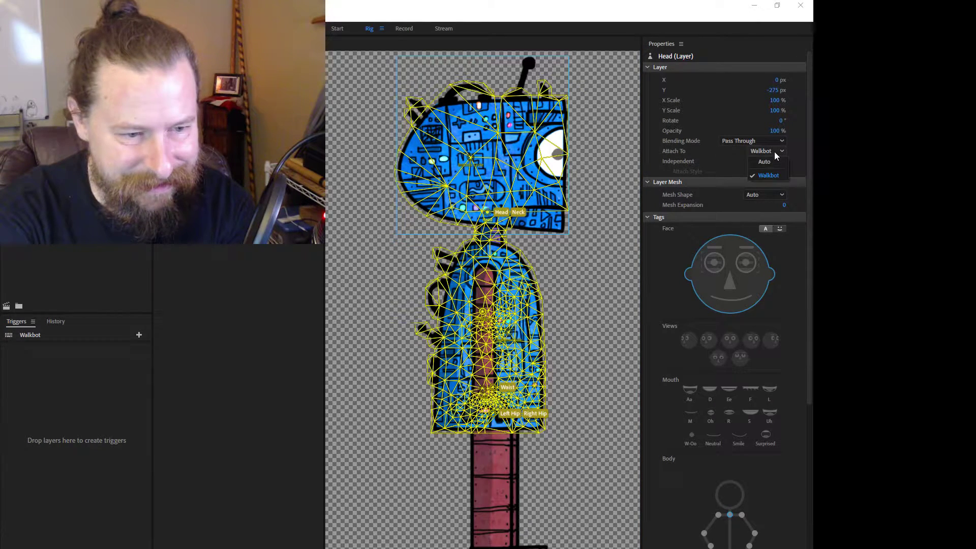
click(774, 152)
click(204, 91)
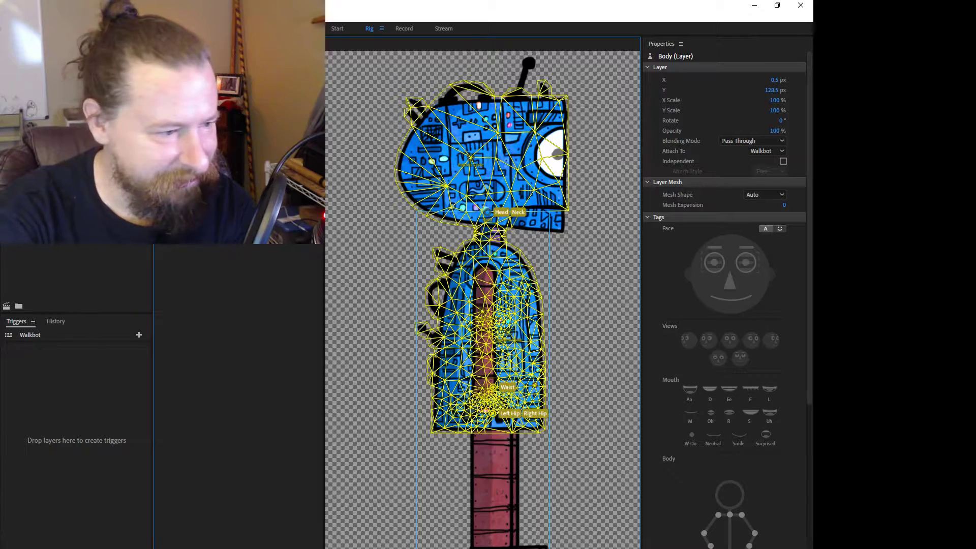
- Check the Walkbot's Right Eyebrow and Head attachments, and set the ZombieA_Side Head layer's Attach To option to ZombieA
click(203, 122)
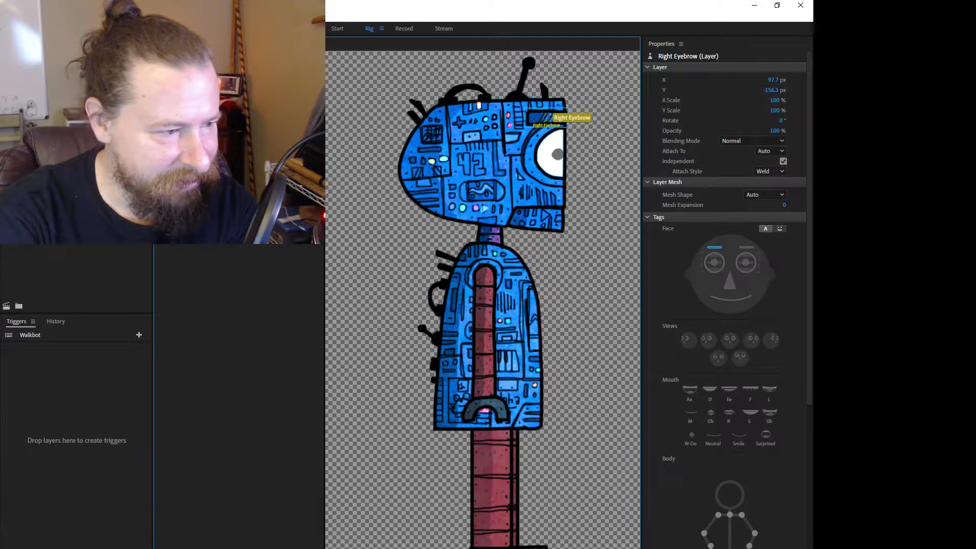
click(203, 91)
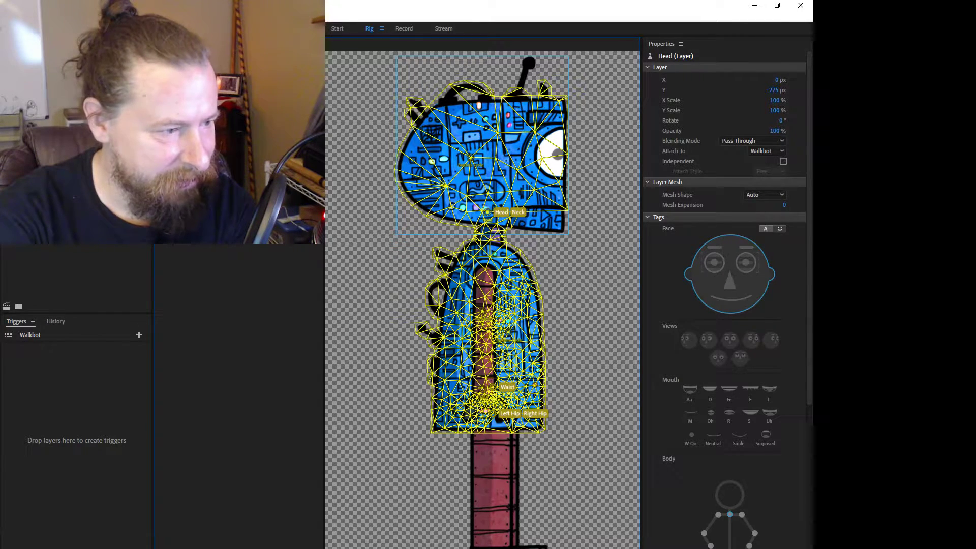
double_click(51, 101)
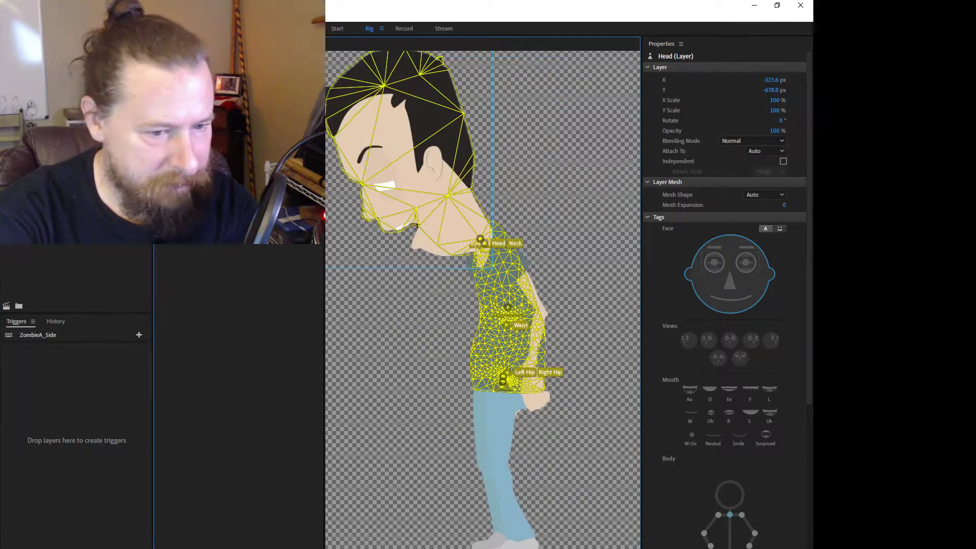
click(775, 151)
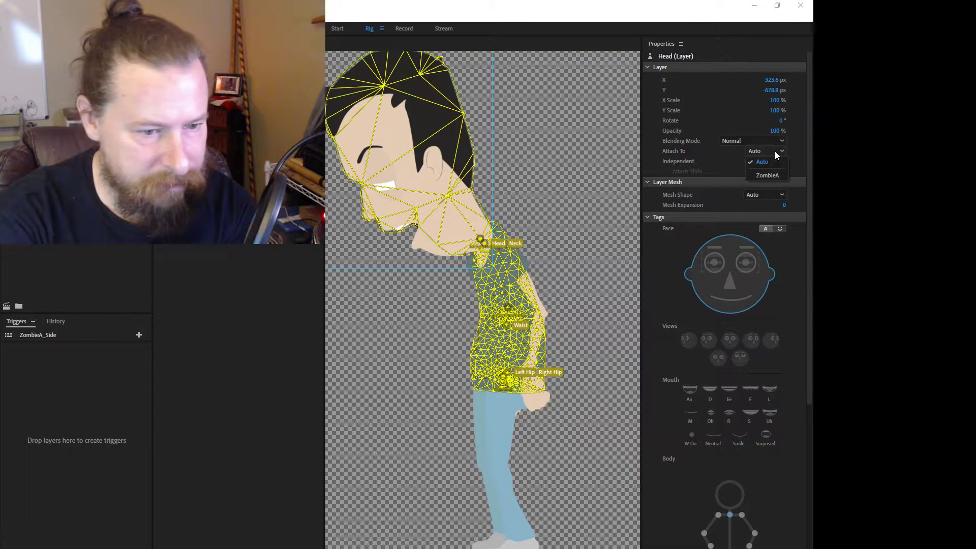
click(770, 174)
- Inspect the attachment settings of the ZombieA_Side Body, Left Eyebrow and head background layers
click(554, 137)
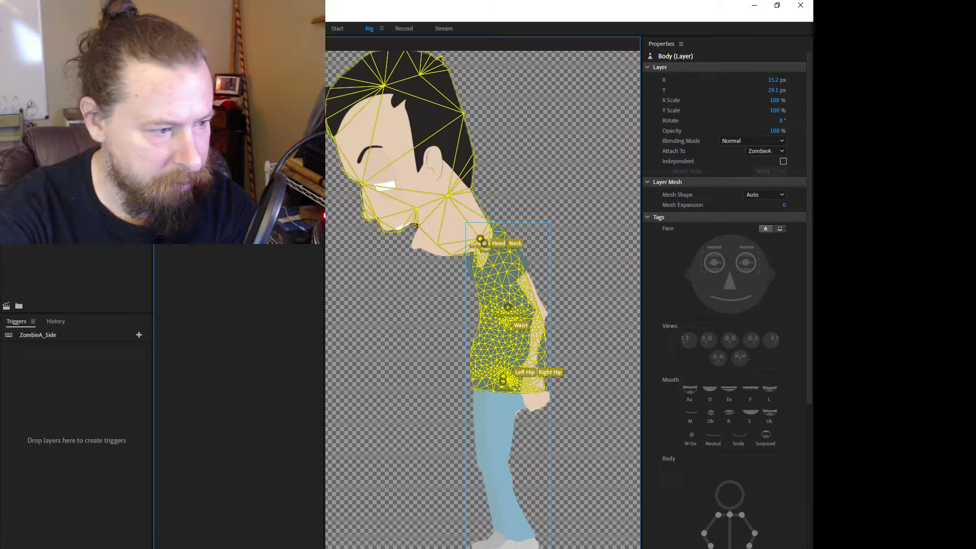
click(218, 102)
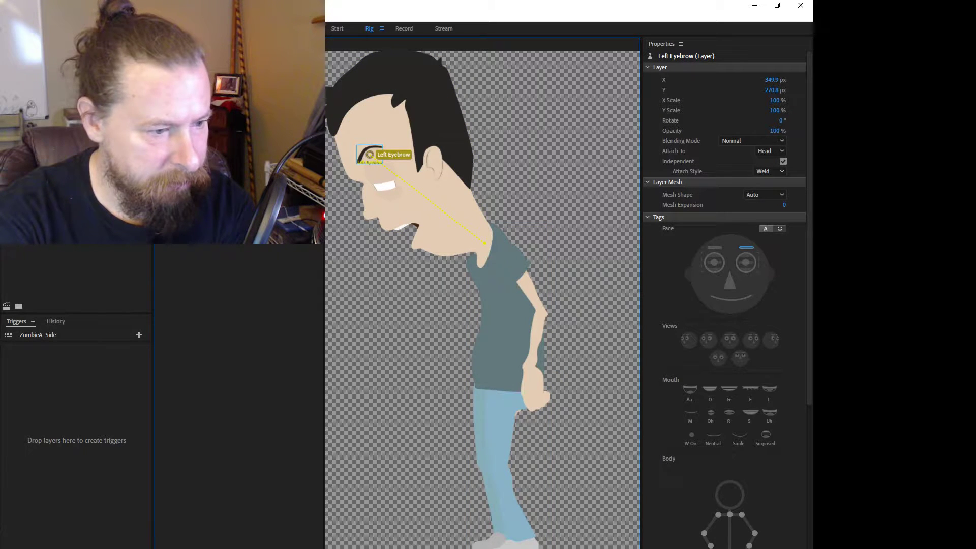
click(218, 142)
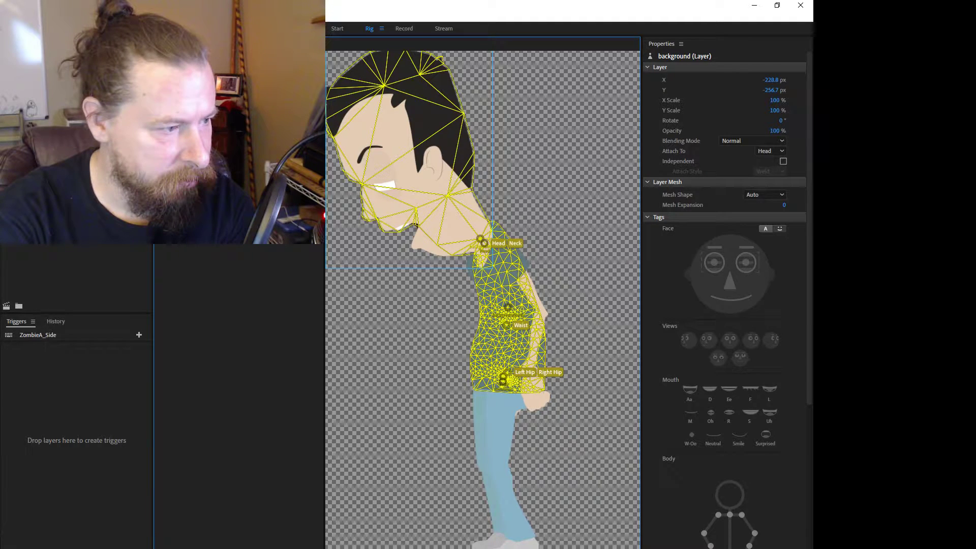
- Reopen the Walkbot puppet and compare the tags and layer settings of its Head and Body layers
double_click(46, 112)
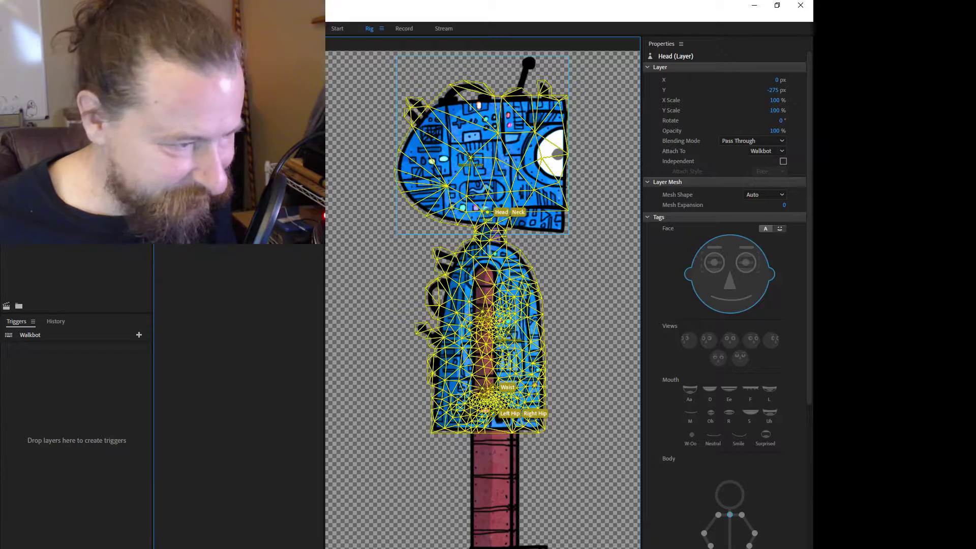
scroll(675, 339, down, 5)
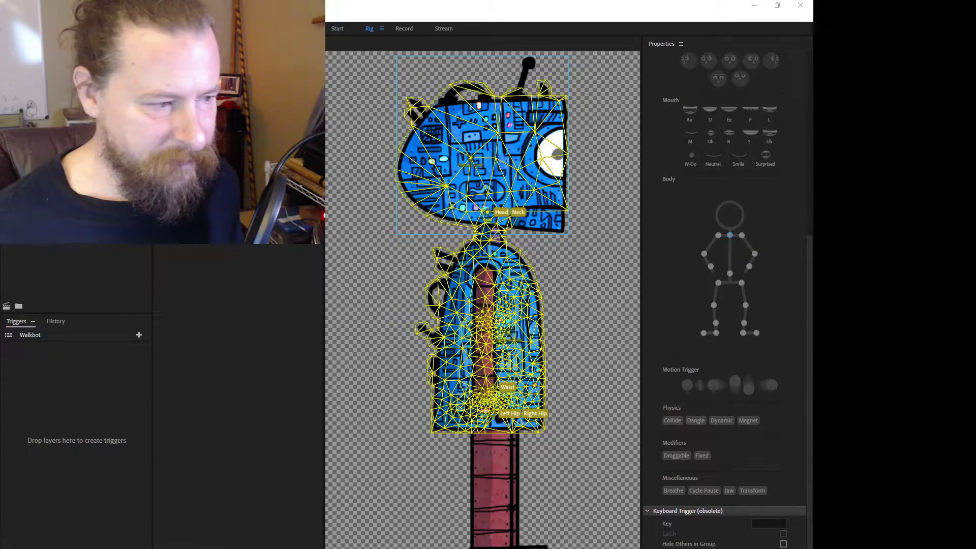
click(264, 143)
click(214, 102)
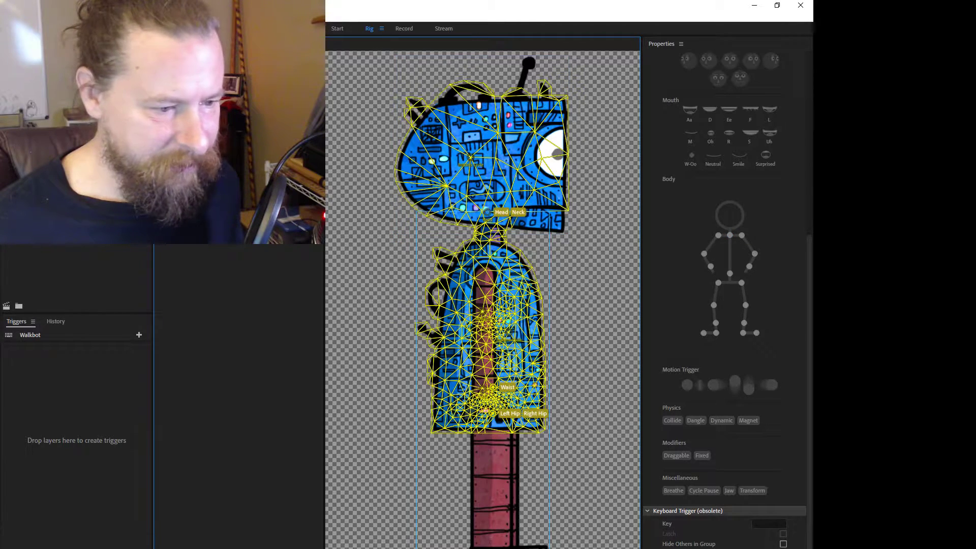
click(213, 92)
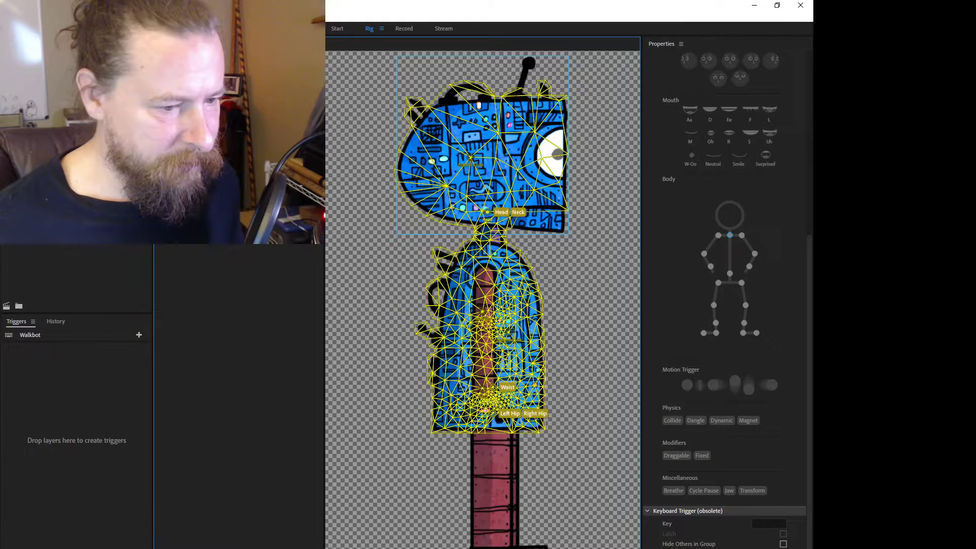
click(213, 102)
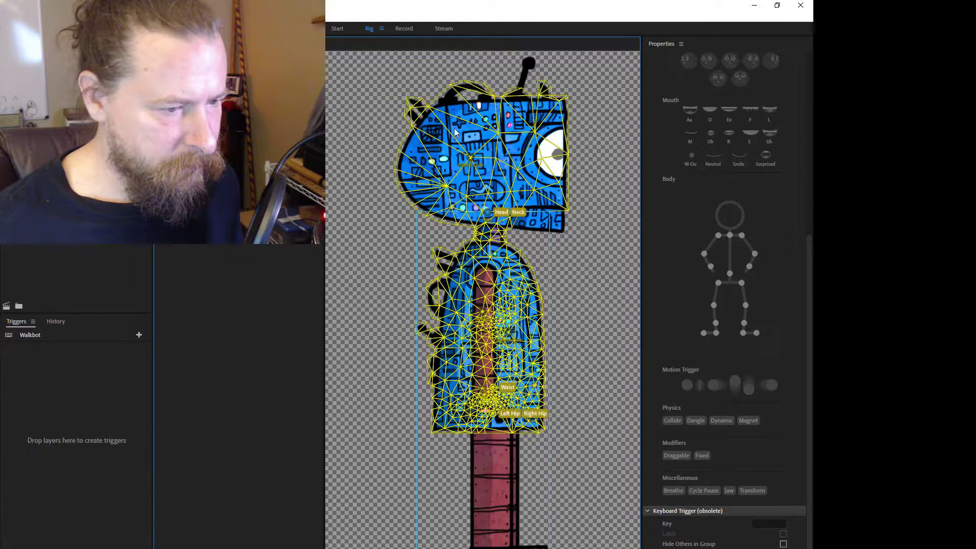
click(415, 147)
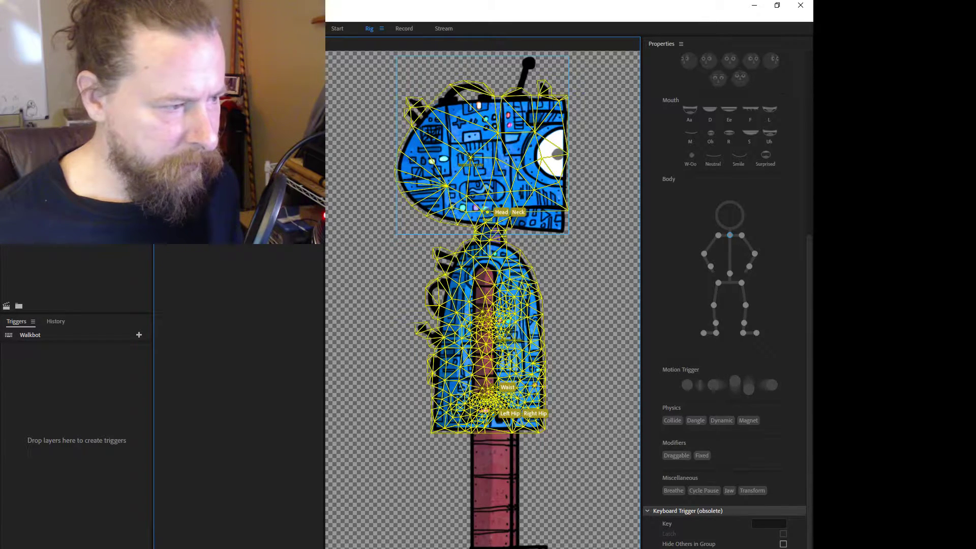
click(51, 132)
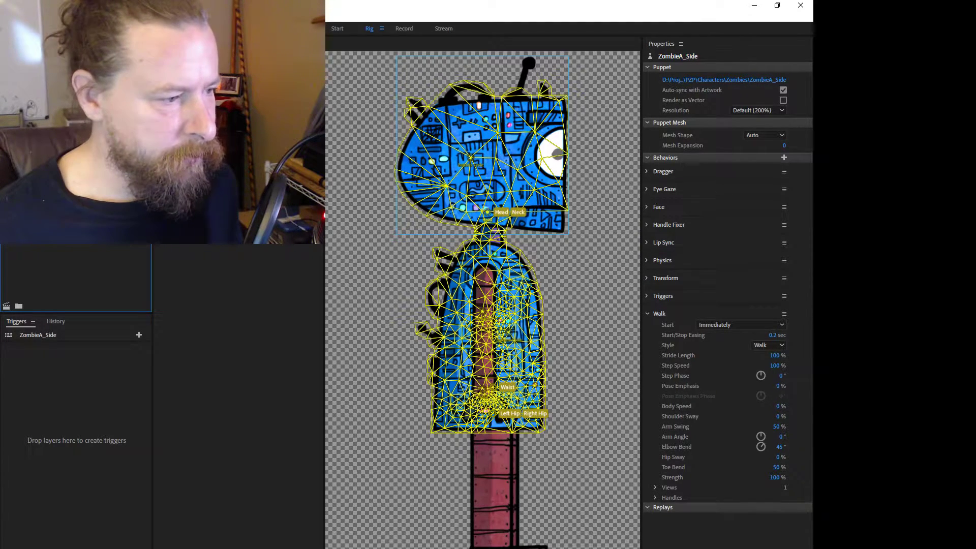
click(229, 127)
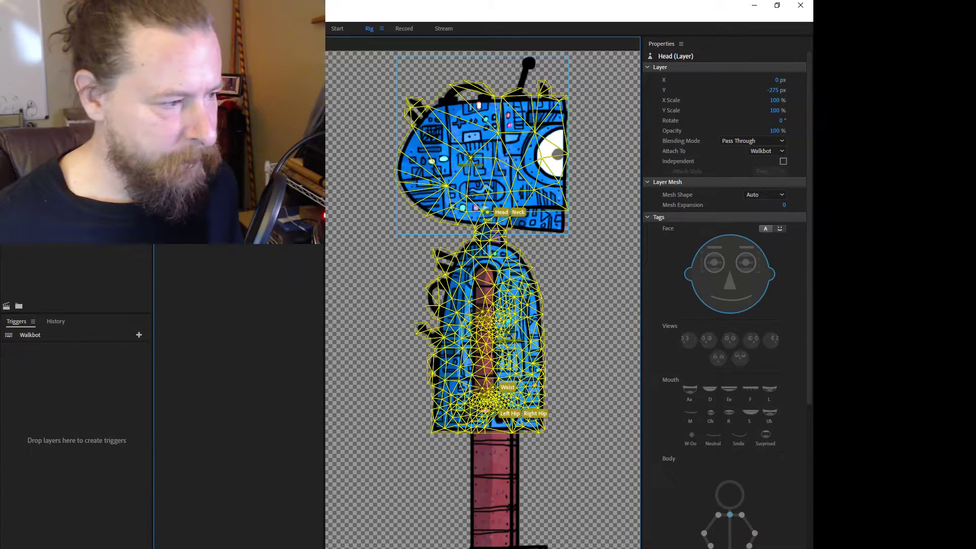
- Return to the ZombieA_Side rig and review the attachment settings of its arm, BackgroundBody and leg layers
double_click(51, 132)
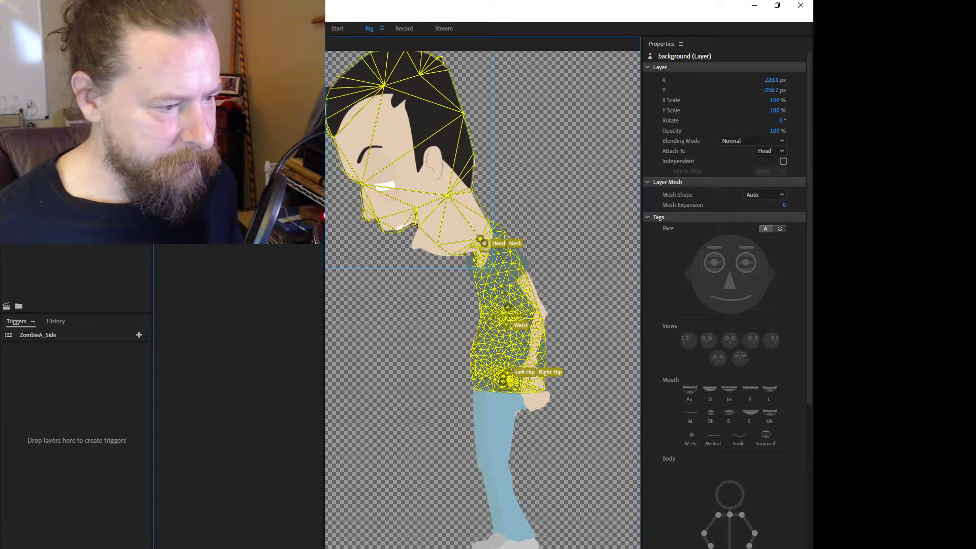
click(218, 122)
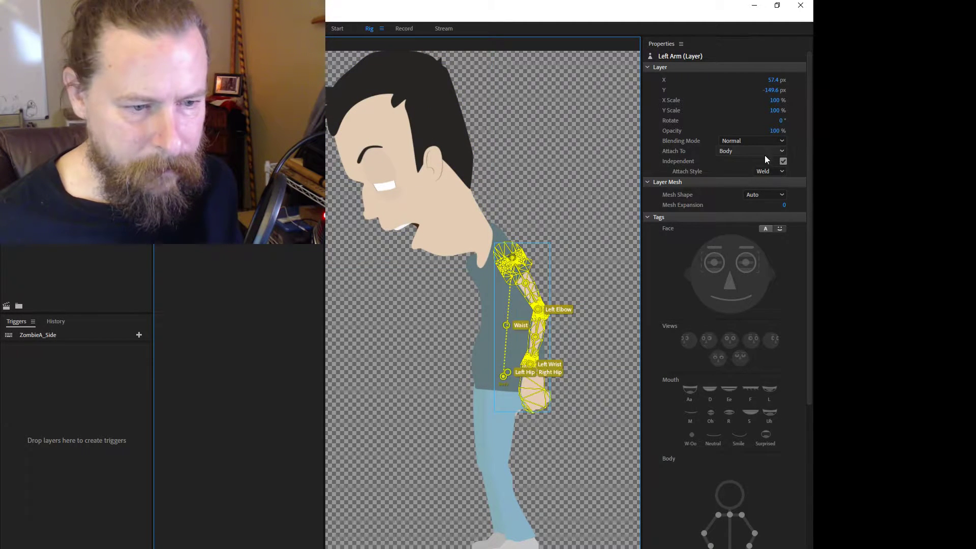
click(219, 142)
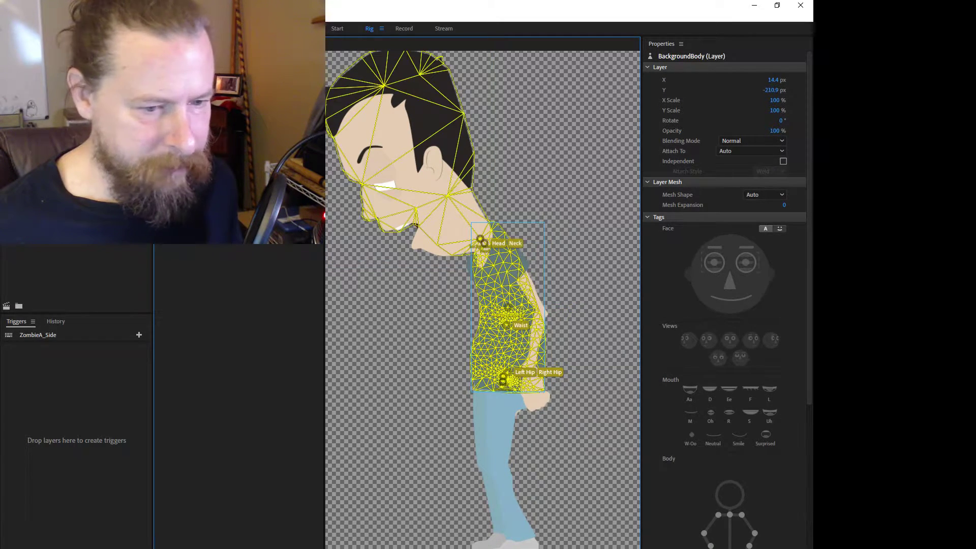
click(218, 152)
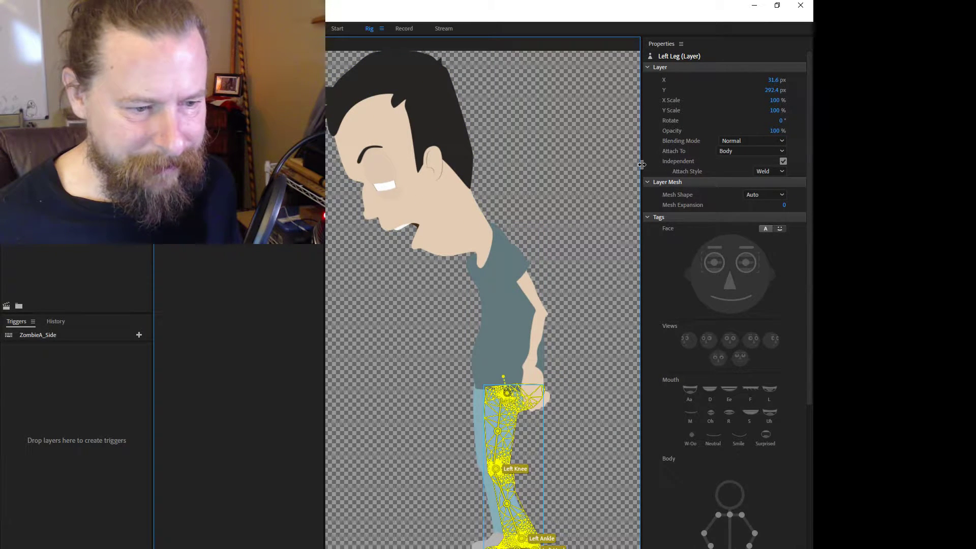
drag(642, 164, 615, 165)
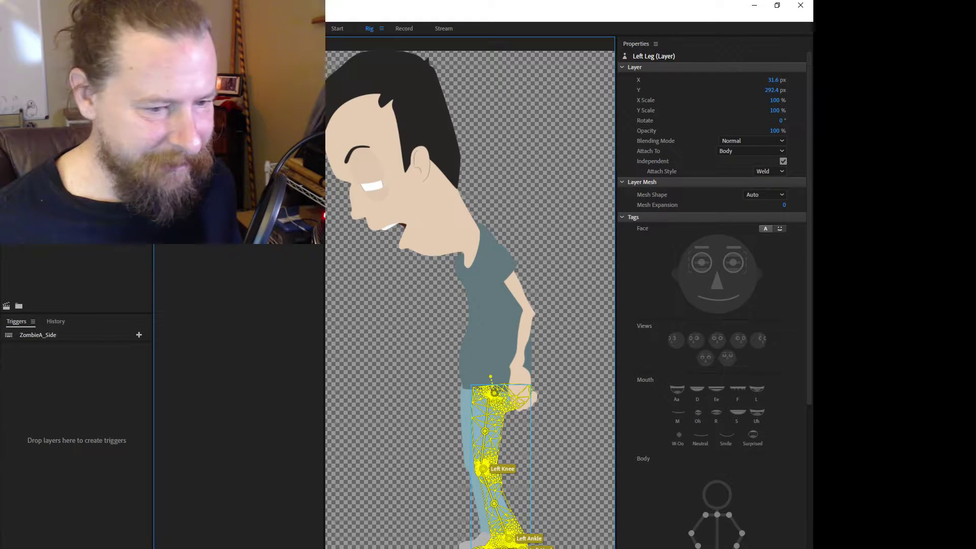
click(218, 162)
click(219, 172)
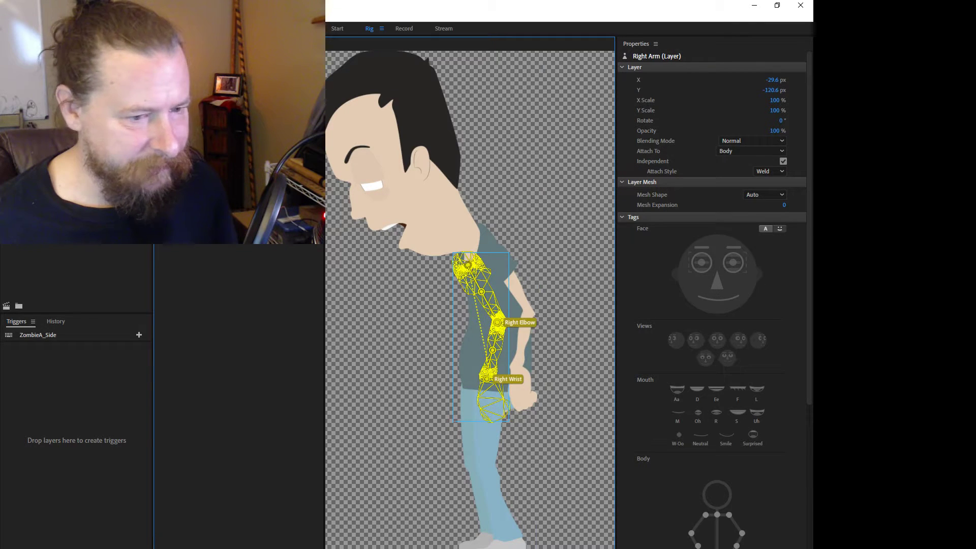
- Recheck the zombie's Head layer attachment, preview the walk in the recording workspace, and return to rigging
click(218, 102)
click(219, 112)
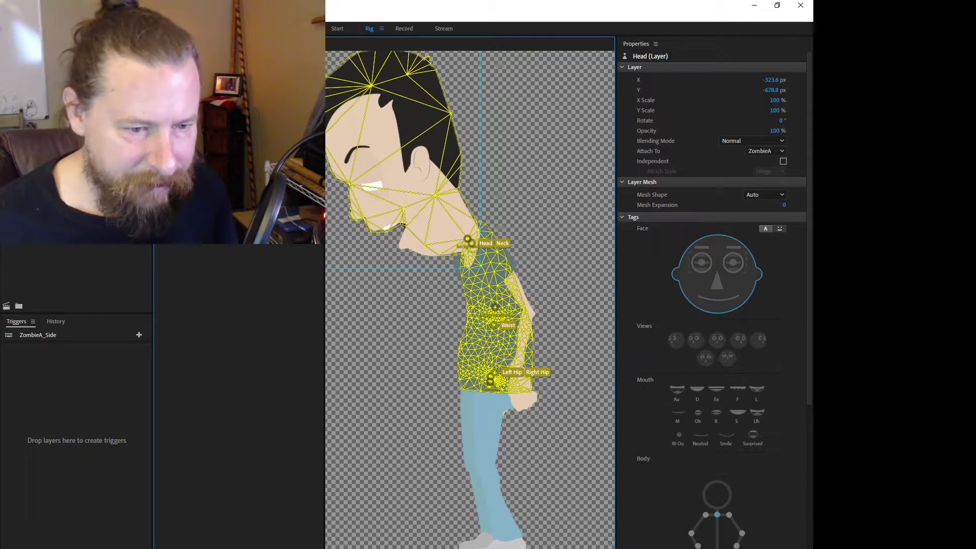
click(403, 29)
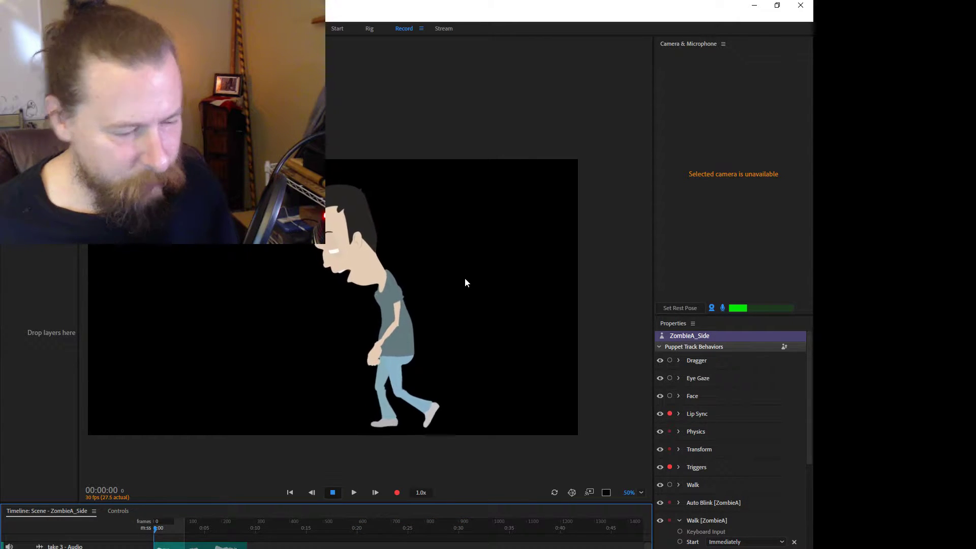
click(369, 28)
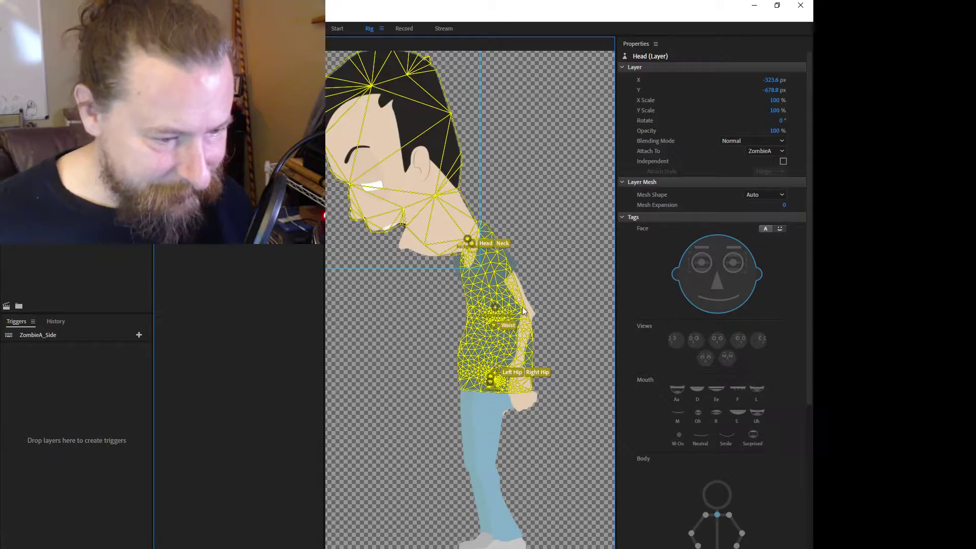
- Move the BackgroundBody and Waist handles down the torso to sit close to the Left Hip and Right Hip handles
scroll(523, 302, up, 5)
click(396, 325)
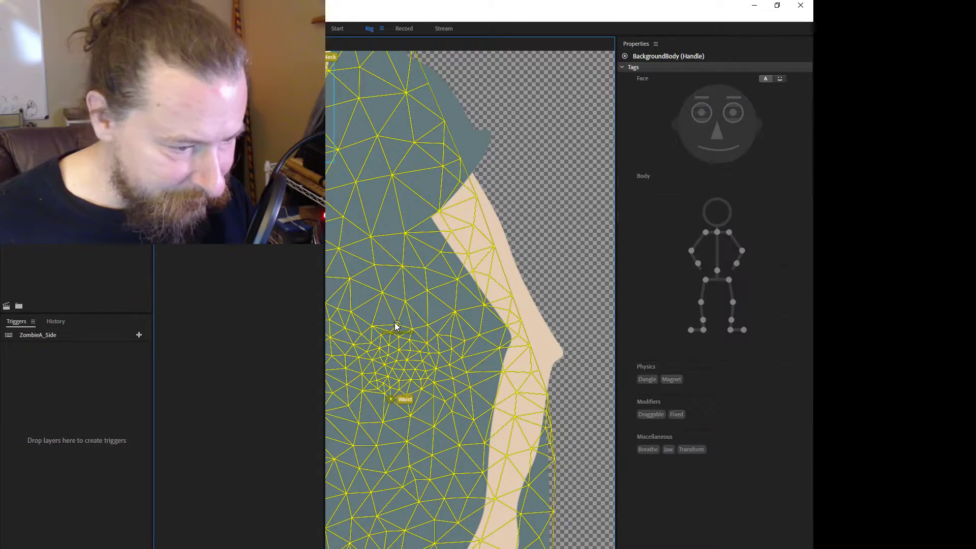
scroll(397, 450, down, 4)
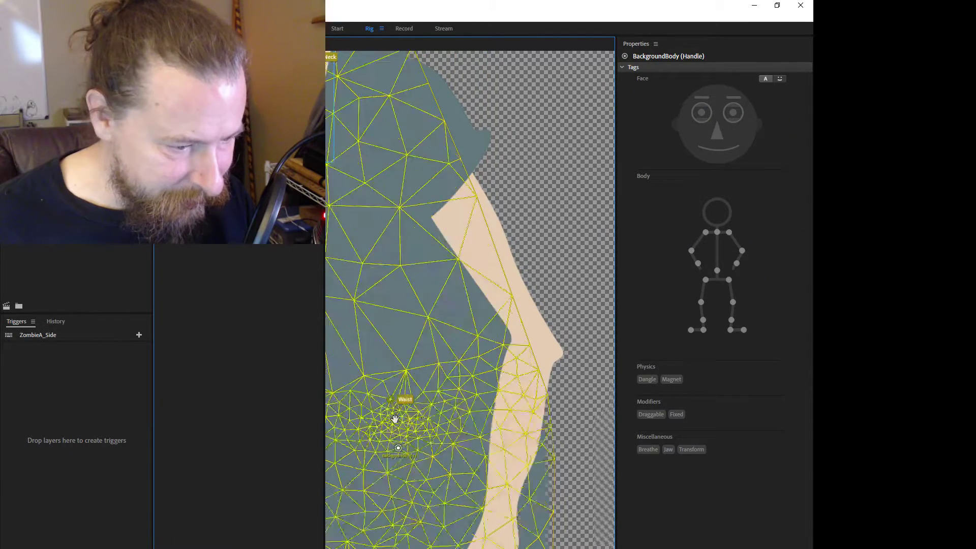
scroll(399, 429, up, 3)
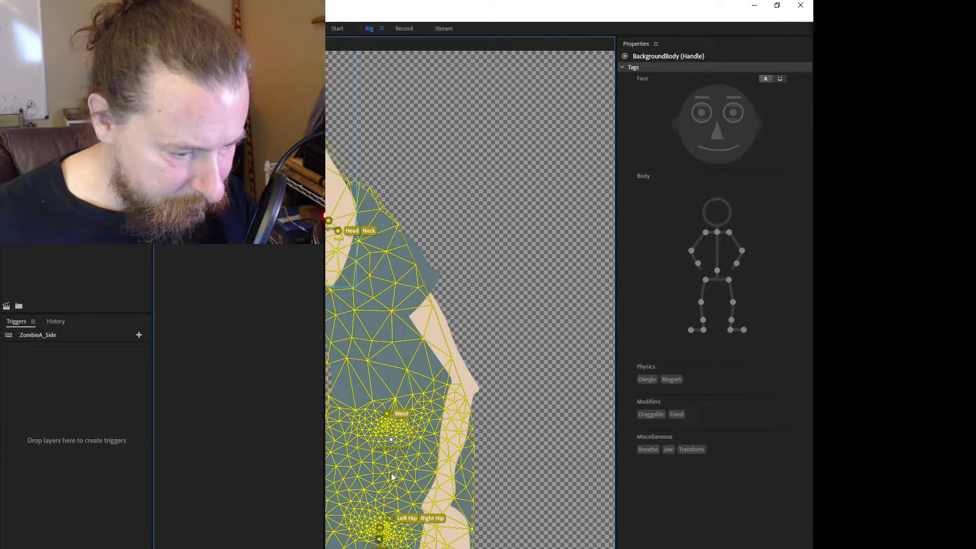
drag(392, 474, 435, 379)
drag(434, 345, 417, 417)
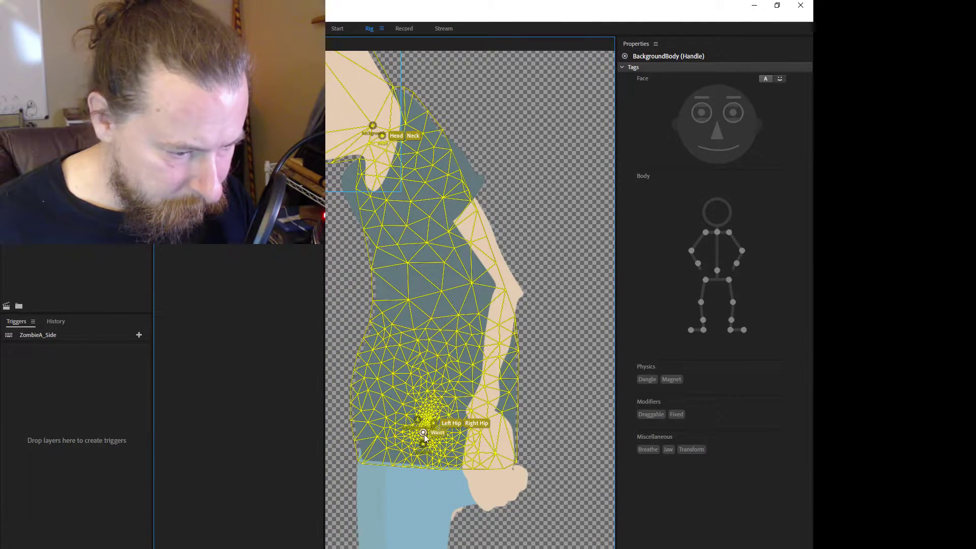
click(423, 432)
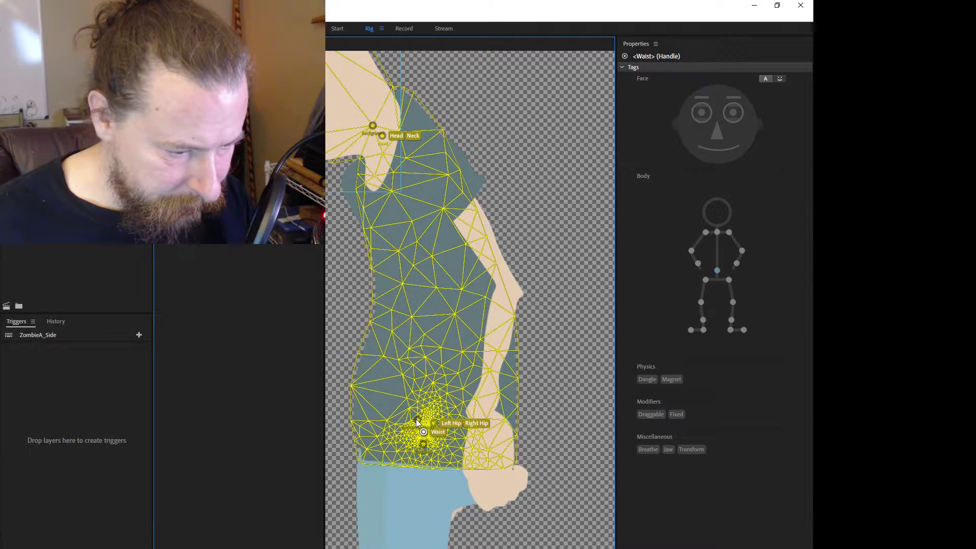
click(423, 432)
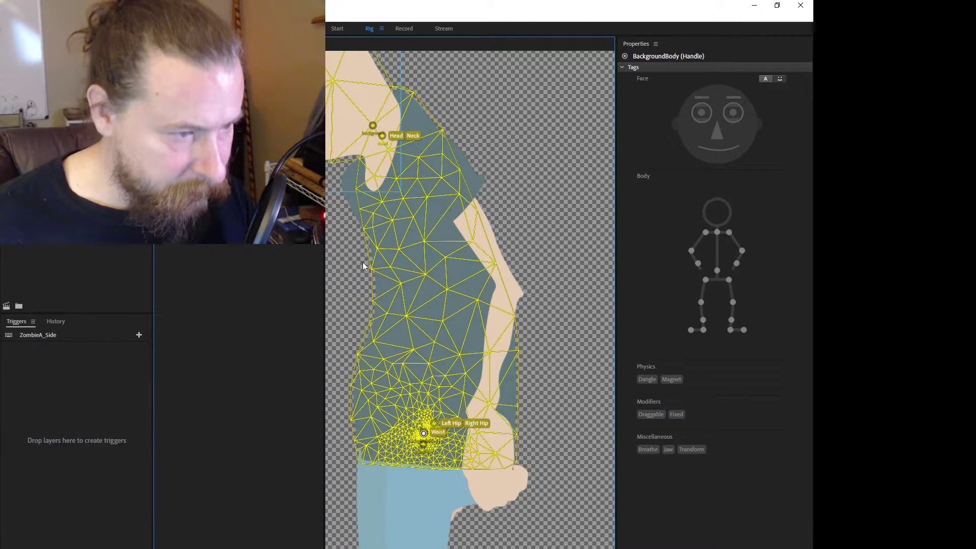
- Preview the zombie's walk in the recording workspace, showing its mesh briefly and hiding it again
click(405, 29)
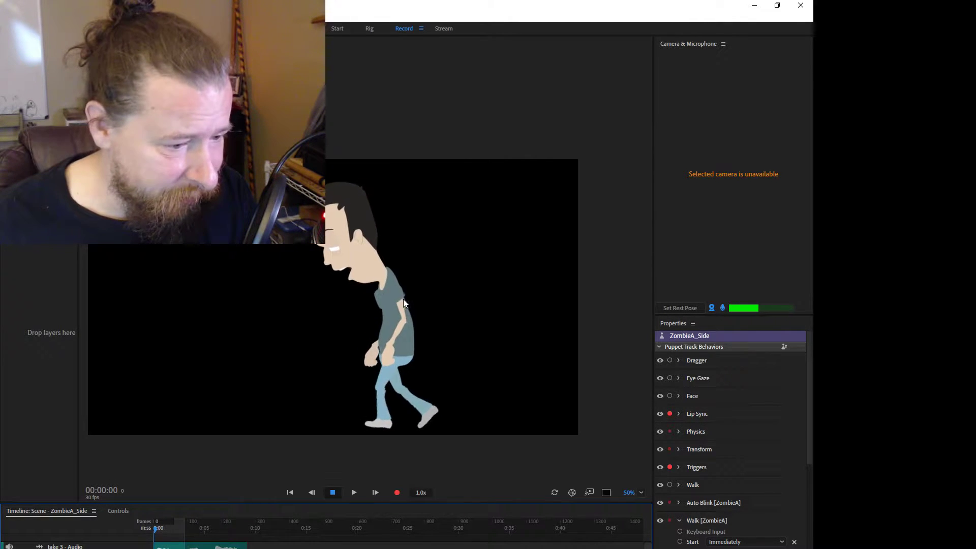
click(571, 493)
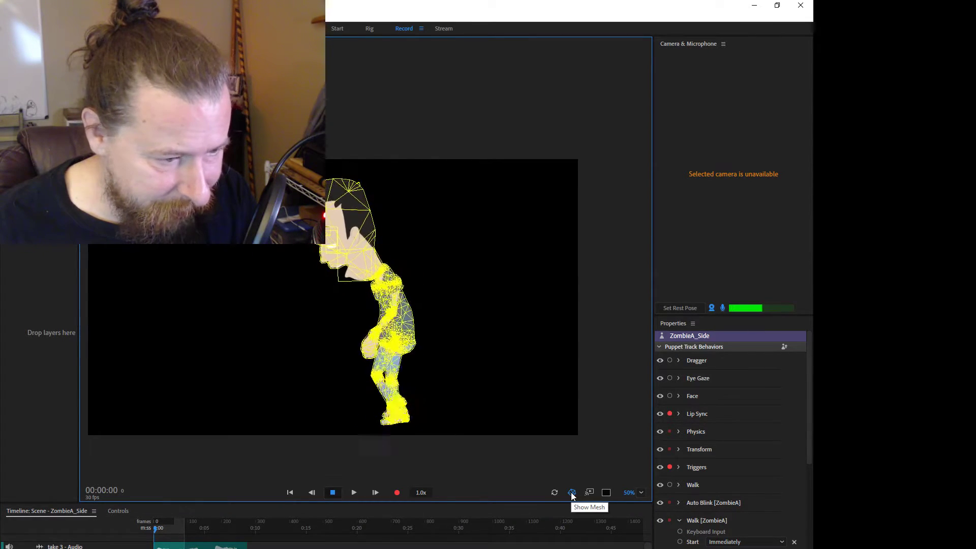
click(571, 492)
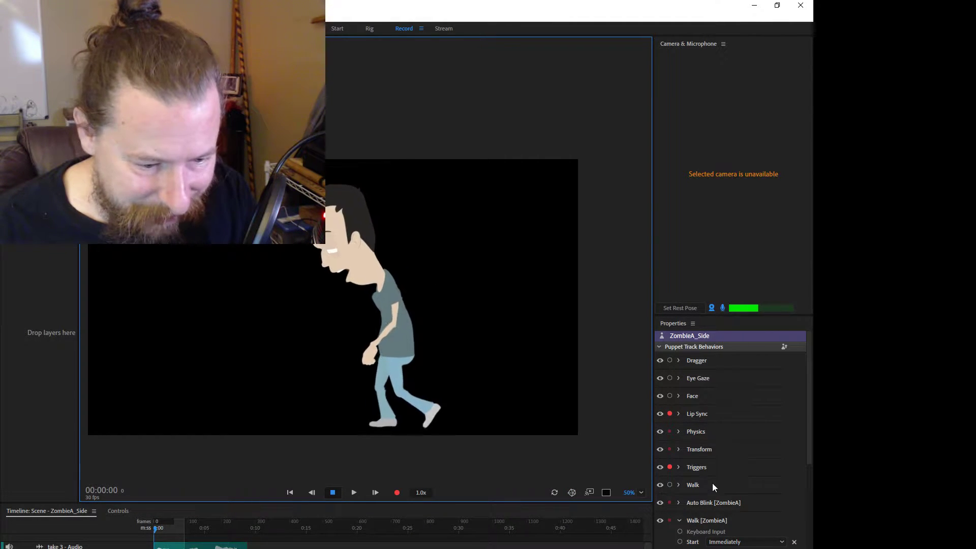
- Try the Prance and Sneak styles on the zombie's Walk behavior and set the style back to Walk
click(679, 486)
click(679, 486)
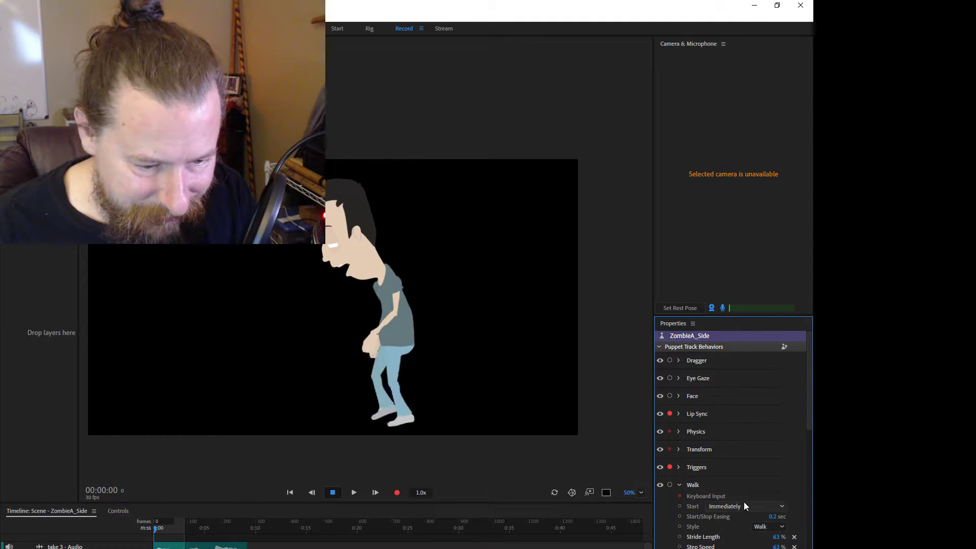
scroll(743, 502, down, 3)
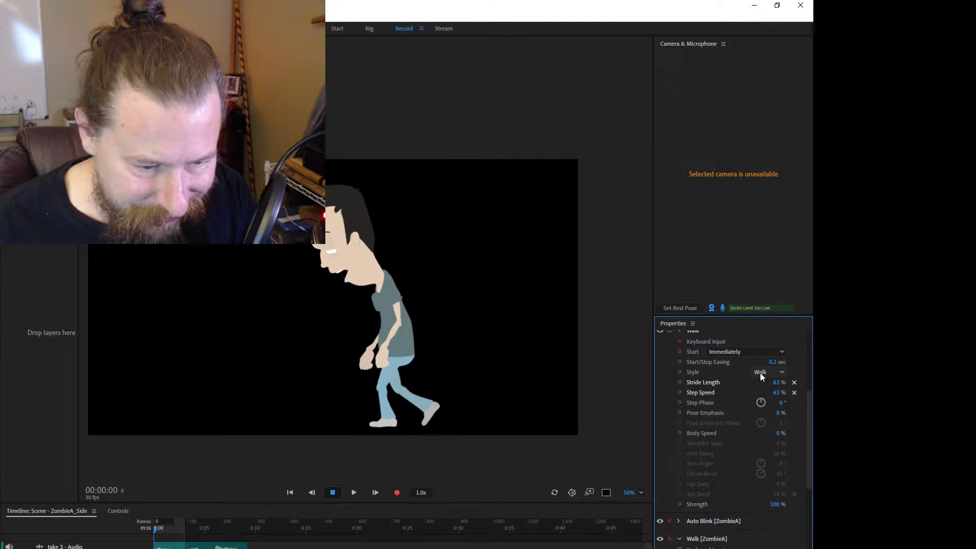
click(760, 373)
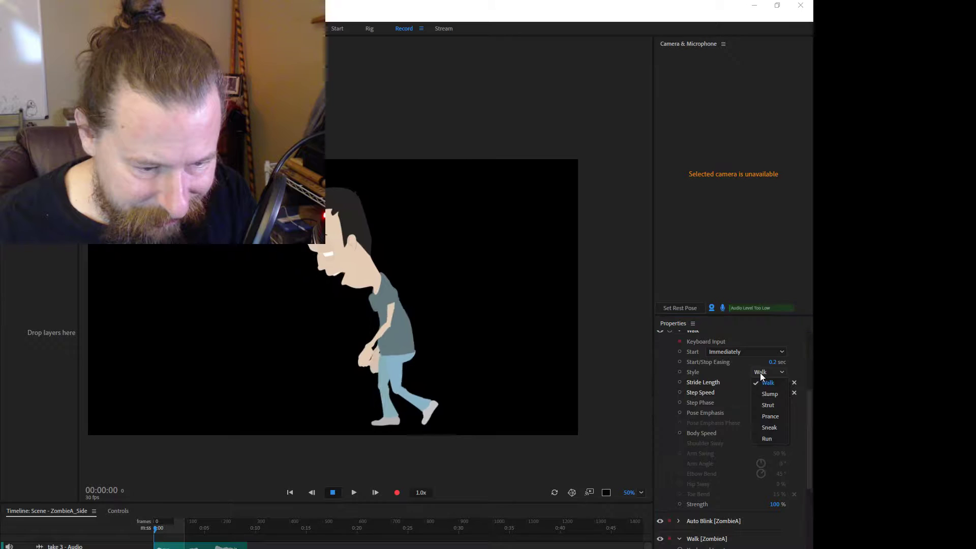
click(770, 417)
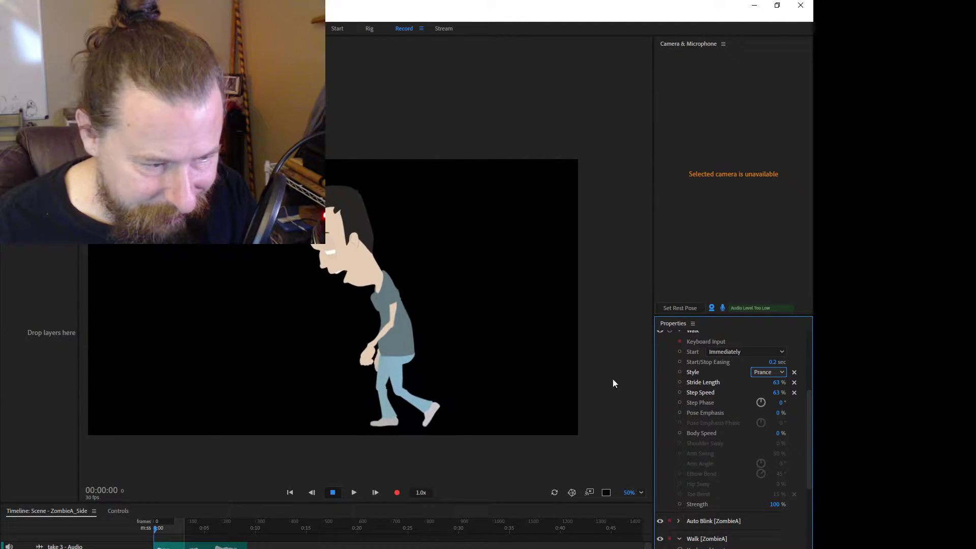
click(765, 372)
click(769, 427)
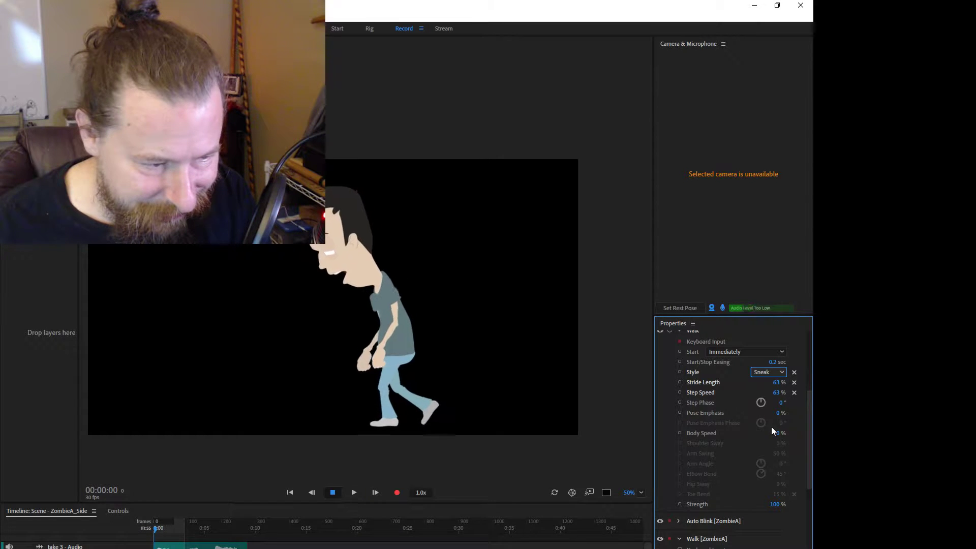
click(773, 372)
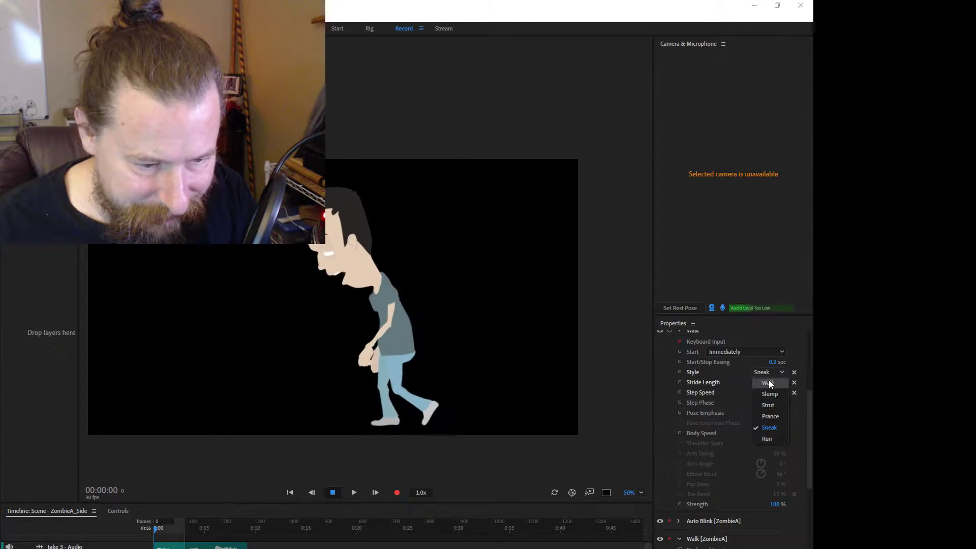
click(768, 380)
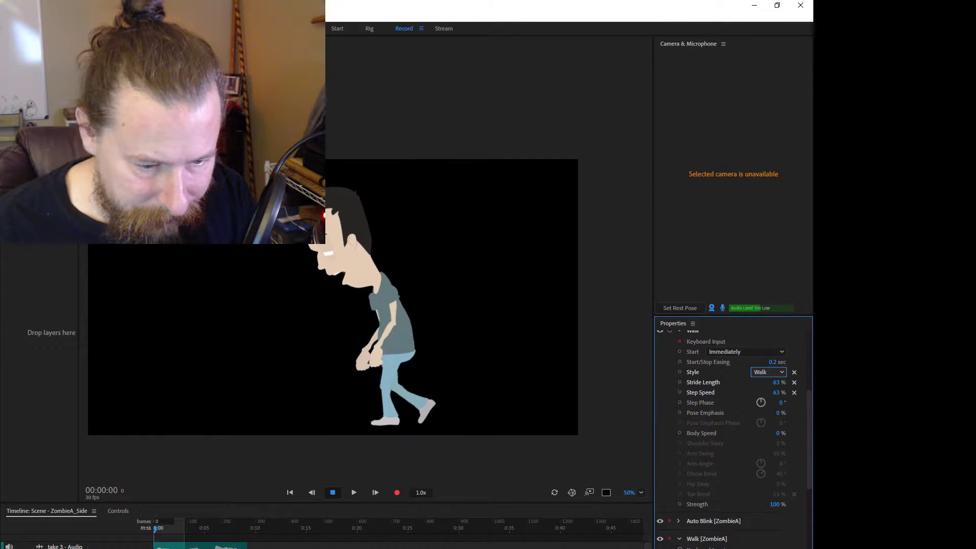
- Capture the Walk behavior's settings, from Keyboard Input down to Strength, as a new snip in Snipping Tool and minimize it
key(alt+Tab)
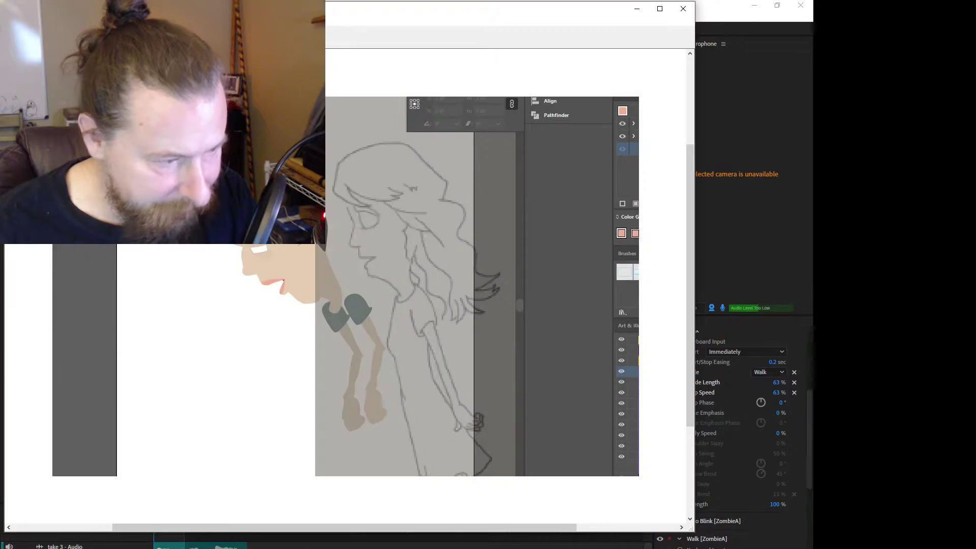
click(20, 37)
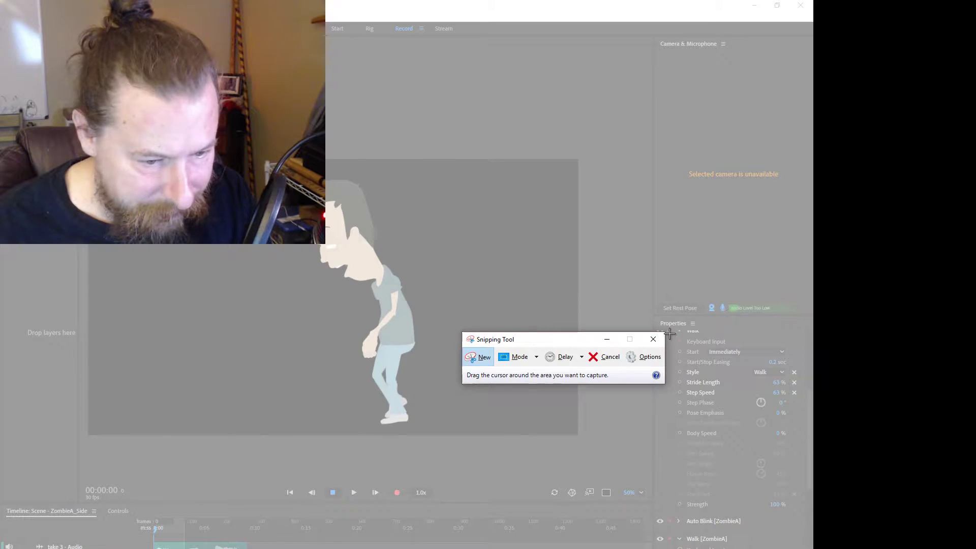
drag(669, 332, 803, 514)
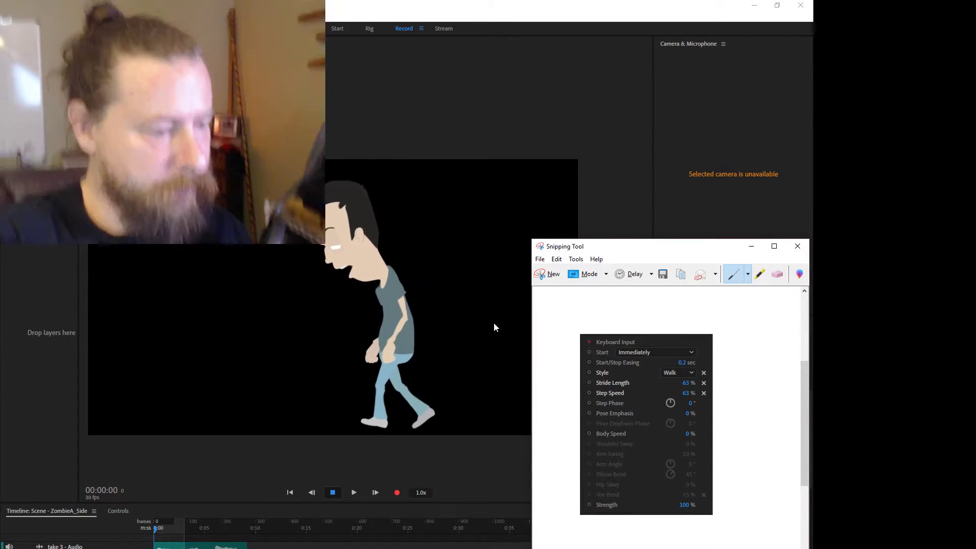
click(751, 246)
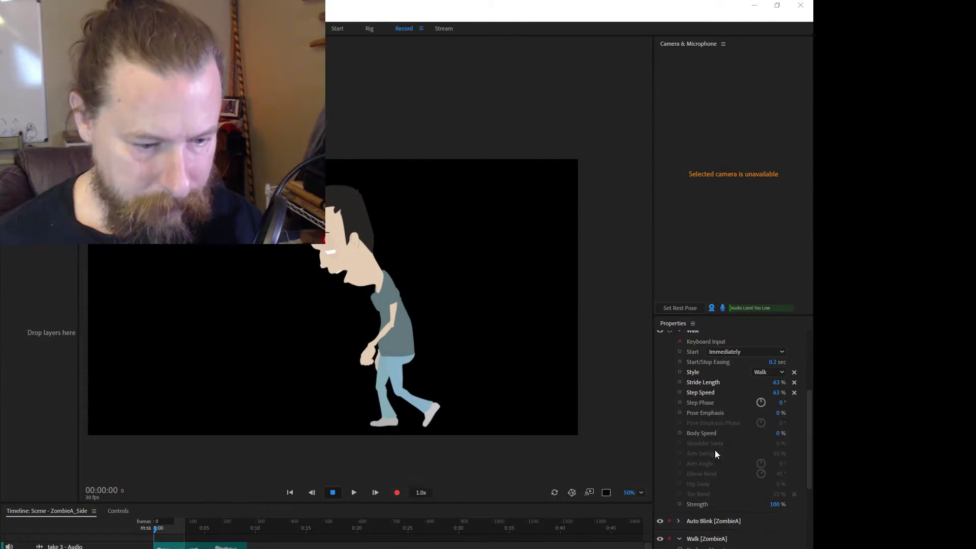
- Compare the Walk behavior's settings with those of Walk [ZombieA] and collapse the Walk [ZombieA] behavior
scroll(772, 381, up, 3)
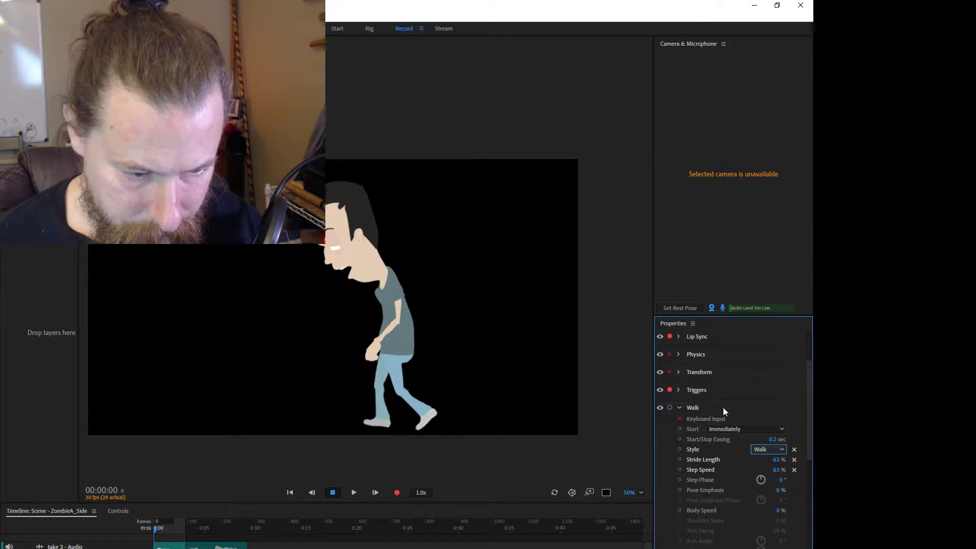
scroll(767, 454, down, 5)
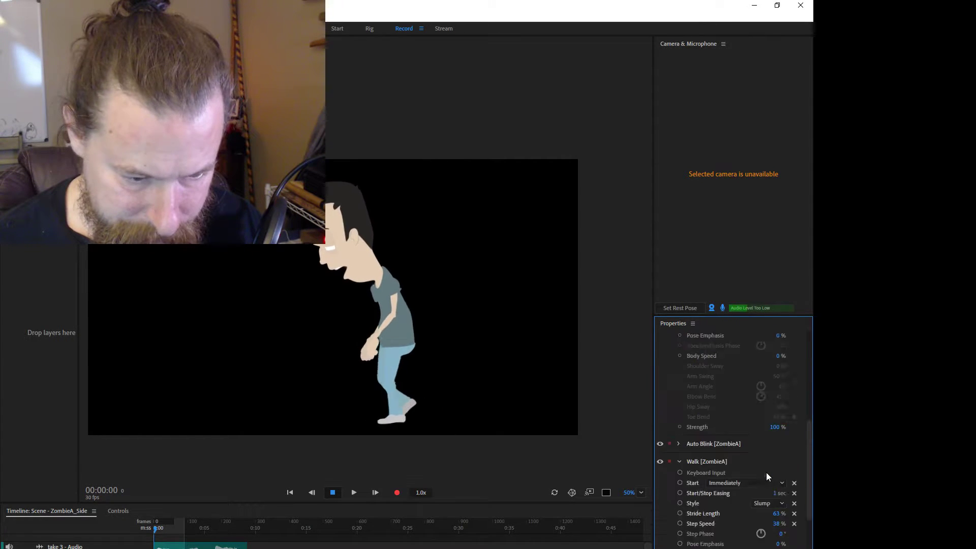
scroll(766, 472, up, 5)
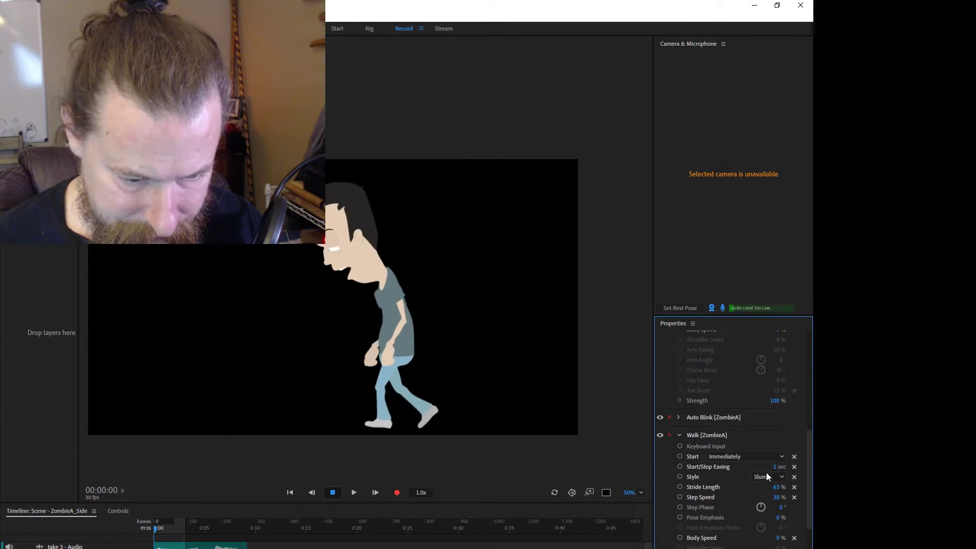
click(679, 435)
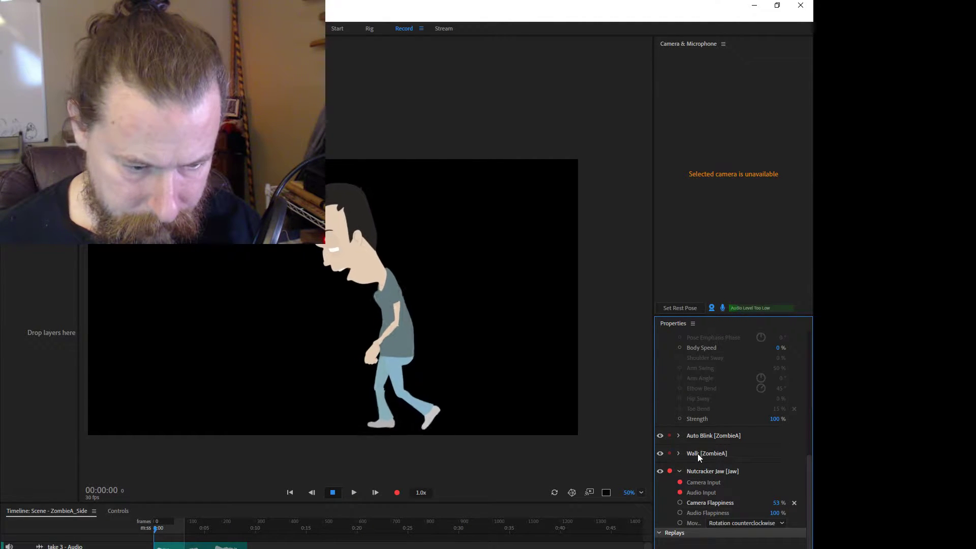
- Recheck the zombie's rig and walk, compare them with the Walkbot scene, and return to the ZombieA_Side scene
click(368, 29)
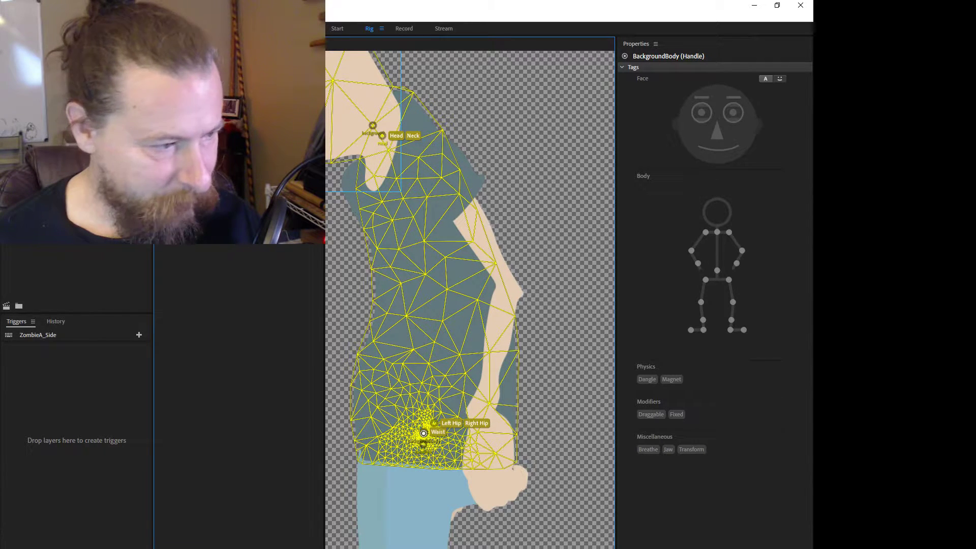
click(405, 29)
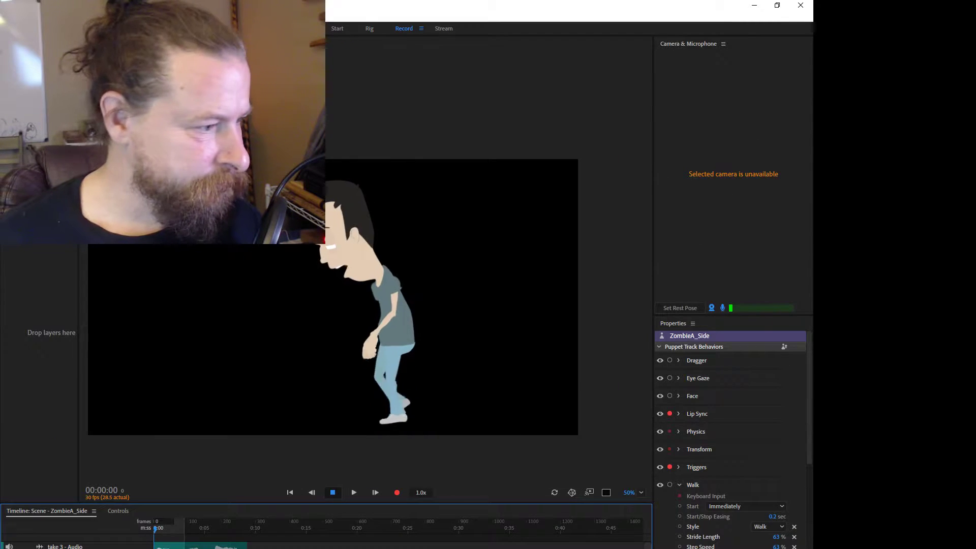
click(401, 260)
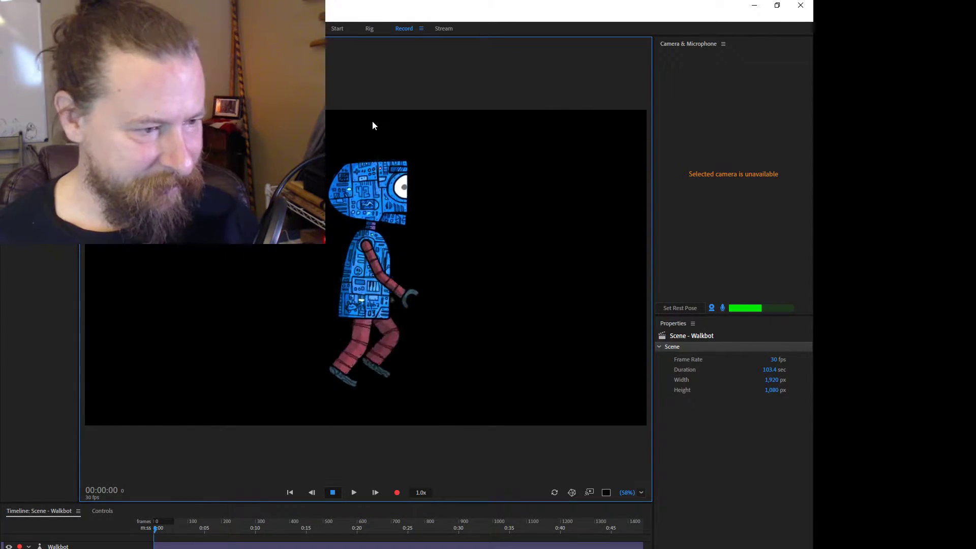
click(369, 28)
click(404, 28)
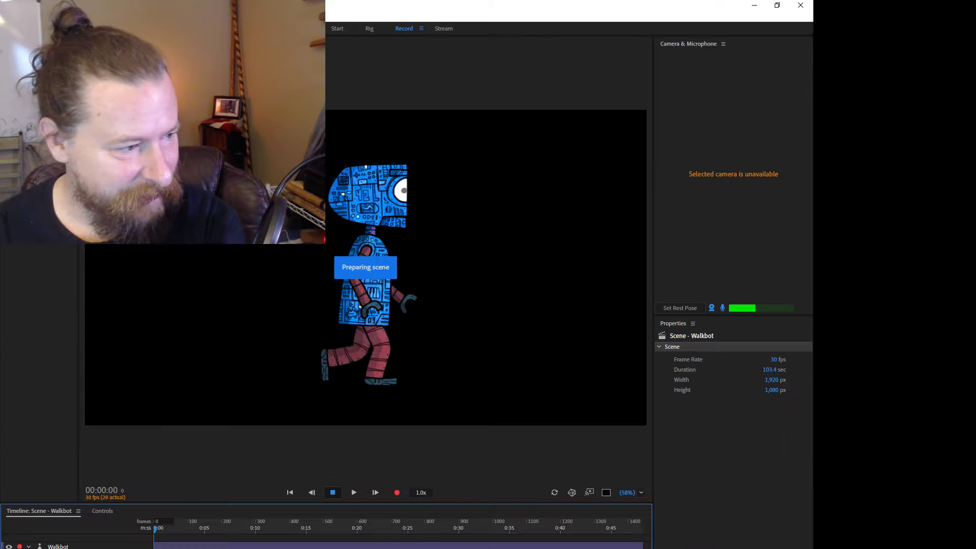
click(41, 127)
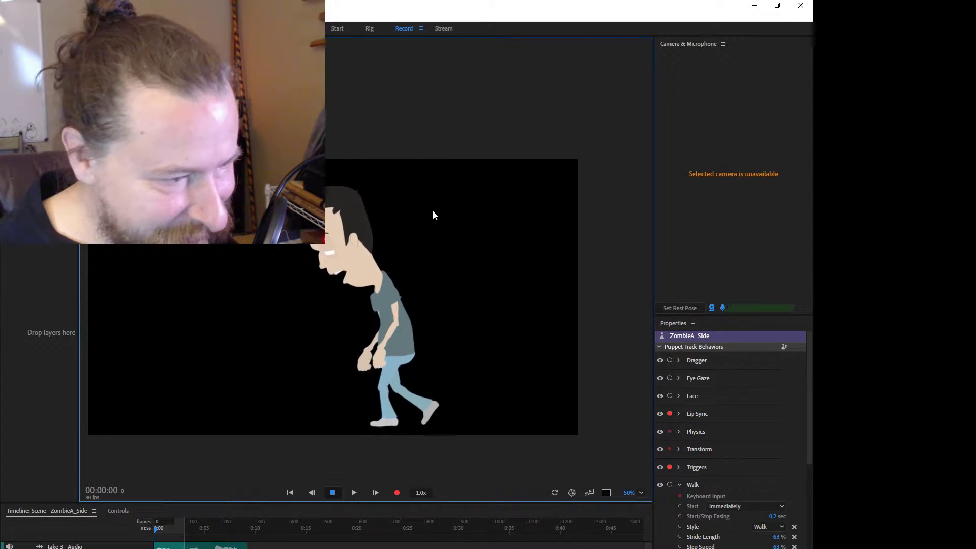
- Examine the Left Arm layer's mesh and attachment settings in the ZombieA_Side rig
click(370, 30)
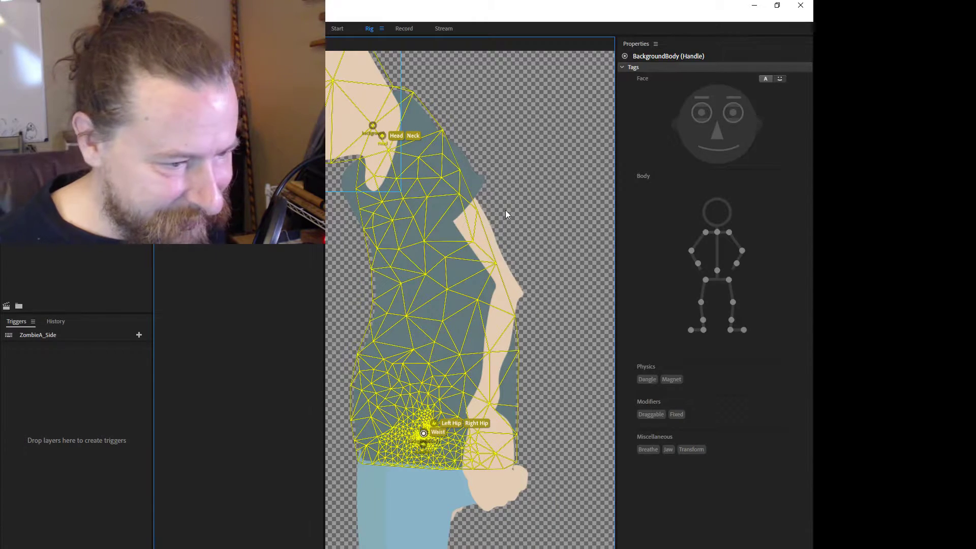
click(481, 176)
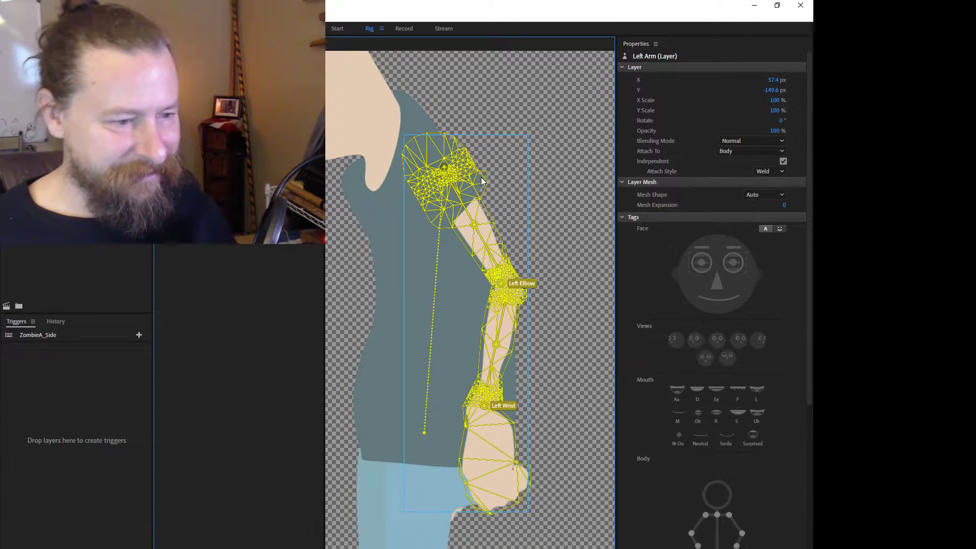
scroll(495, 231, down, 3)
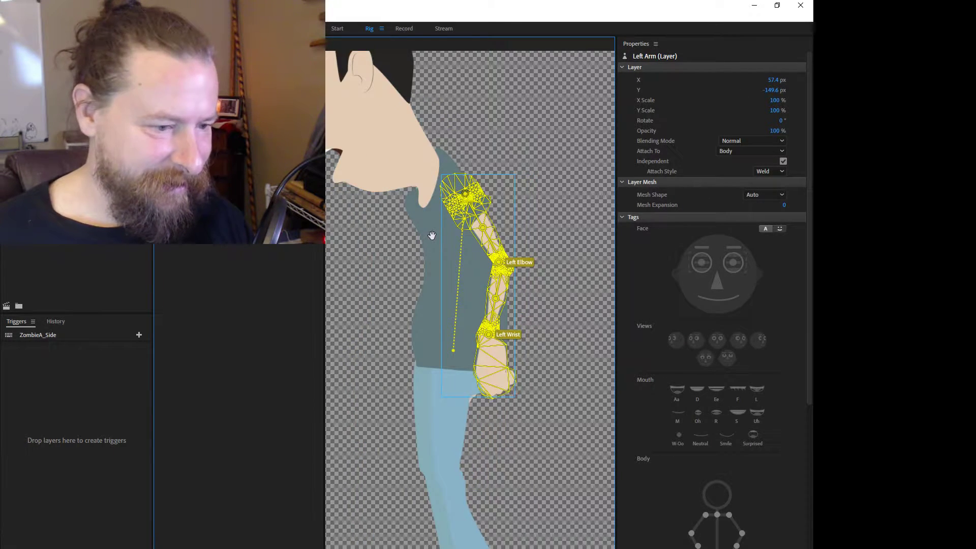
- Preview the zombie's walk in the recording workspace, and leave Character Animator for the zombie artwork in Illustrator
click(401, 28)
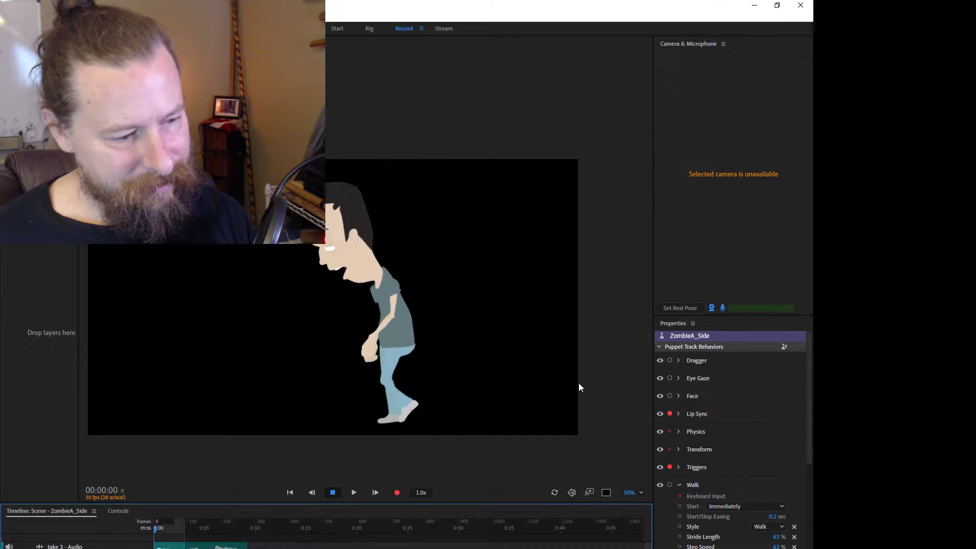
scroll(454, 368, down, 1)
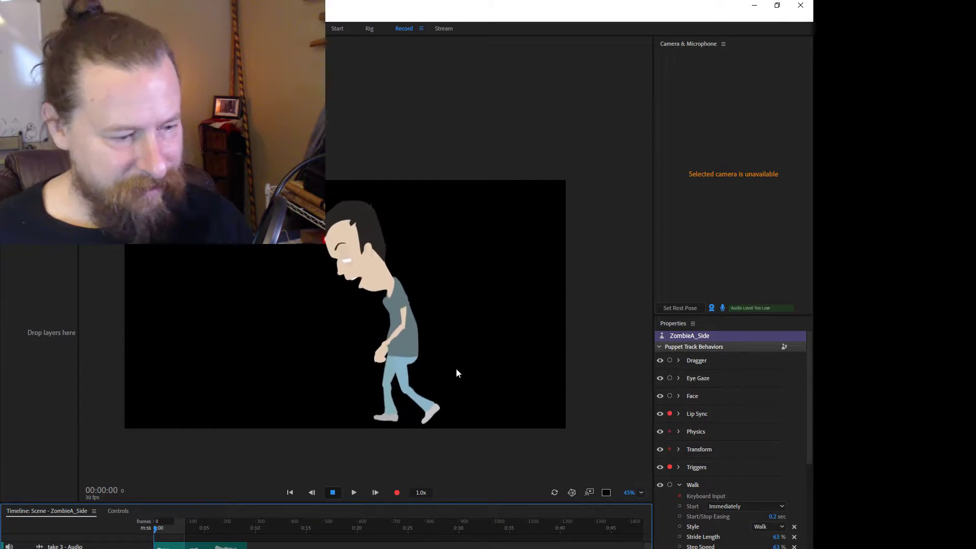
click(801, 7)
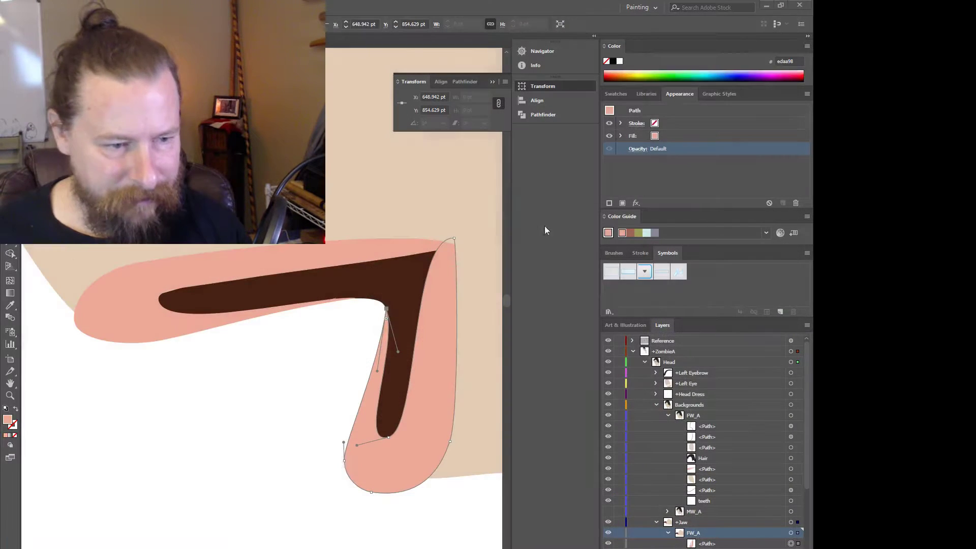
- Select the white teeth shape and the dark outline path below the zombie's mouth
scroll(261, 437, down, 5)
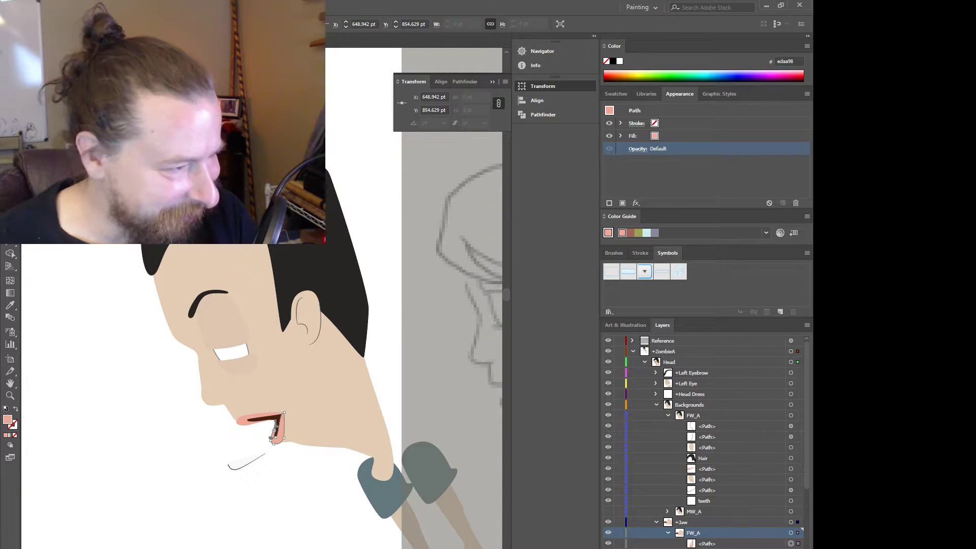
scroll(265, 502, up, 2)
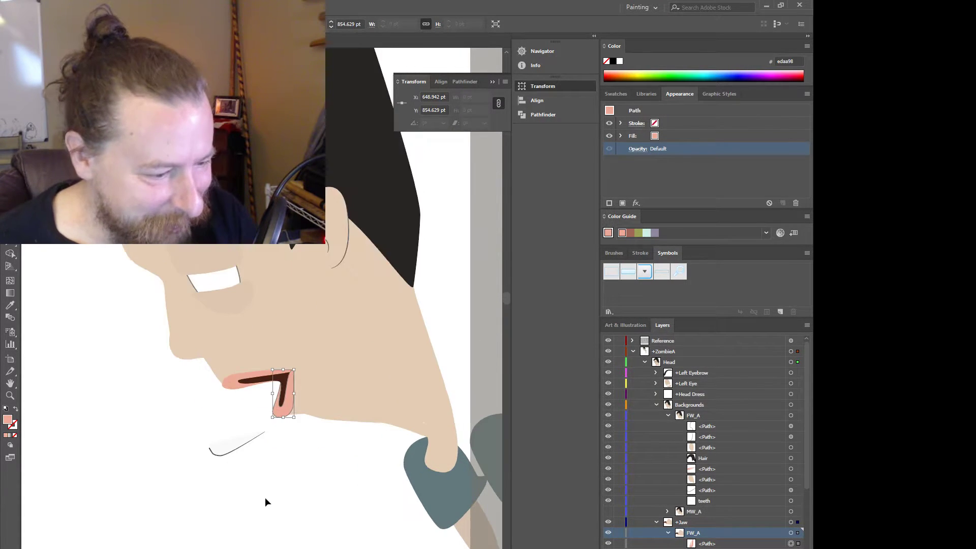
click(231, 448)
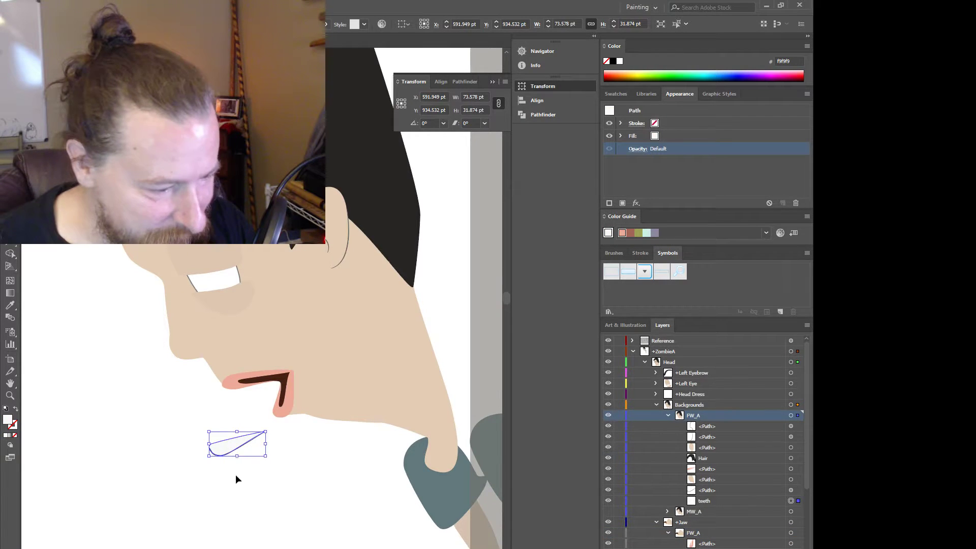
scroll(235, 480, up, 2)
shift+click(221, 365)
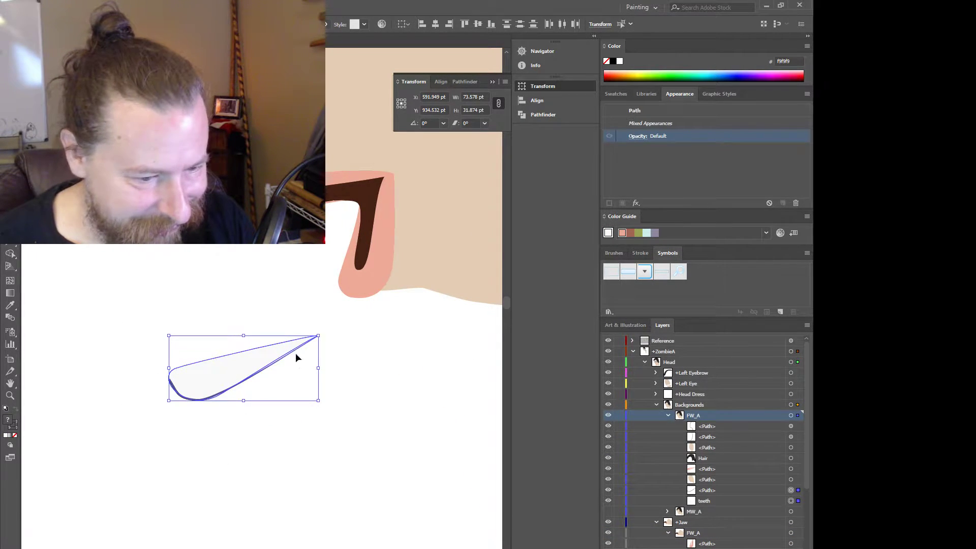
- Move the Reference layer beneath the +ZombieA layer in the layer stack
click(684, 341)
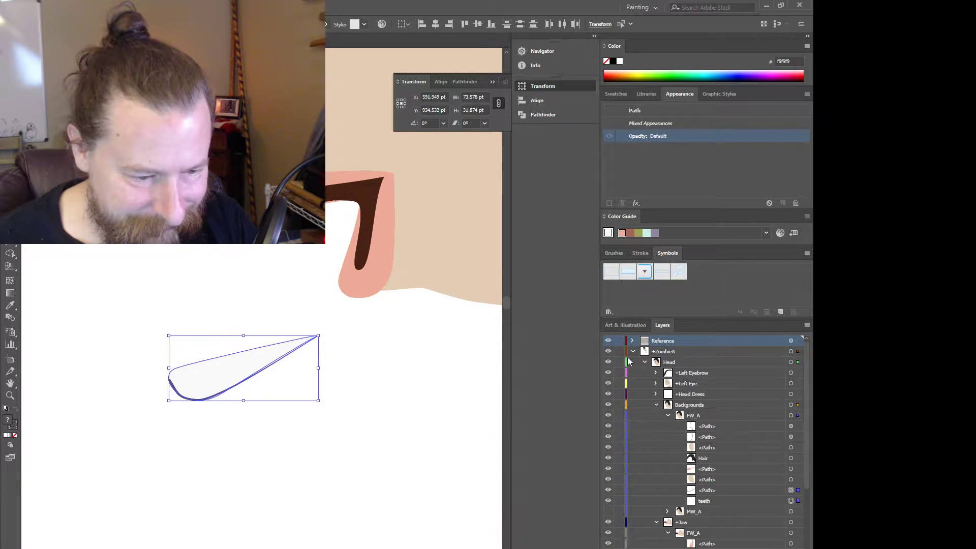
click(661, 352)
click(632, 351)
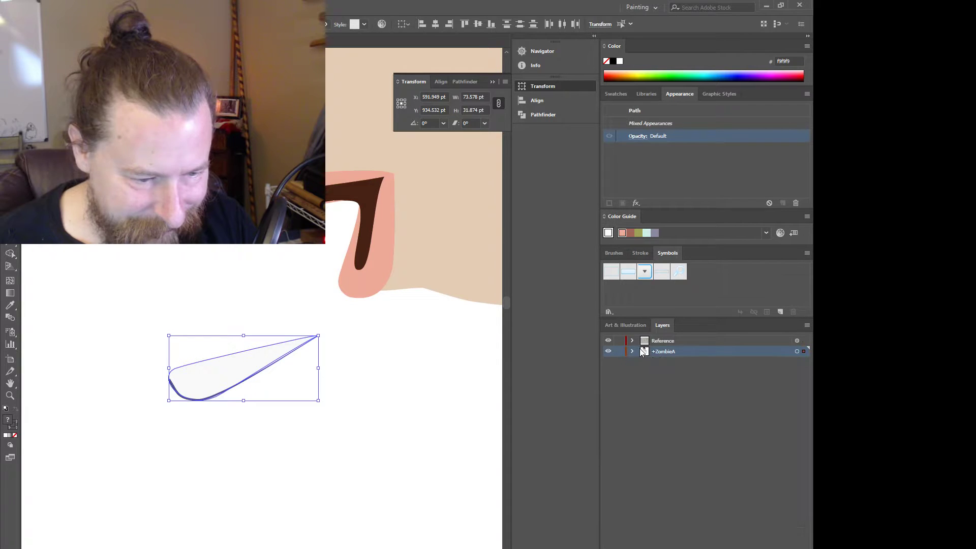
drag(662, 340, 665, 410)
click(632, 340)
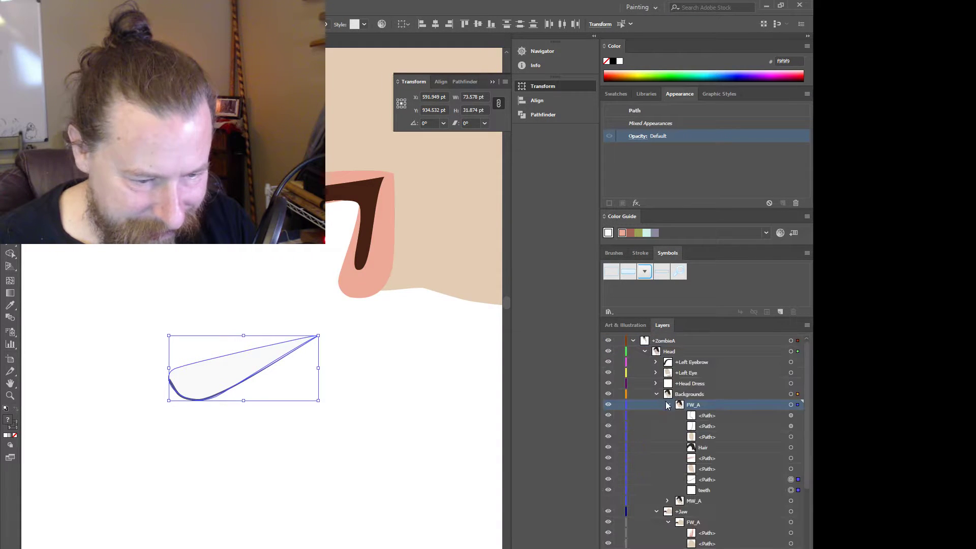
click(632, 341)
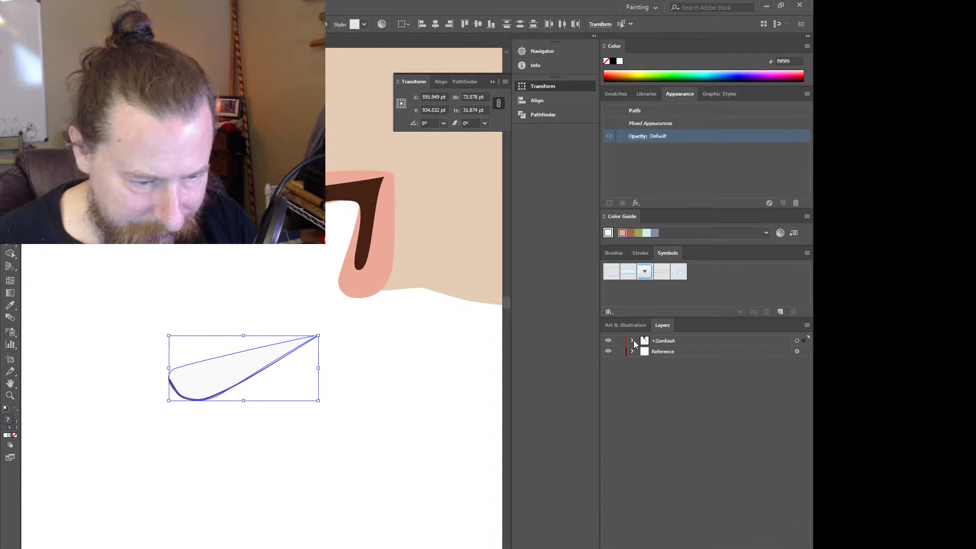
- Move the reference sketch image behind the character, to about X 1834 pt, Y 1112 pt, and lock the Reference layer
scroll(399, 391, down, 9)
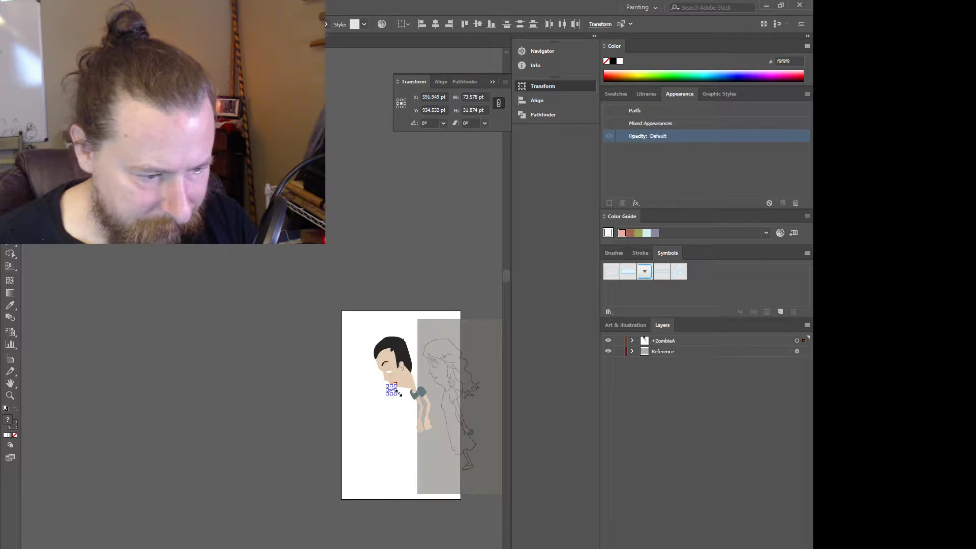
scroll(435, 407, up, 3)
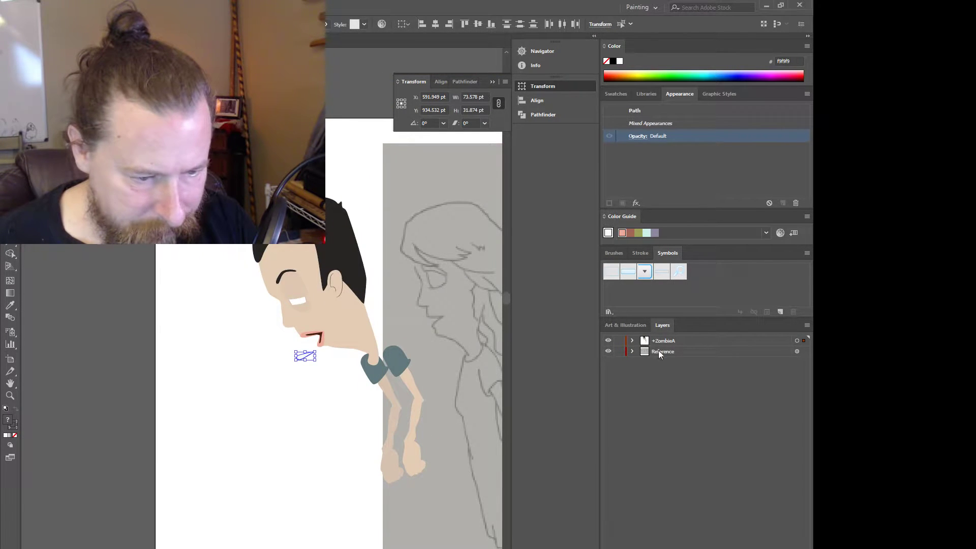
click(661, 351)
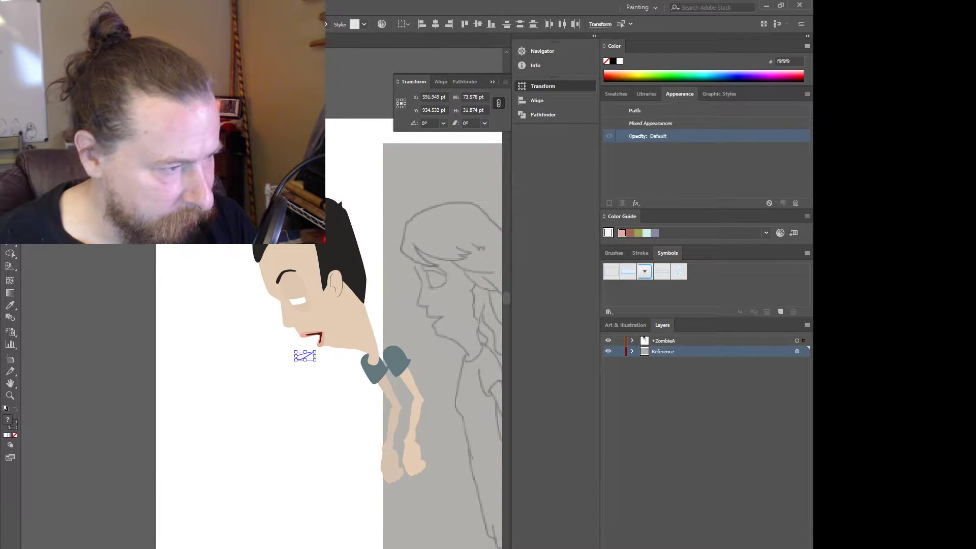
click(436, 197)
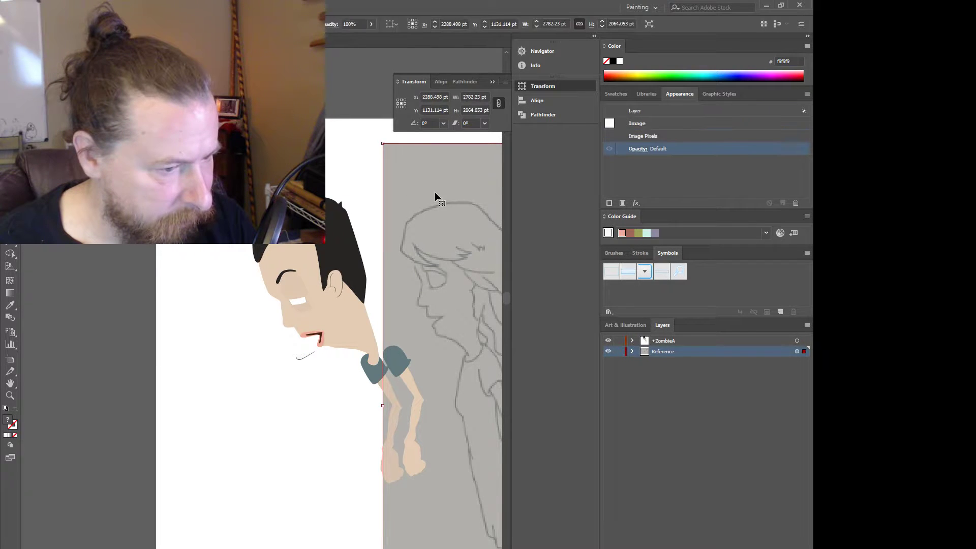
drag(435, 196, 318, 192)
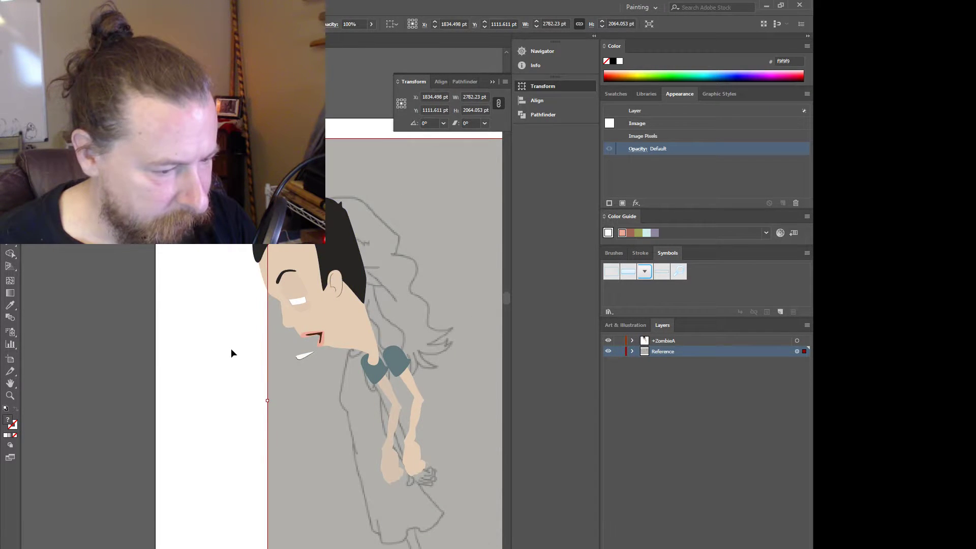
scroll(220, 341, up, 3)
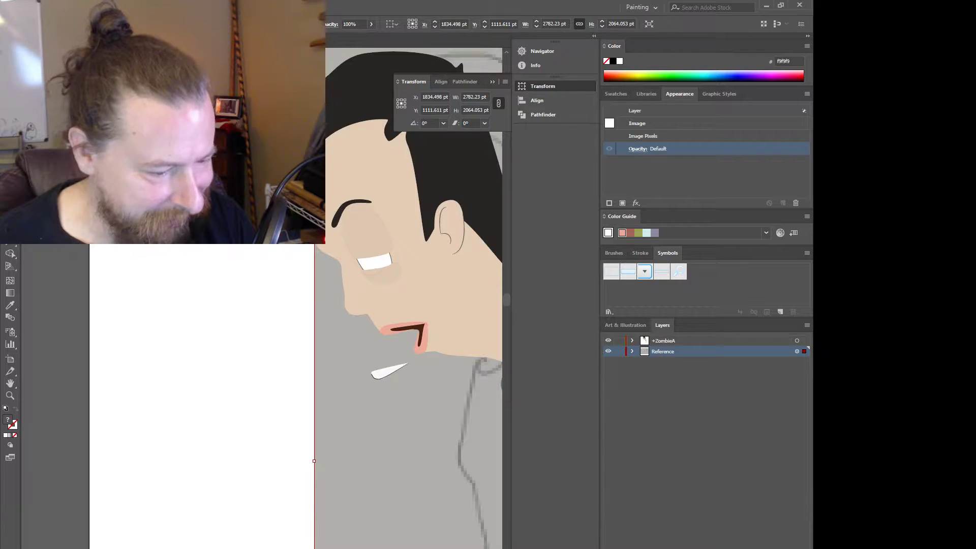
scroll(356, 326, right, 3)
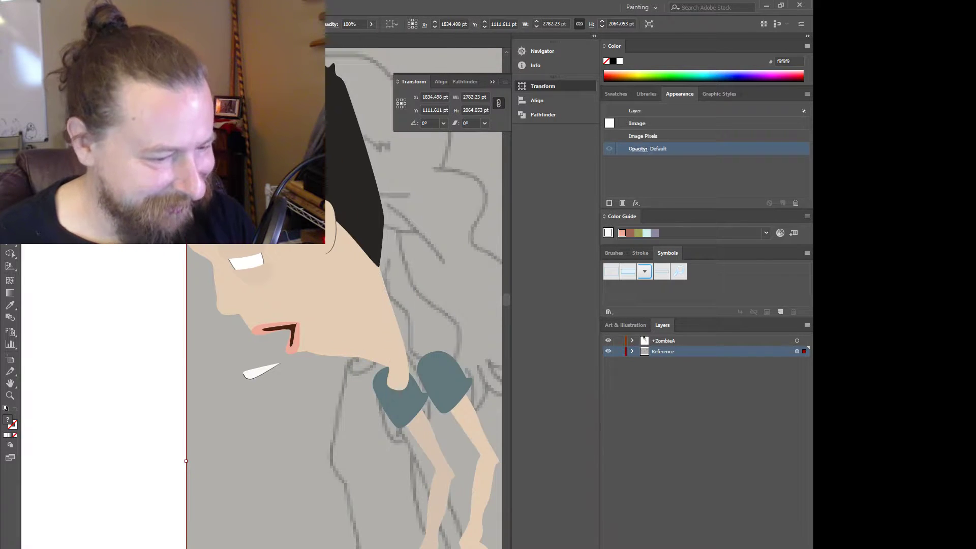
click(619, 350)
- Place the teeth shape over the mouth and raise it with its outline path above the upper lip in FW_A
drag(255, 371, 273, 327)
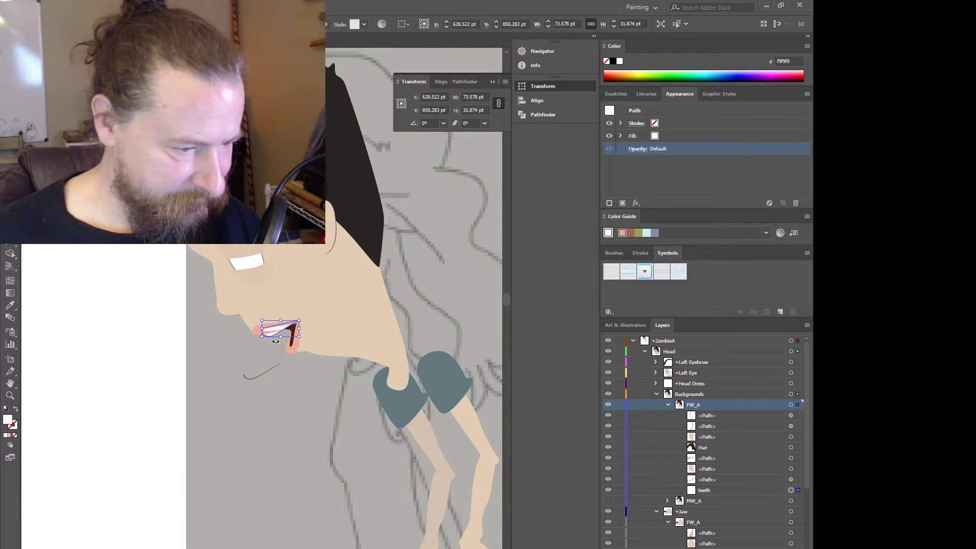
alt+scroll(275, 337, up, 1)
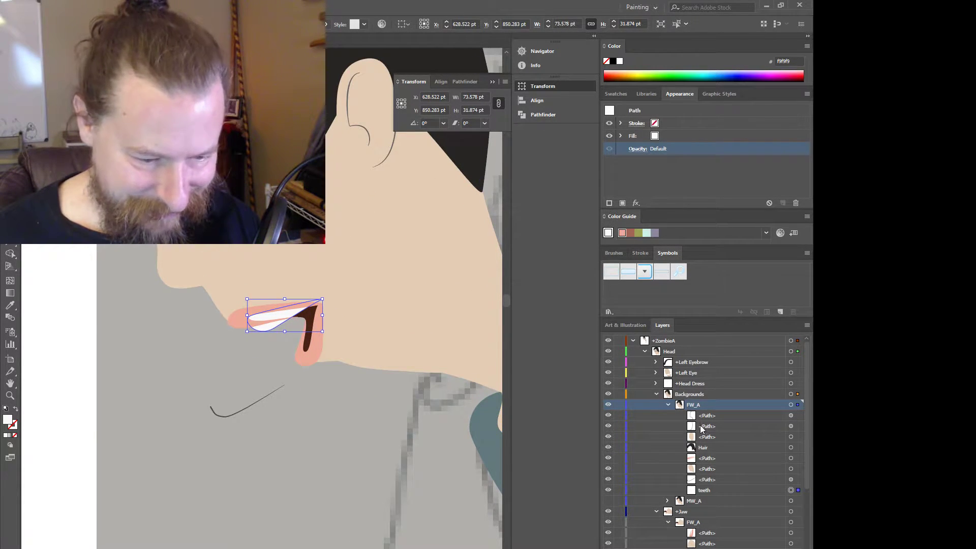
click(706, 491)
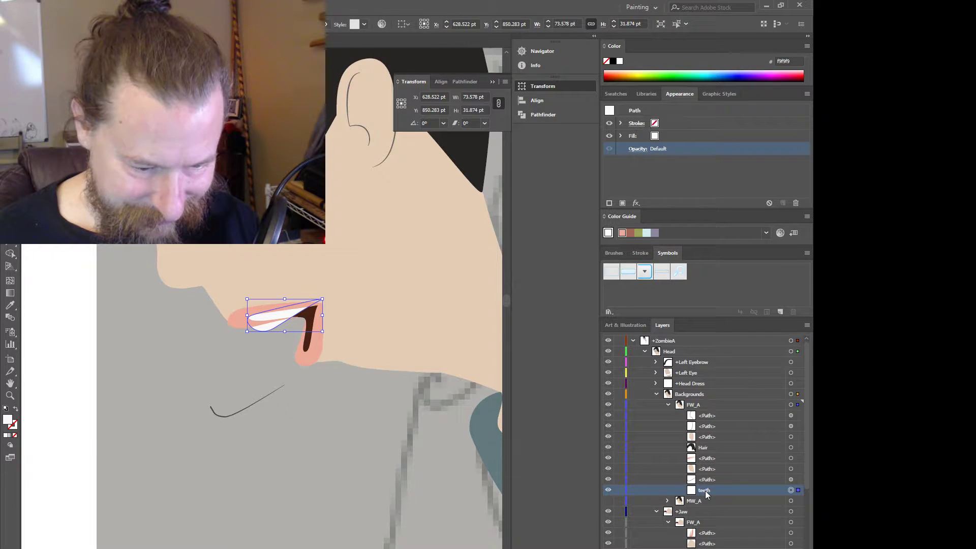
shift+click(708, 482)
drag(708, 483, 708, 455)
- Move the teeth's pointed tip to the inner mouth corner and nudge the upper anchor at the rounded front end
alt+scroll(307, 322, up, 1)
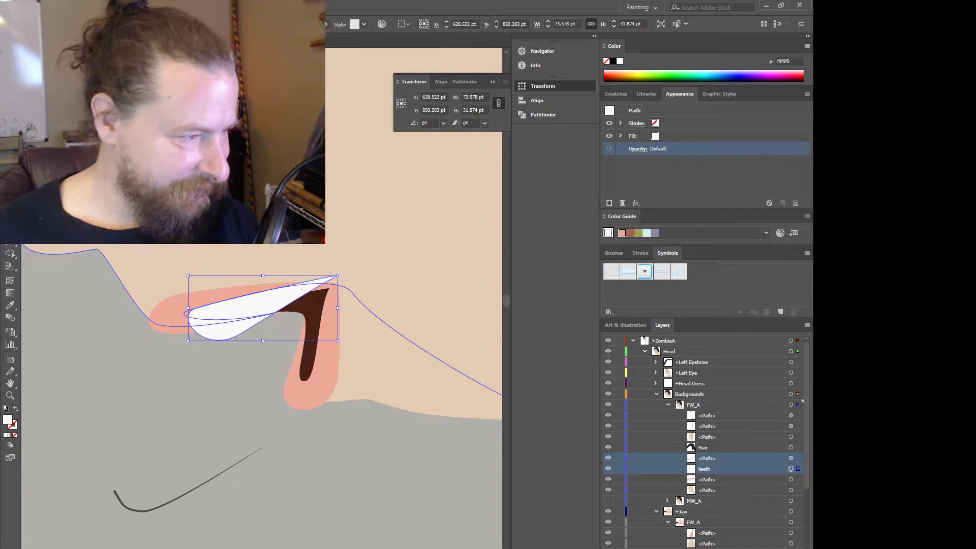
key(a)
click(337, 277)
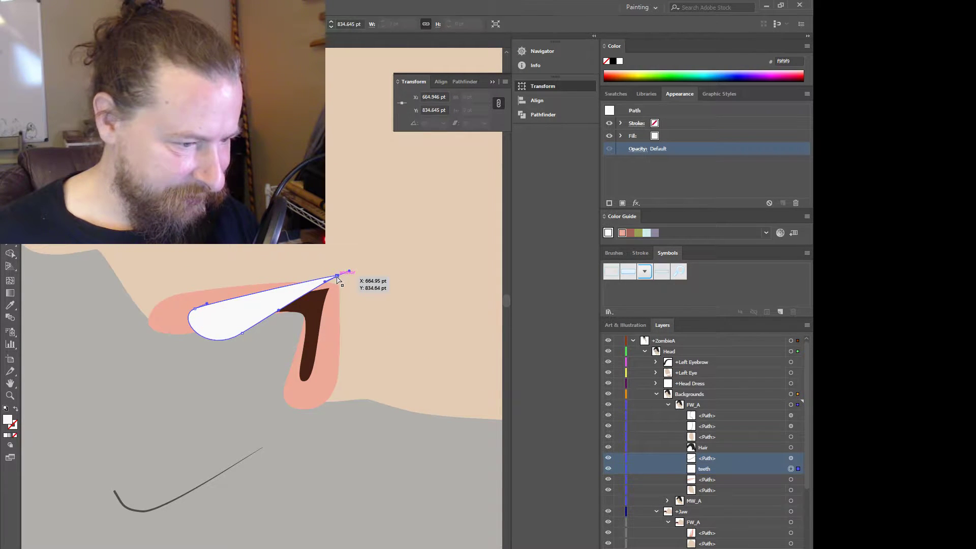
drag(337, 277, 283, 296)
click(196, 309)
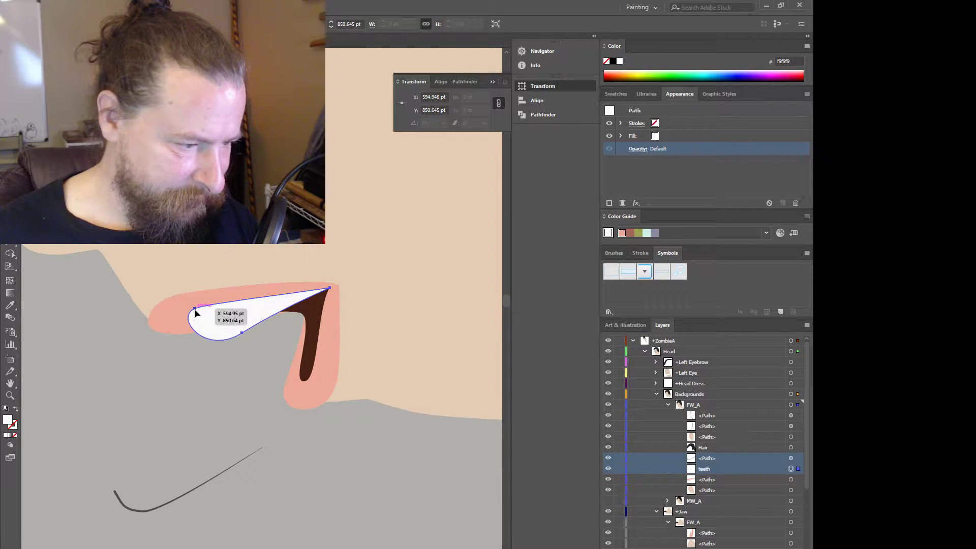
drag(194, 309, 194, 311)
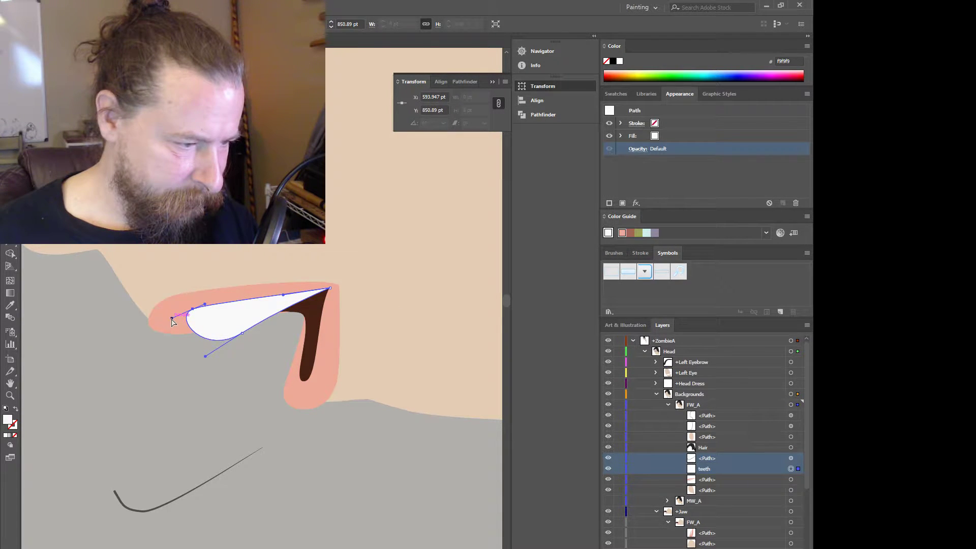
- Try adjusting the curve handle at the teeth's front end, then undo and redo the recent teeth edits
drag(171, 321, 177, 326)
key(ctrl+z)
key(ctrl+z)
key(ctrl+z)
key(ctrl+z)
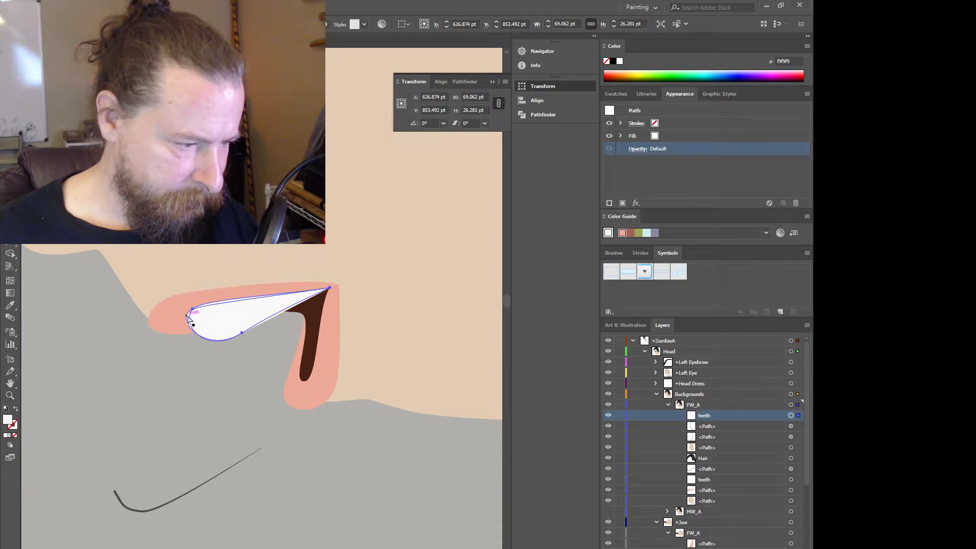
key(ctrl+shift+z)
key(ctrl+shift+z)
key(ctrl+shift+z)
- Turn the teeth's upper front anchor into a sharp corner and reshape the curve along the lower front edge
click(192, 309)
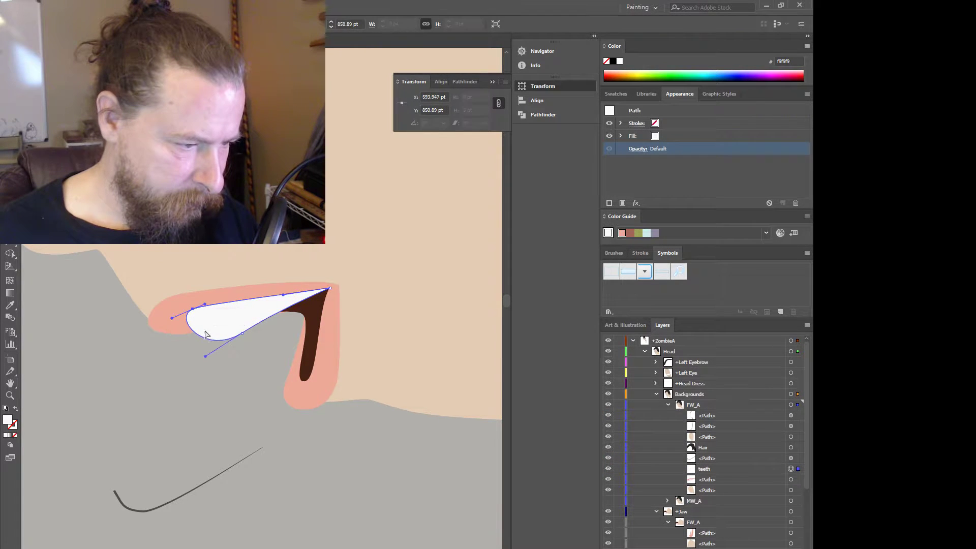
drag(172, 320, 189, 310)
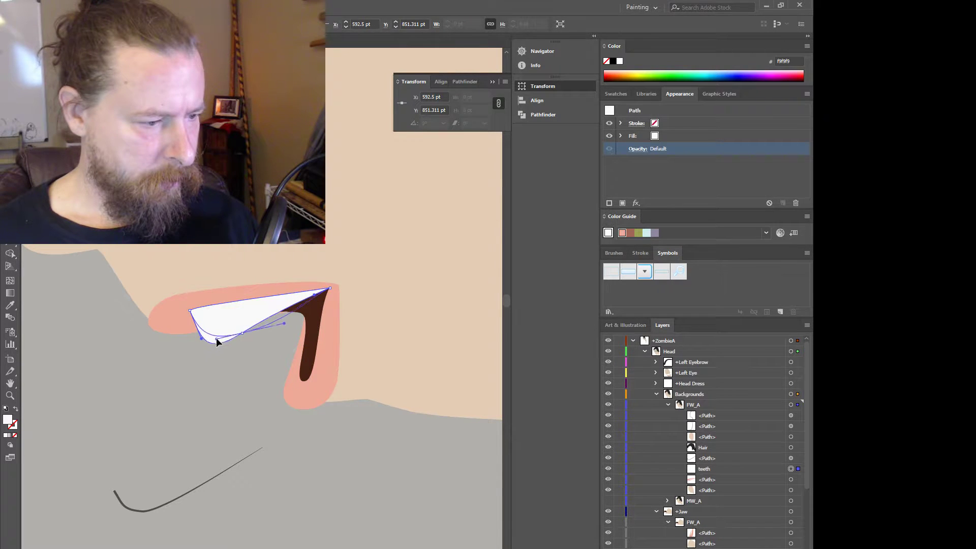
drag(216, 338, 214, 345)
- Delete the teeth shape on the mouth and all of the leftover outline stroke below it
click(239, 317)
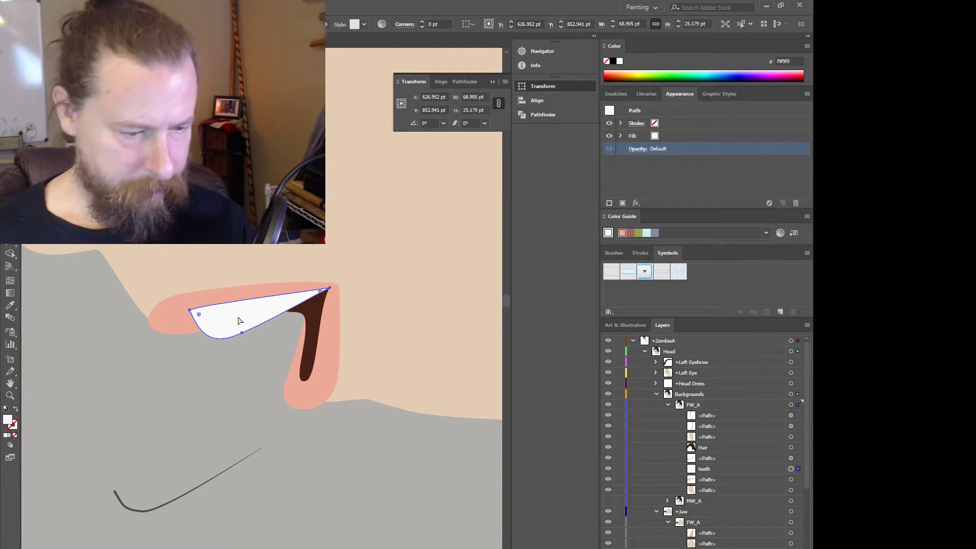
key(Delete)
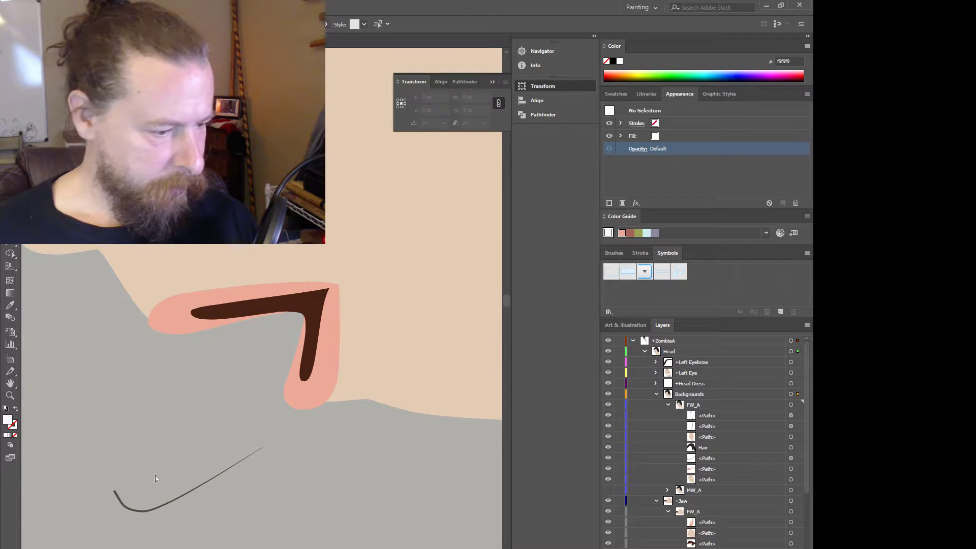
drag(155, 476, 219, 515)
key(Delete)
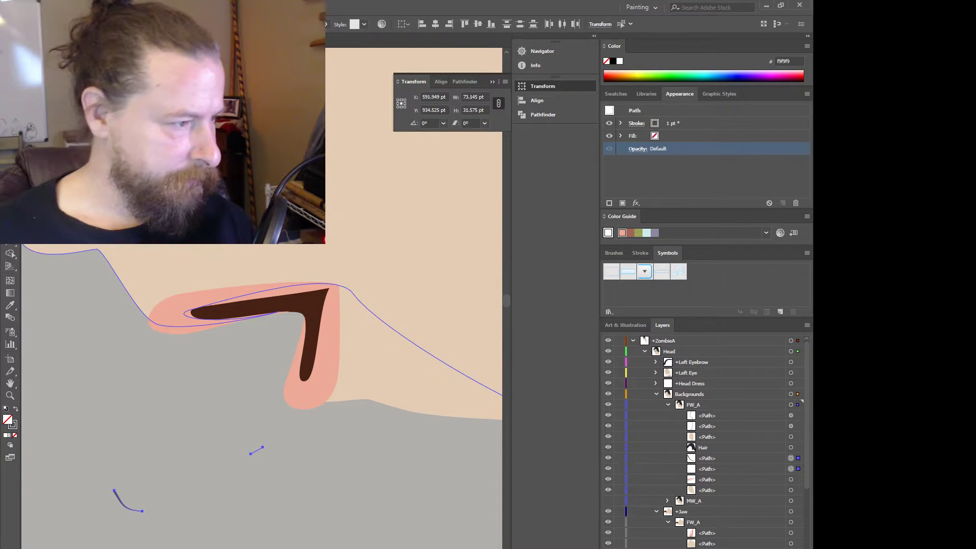
key(v)
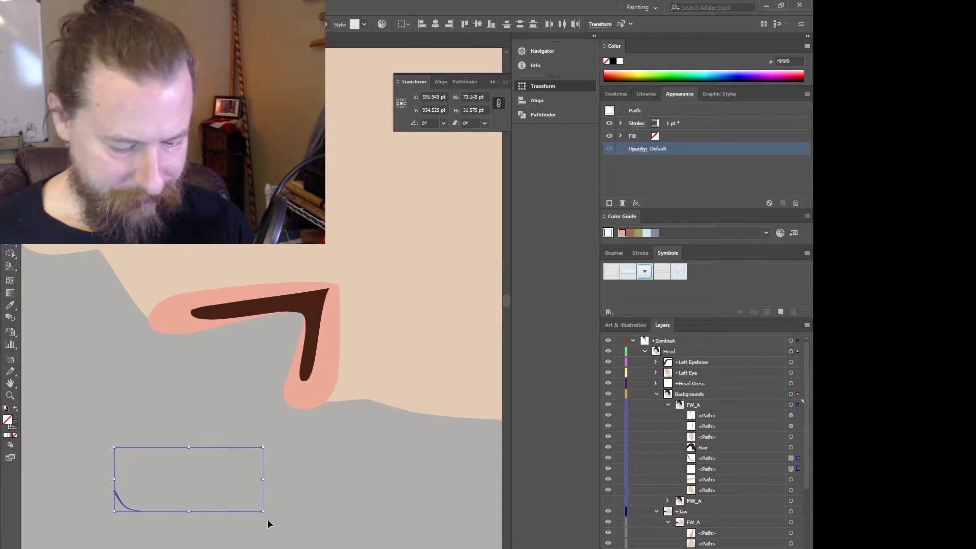
key(Delete)
- Draw with the Pen tool the inner curve of a new teeth outline, from the inner mouth corner round the front and back to the corner
key(p)
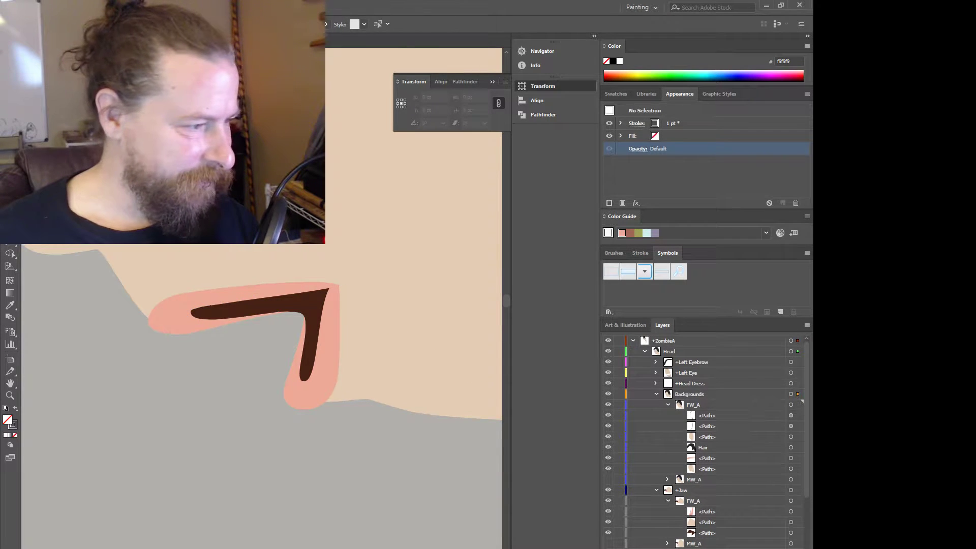
scroll(209, 262, up, 3)
scroll(310, 286, down, 2)
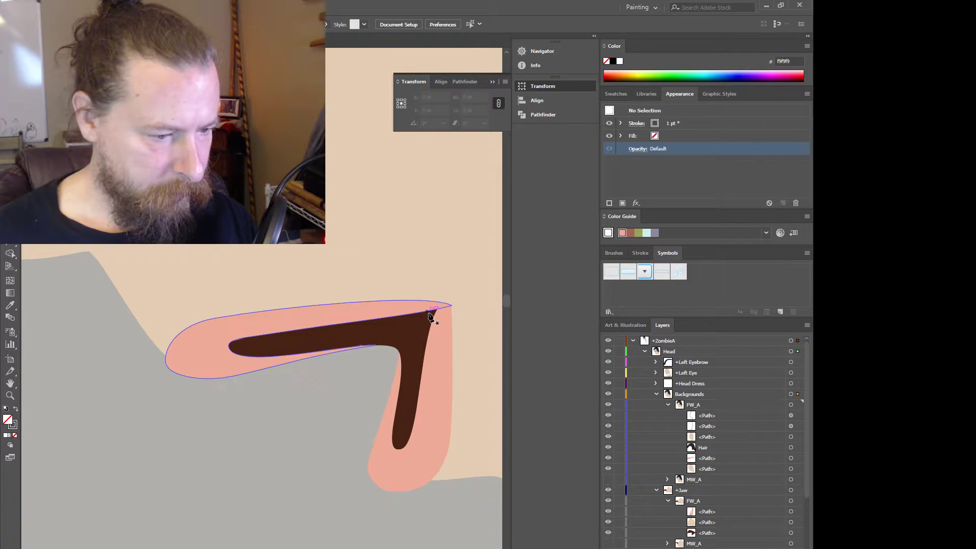
click(363, 337)
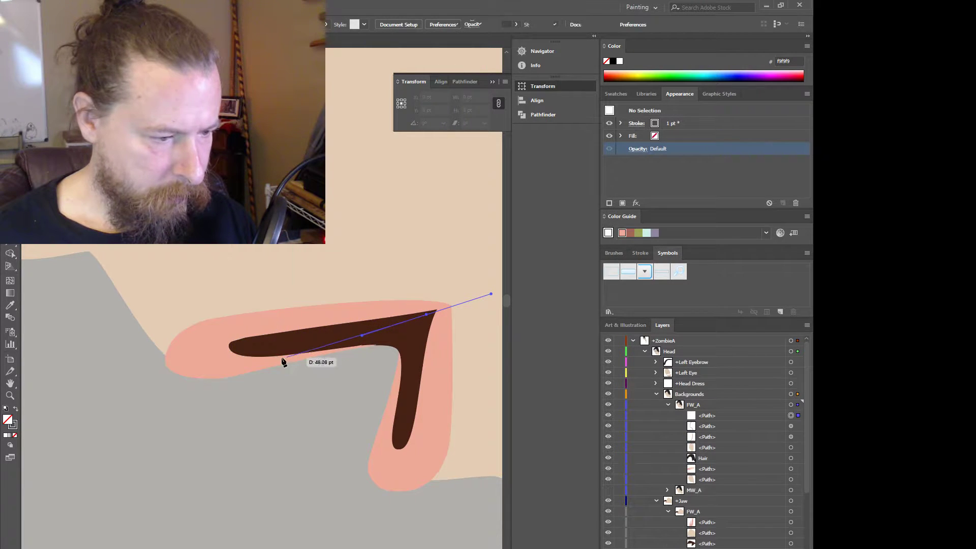
click(257, 352)
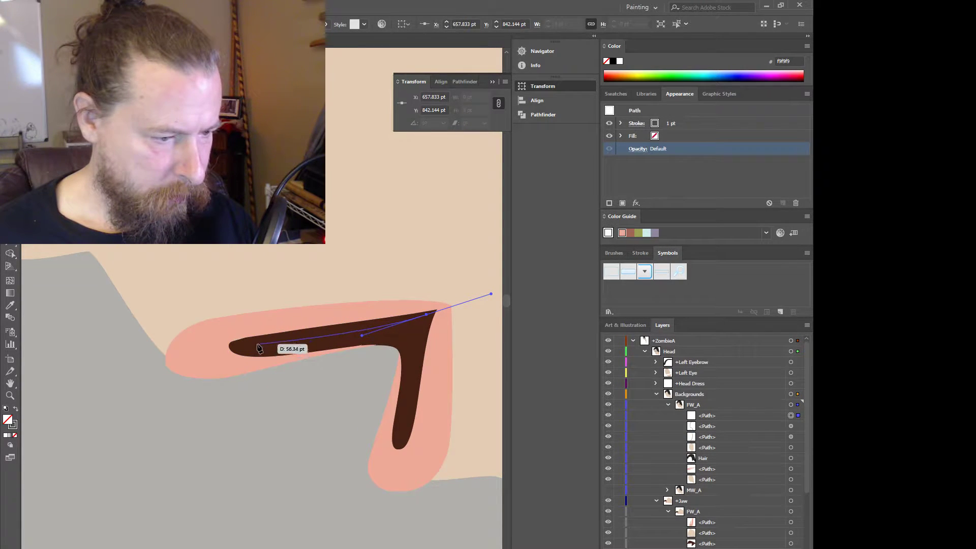
drag(249, 356, 268, 377)
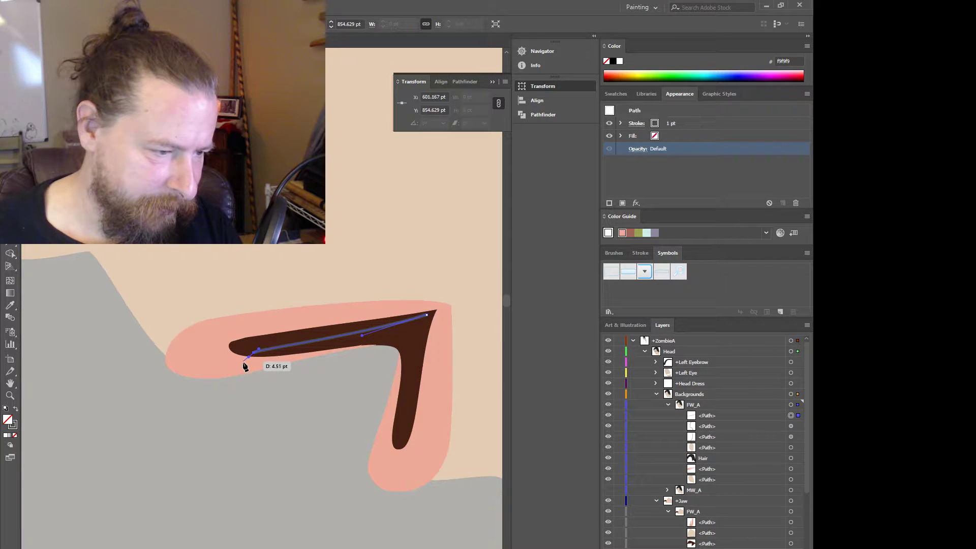
click(248, 370)
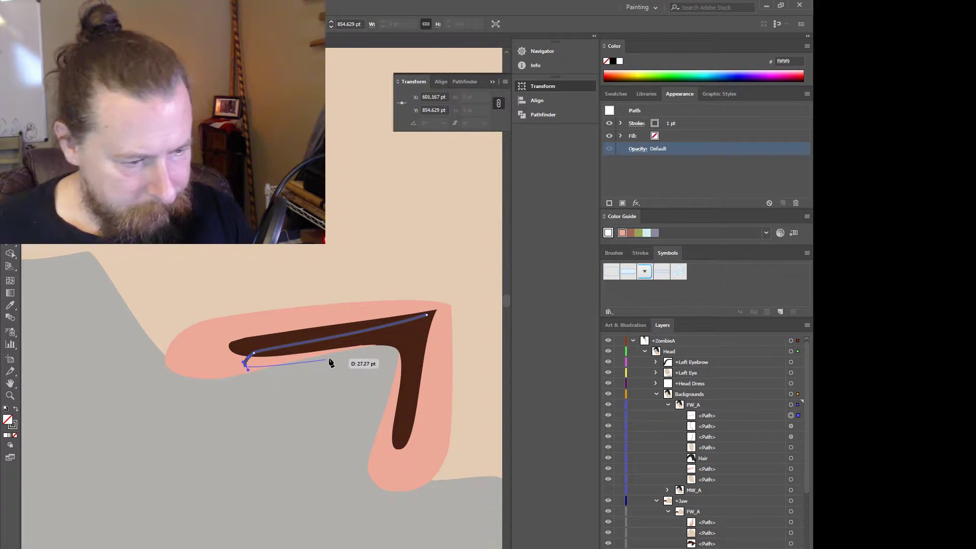
click(384, 345)
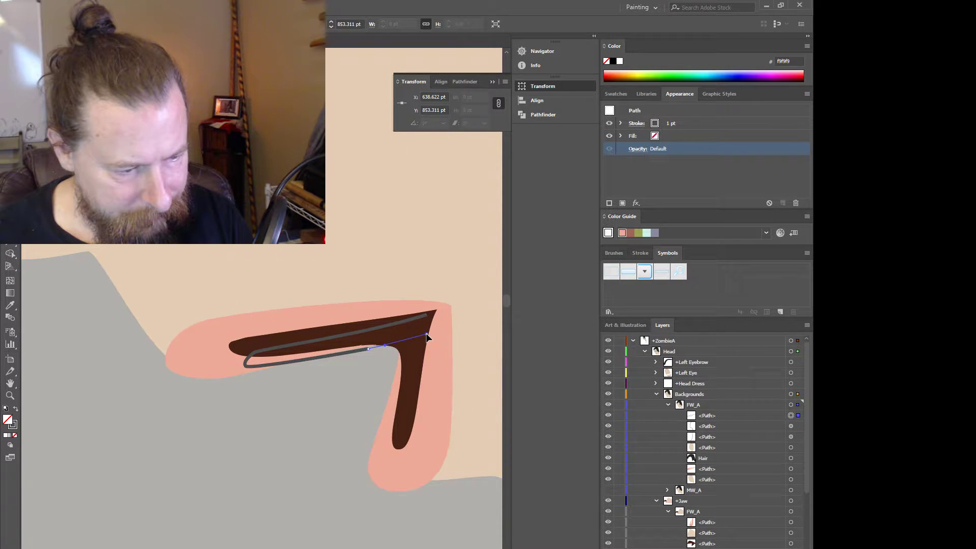
click(427, 334)
drag(431, 333, 432, 334)
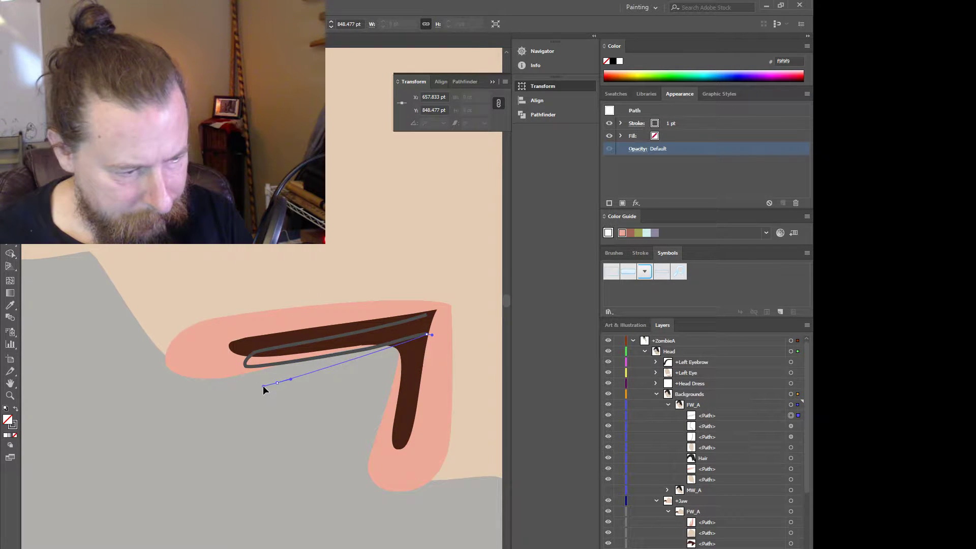
- Trace the outer edge of the teeth outline below the upper lip, round its front, and close it at the inner mouth corner
drag(263, 386, 264, 386)
key(ctrl+z)
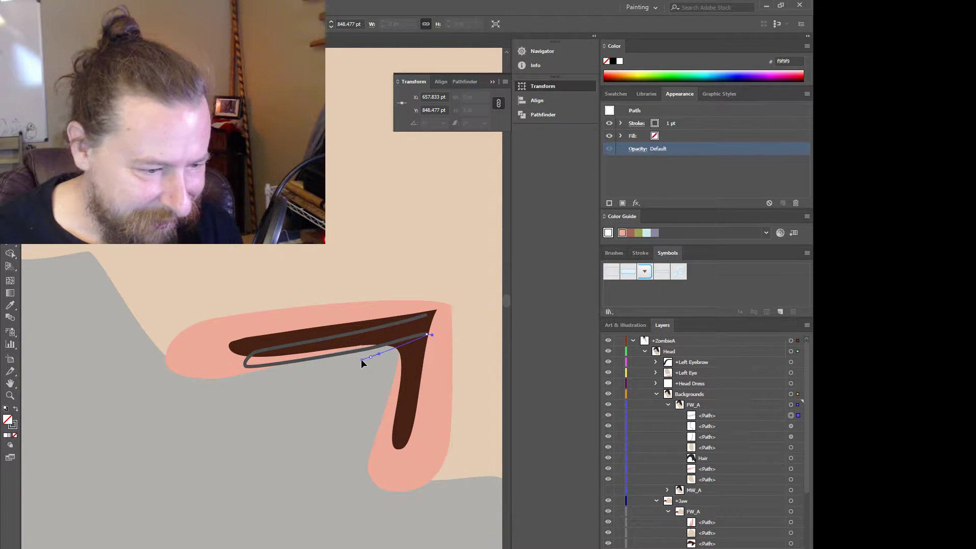
click(361, 359)
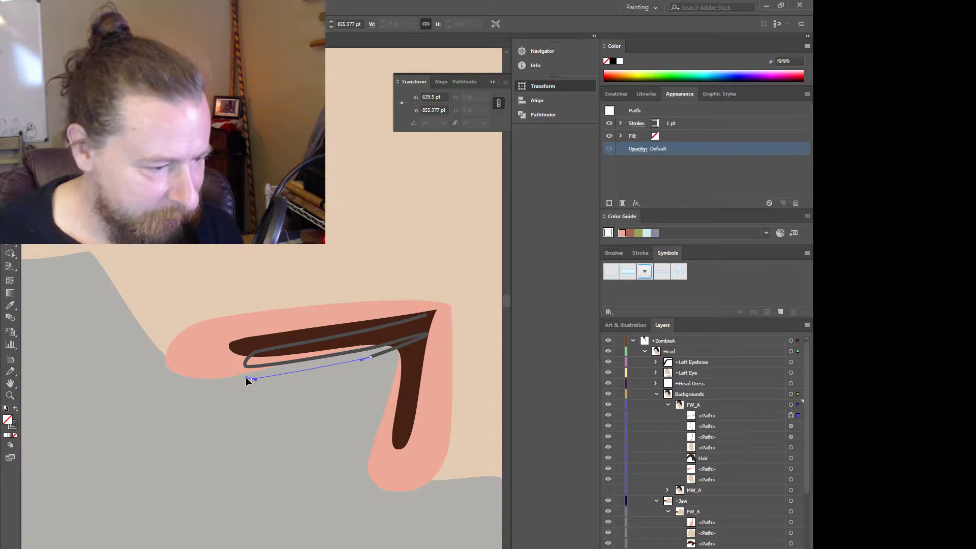
click(246, 377)
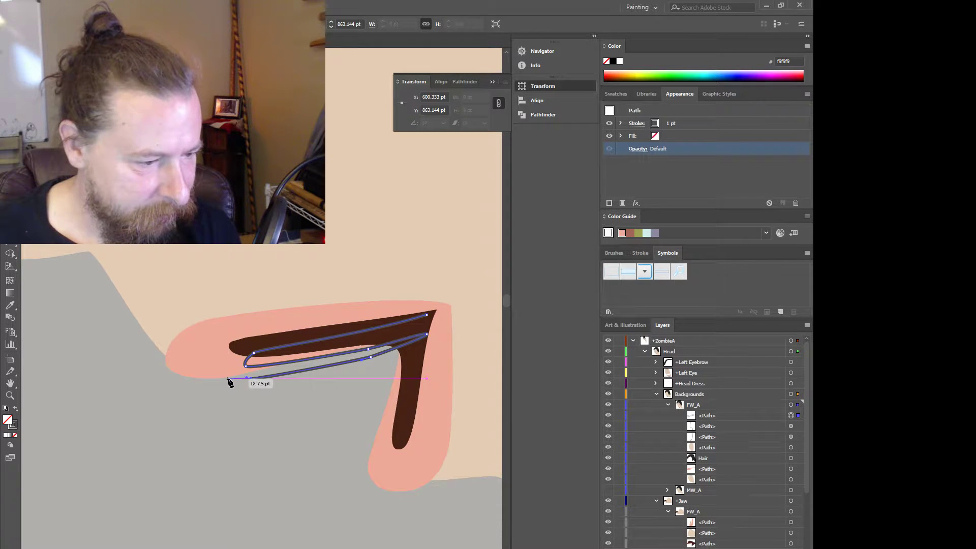
drag(230, 381, 217, 331)
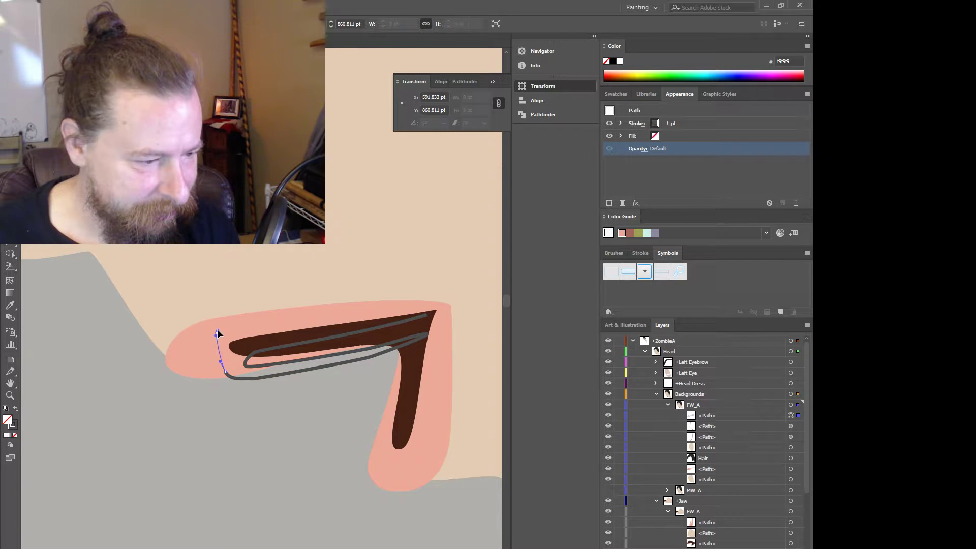
click(217, 331)
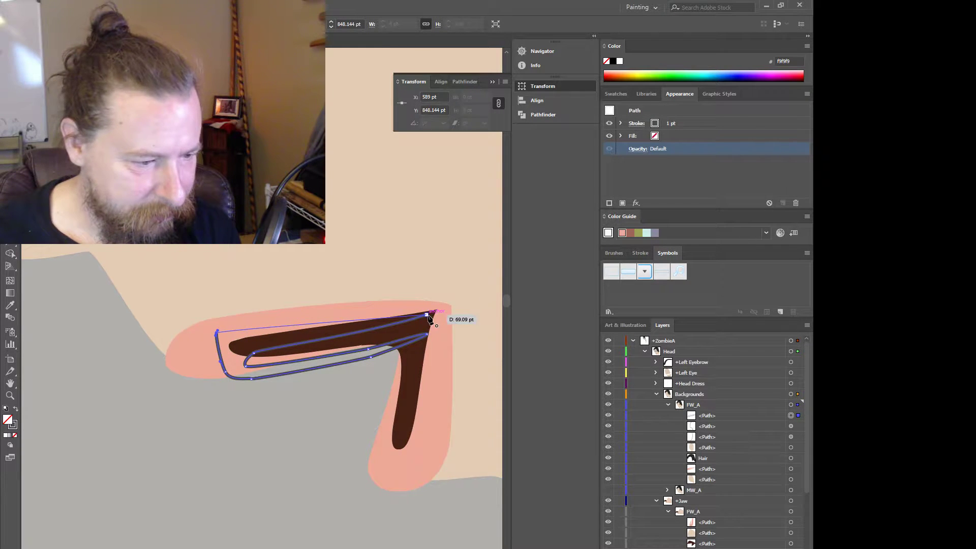
drag(438, 313, 494, 307)
click(452, 311)
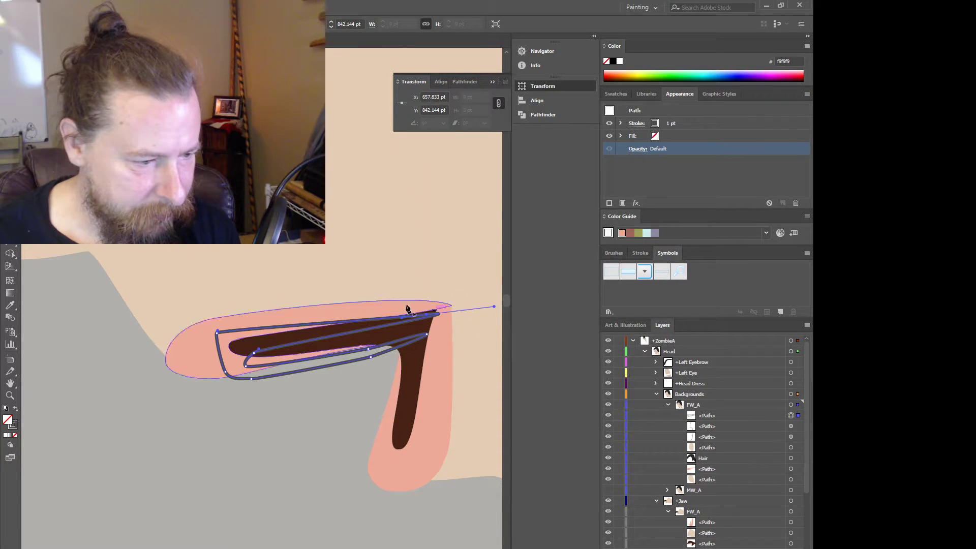
- Round the outline's upper front anchor, reshape the inner front curve and raise the middle anchor on the lower edge
click(218, 334)
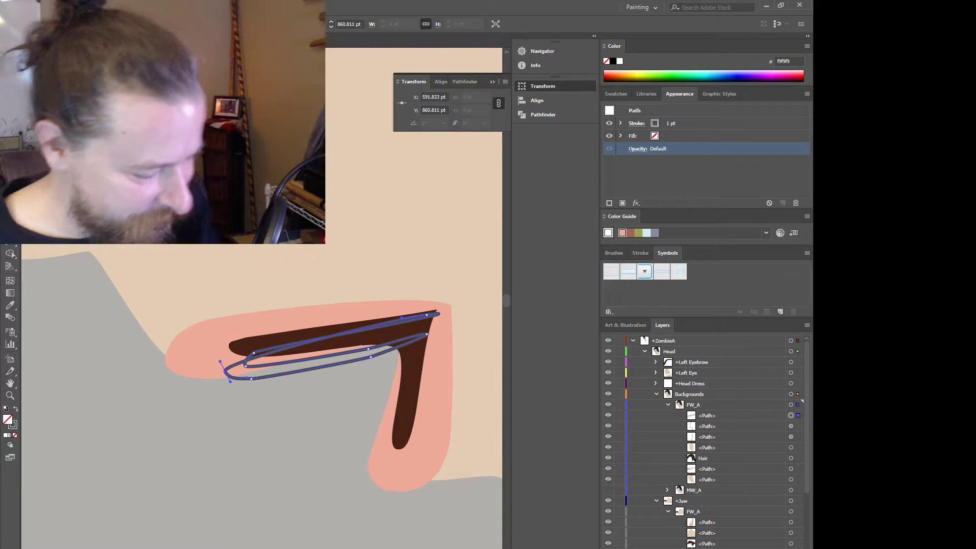
key(ctrl+z)
key(a)
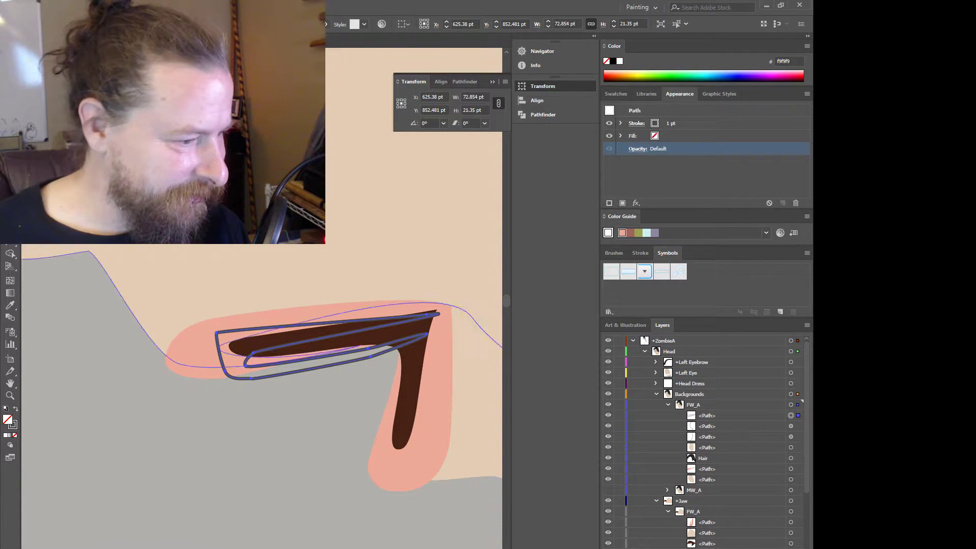
click(217, 334)
mouse_move(218, 335)
mouse_down()
mouse_move(249, 319)
mouse_move(218, 339)
mouse_move(250, 381)
mouse_up()
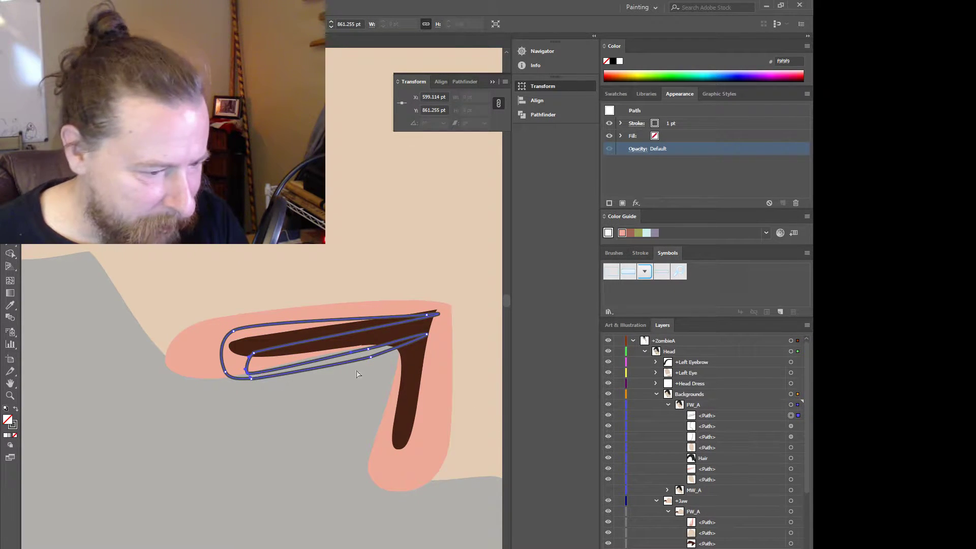
click(371, 361)
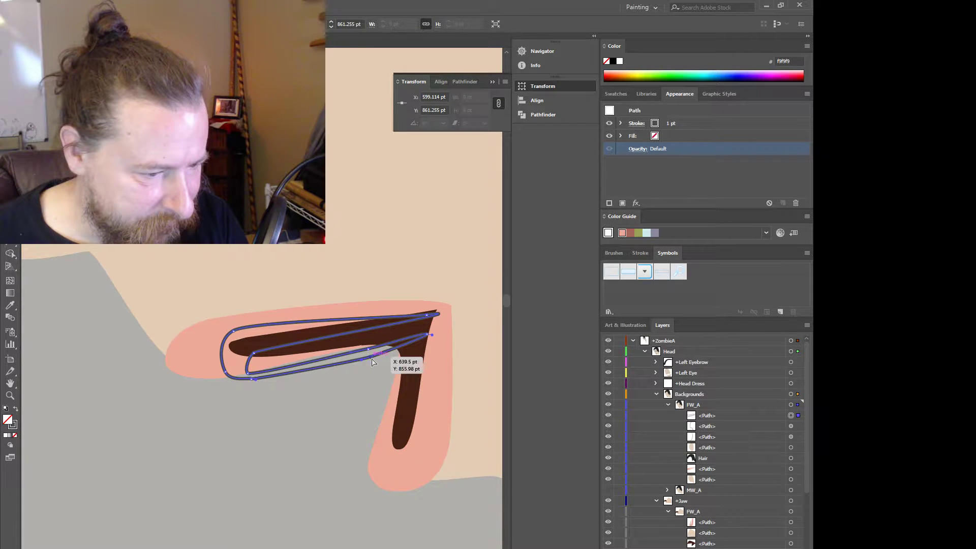
drag(370, 355, 370, 351)
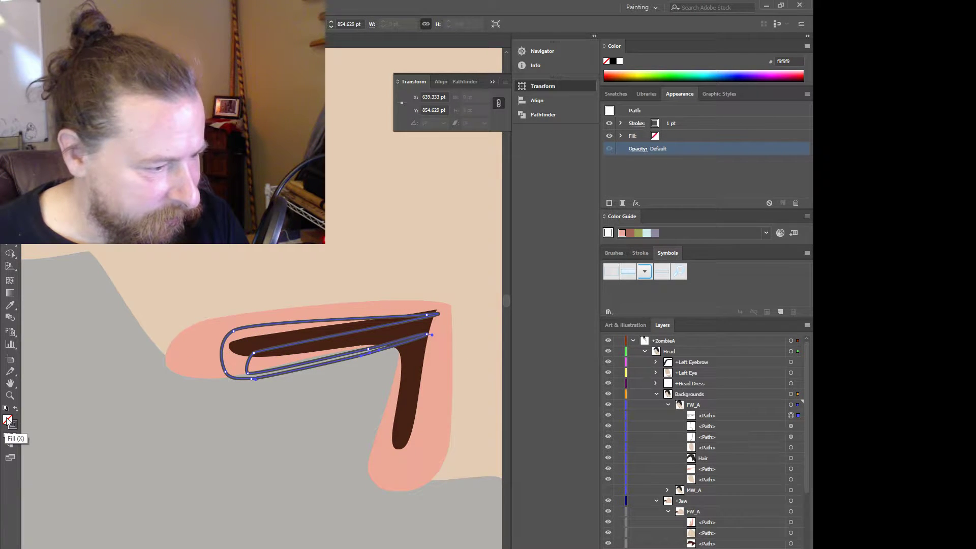
- Set the fill of the teeth outline to white
click(654, 136)
click(654, 136)
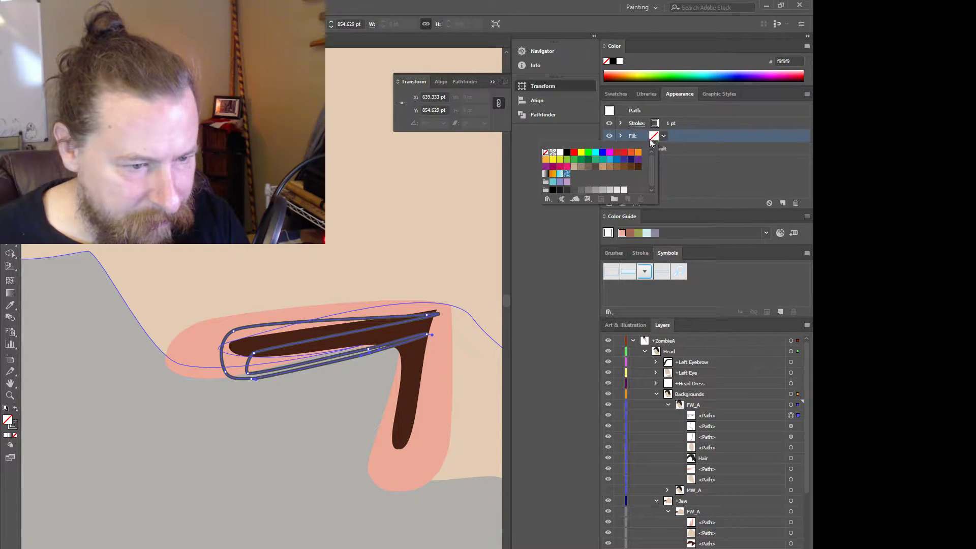
click(560, 153)
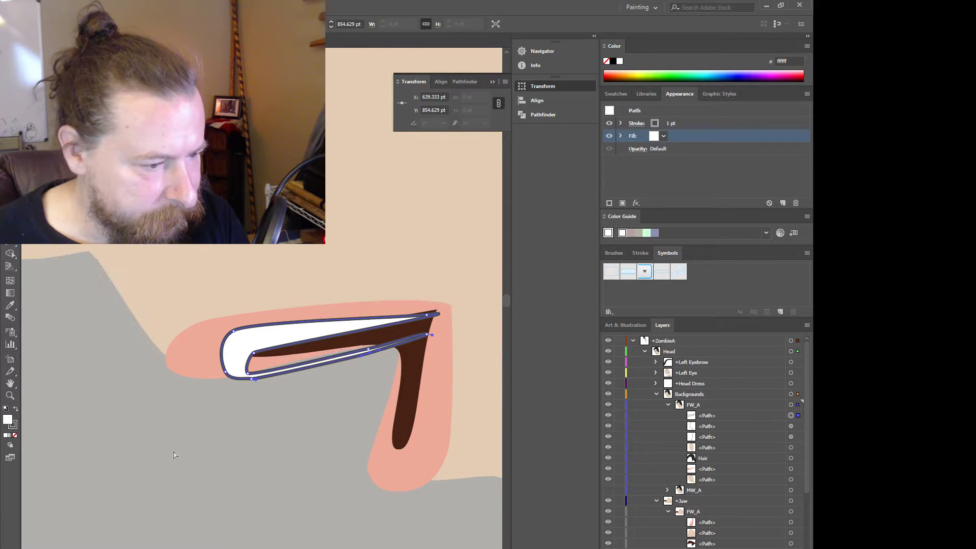
- Reshape the inner edge of the white teeth shape so the dark gap narrows to a point near the front of the mouth
click(254, 354)
drag(253, 354, 236, 373)
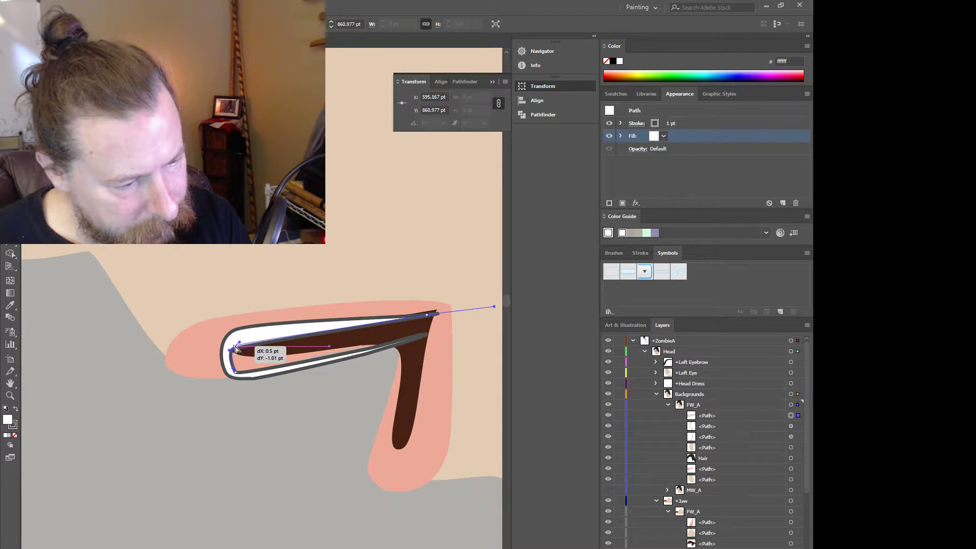
drag(235, 350, 248, 354)
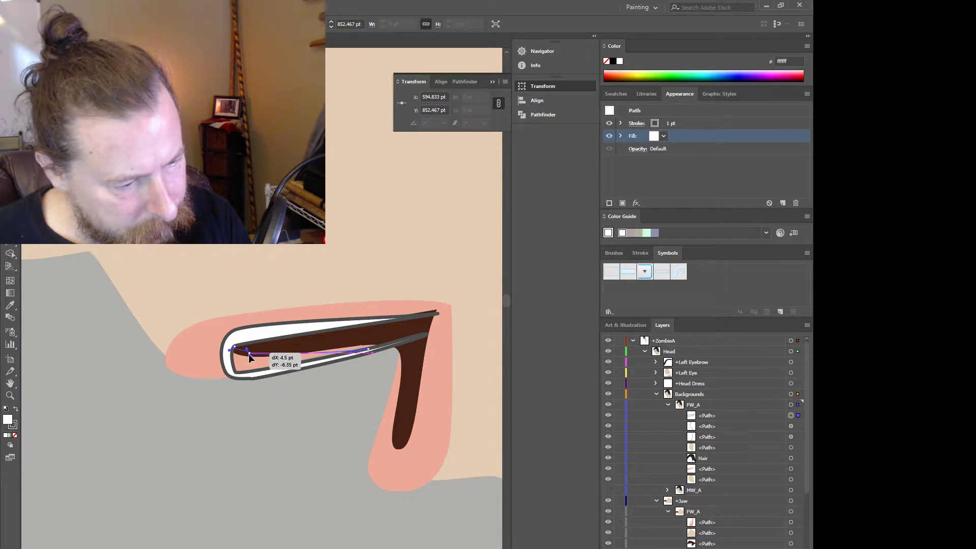
drag(368, 349, 368, 342)
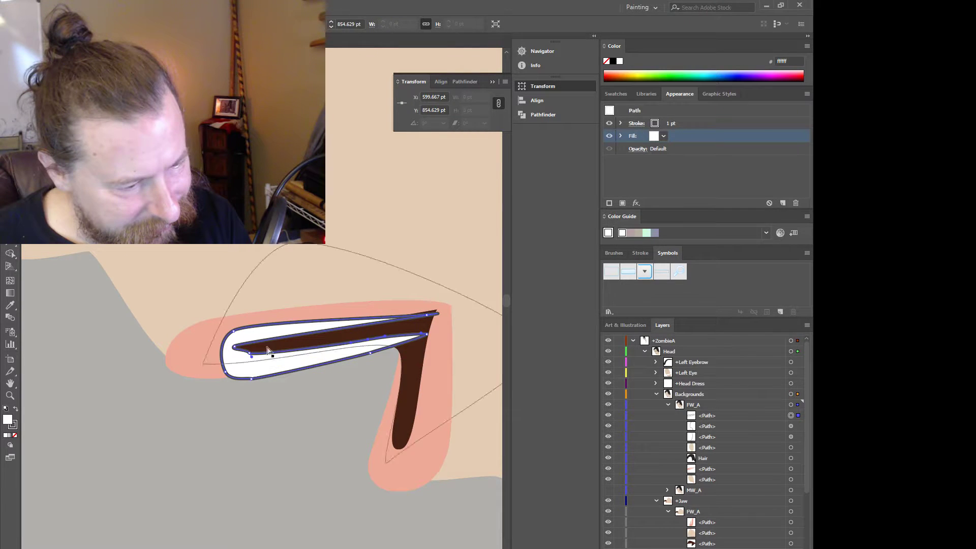
drag(235, 350, 248, 351)
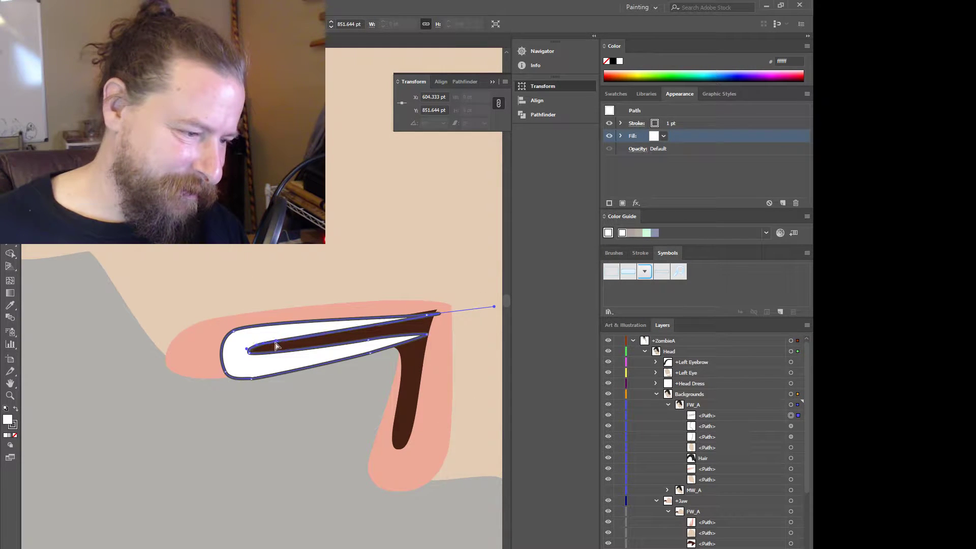
drag(267, 347, 302, 344)
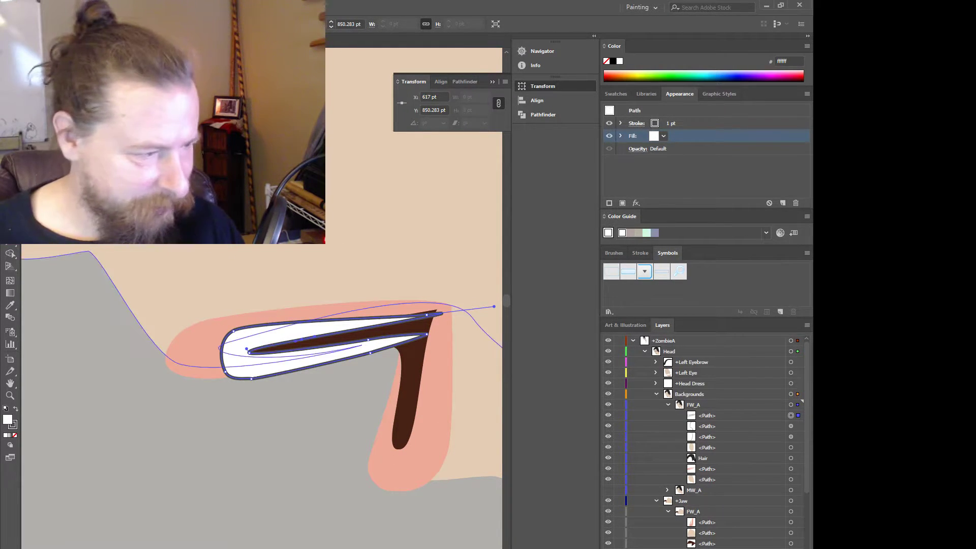
- Delete the whole white two-row teeth shape from the mouth
key(v)
click(305, 355)
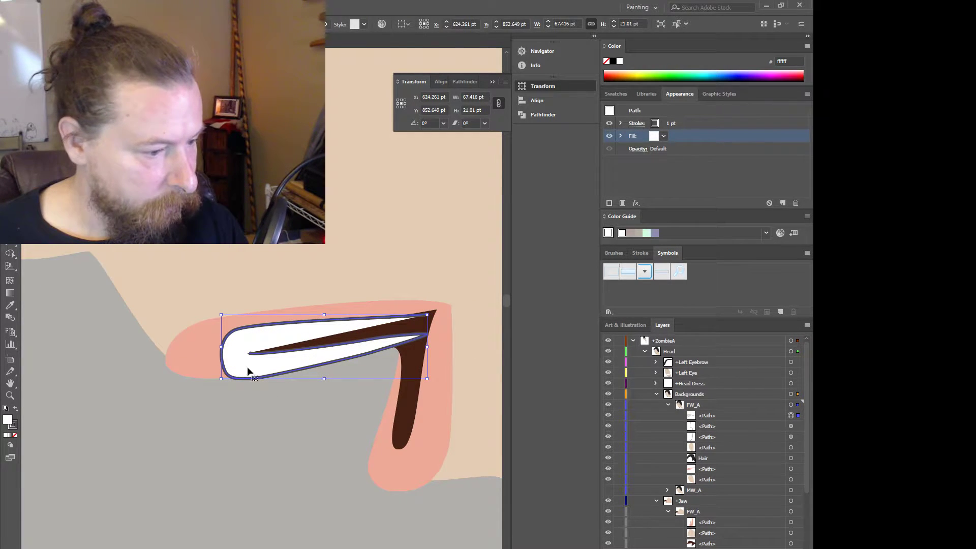
key(Delete)
scroll(389, 394, down, 5)
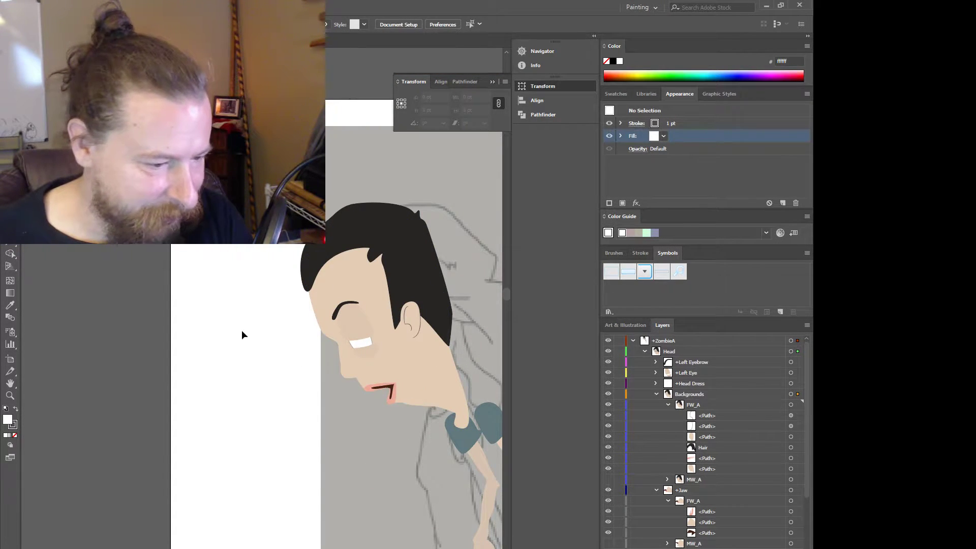
- Draw a closed white wedge of upper teeth with the Pen tool, tapering from a rounded front under the upper lip to the inner mouth corner
key(p)
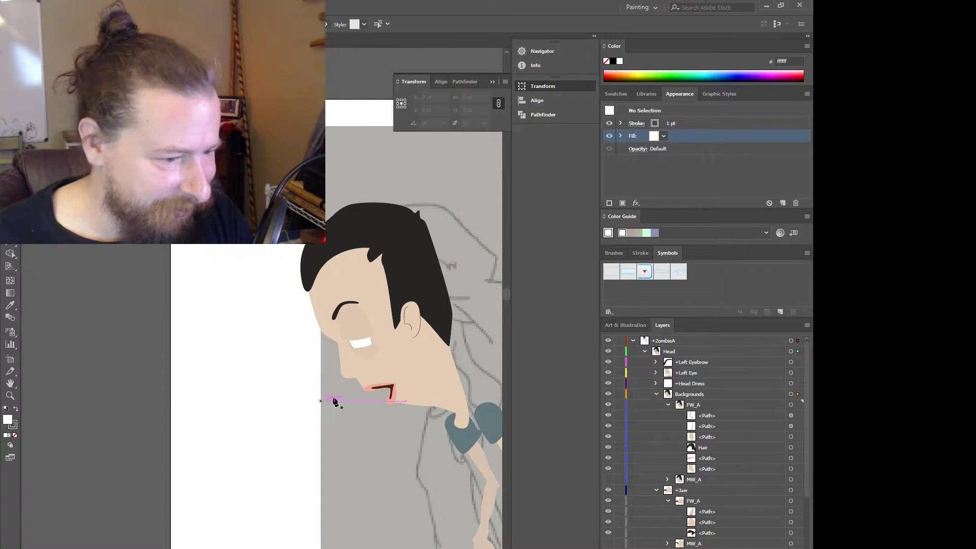
scroll(433, 389, up, 3)
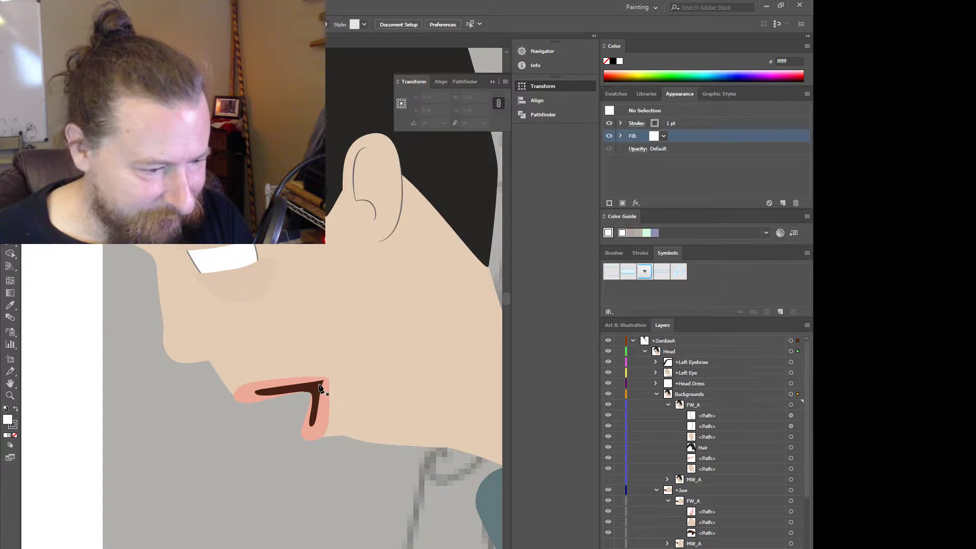
drag(322, 387, 299, 392)
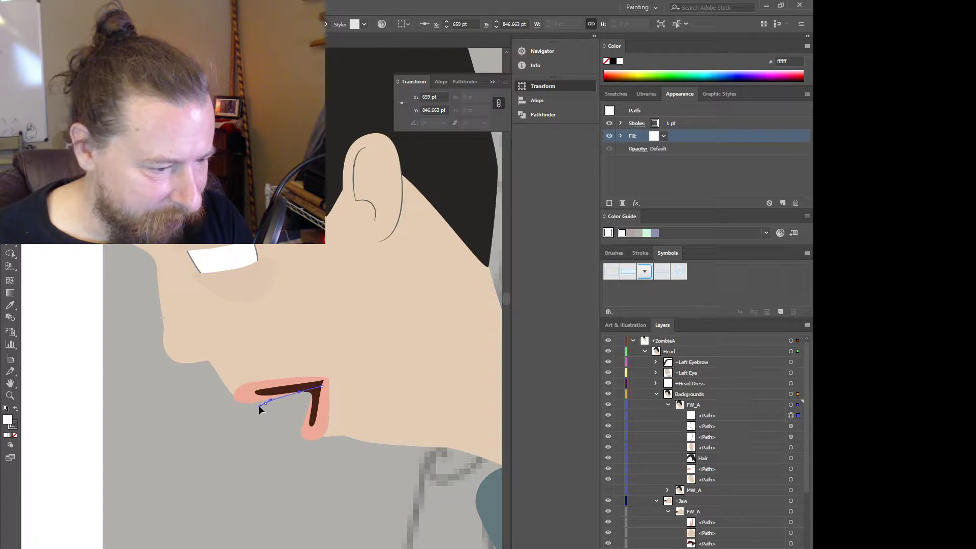
drag(258, 404, 258, 389)
scroll(258, 389, up, 2)
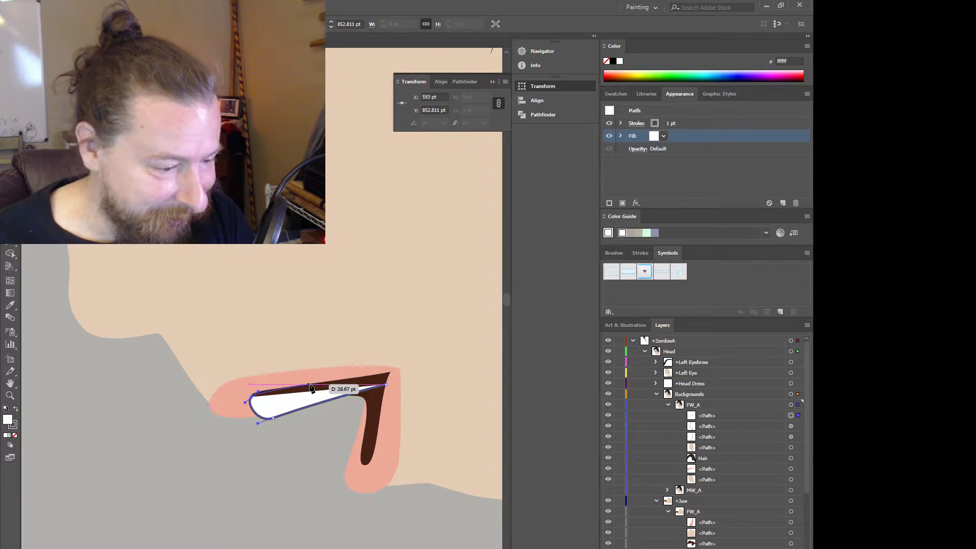
key(v)
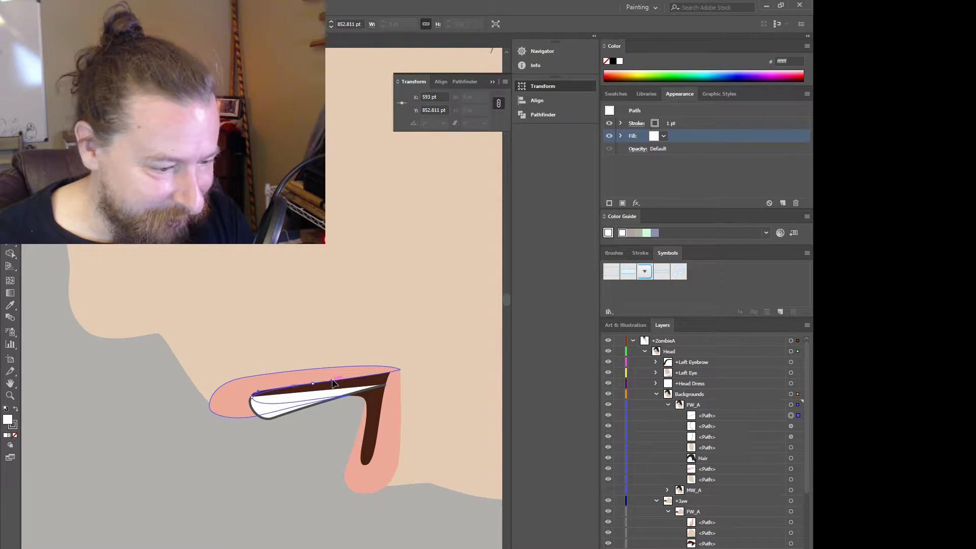
scroll(356, 391, down, 5)
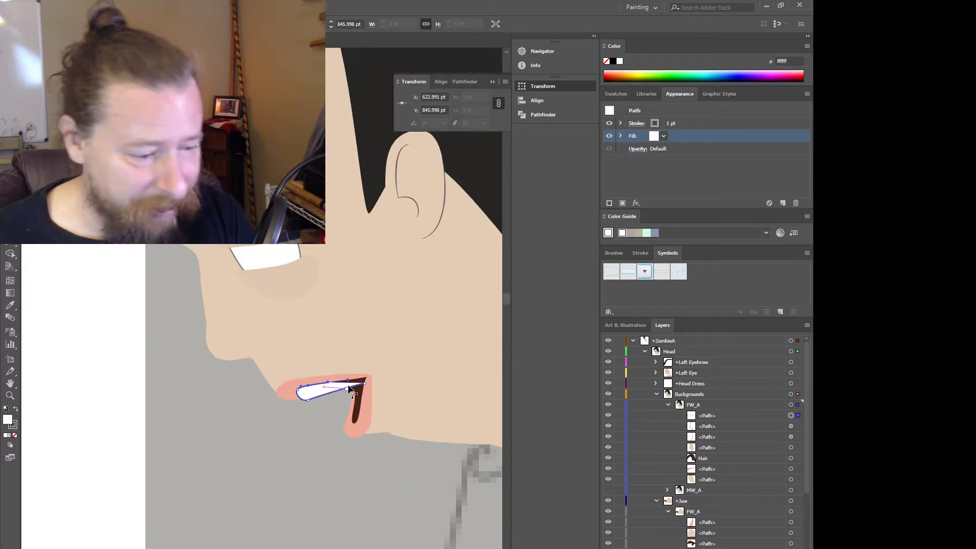
scroll(421, 390, up, 2)
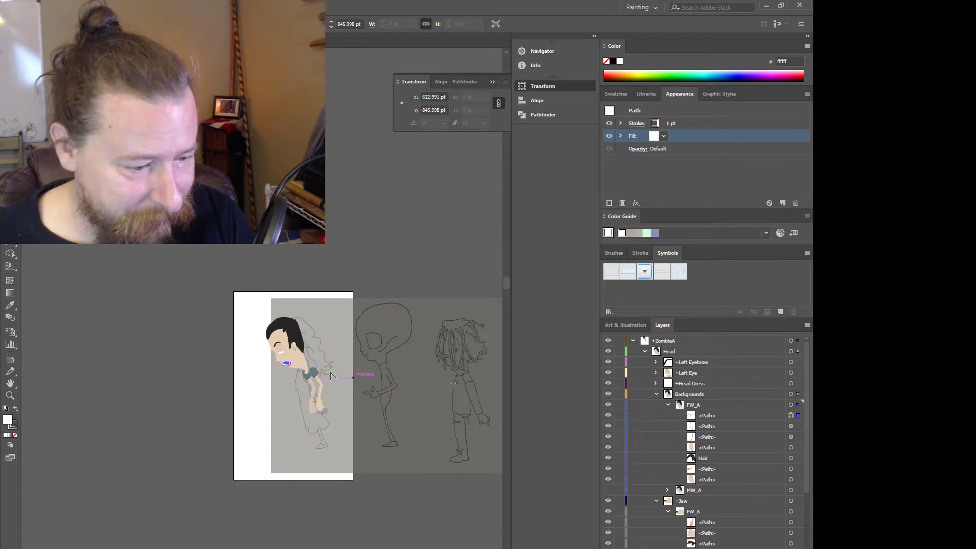
- Straighten the lower edge of the white teeth shape so it narrows steadily towards the inner corner of the mouth
scroll(283, 353, up, 6)
drag(377, 469, 333, 467)
scroll(389, 436, up, 2)
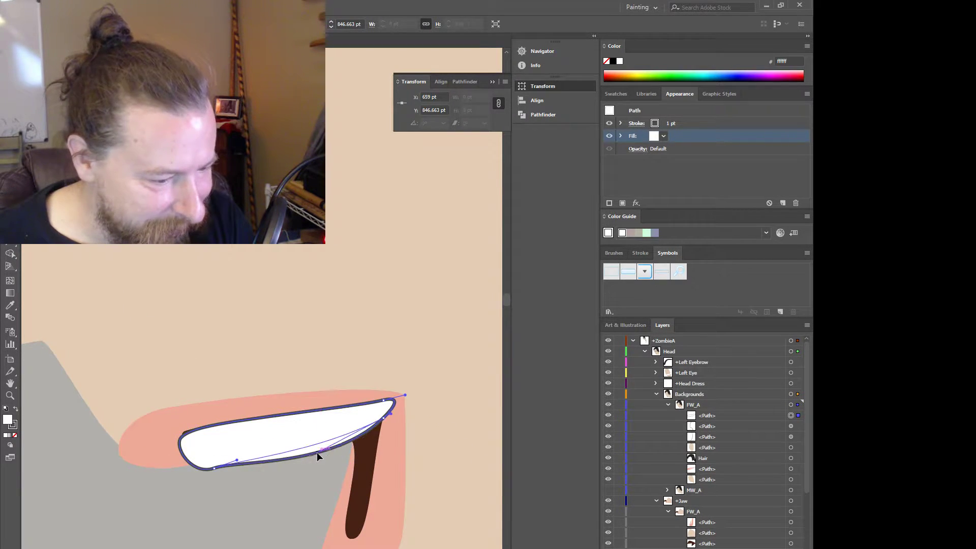
drag(316, 452, 399, 405)
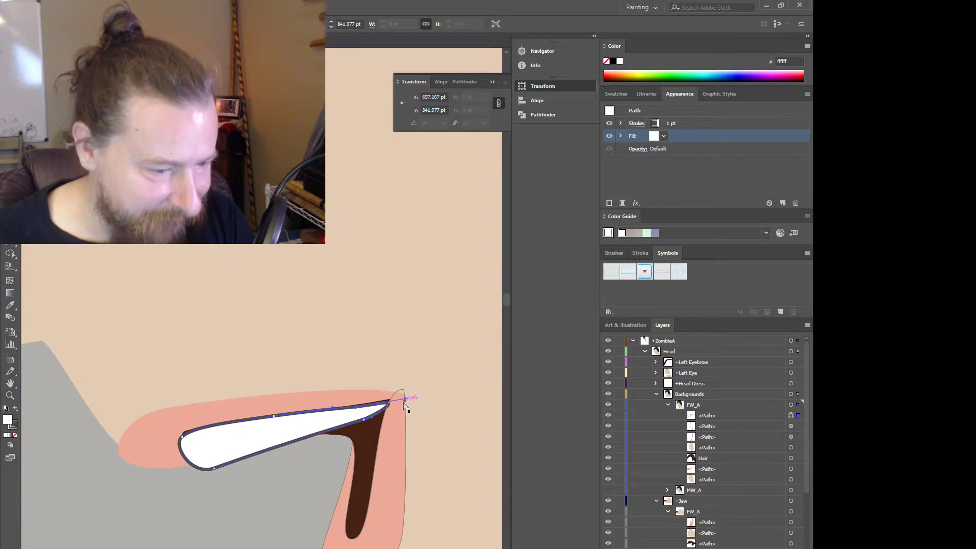
- Sharpen the inner end of the teeth shape into a point and fit it into the inner mouth corner
scroll(377, 424, up, 3)
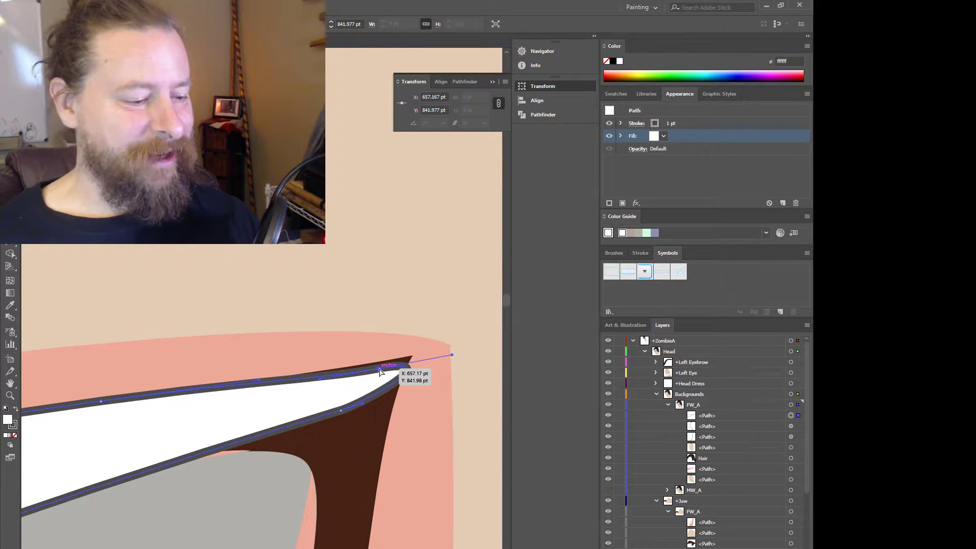
drag(380, 367, 384, 360)
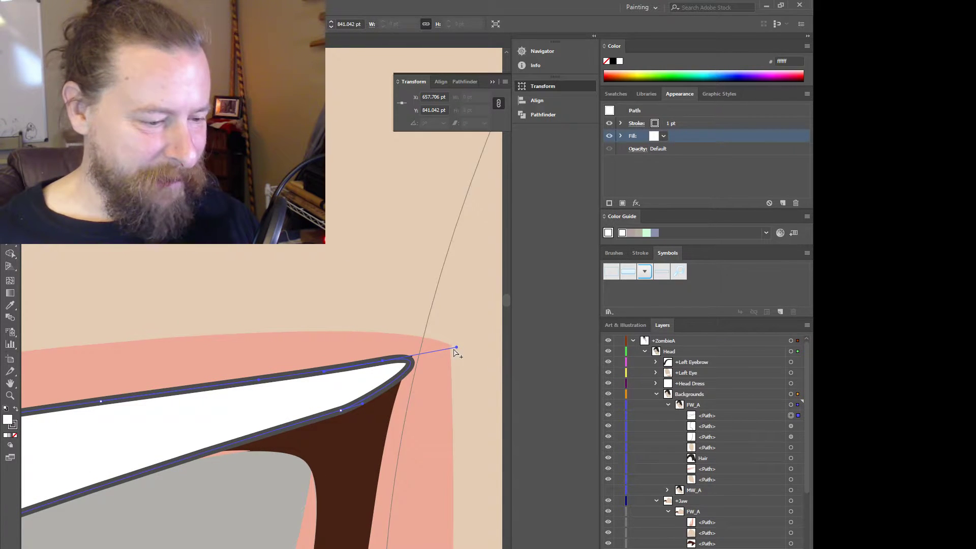
drag(455, 349, 244, 429)
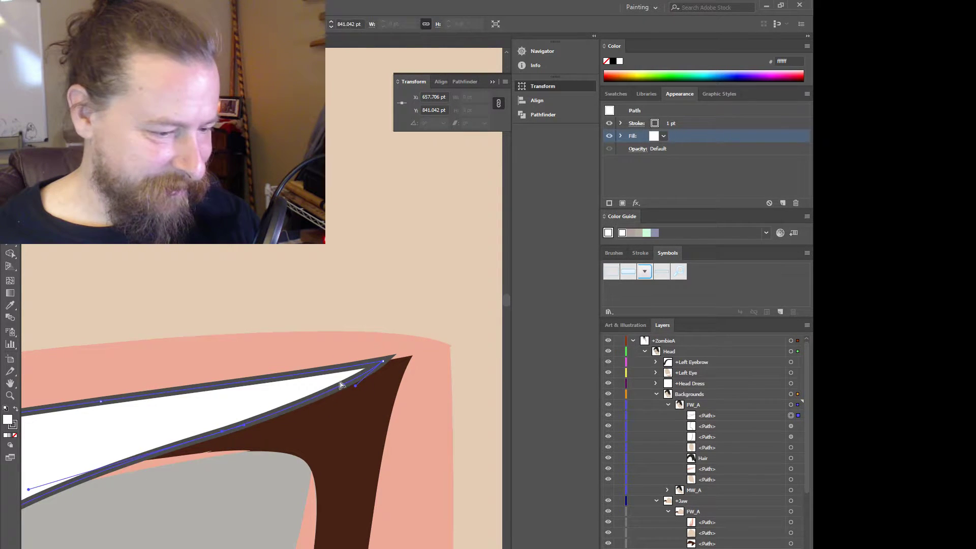
drag(384, 363, 398, 362)
scroll(266, 416, down, 2)
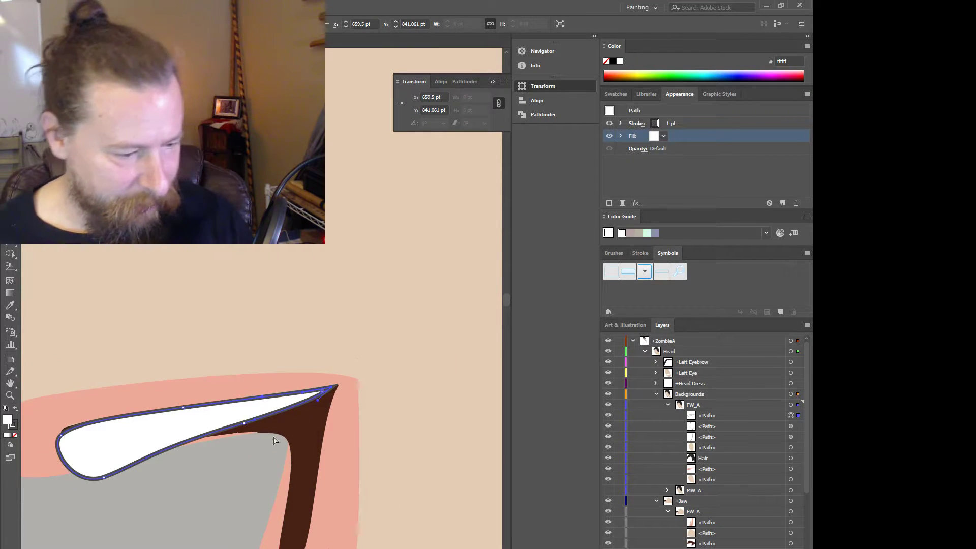
- Adjust the curve handles on the lower edge of the teeth so it runs straighter towards the rounded front
scroll(203, 447, up, 1)
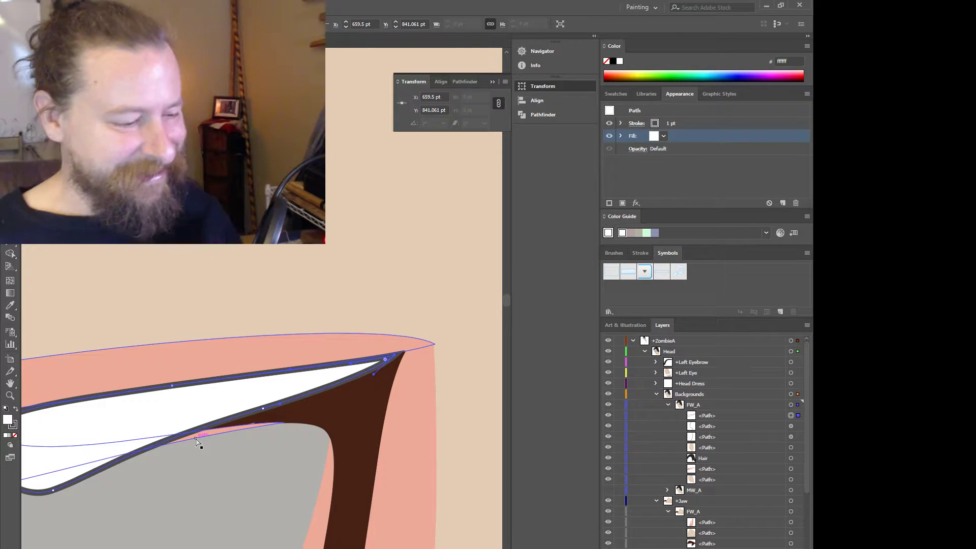
click(262, 408)
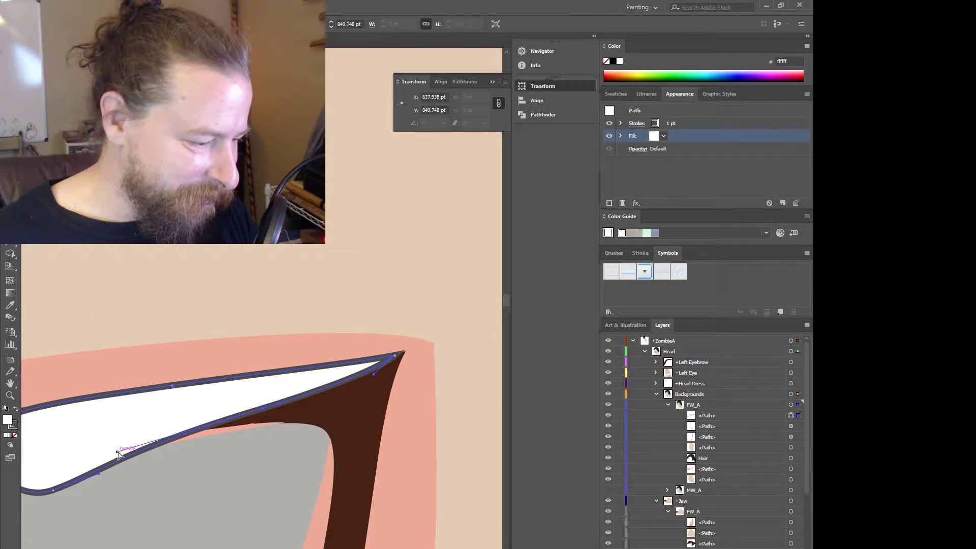
drag(117, 452, 117, 468)
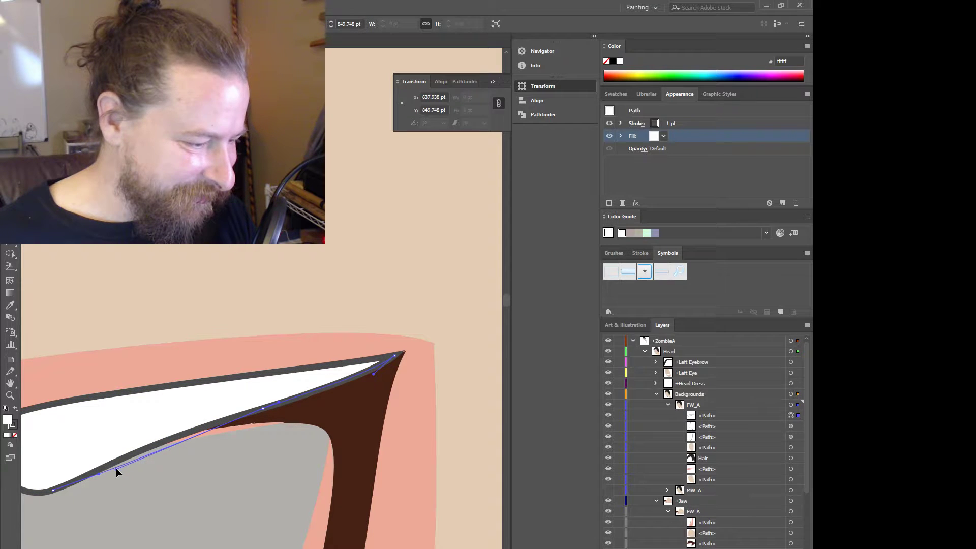
scroll(72, 492, down, 1)
scroll(73, 492, down, 5)
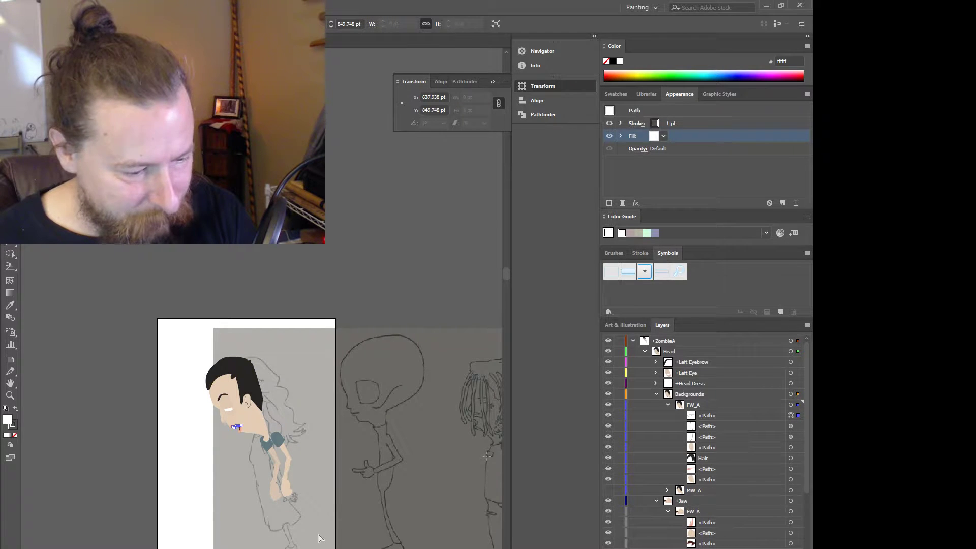
- Move the upper front anchor of the teeth by -0.5 pt horizontally and -1.5 pt vertically
scroll(298, 456, up, 2)
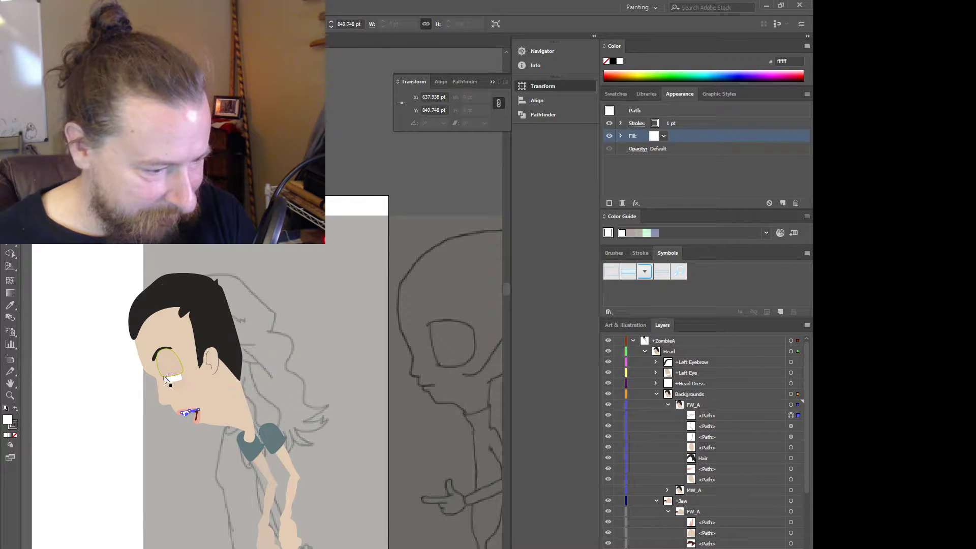
scroll(170, 379, up, 2)
scroll(191, 411, up, 4)
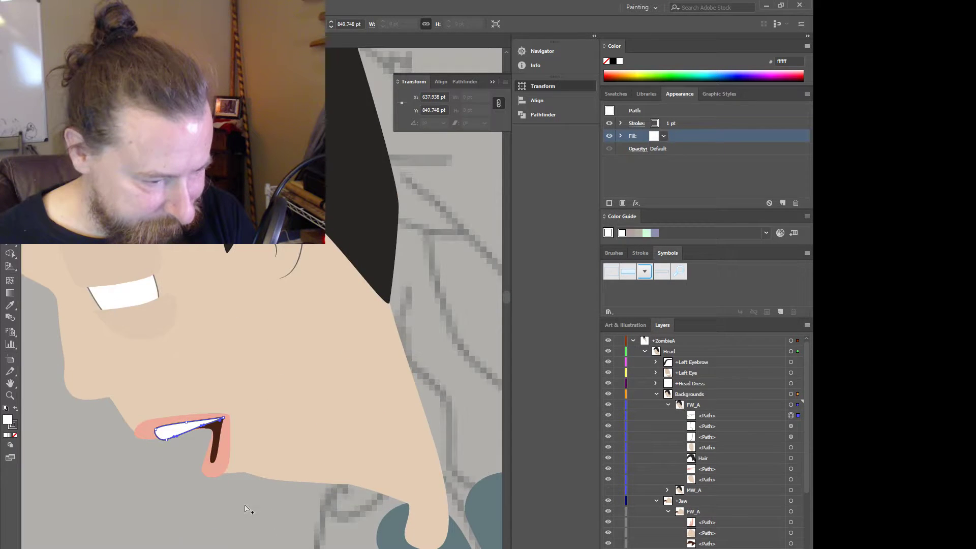
scroll(202, 464, up, 2)
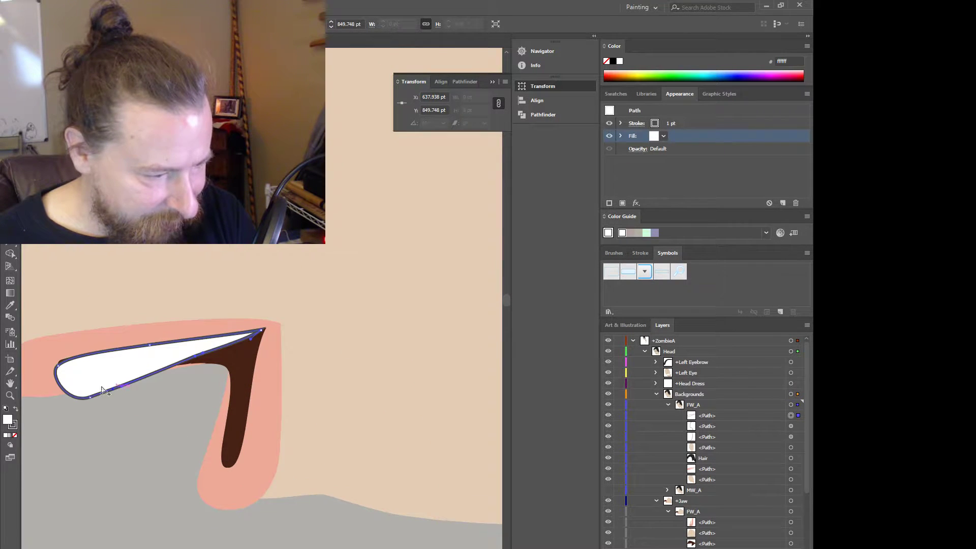
drag(57, 367, 57, 366)
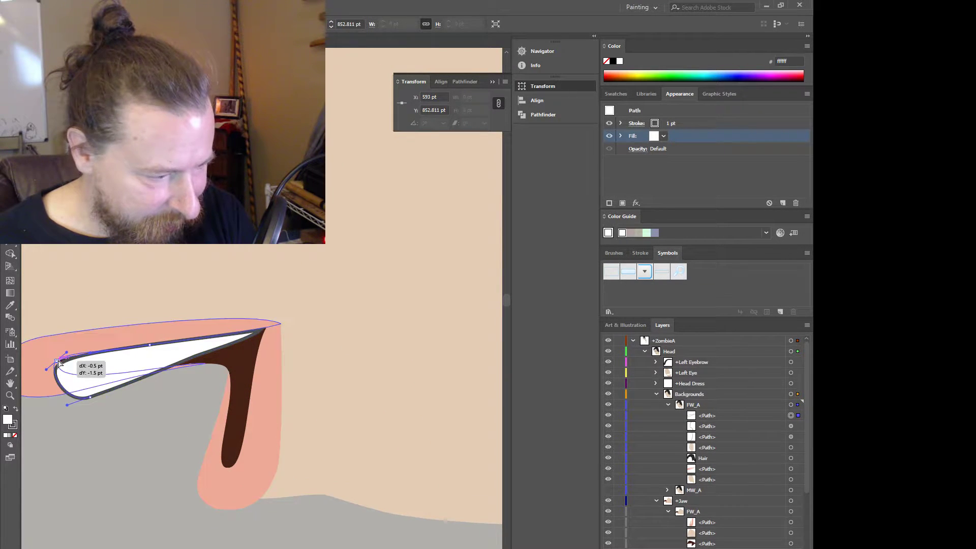
scroll(119, 451, down, 4)
scroll(121, 451, down, 2)
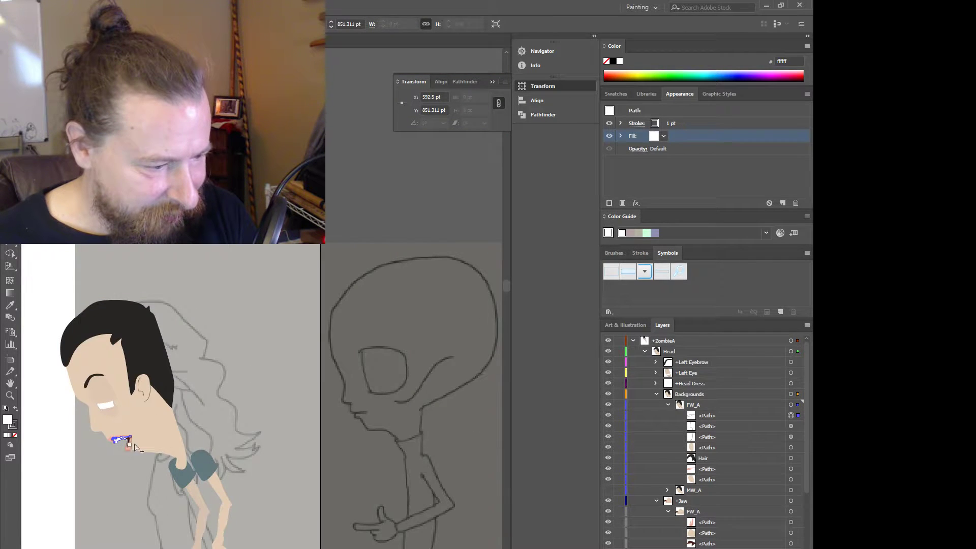
- Hide the MW_D eyebrow and extend the front end of the FW_D eyebrow up and forward into a thin tip
scroll(76, 426, up, 3)
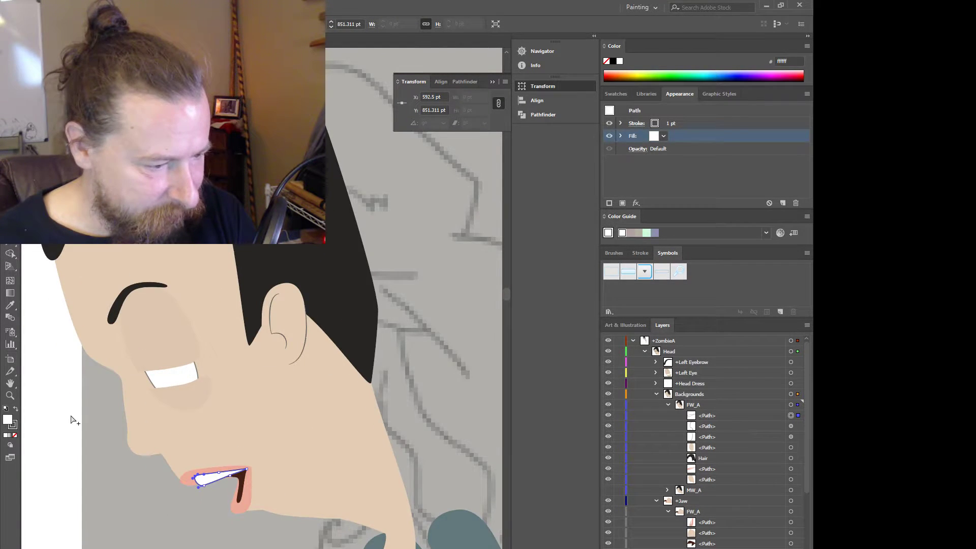
scroll(74, 420, up, 1)
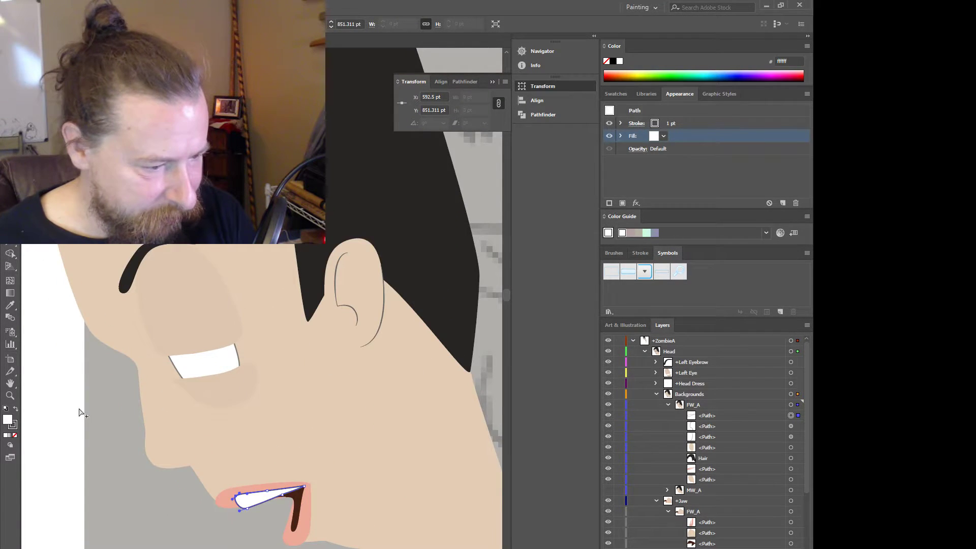
click(178, 325)
scroll(350, 399, down, 2)
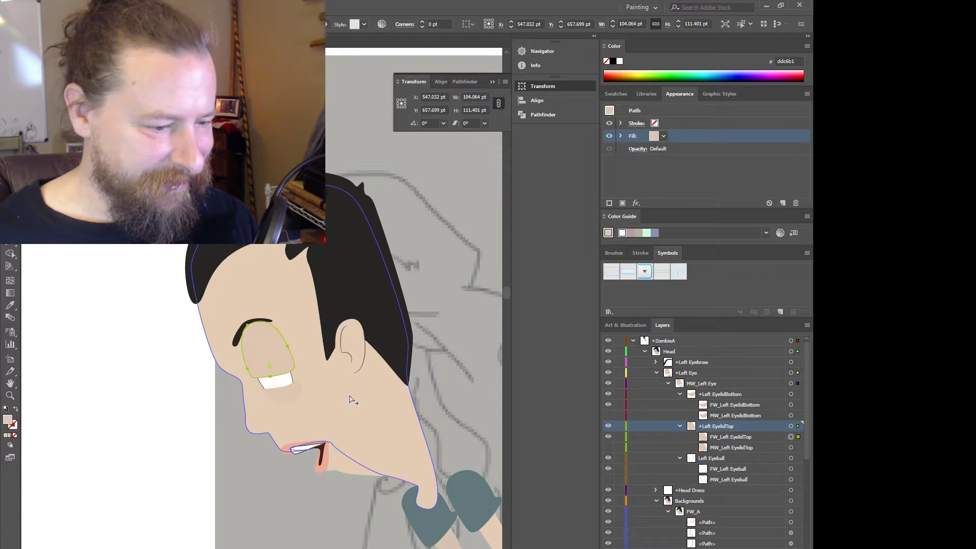
scroll(286, 386, up, 2)
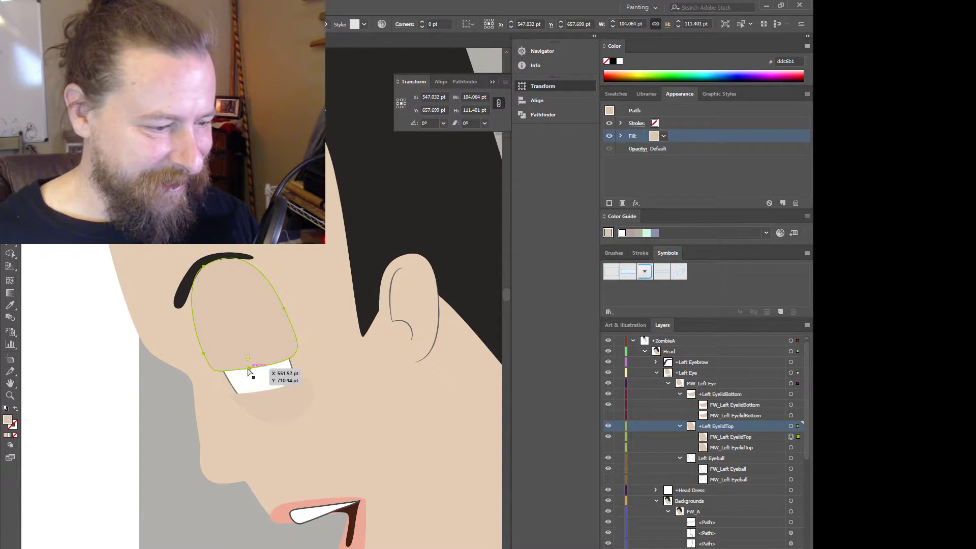
click(183, 289)
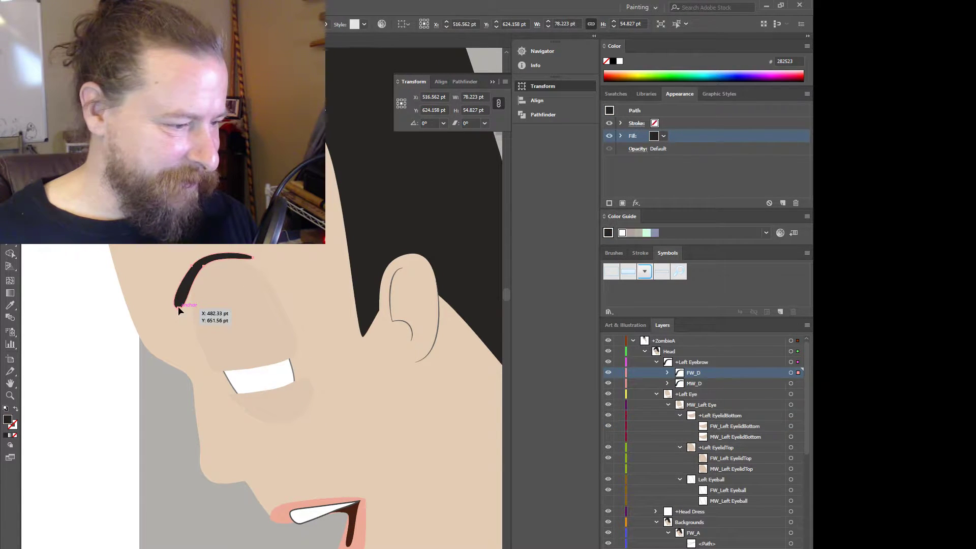
click(178, 307)
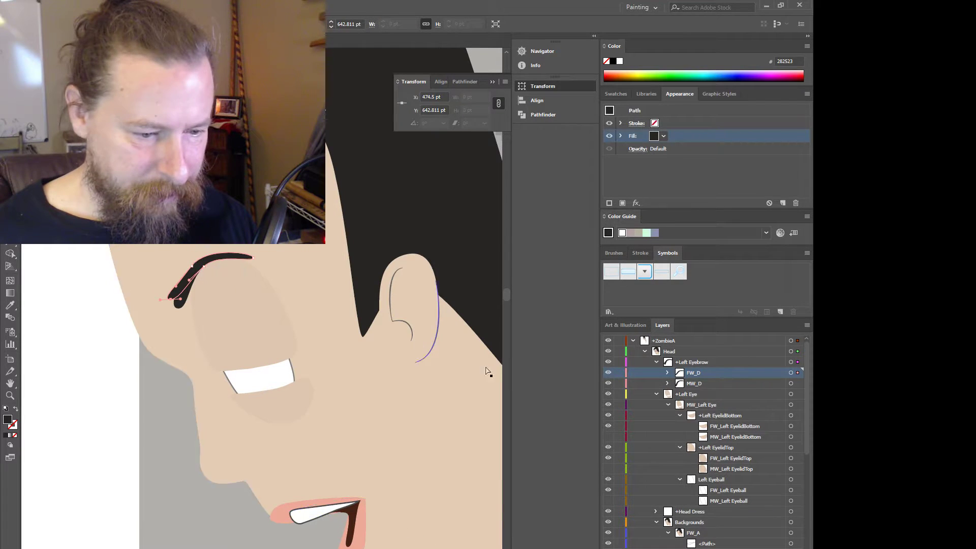
click(608, 383)
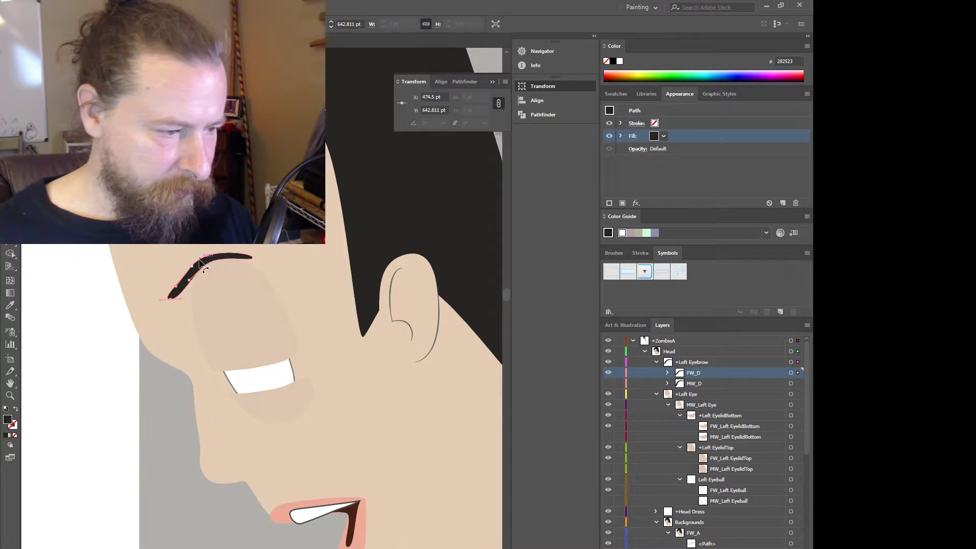
drag(200, 262, 165, 296)
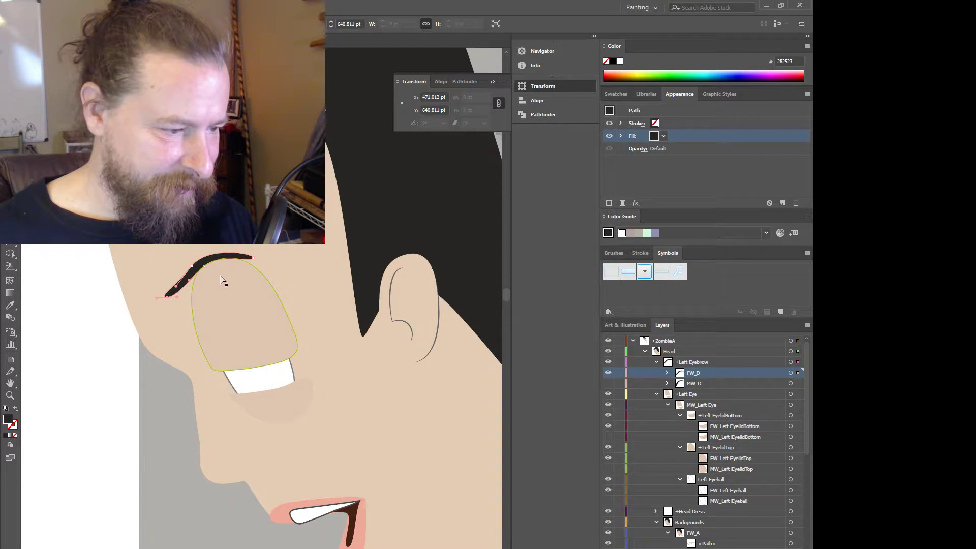
- Raise the lower edge of the FW_Left EyelidTop shape slightly to uncover more of the eyeball
click(256, 372)
drag(249, 368, 248, 364)
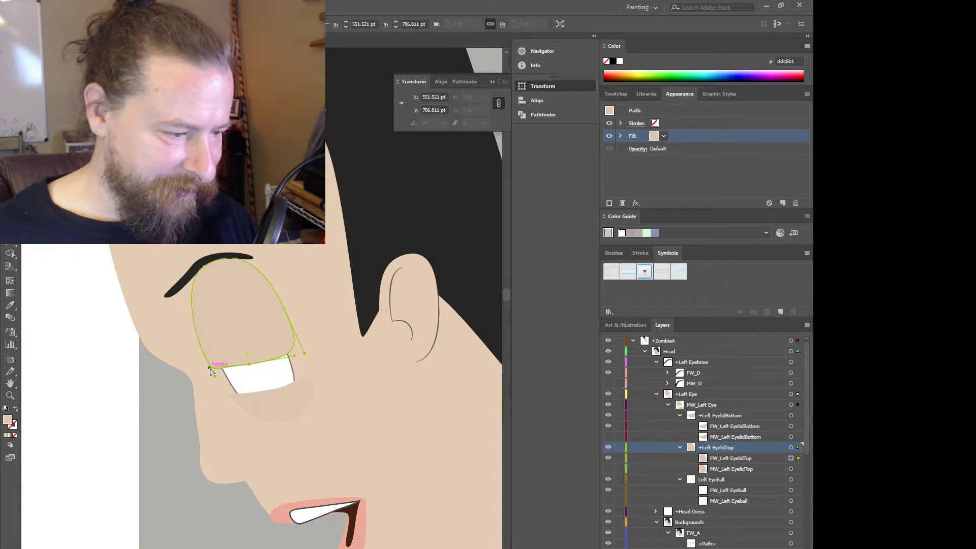
- Reshape the FW_Left EyelidBottom upper edge, smoothing its front corner and raising its rear corner into a sharper point
click(272, 405)
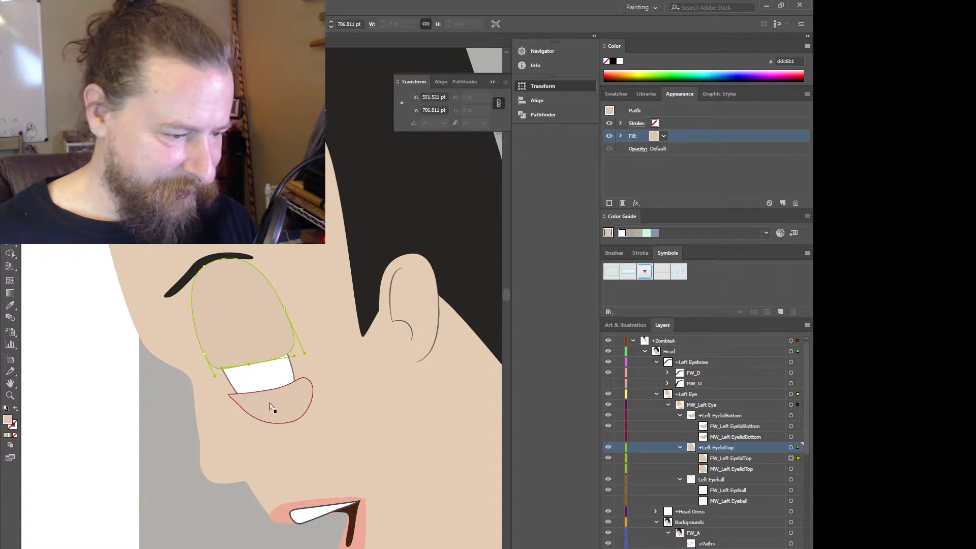
click(267, 390)
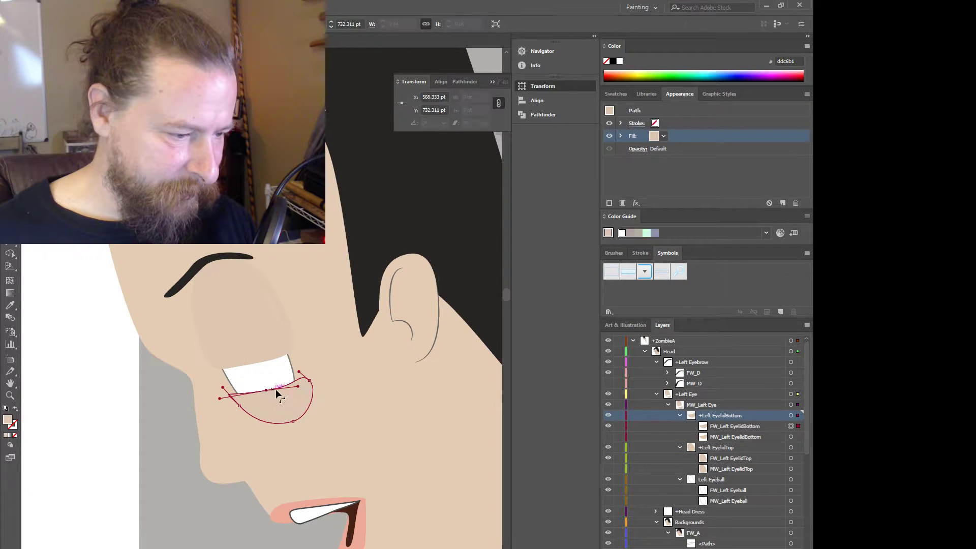
drag(298, 388, 290, 387)
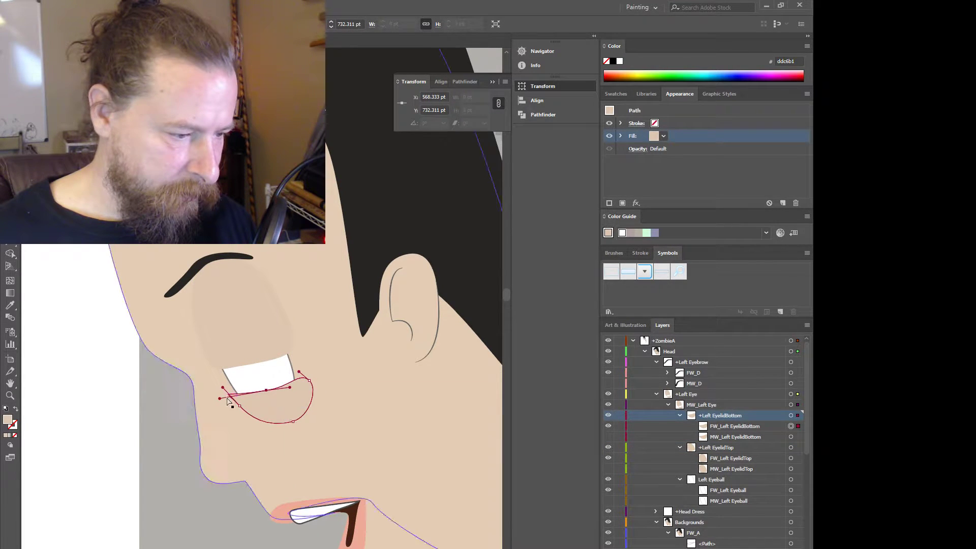
drag(228, 396, 230, 393)
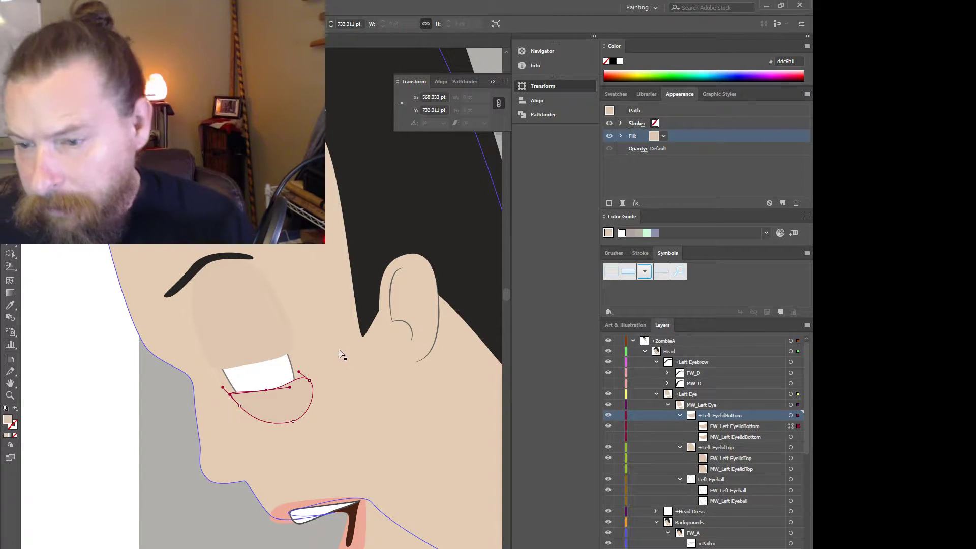
click(308, 379)
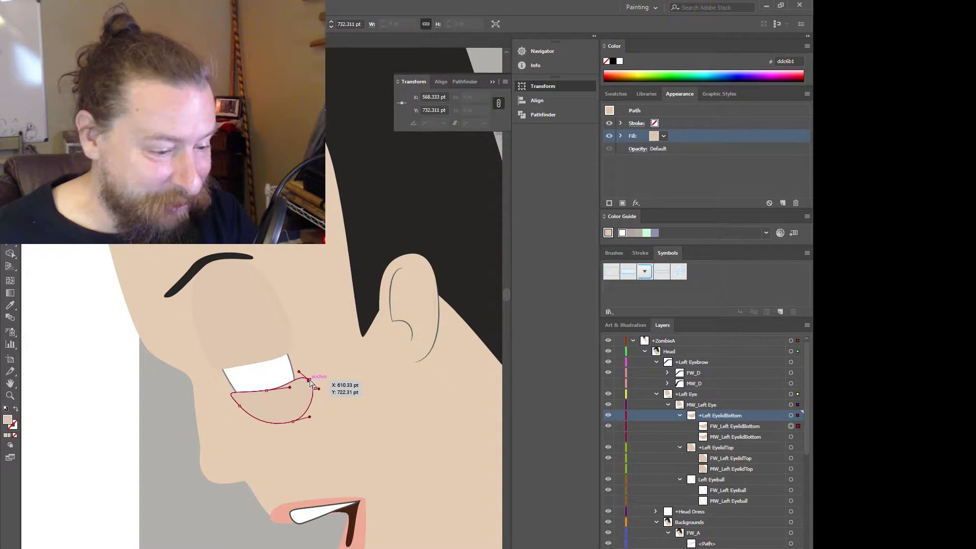
drag(320, 392, 306, 375)
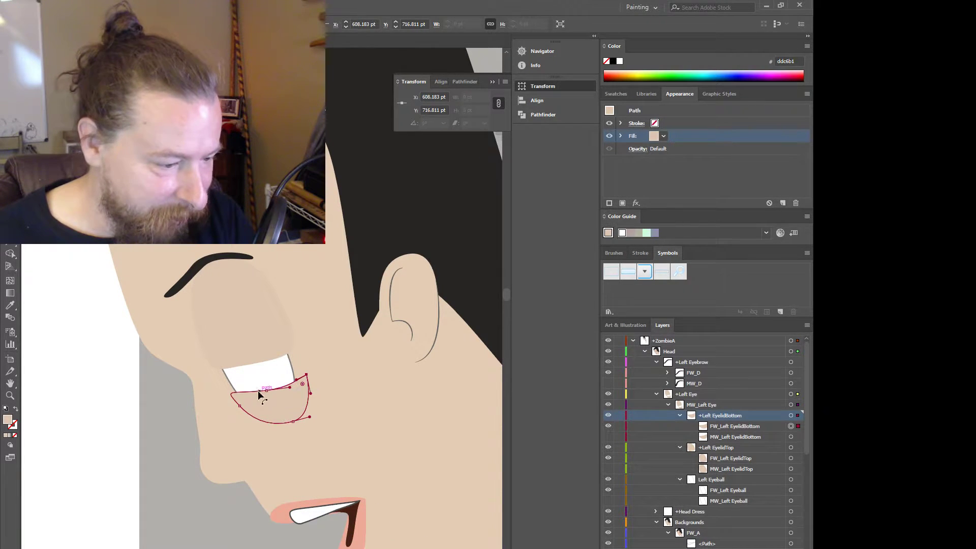
click(240, 405)
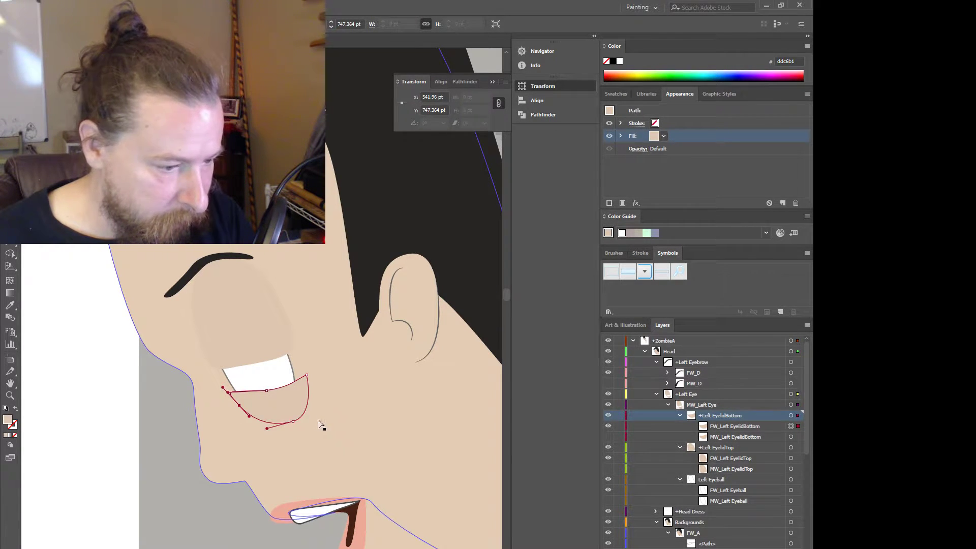
- Lower the upper front anchor of the FW_Left EyelidTop shape to leave a gap below the eyebrow
click(255, 320)
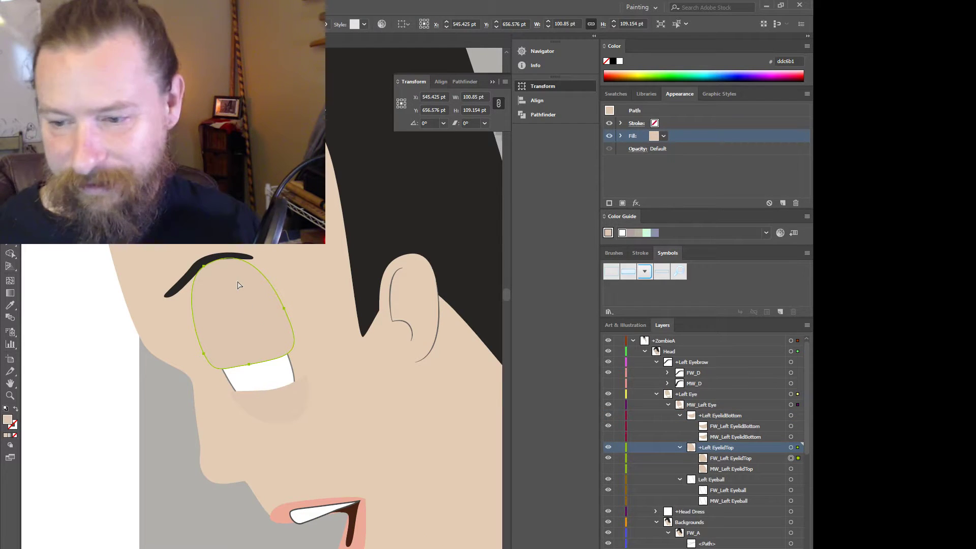
drag(204, 266, 204, 284)
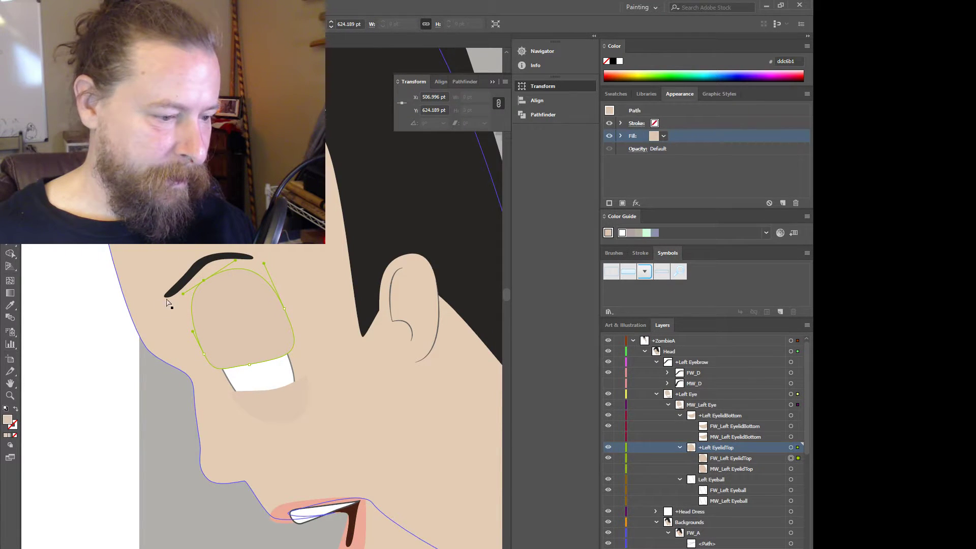
- Change the fill color of the FW_D eyebrow to yellow, ede148
click(210, 260)
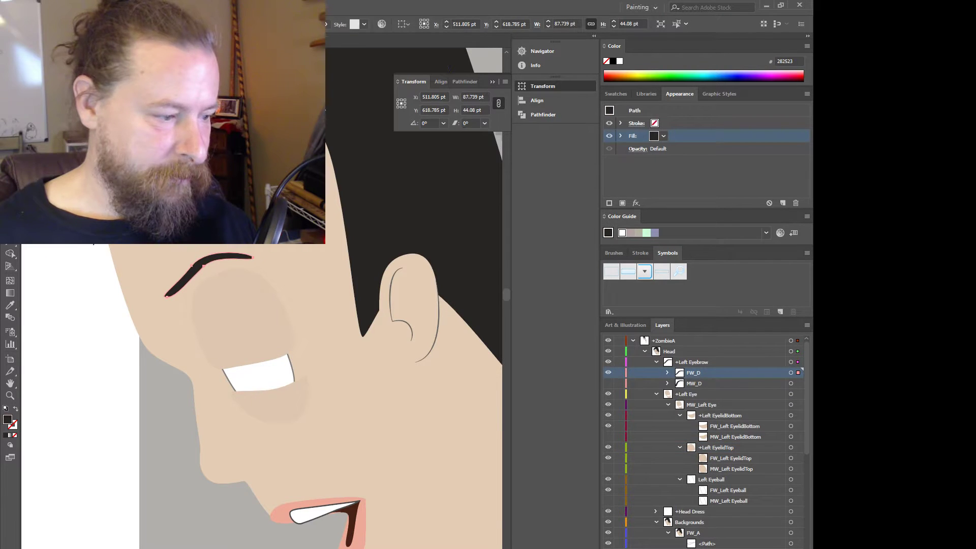
double_click(8, 420)
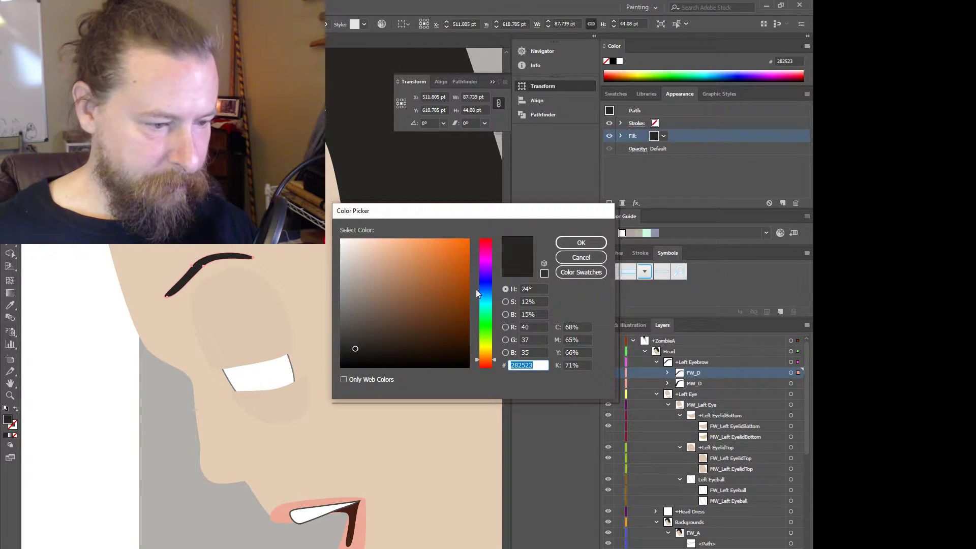
click(489, 348)
click(452, 252)
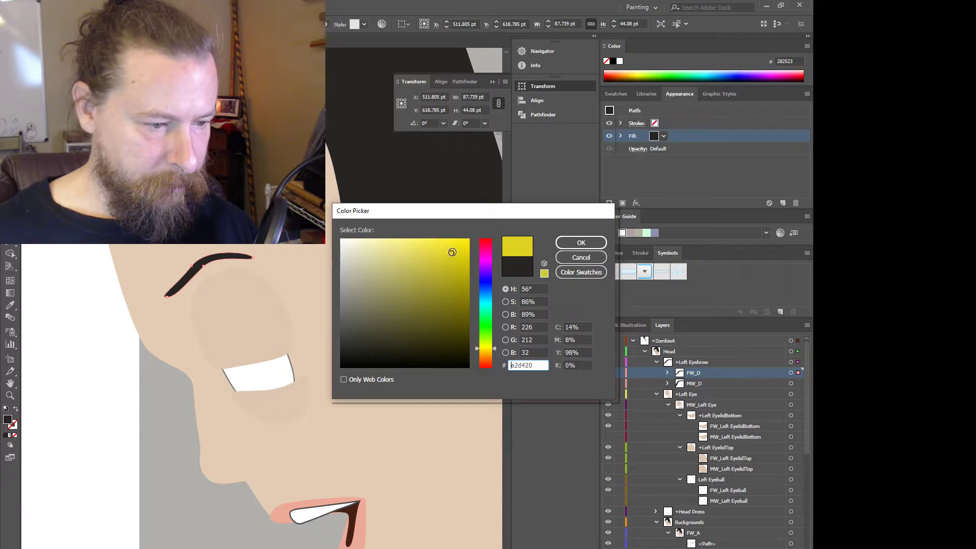
drag(447, 253, 439, 246)
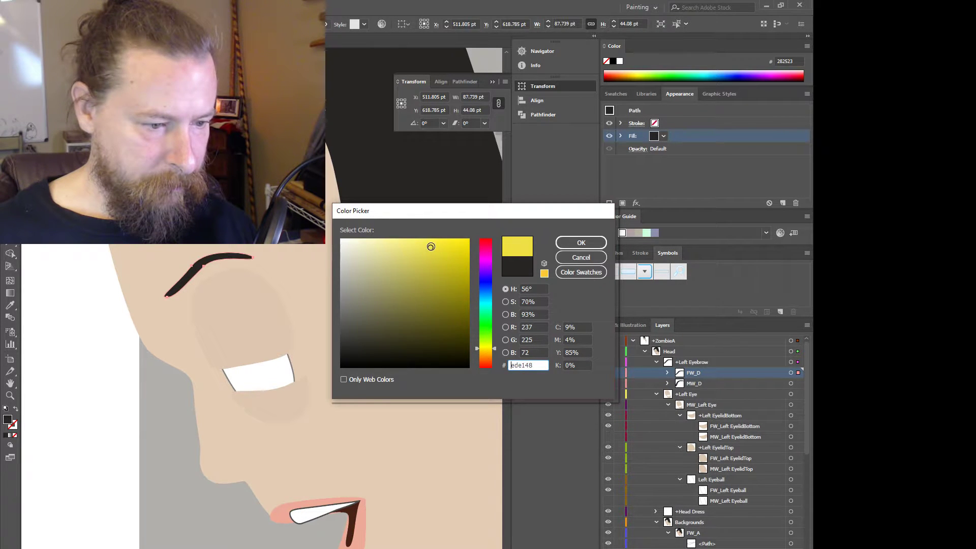
click(573, 245)
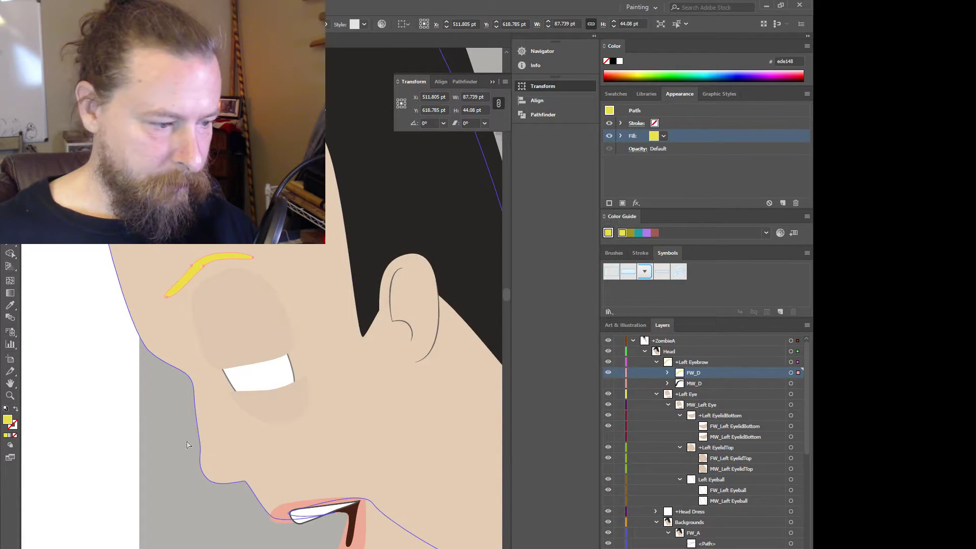
- Remove the stroke from the white upper teeth shape in the FW_A head background
scroll(224, 468, down, 1)
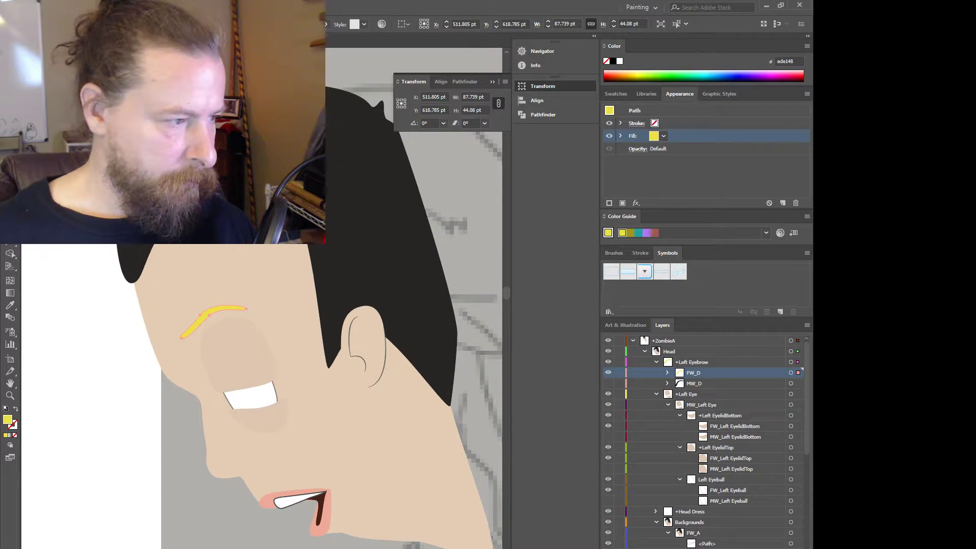
click(10, 52)
click(289, 501)
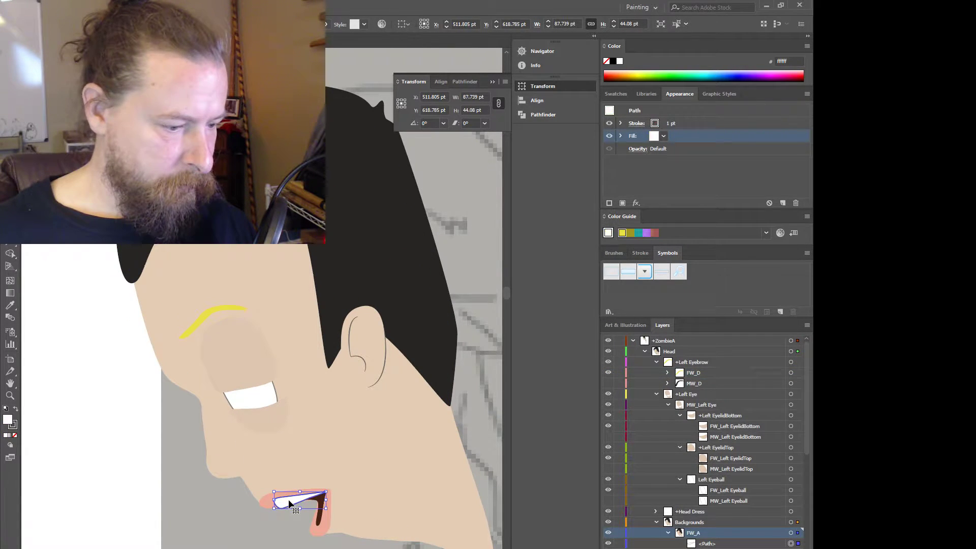
click(655, 125)
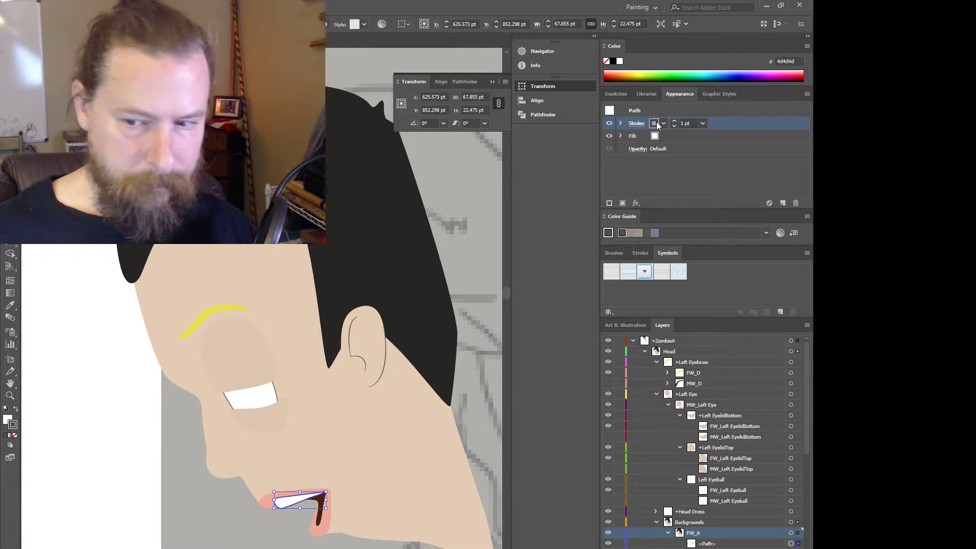
click(655, 124)
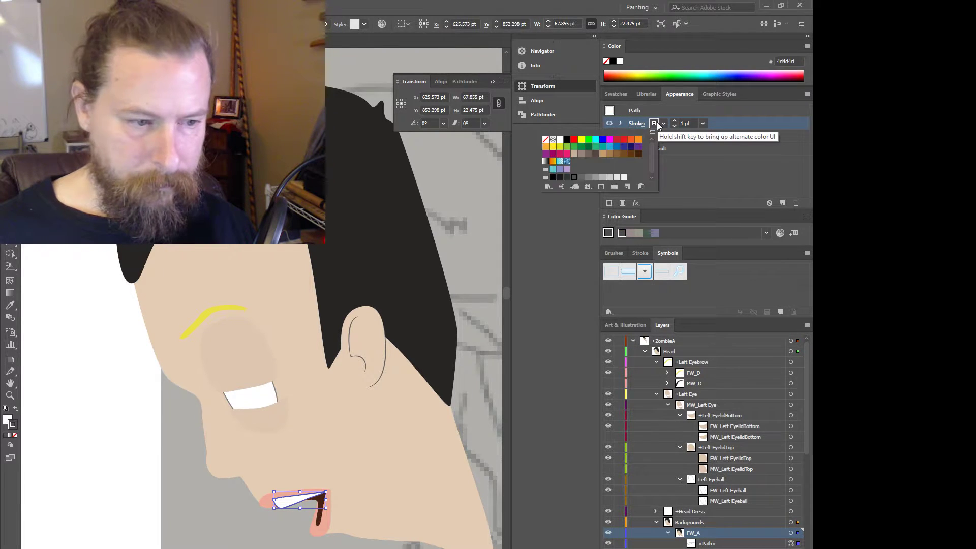
click(545, 139)
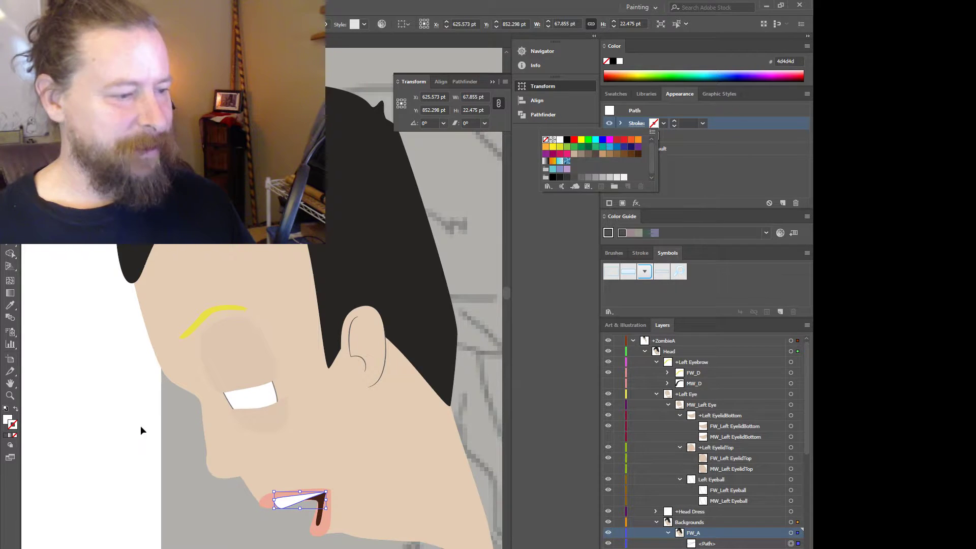
click(138, 374)
scroll(173, 381, down, 2)
scroll(124, 350, up, 1)
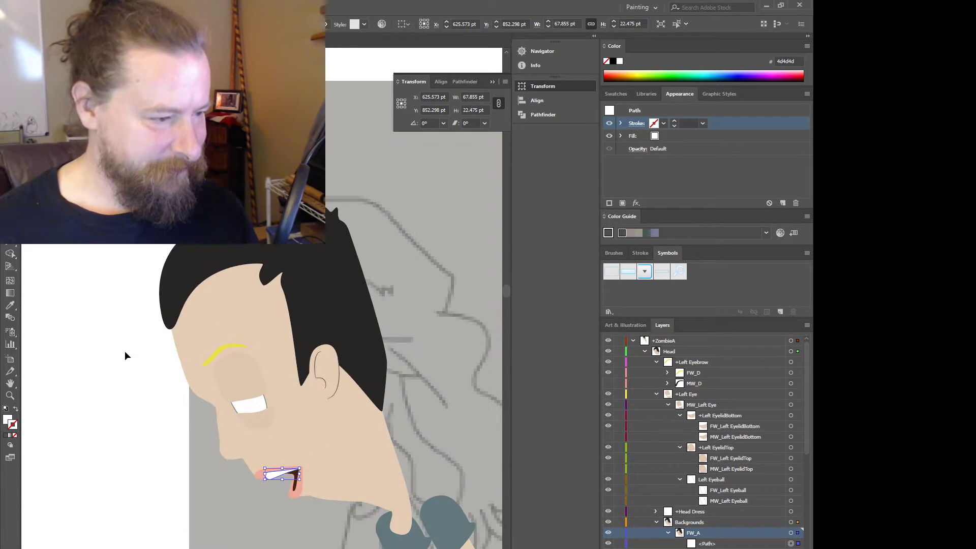
- Move the front forehead anchor of the FW_A skin shape up and inward beneath the front hair edge
click(224, 306)
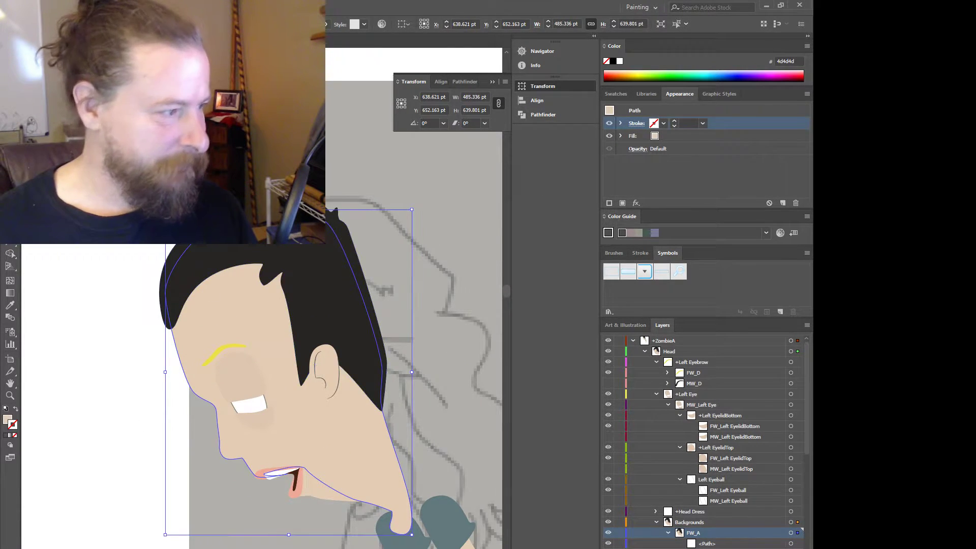
key(a)
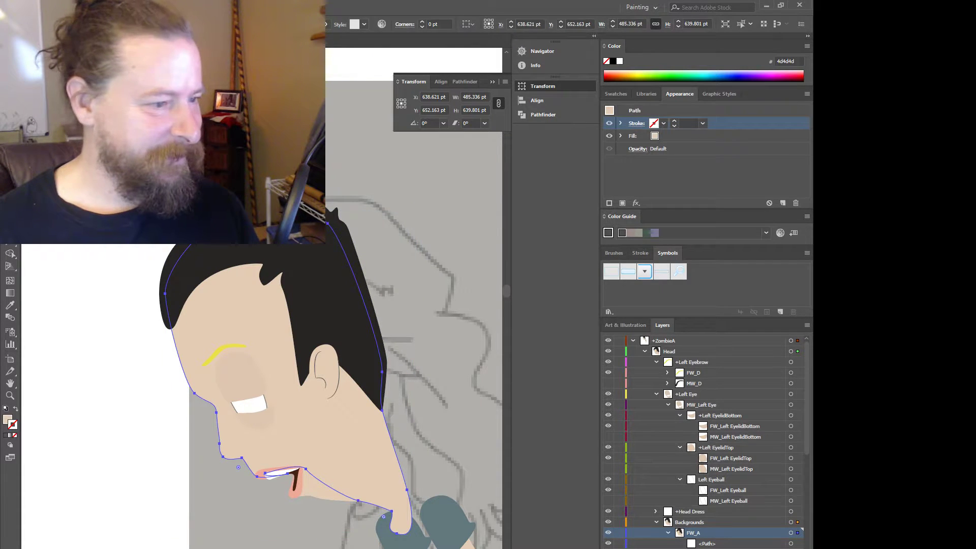
click(239, 215)
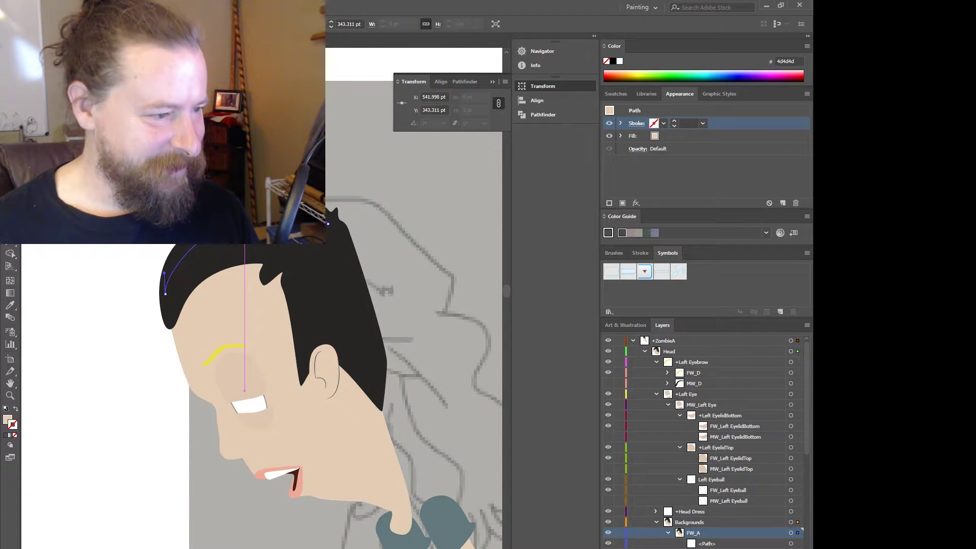
click(166, 294)
drag(167, 296, 176, 272)
scroll(305, 396, down, 5)
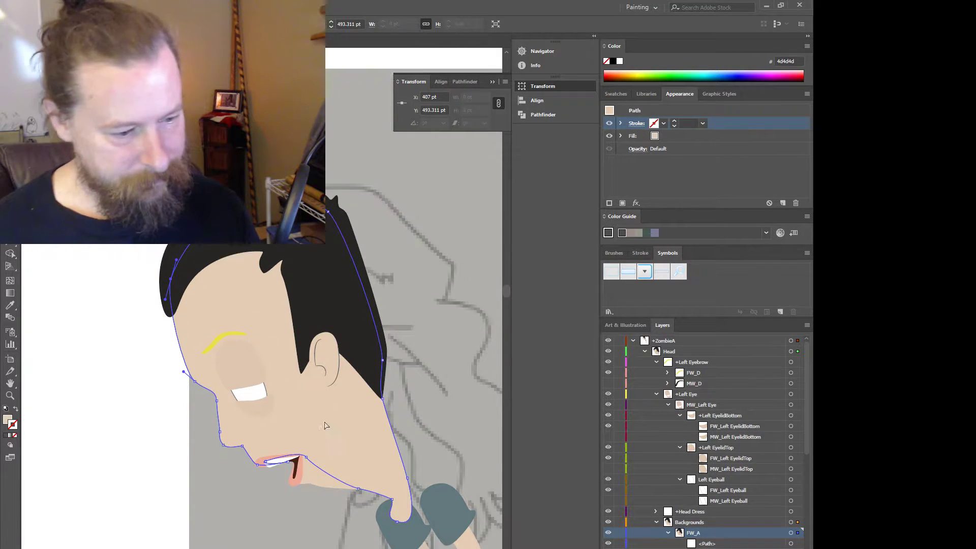
- Move the rear head anchor of the FW_A skin shape up and slightly inward, keeping the curve inside the back of the hair
scroll(386, 408, up, 2)
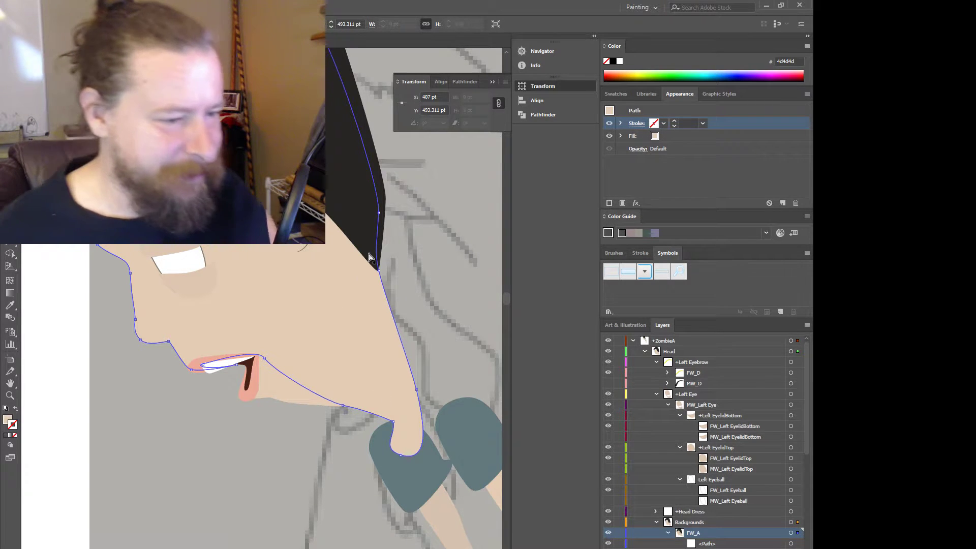
click(379, 213)
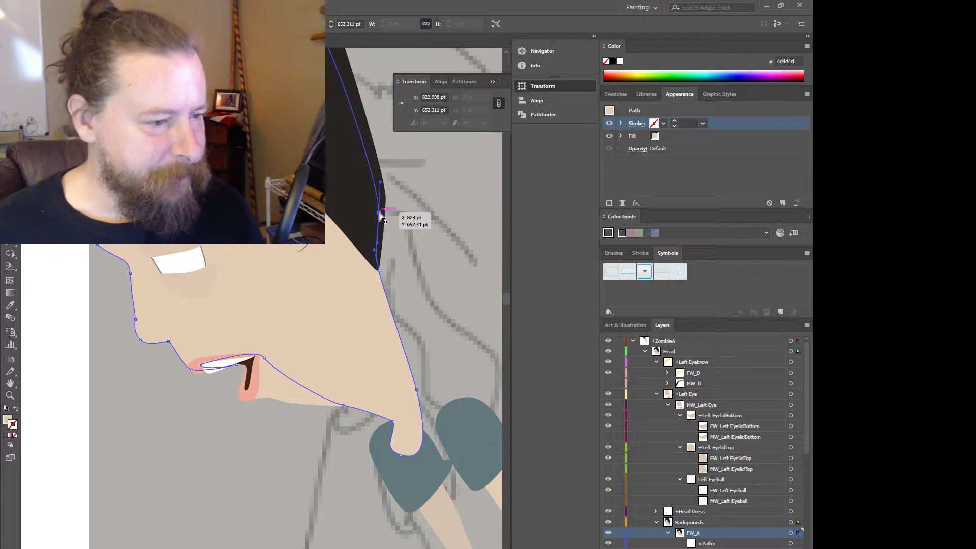
mouse_move(381, 215)
mouse_down()
mouse_move(375, 190)
mouse_move(380, 225)
mouse_up()
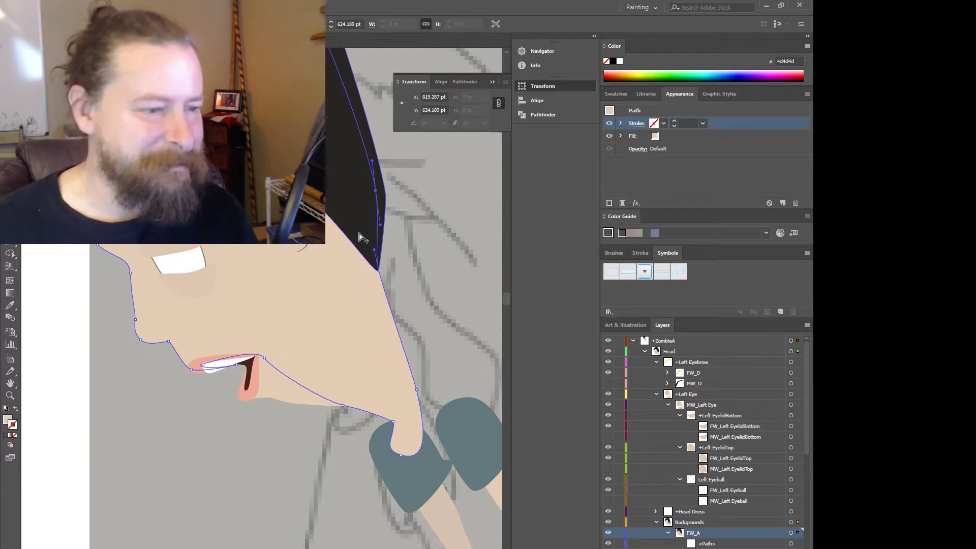
scroll(358, 237, down, 1)
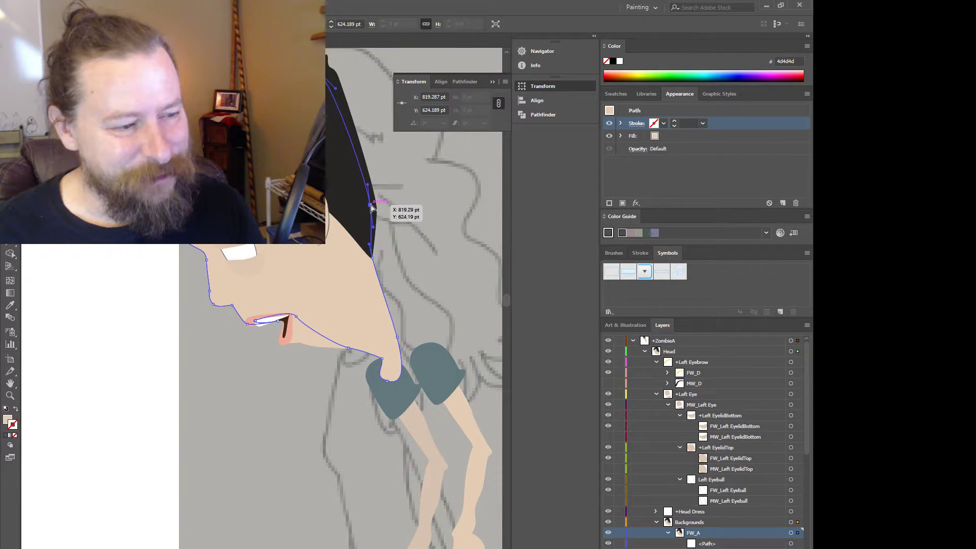
drag(372, 207, 372, 203)
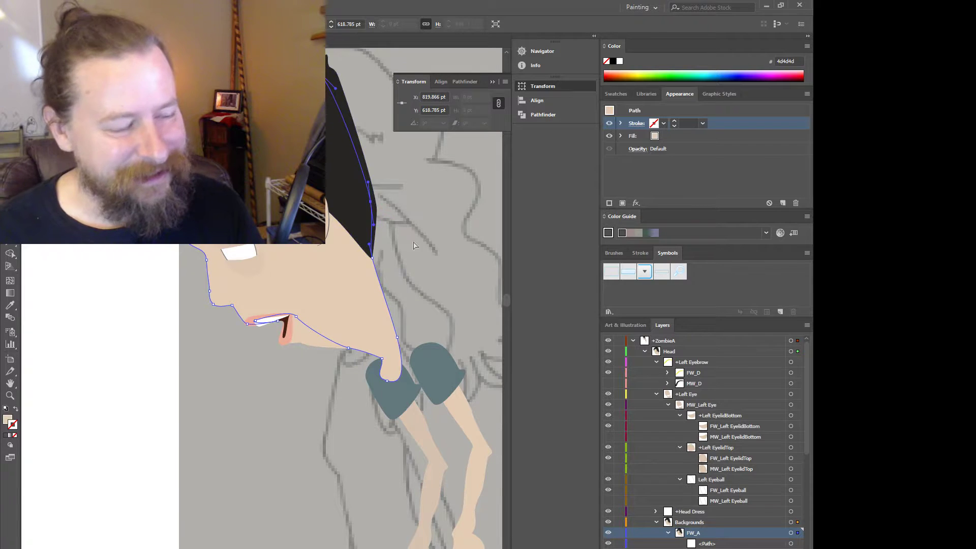
click(373, 243)
drag(374, 242, 370, 244)
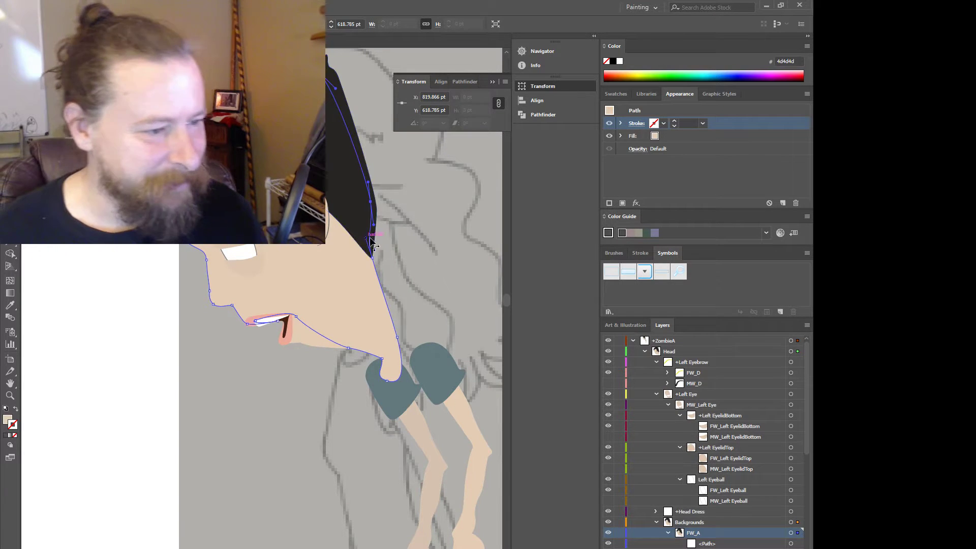
- Refine the top and front anchors of the FW_A skin shape so the skull follows the hair's outline from inside
scroll(278, 272, up, 1)
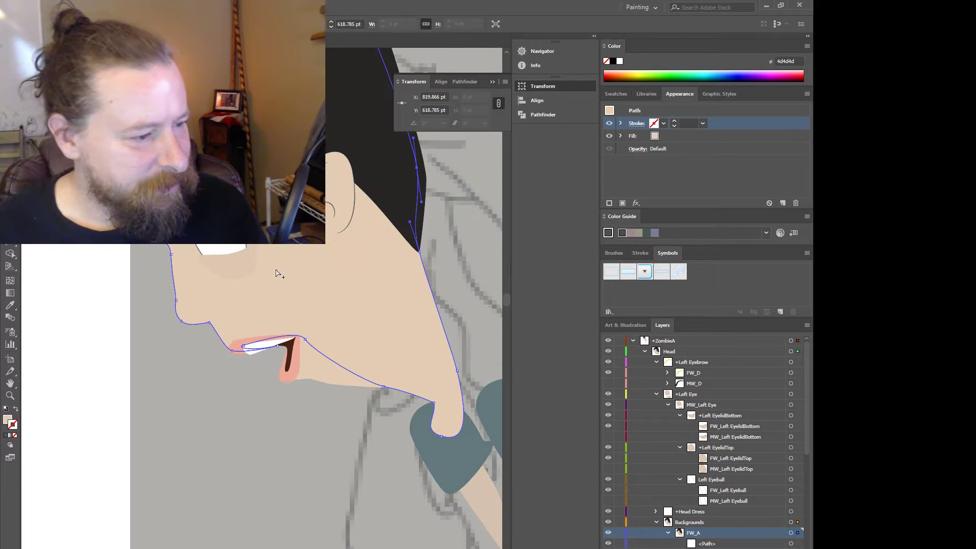
scroll(277, 272, down, 1)
scroll(224, 190, up, 1)
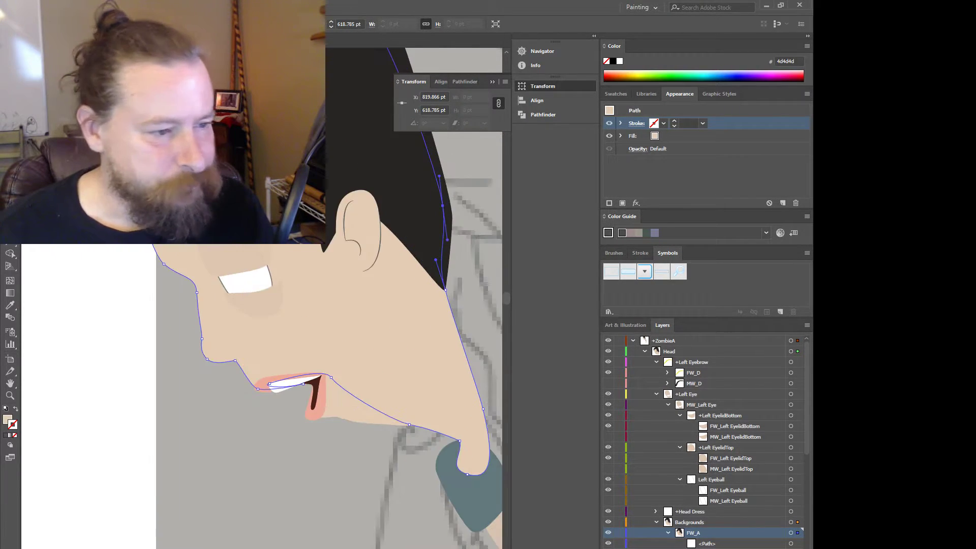
scroll(326, 219, down, 1)
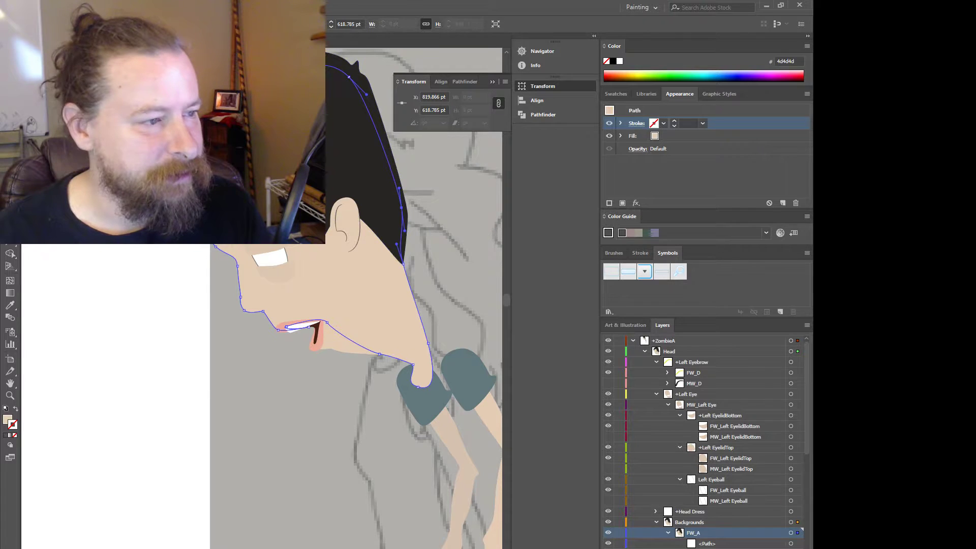
click(331, 59)
drag(305, 68, 306, 65)
click(336, 132)
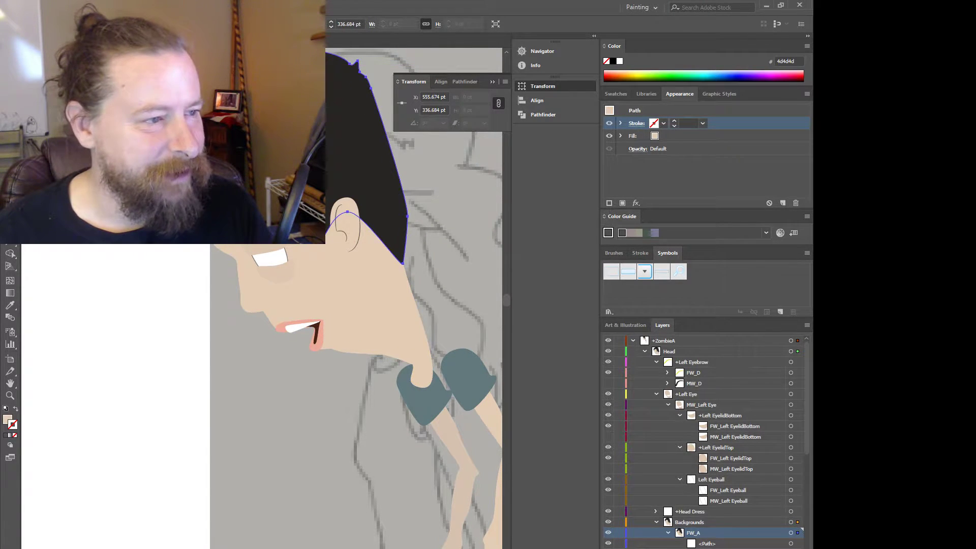
click(325, 275)
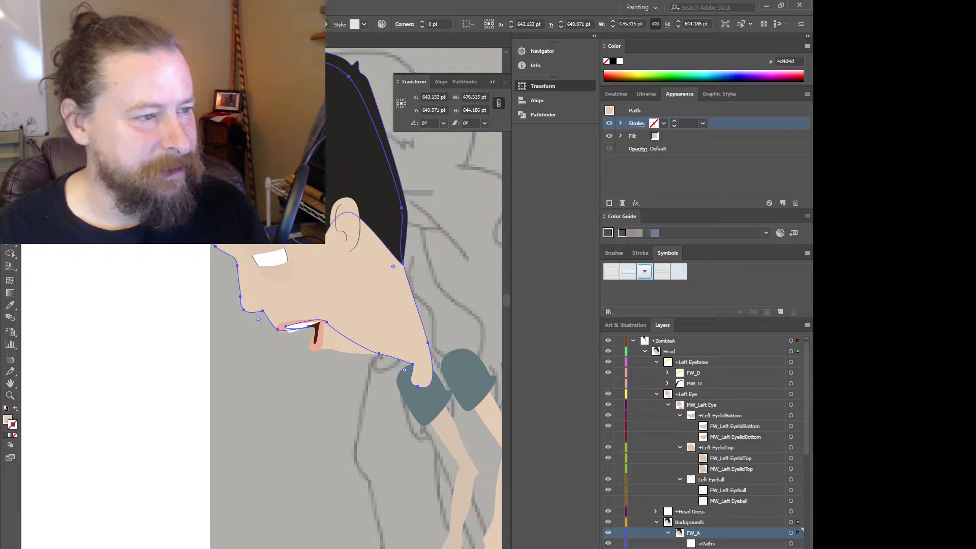
click(267, 64)
drag(267, 64, 294, 58)
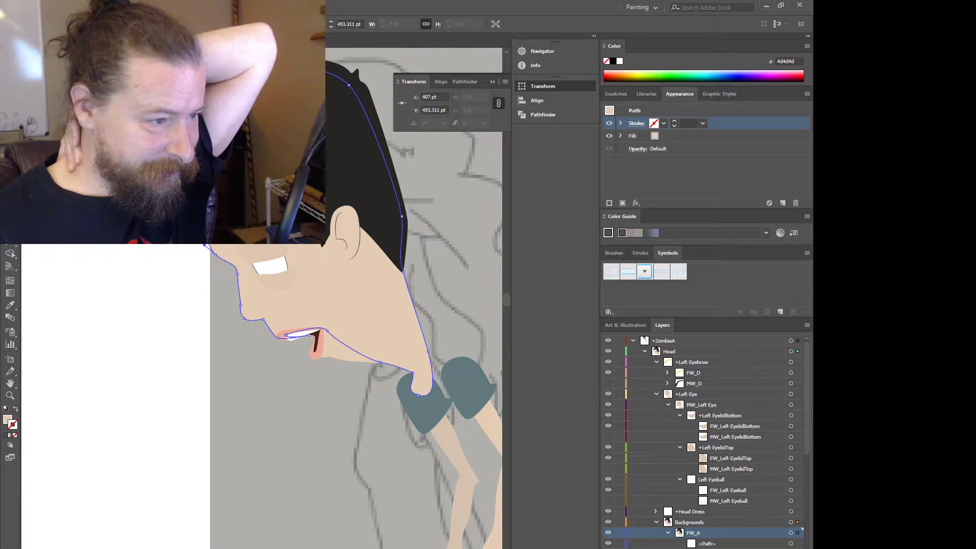
drag(214, 144, 212, 146)
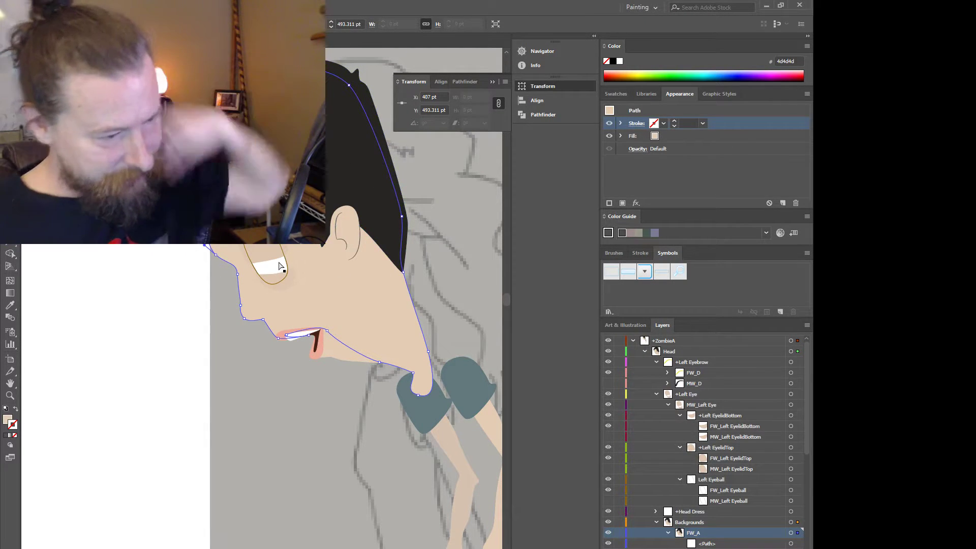
- Shift the front wrist anchor of the darker arm slightly up and inward to soften the wrist's corner
scroll(294, 283, down, 2)
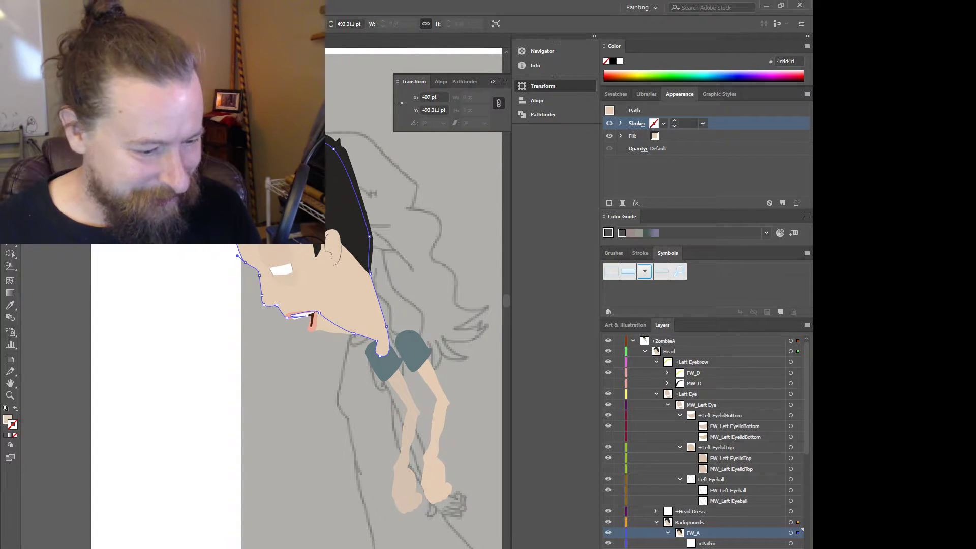
scroll(324, 484, right, 3)
scroll(323, 483, down, 1)
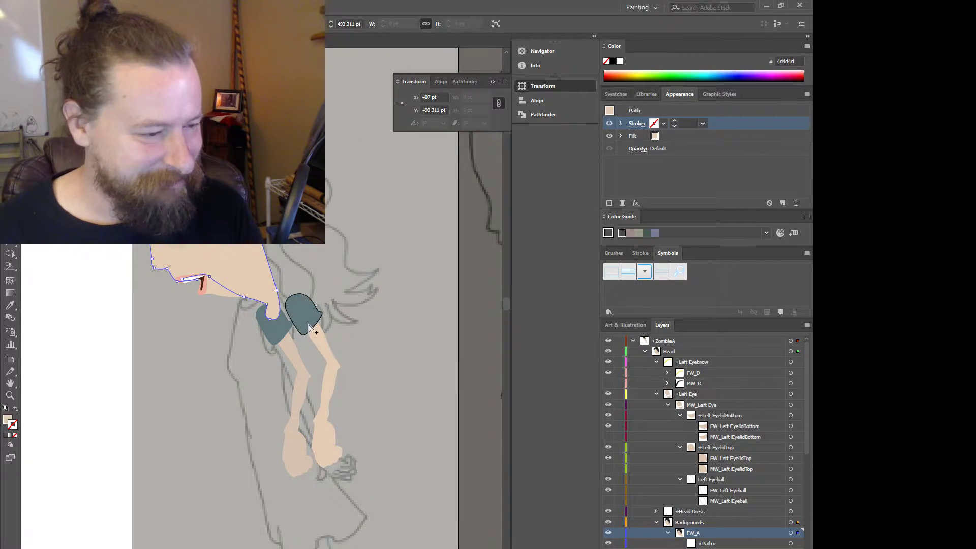
scroll(298, 389, up, 2)
scroll(296, 389, down, 1)
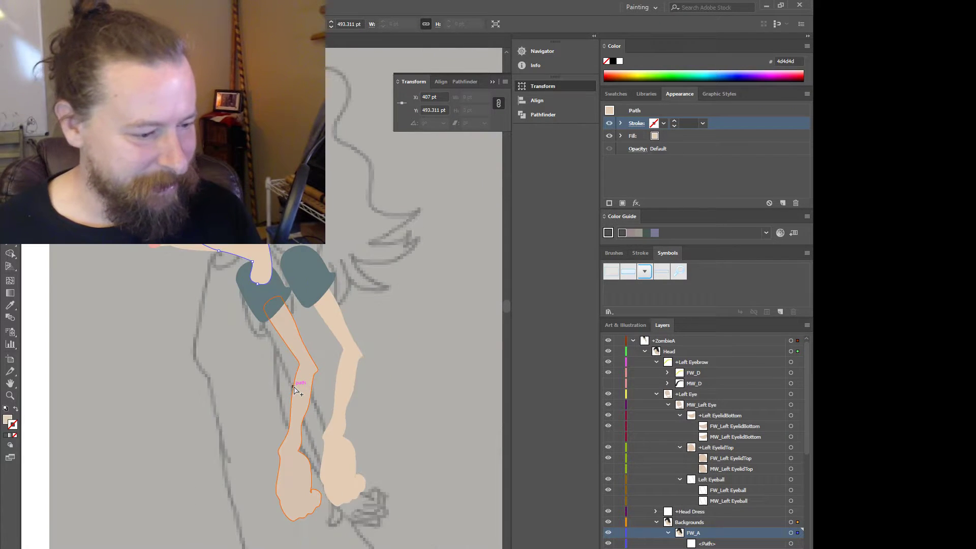
scroll(294, 386, down, 5)
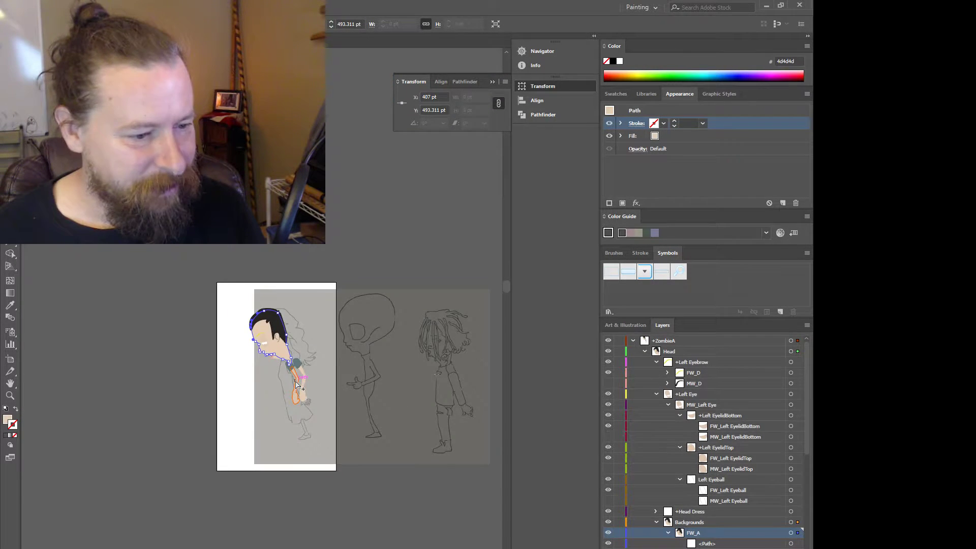
scroll(296, 385, up, 6)
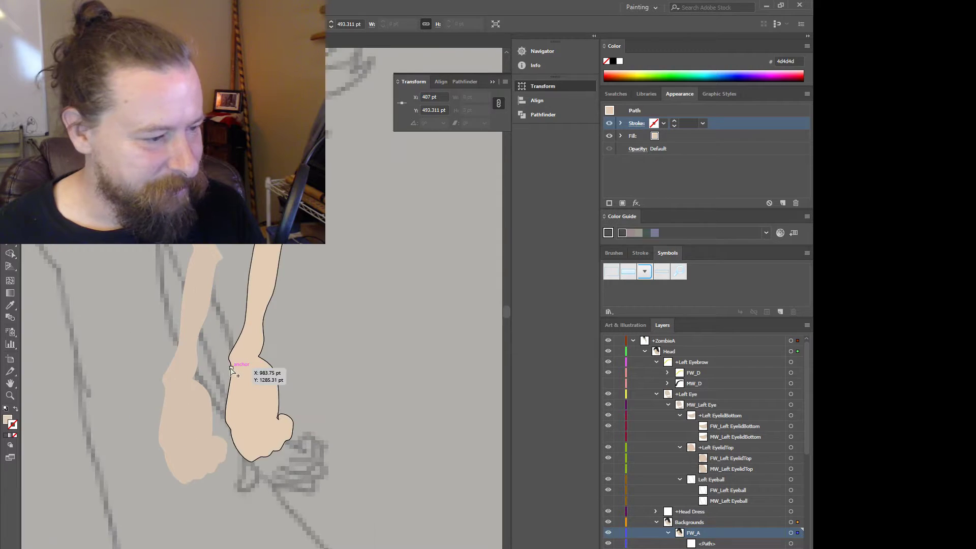
click(186, 348)
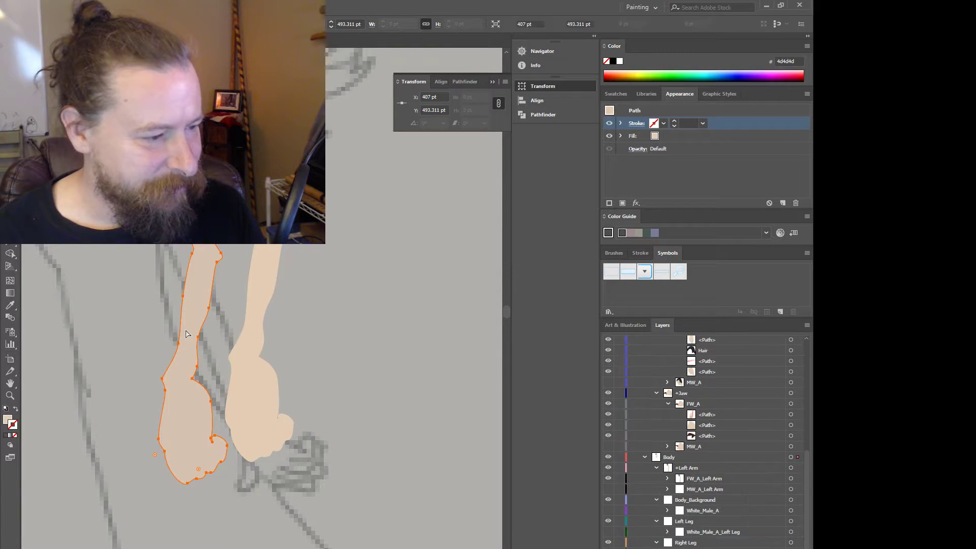
click(162, 379)
drag(164, 378, 165, 376)
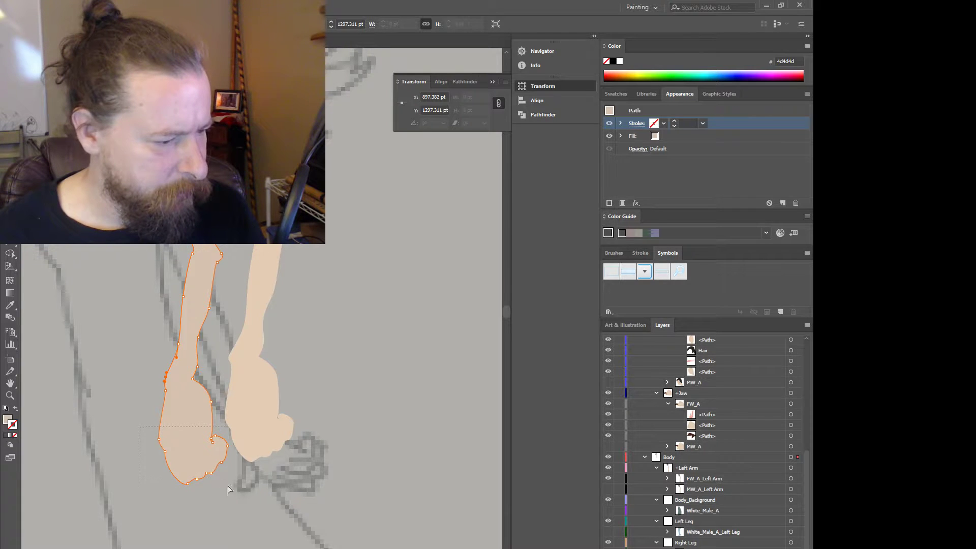
- Delete the darker arm shape entirely, including its hand
shift+click(226, 428)
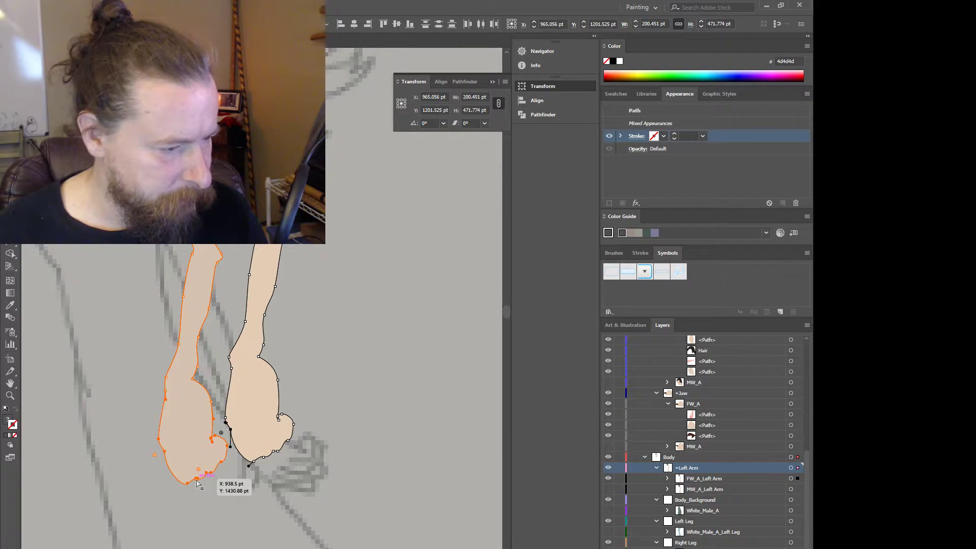
click(125, 454)
click(159, 443)
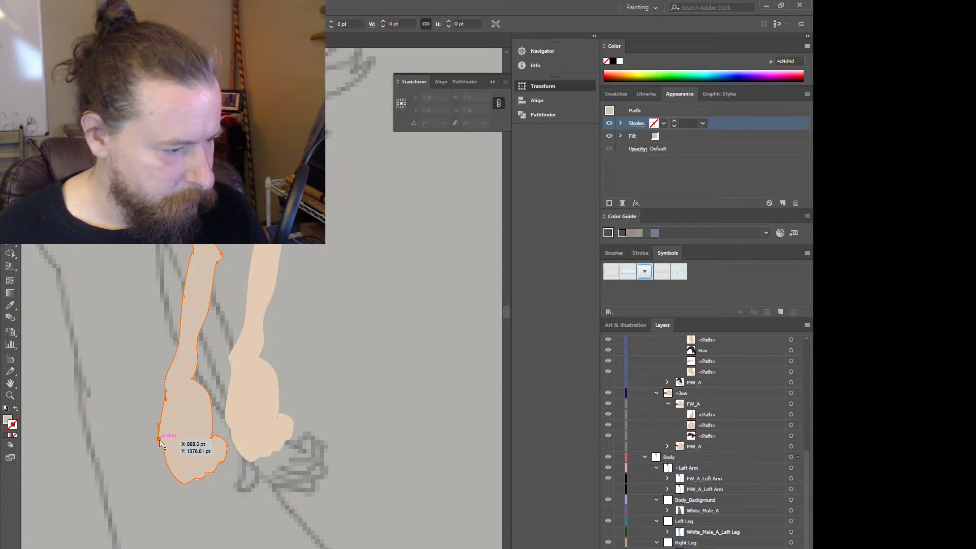
shift+click(198, 479)
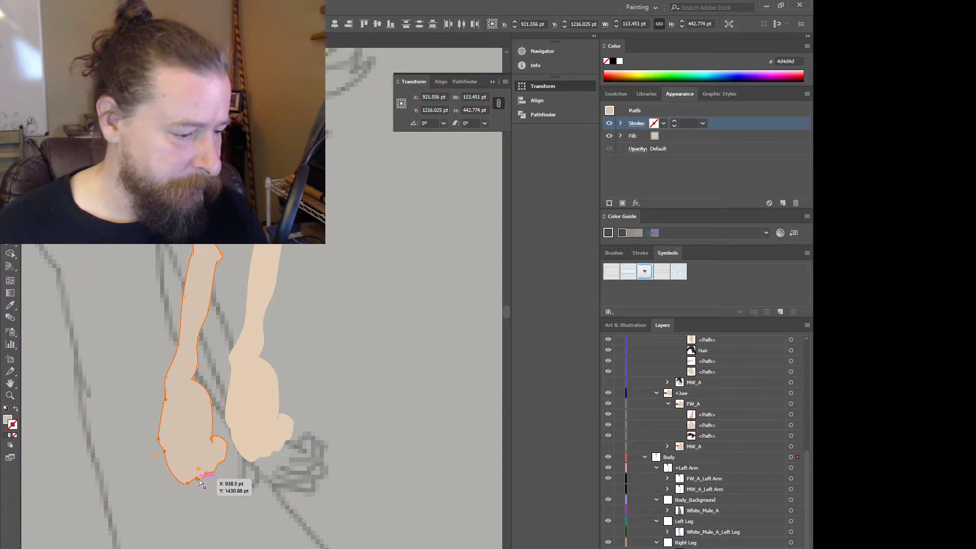
shift+click(212, 473)
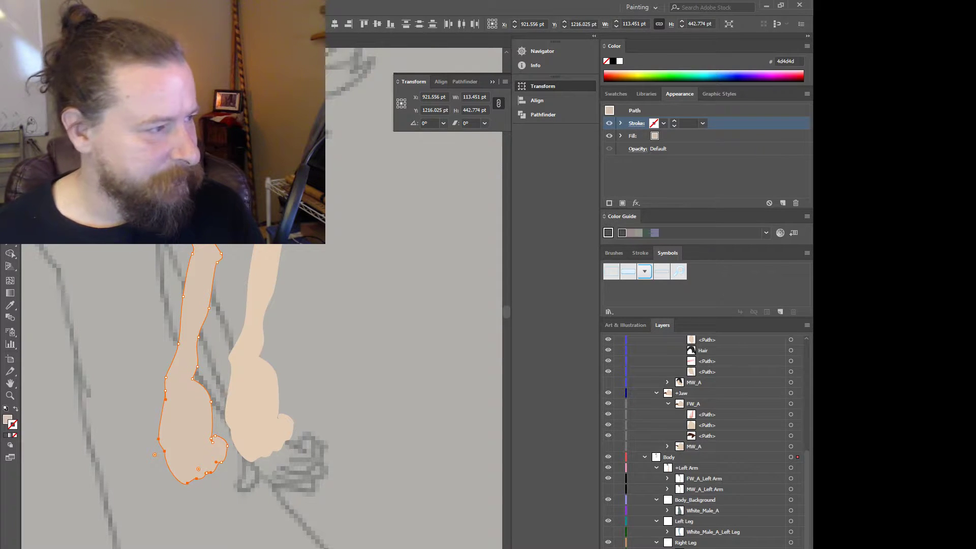
key(v)
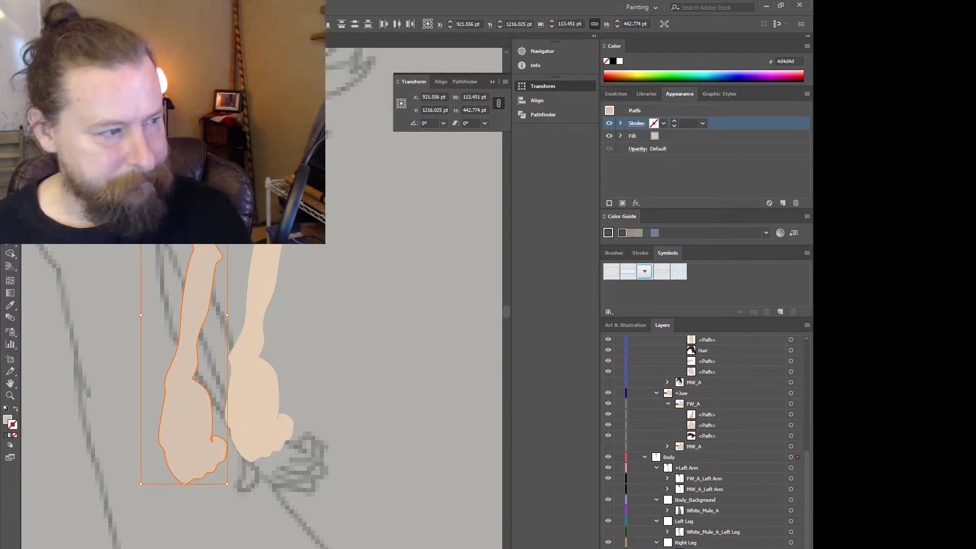
key(Delete)
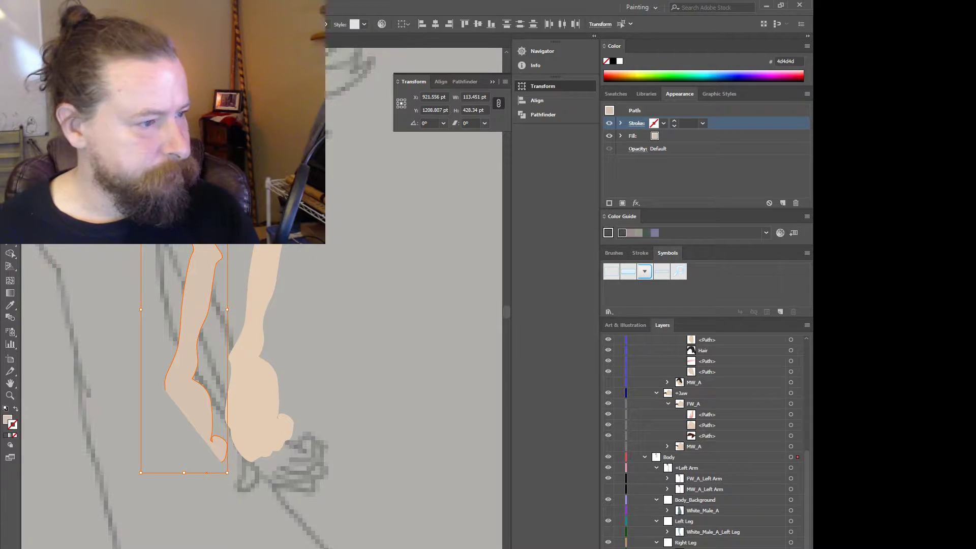
key(Delete)
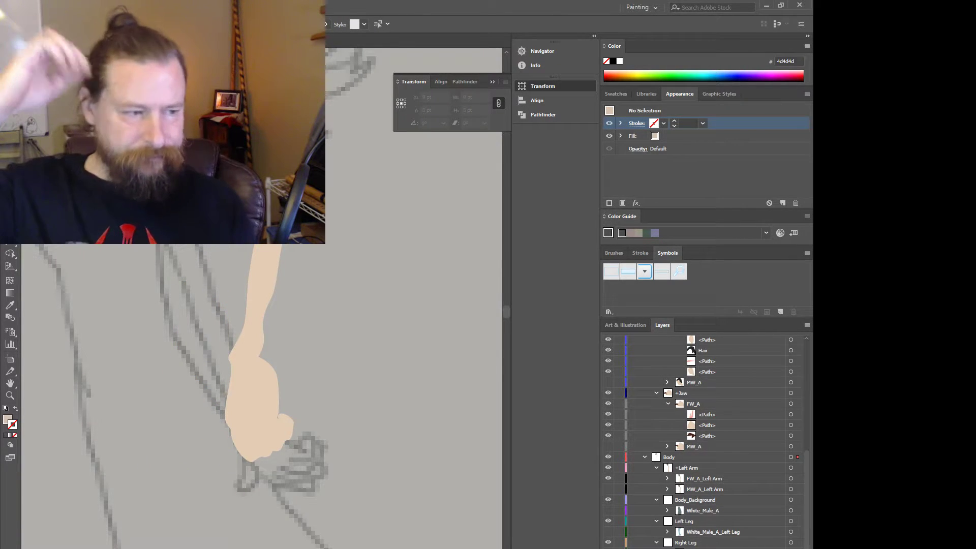
- Delete the lighter arm and the two remaining blue-grey shapes above it, emptying the FW_A_Left Arm layer
click(254, 398)
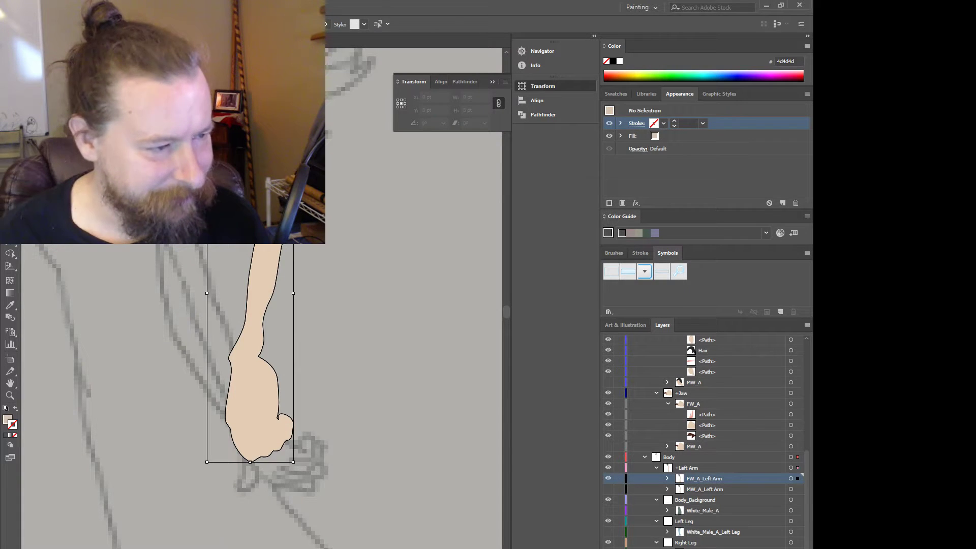
key(Delete)
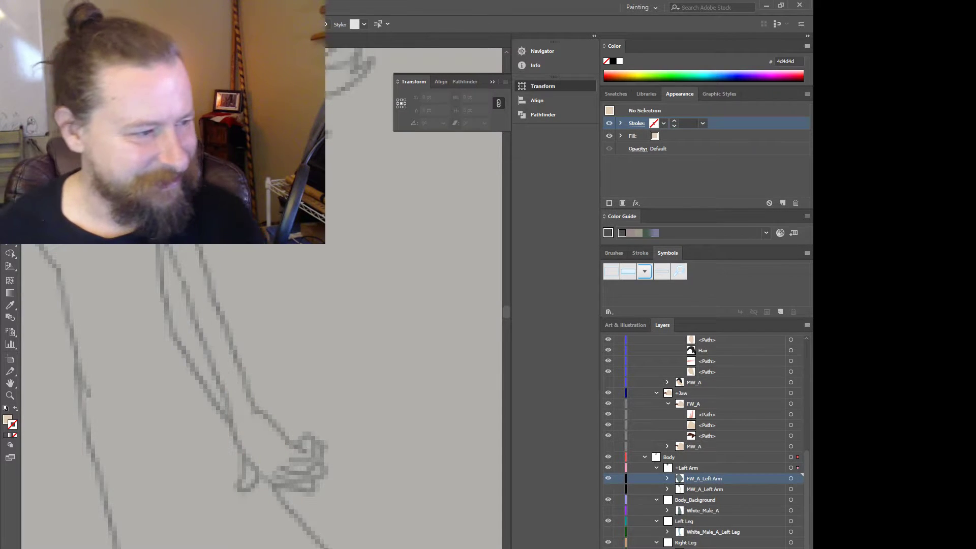
key(ctrl+minus)
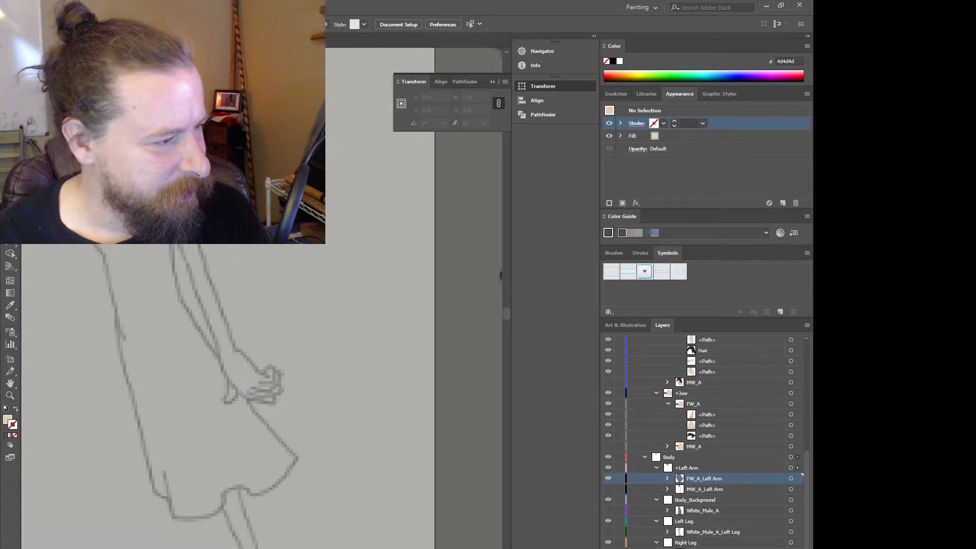
click(168, 167)
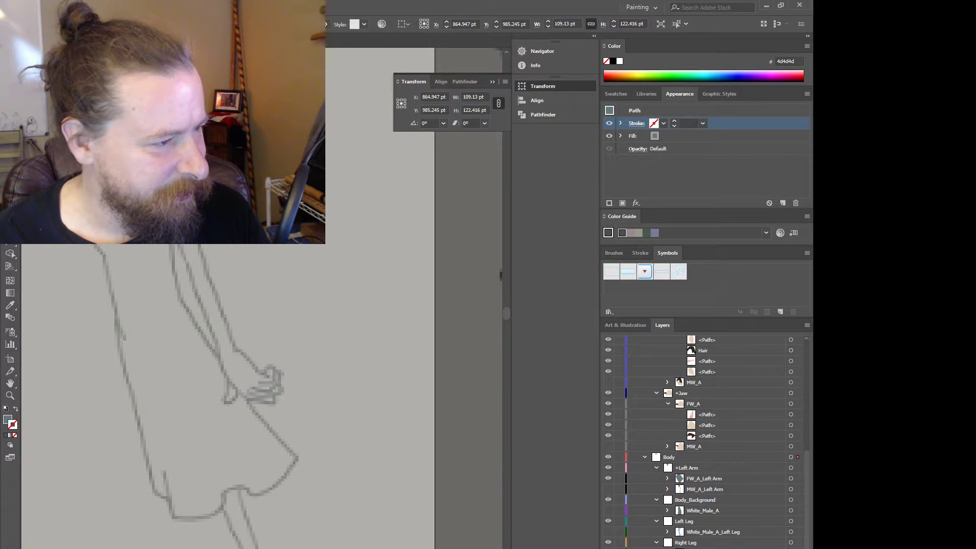
drag(168, 168, 153, 152)
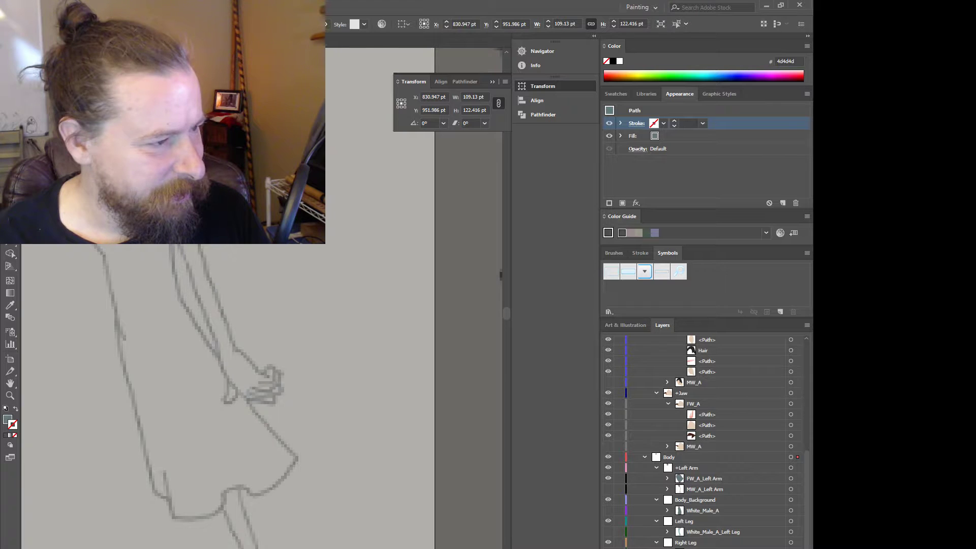
shift+click(219, 158)
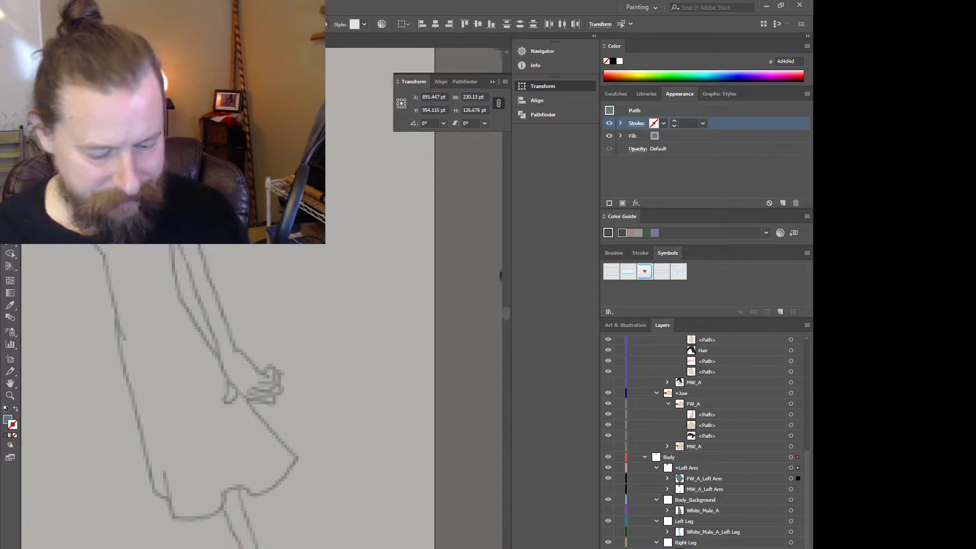
key(Delete)
key(ctrl+minus)
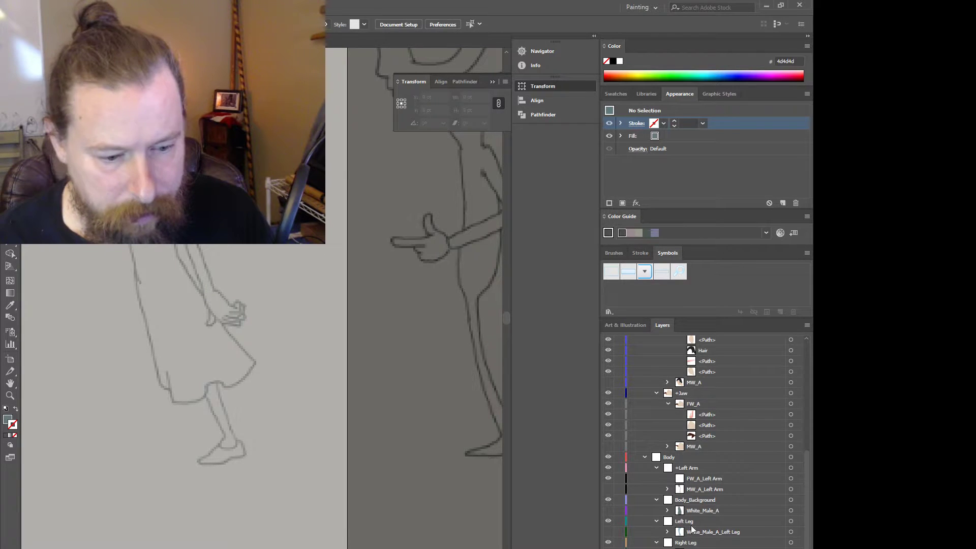
- Shift the reference sketch image to about X 1898 pt, Y 1142 pt, aligning the sketched neck with the head
scroll(652, 414, down, 2)
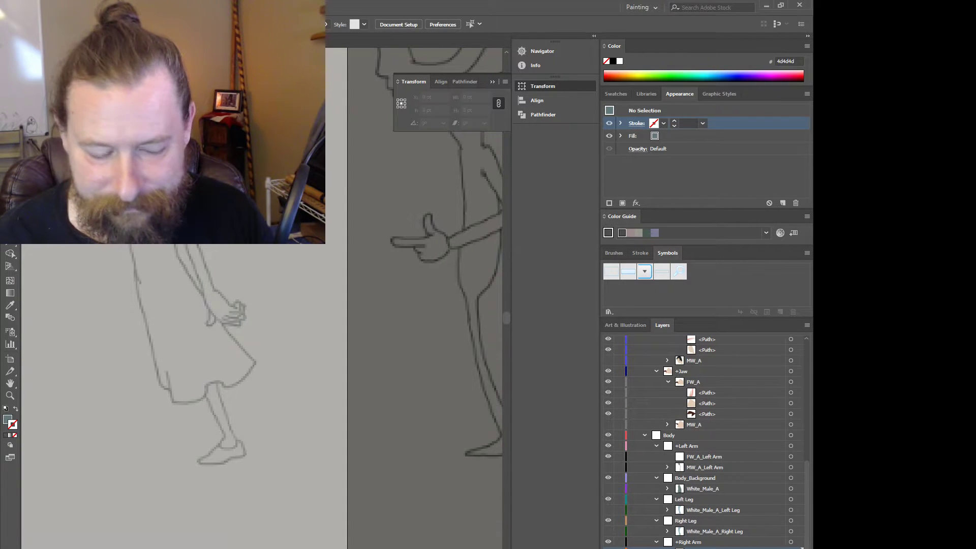
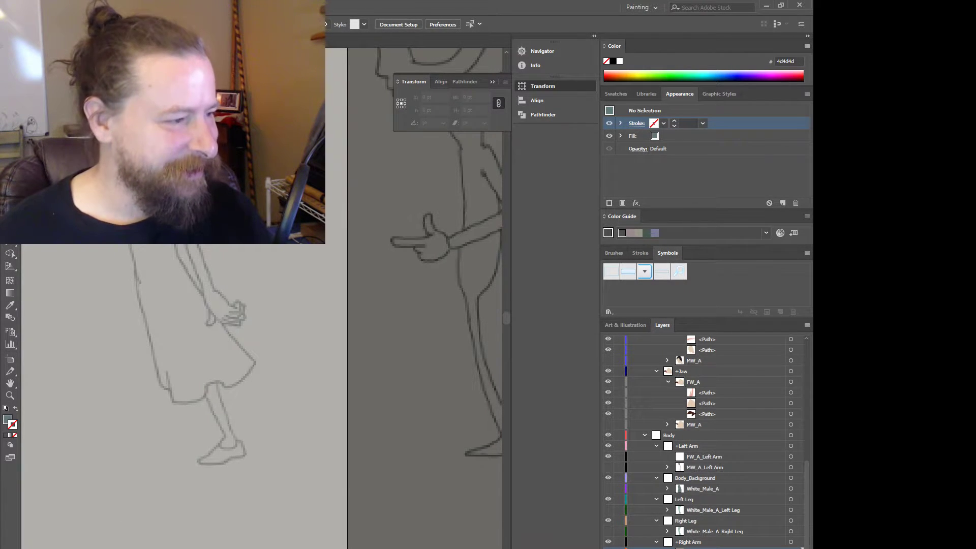
scroll(185, 386, up, 10)
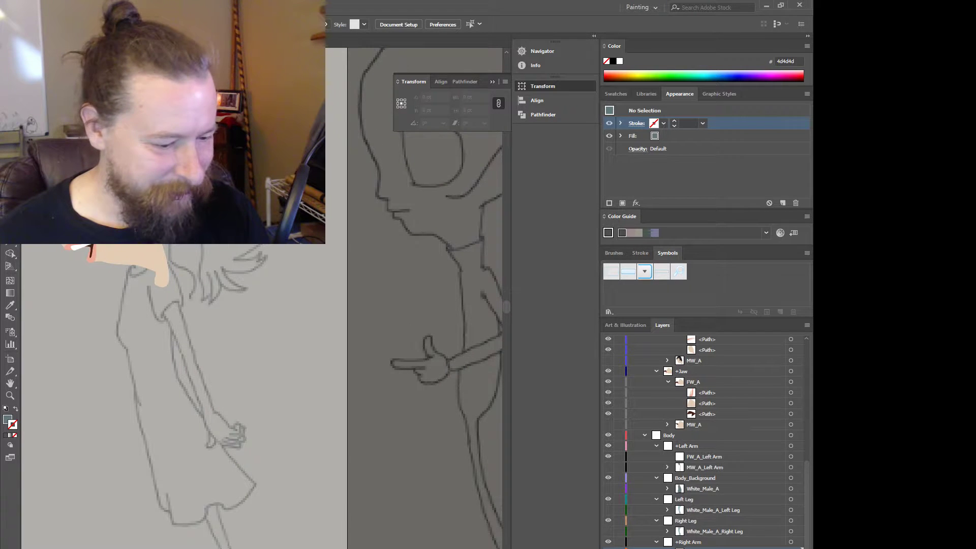
scroll(252, 413, left, 9)
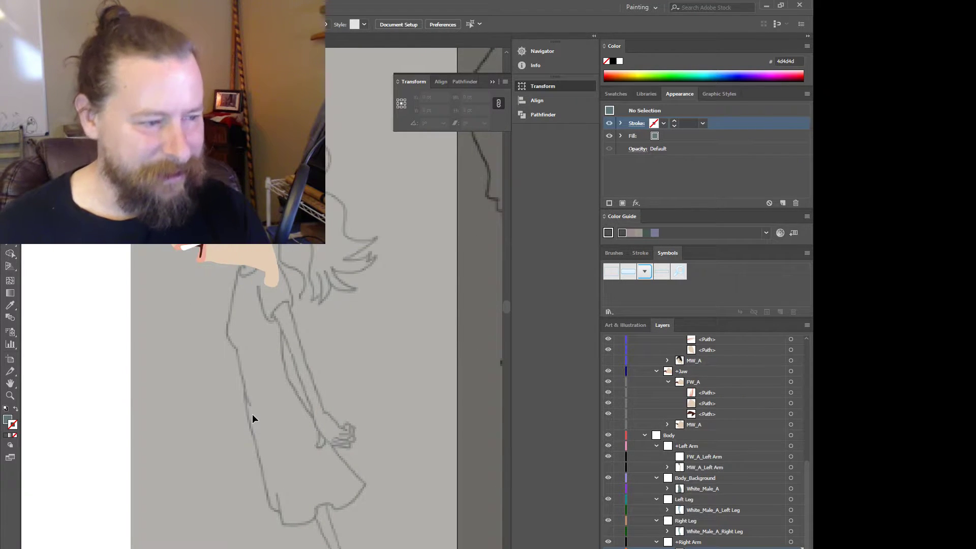
scroll(252, 414, down, 1)
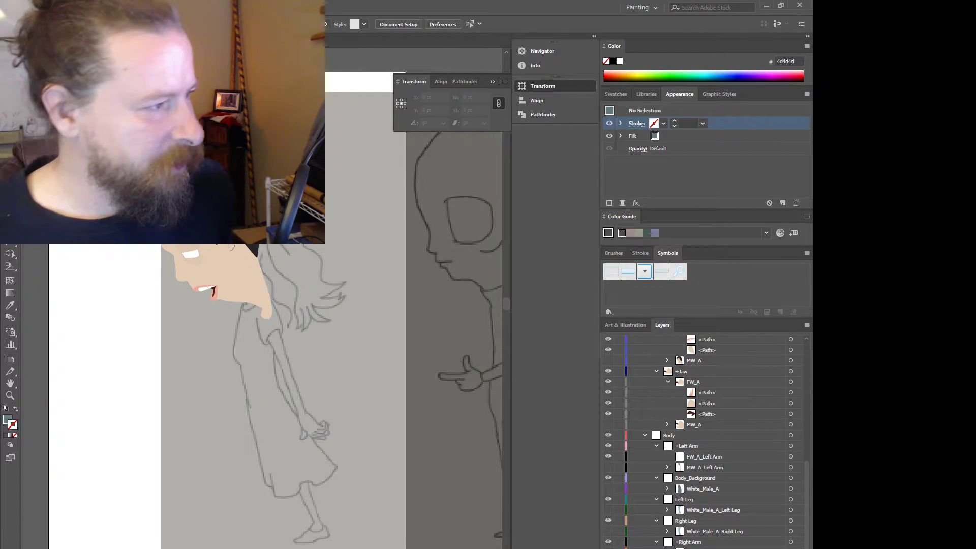
mouse_move(316, 132)
mouse_down()
mouse_move(317, 145)
mouse_move(332, 145)
mouse_move(322, 150)
mouse_up()
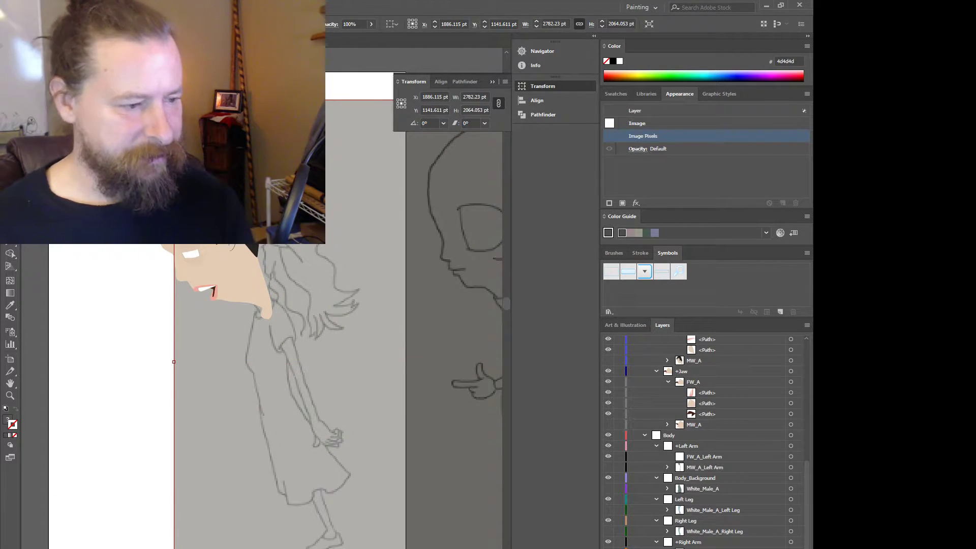
drag(323, 150, 322, 150)
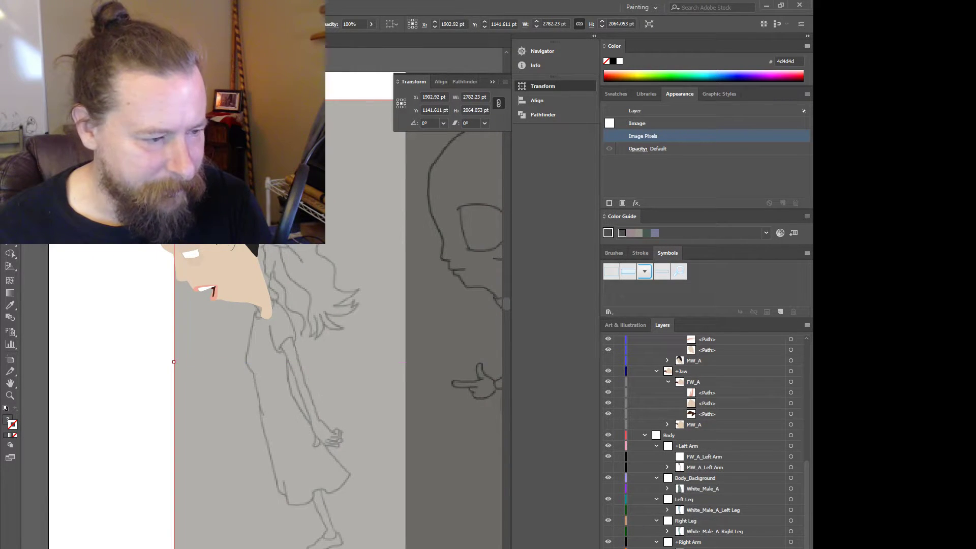
drag(320, 185, 322, 185)
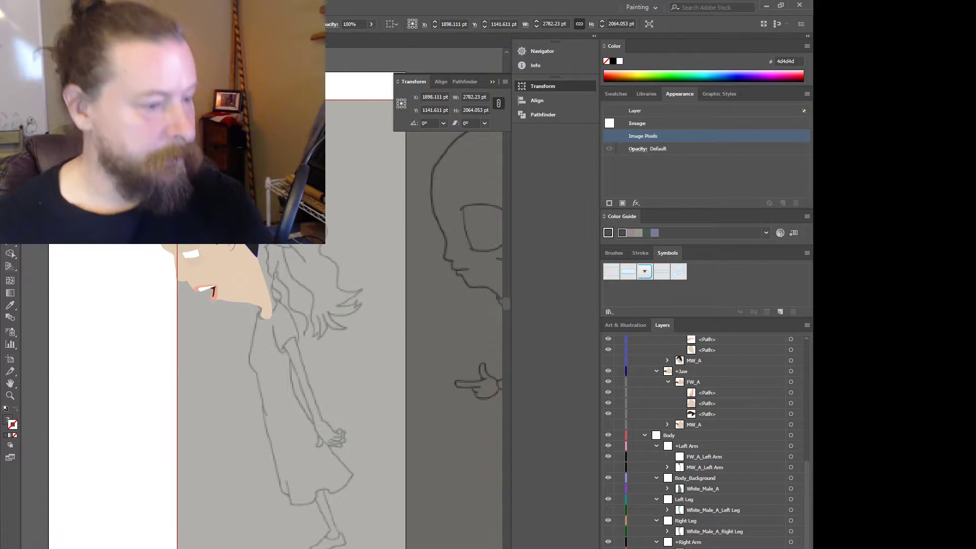
- Move the bottom neck anchor of the FW_A skin shape slightly forward to about X 839 pt, Y 972 pt
scroll(286, 311, up, 2)
click(243, 291)
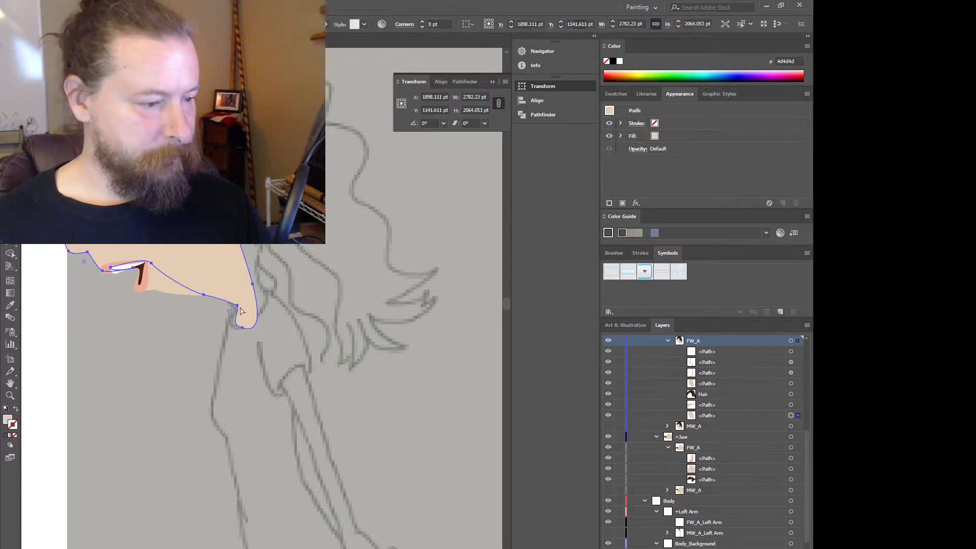
click(242, 328)
click(242, 328)
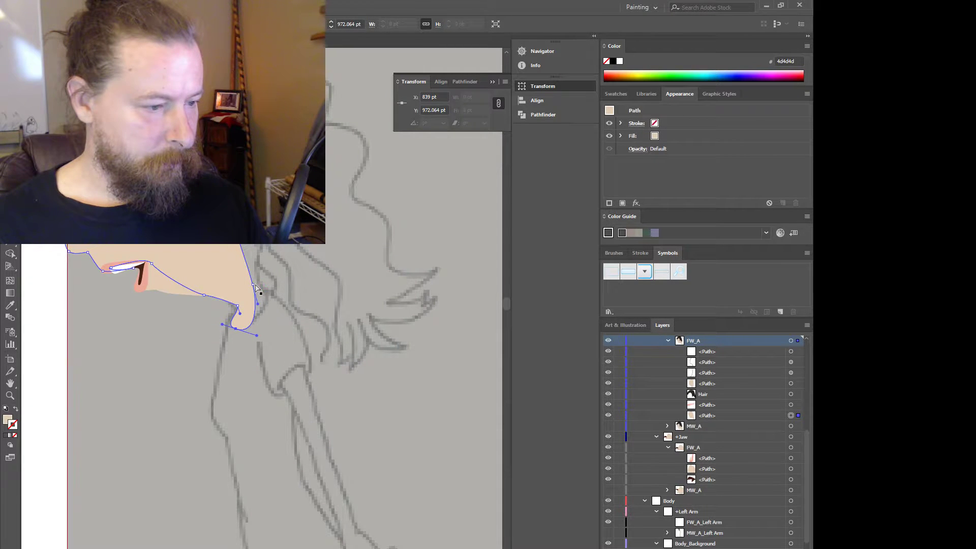
- Move the rear neck anchor outward to about X 895 pt, Y 900 pt and adjust its handles to smooth the nape
mouse_move(253, 286)
mouse_down()
mouse_move(264, 292)
mouse_move(255, 278)
mouse_up()
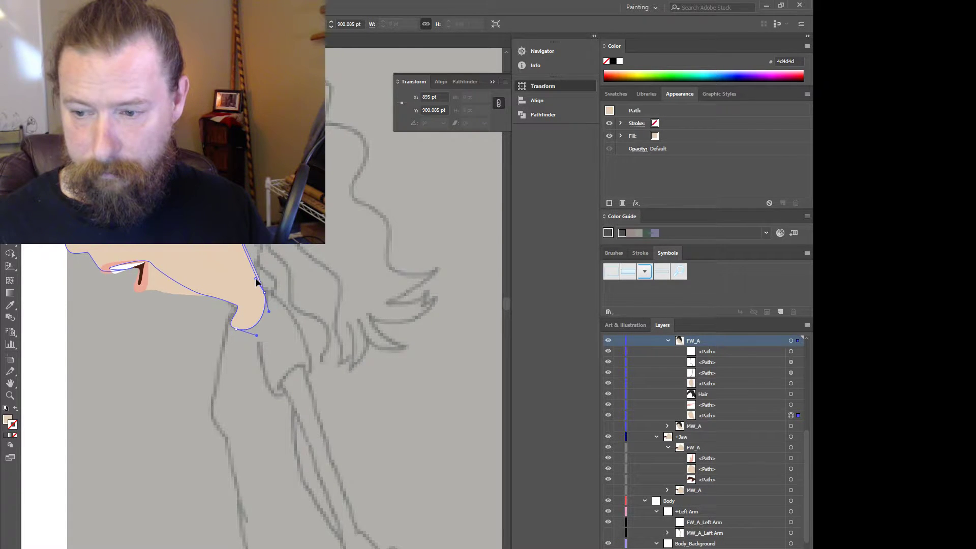
drag(255, 278, 246, 266)
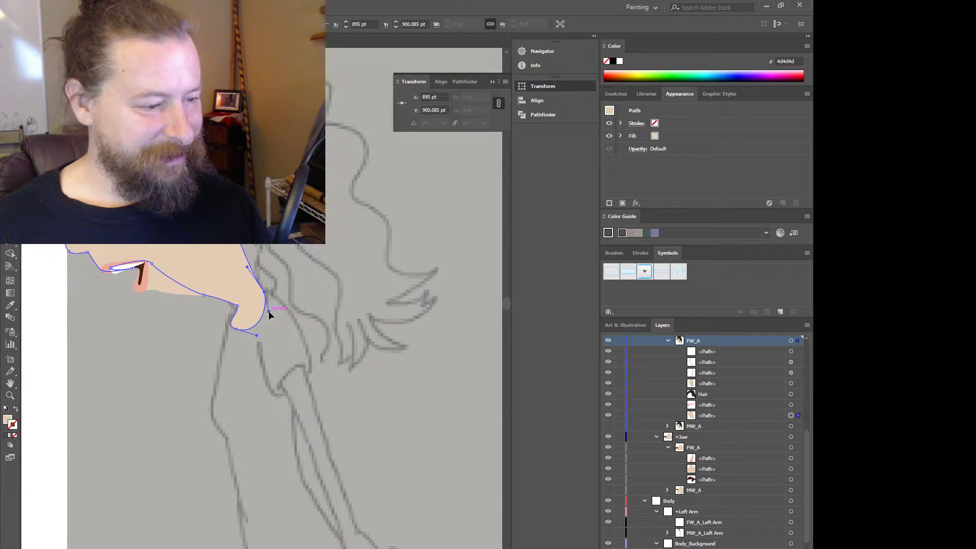
mouse_move(268, 311)
mouse_down()
mouse_move(247, 339)
mouse_move(264, 313)
mouse_up()
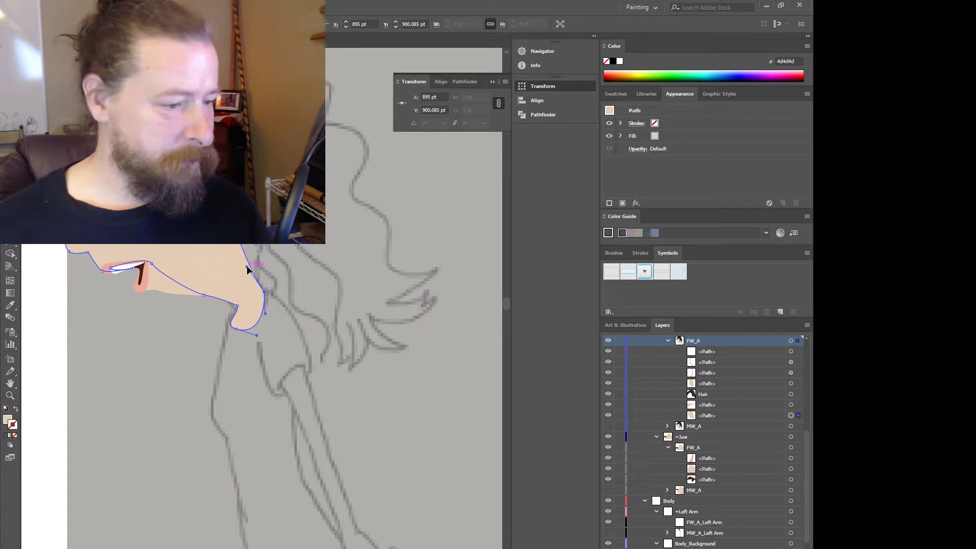
drag(247, 267, 249, 264)
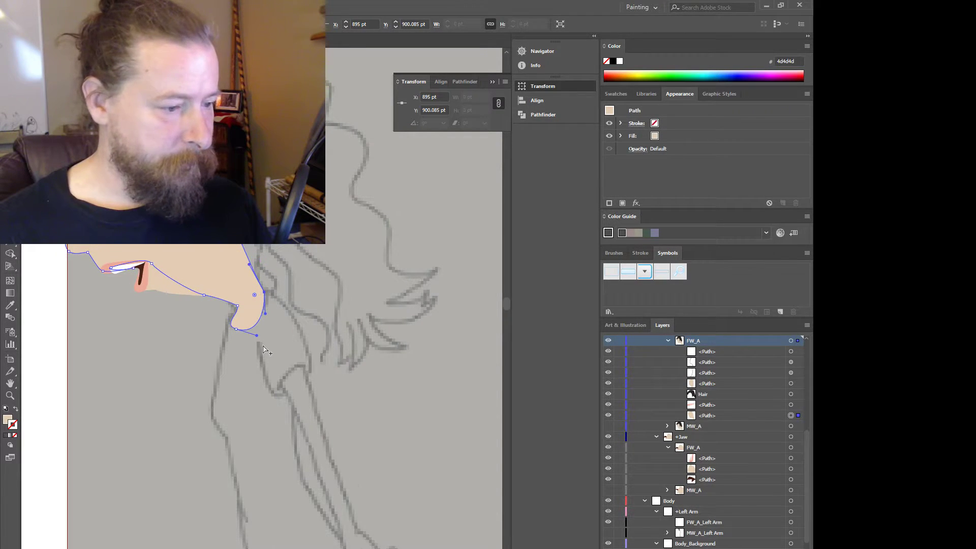
- Trace the rear edge of the sketched arm with the Pen tool, from inside the sleeve down to the wrist
scroll(262, 349, down, 1)
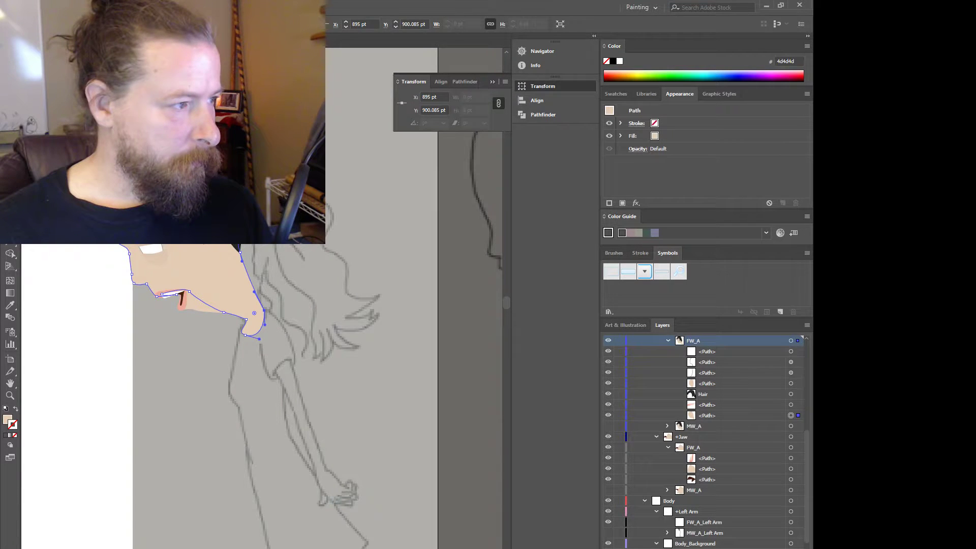
scroll(291, 345, down, 1)
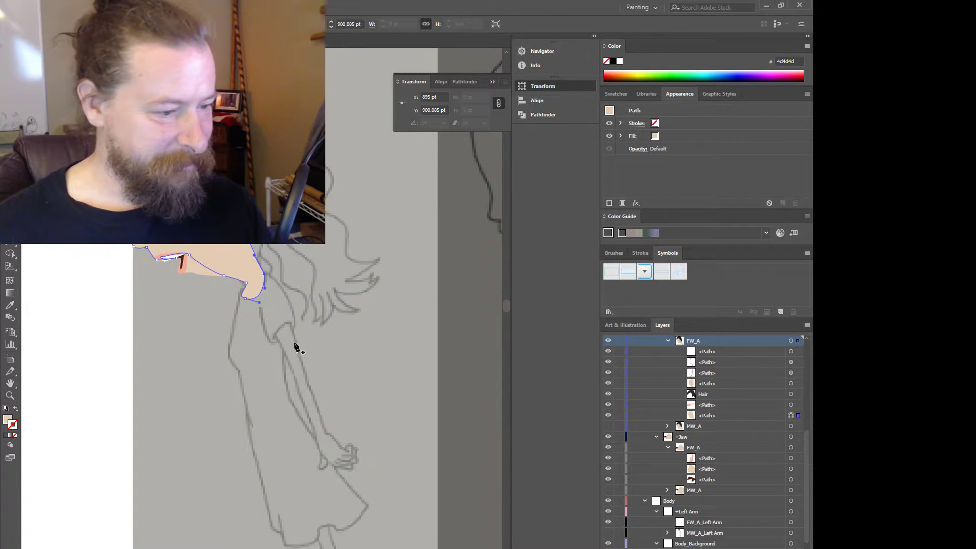
click(288, 314)
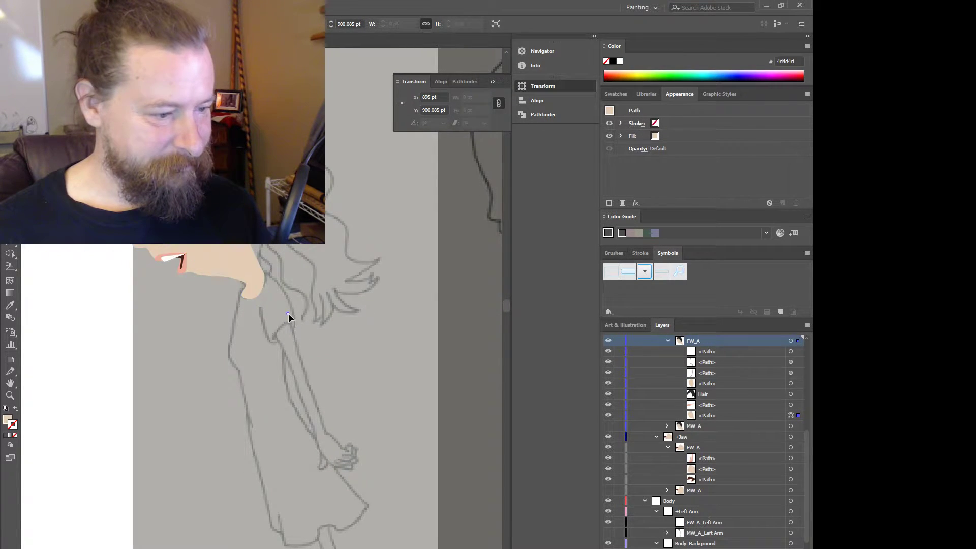
click(300, 361)
drag(303, 366, 366, 456)
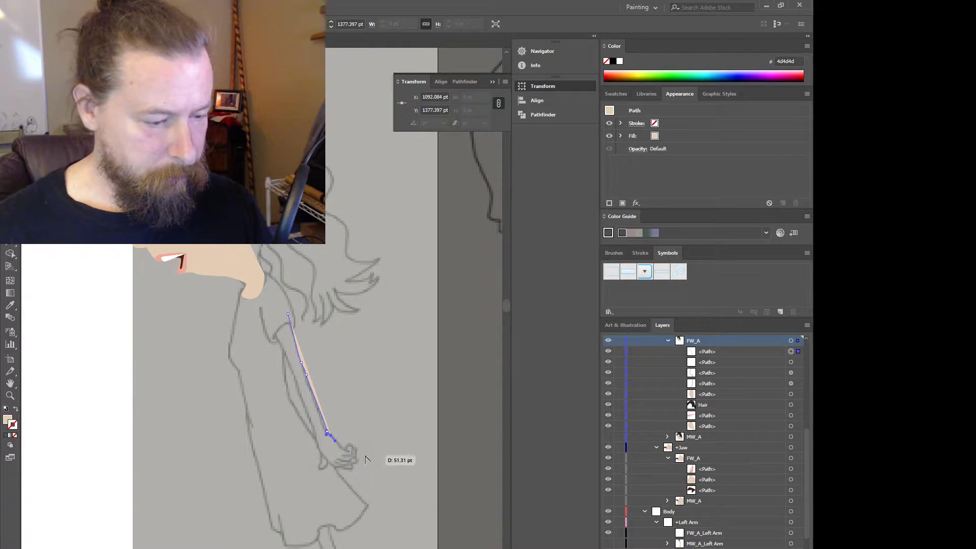
- Trace the back of the sketched hand and place the first fingertip's anchor at about X 1174 pt, Y 1438 pt
scroll(366, 457, up, 4)
drag(240, 396, 283, 455)
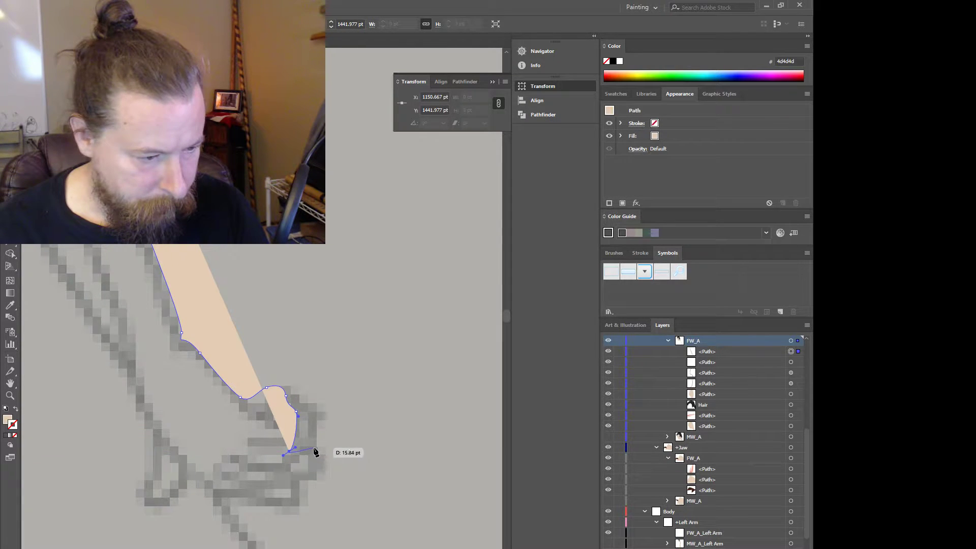
drag(315, 448, 317, 442)
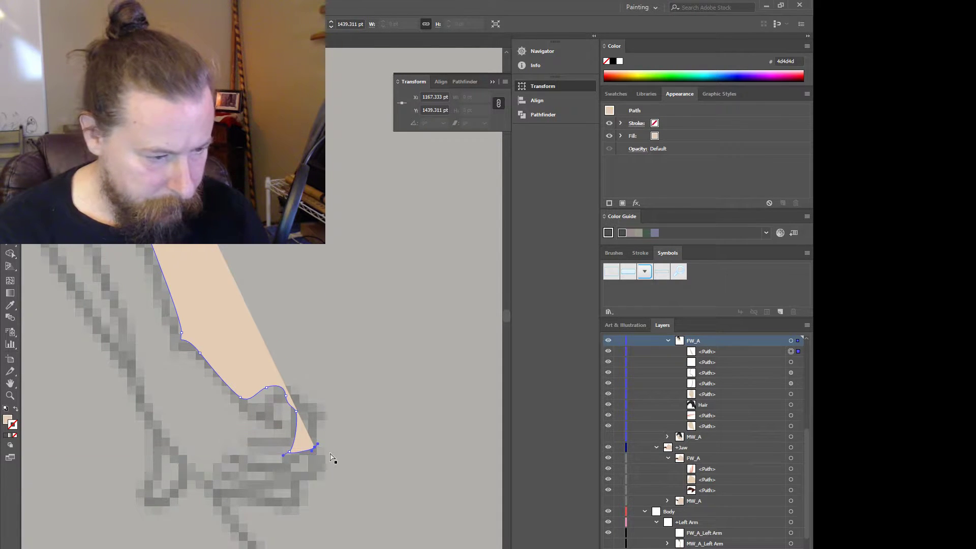
key(ctrl+z)
drag(325, 444, 335, 459)
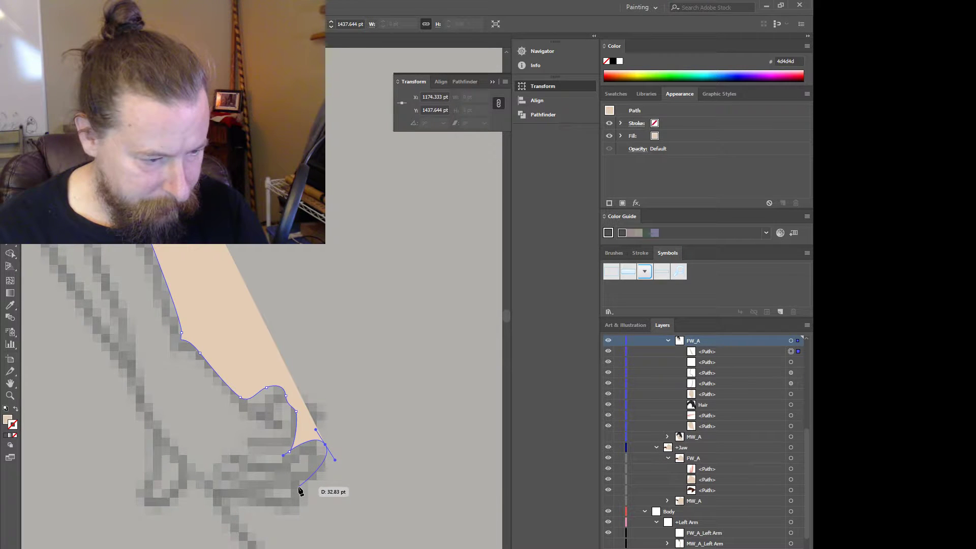
drag(297, 488, 276, 490)
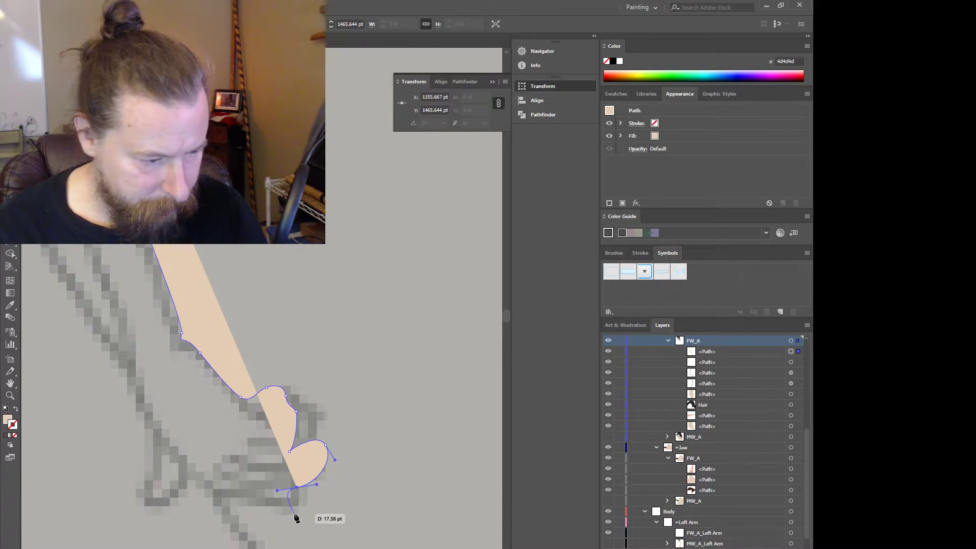
drag(277, 491, 300, 499)
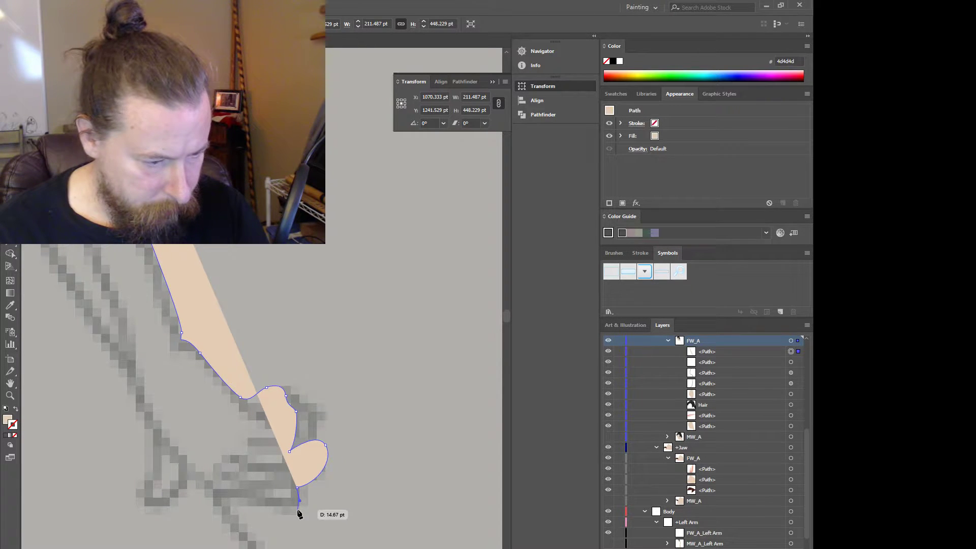
scroll(299, 513, down, 3)
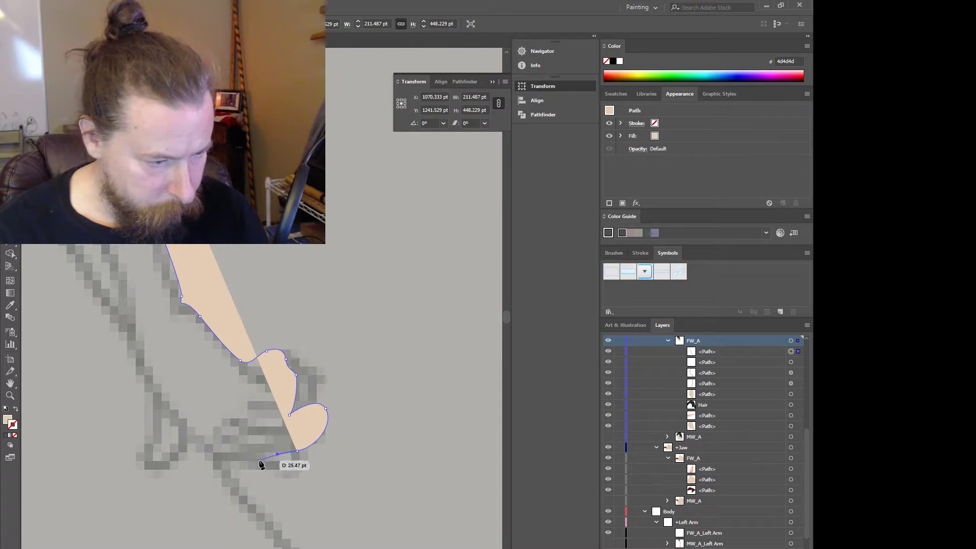
key(ctrl+z)
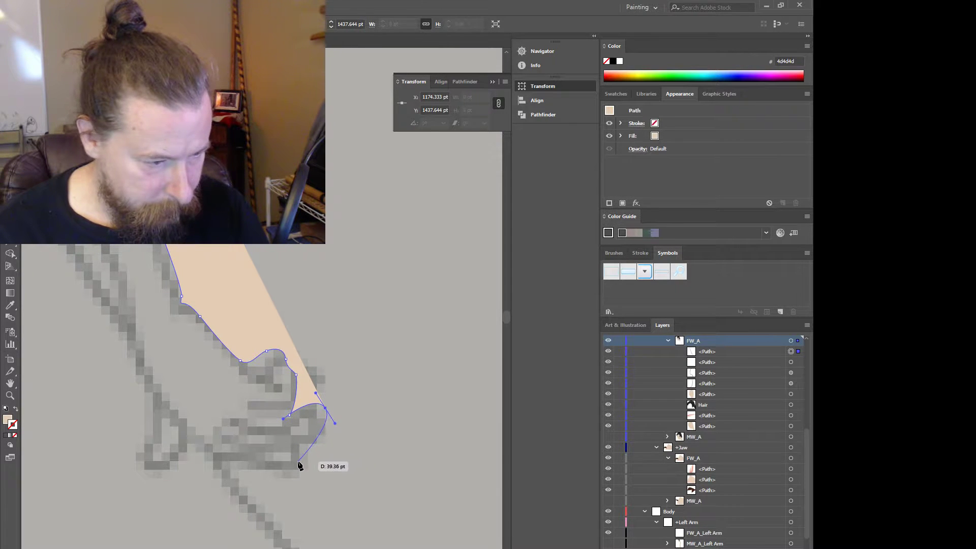
drag(297, 463, 257, 463)
scroll(316, 510, down, 1)
scroll(327, 496, down, 4)
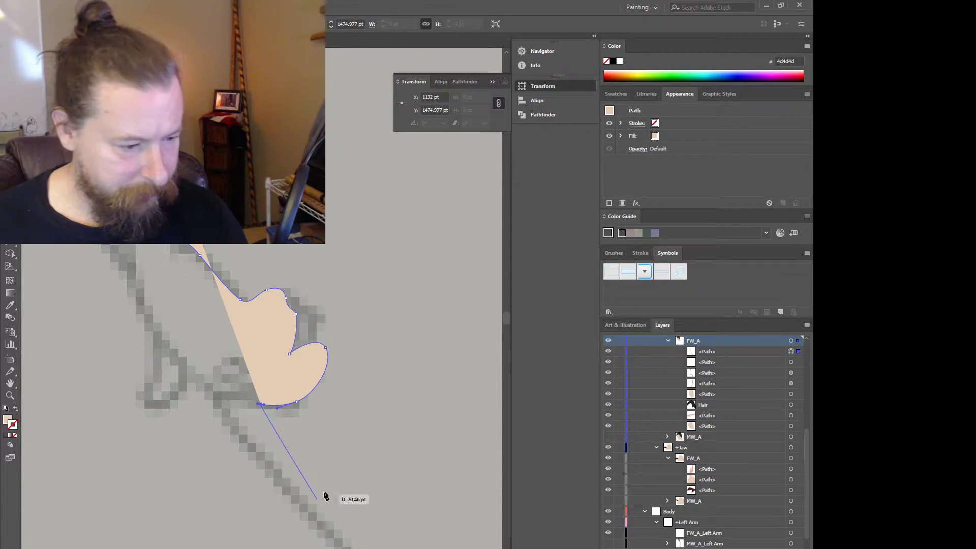
scroll(347, 480, down, 2)
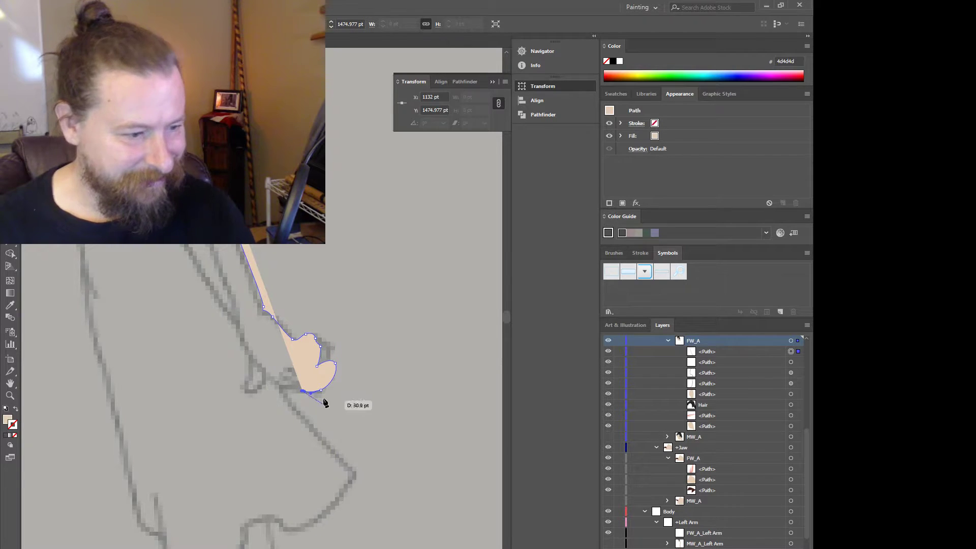
scroll(315, 407, up, 2)
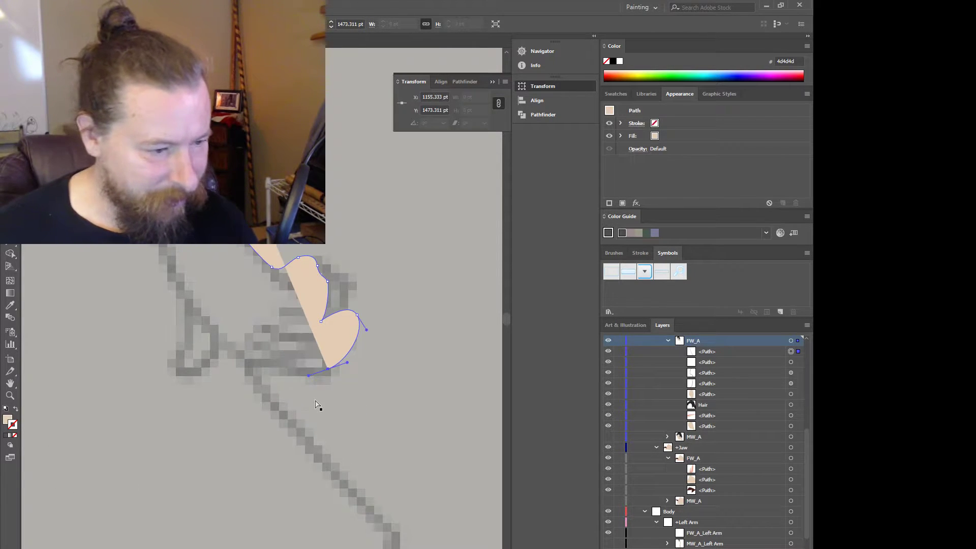
- Trace the gap between the fingers at about X 1158 pt, Y 1462 pt and the second fingertip at about X 1174 pt, Y 1471 pt
drag(353, 344, 358, 367)
click(332, 351)
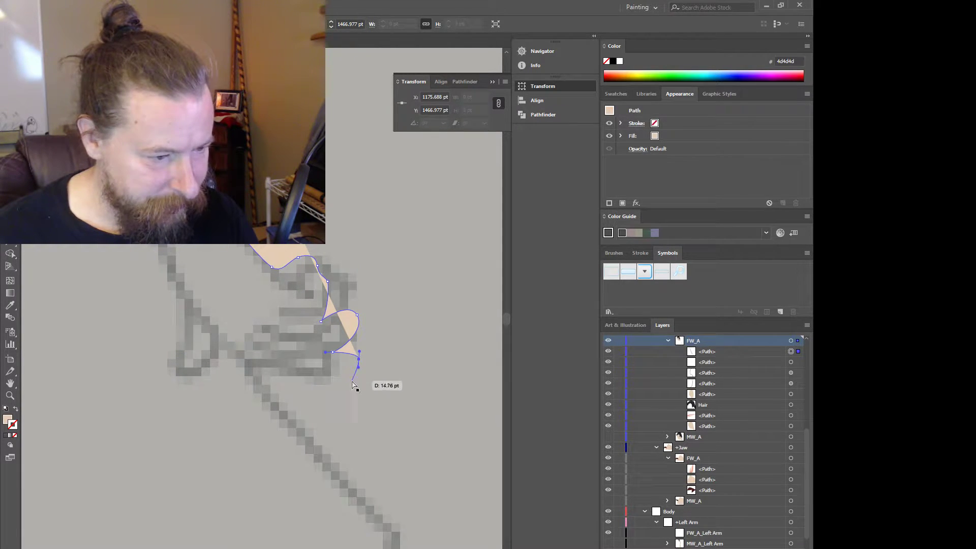
key(ctrl+z)
click(357, 365)
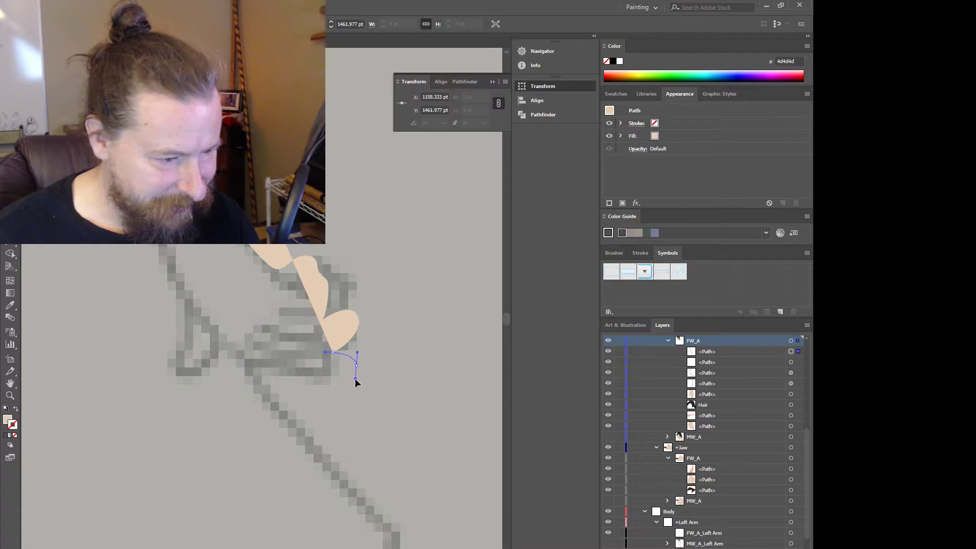
drag(355, 378, 355, 383)
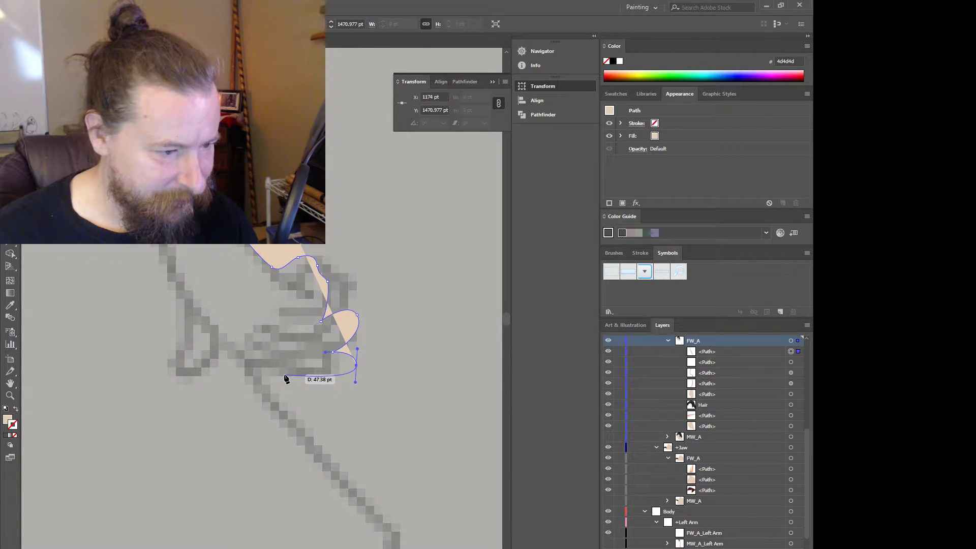
- Trace the hand's underside from the second fingertip to the thumb's base, breaking the curve's direction there
drag(284, 376, 276, 376)
click(260, 368)
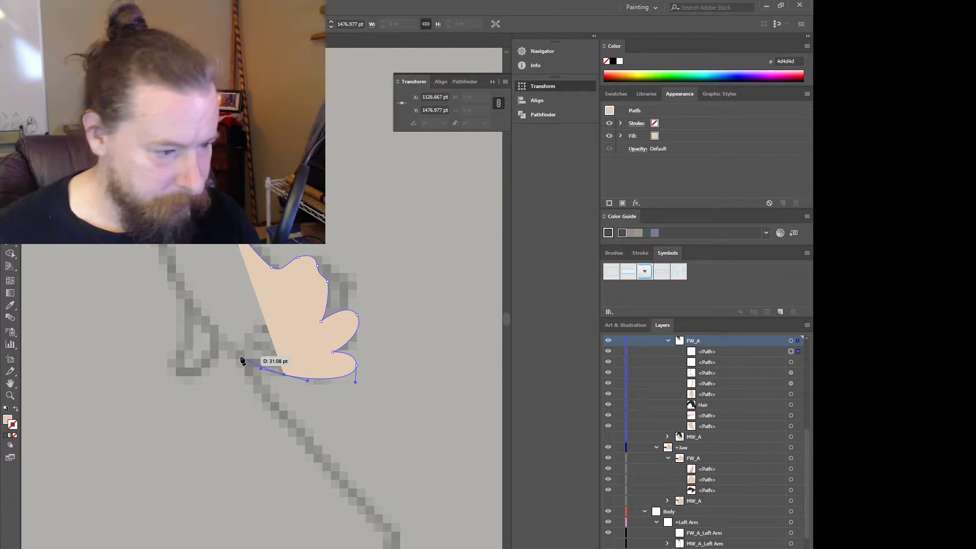
drag(226, 345, 212, 332)
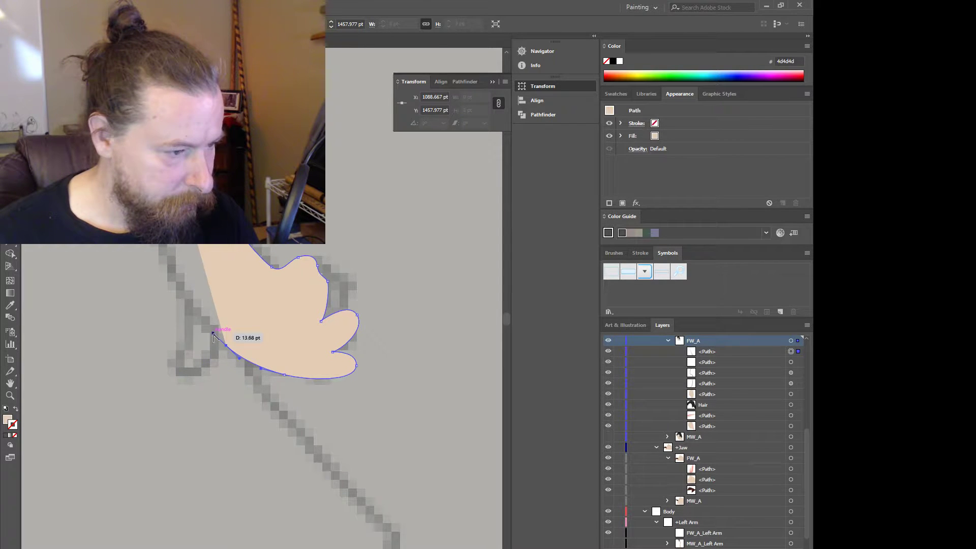
drag(214, 336, 218, 370)
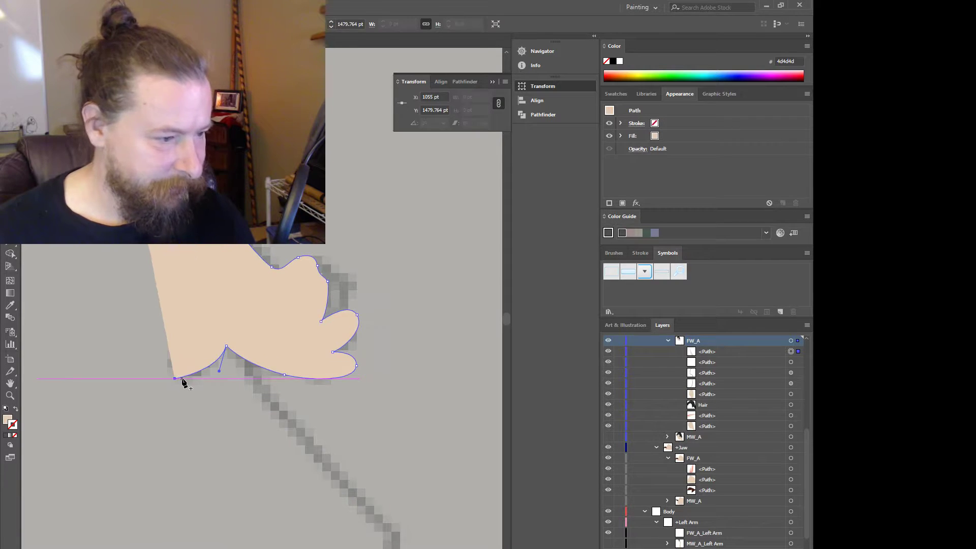
- Trace around the thumb tip and up to the front of the wrist at about X 1039 pt, Y 1387 pt
click(183, 378)
drag(182, 378, 167, 377)
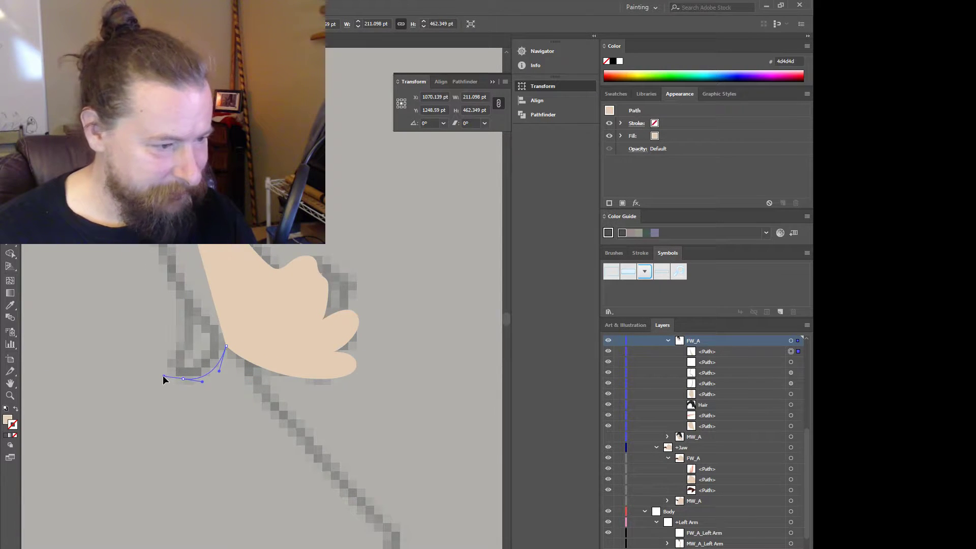
drag(184, 323, 179, 297)
drag(151, 235, 151, 224)
- Trace the arm's front edge from the wrist through about X 985 pt, Y 1209 pt and close the arm path inside the sleeve
scroll(148, 228, down, 6)
scroll(147, 228, down, 4)
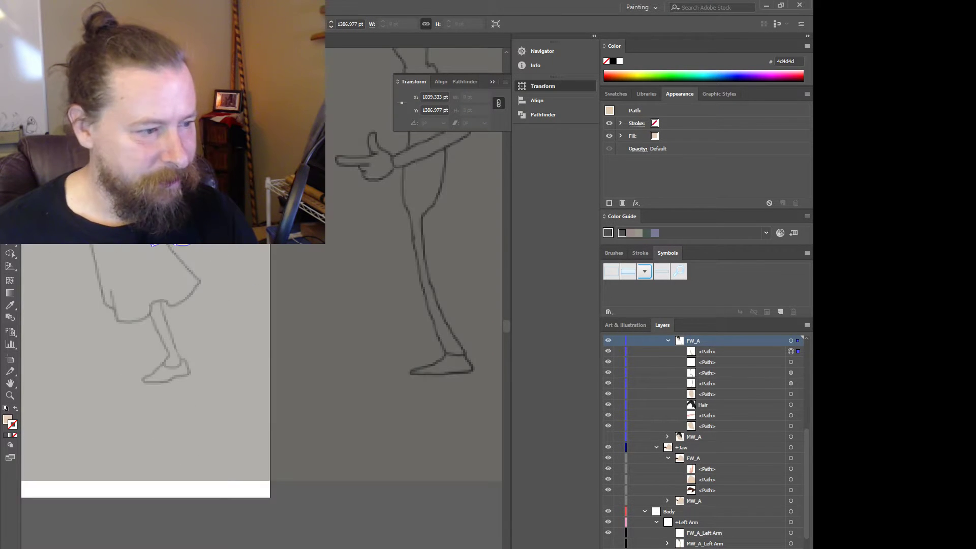
scroll(135, 273, up, 3)
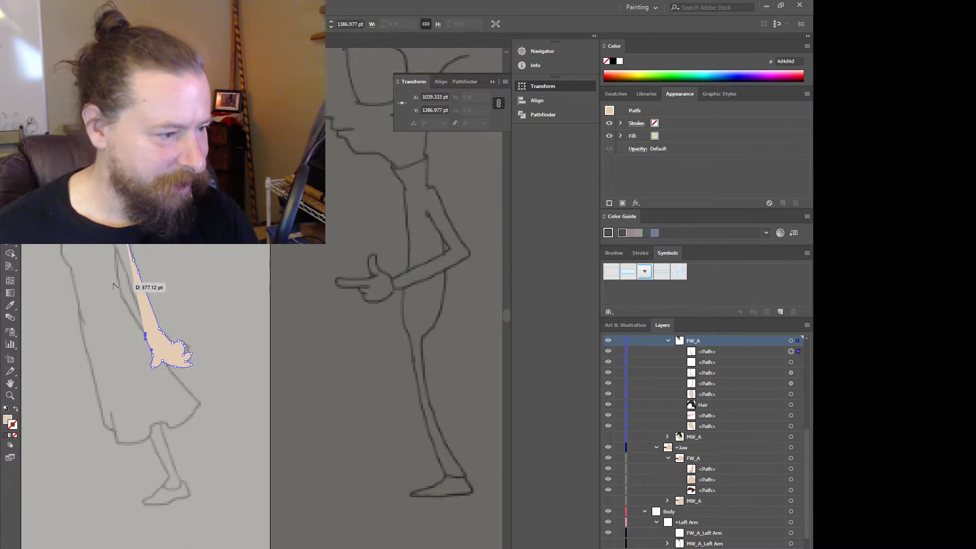
scroll(113, 285, up, 3)
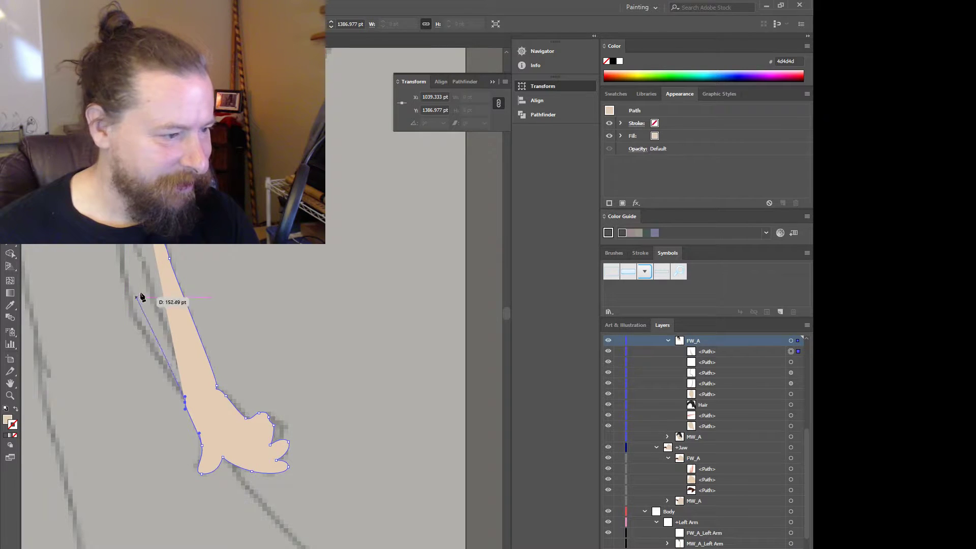
click(143, 254)
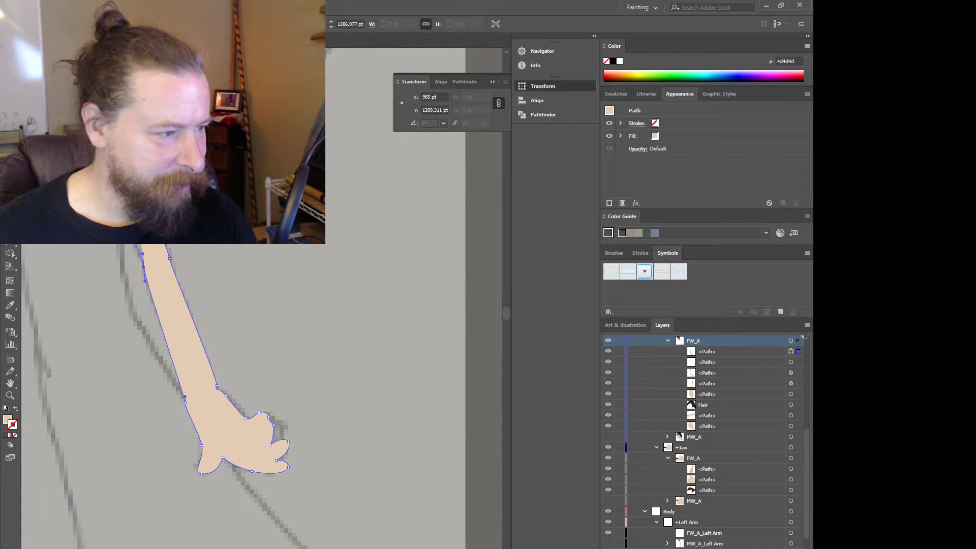
drag(123, 204, 126, 207)
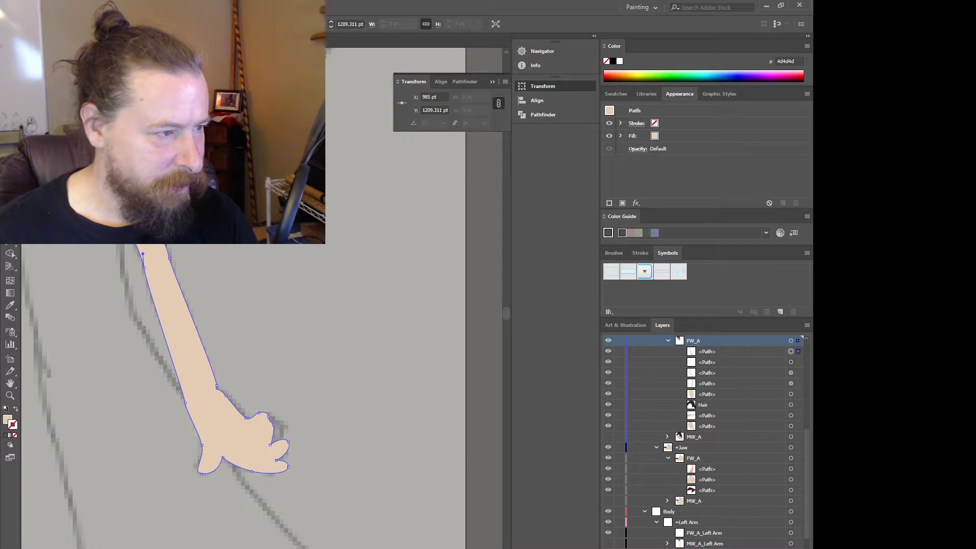
drag(308, 76, 316, 68)
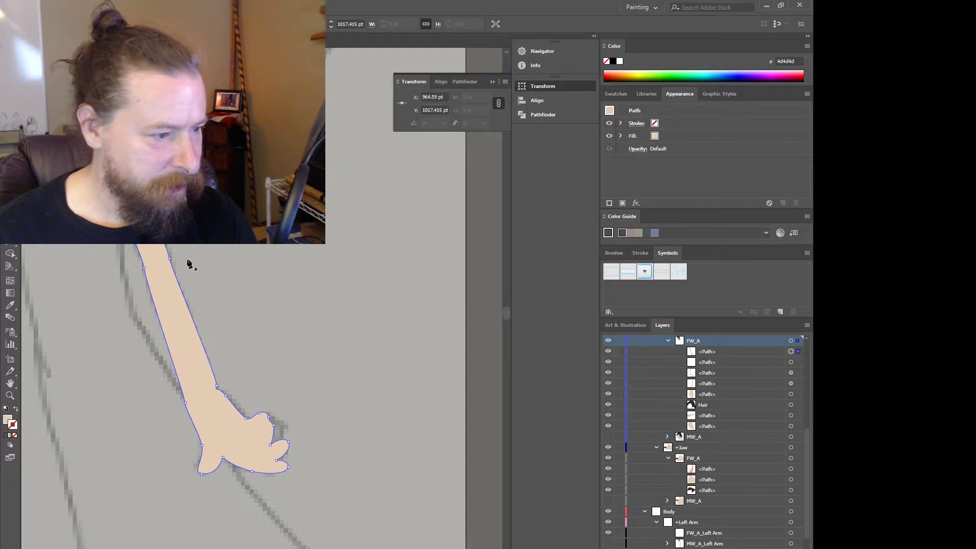
- Move the front wrist anchor to about X 1044 pt, Y 1372 pt and redirect the rear wrist anchor's handle toward the hand
alt+scroll(186, 274, down, 1)
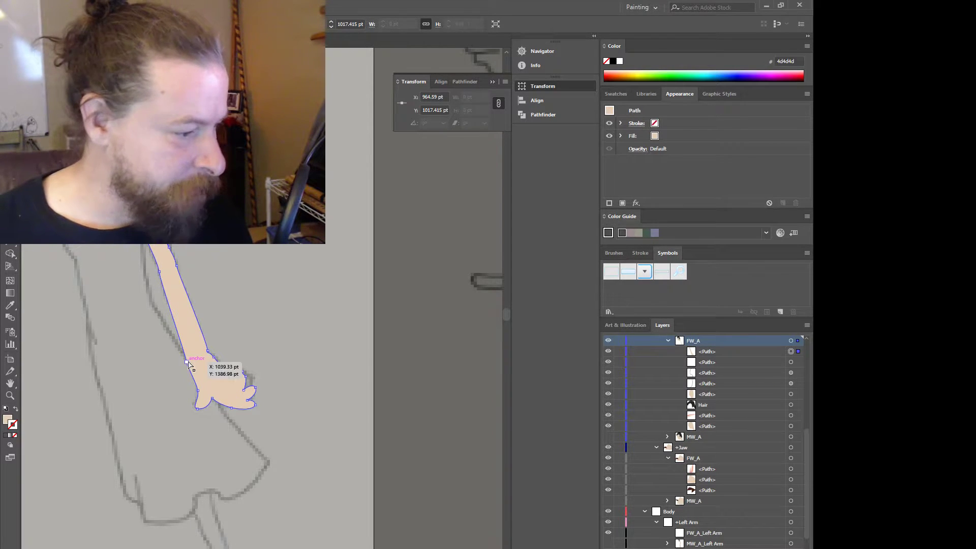
drag(186, 362, 191, 355)
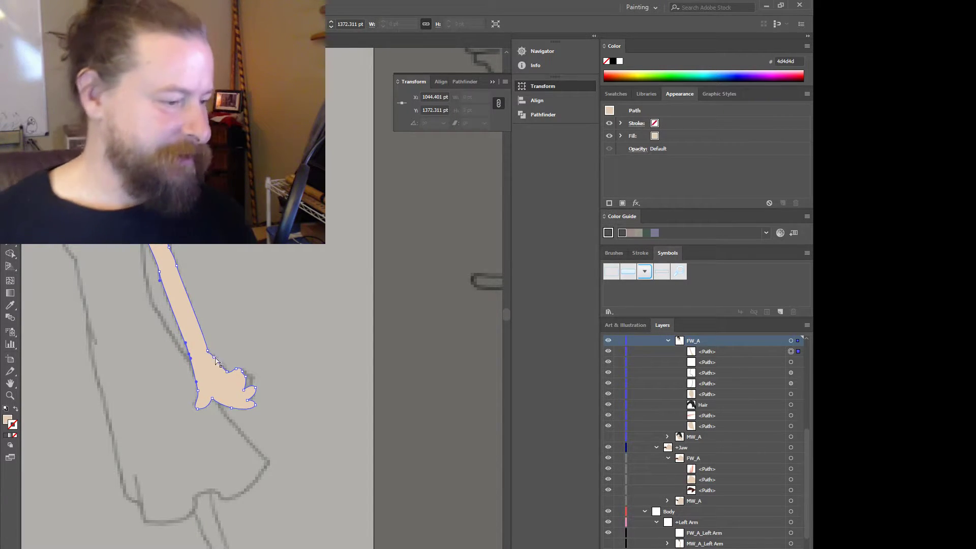
scroll(213, 363, up, 2)
scroll(214, 363, up, 2)
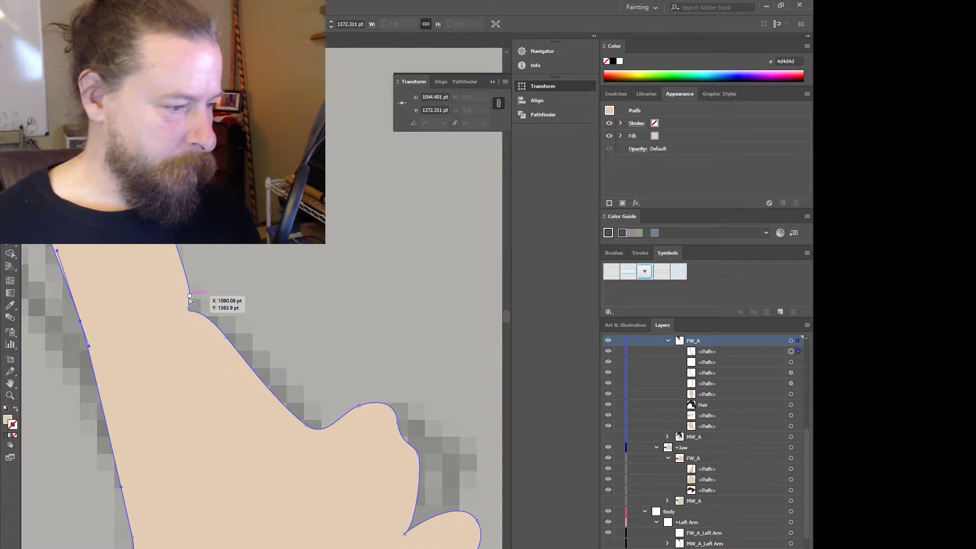
click(200, 328)
drag(186, 327, 208, 310)
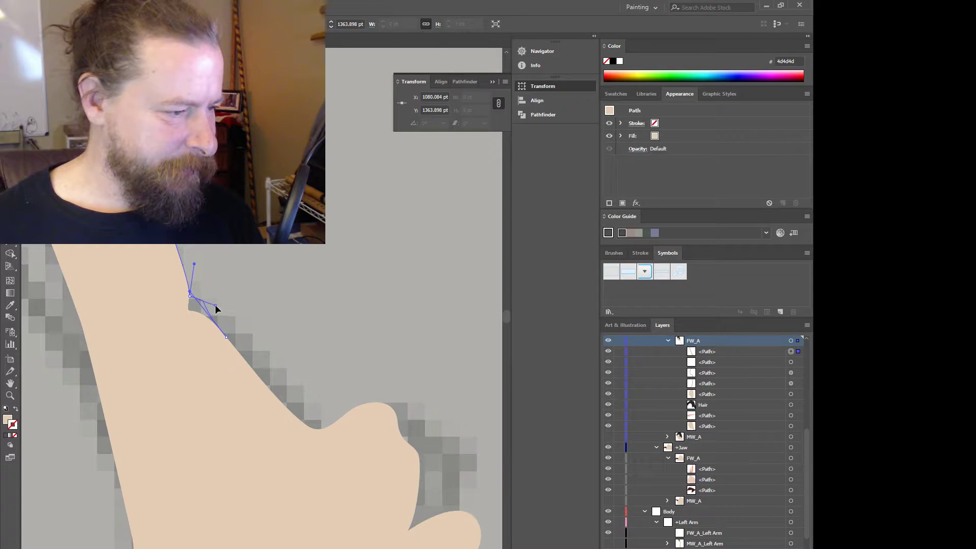
- Shorten the curve handles just below the rear wrist anchor to round the transition into the back of the hand
click(224, 337)
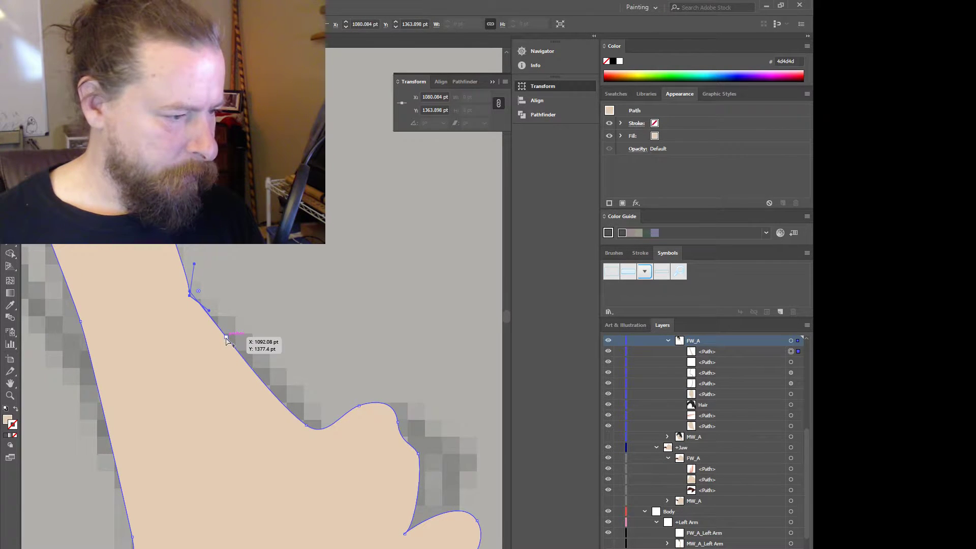
click(190, 295)
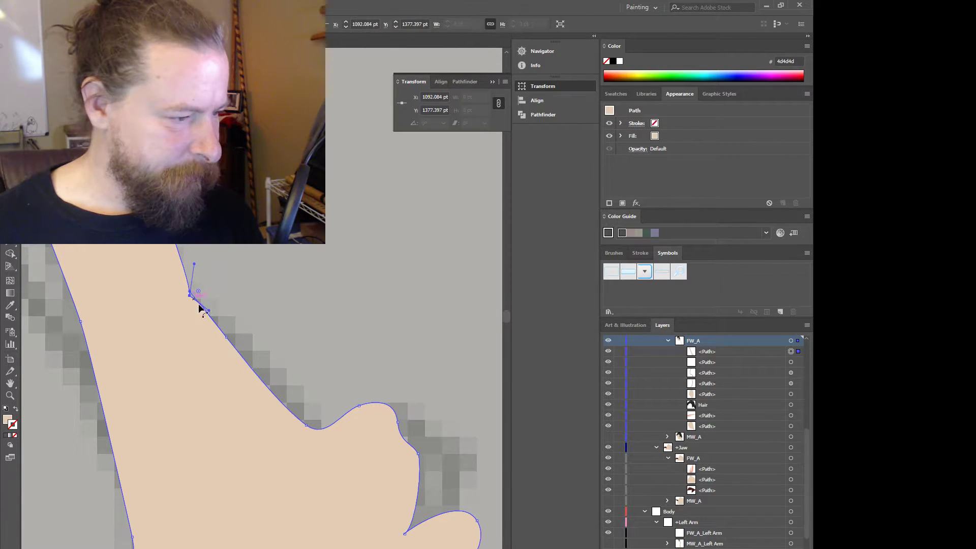
click(226, 339)
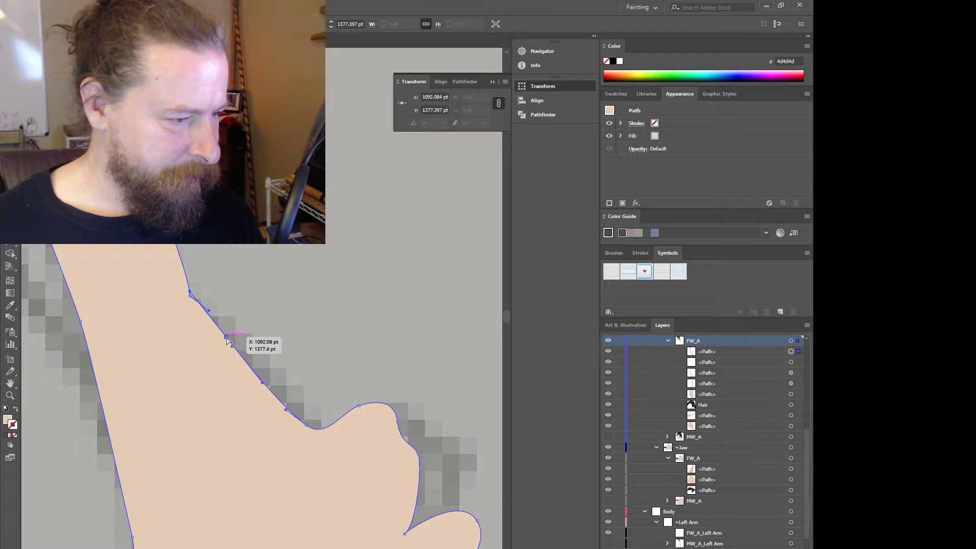
scroll(211, 344, down, 2)
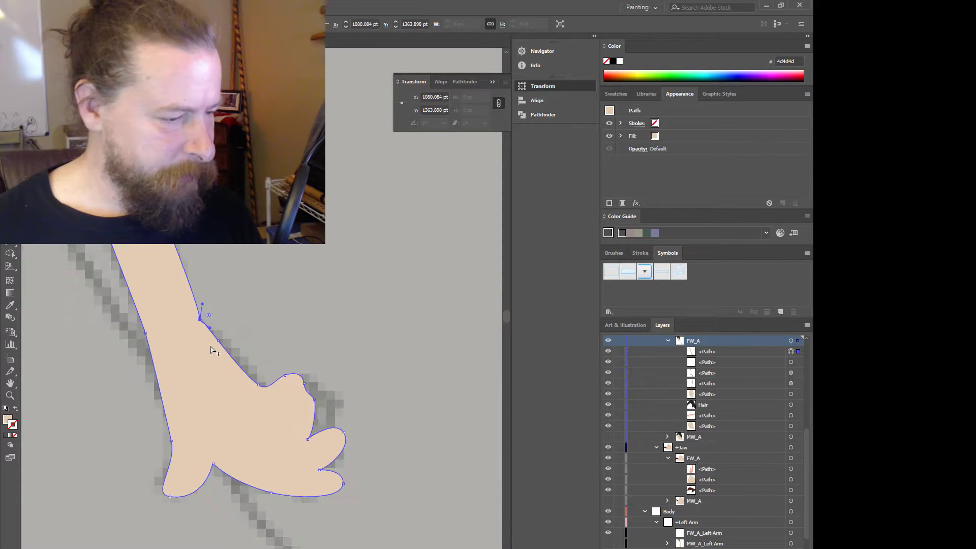
scroll(212, 344, up, 4)
key(v)
key(a)
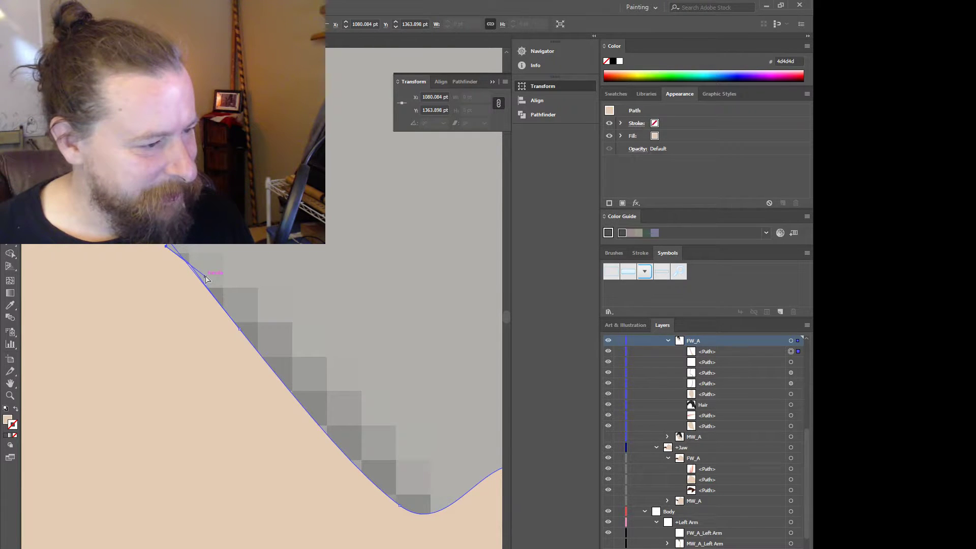
mouse_move(205, 275)
mouse_down()
mouse_move(186, 250)
mouse_move(190, 265)
mouse_up()
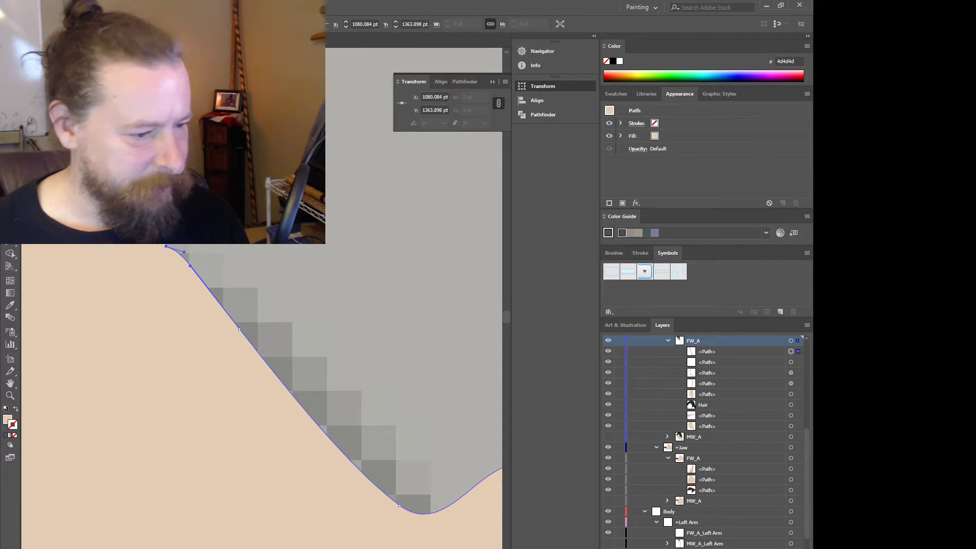
- Move the knuckle anchor above the first finger slightly inward to about X 1154.5 pt, Y 1422 pt
scroll(174, 187, down, 3)
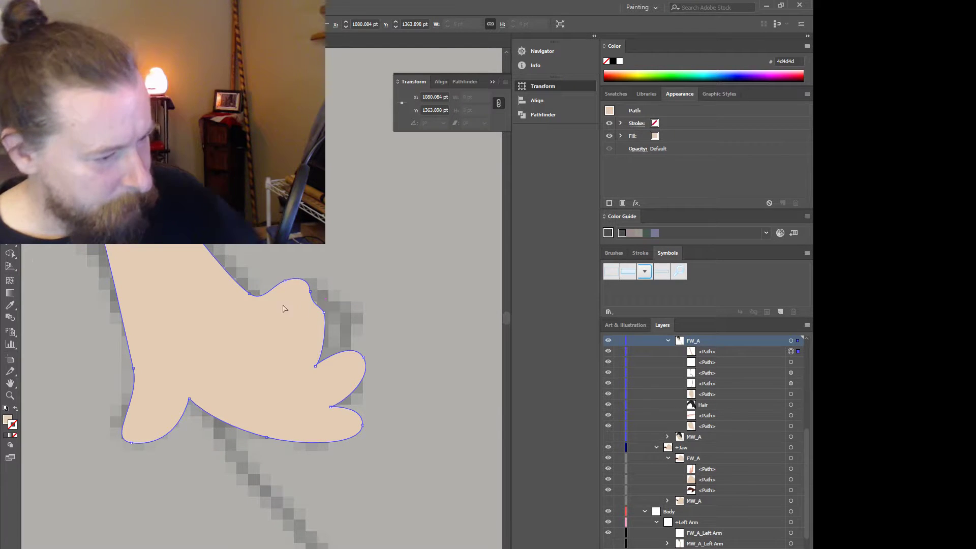
click(324, 313)
mouse_move(324, 313)
mouse_down()
mouse_move(321, 326)
mouse_move(321, 313)
mouse_up()
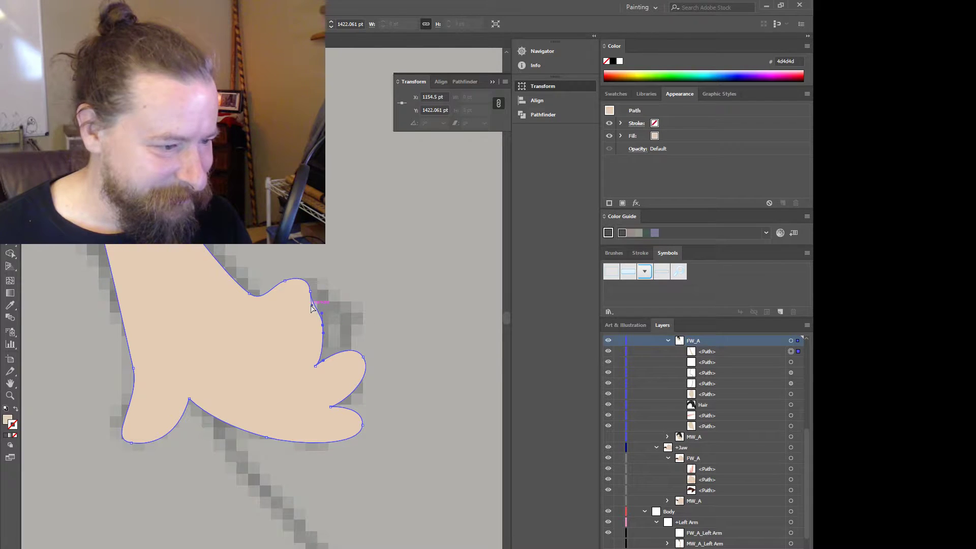
- Add an anchor just above the first finger's knuckle and move it inward to about X 1146 pt, Y 1413 pt to form a crease
drag(322, 313, 321, 309)
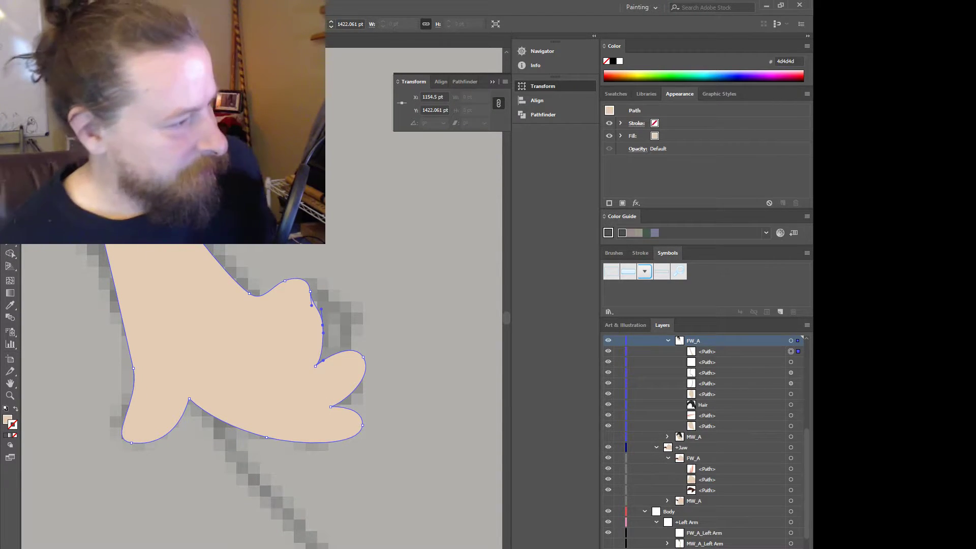
click(315, 307)
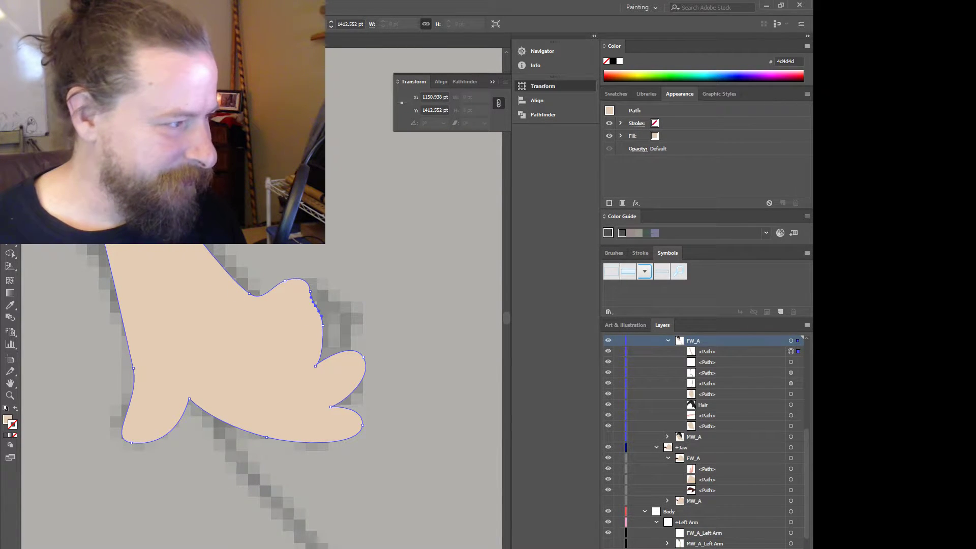
scroll(341, 316, up, 4)
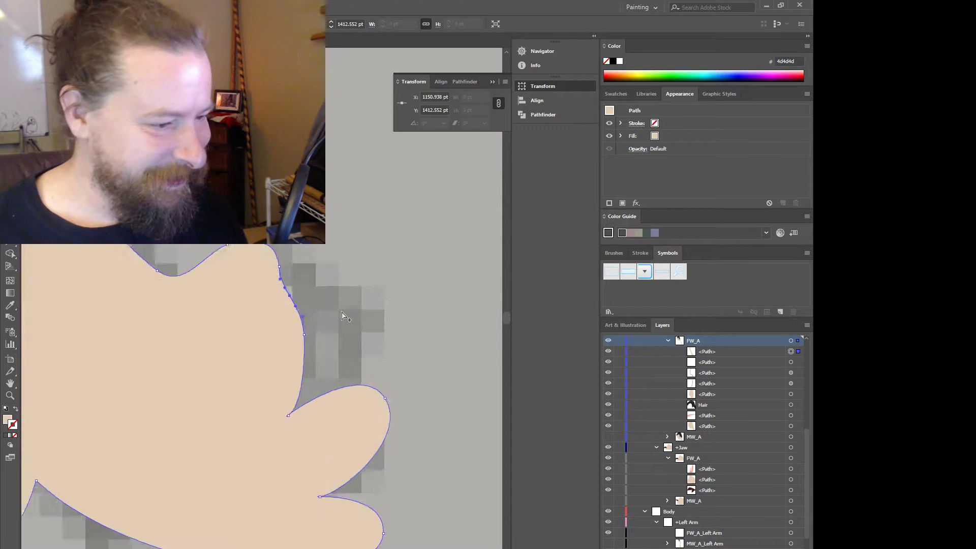
drag(242, 275, 225, 293)
scroll(232, 336, down, 2)
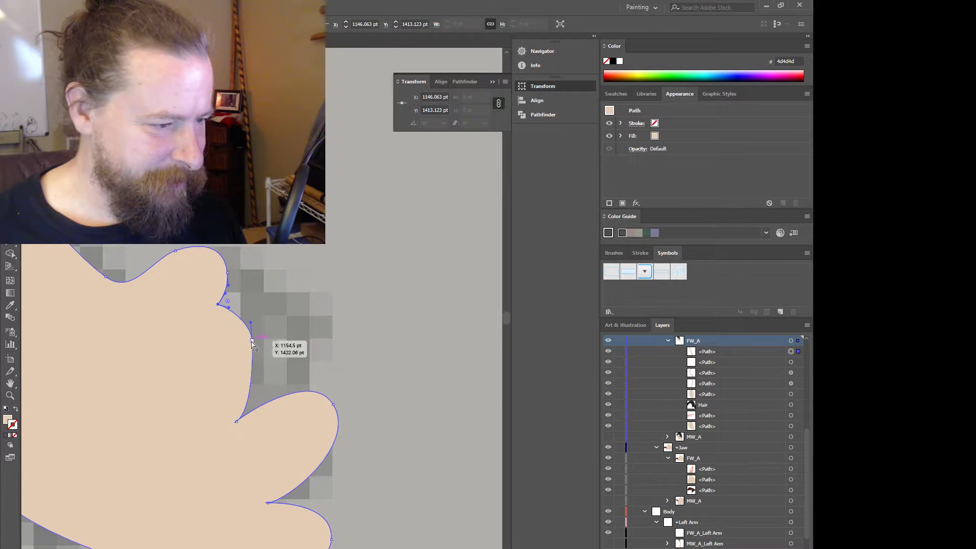
- Move the knuckle anchor to about X 1152 pt, Y 1422 pt and pull the crease above the first finger deeper into the hand
drag(252, 345, 249, 367)
scroll(249, 367, down, 2)
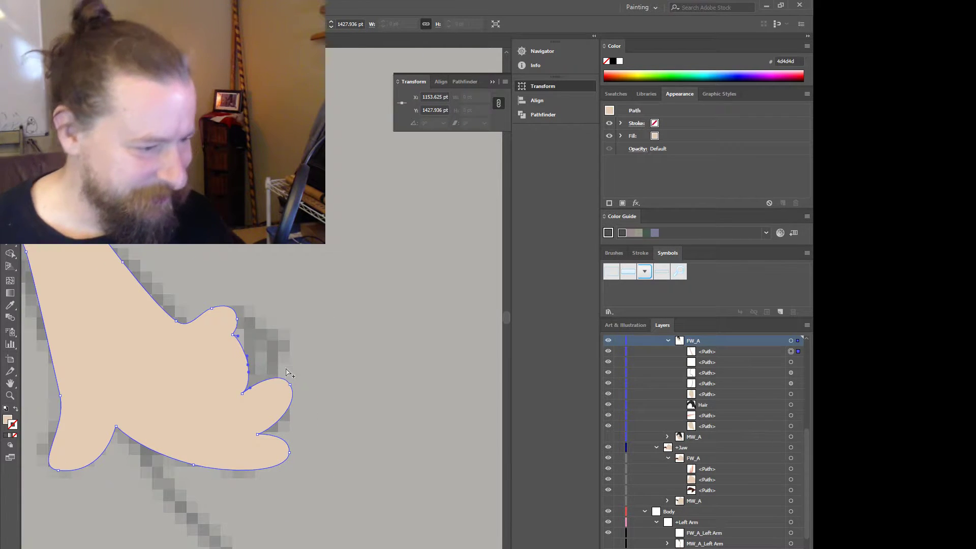
scroll(302, 382, down, 1)
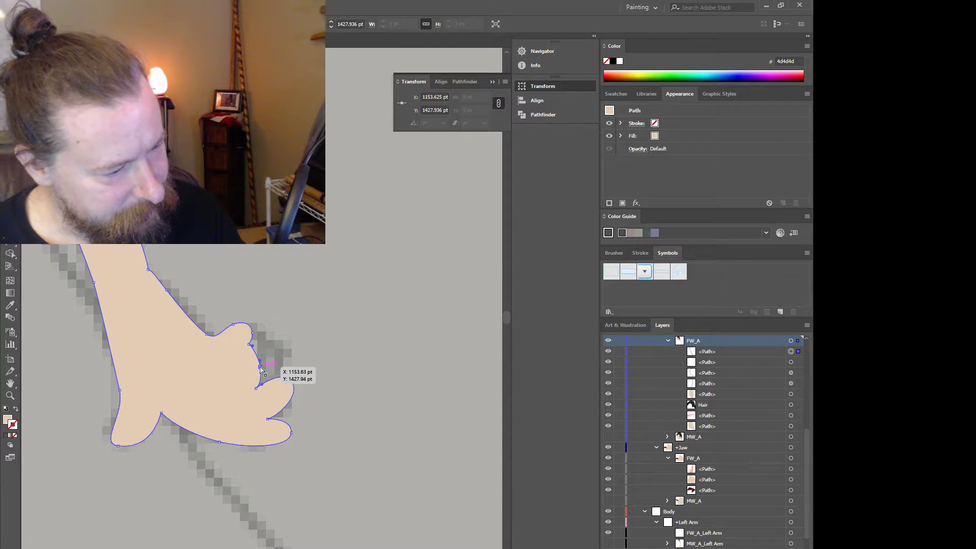
drag(256, 388, 258, 361)
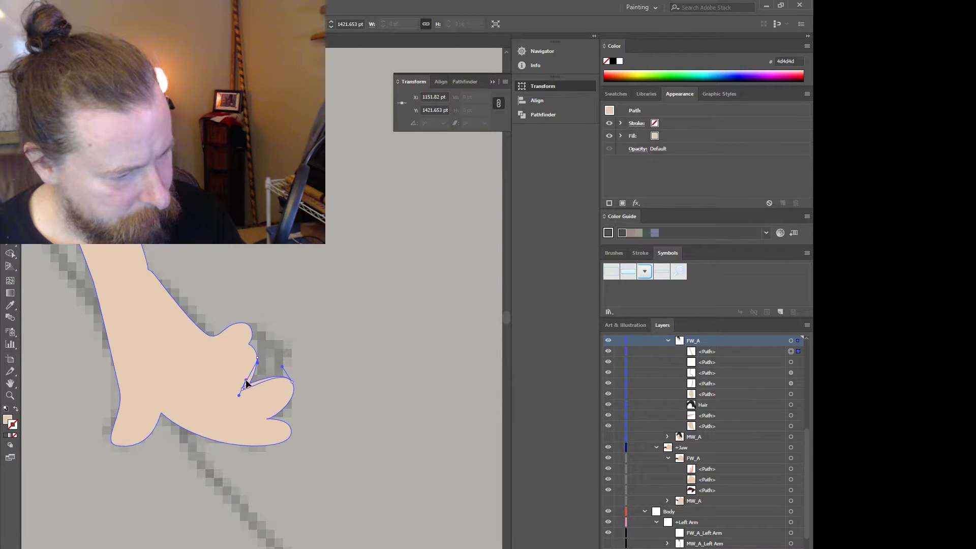
drag(248, 383, 257, 367)
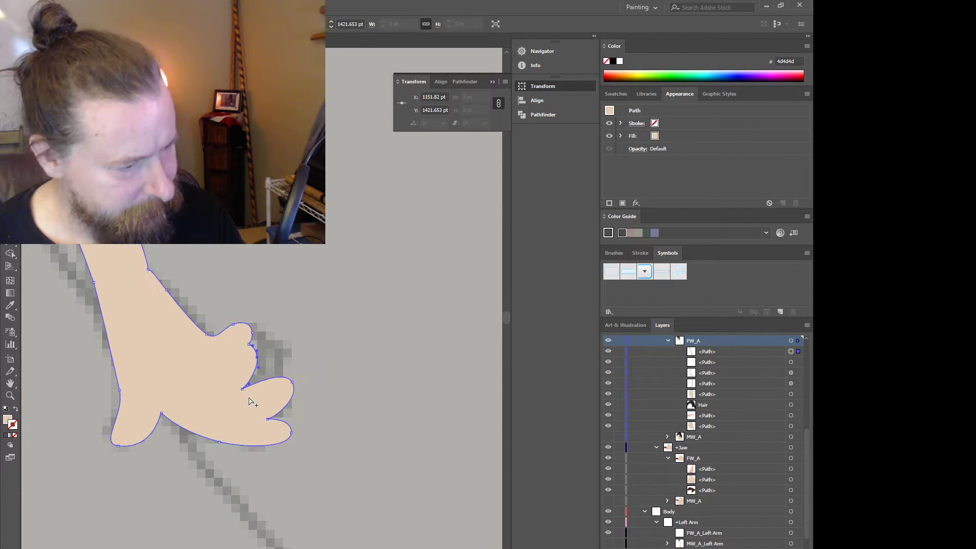
scroll(252, 399, down, 3)
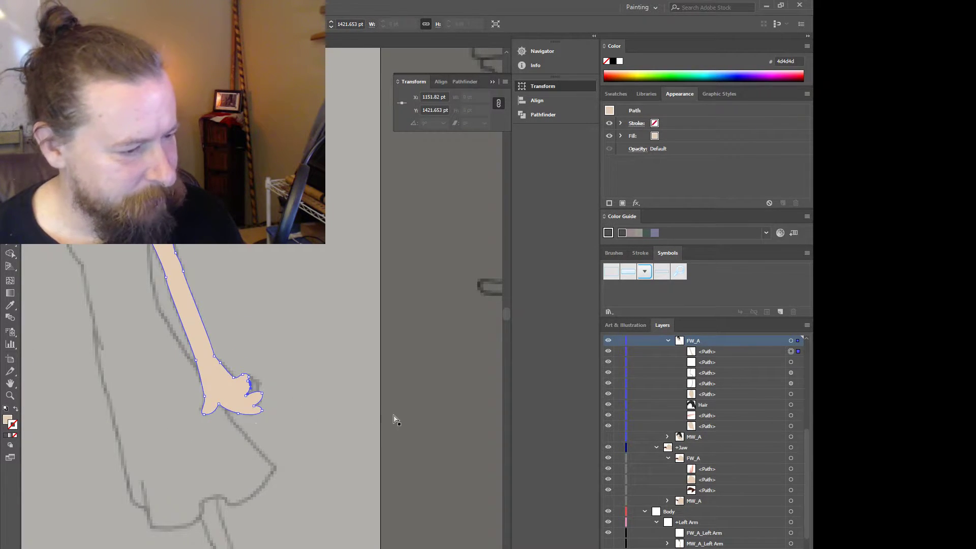
- Move the anchor in the crook between thumb and palm to about X 1085 pt, Y 1451 pt
scroll(254, 404, up, 2)
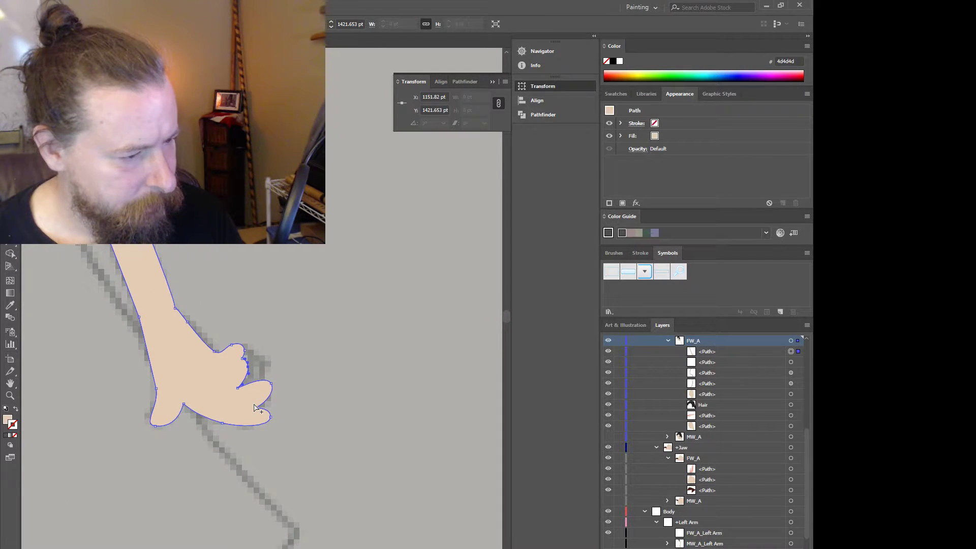
click(183, 405)
drag(183, 404, 180, 397)
scroll(180, 397, down, 4)
scroll(105, 324, up, 1)
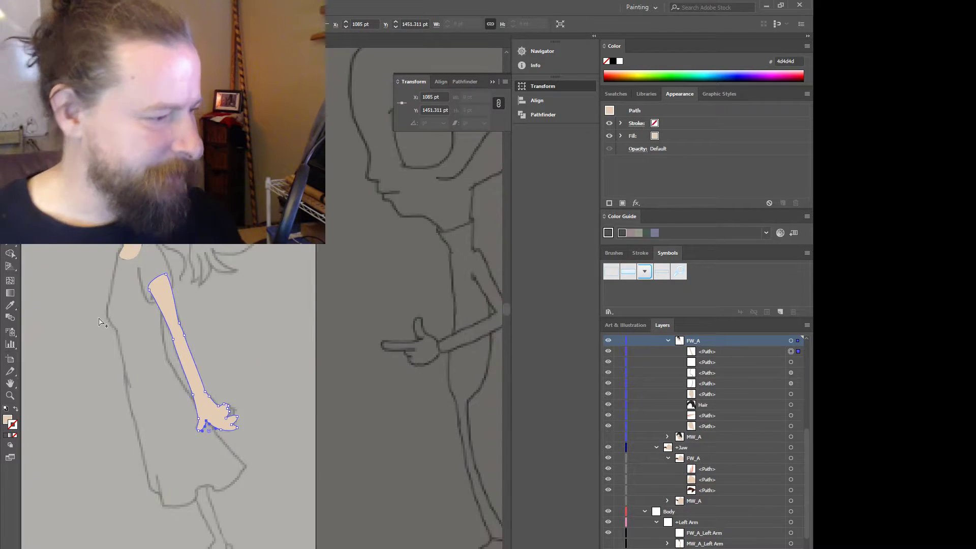
- Delete the dark Hair path from the head's FW_A layer
scroll(262, 397, left, 6)
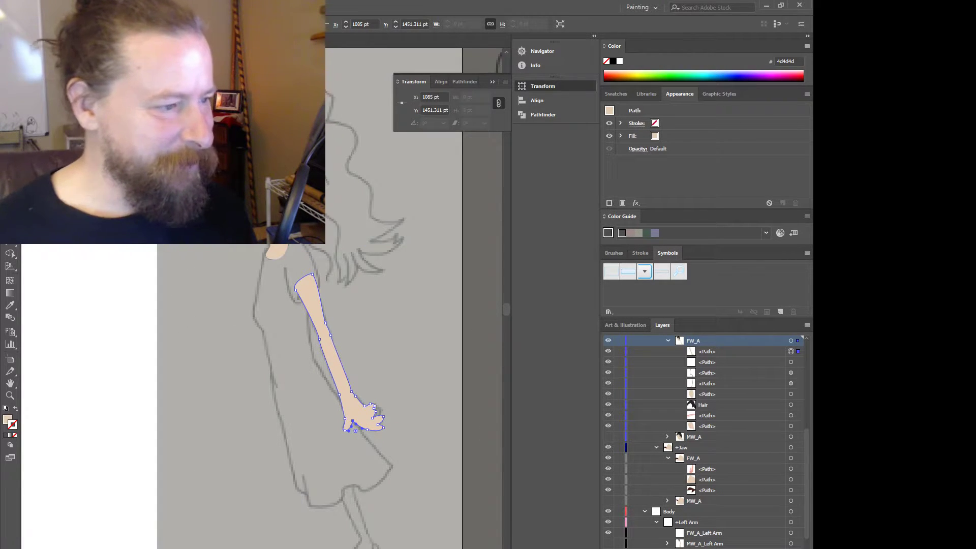
click(280, 132)
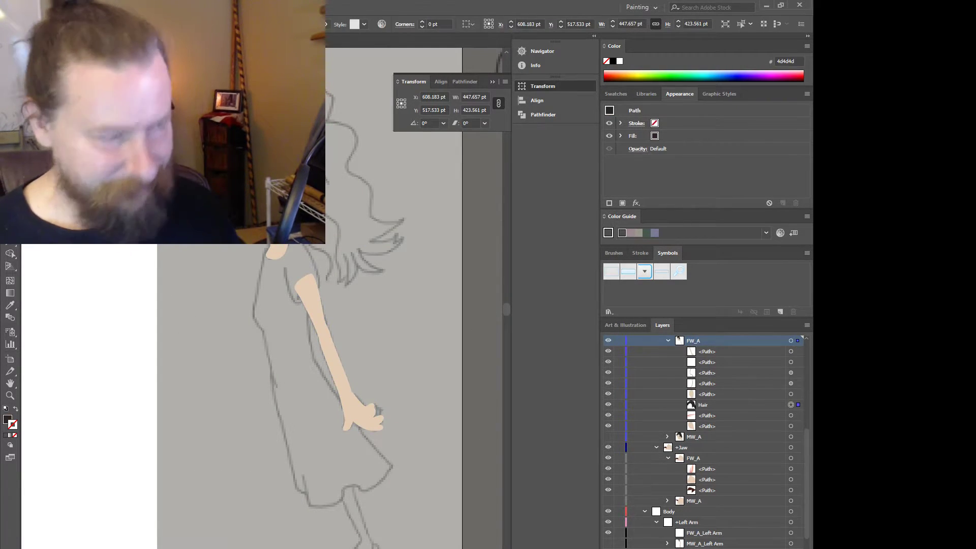
key(Delete)
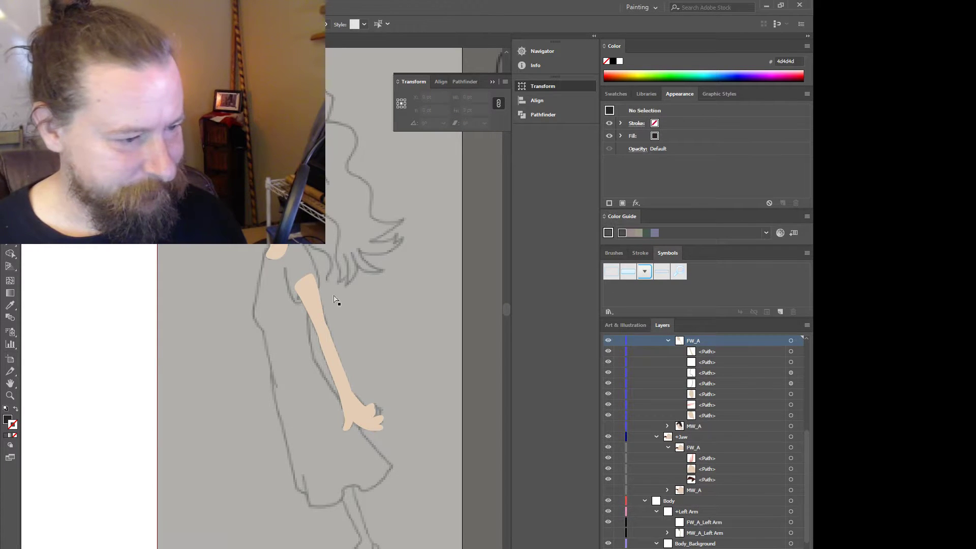
scroll(305, 355, up, 2)
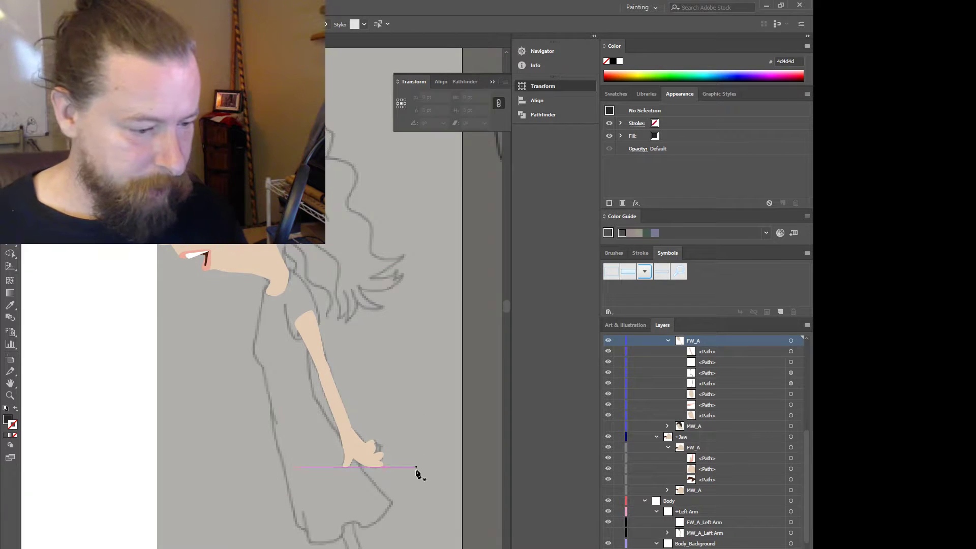
- Pull the first finger's tip anchor inward to about X 1165 pt, Y 1439 pt and shorten its lower handle
scroll(385, 482, up, 1)
scroll(385, 482, down, 2)
scroll(400, 440, up, 4)
scroll(298, 428, up, 2)
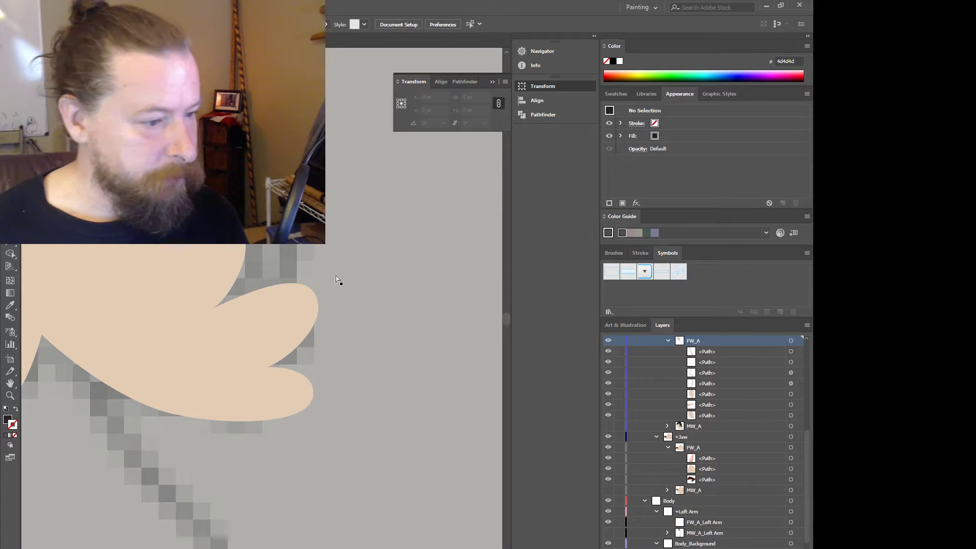
click(312, 296)
click(314, 293)
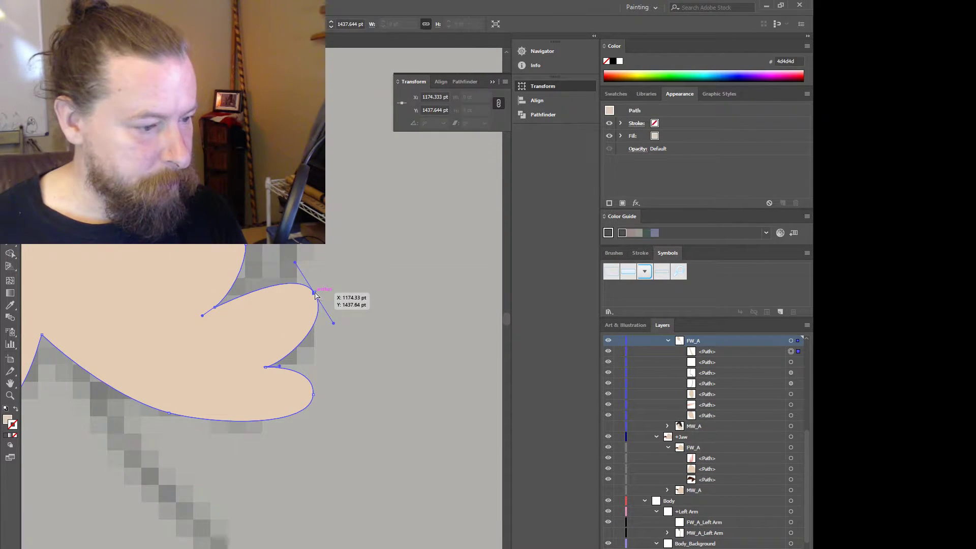
drag(314, 294, 278, 287)
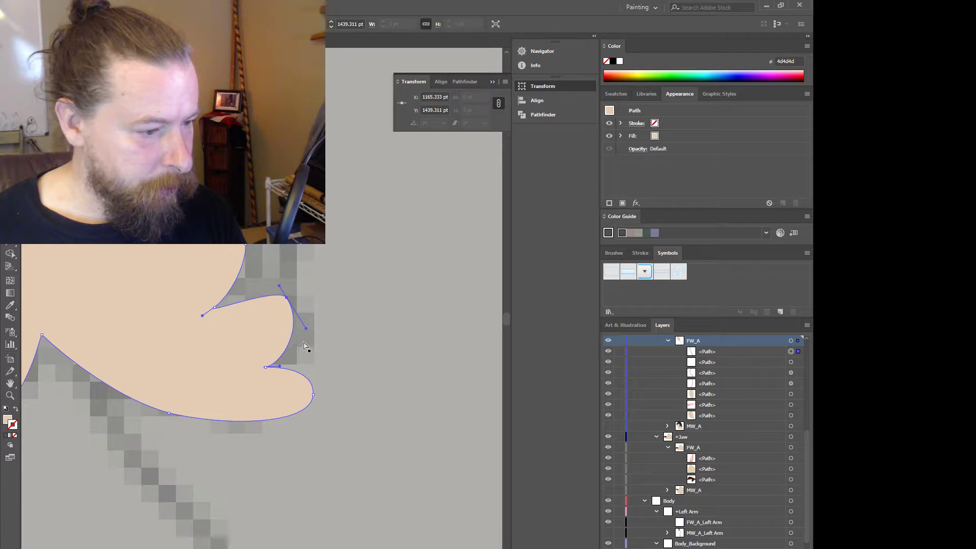
drag(307, 332, 301, 320)
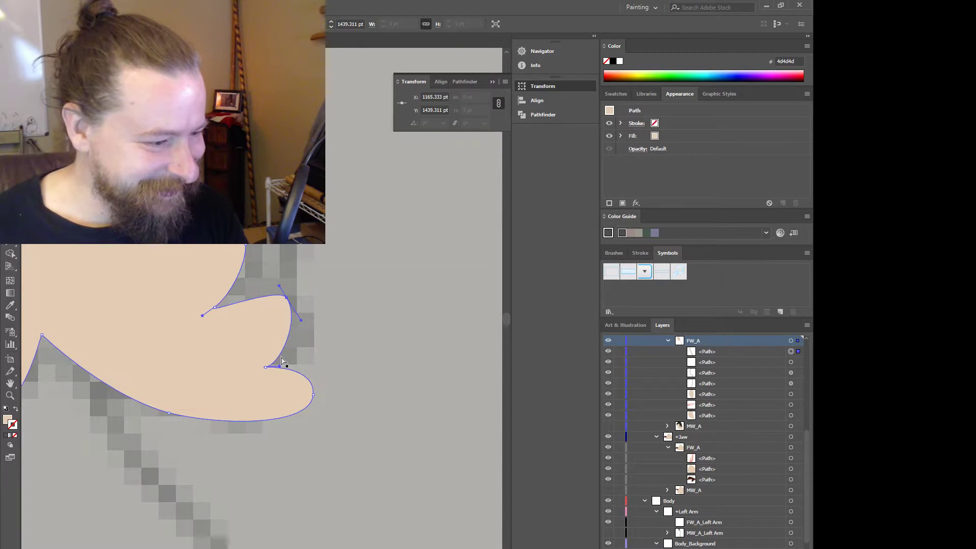
- Reshape the gap between the two fingers and move the first finger's tip anchor to about X 1164.5 pt, Y 1437 pt
drag(265, 368, 230, 352)
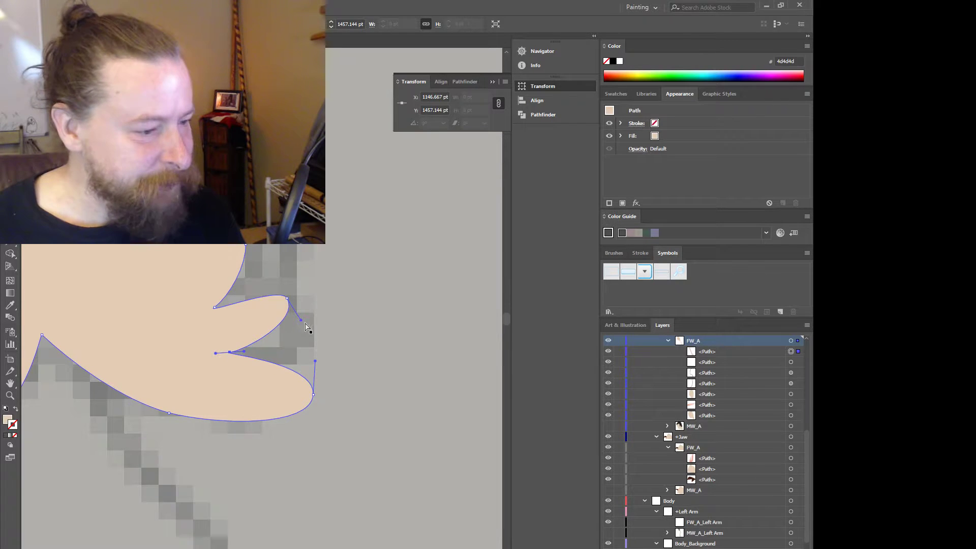
drag(301, 320, 305, 331)
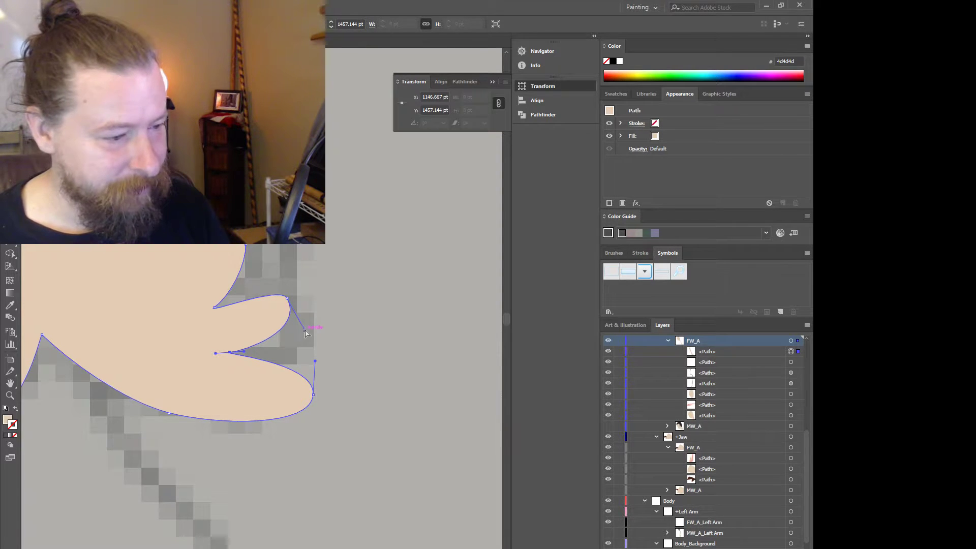
drag(309, 341, 276, 277)
click(271, 384)
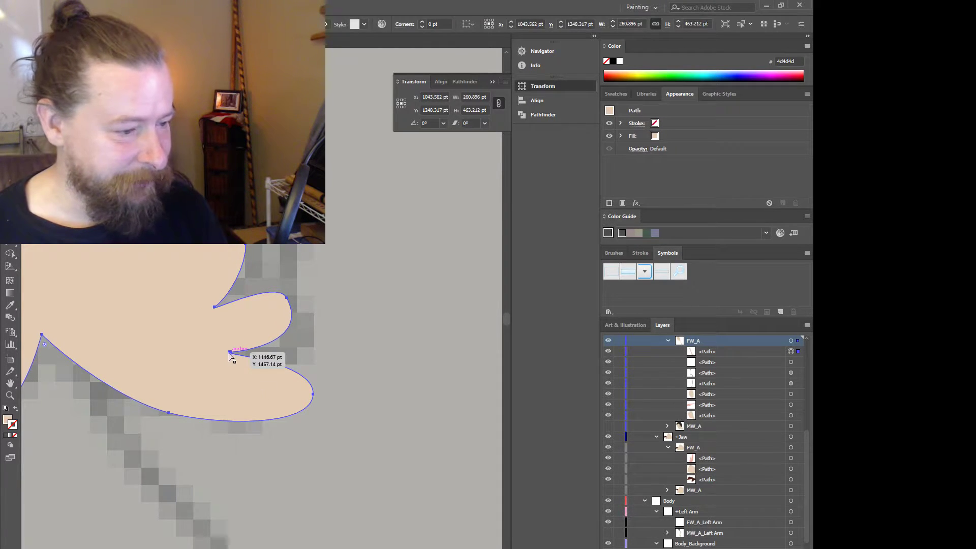
drag(229, 355, 284, 290)
key(ctrl+minus)
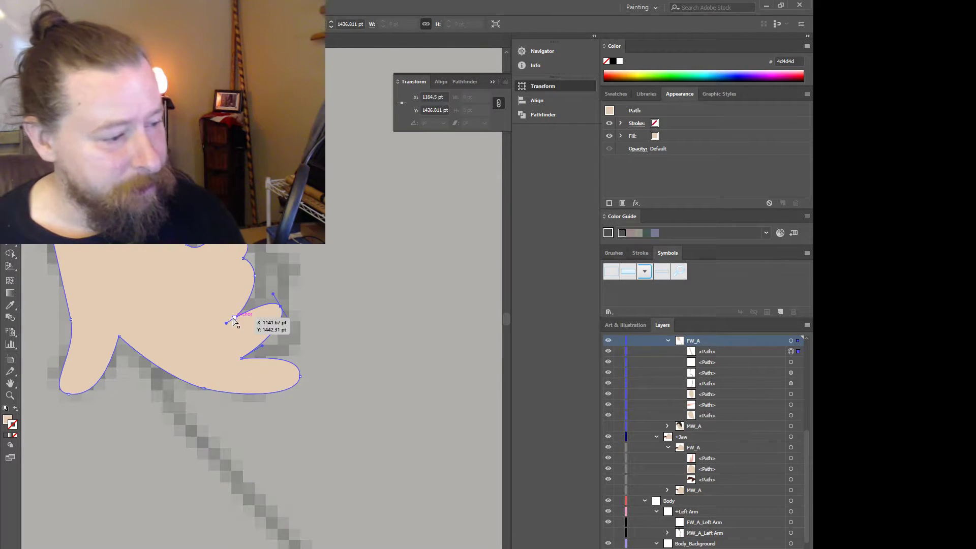
- Move the crease anchor above the first finger to about X 1144 pt, Y 1440 pt and its tip anchor to X 1165 pt, Y 1434 pt
drag(232, 315, 239, 312)
key(ctrl+minus)
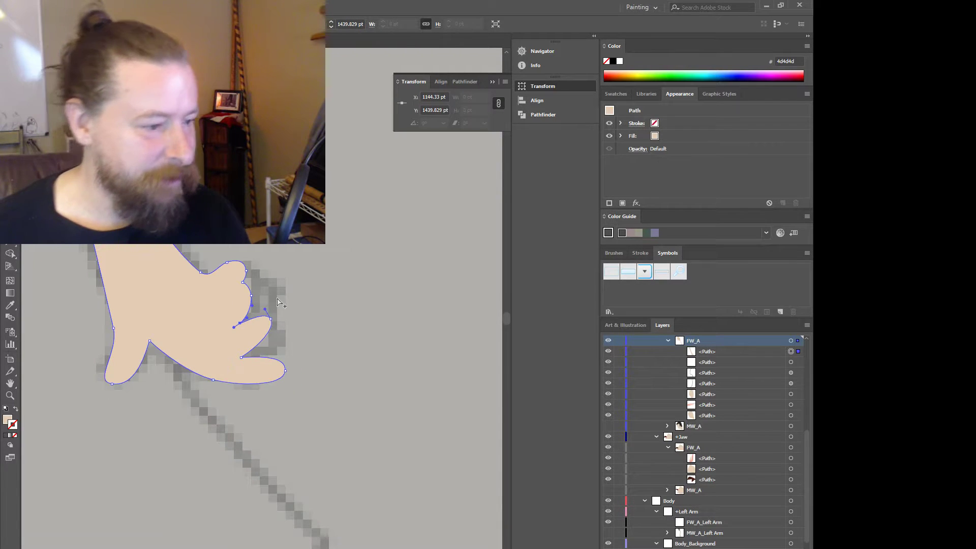
mouse_move(270, 319)
mouse_down()
mouse_move(258, 306)
mouse_move(271, 314)
mouse_up()
click(271, 327)
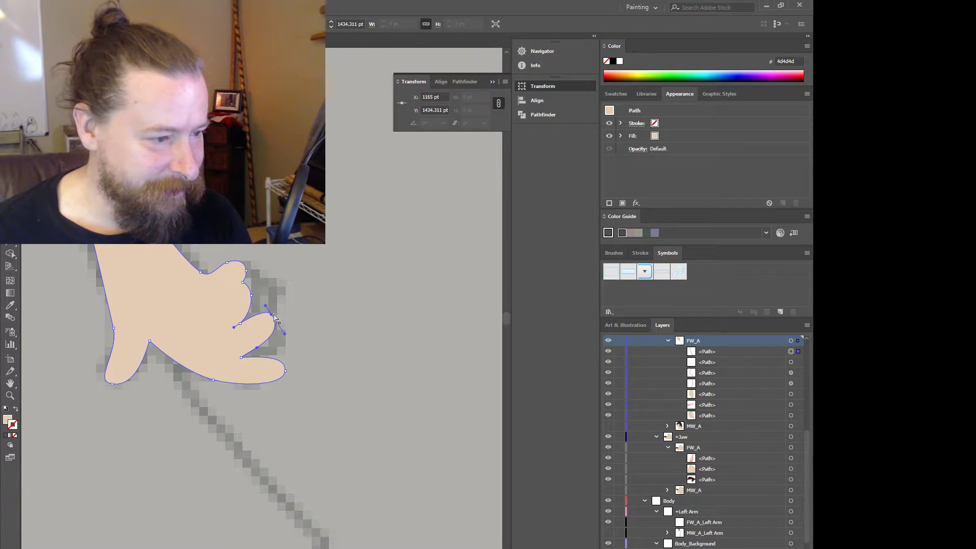
- Examine the finished arm and hand against the sketch, briefly hiding the selection edges to judge the contour
scroll(297, 314, down, 4)
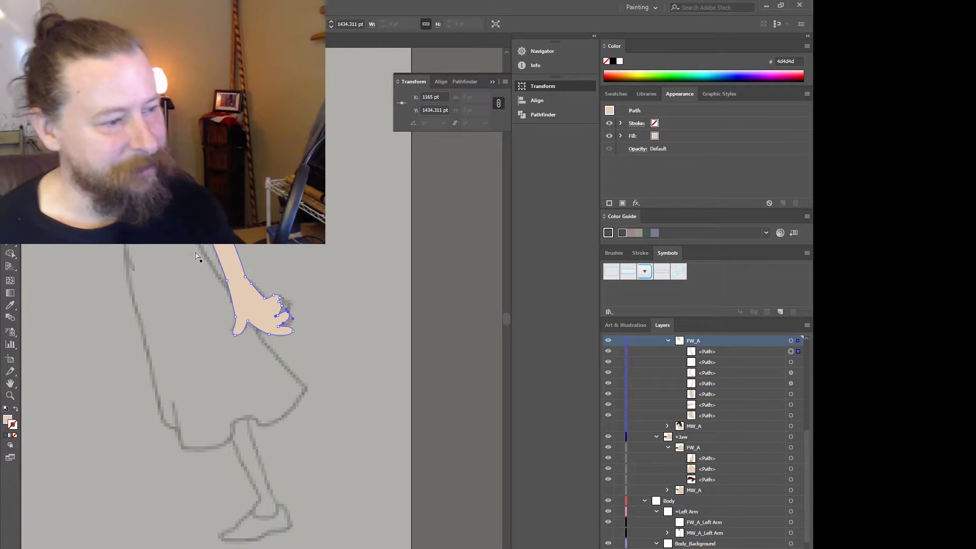
scroll(100, 162, up, 2)
scroll(100, 162, up, 2)
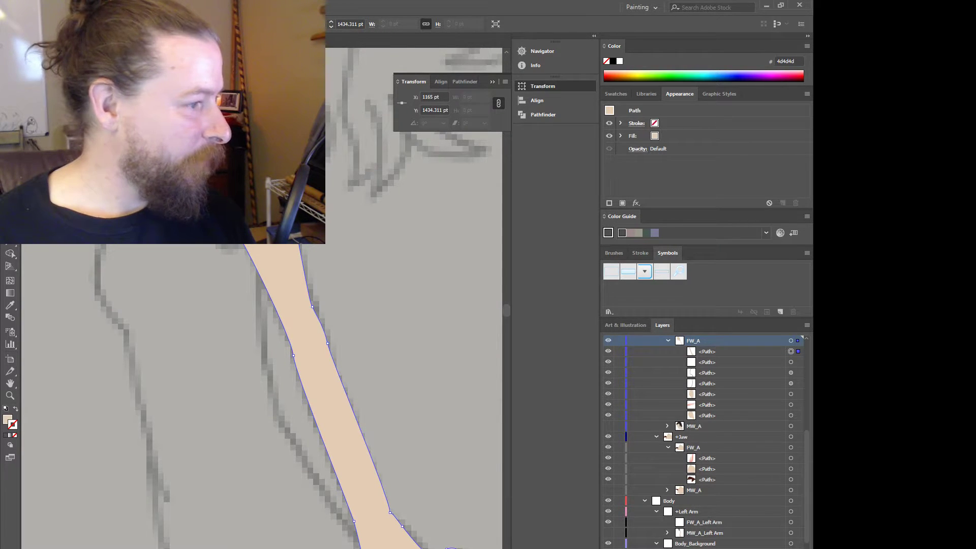
scroll(210, 201, down, 2)
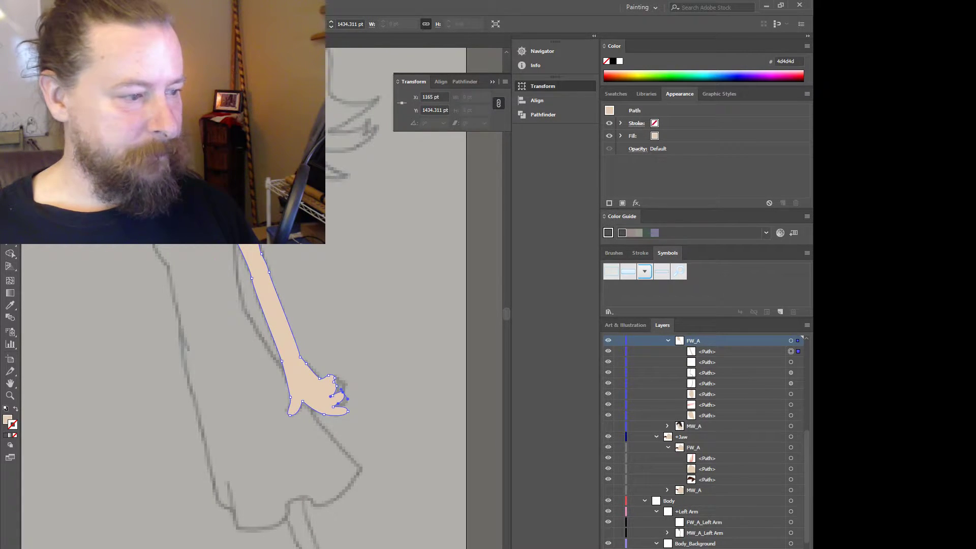
key(ctrl+h)
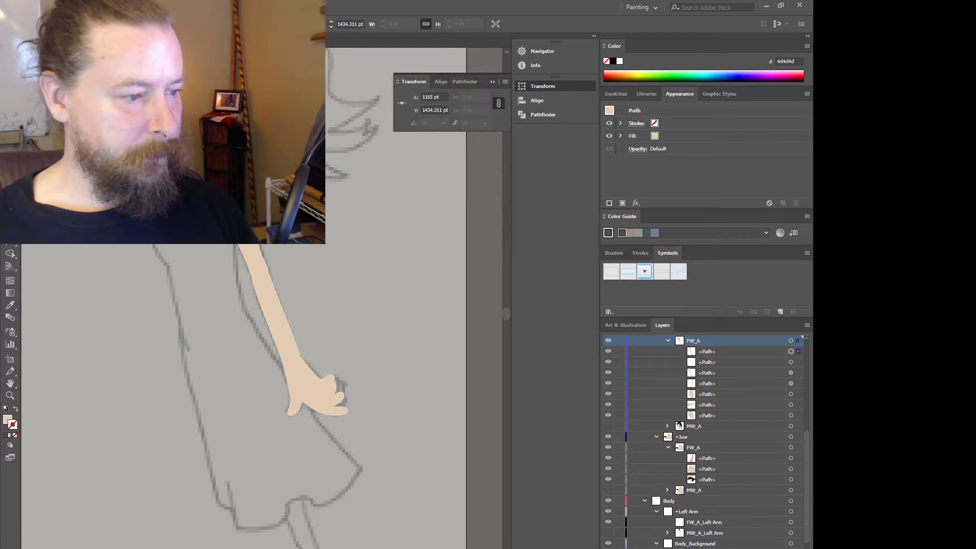
key(ctrl+h)
key(v)
scroll(311, 242, down, 2)
scroll(307, 244, up, 2)
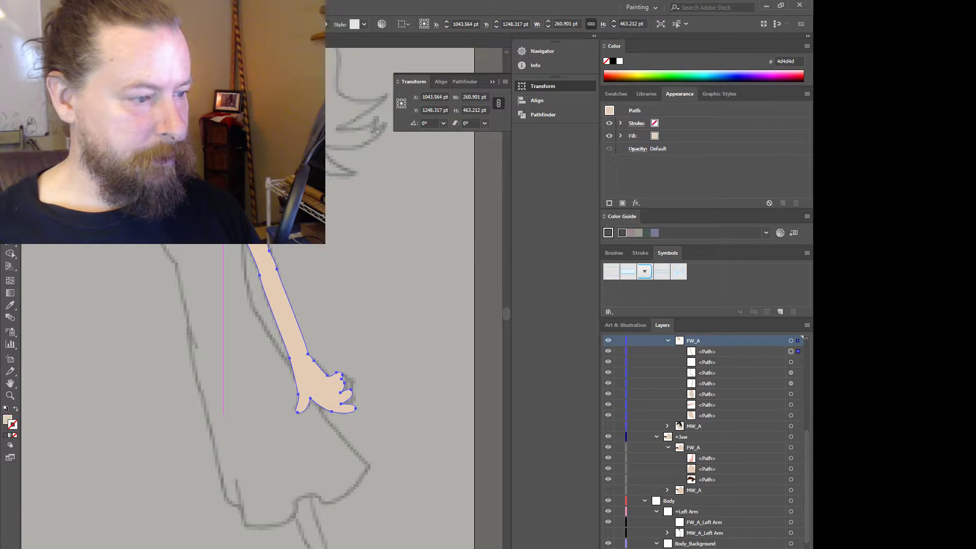
- Draw a closed five-point shape about 117 by 167 pt at the shoulder, centred near X 944 pt, Y 1019.5 pt, with selection edges hidden
key(ctrl+h)
click(224, 221)
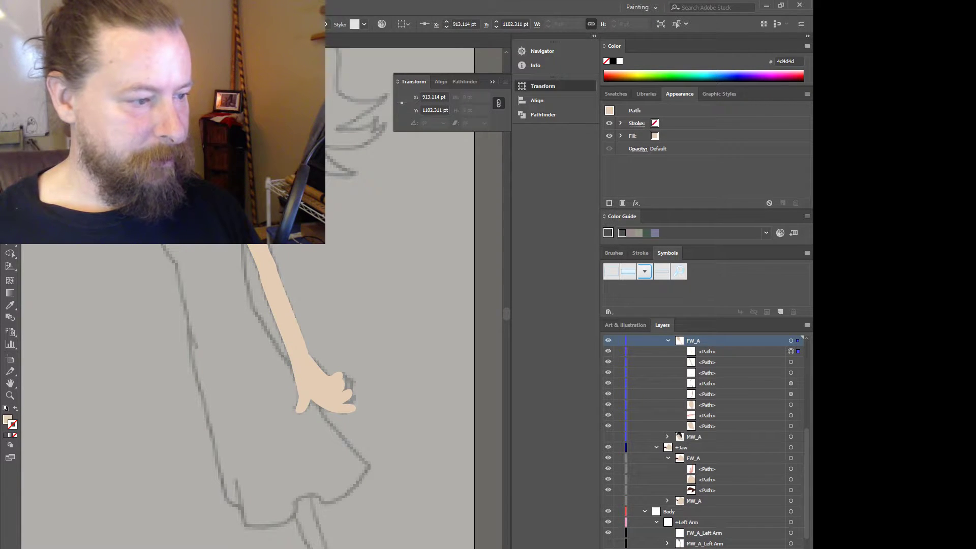
click(252, 217)
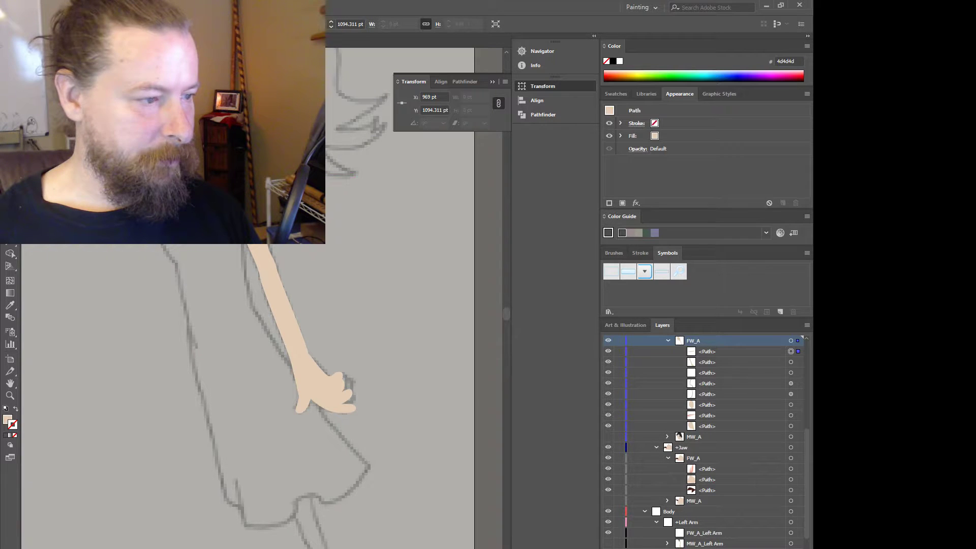
click(270, 194)
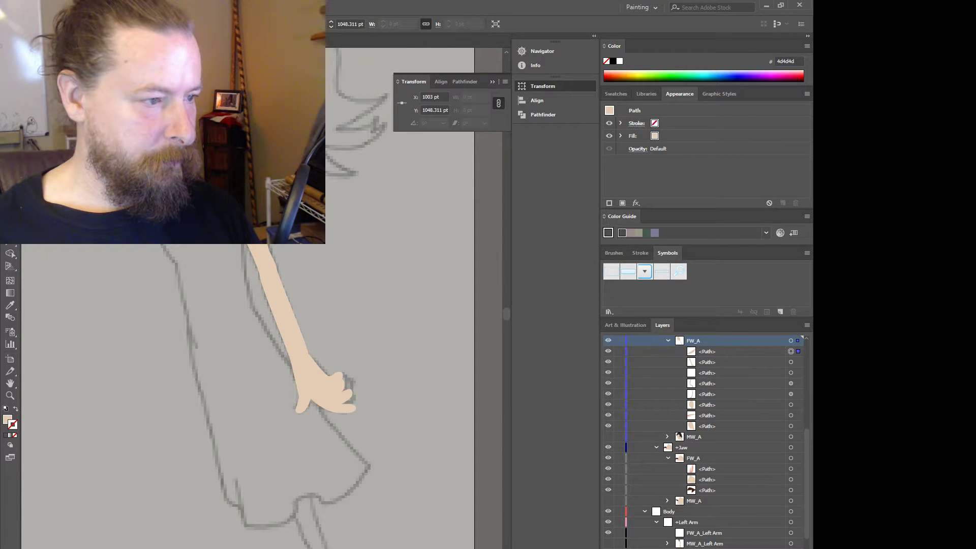
click(236, 137)
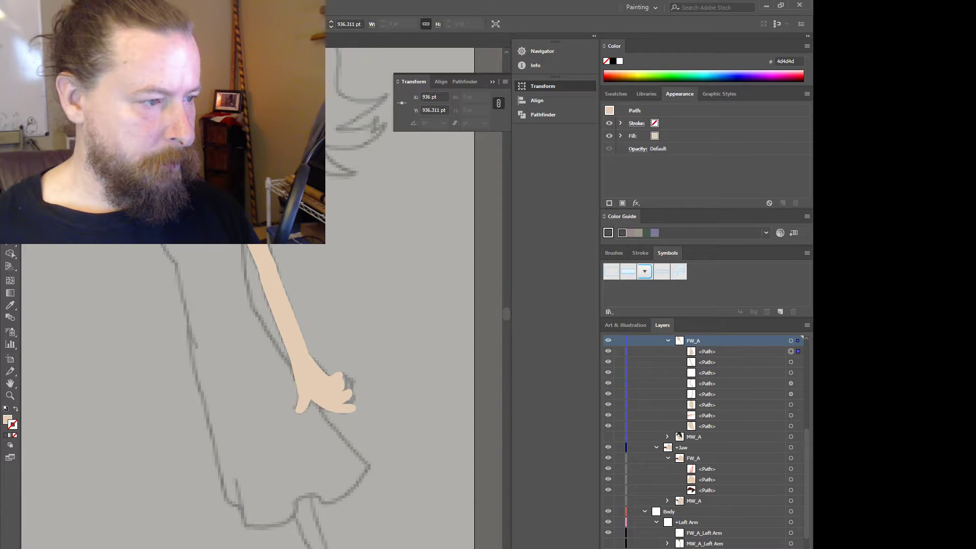
click(211, 179)
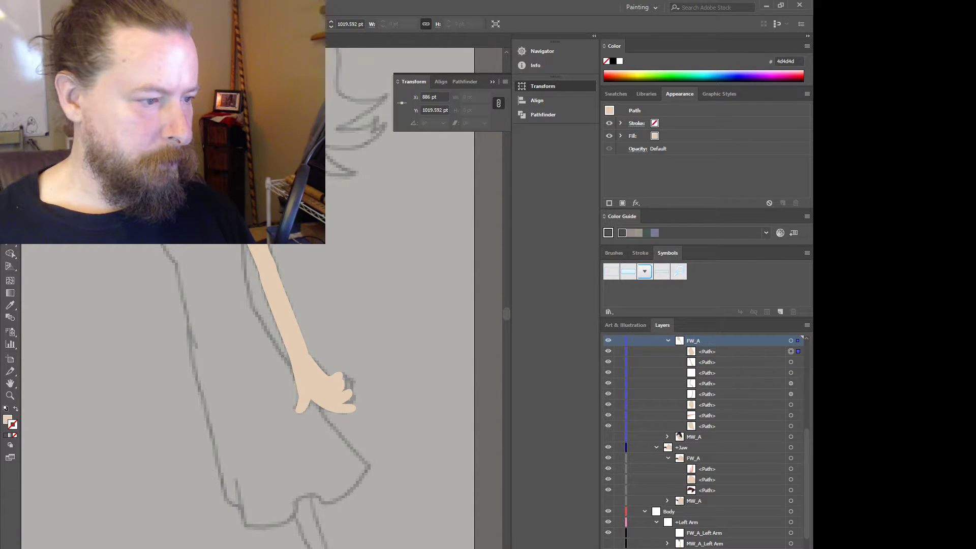
click(217, 200)
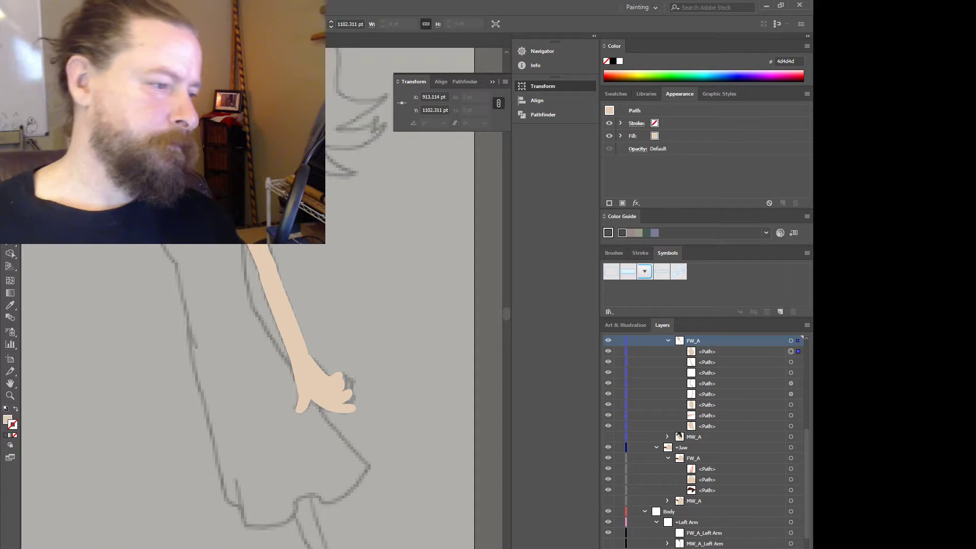
- Check the shoulder shape's fill in the Color Picker and keep it at e3ccb3
click(7, 422)
double_click(7, 421)
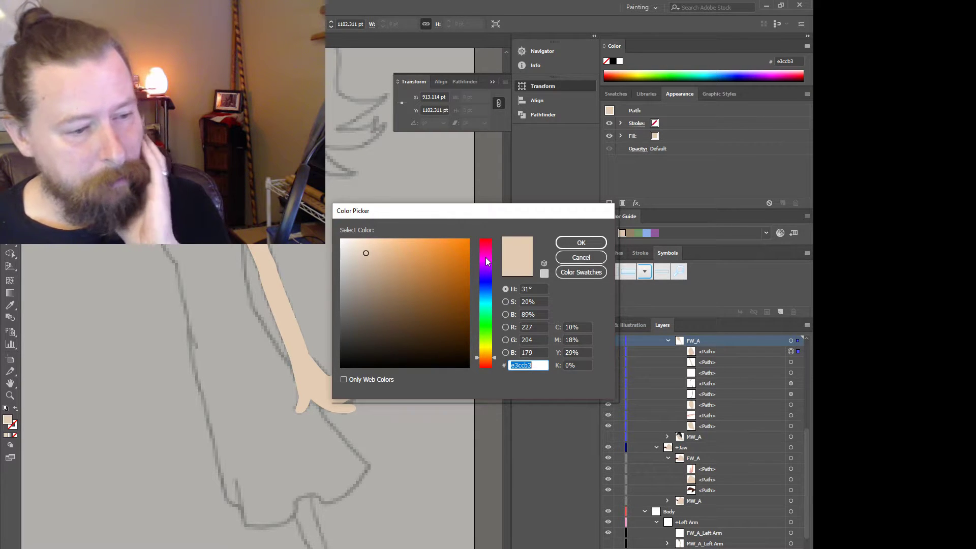
click(577, 243)
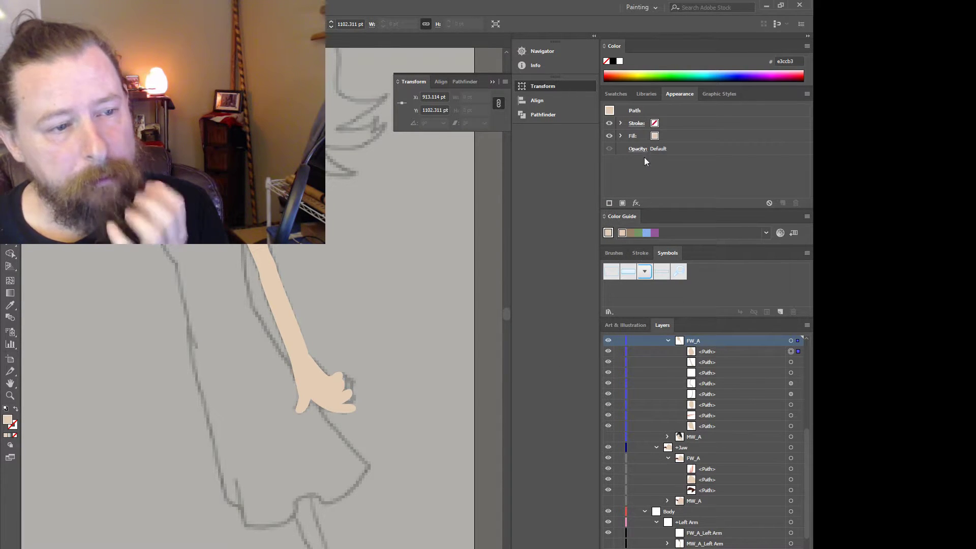
- Try the blue patterned graphic style on the shoulder shape and undo it
click(615, 94)
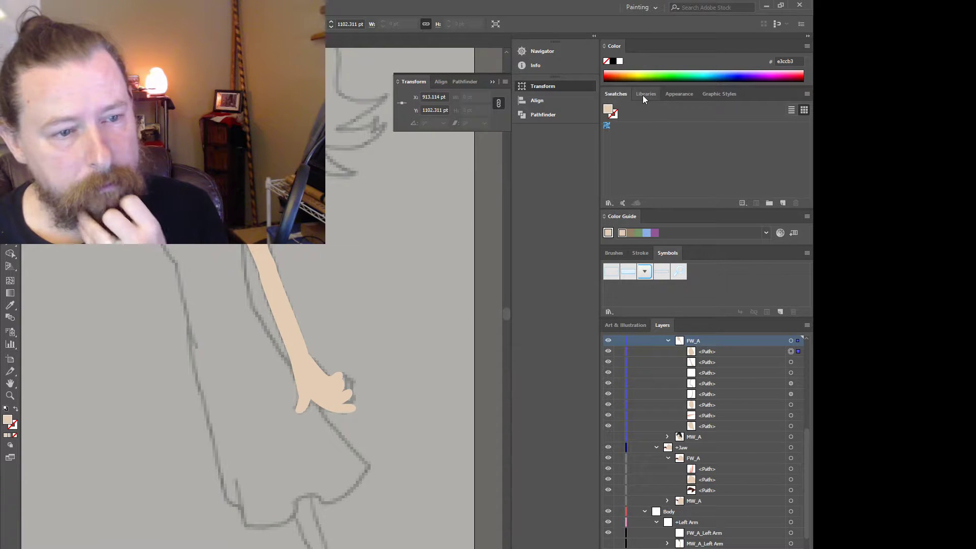
click(725, 93)
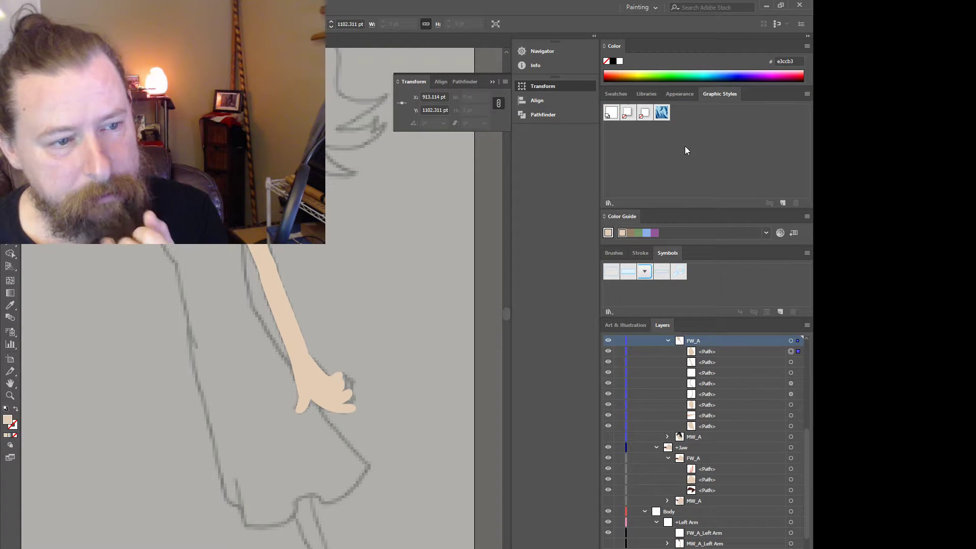
click(662, 114)
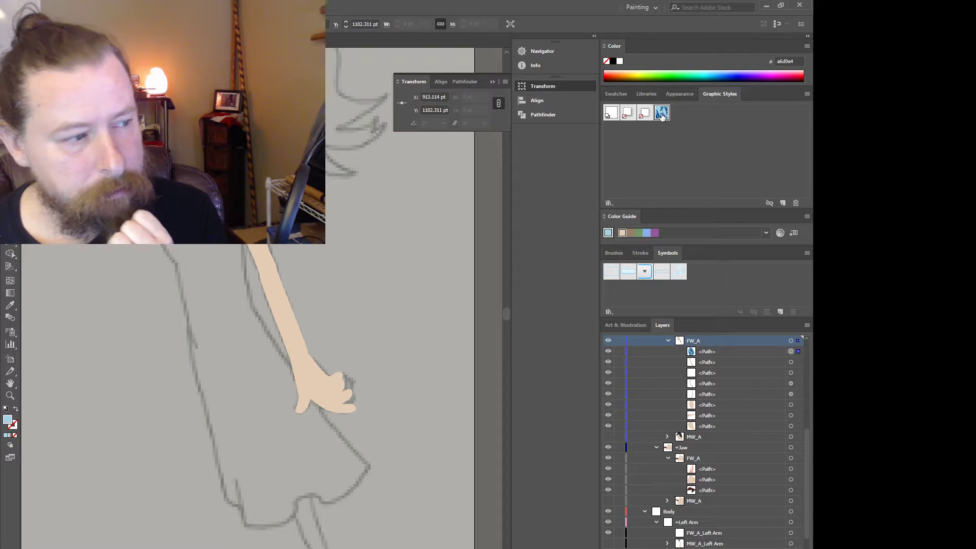
key(ctrl+z)
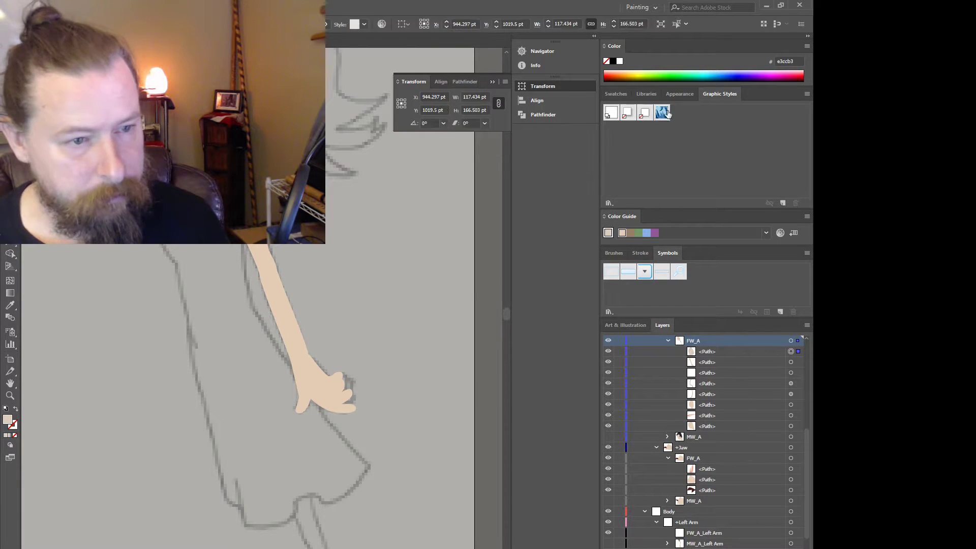
- Look through the shoulder shape's fill attributes and the available swatches for a suitable pattern
click(679, 95)
click(646, 95)
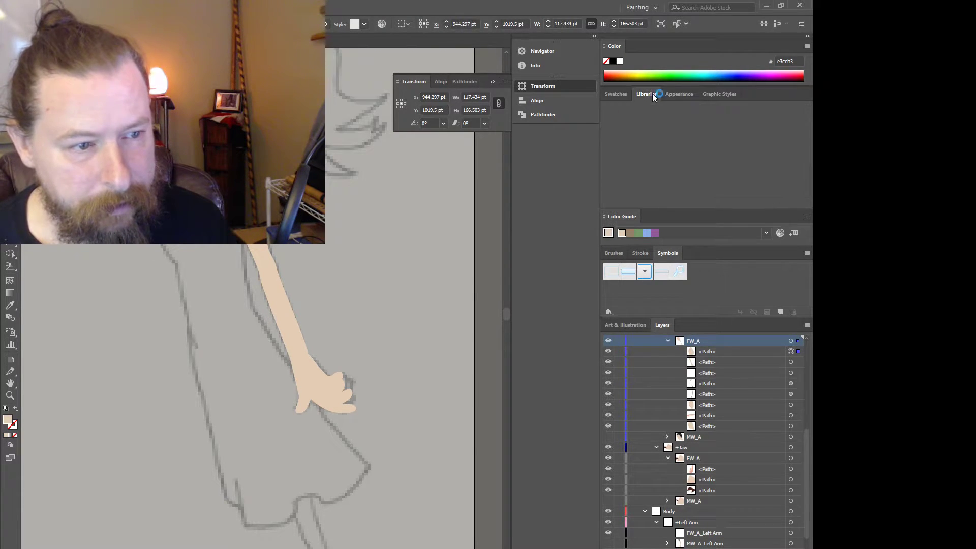
click(679, 94)
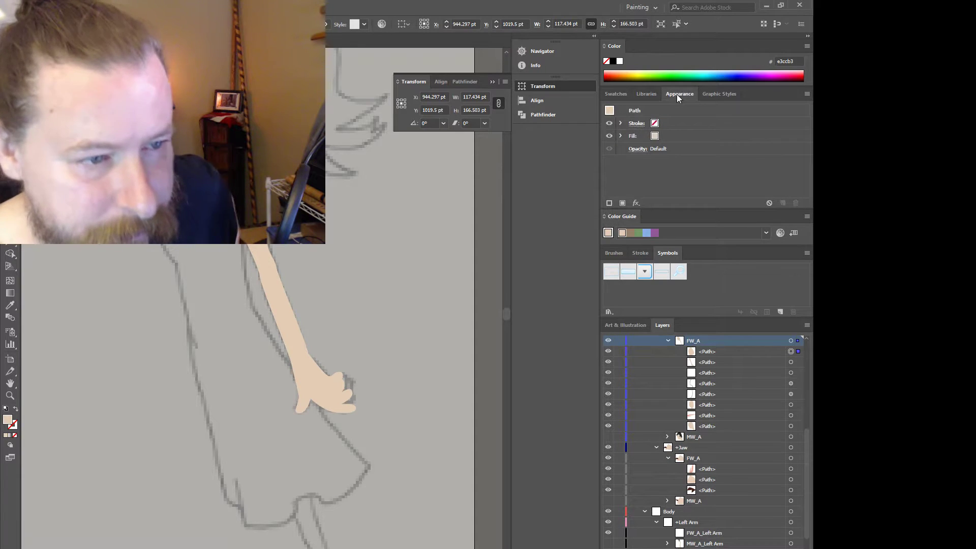
click(621, 137)
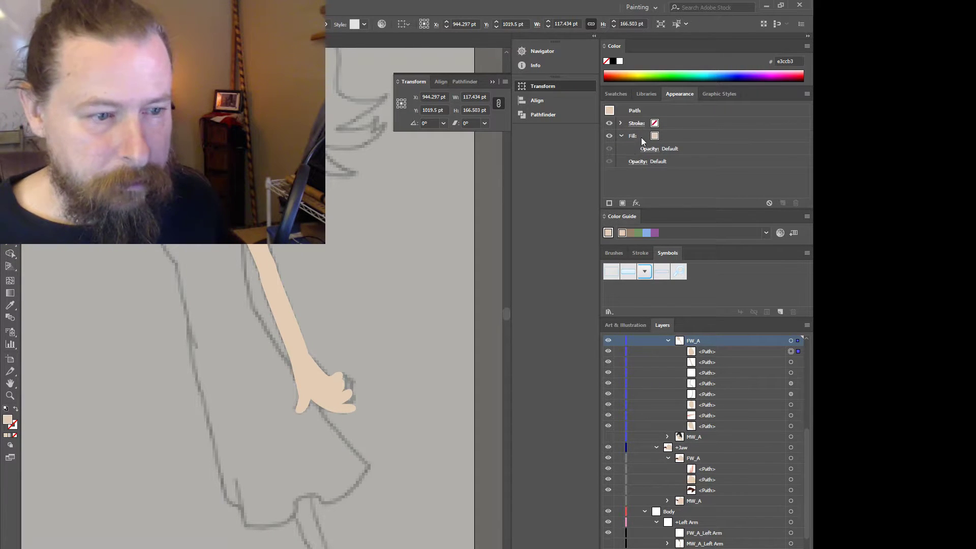
click(658, 138)
click(656, 137)
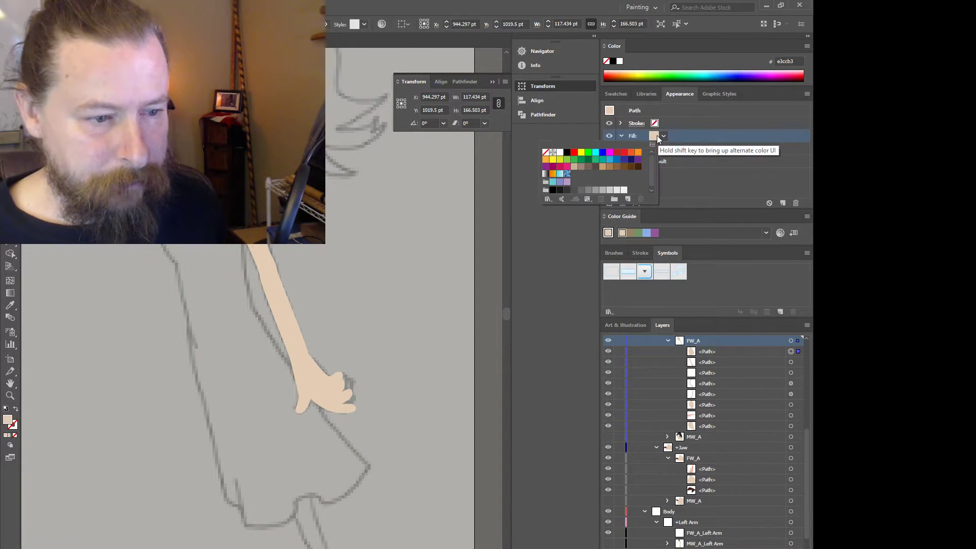
scroll(630, 182, down, 1)
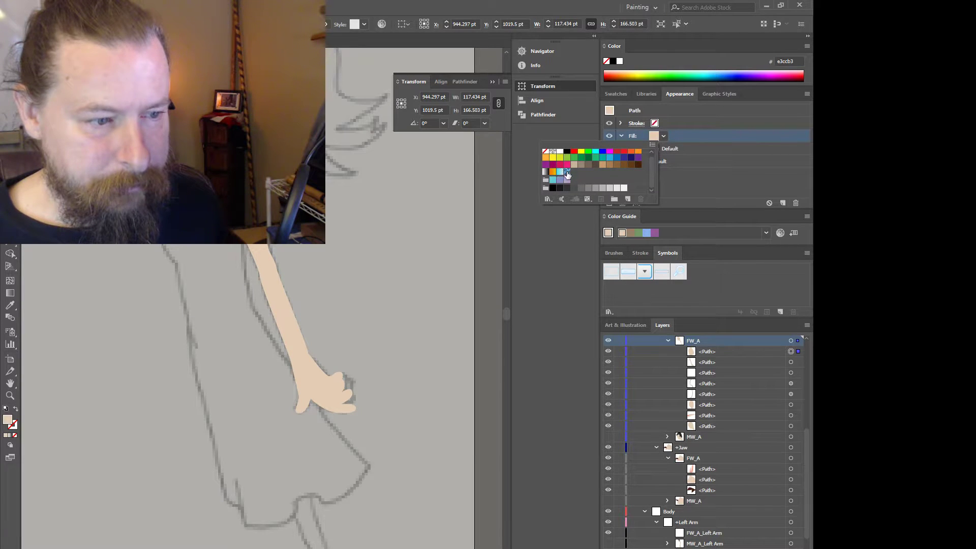
click(616, 94)
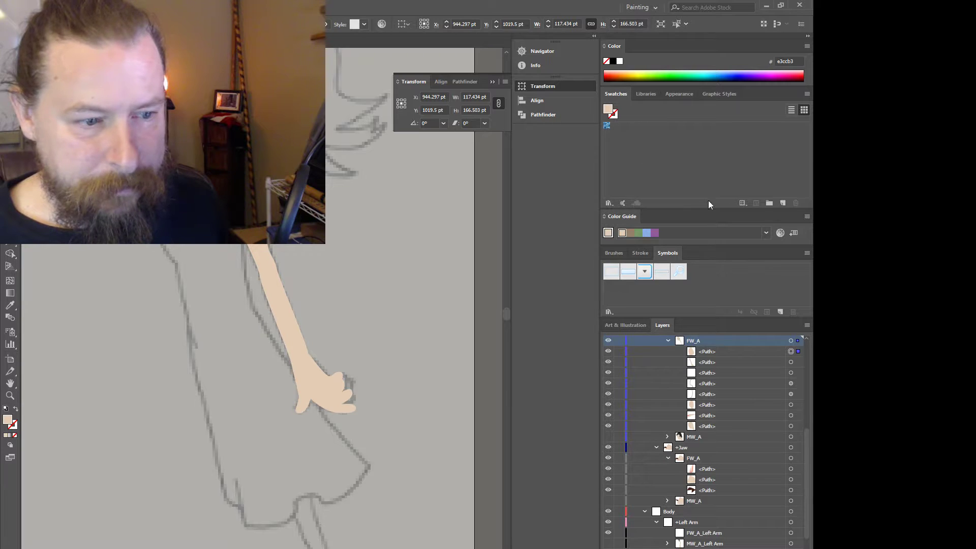
- Open the Vonster Patterns swatch library
click(609, 203)
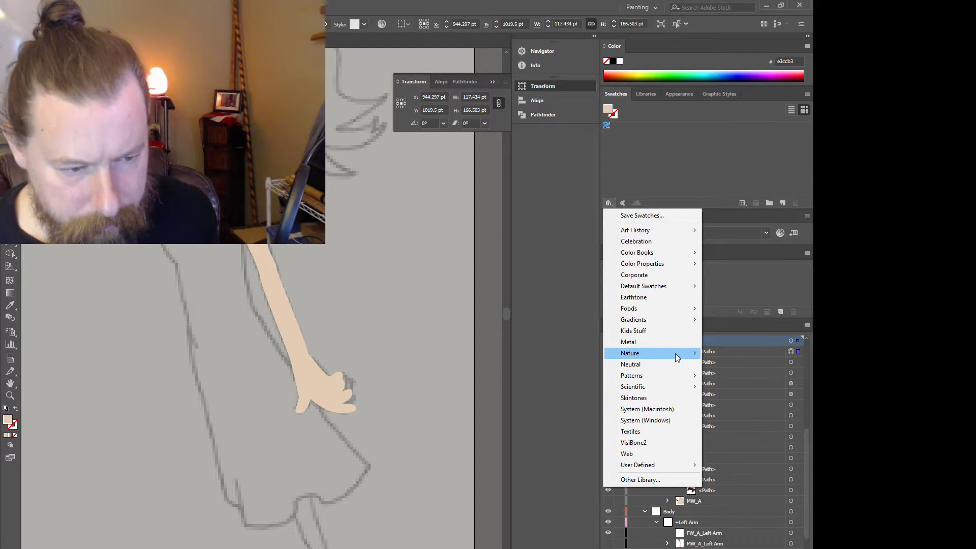
mouse_move(682, 376)
mouse_move(734, 380)
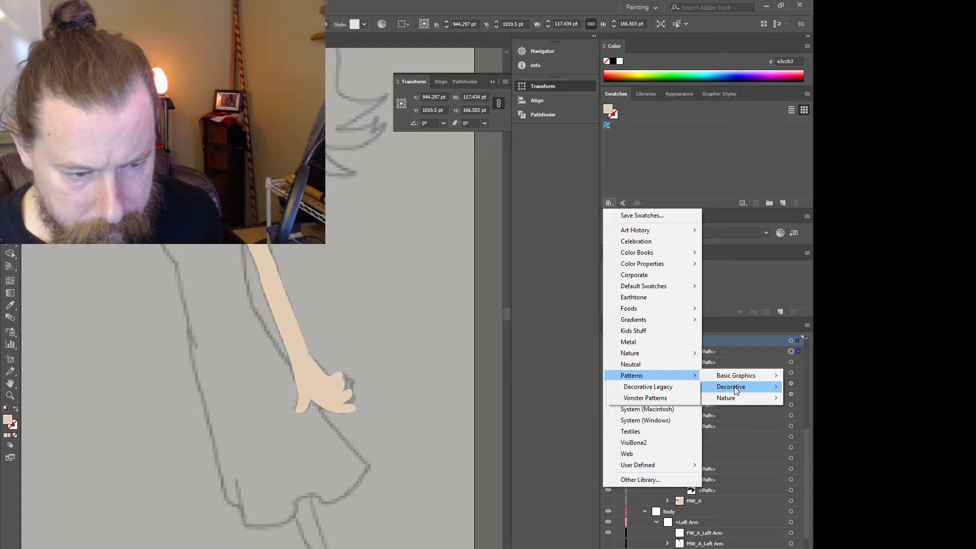
click(681, 397)
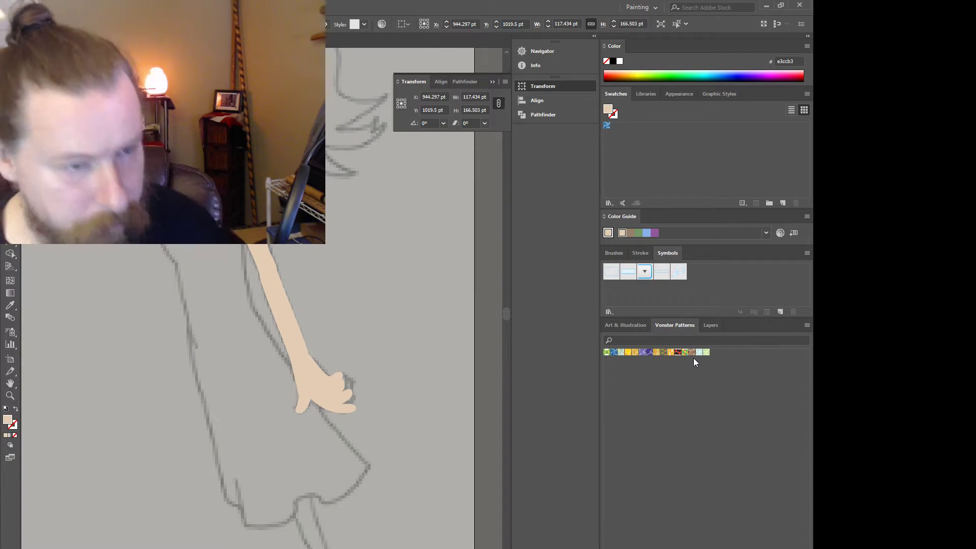
- Try the Vonster patterns one after another as the shoulder shape's fill, including Vortex 1 and ending with Jive
click(684, 352)
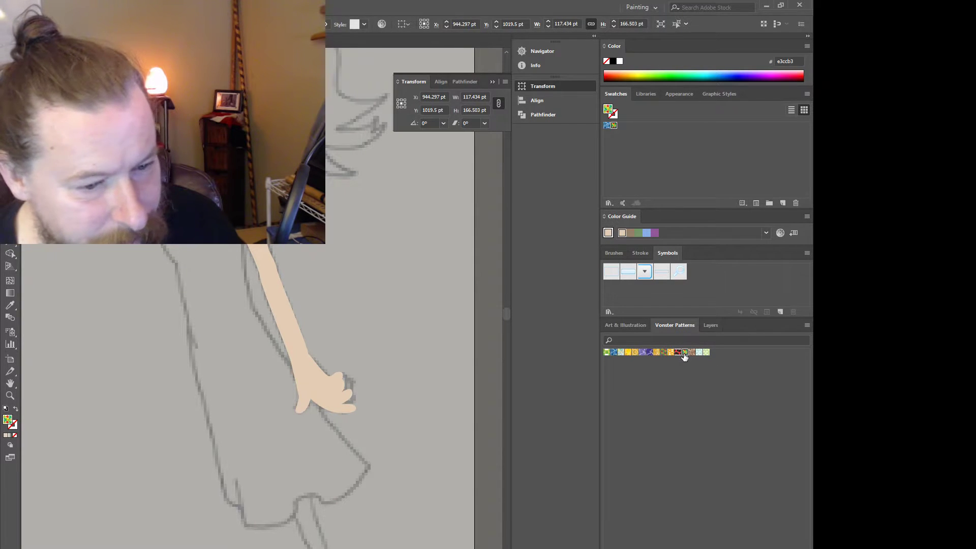
click(700, 353)
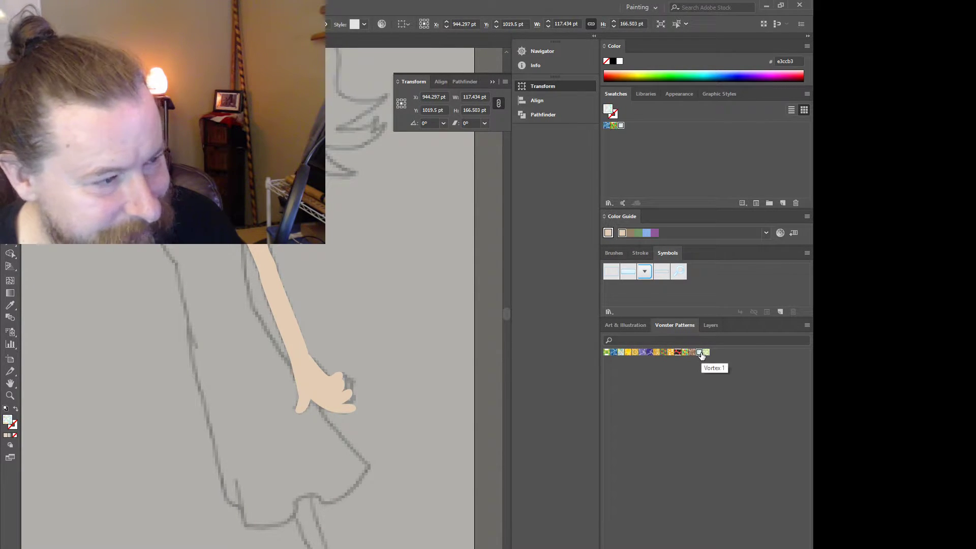
click(706, 353)
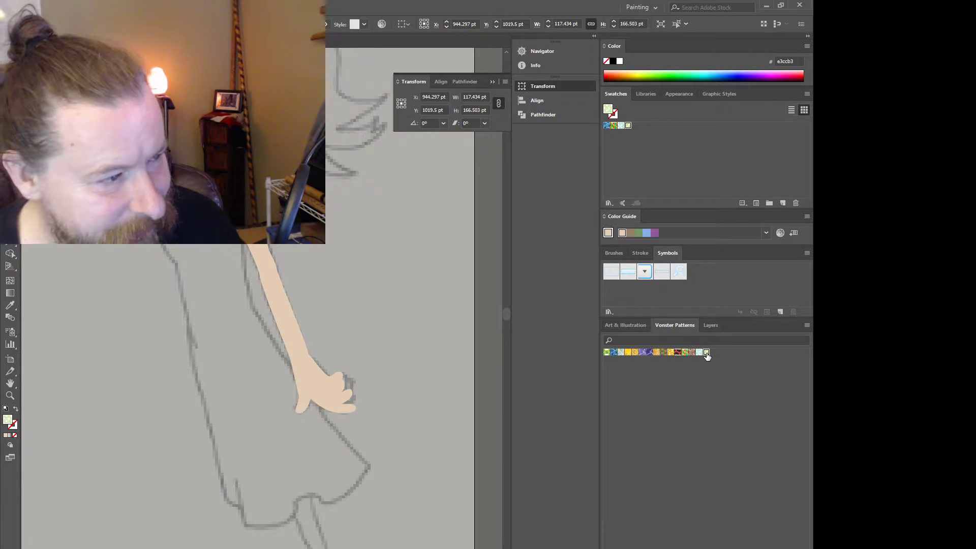
click(689, 352)
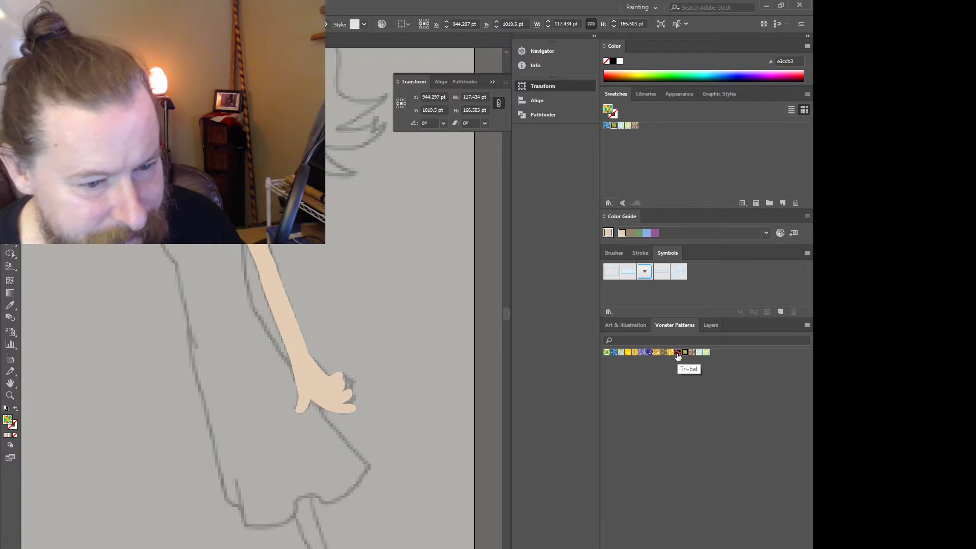
click(677, 352)
click(663, 352)
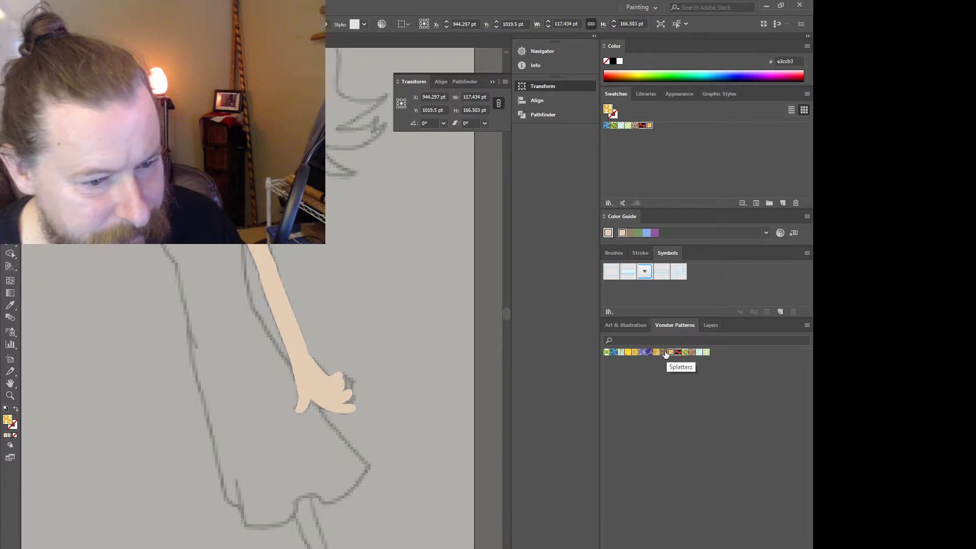
click(655, 353)
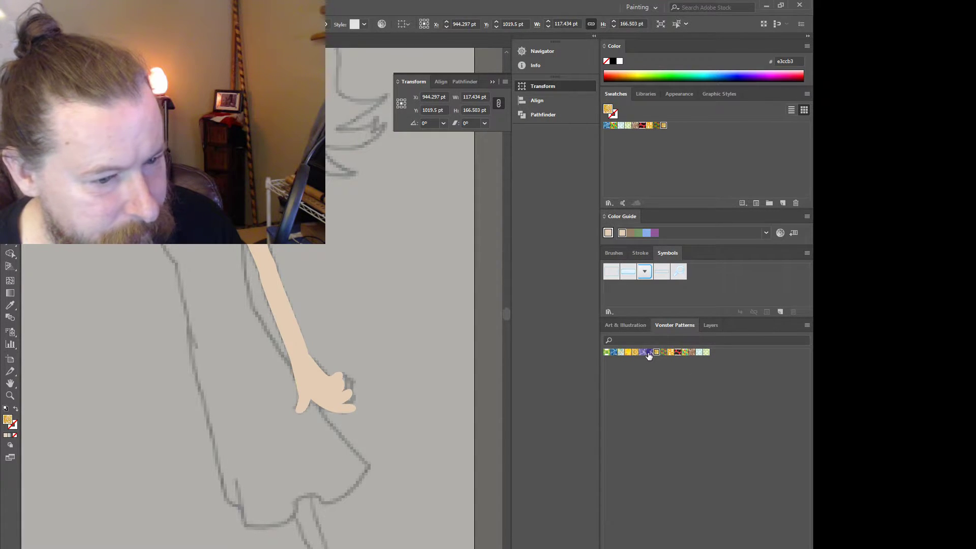
click(647, 354)
click(642, 353)
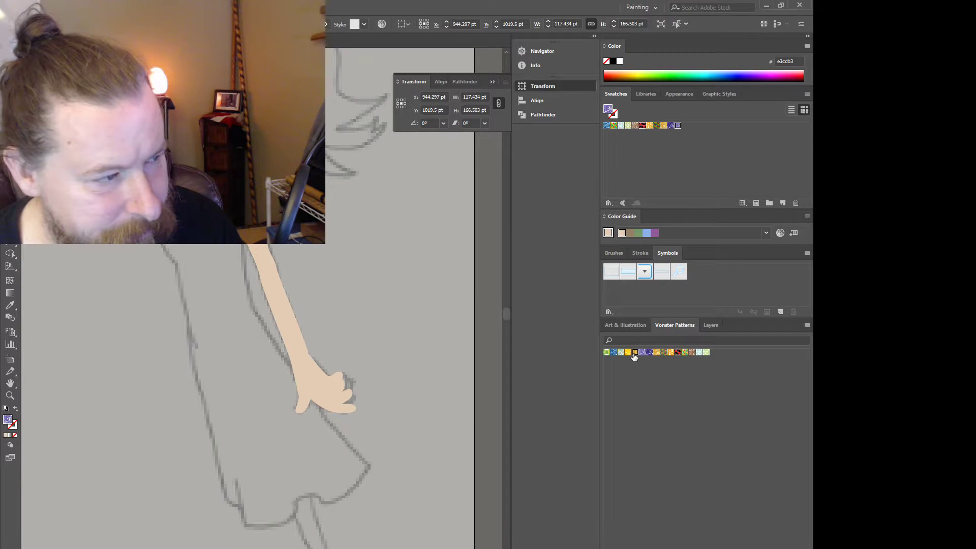
click(627, 354)
click(628, 355)
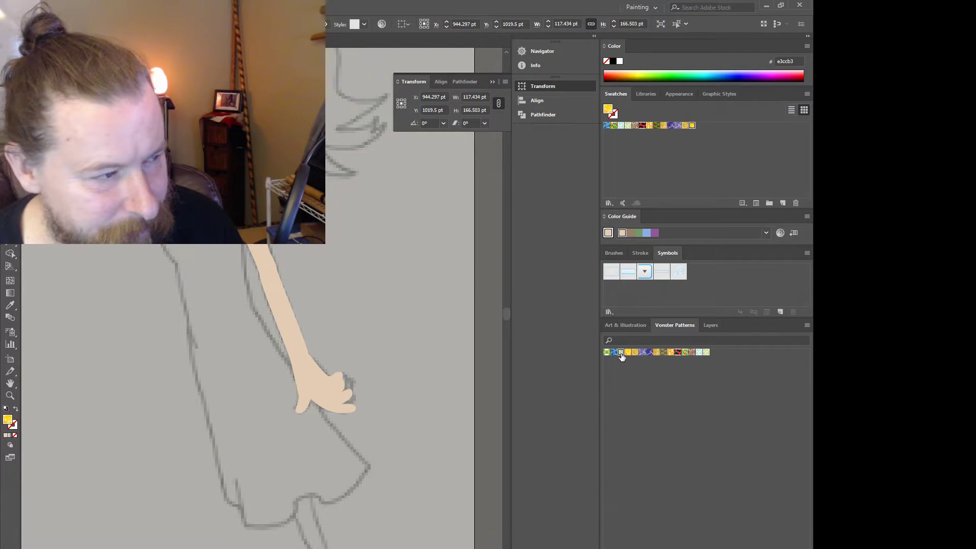
click(621, 356)
click(608, 353)
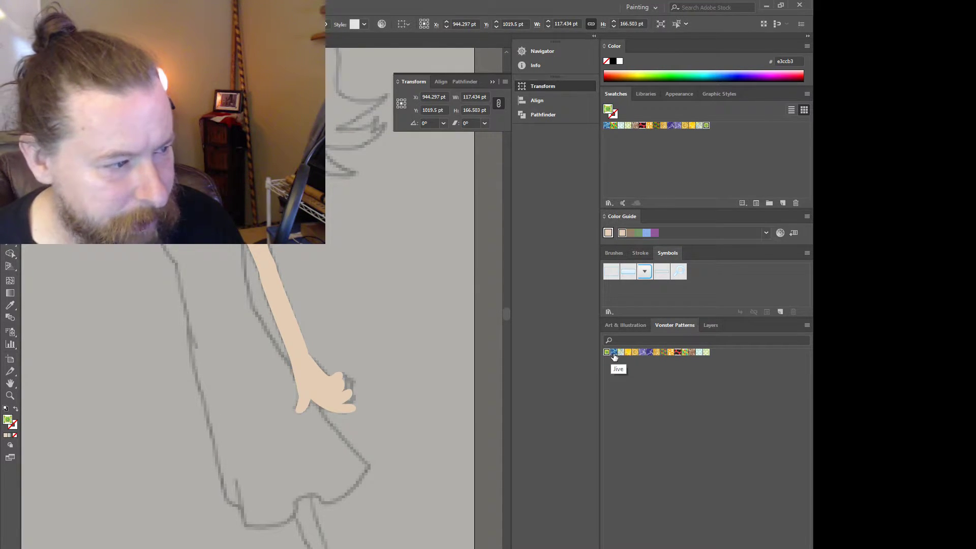
click(614, 352)
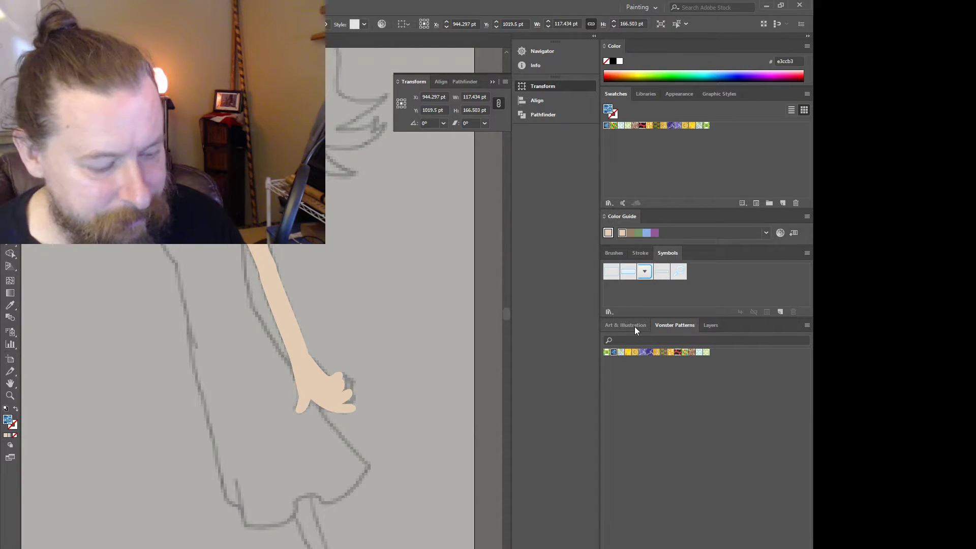
- Undo all the pattern fills tried on the shoulder shape and return to the Art & Illustration swatches
key(ctrl+z)
key(ctrl+z)
key(ctrl+z)
key(ctrl+z)
key(ctrl+z)
key(ctrl+z)
key(ctrl+z)
key(ctrl+z)
key(ctrl+z)
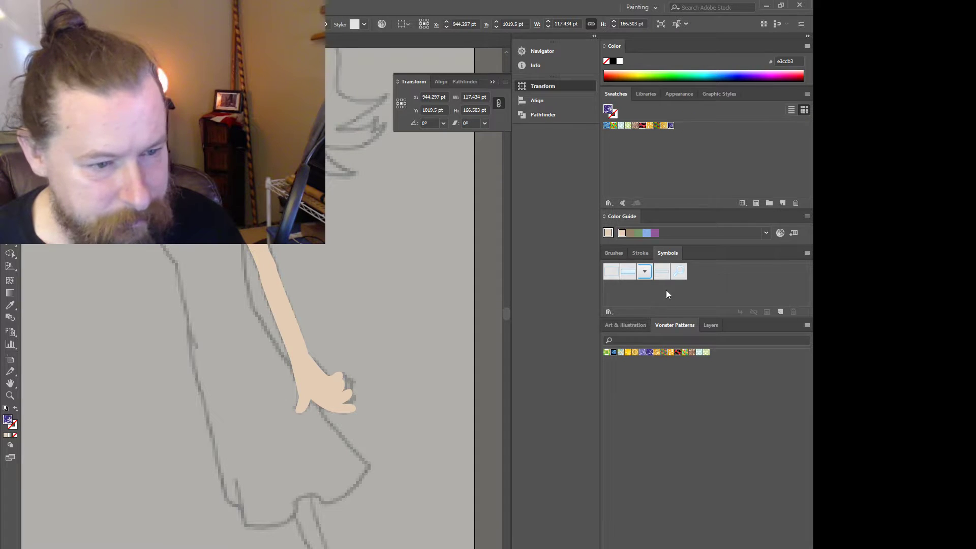
key(ctrl+z)
key(ctrl+z)
key(ctrl+z)
key(ctrl+z)
key(ctrl+z)
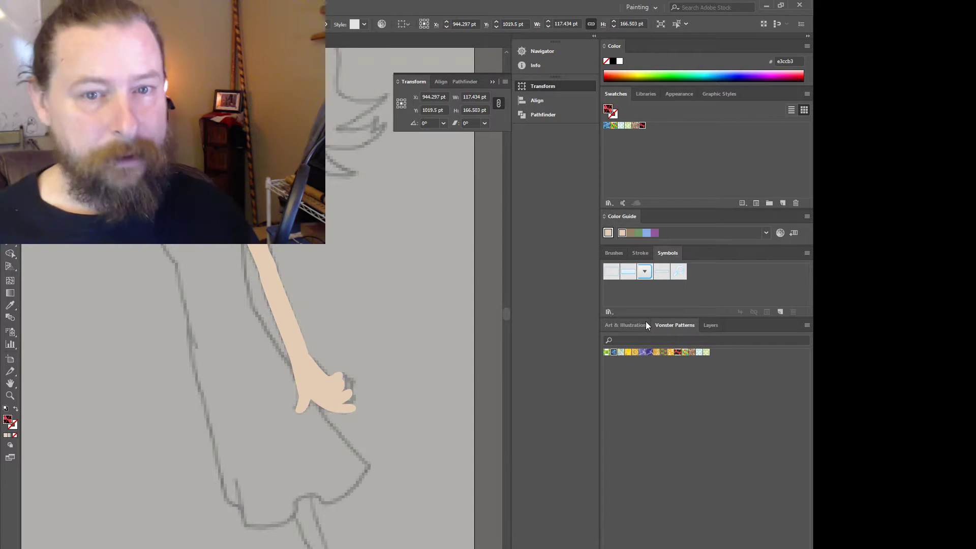
key(ctrl+z)
key(ctrl+z)
key(ctrl+z)
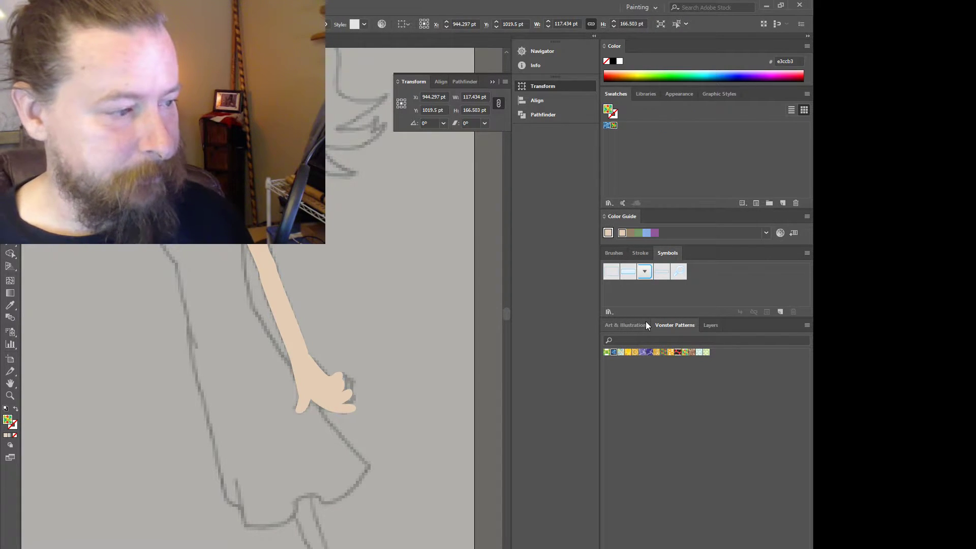
click(626, 325)
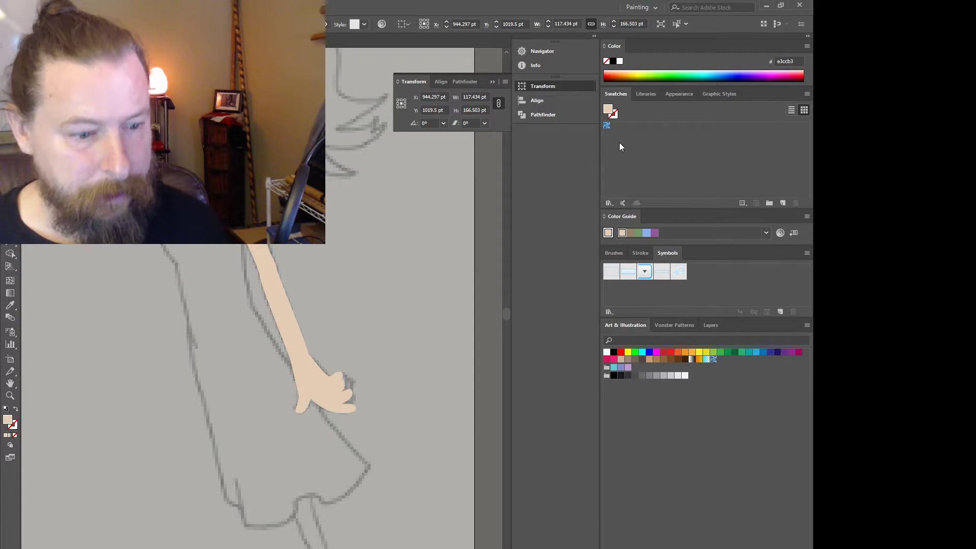
click(647, 93)
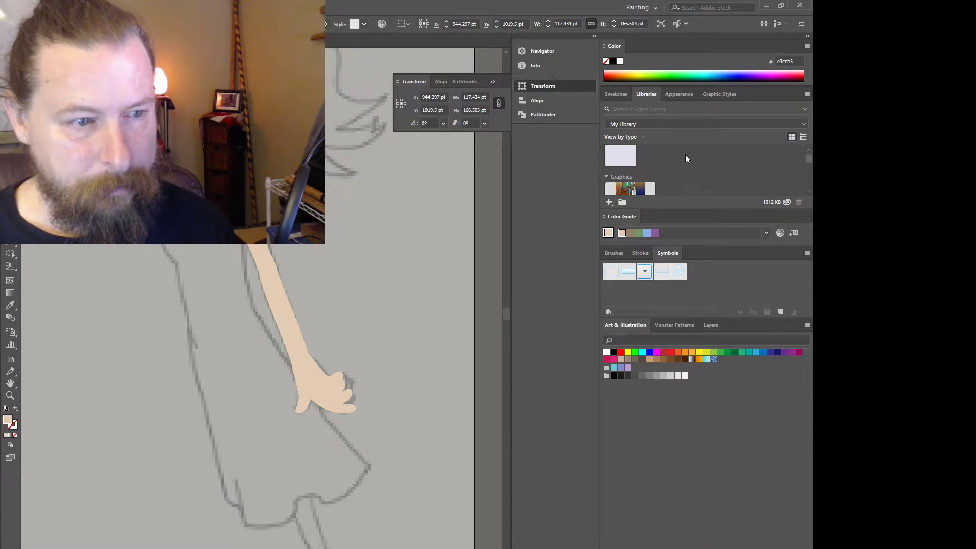
click(720, 95)
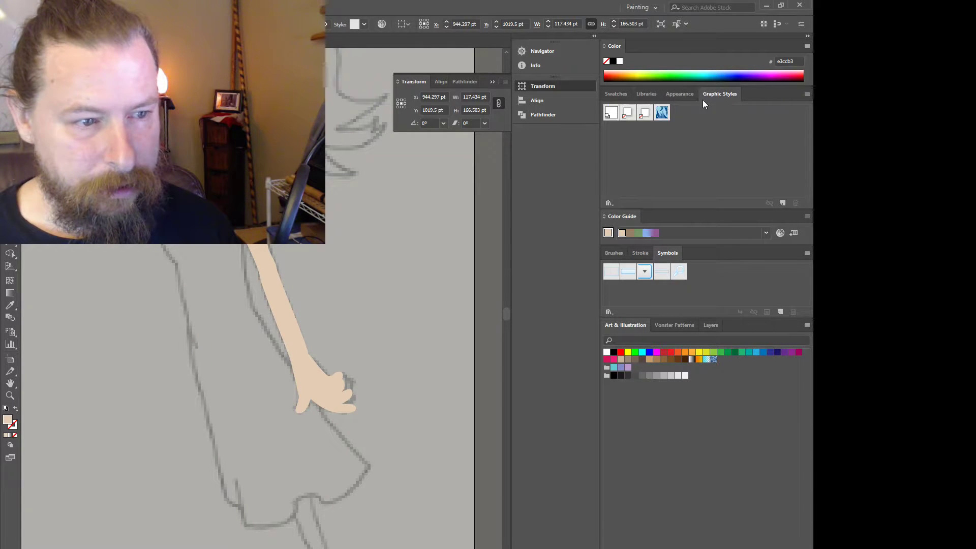
click(614, 97)
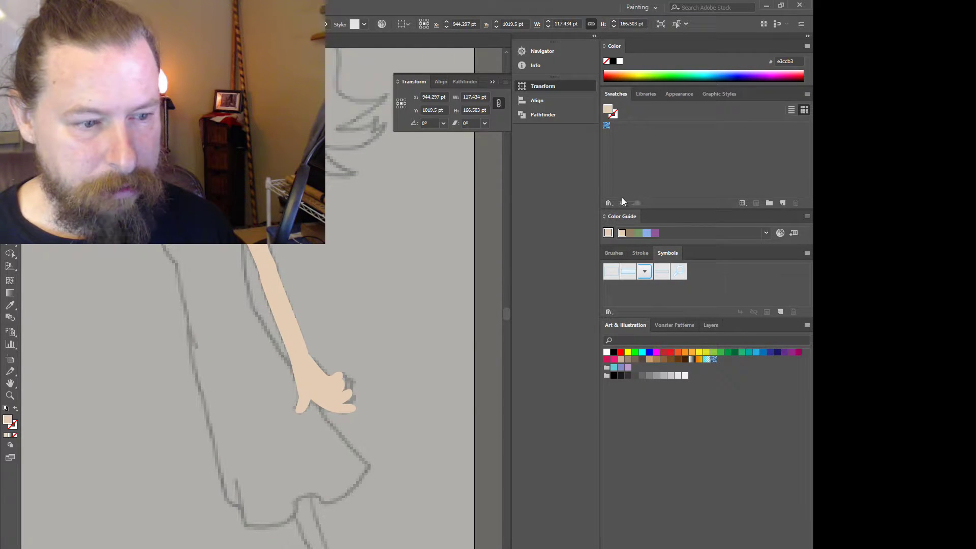
click(609, 203)
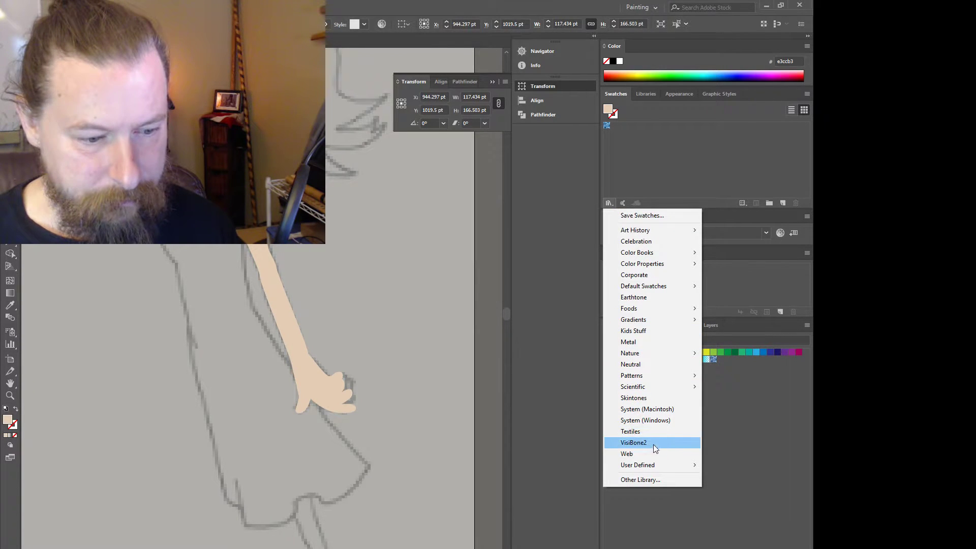
click(736, 415)
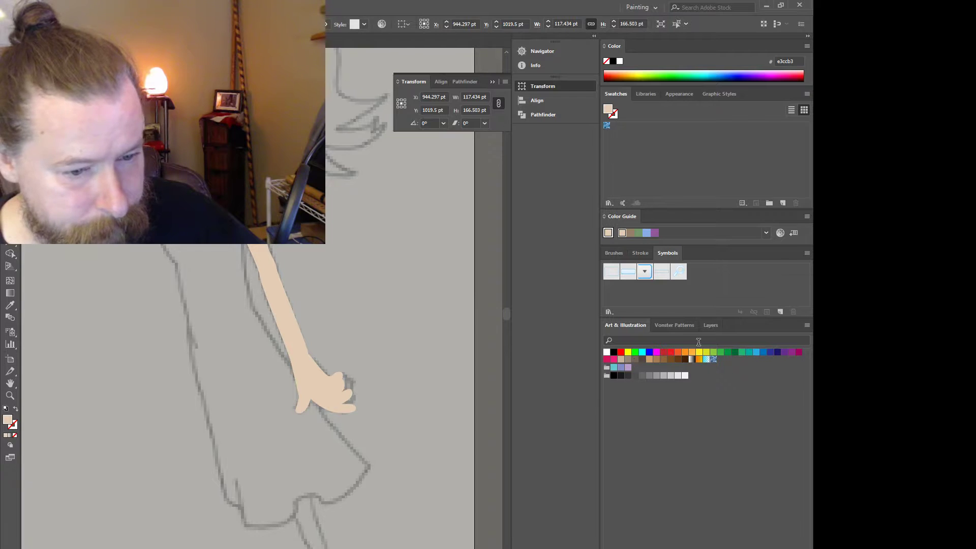
- Try the purple swatch 93278f on the shoulder shape, settling on the green swatch 8cc63f as its fill
click(791, 352)
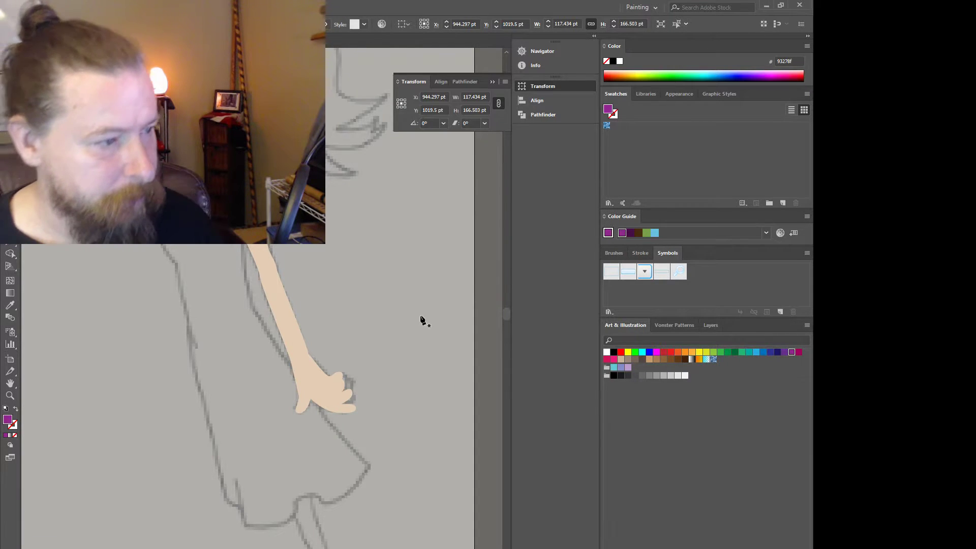
scroll(279, 294, down, 3)
scroll(214, 275, up, 1)
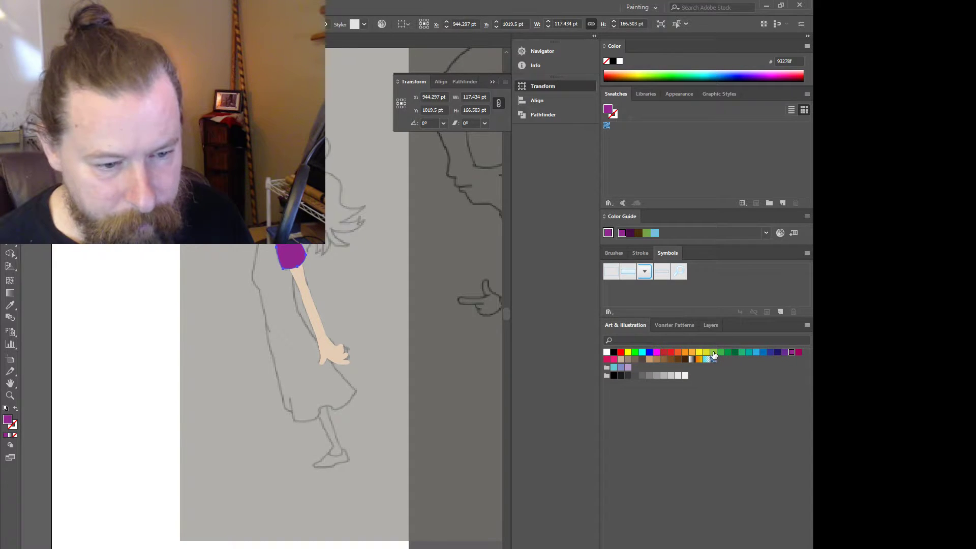
click(713, 352)
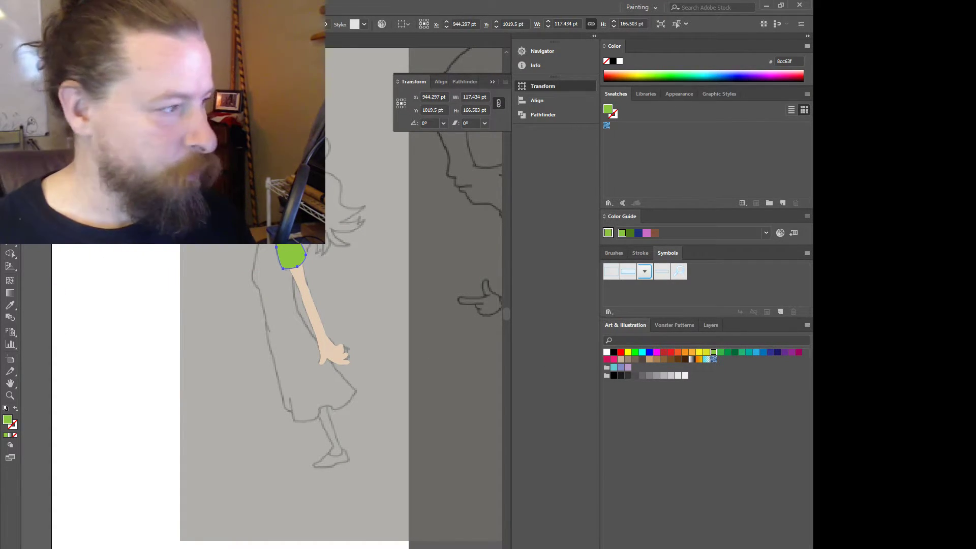
- Start a green dress shape with the Pen tool, tracing the neckline and the front of the chest along the sketch
scroll(223, 210, up, 2)
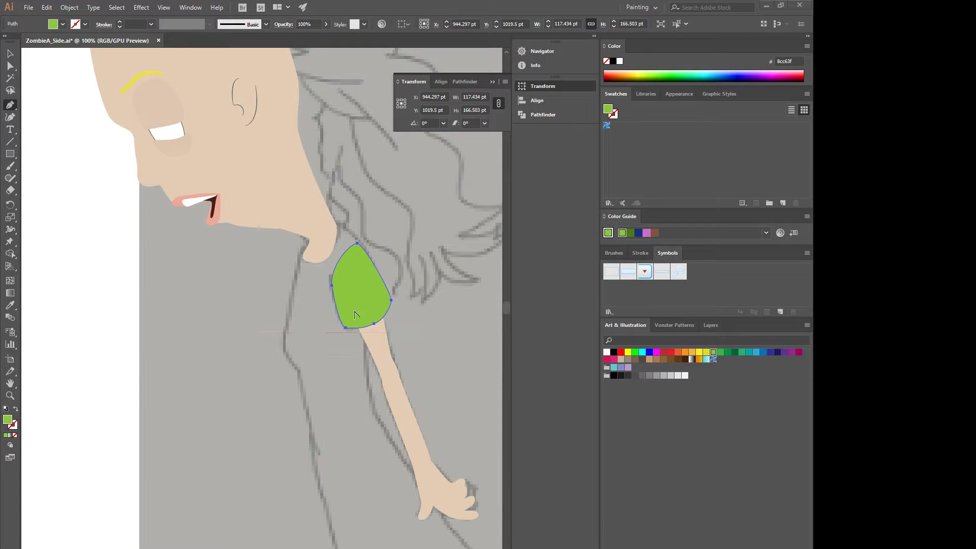
scroll(348, 318, down, 1)
scroll(349, 318, down, 1)
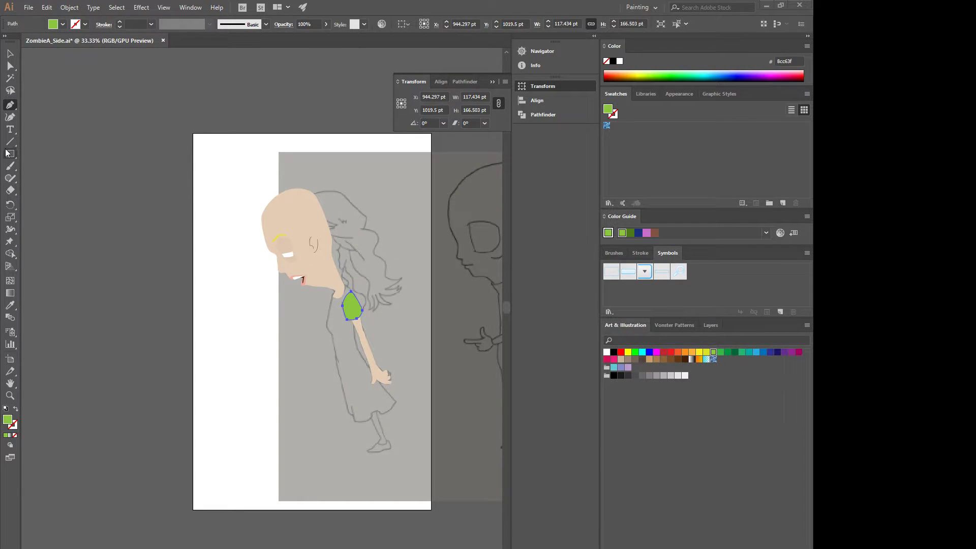
click(10, 104)
scroll(337, 280, up, 3)
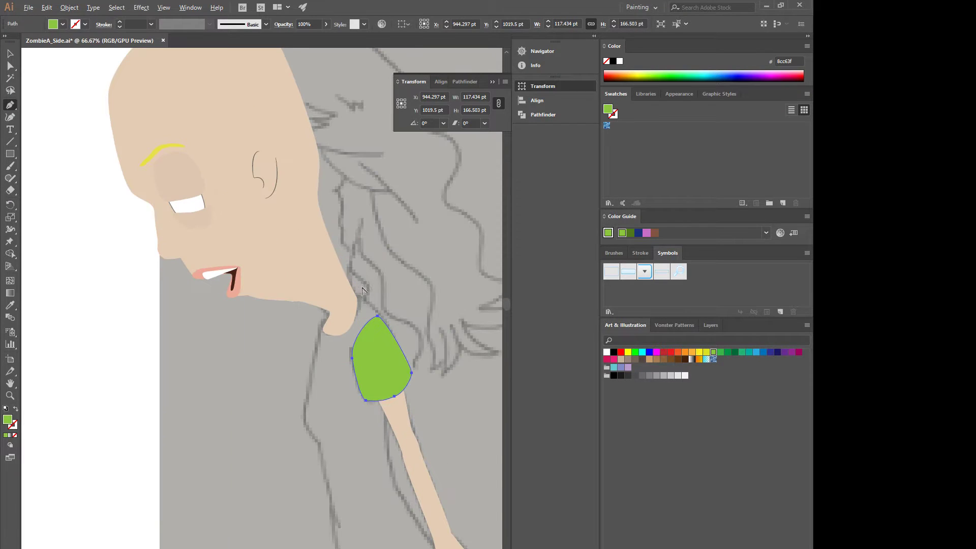
ctrl+click(374, 310)
drag(318, 328, 318, 329)
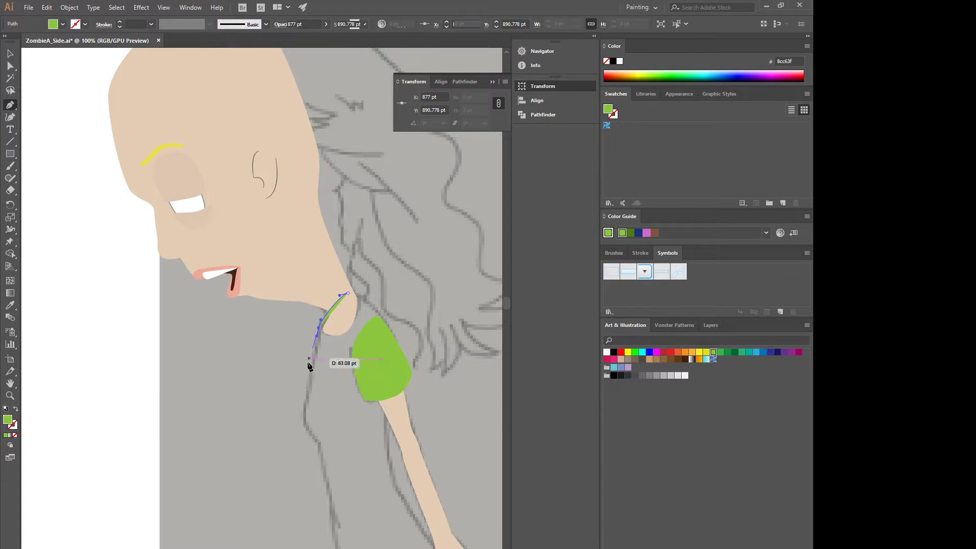
click(301, 406)
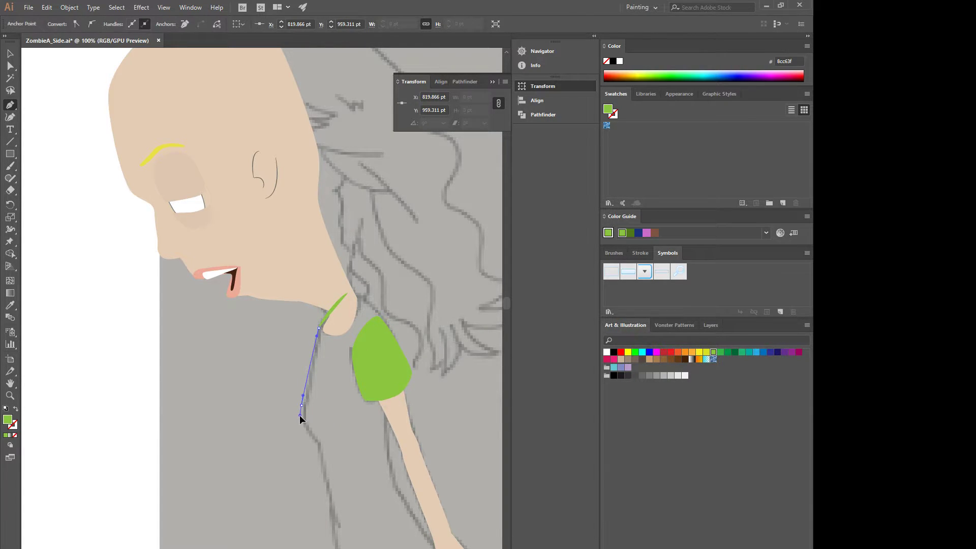
click(299, 415)
- Continue the dress path in at the waist and down the front of the skirt to the hem
scroll(300, 416, down, 2)
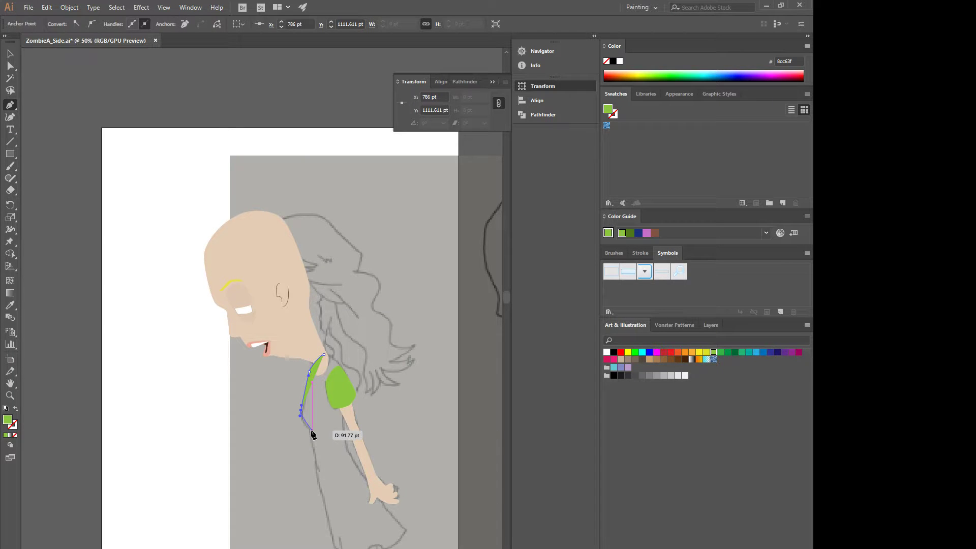
click(311, 426)
click(312, 435)
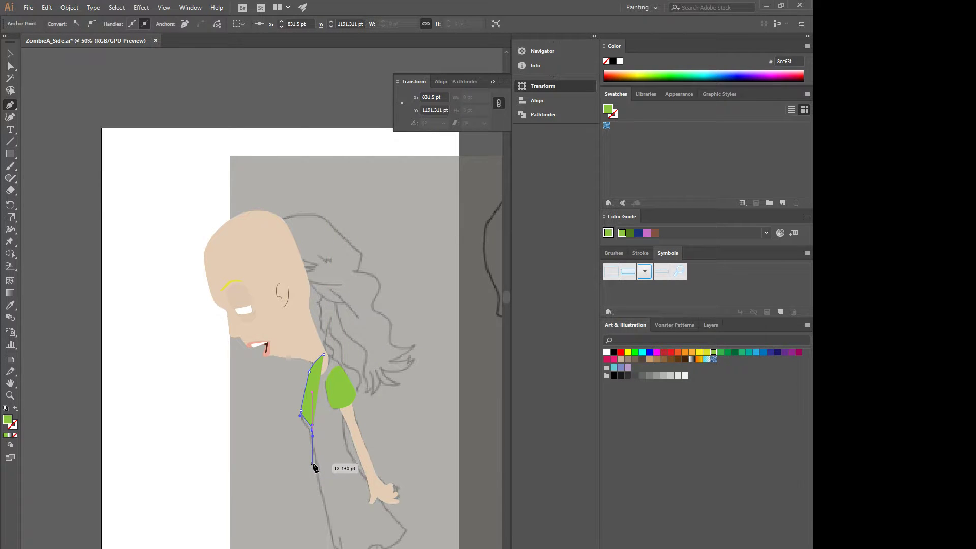
drag(312, 464, 313, 473)
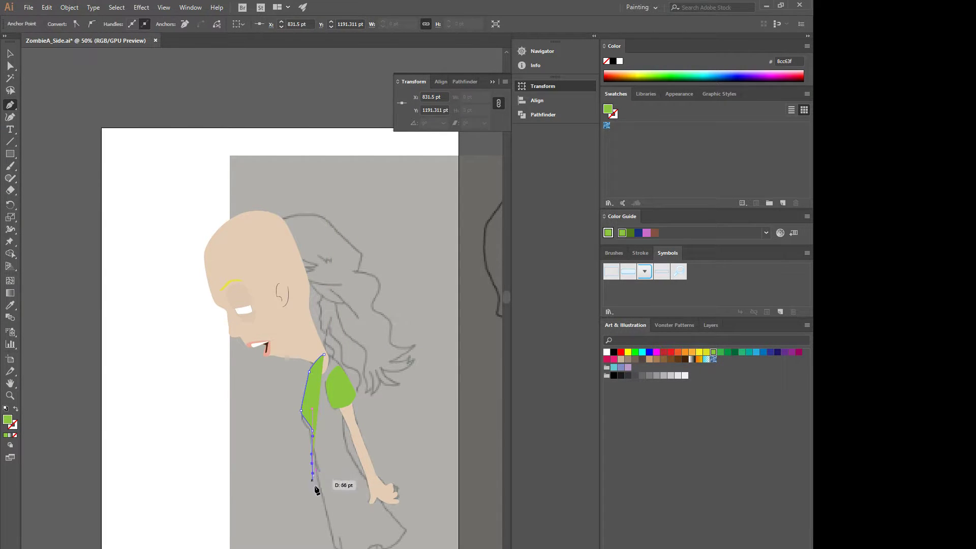
click(328, 544)
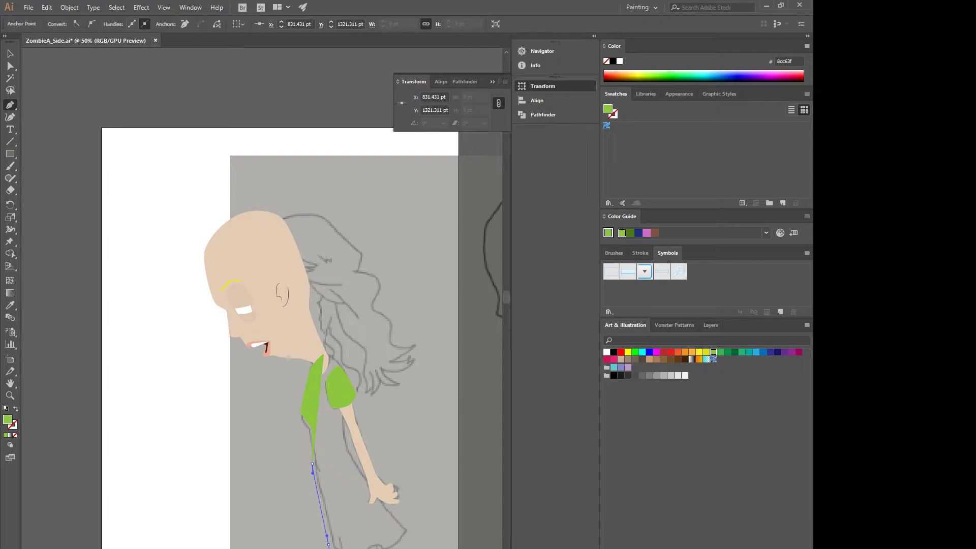
- Trace the wavy hem and the back of the dress up to the shoulder, closing the path at the neck
scroll(337, 539, down, 1)
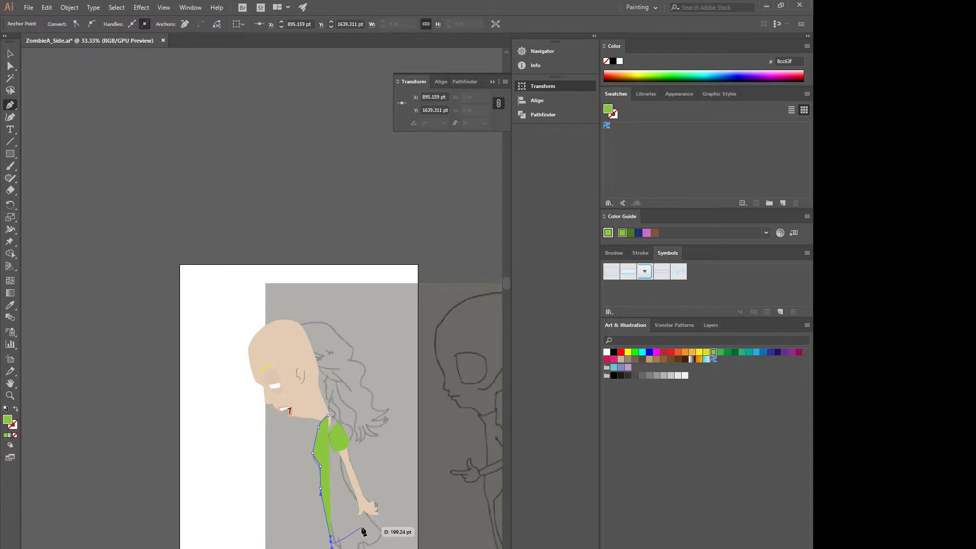
scroll(338, 534, down, 1)
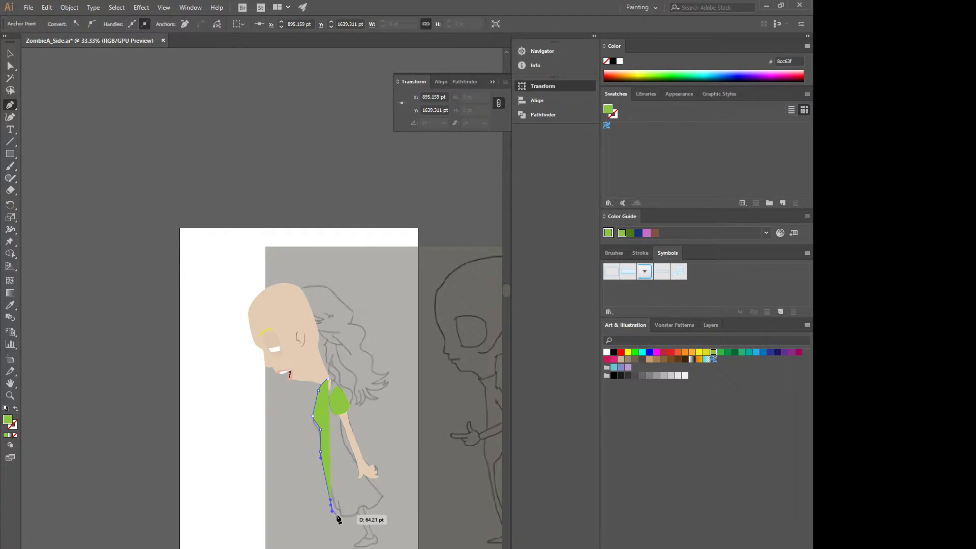
click(340, 516)
drag(348, 515, 381, 490)
click(357, 509)
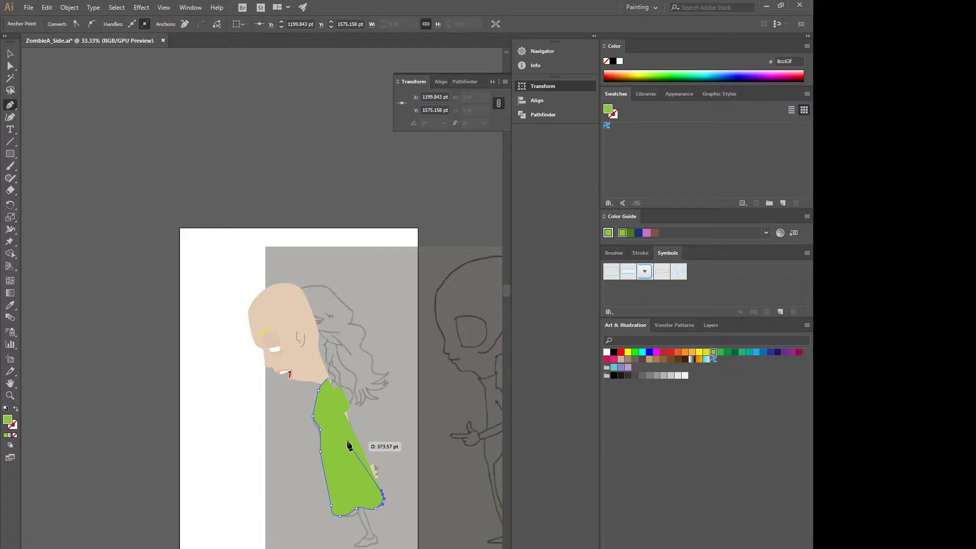
drag(341, 433, 319, 378)
- Move the dress's upper back anchor outward to about X 954 pt, Y 989 pt and hide the guides
scroll(344, 406, down, 3)
scroll(344, 406, up, 6)
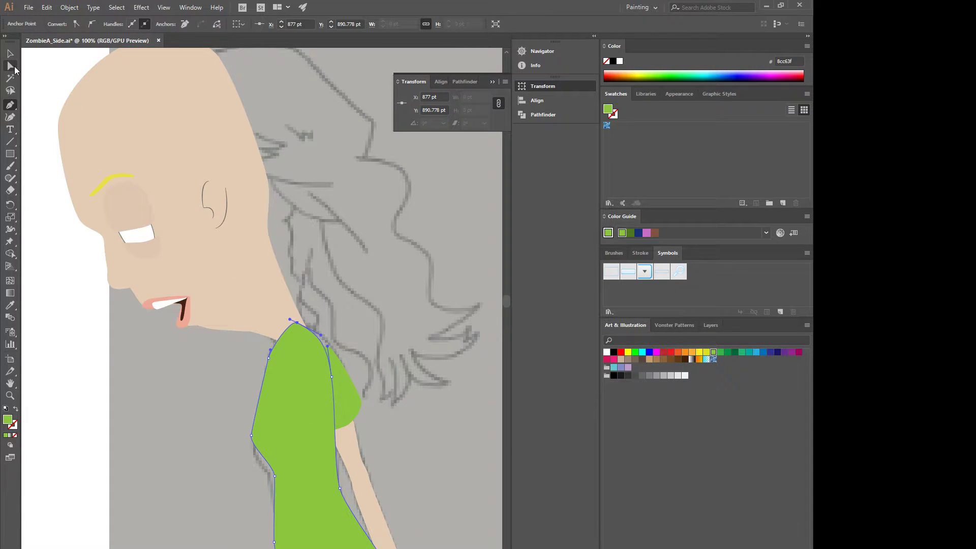
click(13, 67)
click(332, 377)
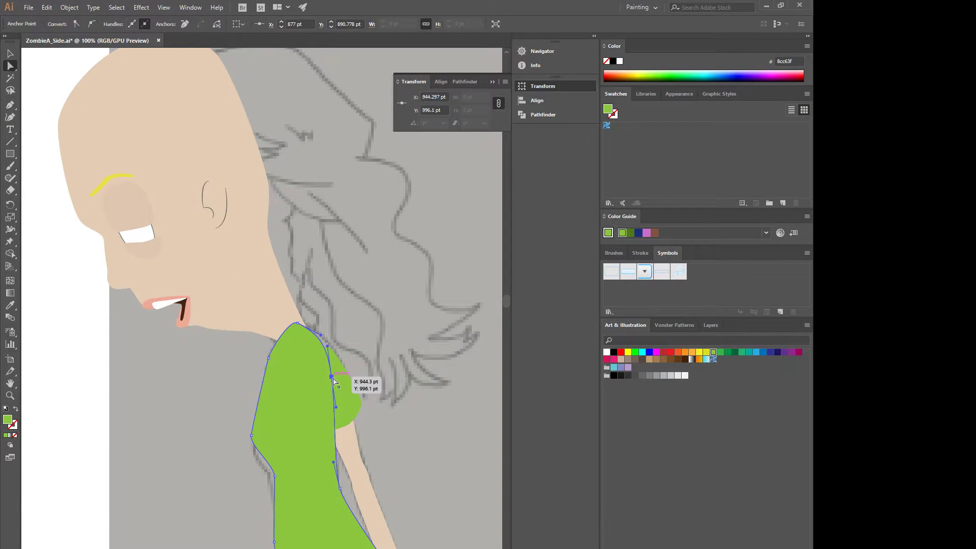
drag(334, 378, 337, 372)
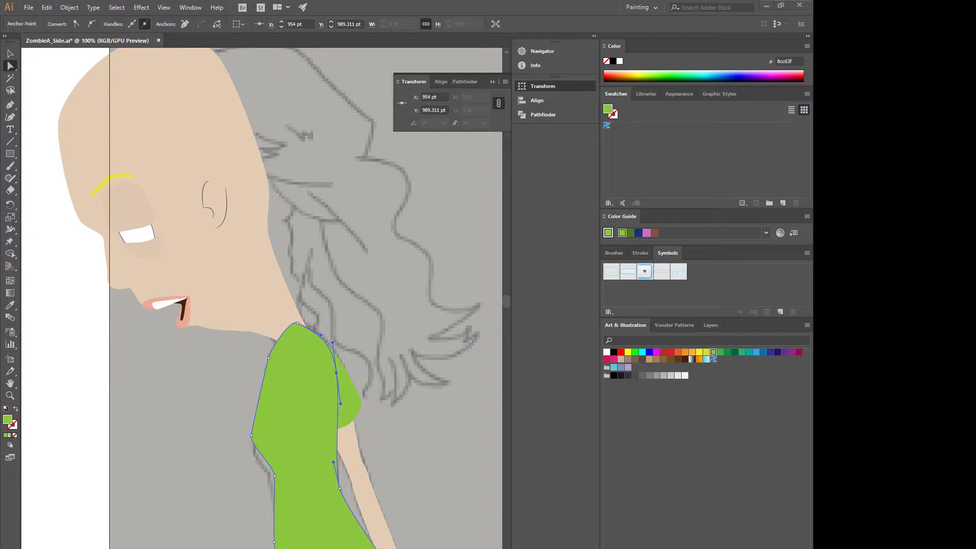
key(ctrl+;)
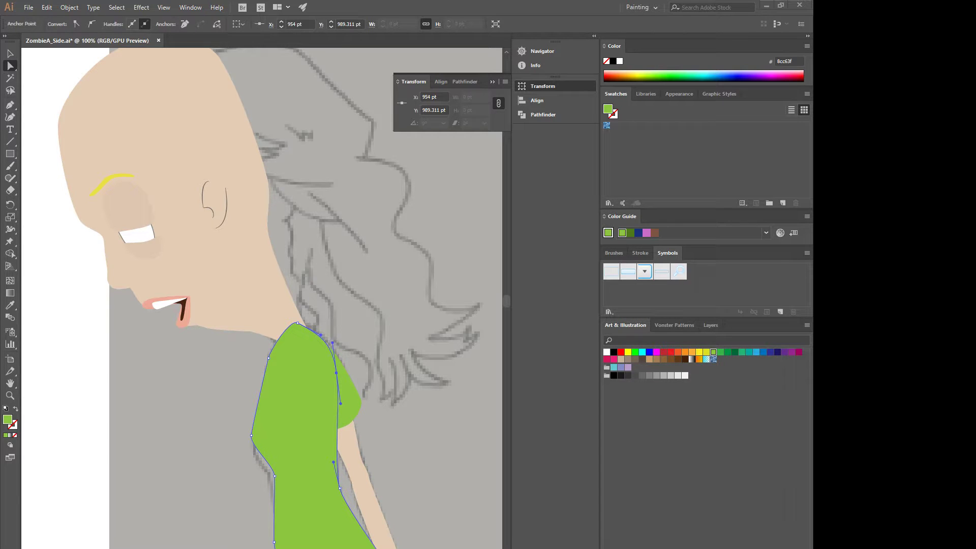
- Move the green dress and sleeve paths from the FW_A sublayer of Backgrounds into the Body layer
drag(505, 302, 506, 313)
click(430, 289)
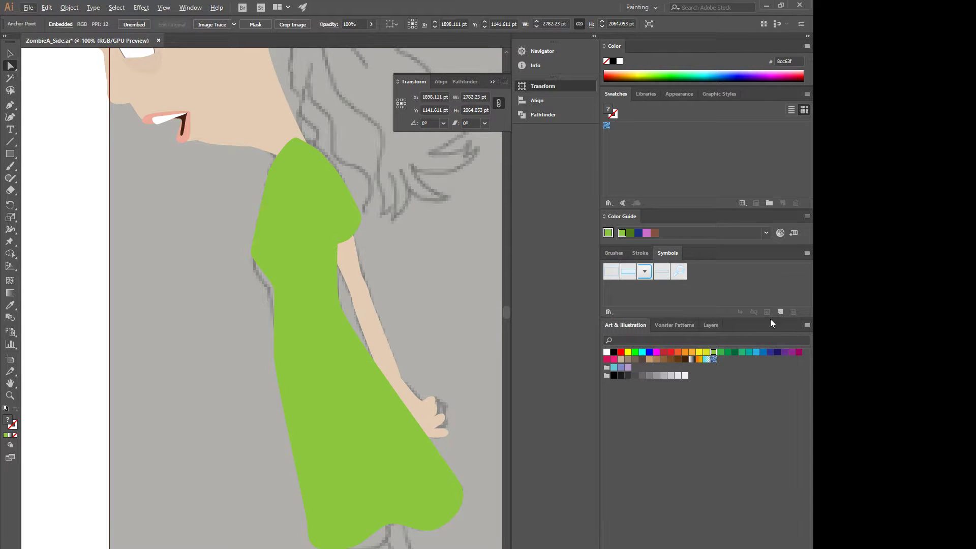
click(712, 325)
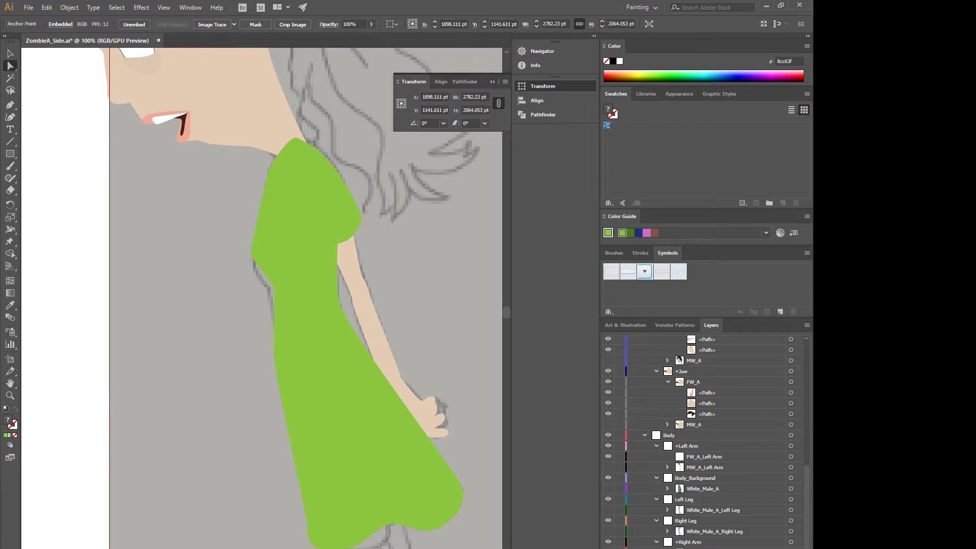
scroll(670, 524, up, 5)
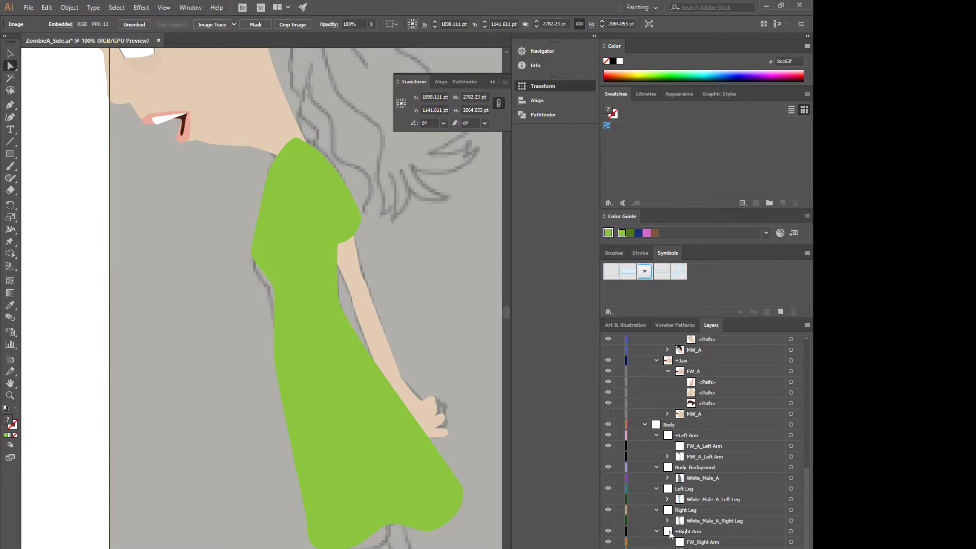
scroll(670, 525, up, 1)
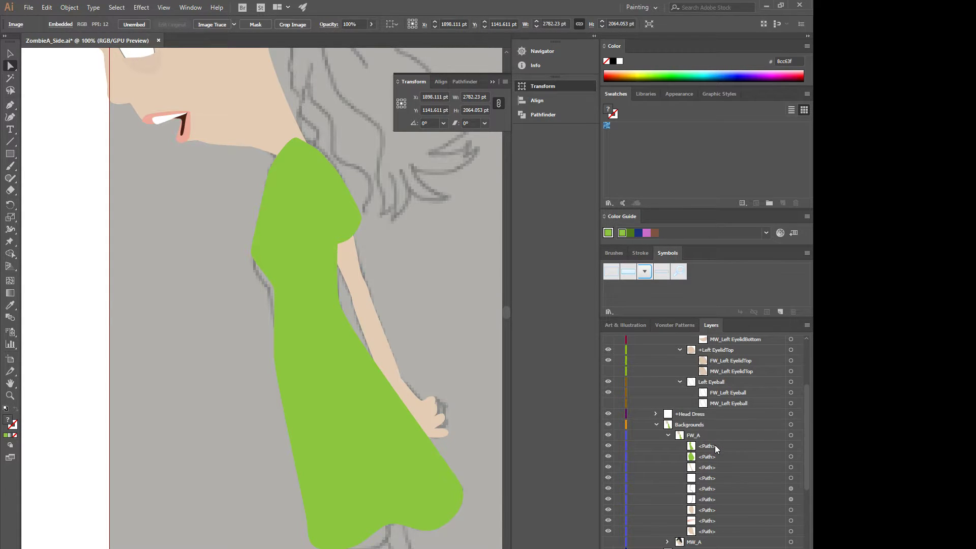
click(715, 445)
shift+click(712, 457)
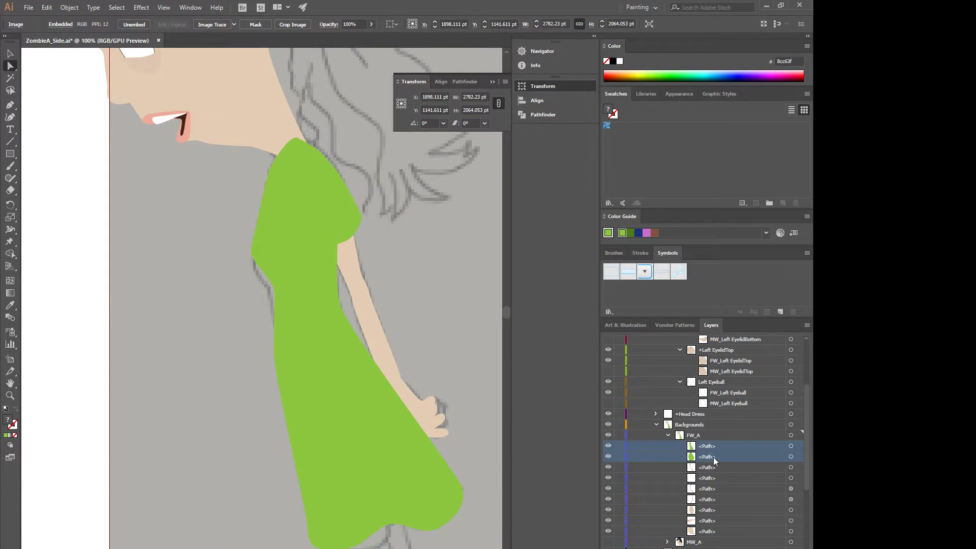
scroll(712, 455, down, 2)
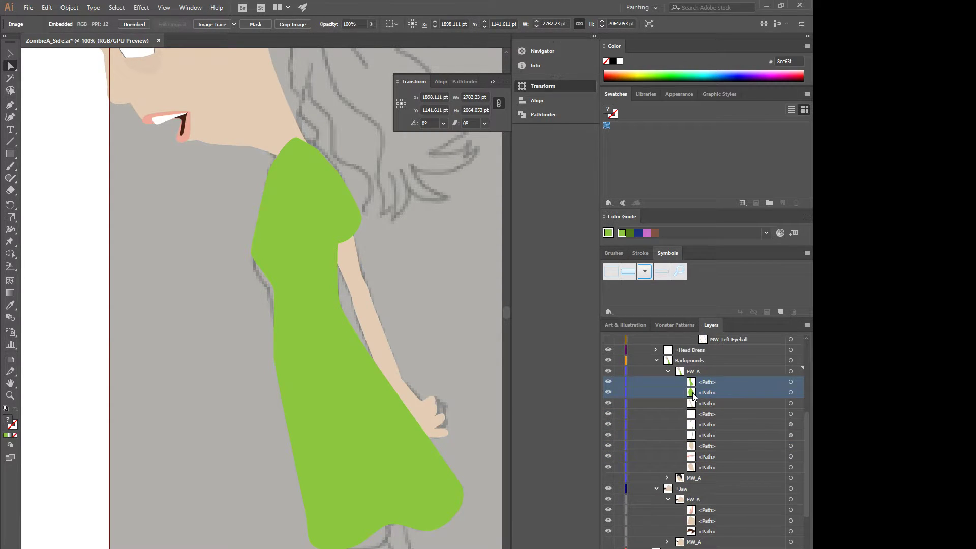
drag(693, 393, 696, 548)
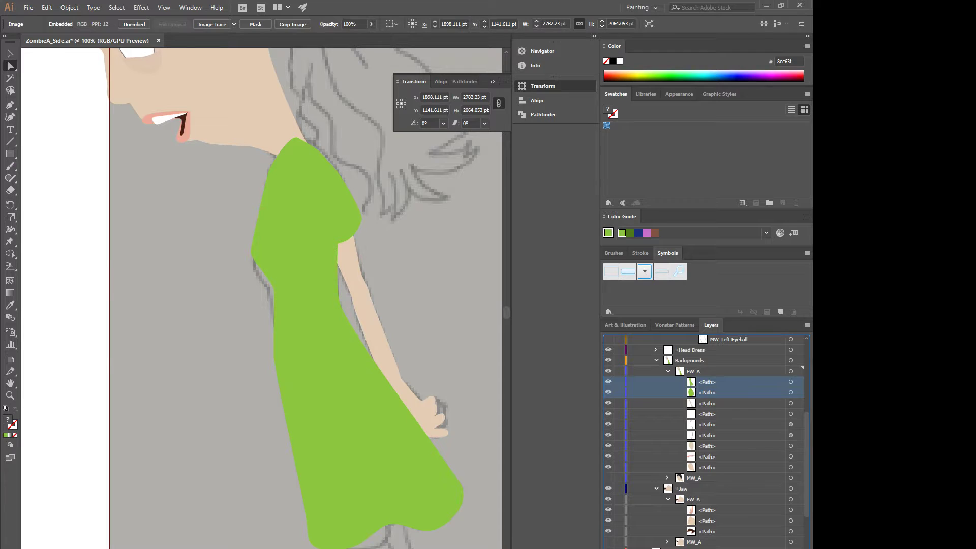
drag(696, 547, 696, 548)
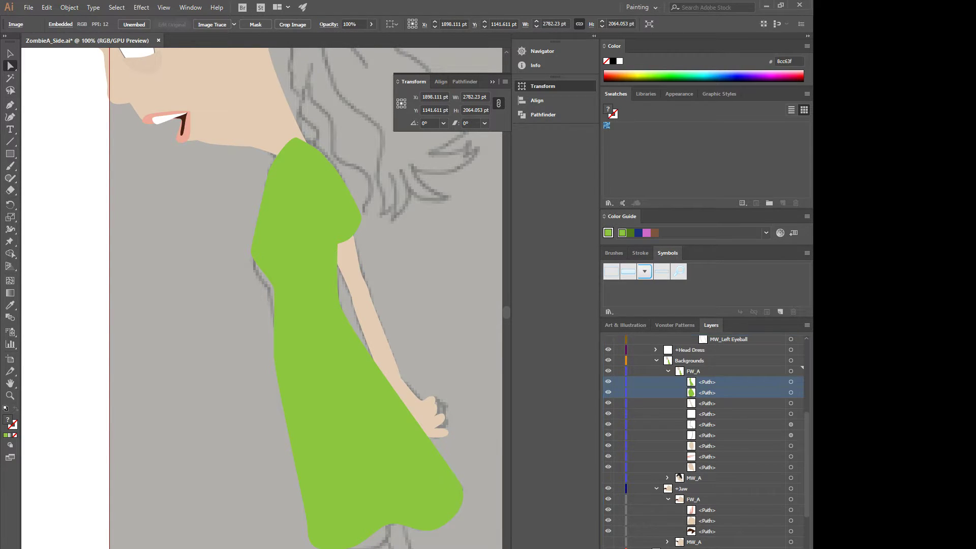
scroll(693, 515, down, 4)
- Move the green sleeve path from Body through +Left Arm into the FW_A_Left Arm sublayer
click(688, 426)
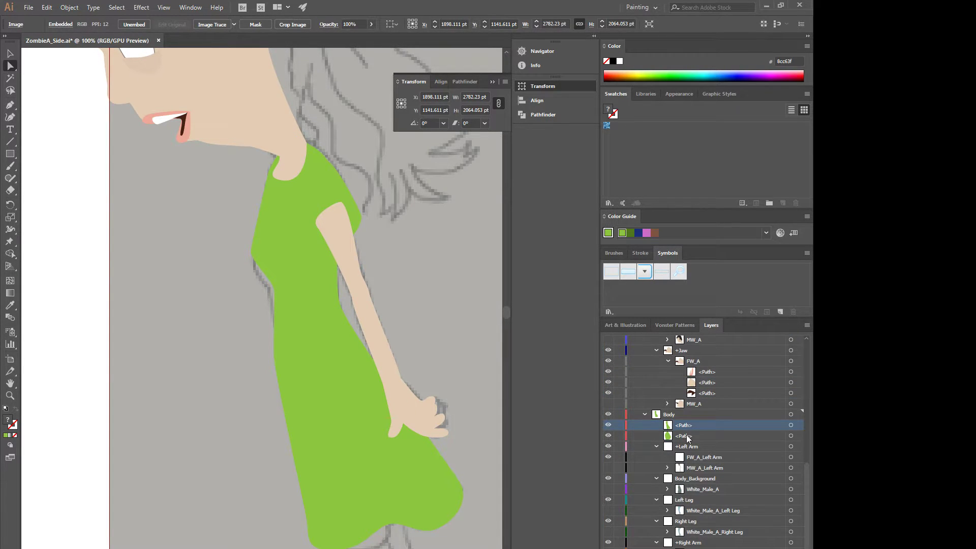
drag(690, 436, 692, 451)
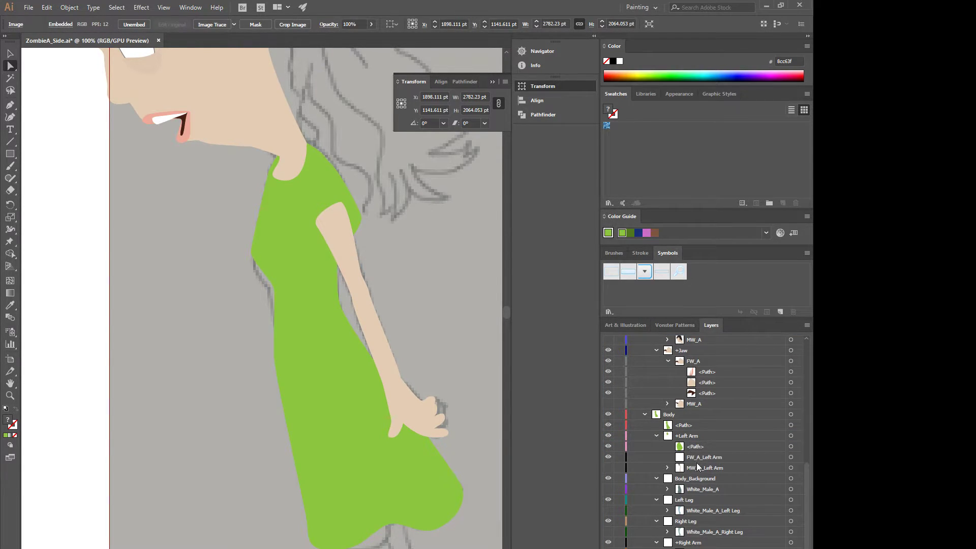
drag(699, 446, 700, 457)
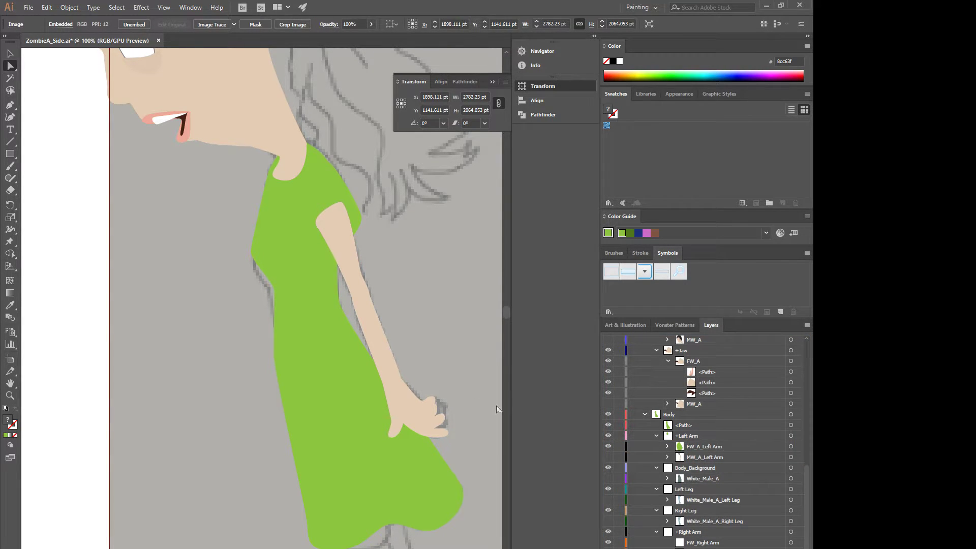
- Move the skin-coloured arm path from the FW_A sublayer of Backgrounds into the +Left Arm layer
click(431, 401)
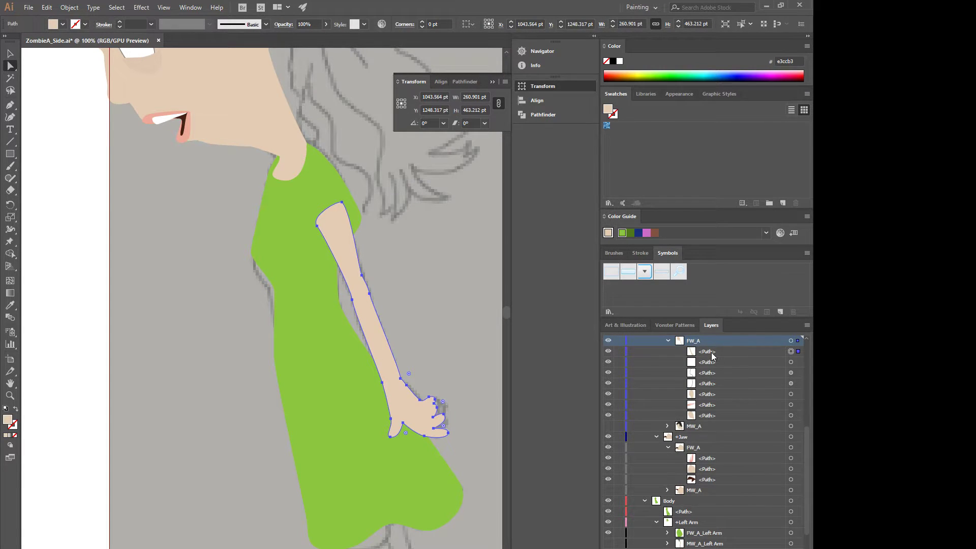
scroll(711, 352, up, 1)
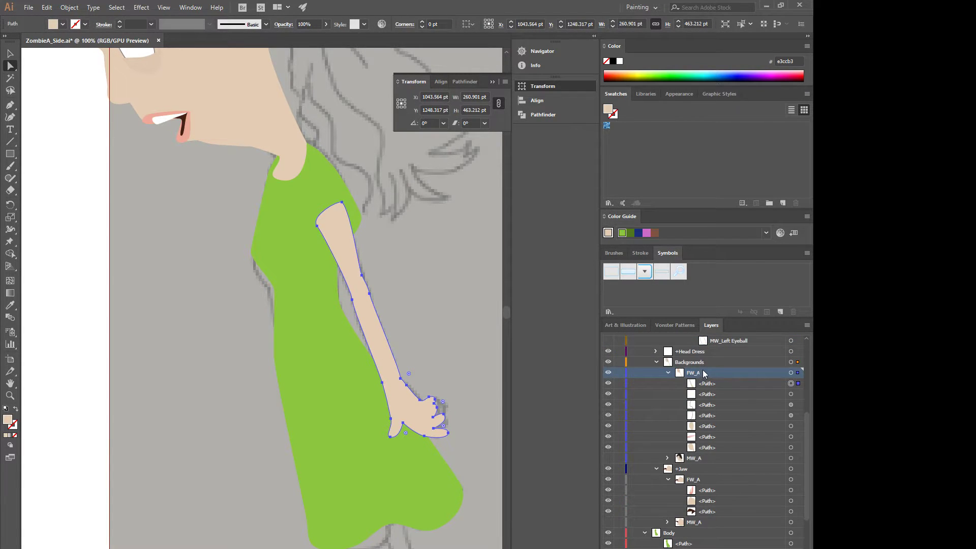
mouse_move(700, 372)
mouse_down()
mouse_move(703, 496)
mouse_move(698, 377)
mouse_up()
click(713, 385)
drag(713, 384, 712, 543)
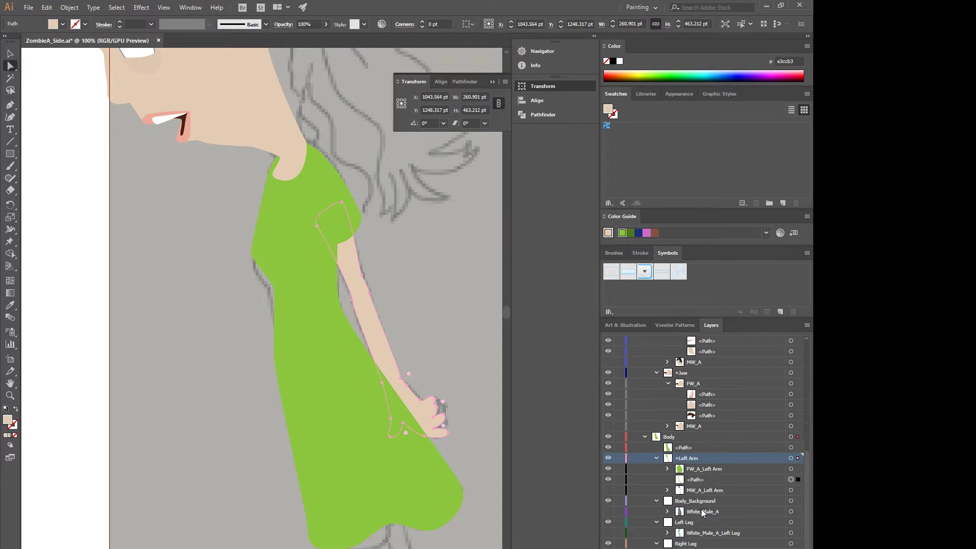
- Move the green dress path into the Body_Background layer, and show the MW_A_Left Arm and White_Male_A sublayers as reference
click(608, 489)
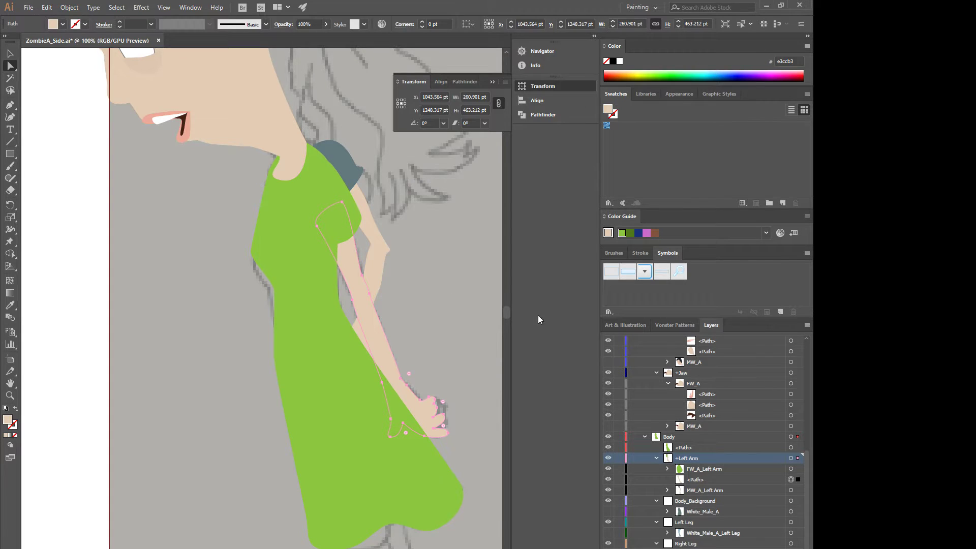
click(683, 447)
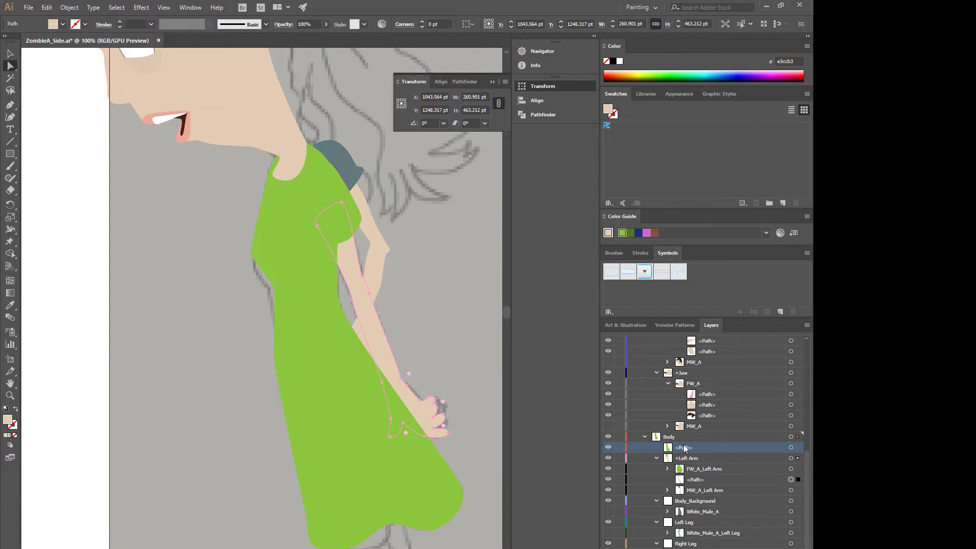
drag(685, 448, 695, 505)
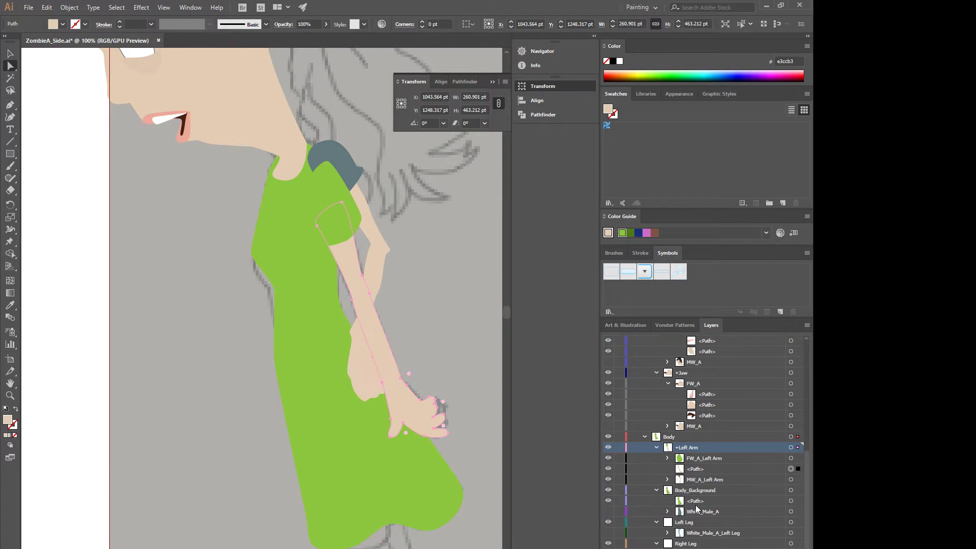
click(608, 511)
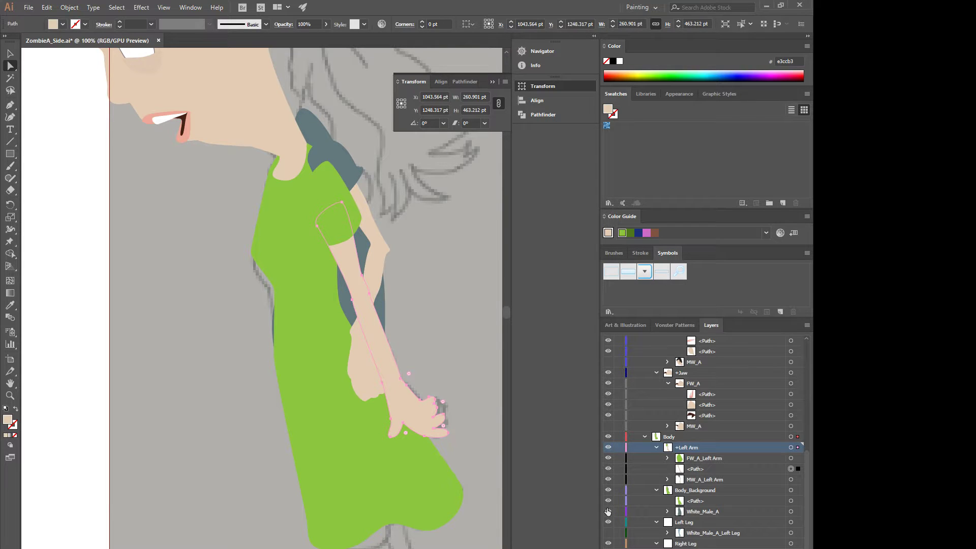
- Rotate the green sleeve about 14°, scale it to about 97 by 130 pt and fit it to the dress's shoulder
click(329, 188)
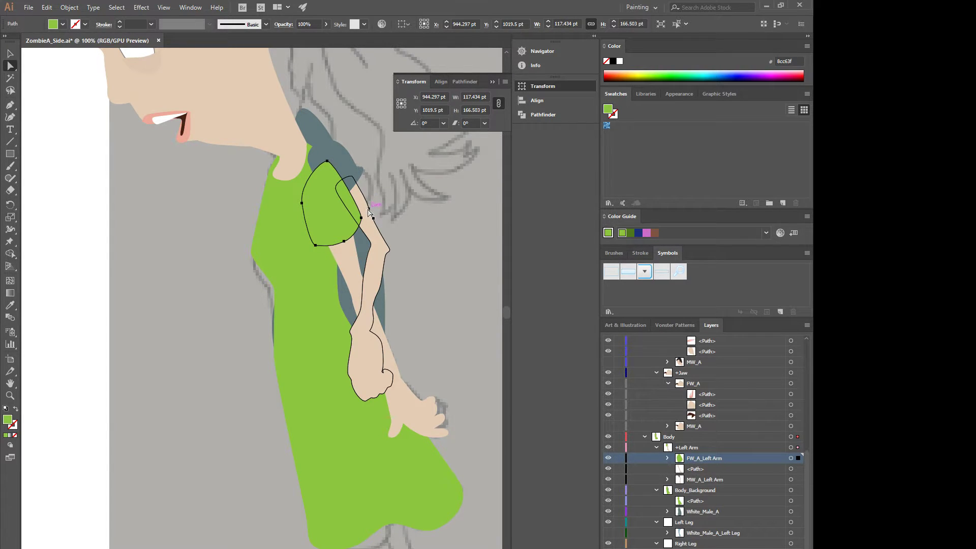
click(9, 54)
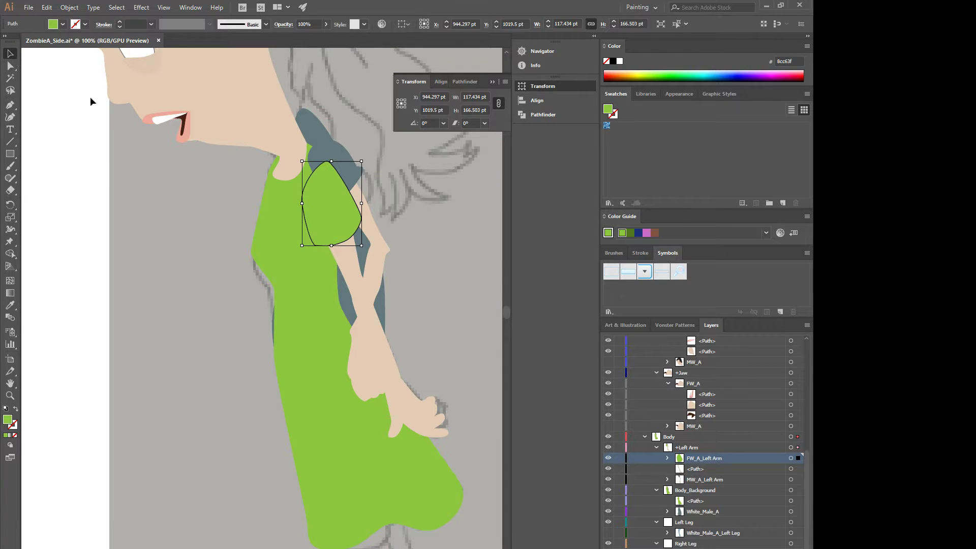
drag(366, 160, 353, 153)
drag(331, 202, 337, 186)
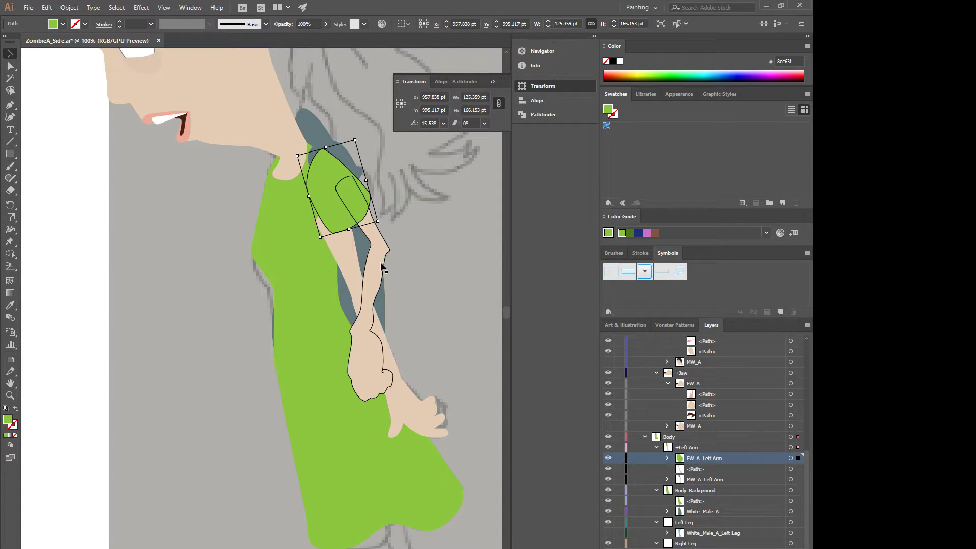
mouse_move(377, 221)
mouse_down()
mouse_move(333, 186)
mouse_move(367, 214)
mouse_up()
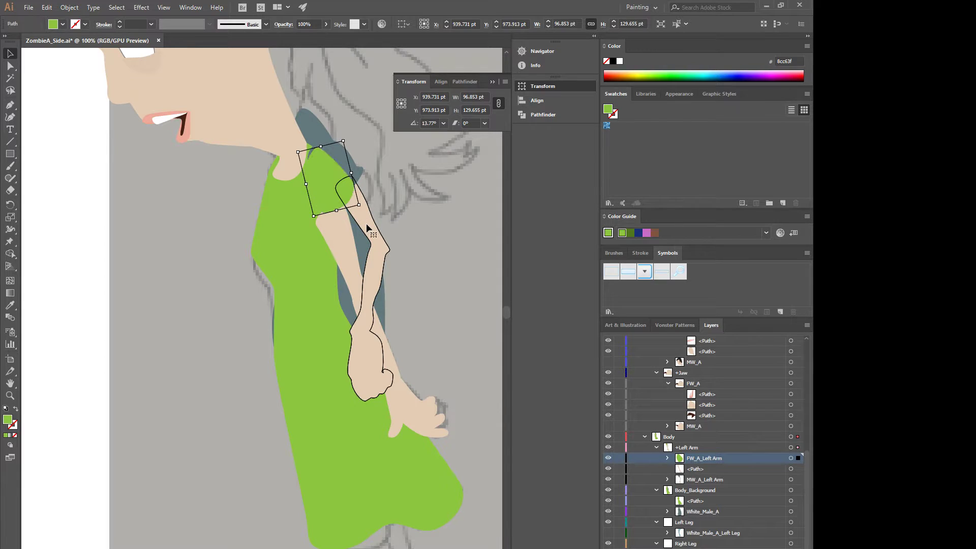
- Move the female arm up under the sleeve, rotate it about 10.6° and scale it to about 306 by 403 pt
click(367, 227)
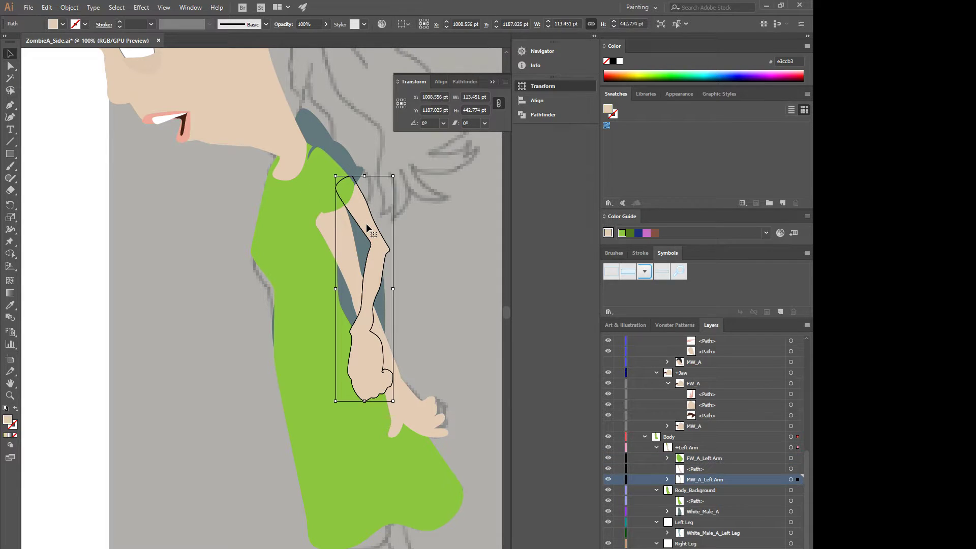
click(346, 248)
drag(346, 246, 358, 230)
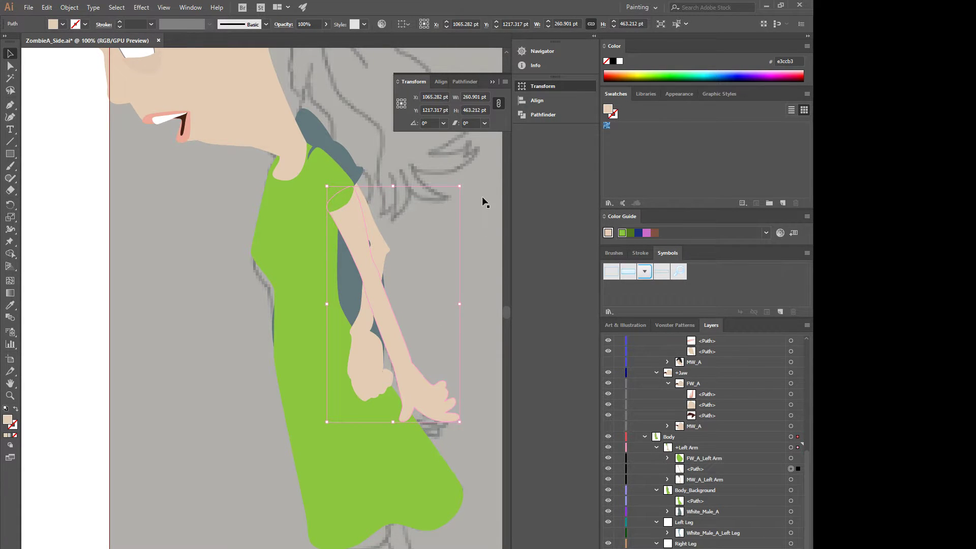
drag(467, 183, 443, 171)
drag(389, 312, 401, 296)
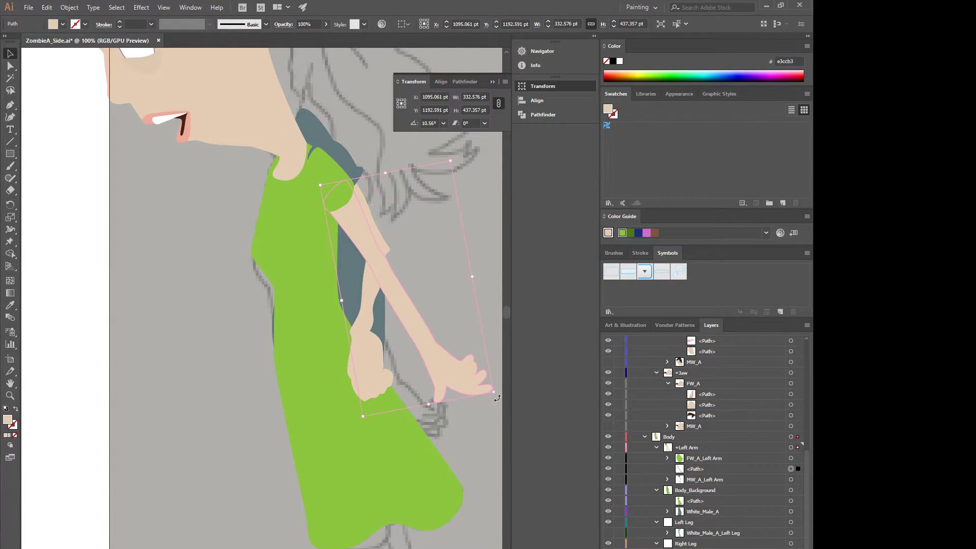
drag(495, 391, 481, 380)
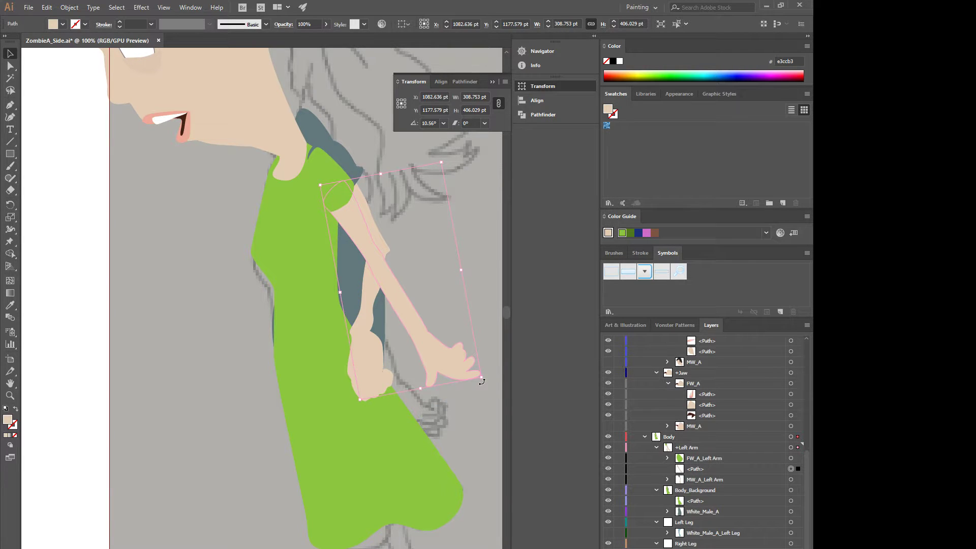
drag(481, 380, 480, 376)
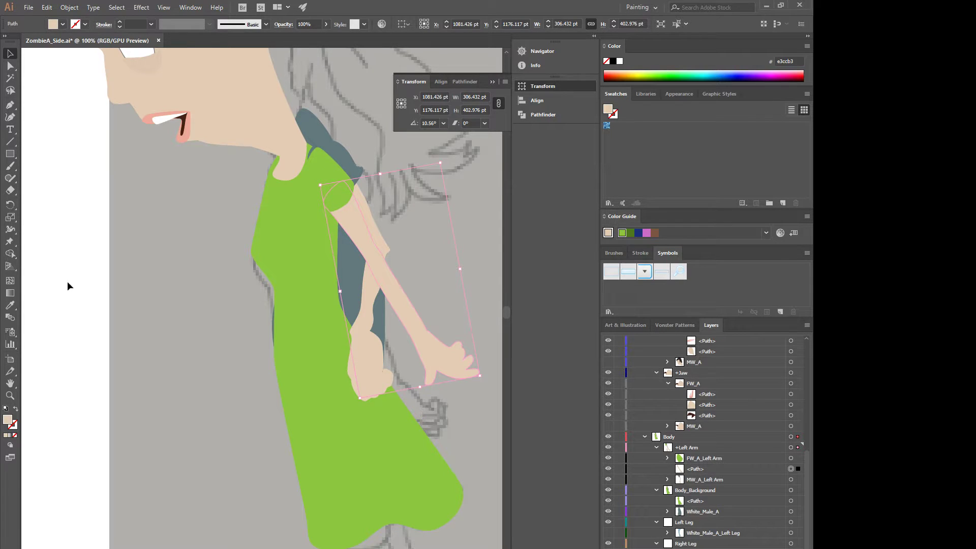
- Place Puppet Warp pins at the female arm's elbow, wrist and shoulder
click(14, 242)
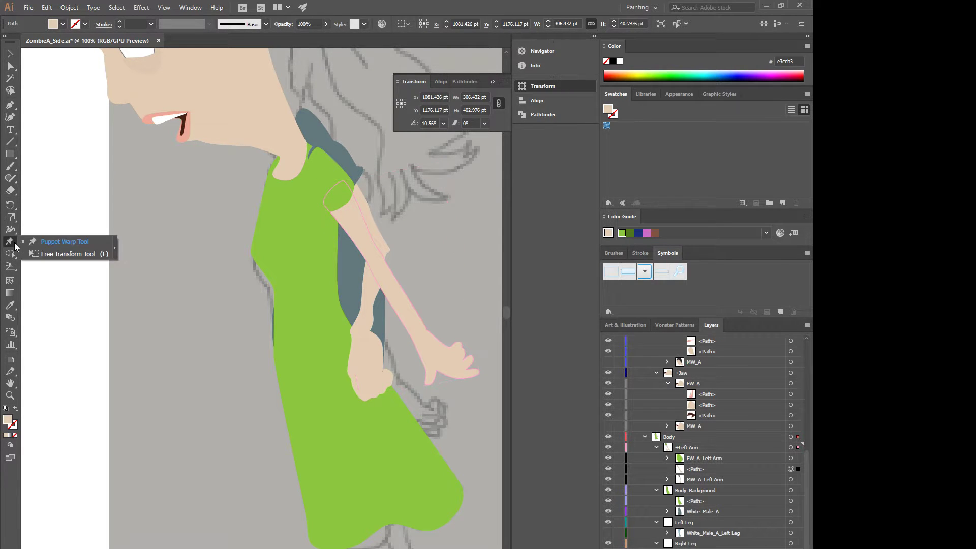
click(43, 243)
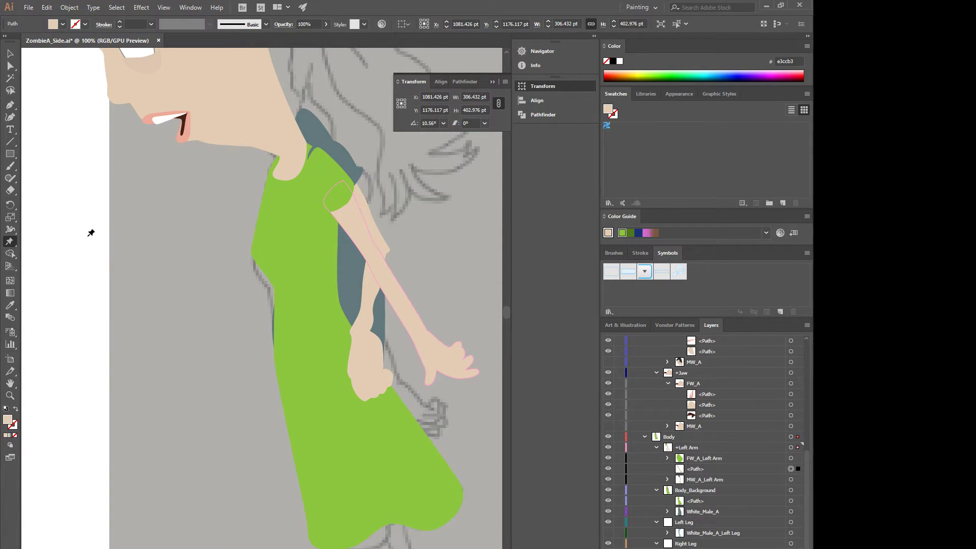
click(370, 252)
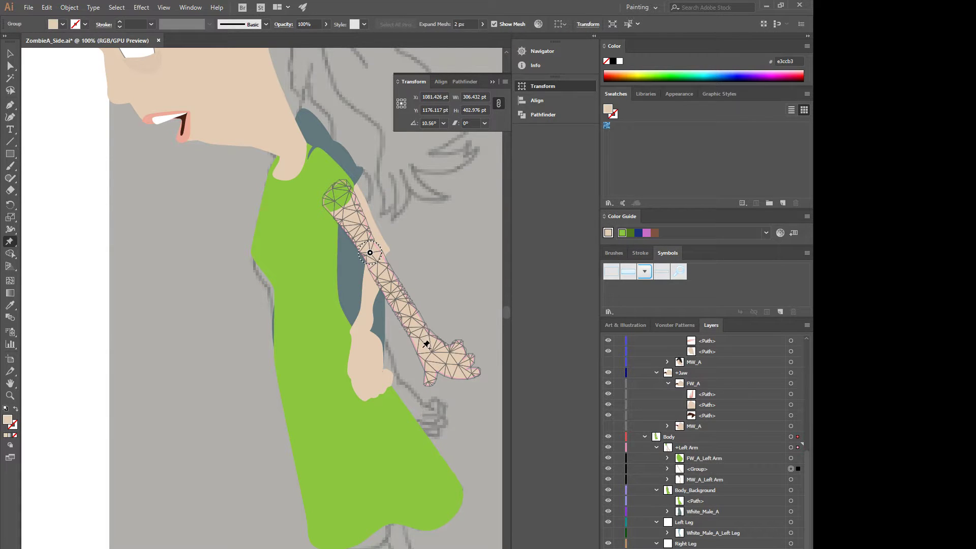
click(416, 333)
mouse_move(416, 333)
mouse_down()
mouse_move(397, 338)
mouse_move(405, 334)
mouse_up()
key(ctrl+z)
click(333, 195)
- Try to bend the forearm inward over the male reference arm using the wrist pin
drag(416, 333, 364, 328)
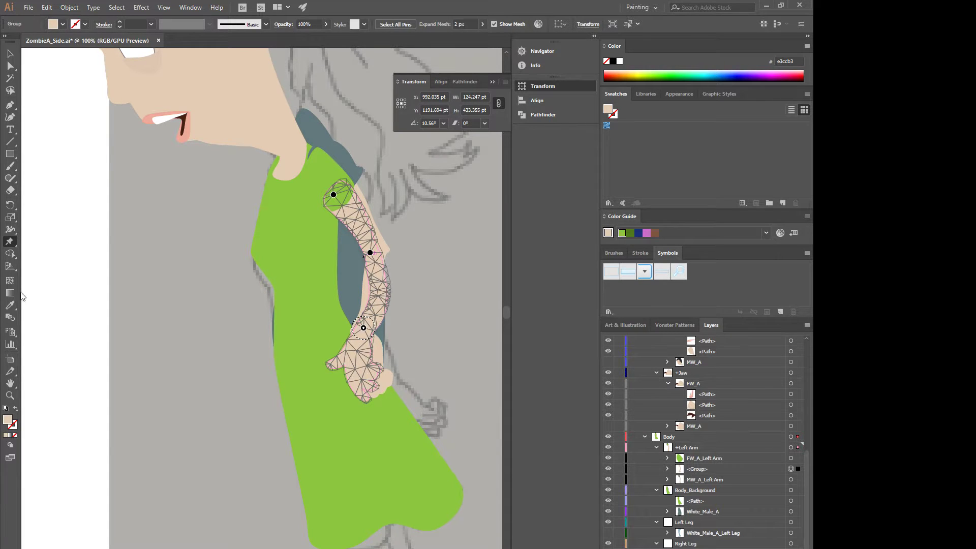
click(13, 244)
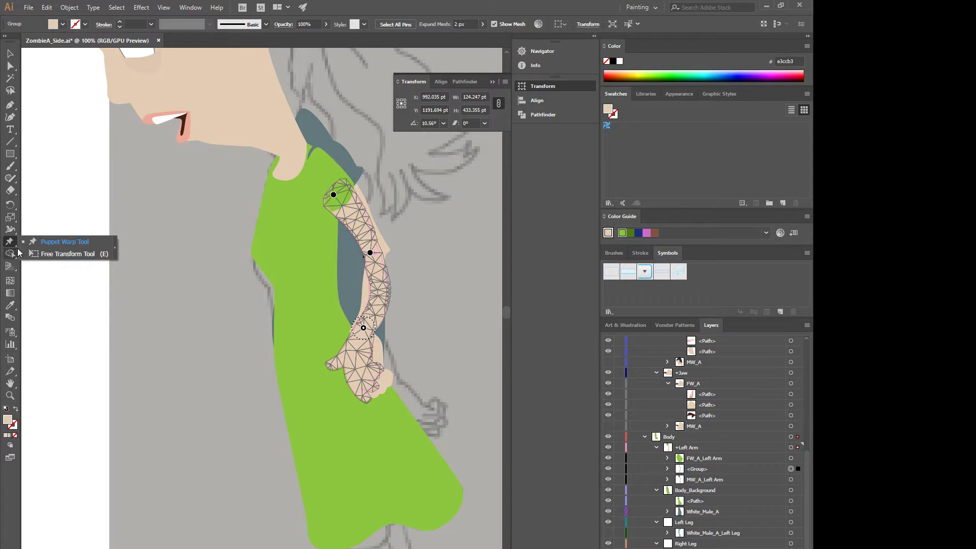
key(v)
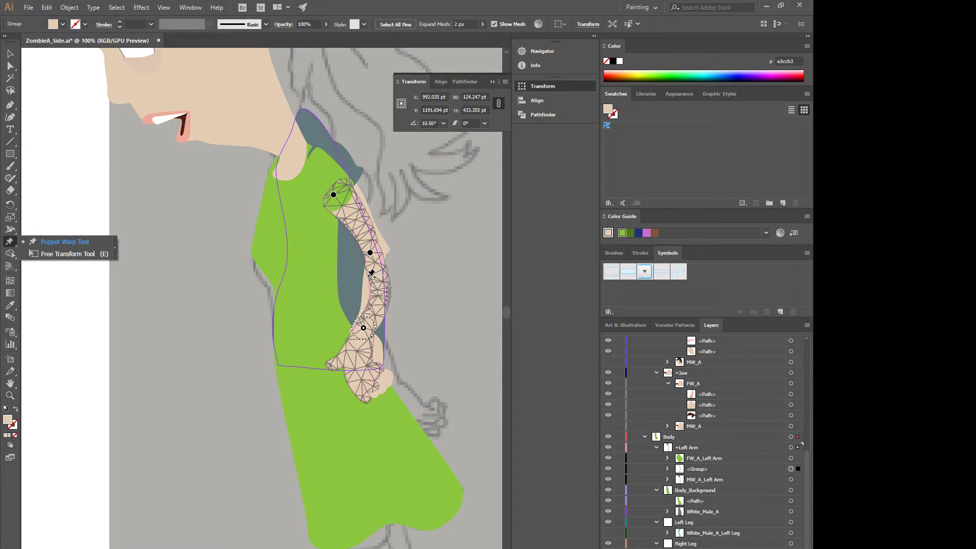
key(ctrl)
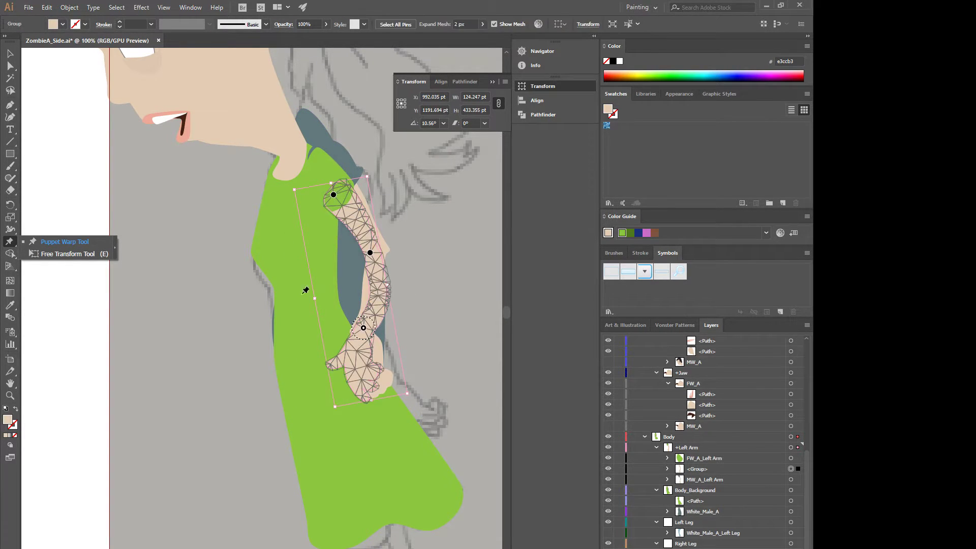
click(11, 54)
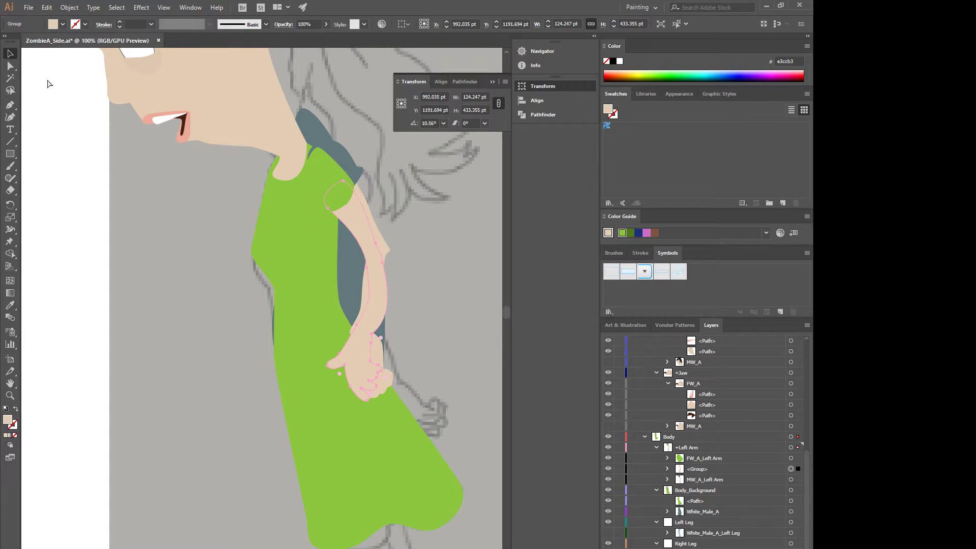
key(ctrl+z)
click(10, 241)
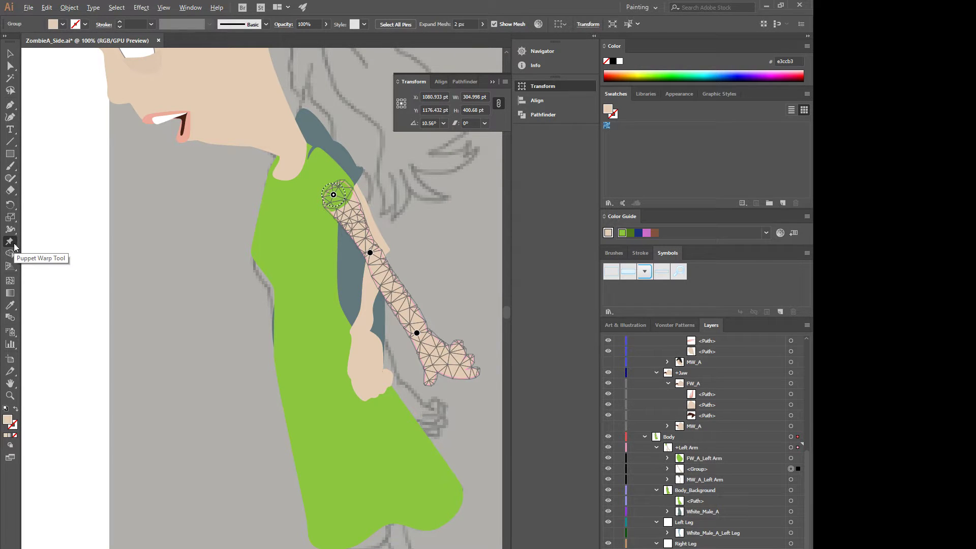
alt+click(15, 247)
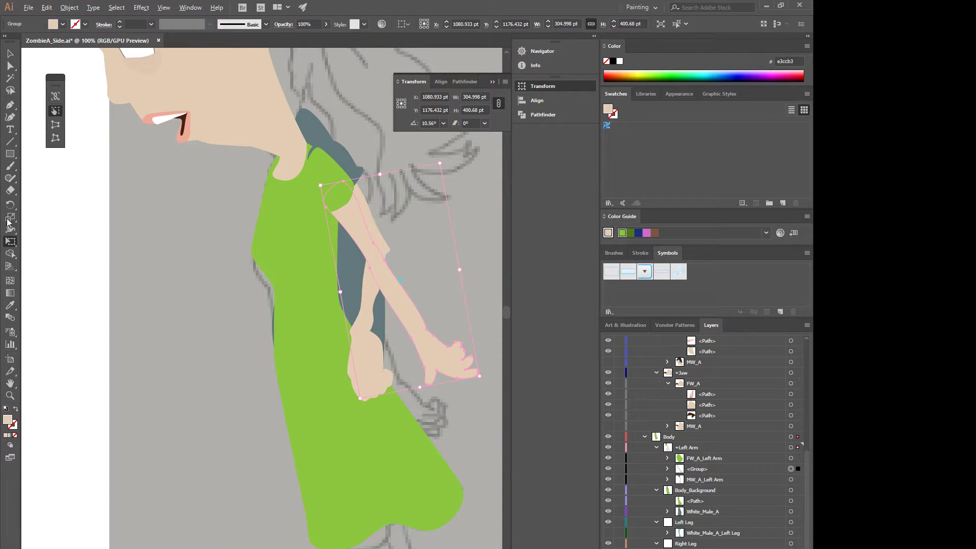
click(12, 246)
click(42, 242)
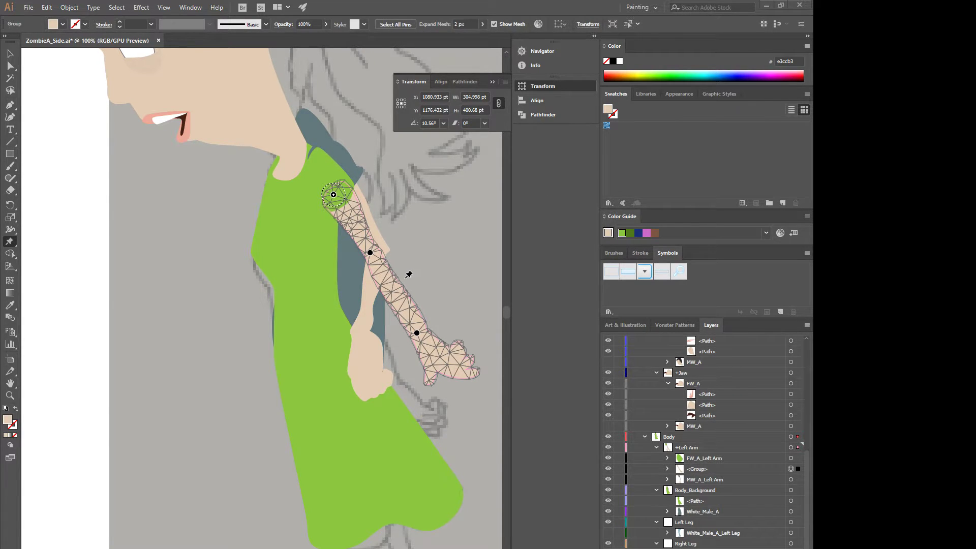
click(11, 232)
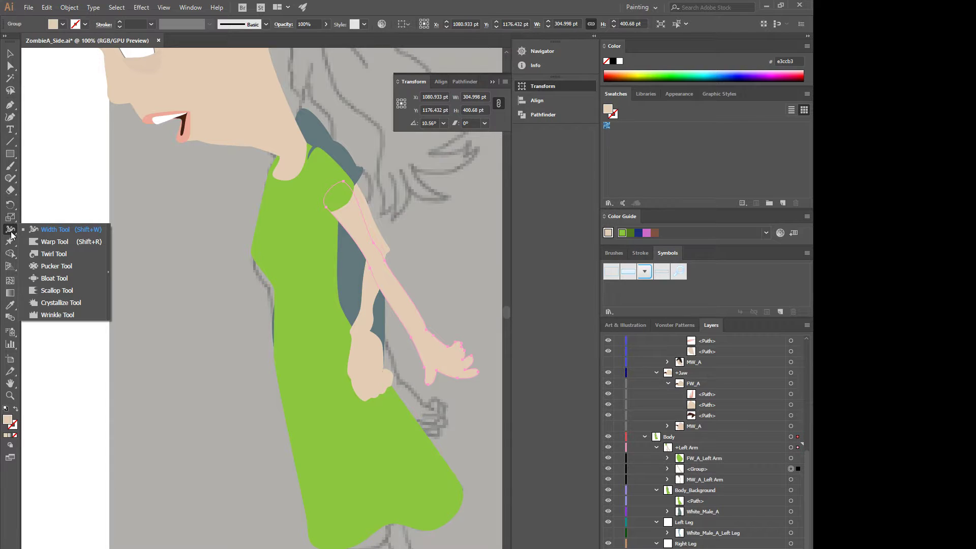
click(11, 242)
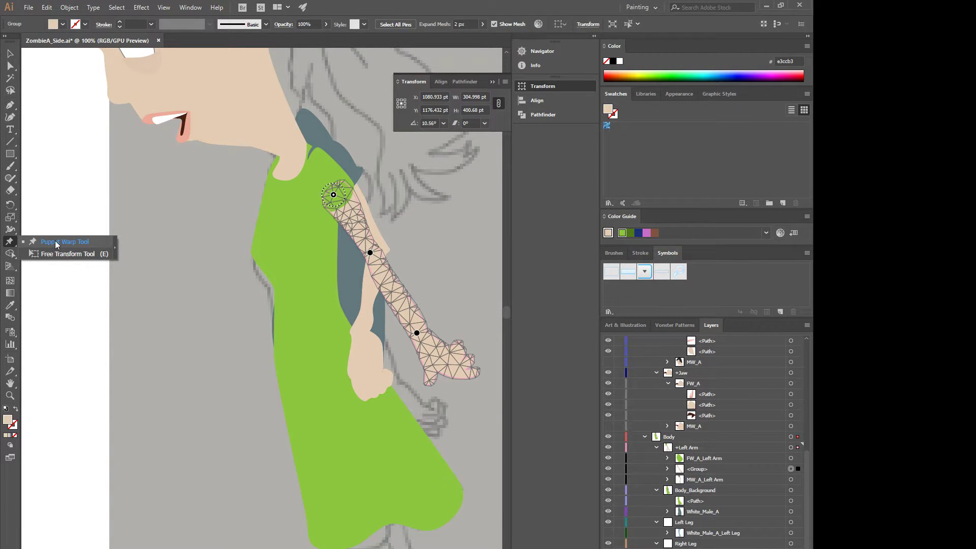
click(116, 247)
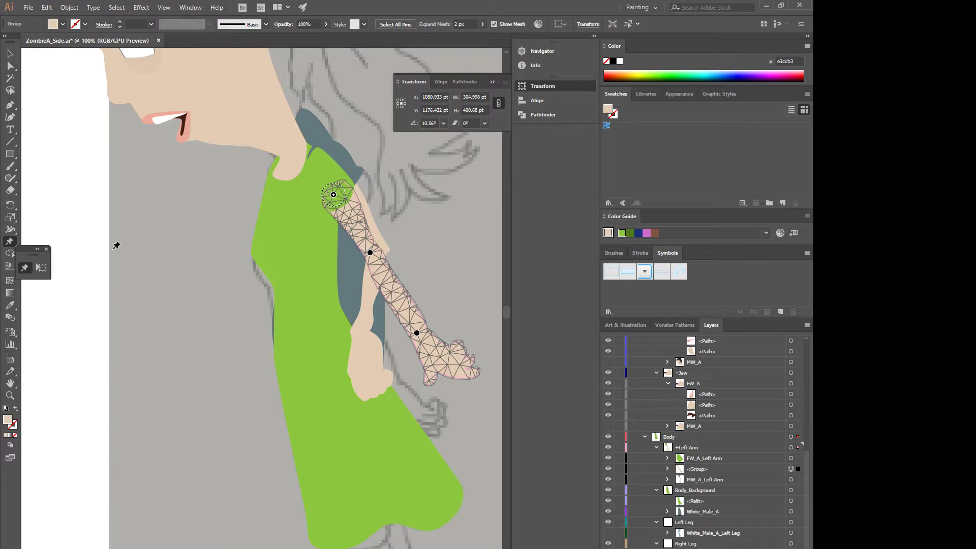
click(37, 250)
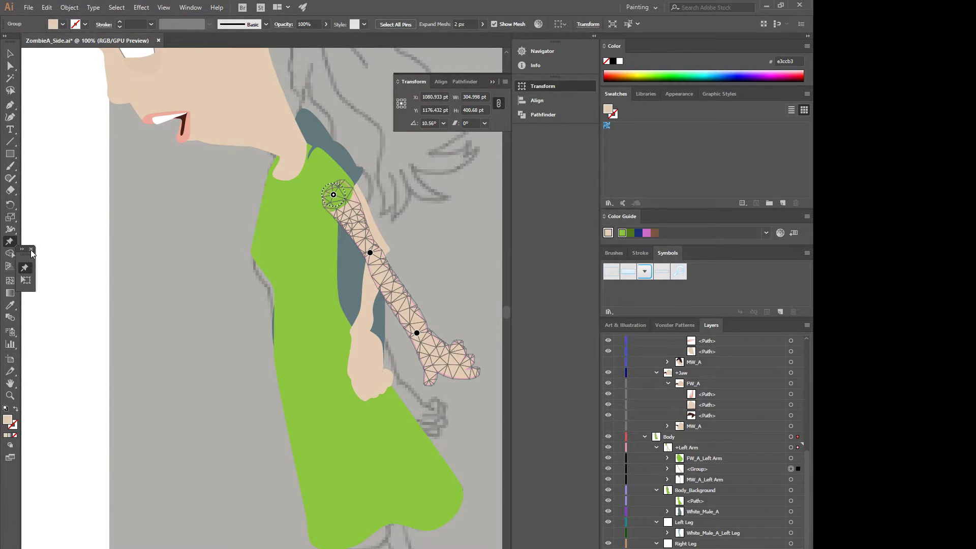
click(31, 250)
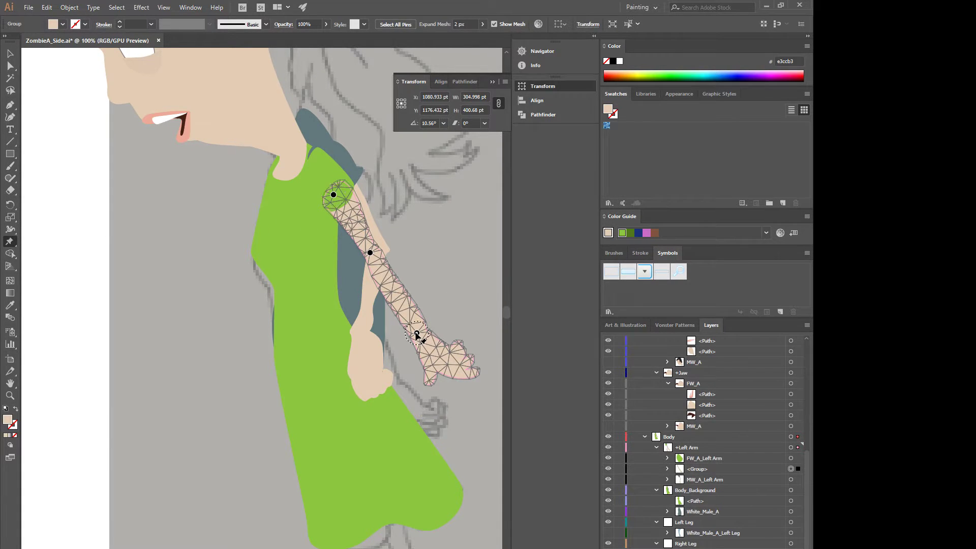
- Bend the forearm inward with the wrist's Puppet Warp pin so the arm spans about 125 by 438 pt over the male arm
drag(416, 334, 365, 331)
click(9, 52)
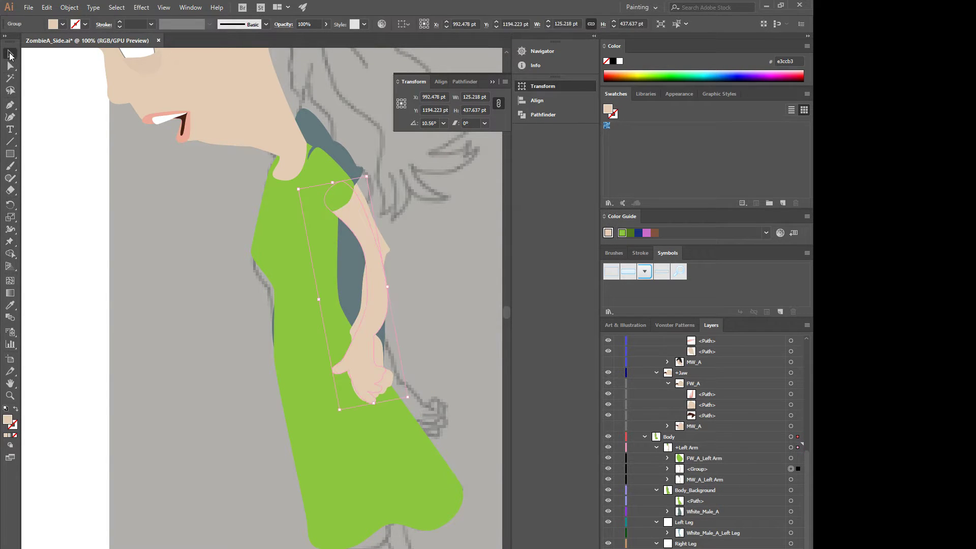
- Hide the MW_A_Left Arm sublayer and move the warped arm group into the FW_A_Left Arm sublayer
scroll(682, 477, down, 3)
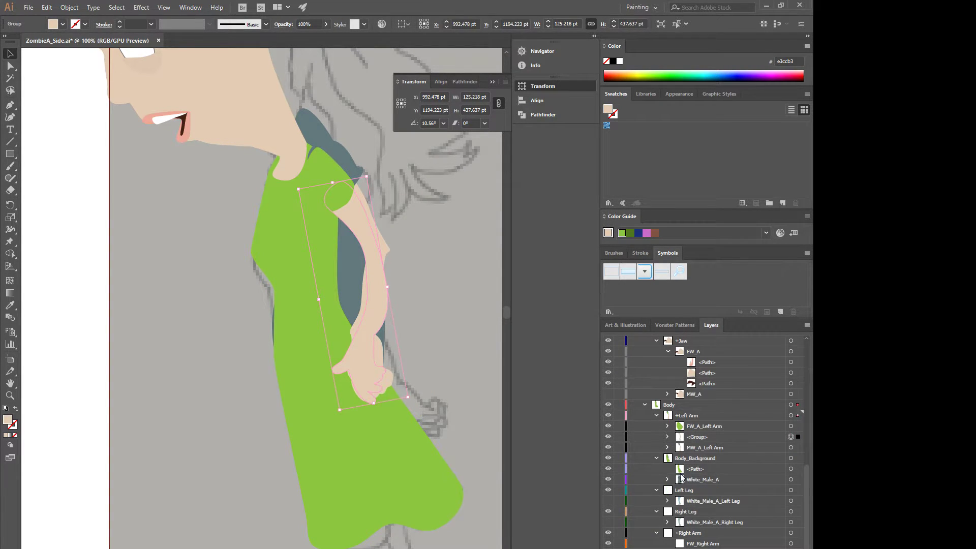
click(607, 447)
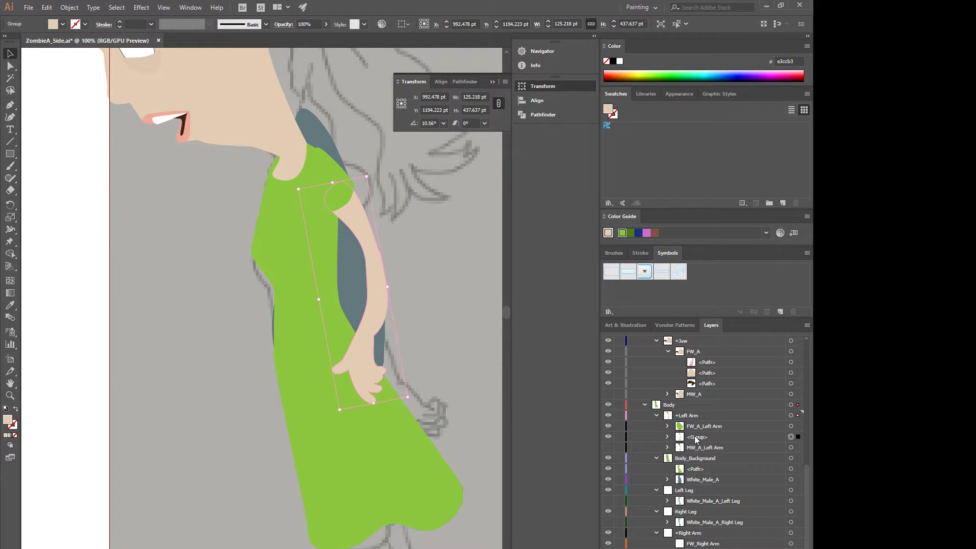
click(697, 438)
click(693, 427)
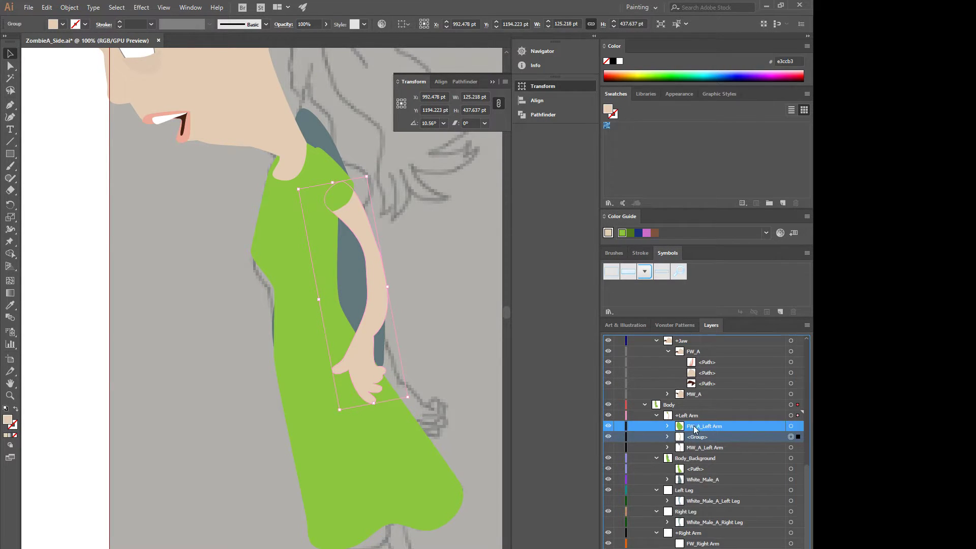
- Move the arm group into the FW_A_Left Arm sublayer and place it beneath the green sleeve path
drag(695, 428, 694, 428)
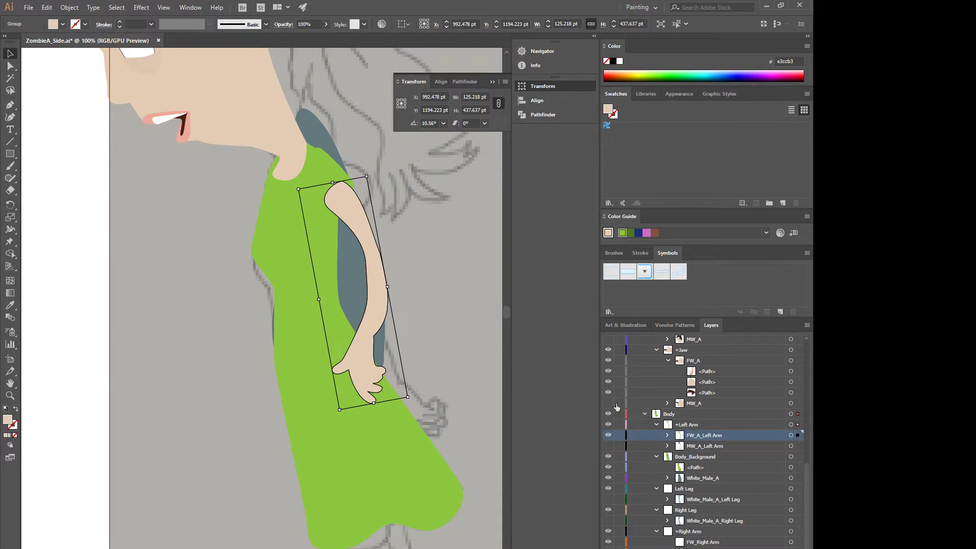
click(667, 436)
drag(707, 445, 706, 457)
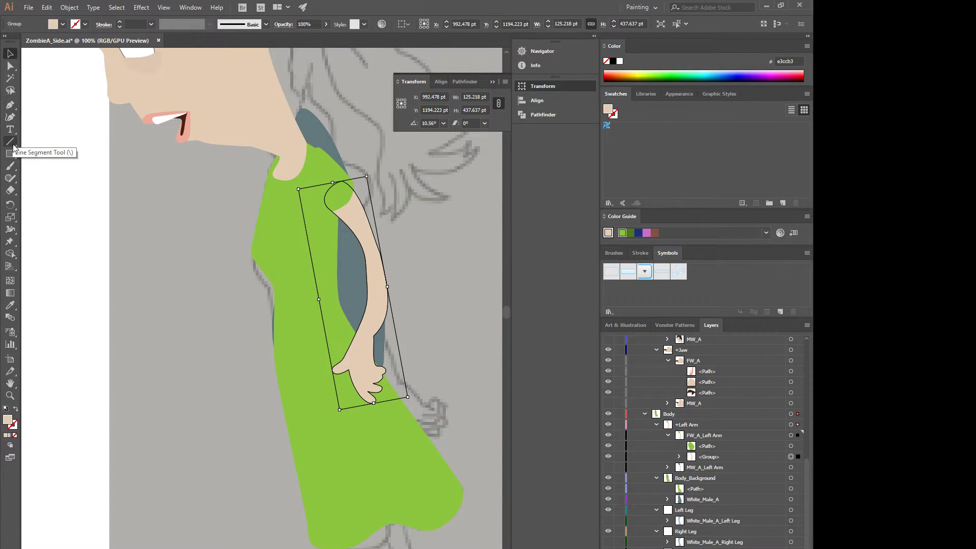
- Pull the arm's inner elbow anchor outward and adjust its handles to form a sharper bend
click(10, 66)
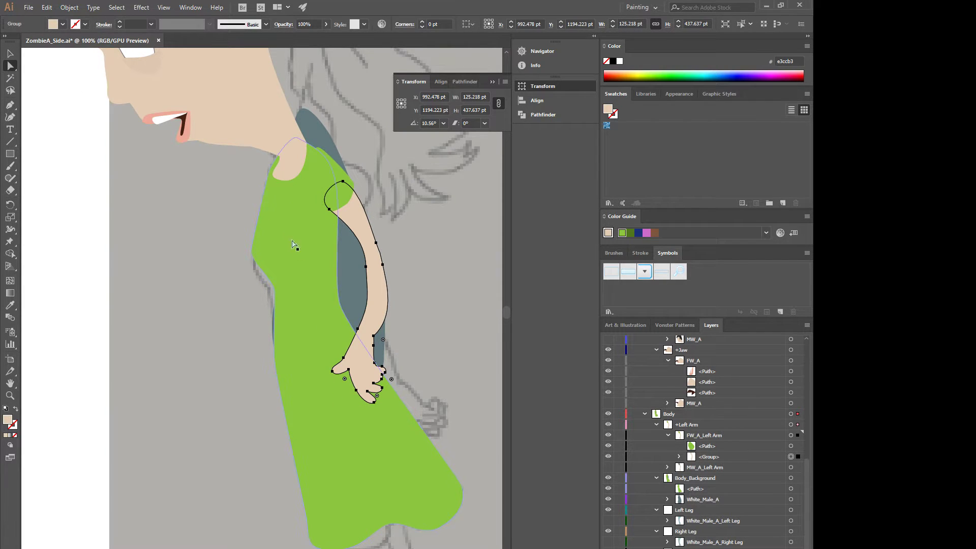
click(365, 267)
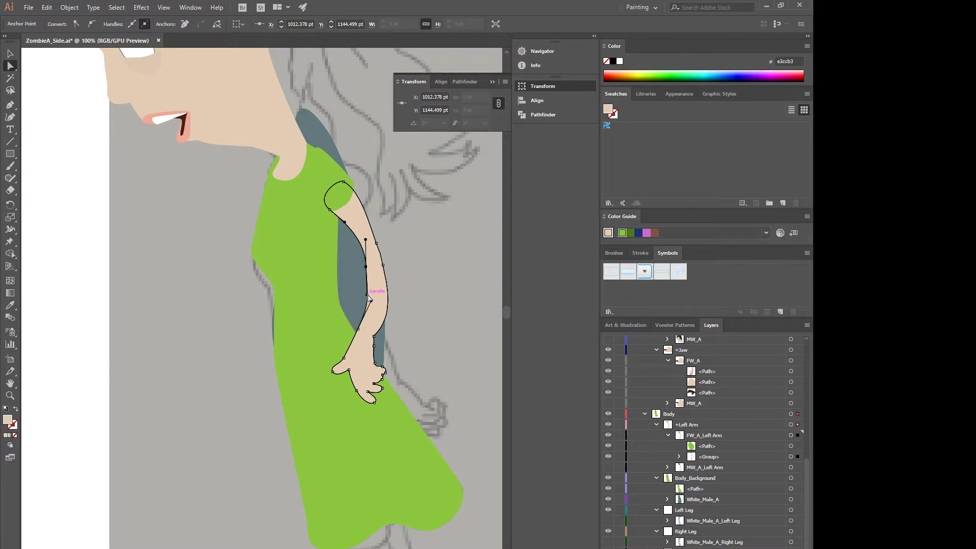
drag(369, 298, 371, 265)
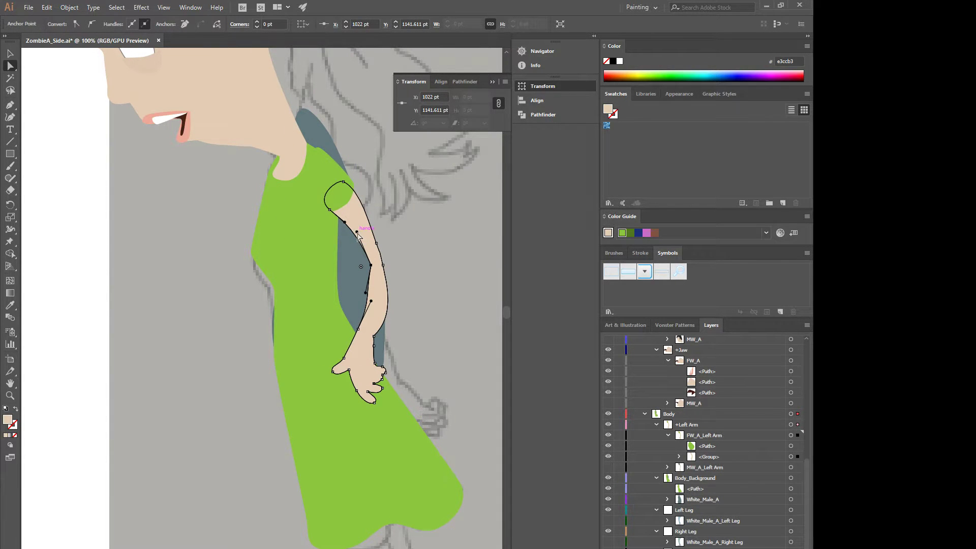
drag(357, 233, 341, 229)
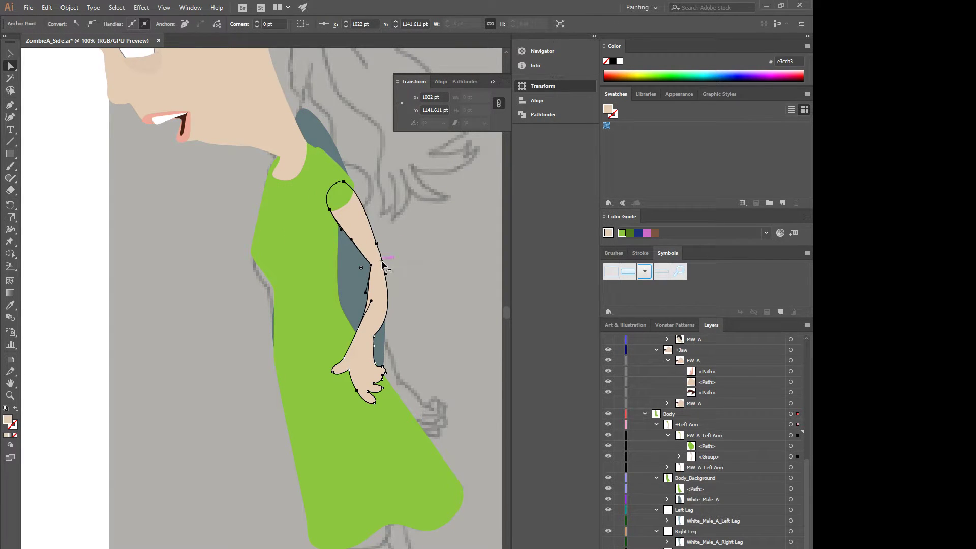
- Reshape the arm's outer elbow into a tighter corner and flatten the outer forearm curve down to the wrist
drag(383, 265, 382, 303)
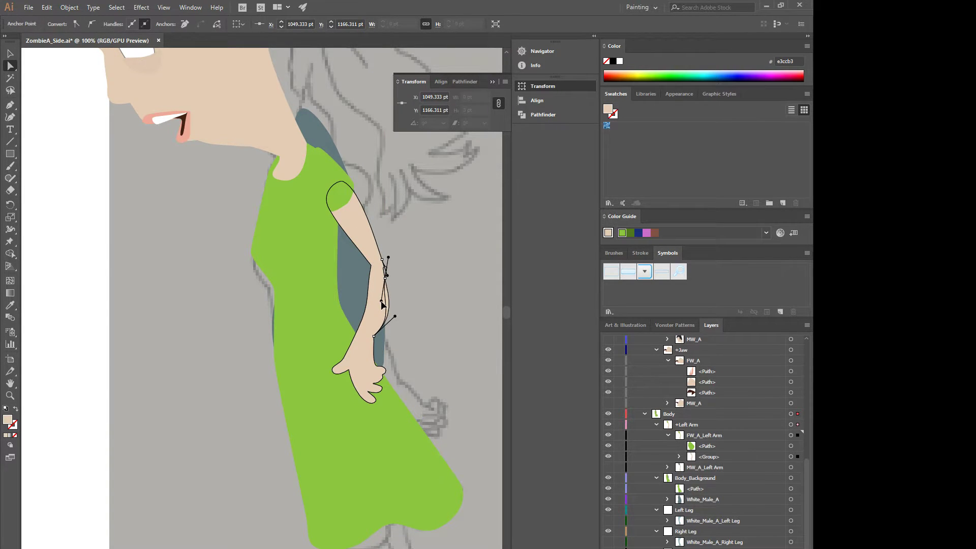
drag(388, 257, 368, 254)
scroll(387, 268, up, 6)
scroll(367, 303, down, 3)
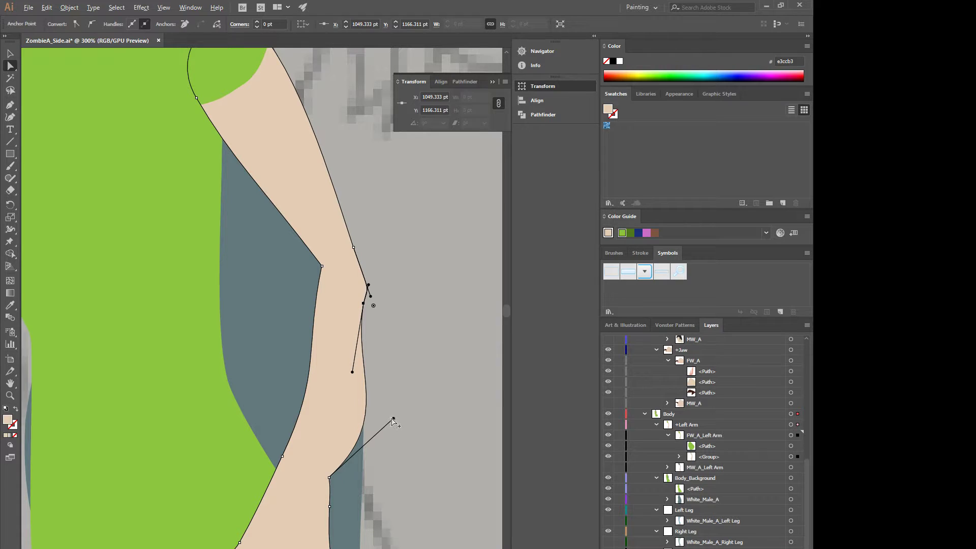
drag(394, 420, 347, 395)
scroll(315, 372, down, 2)
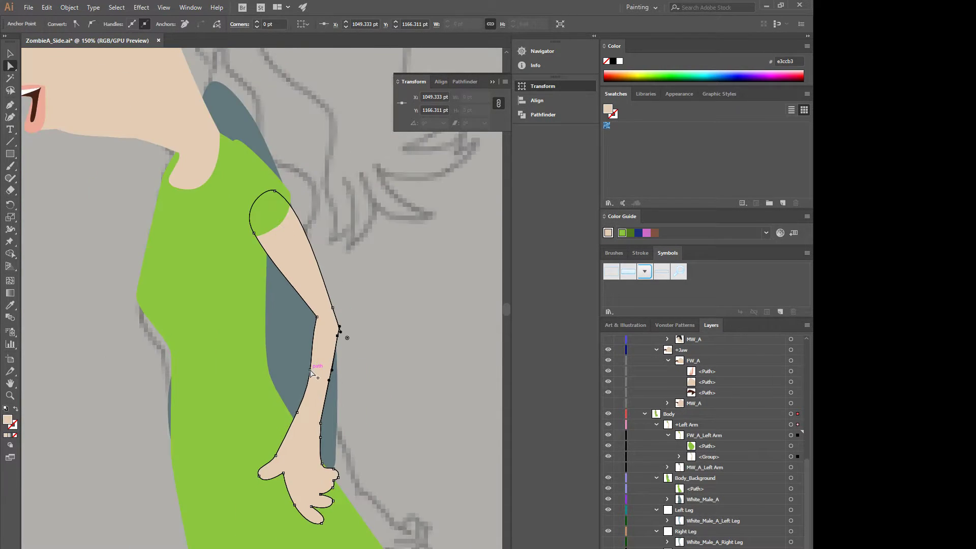
- Adjust the curve handles on the inner forearm so the edge runs nearly straight from the elbow to the wrist
click(296, 412)
drag(316, 373, 309, 390)
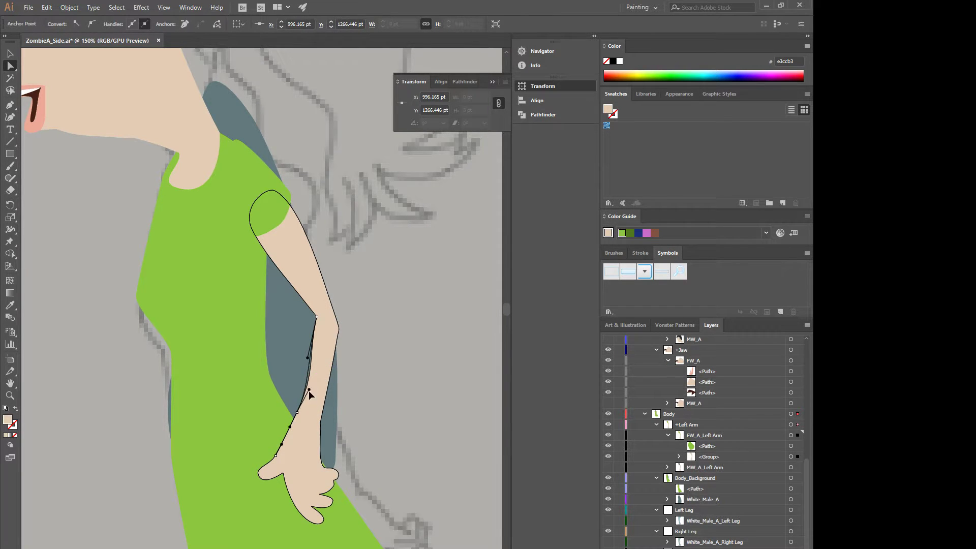
click(306, 408)
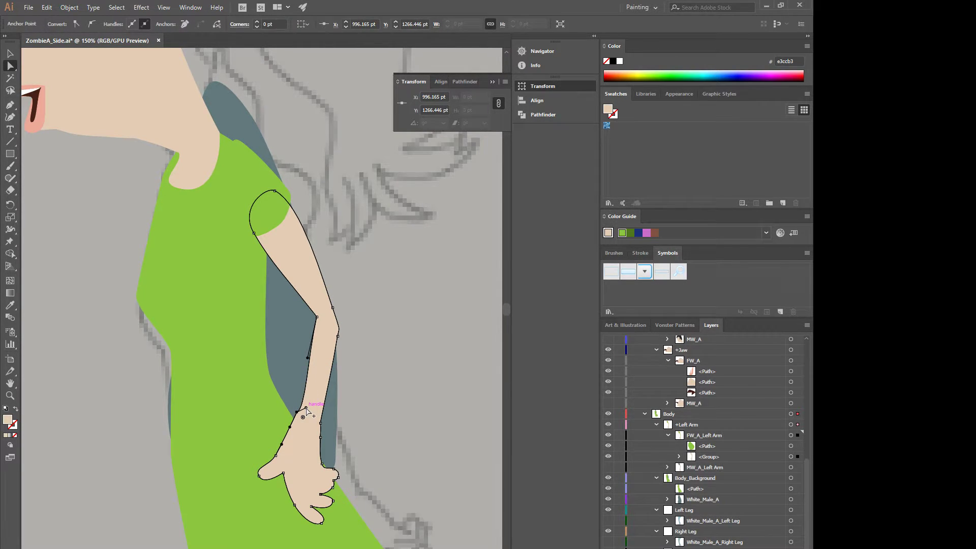
click(301, 409)
click(304, 409)
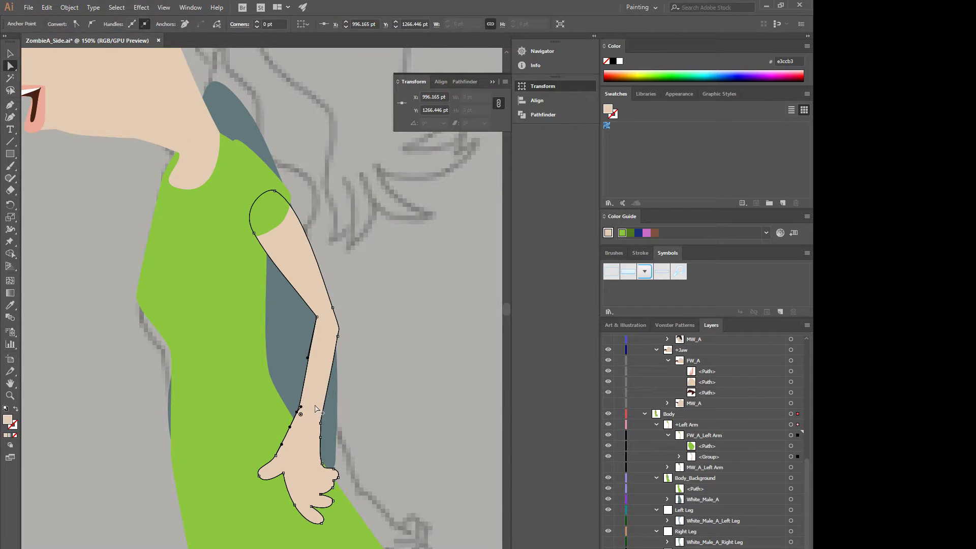
click(308, 359)
click(310, 360)
click(310, 359)
scroll(269, 371, down, 2)
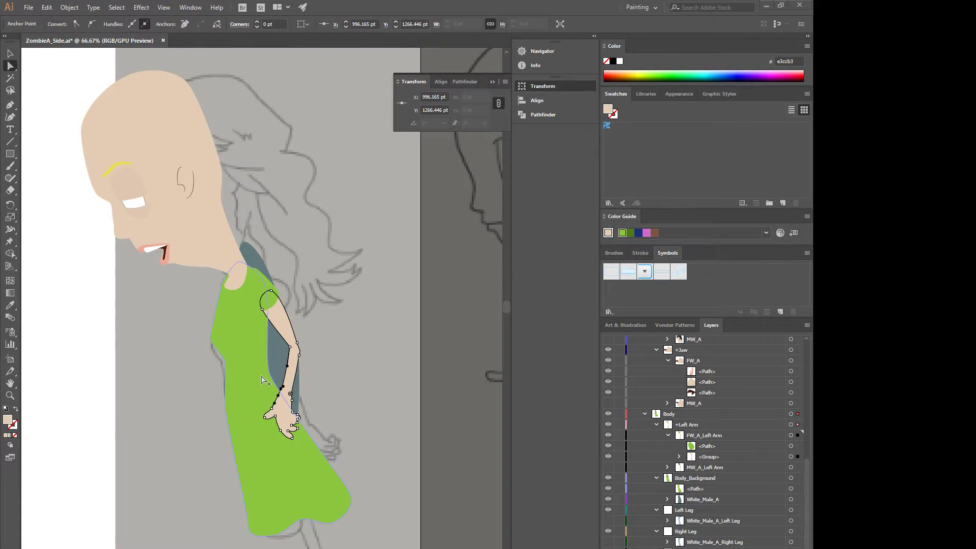
- Remove the skirt's hem anchor points from the green dress path and pull the bodice's lower back corner outward
scroll(268, 458, down, 3)
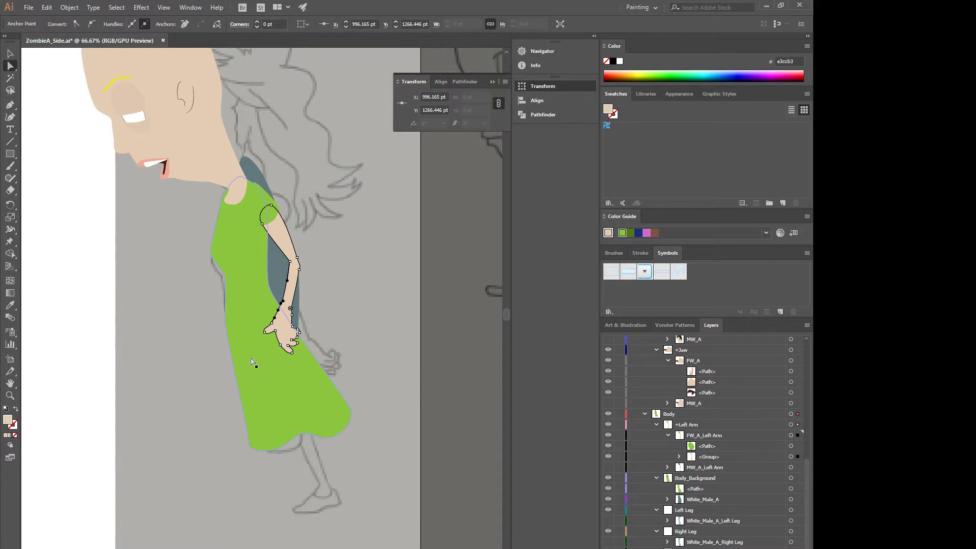
click(9, 104)
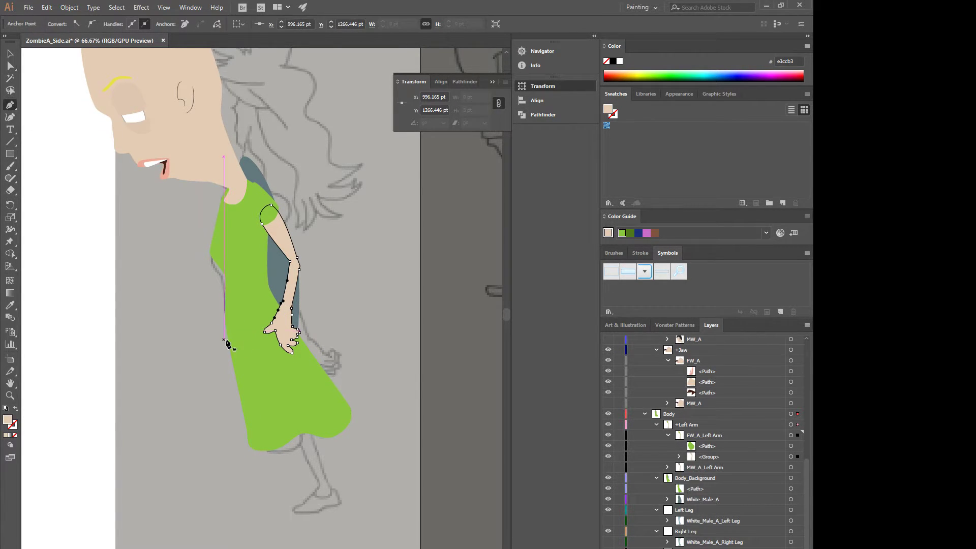
click(11, 66)
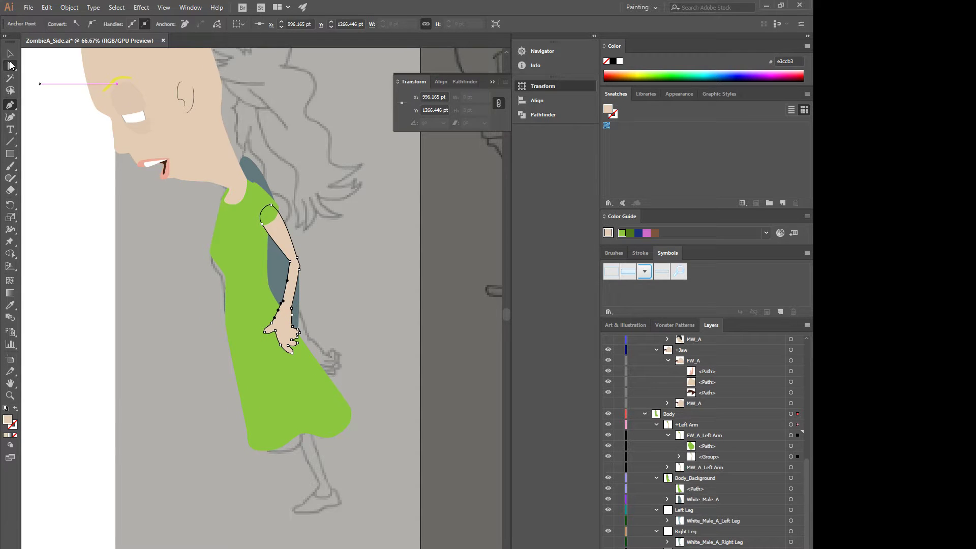
click(290, 447)
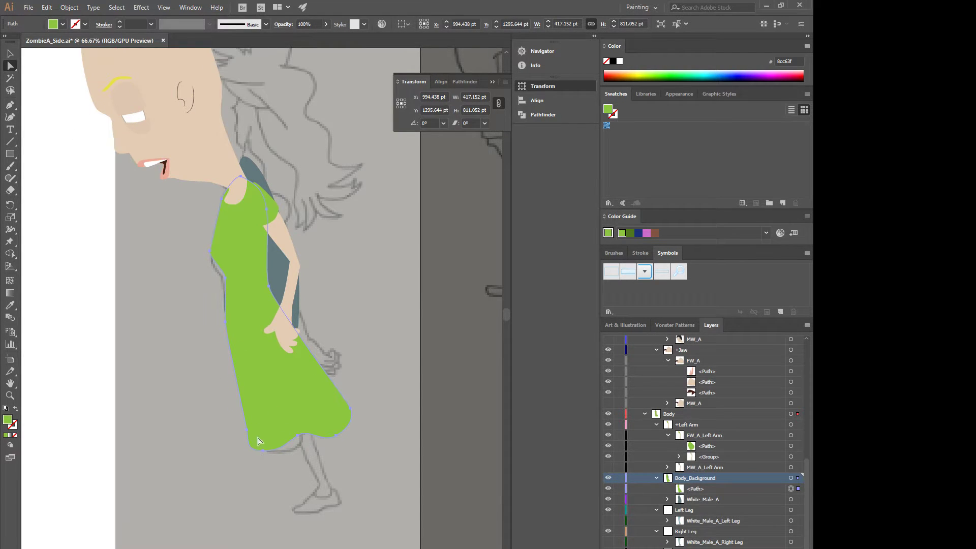
drag(247, 430, 263, 454)
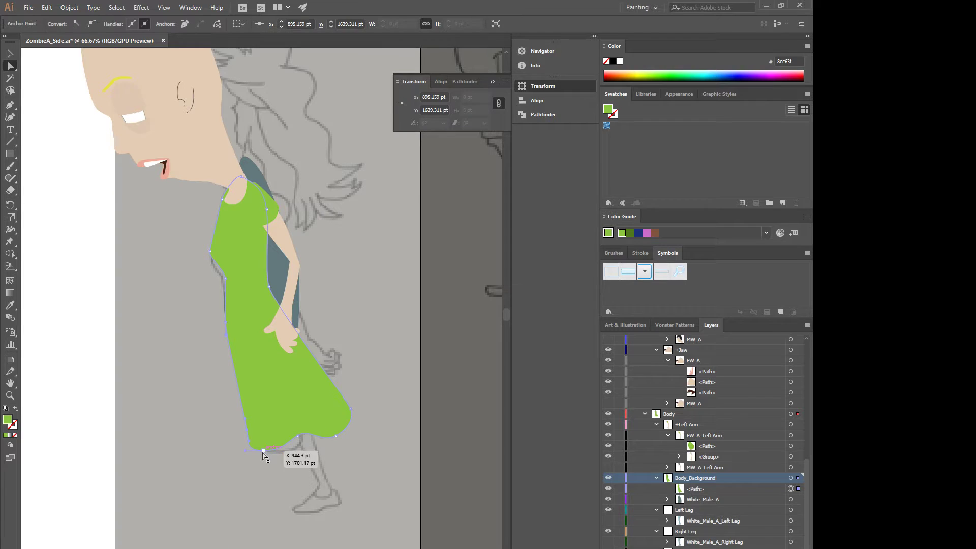
shift+click(263, 451)
shift+click(298, 437)
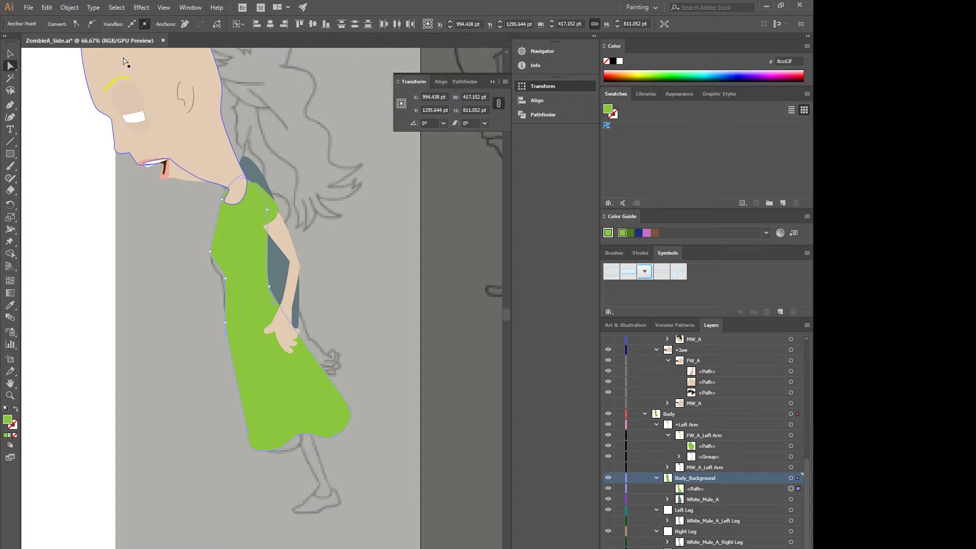
click(184, 24)
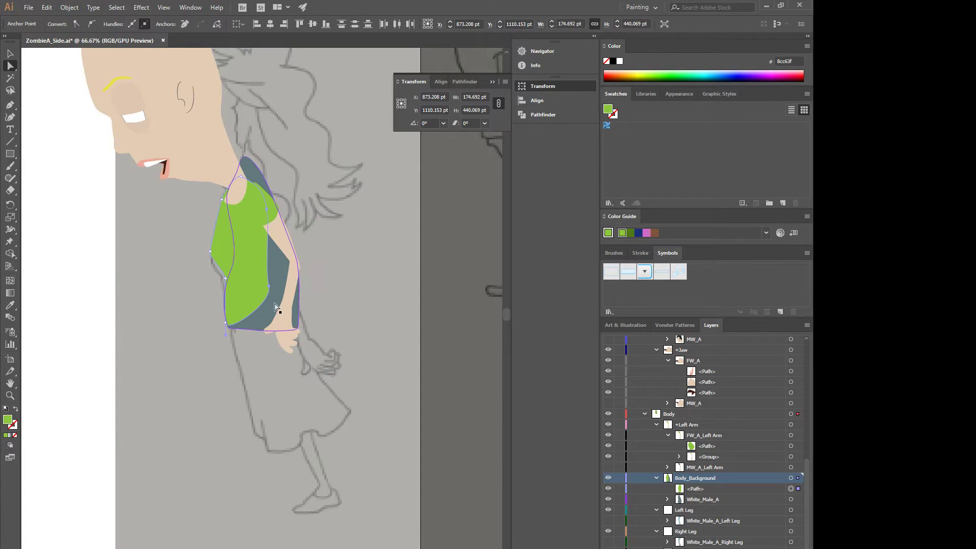
drag(270, 291, 278, 295)
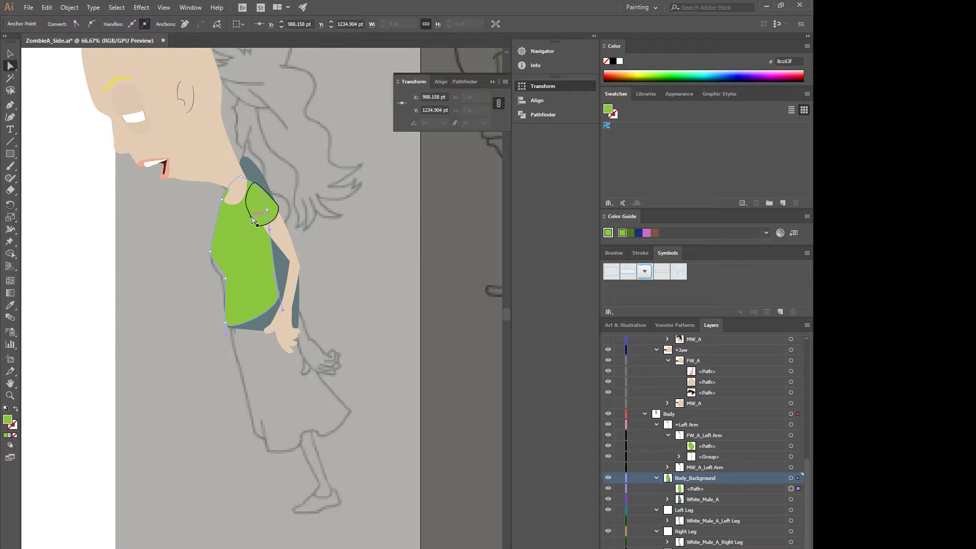
- Draw the skirt as a separate green shape with the Pen tool and move its front waist anchor toward the bodice edge
click(9, 105)
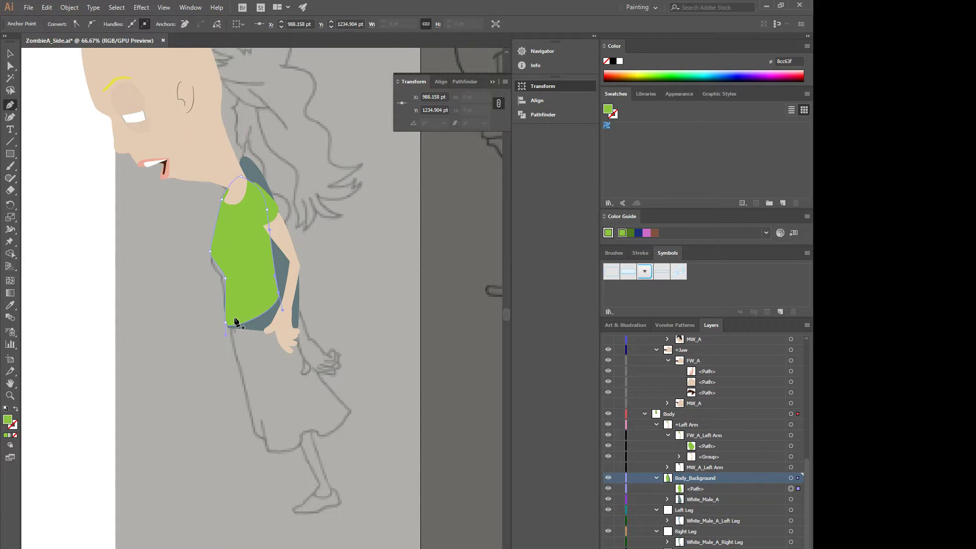
drag(230, 323, 226, 340)
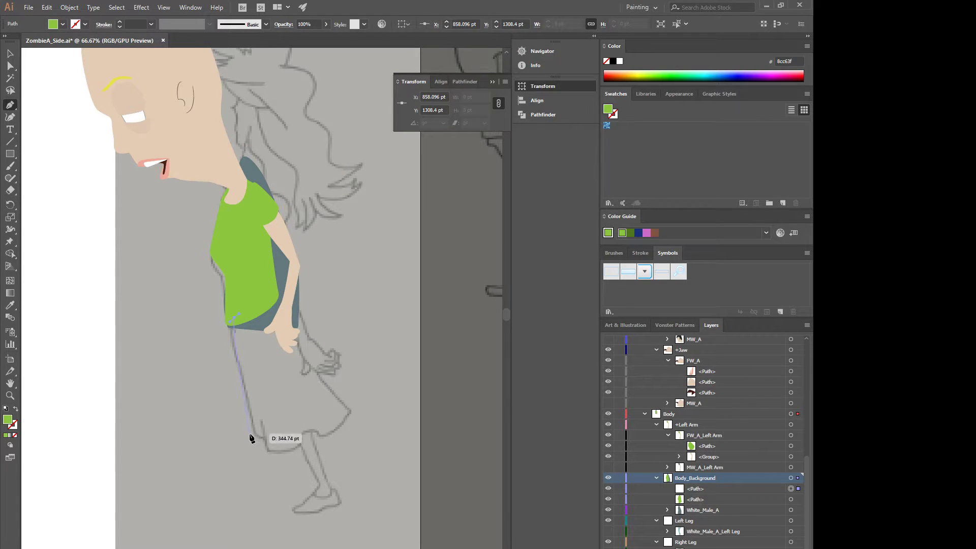
drag(253, 447, 264, 273)
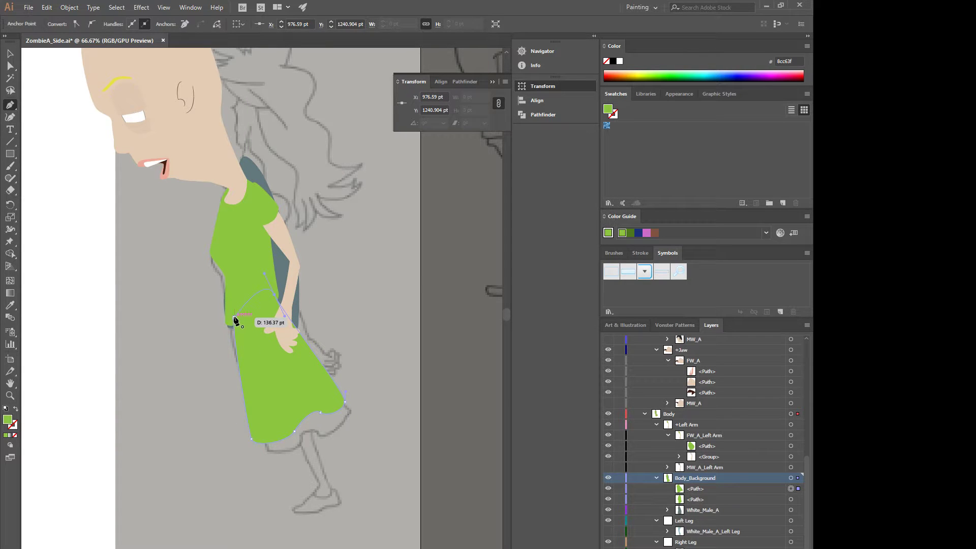
drag(234, 317, 232, 320)
click(10, 66)
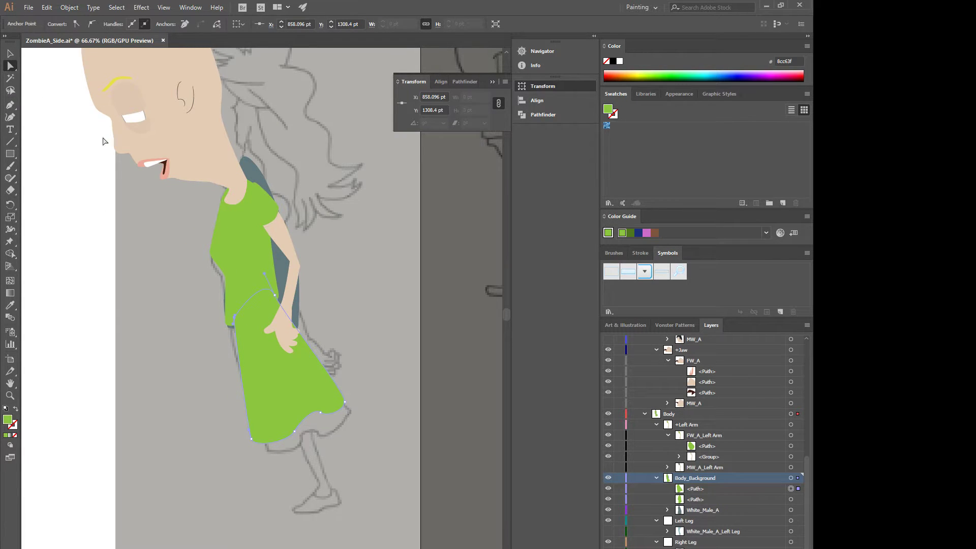
scroll(232, 330, up, 4)
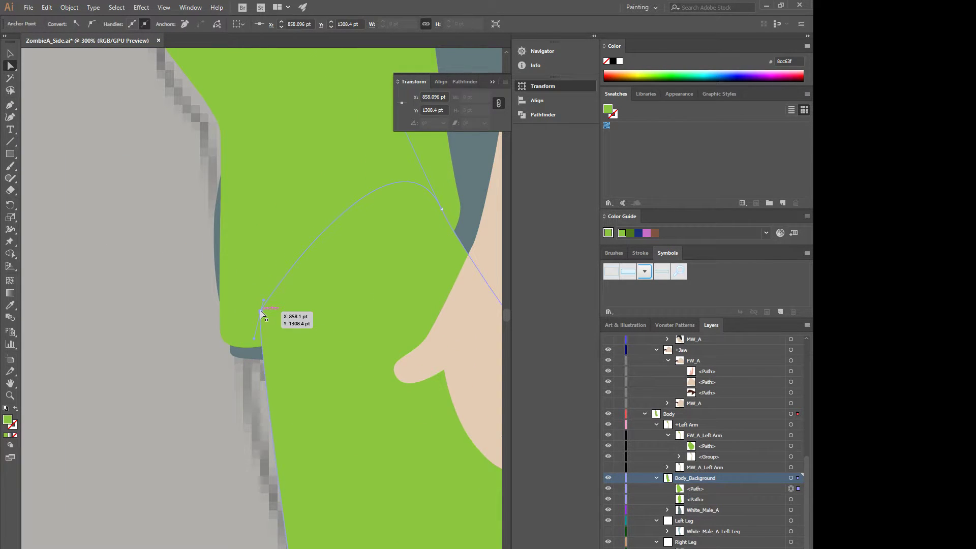
drag(261, 316, 235, 326)
scroll(243, 341, down, 4)
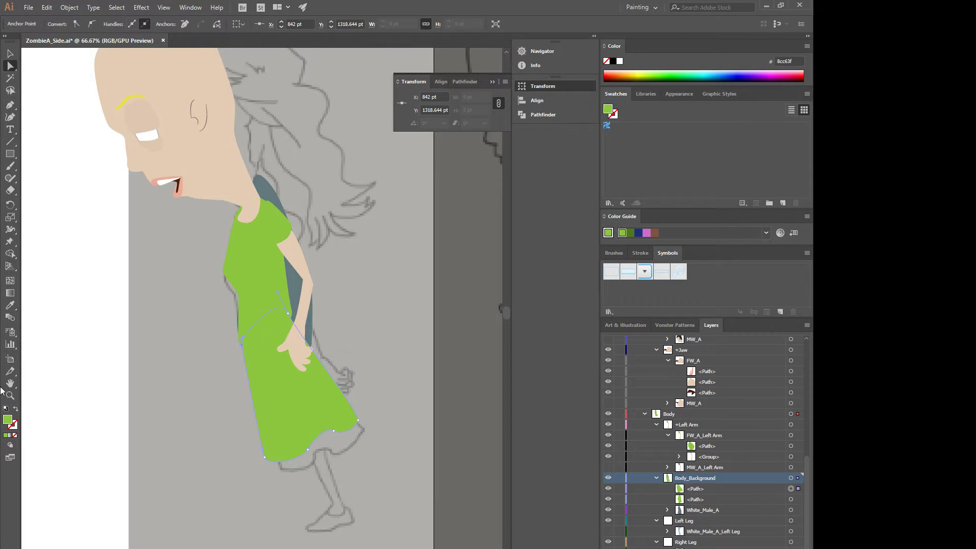
double_click(9, 422)
click(356, 303)
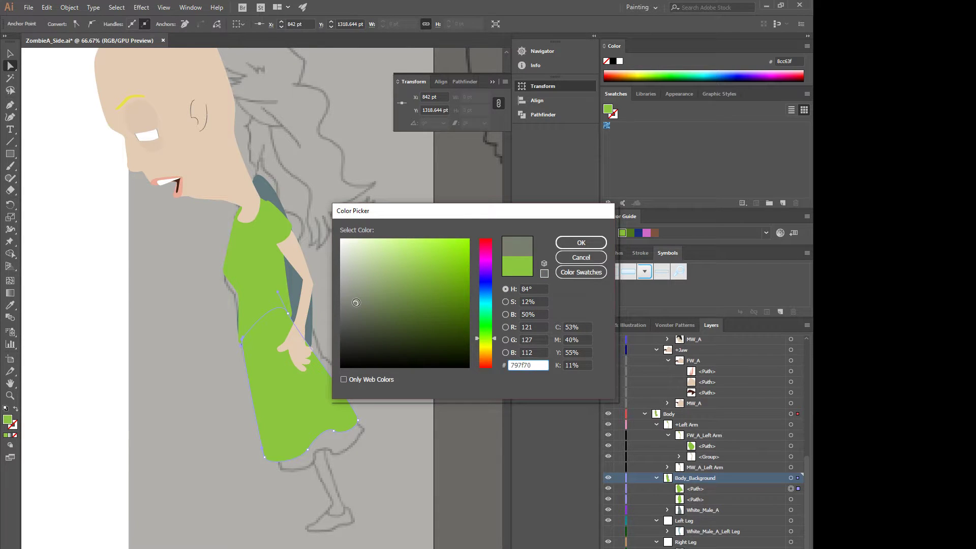
click(365, 299)
drag(365, 299, 364, 299)
click(580, 257)
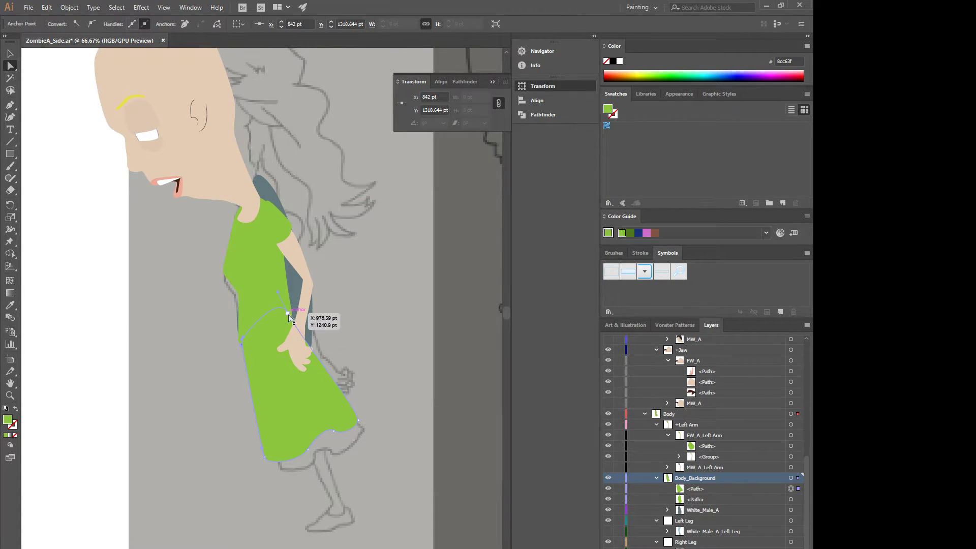
- Align the skirt's back waist anchor with the bodice's lower back corner and its front waist anchor with the bodice's front edge
drag(290, 318, 294, 316)
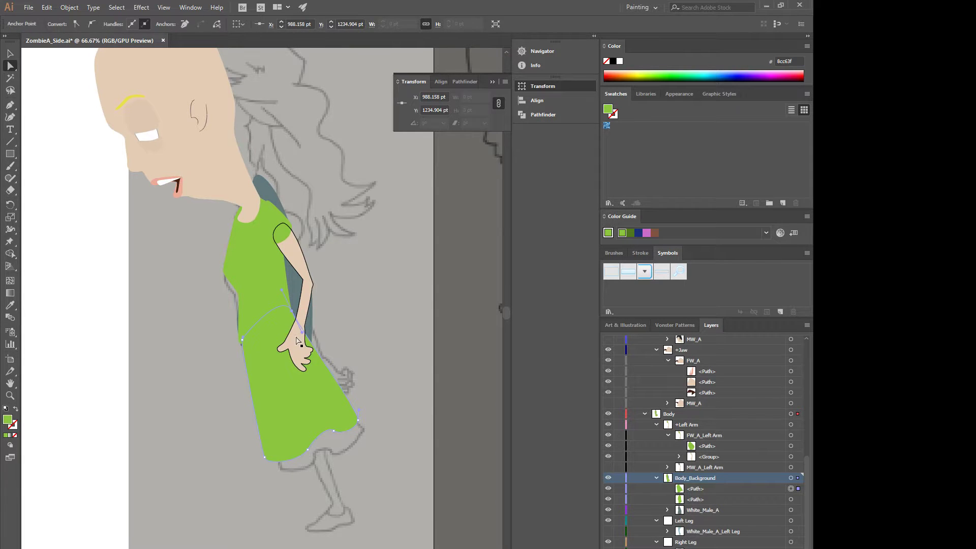
scroll(240, 339, up, 3)
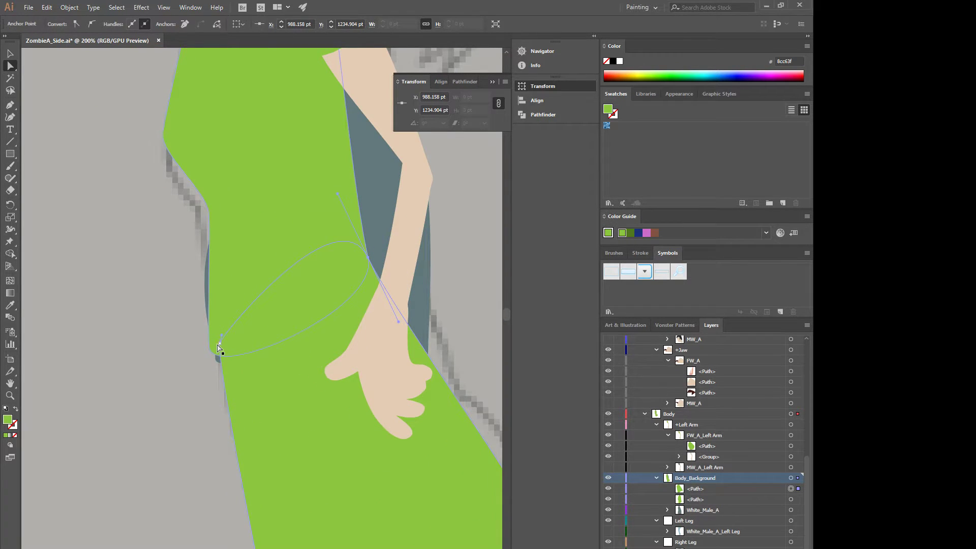
mouse_move(220, 346)
mouse_down()
mouse_move(211, 350)
mouse_move(218, 360)
mouse_up()
scroll(204, 361, up, 1)
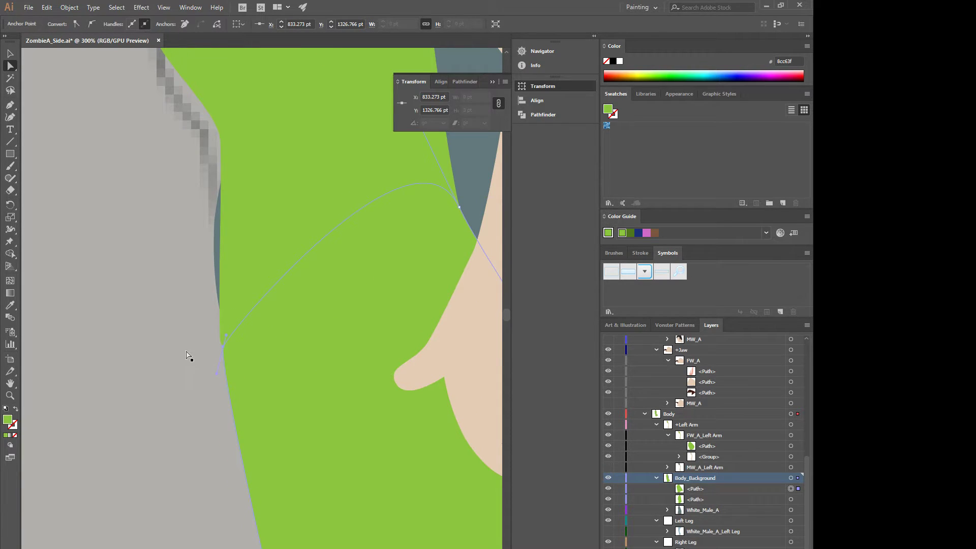
click(195, 354)
scroll(191, 353, down, 5)
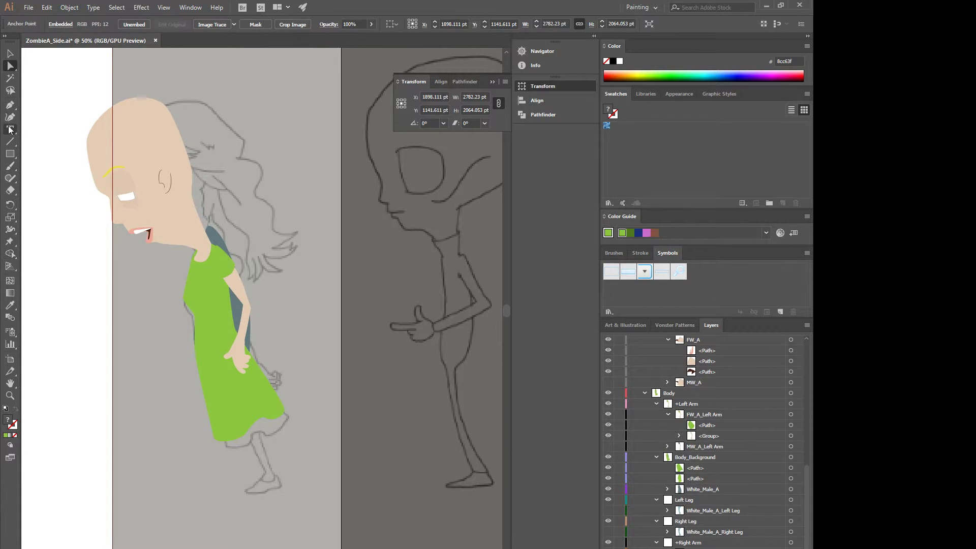
- Draw the left leg as a closed Pen tool shape running from the hip under the hand down to the sketched foot
click(10, 105)
scroll(241, 399, up, 1)
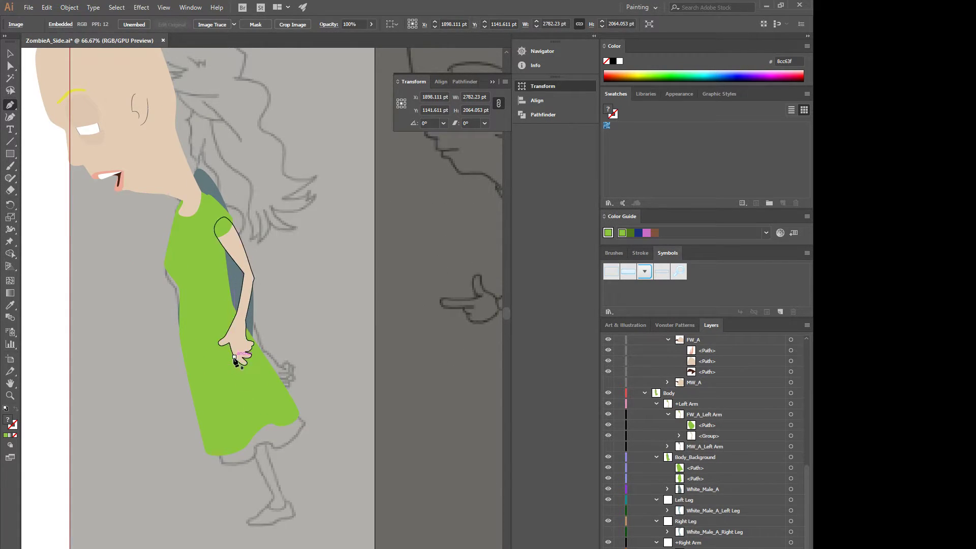
drag(222, 324, 227, 331)
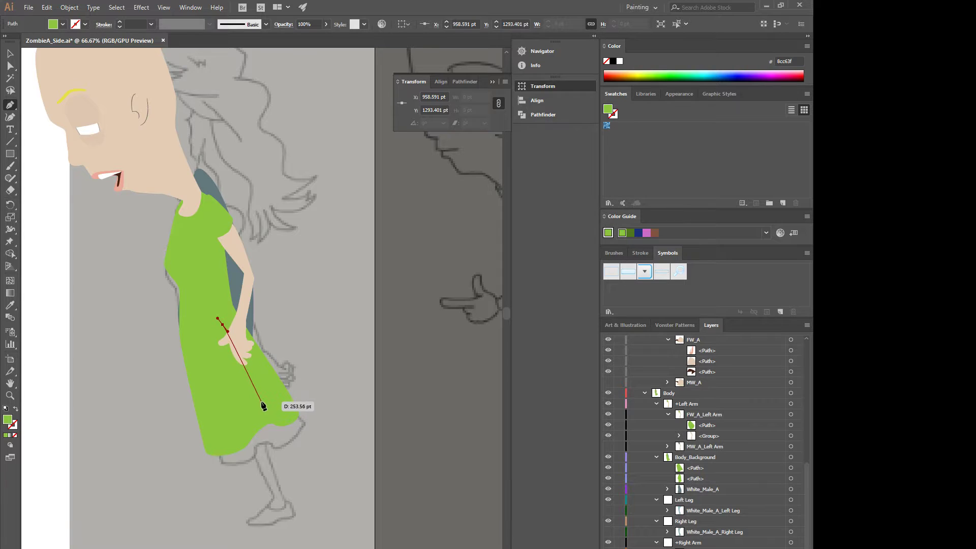
drag(258, 403, 262, 412)
key(ctrl+z)
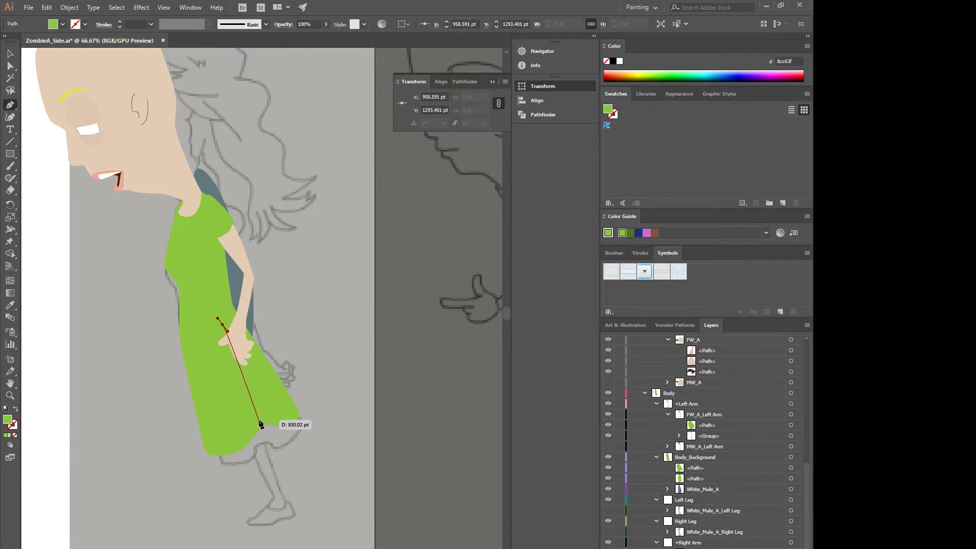
click(254, 422)
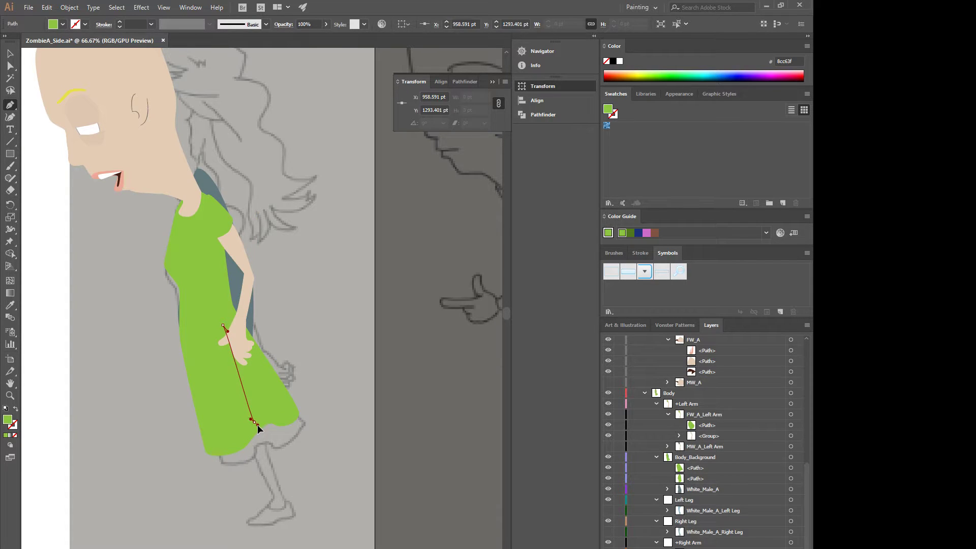
click(285, 501)
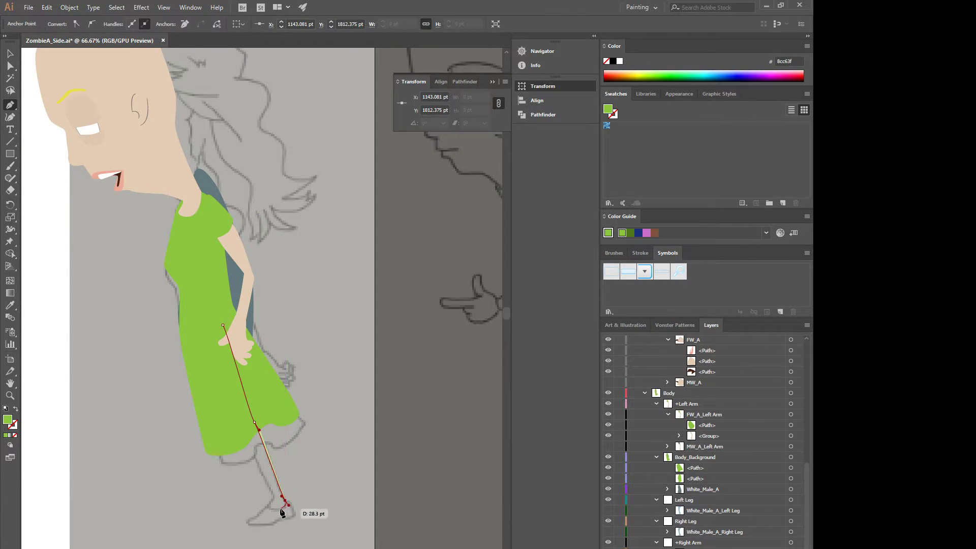
click(279, 508)
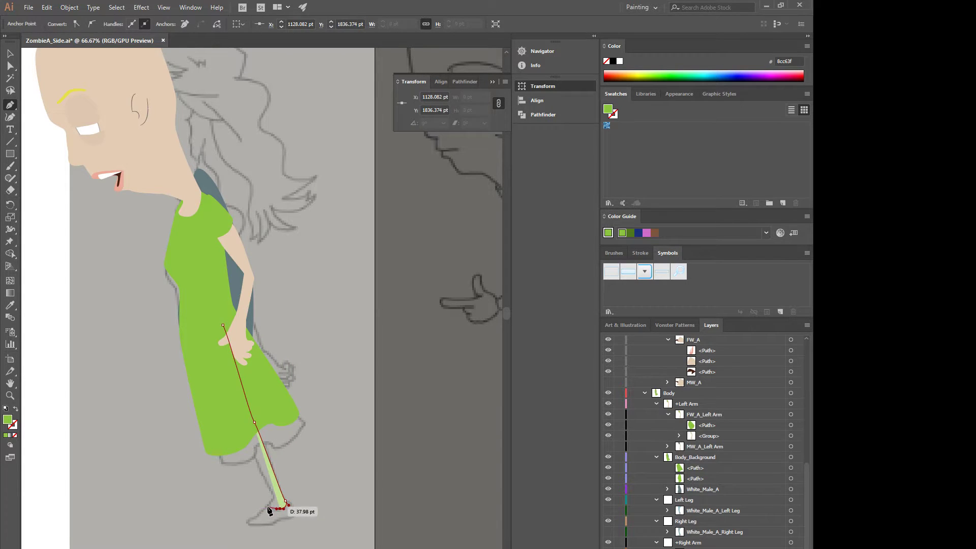
drag(267, 506, 229, 326)
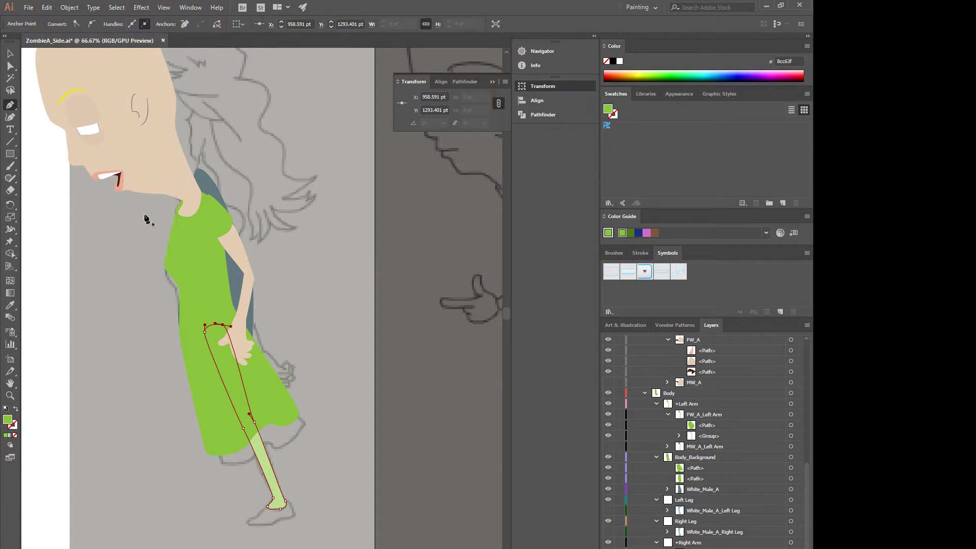
- Fill the leg shape with the arm's skin tone using the Eyedropper
click(11, 53)
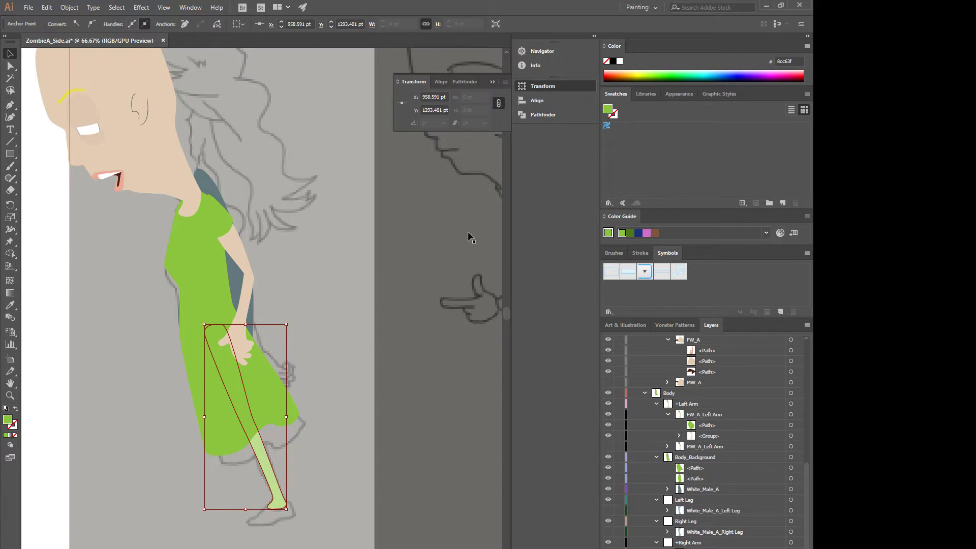
click(10, 305)
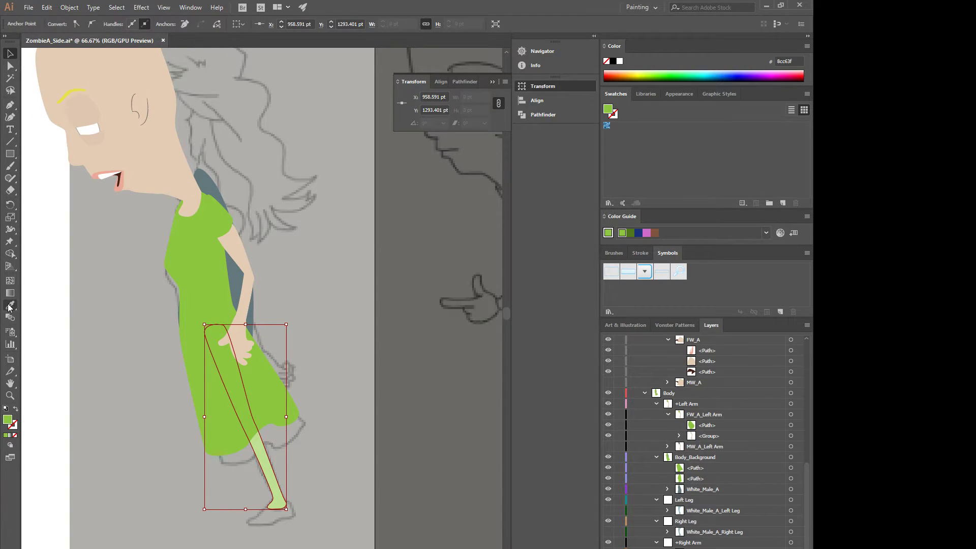
click(241, 255)
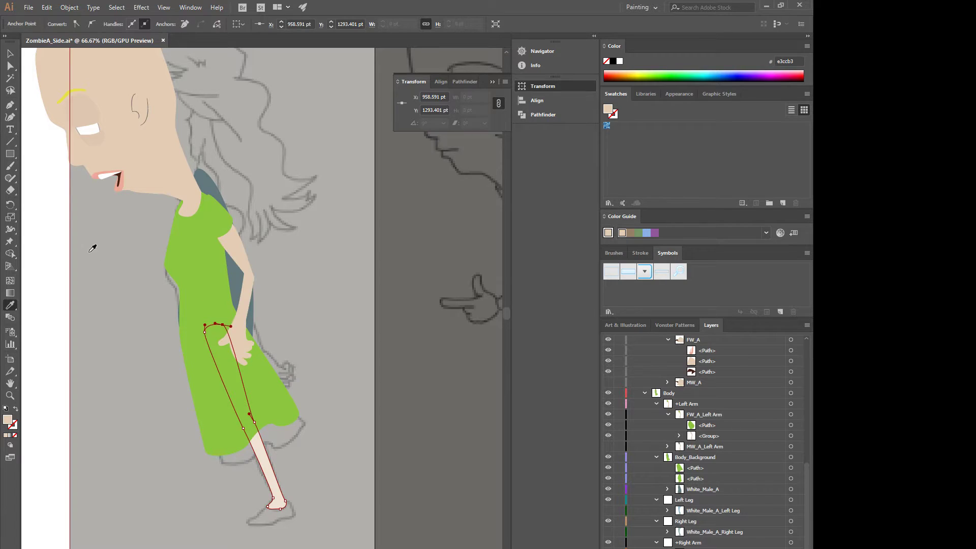
click(11, 54)
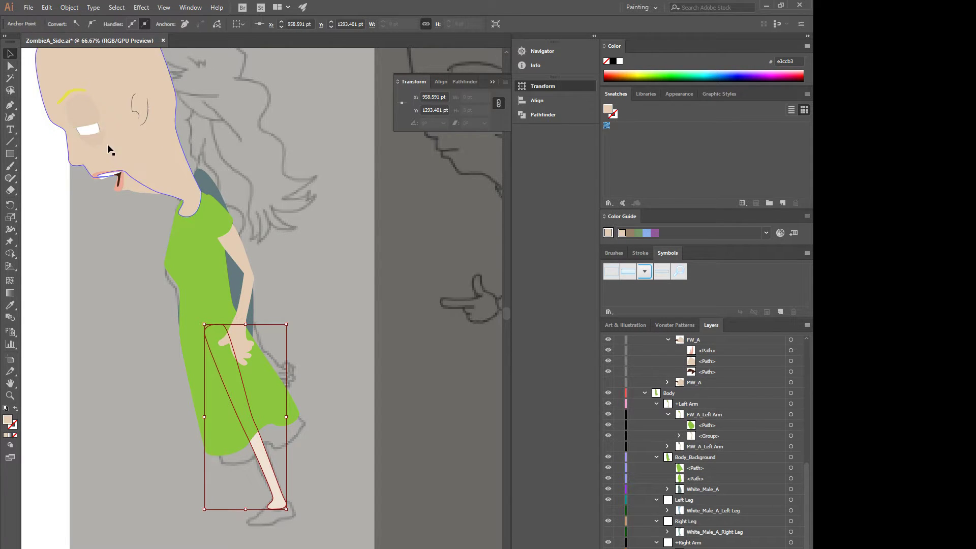
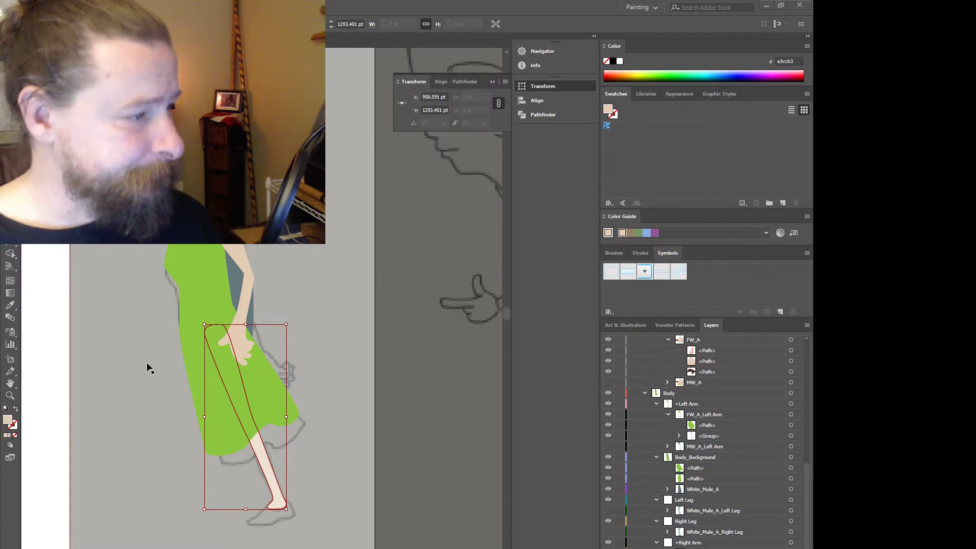
- Begin a separate shoe outline with the Pen tool, tracing the sketch from the front of the ankle down the instep to the toe
scroll(148, 366, down, 3)
scroll(246, 455, up, 3)
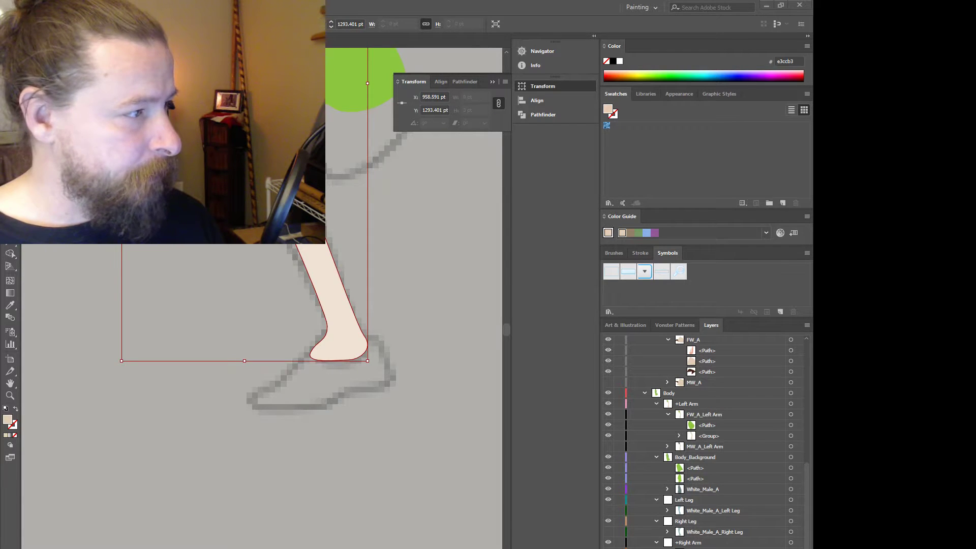
key(p)
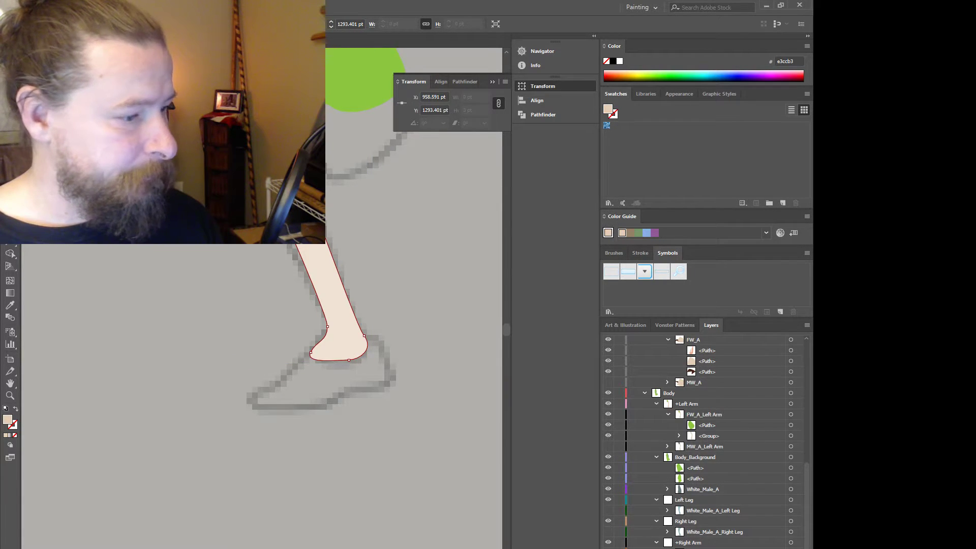
click(313, 348)
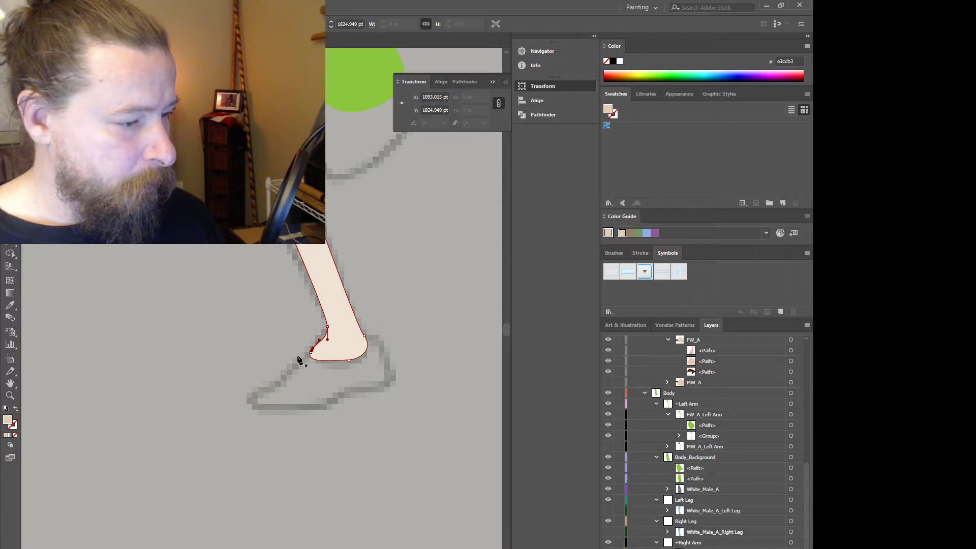
key(ctrl+z)
drag(310, 345, 303, 352)
click(275, 385)
click(264, 387)
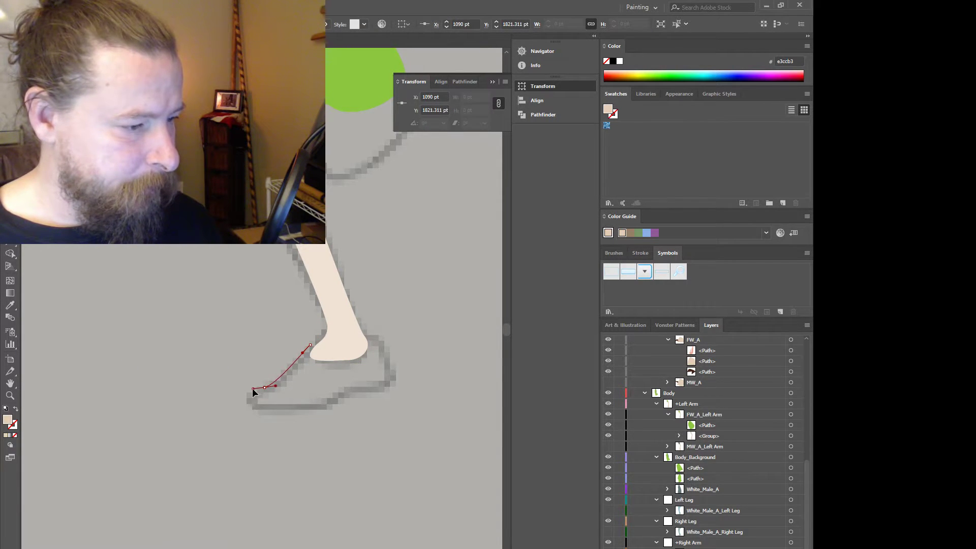
click(253, 388)
- Continue the shoe outline around the toe, along the sole and up the heel, and close it at the front of the ankle
drag(229, 399, 248, 406)
drag(325, 407, 397, 371)
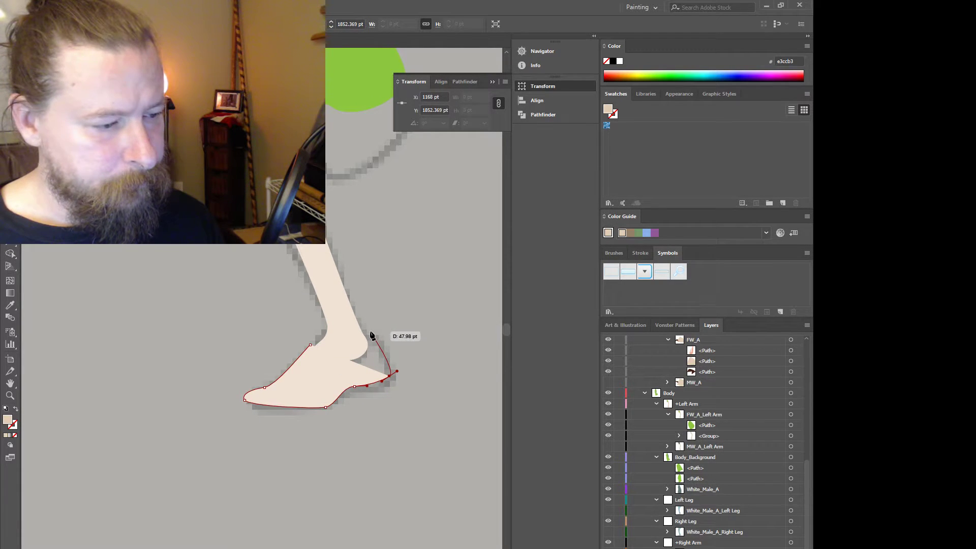
drag(365, 332, 359, 330)
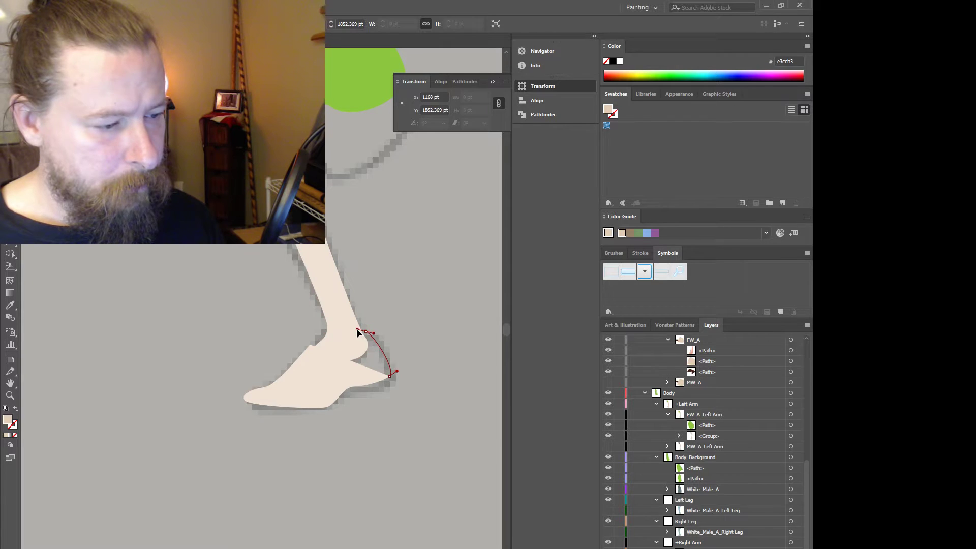
mouse_move(310, 344)
mouse_down()
mouse_move(319, 349)
mouse_move(300, 349)
mouse_up()
key(v)
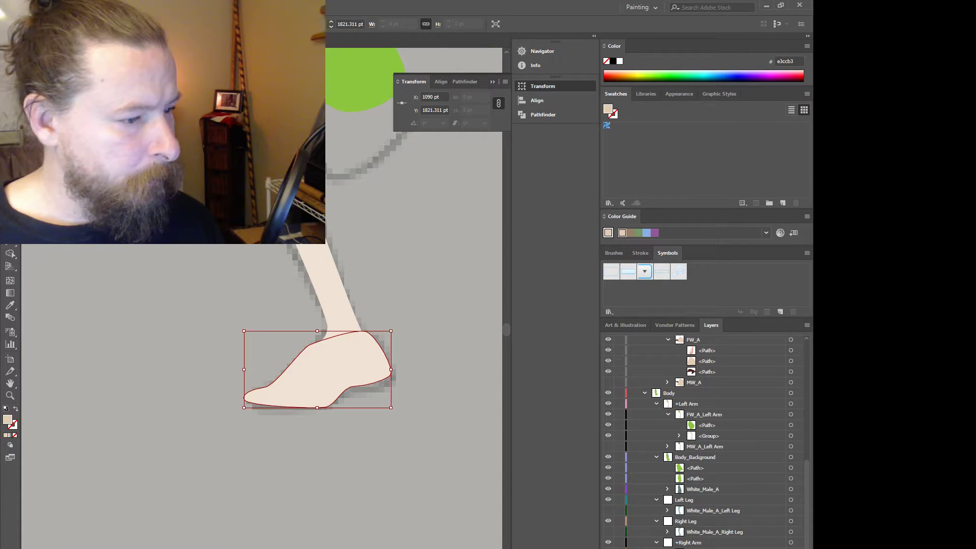
- Set the shoe's fill to the off-white colour eae6e4
double_click(7, 419)
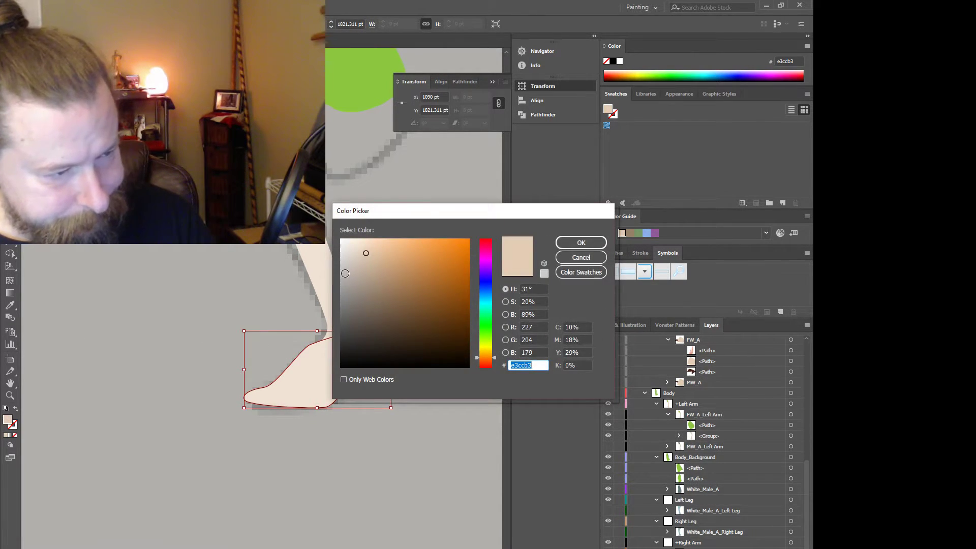
drag(345, 273, 347, 256)
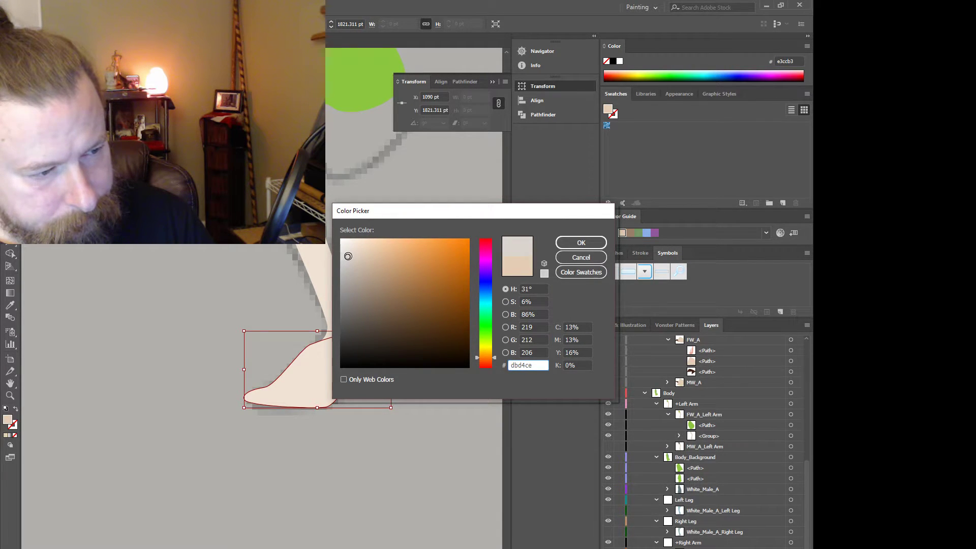
drag(347, 256, 344, 249)
click(579, 245)
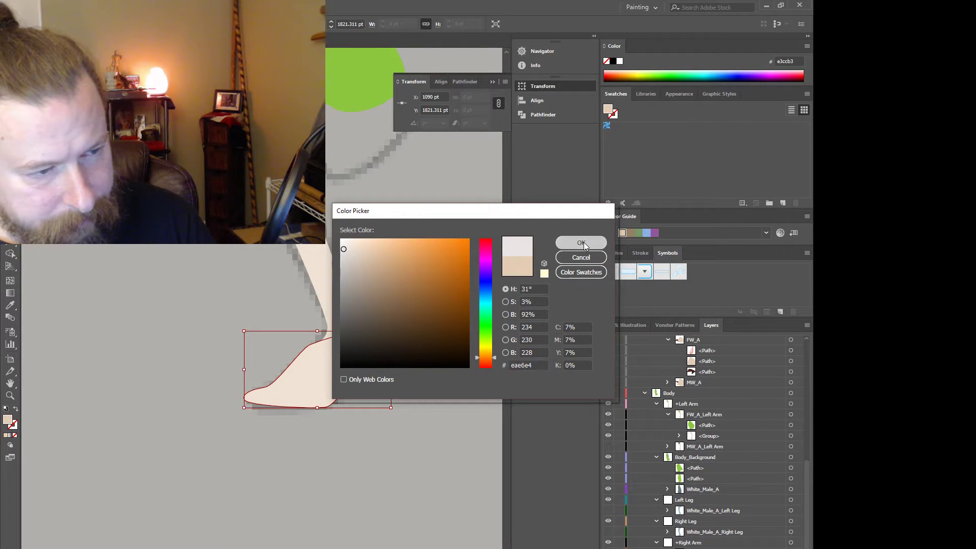
- Move the shoe and leg paths into the Left Leg layer, with the leg stacked above the shoe
scroll(404, 383, down, 2)
scroll(714, 545, down, 2)
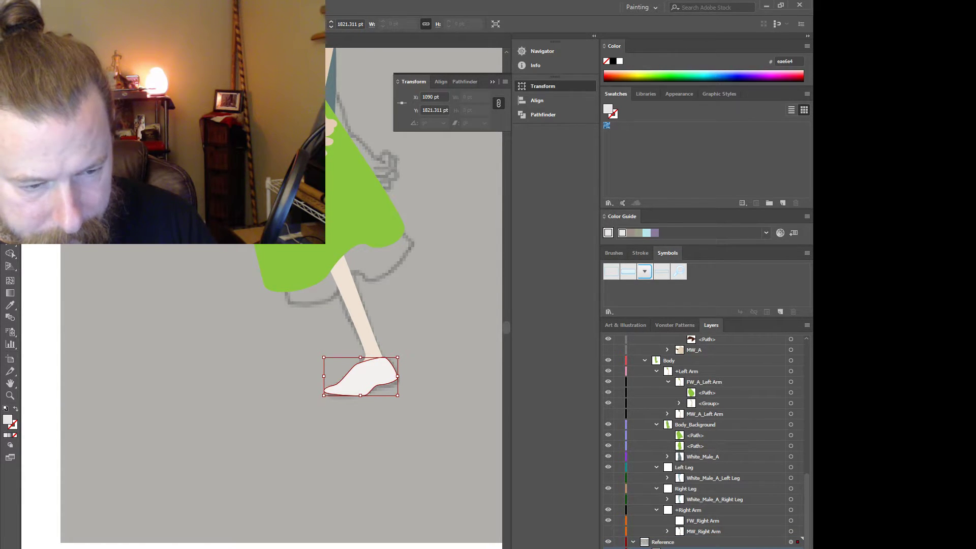
drag(710, 547, 712, 478)
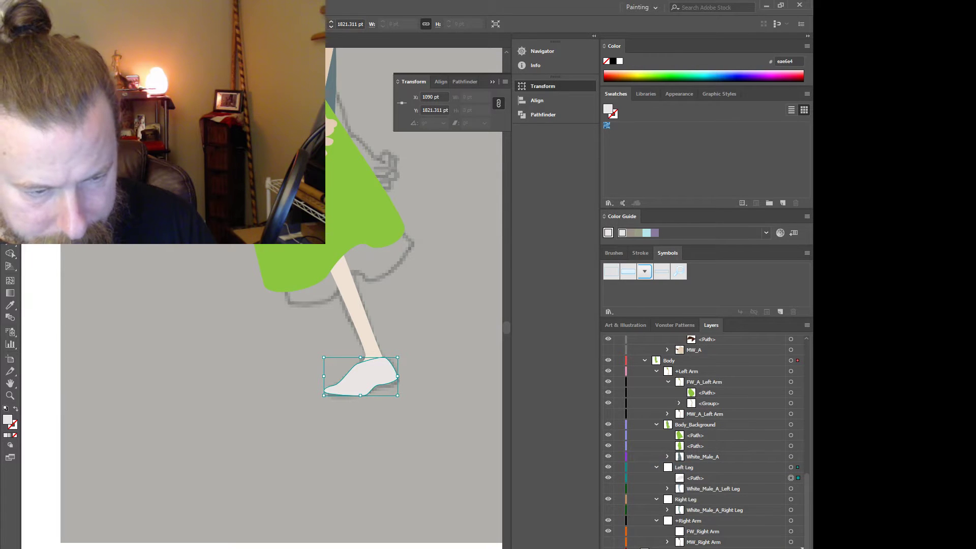
drag(702, 547, 705, 476)
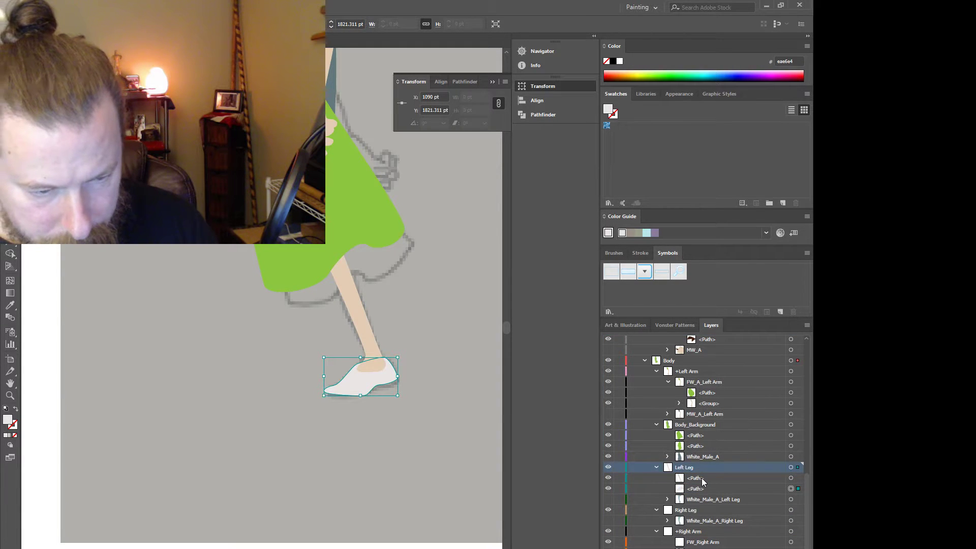
- Collect the leg and shoe paths in a new sublayer and name it FW_Left Leg
click(701, 478)
shift+click(699, 487)
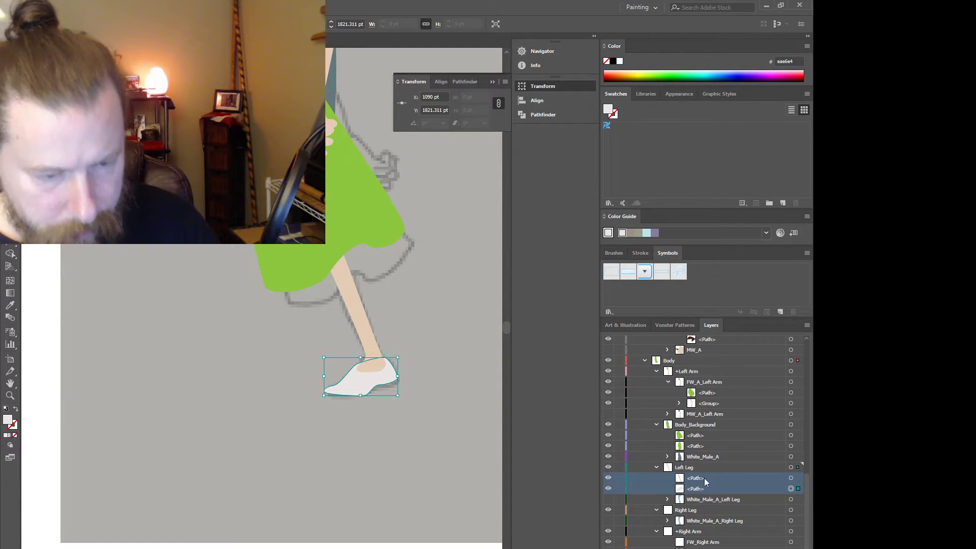
click(811, 325)
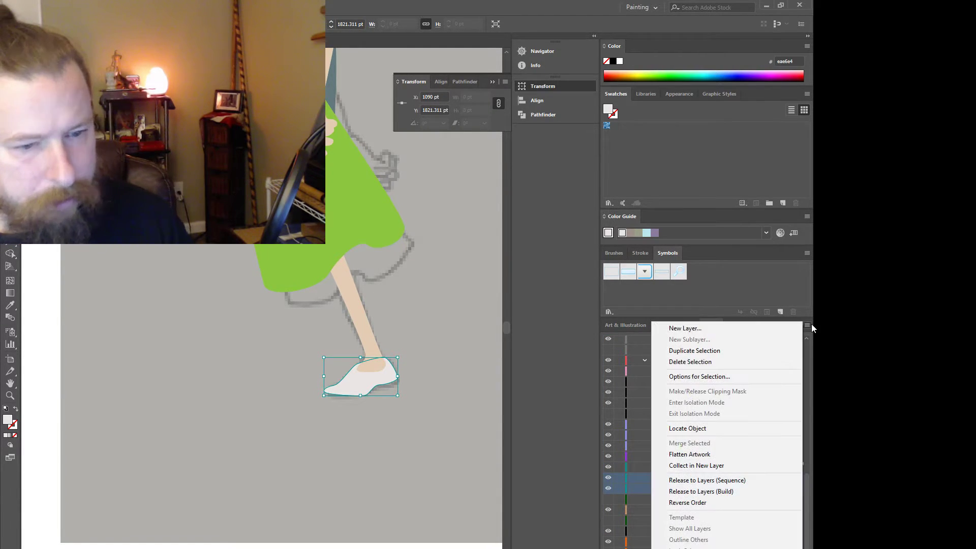
click(713, 467)
double_click(698, 486)
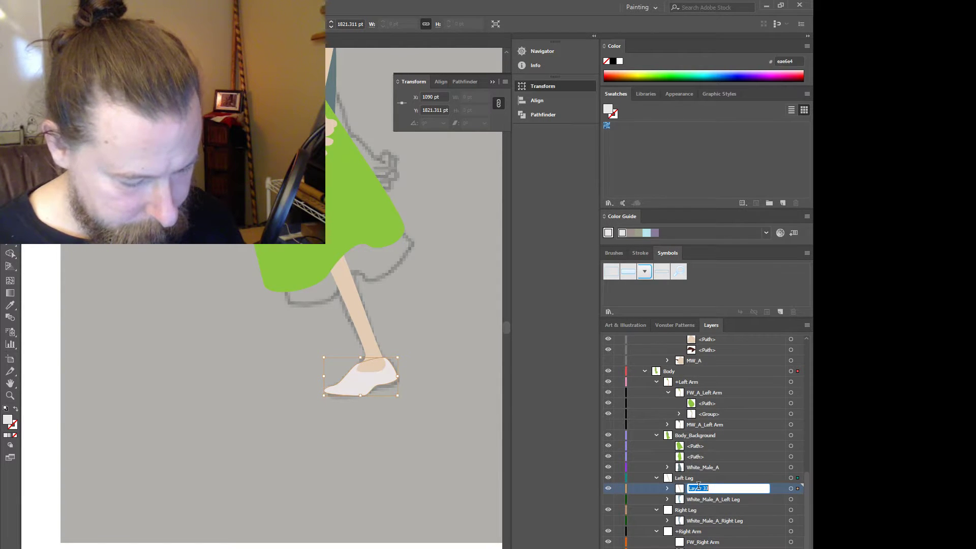
text(FW_)
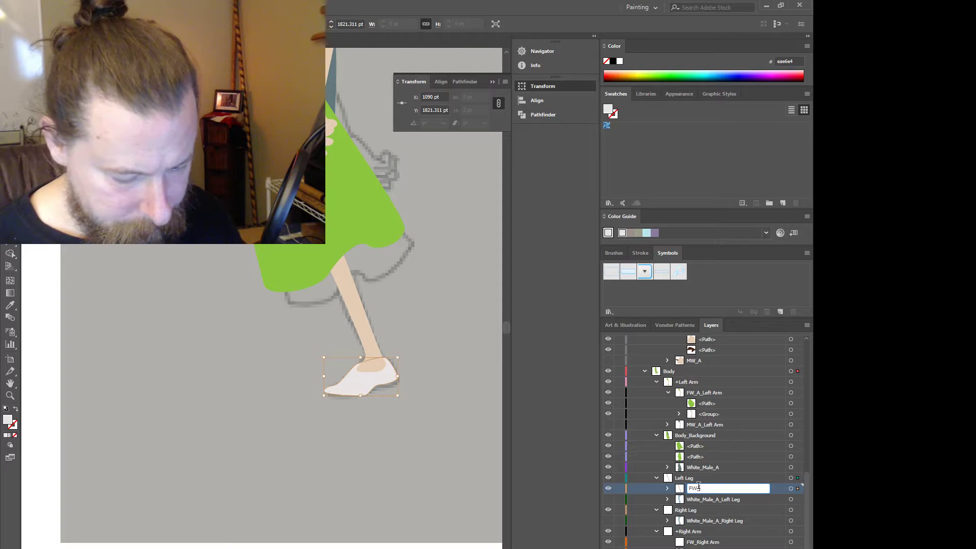
text(Left Leg)
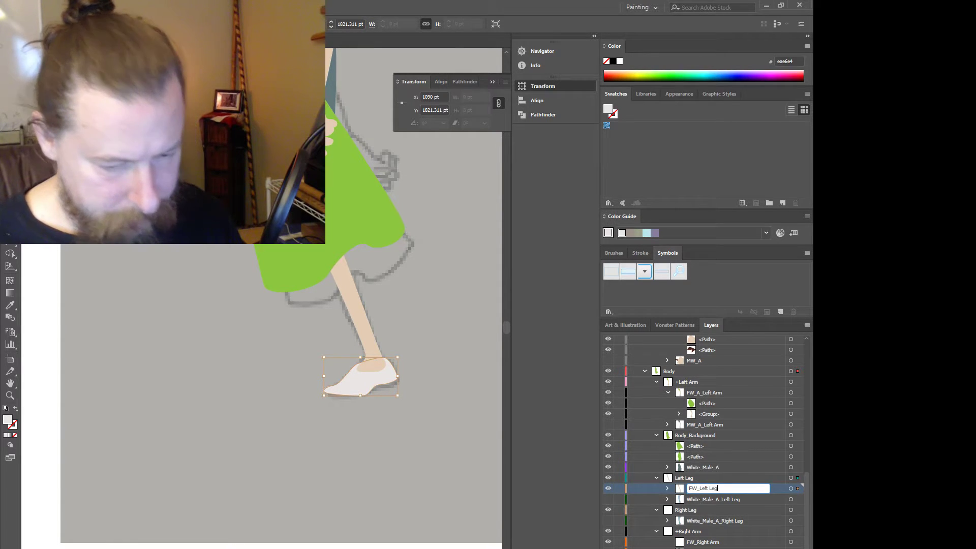
key(Return)
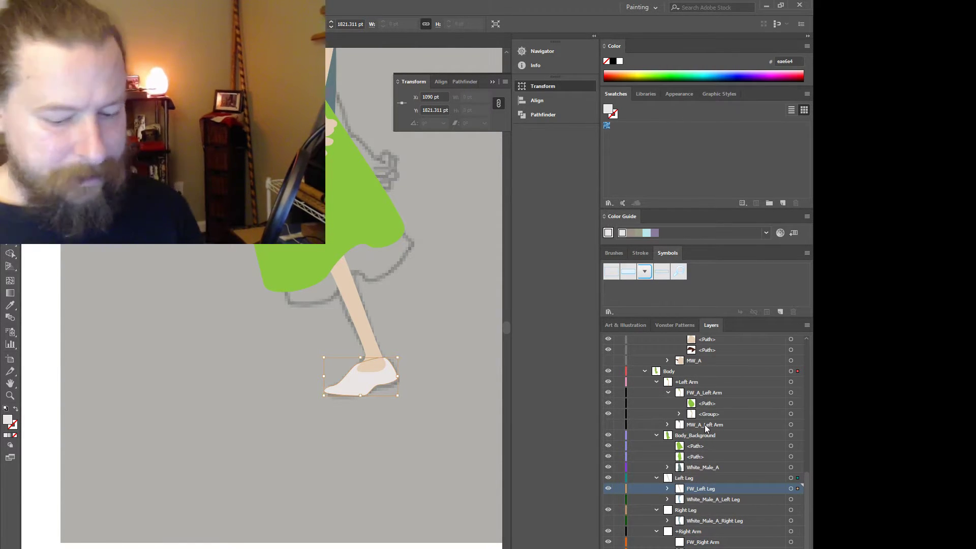
- Move the shoe's front opening anchor up to the front of the ankle and adjust the heel anchor's handle to reshape the top edge
scroll(372, 387, up, 4)
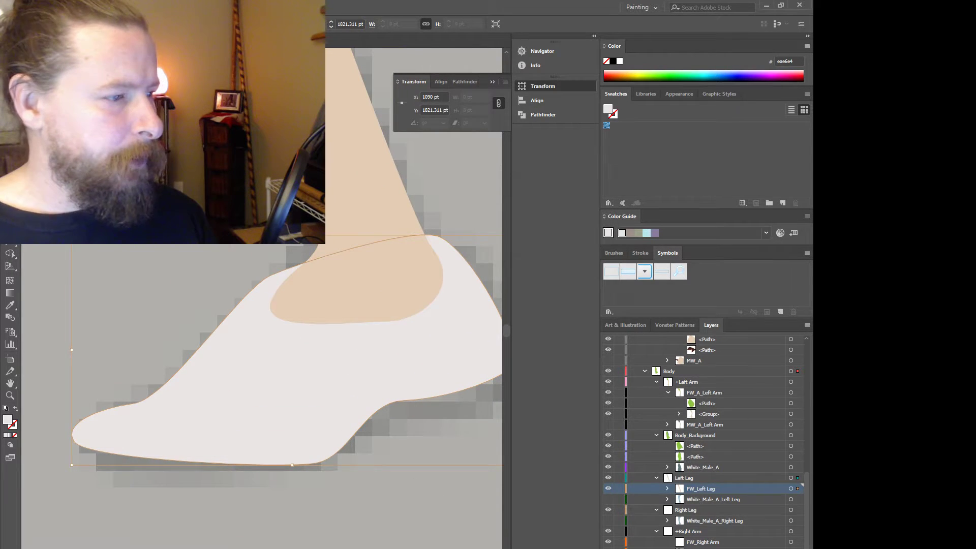
key(a)
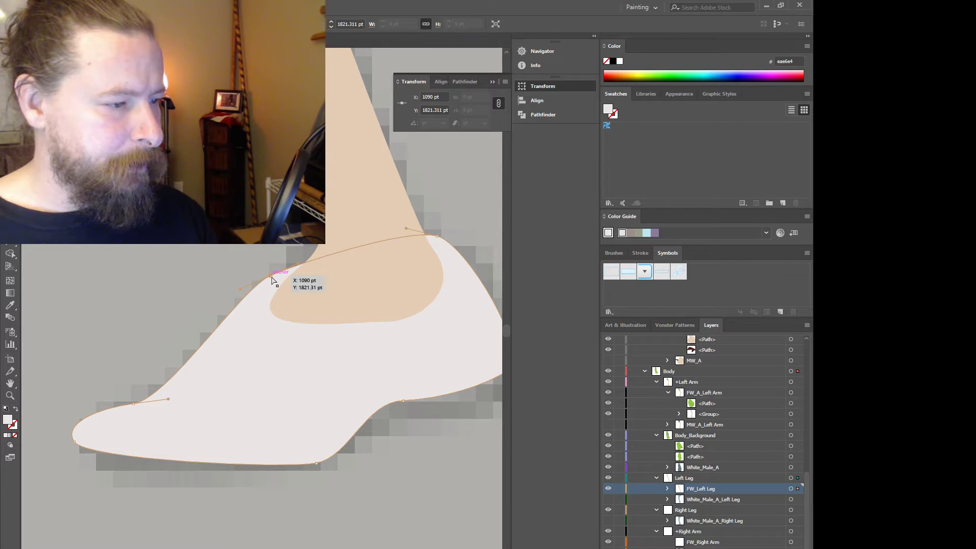
drag(272, 280, 311, 258)
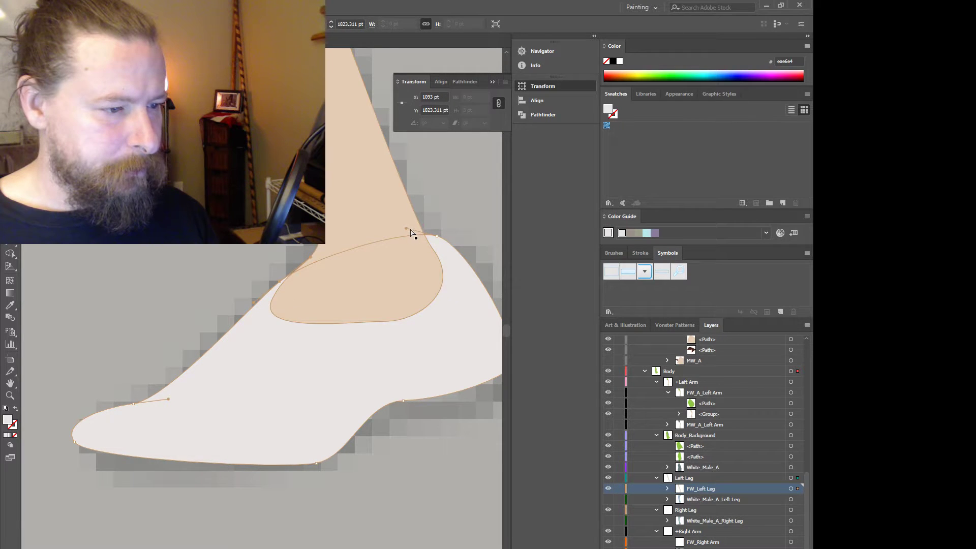
drag(405, 227, 394, 227)
scroll(447, 337, down, 2)
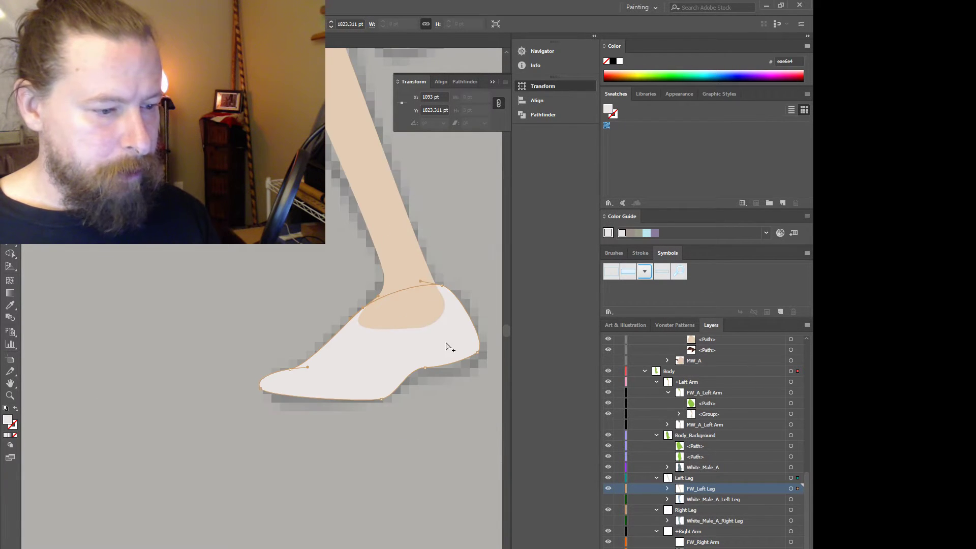
- Move the anchor at the arch of the shoe's sole down and forward to flatten the gap before the heel
click(426, 369)
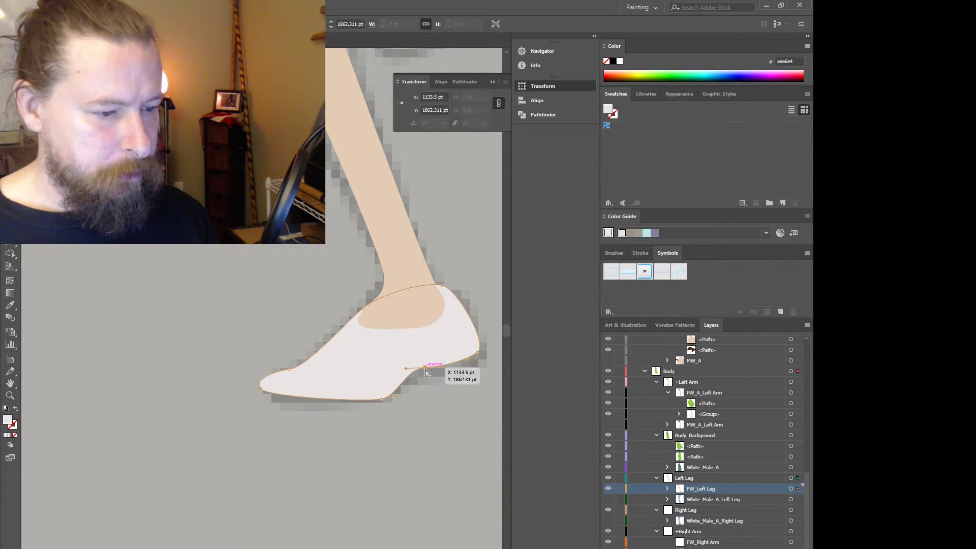
drag(426, 369, 409, 379)
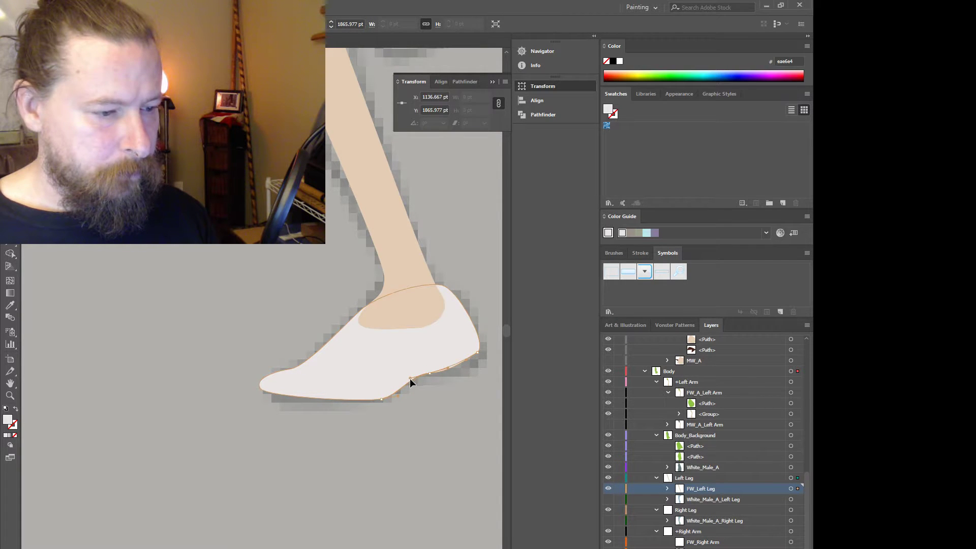
scroll(409, 418, down, 2)
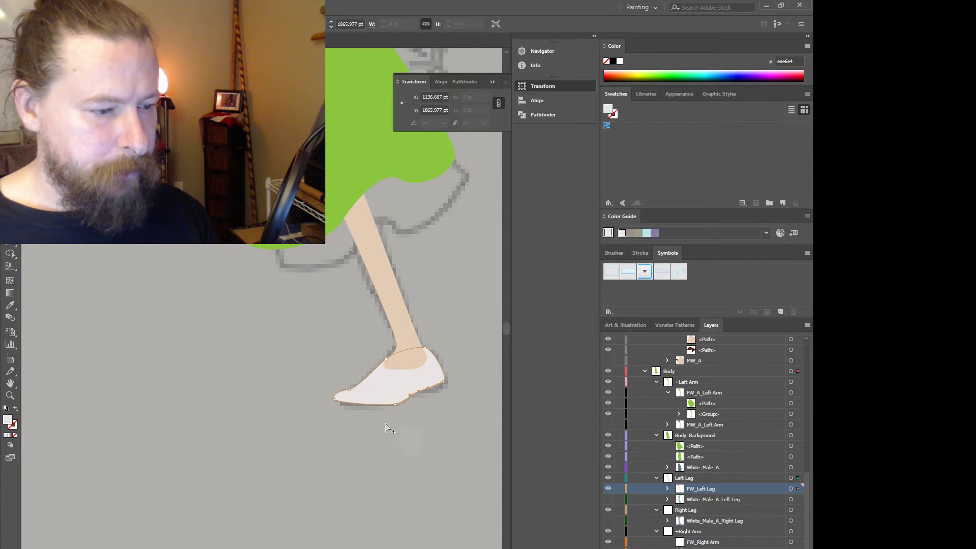
scroll(357, 431, down, 2)
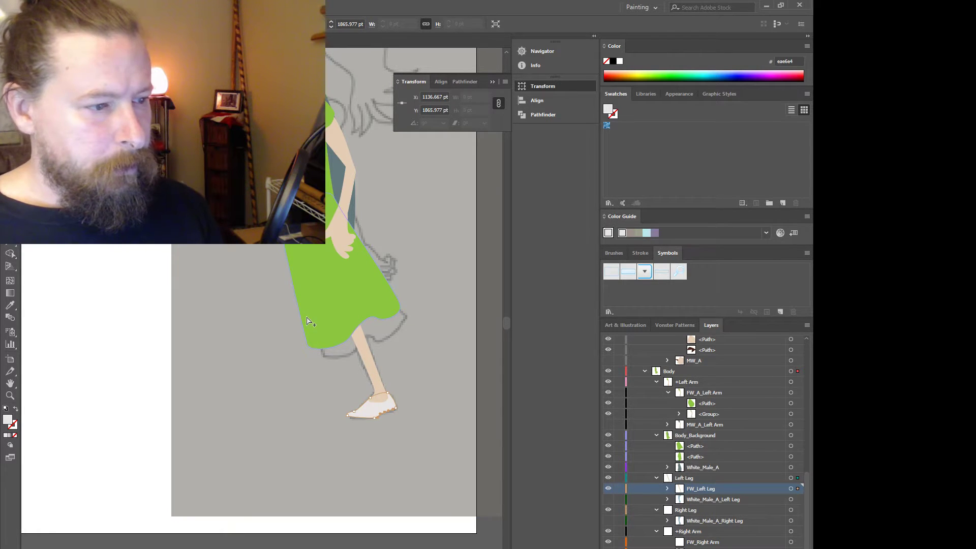
scroll(294, 311, up, 3)
scroll(293, 311, down, 3)
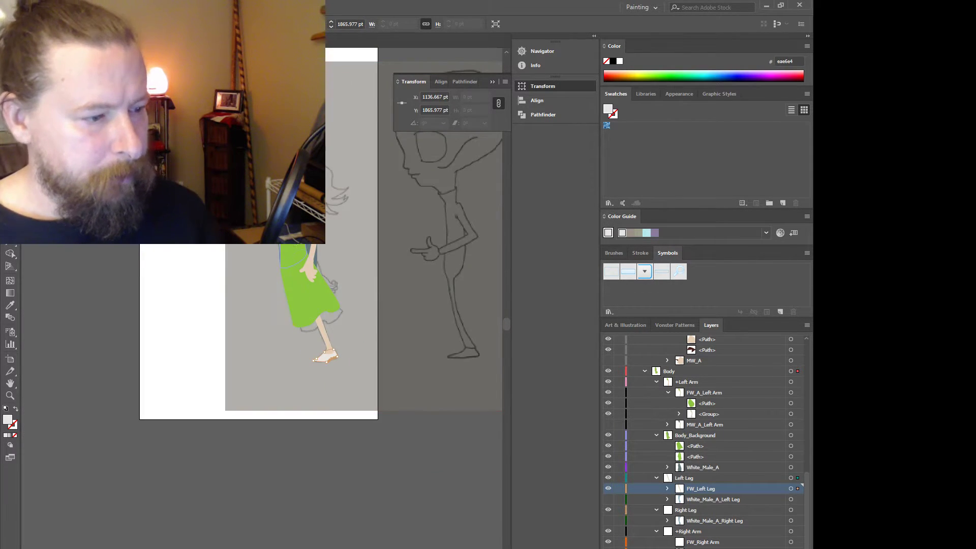
scroll(294, 311, up, 3)
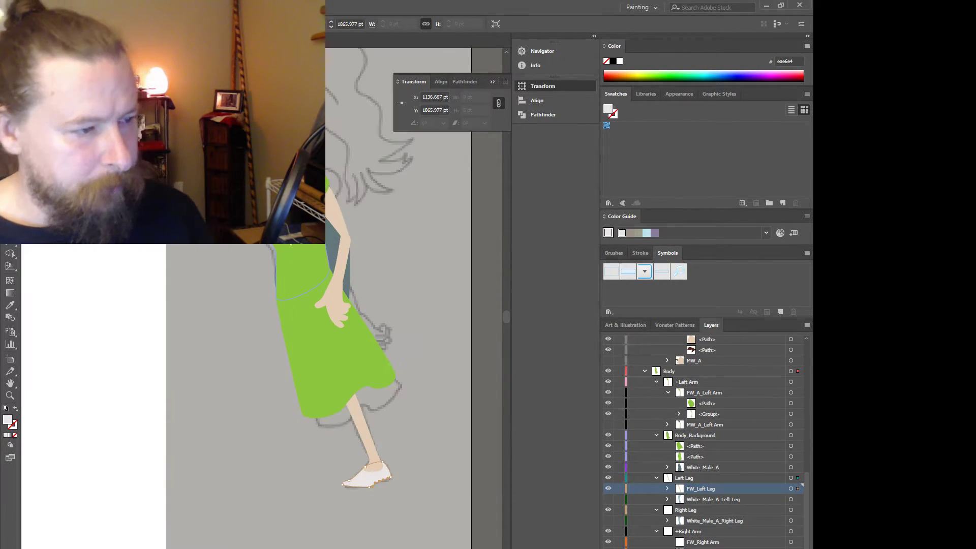
- Collect the two dress paths of Body_Background in a new sublayer and name it FW_Body
click(706, 456)
shift+click(706, 447)
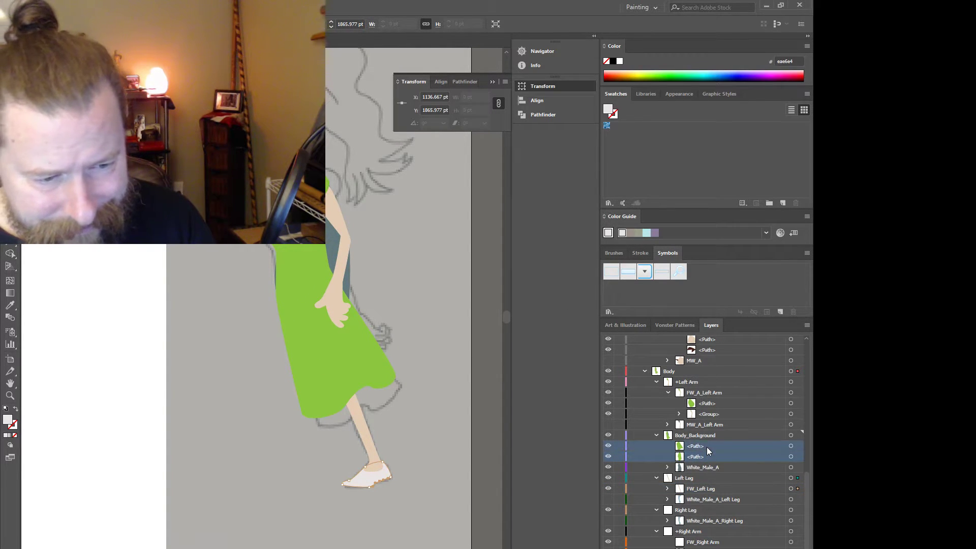
click(807, 325)
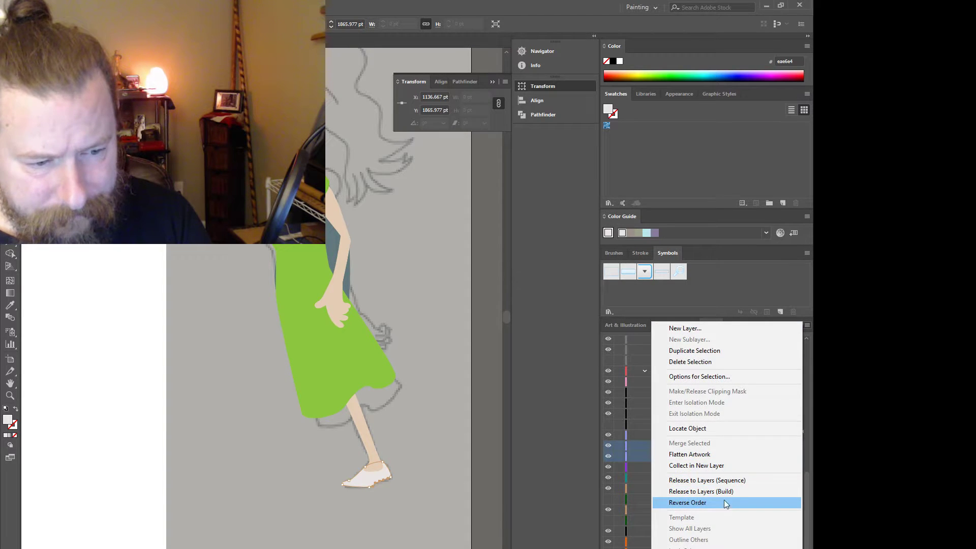
click(726, 466)
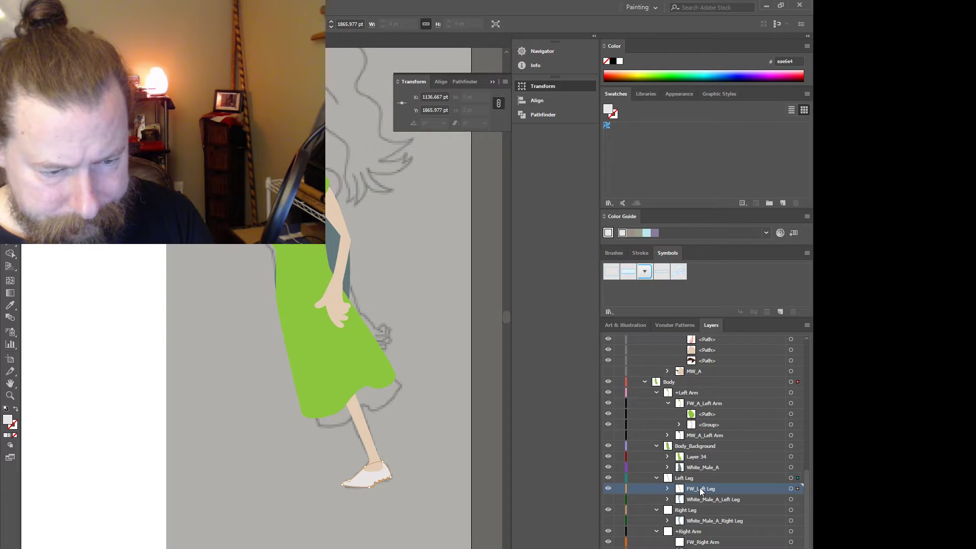
double_click(698, 456)
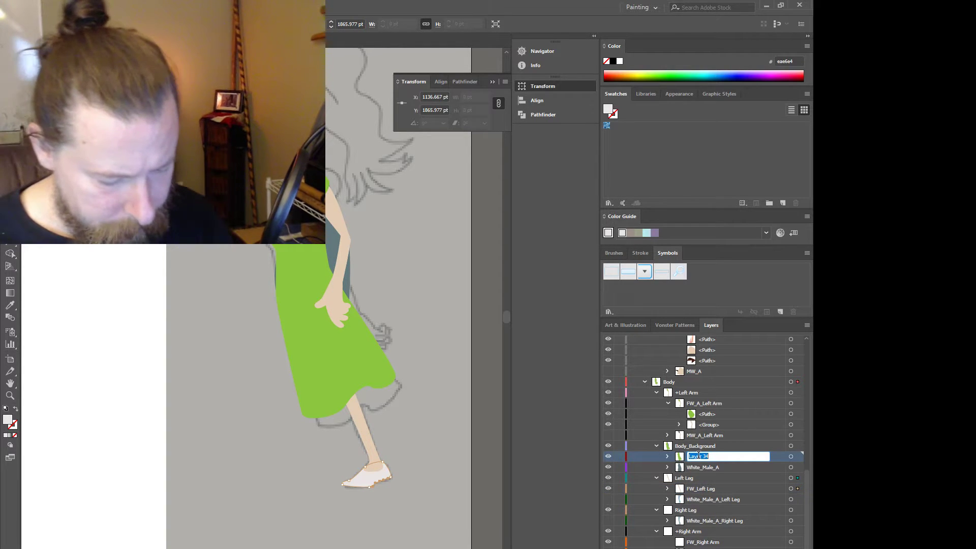
text(FW)
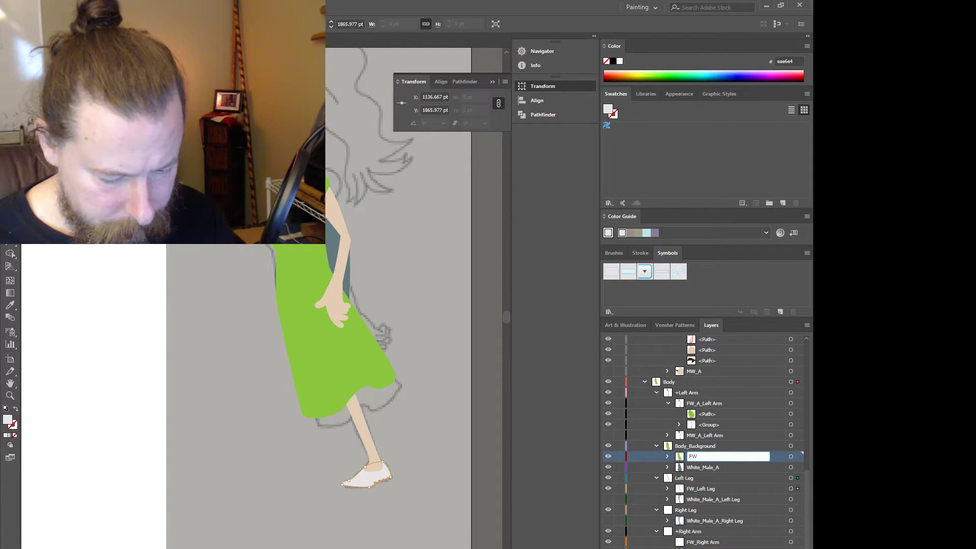
text(_Body)
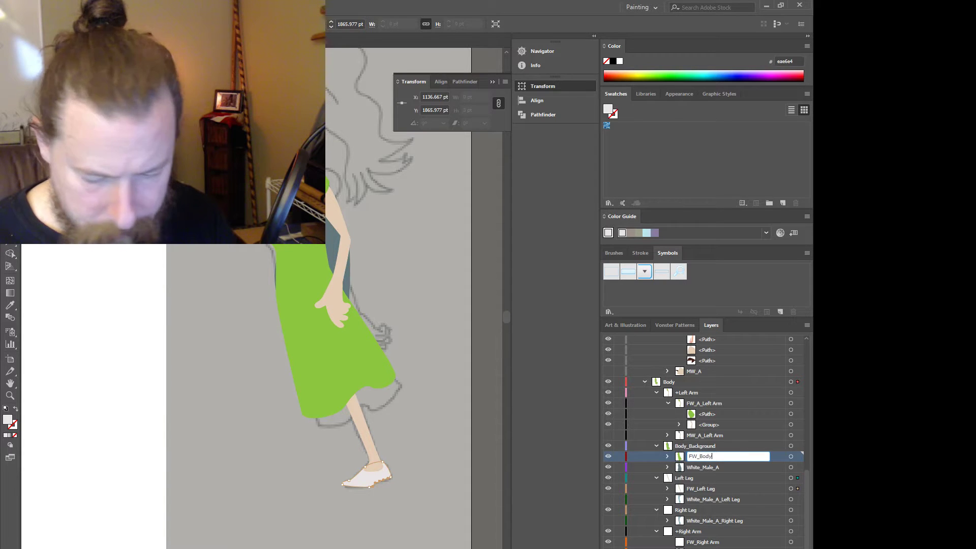
key(Return)
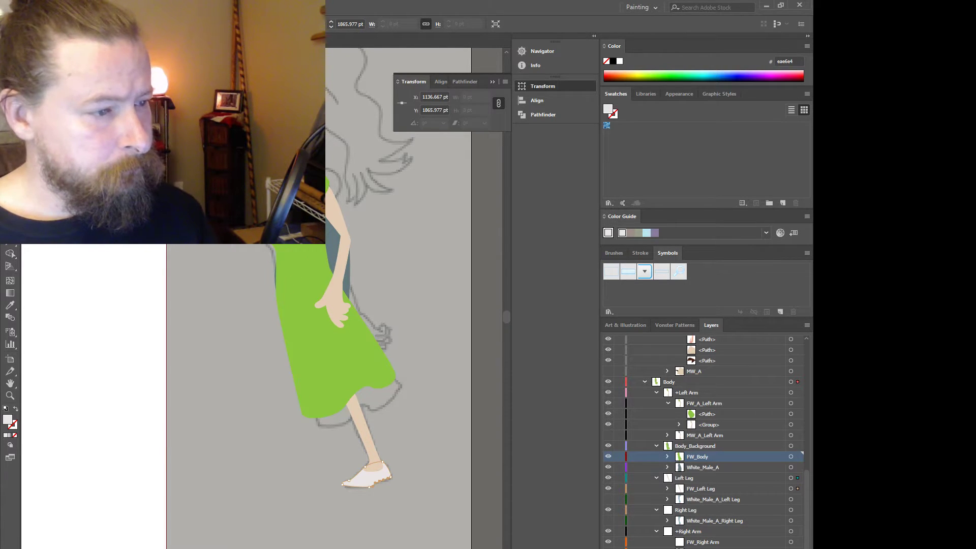
- Adjust the upper shoulder curve of the green sleeve on the left arm, then deselect it
scroll(254, 223, up, 1)
scroll(328, 208, up, 2)
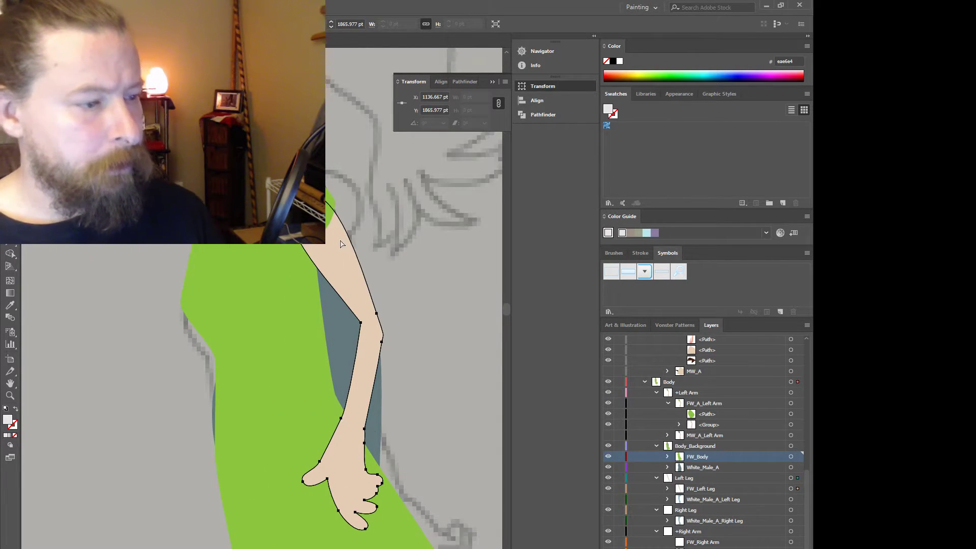
click(326, 214)
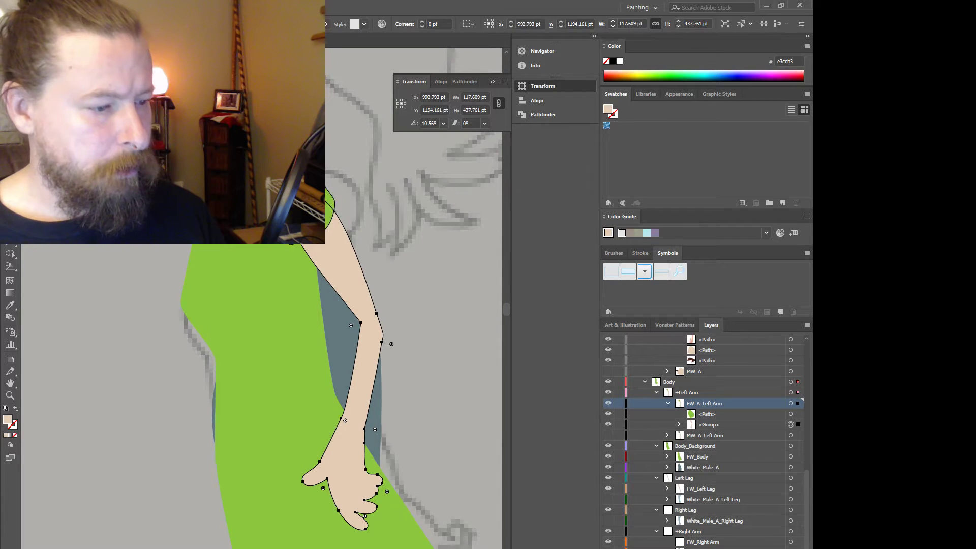
scroll(267, 236, down, 3)
scroll(287, 396, up, 3)
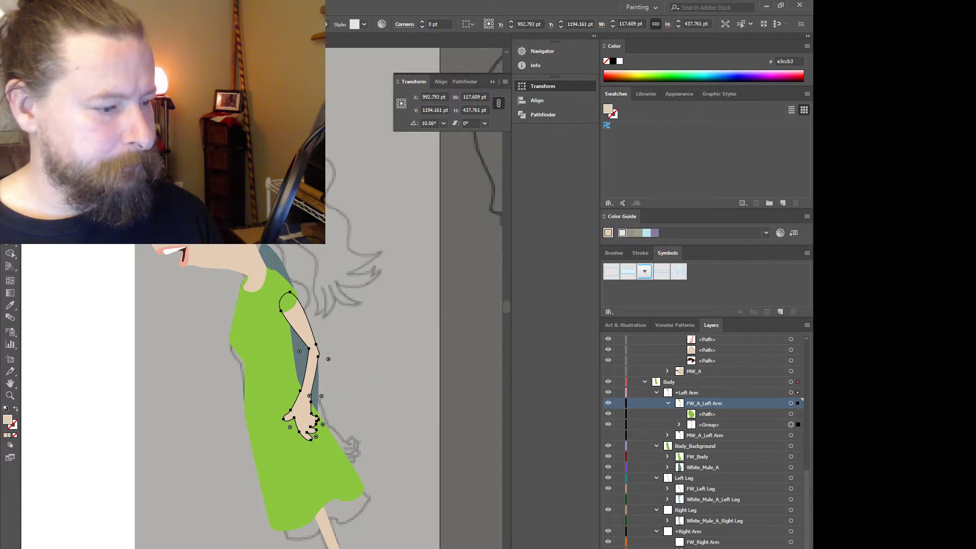
scroll(114, 292, down, 2)
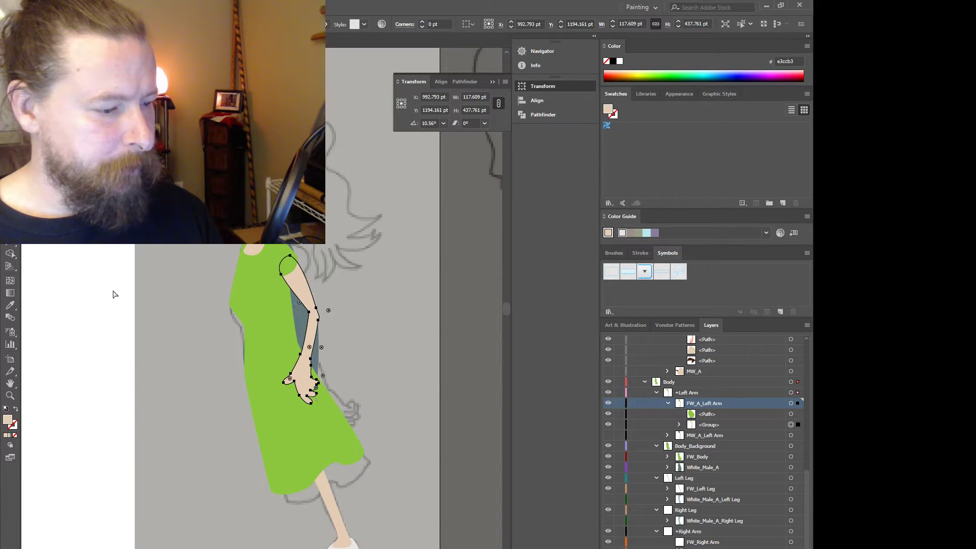
scroll(280, 234, up, 2)
click(280, 234)
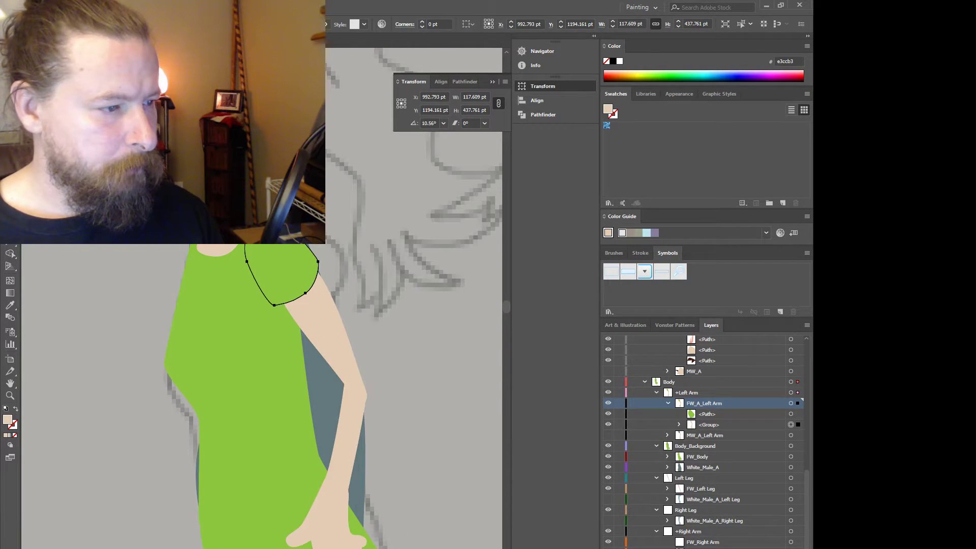
key(a)
click(258, 211)
drag(281, 207, 274, 218)
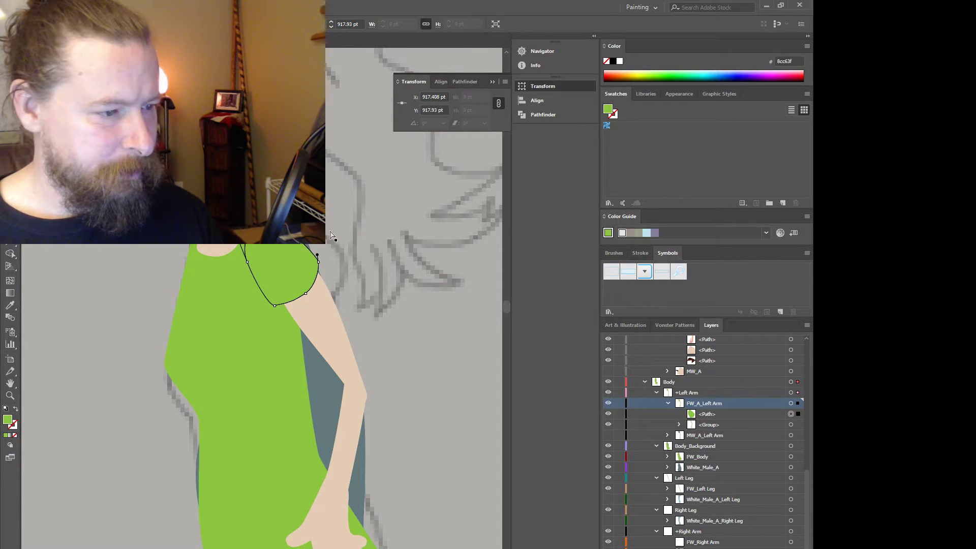
click(395, 336)
scroll(228, 277, down, 2)
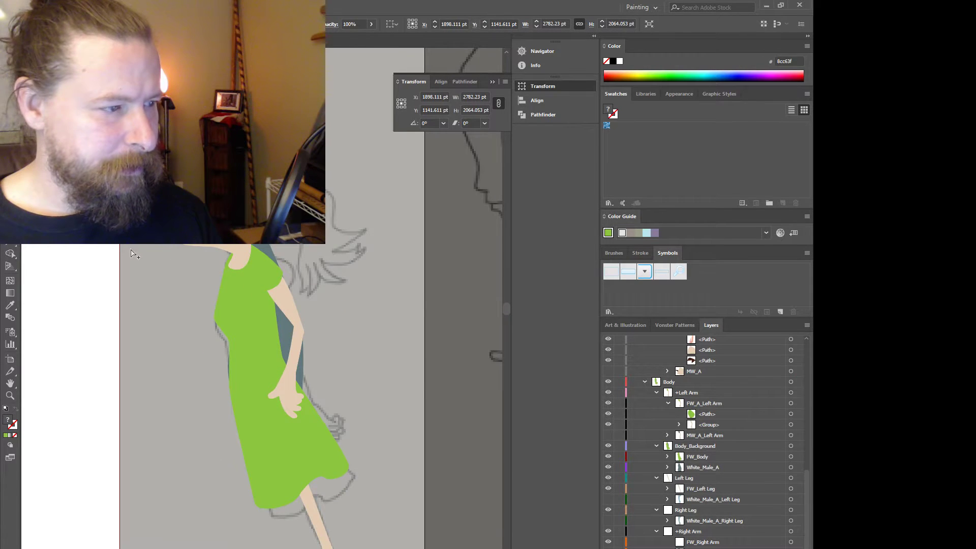
- Collapse the FW_A_Left Arm sublayer and the FW_A sublayers of the jaw and Backgrounds
scroll(228, 277, down, 1)
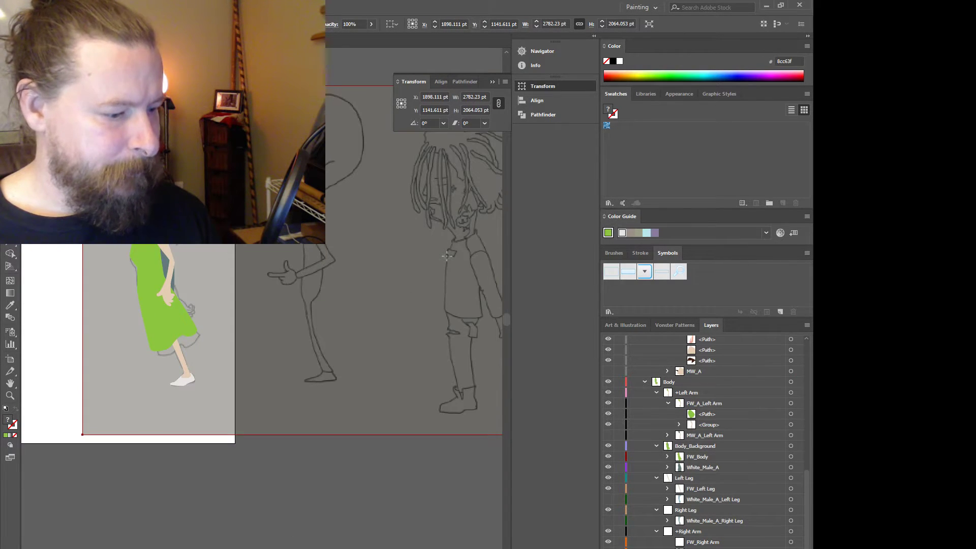
scroll(80, 344, left, 5)
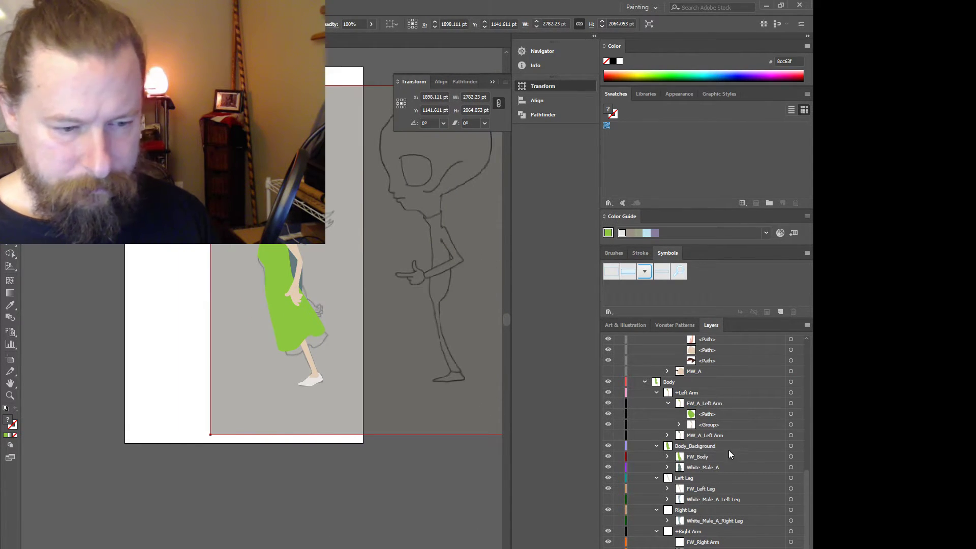
click(712, 413)
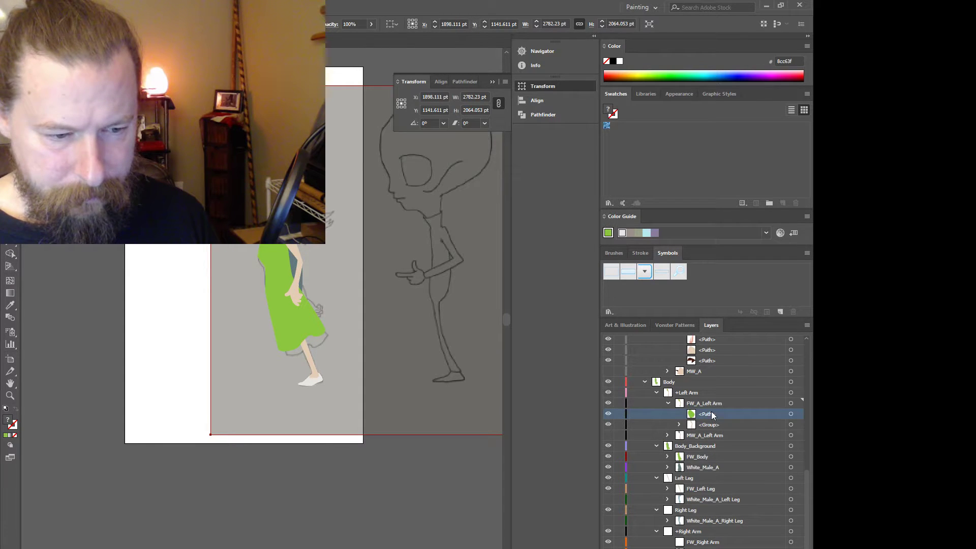
click(667, 403)
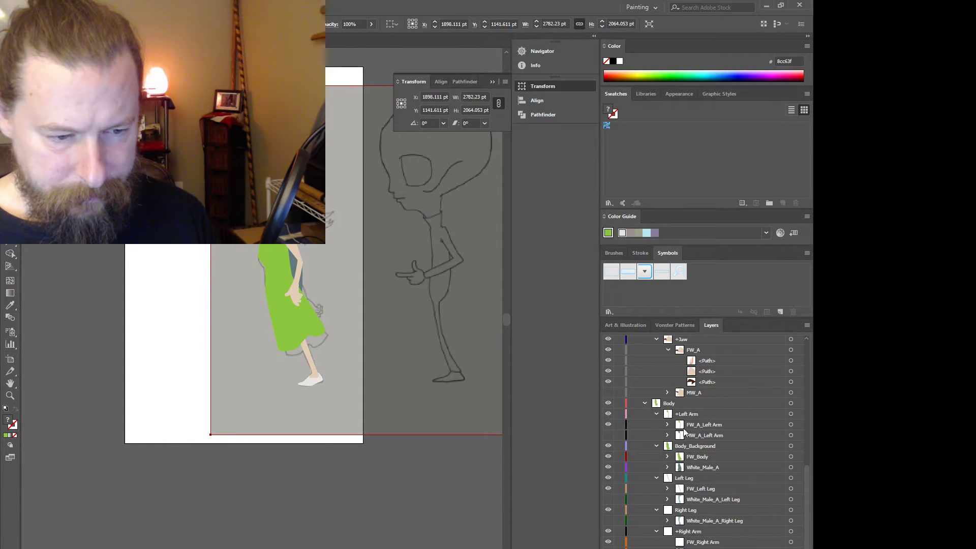
scroll(706, 455, up, 4)
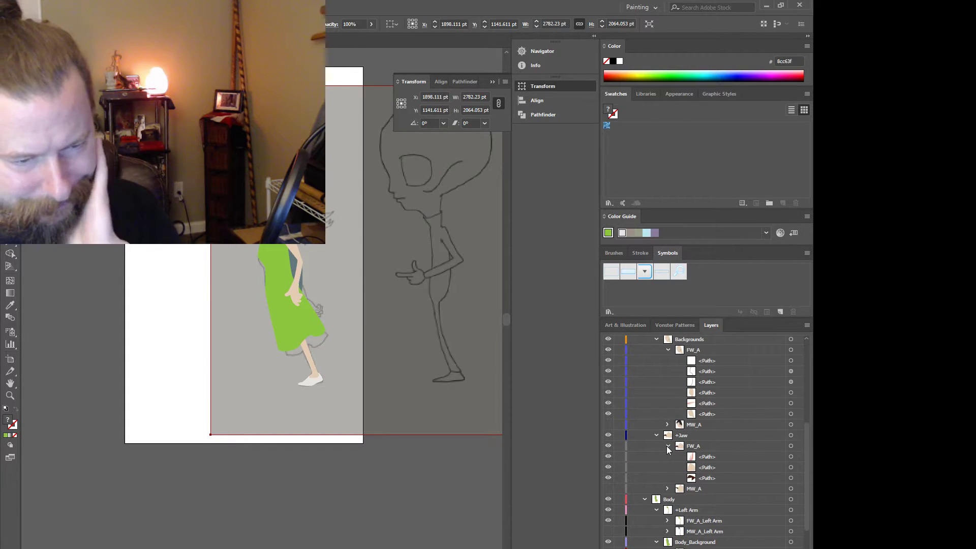
click(667, 446)
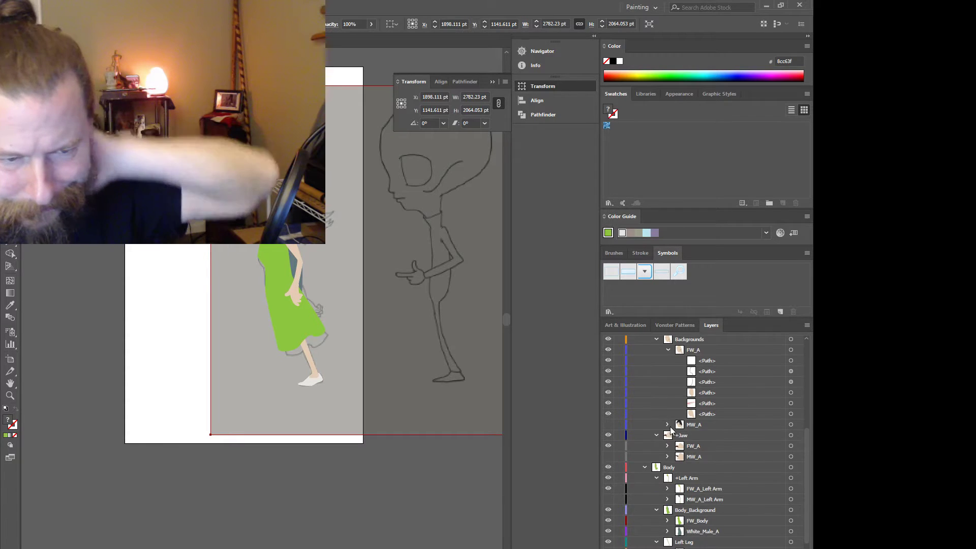
scroll(670, 427, up, 2)
click(668, 414)
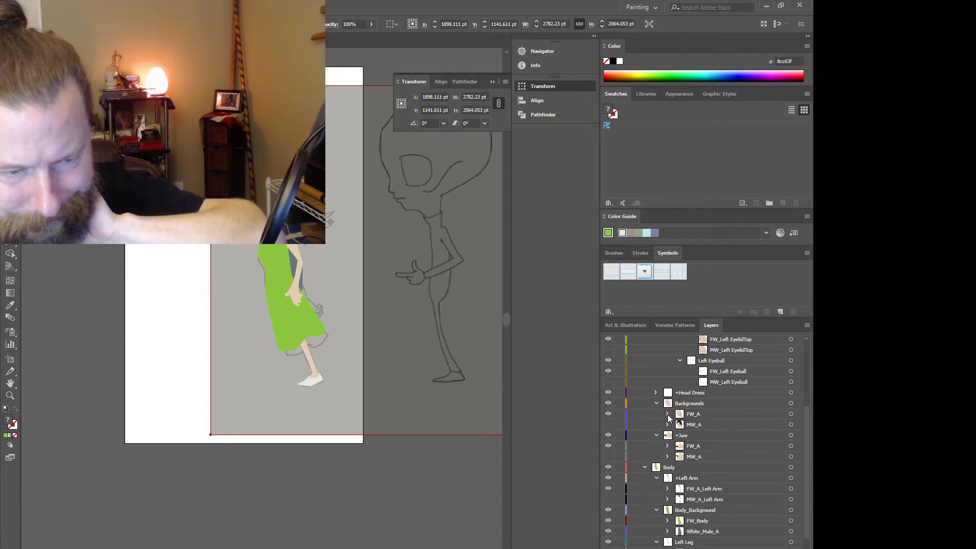
- In the FW_A sublayer of Backgrounds, start a hair shape with the Pen tool, tracing from the forehead over the crown to the nape
click(685, 412)
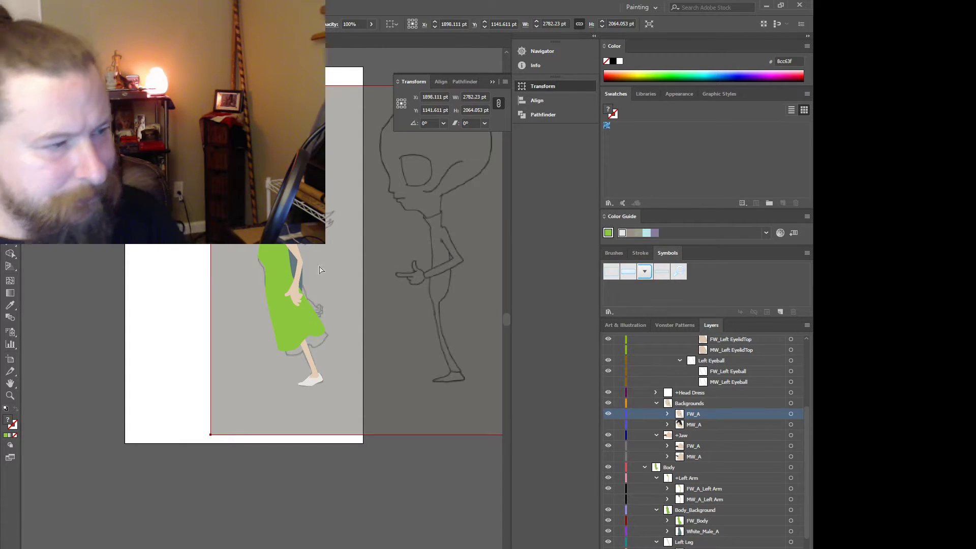
scroll(724, 408, up, 3)
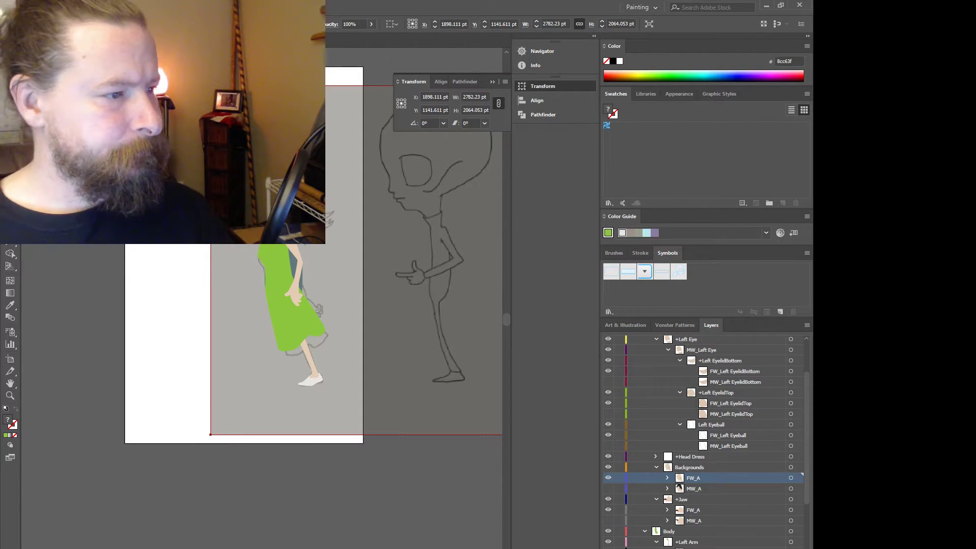
scroll(215, 122, up, 2)
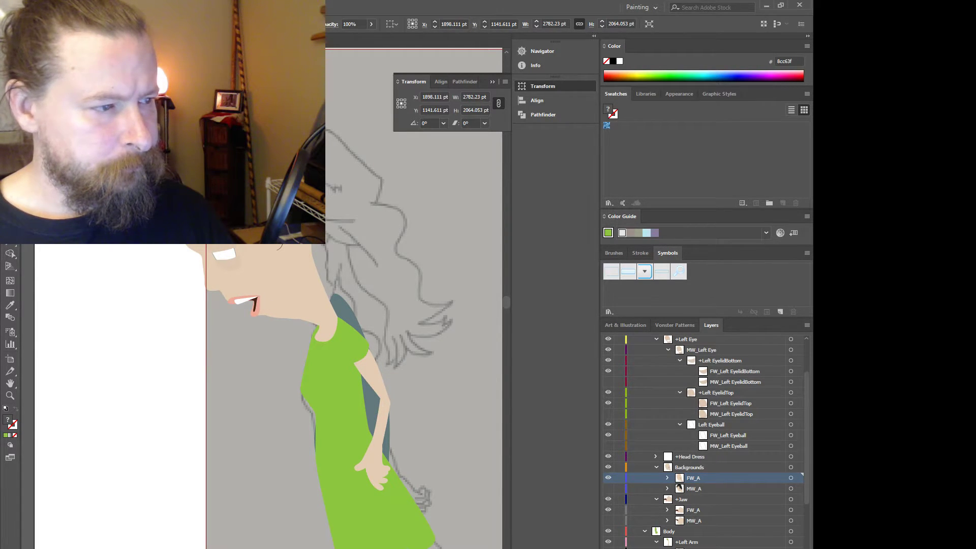
click(168, 181)
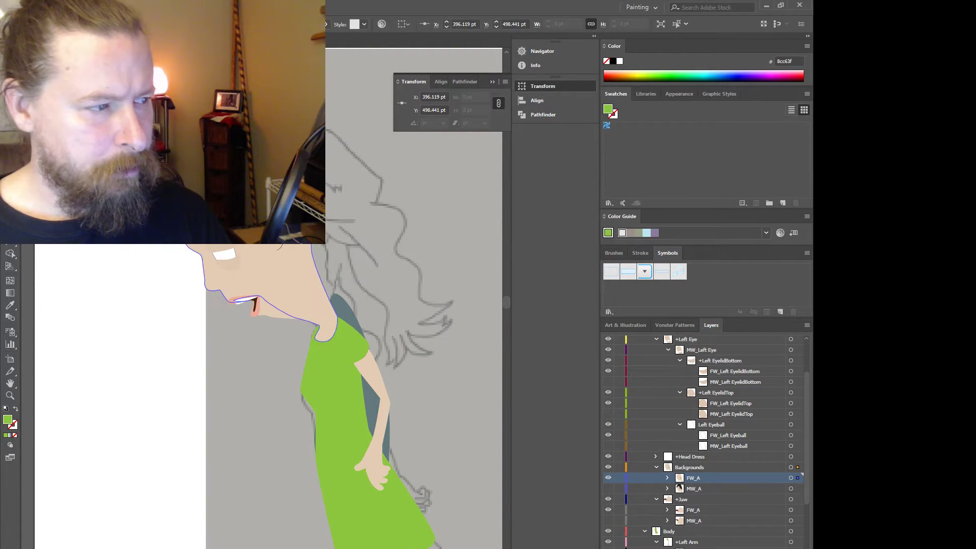
click(199, 169)
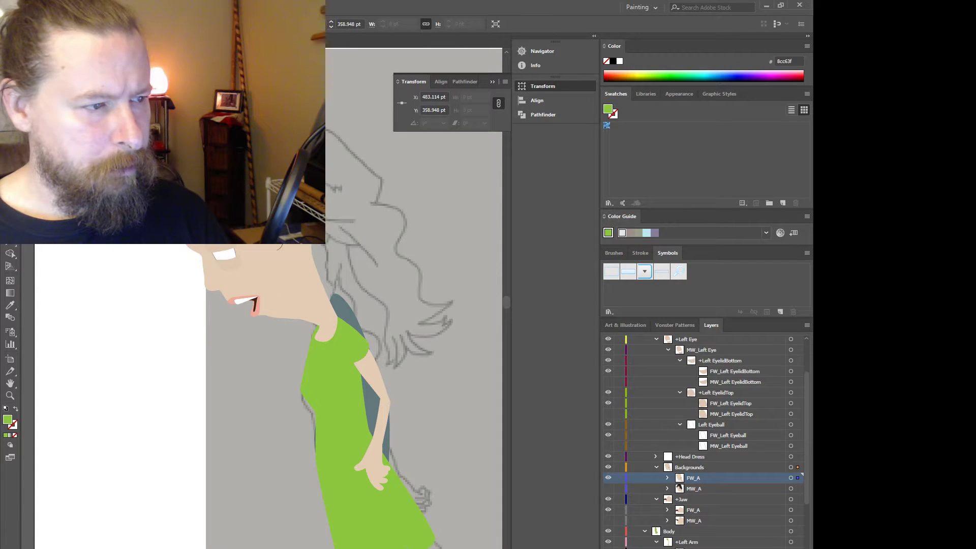
drag(198, 169, 338, 148)
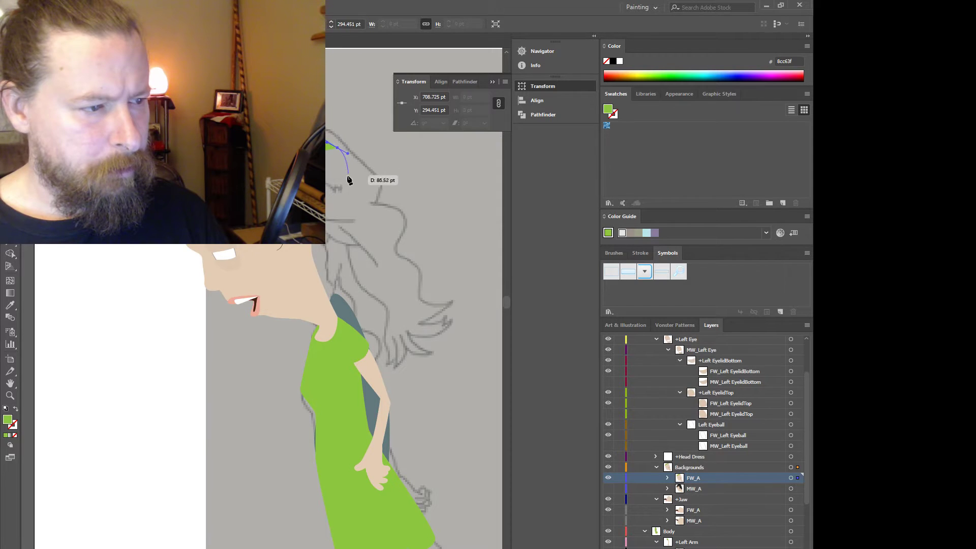
drag(337, 184, 335, 195)
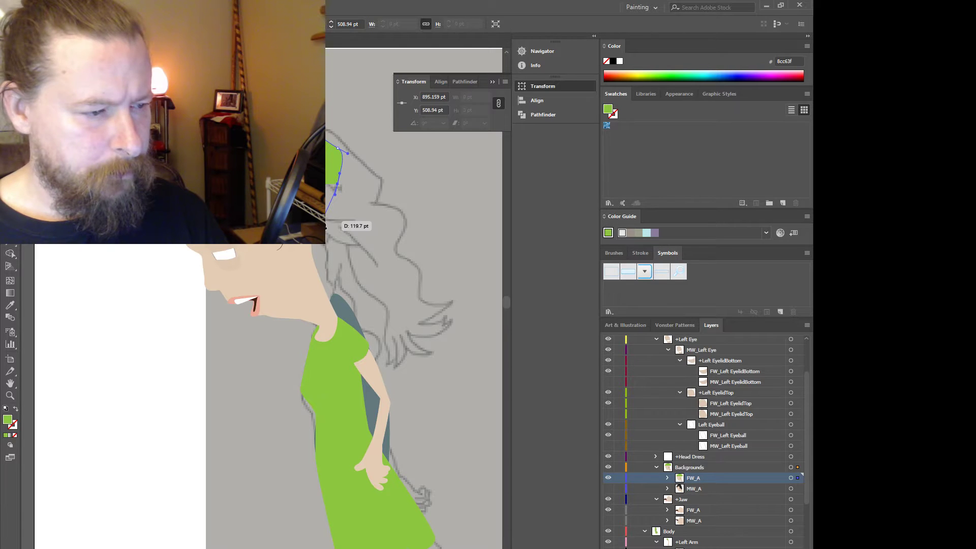
click(311, 261)
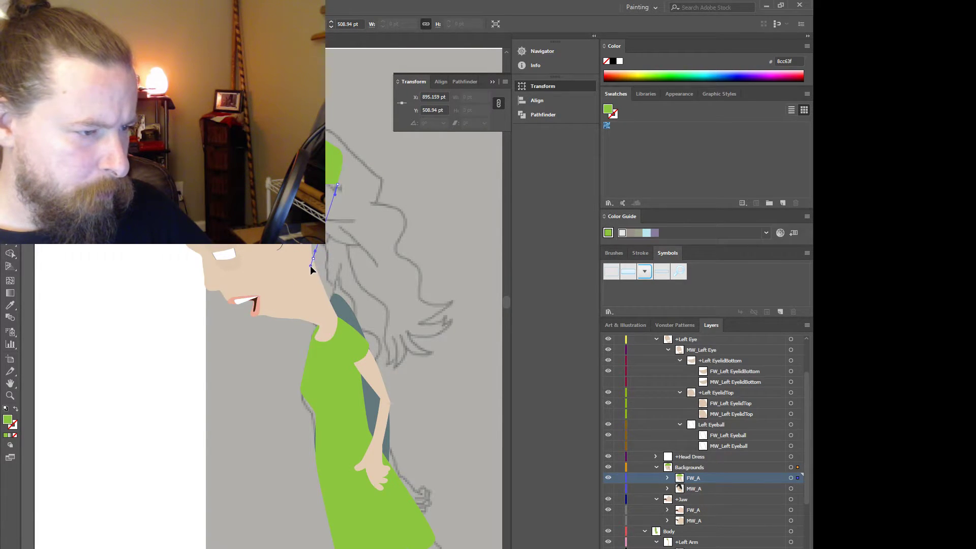
drag(311, 271, 310, 272)
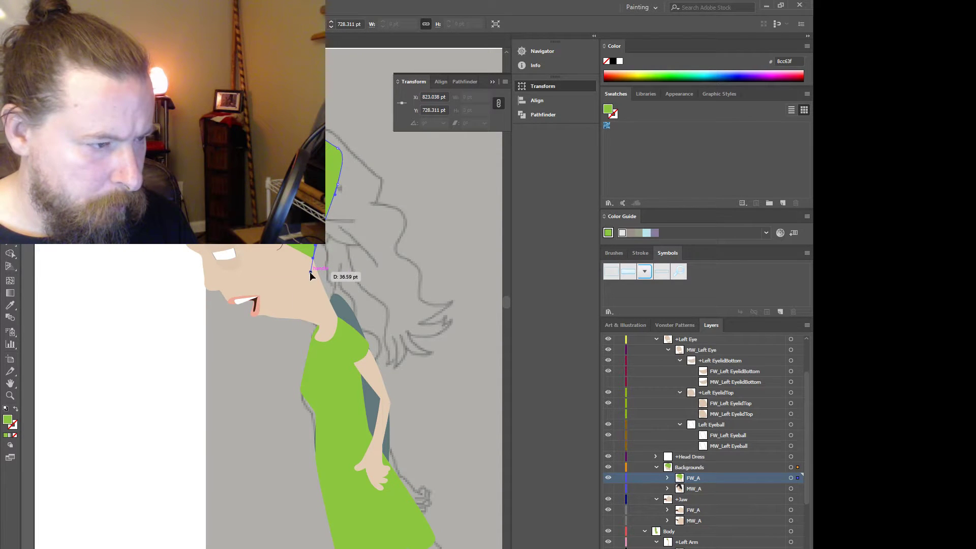
drag(310, 272, 295, 250)
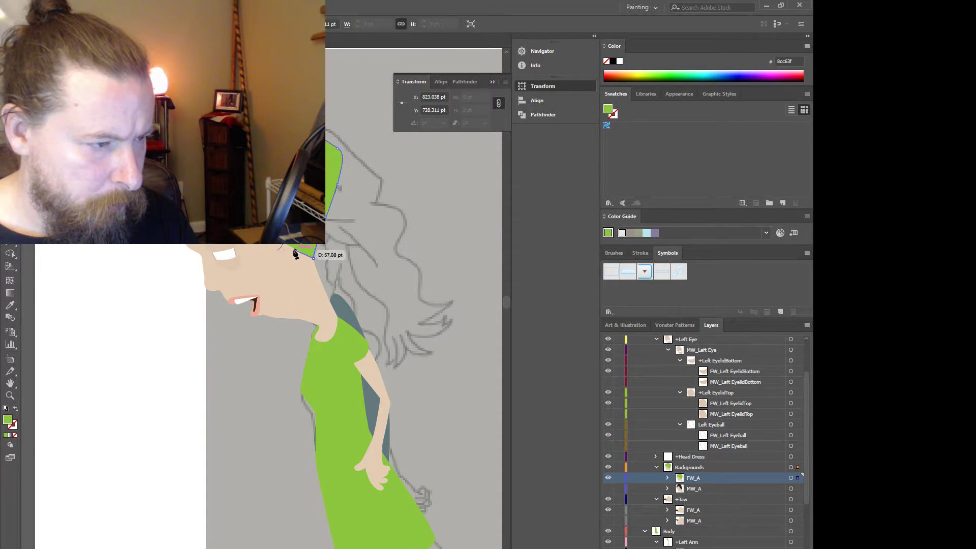
- Continue the green hair path from the nape along the hairline by the ear and close it at the forehead
key(v)
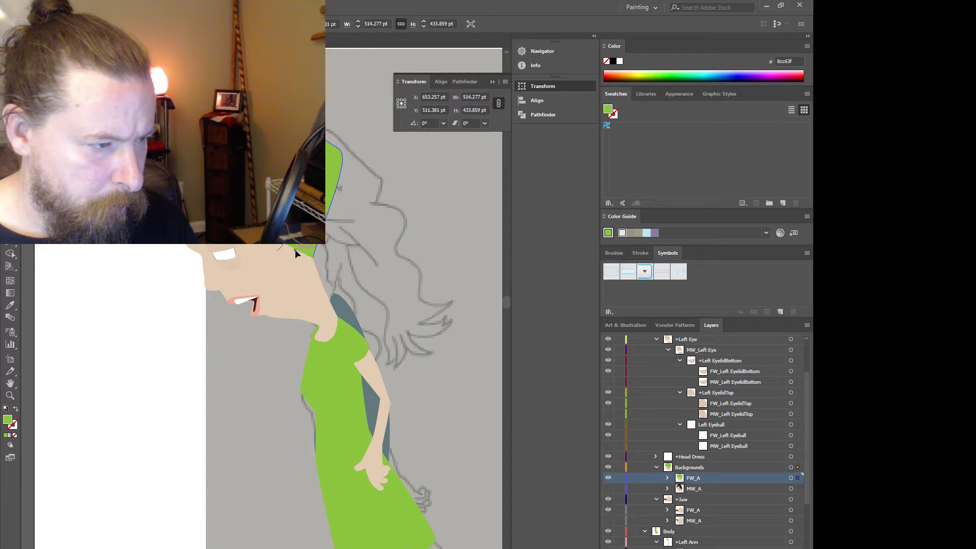
drag(304, 255, 292, 256)
click(292, 256)
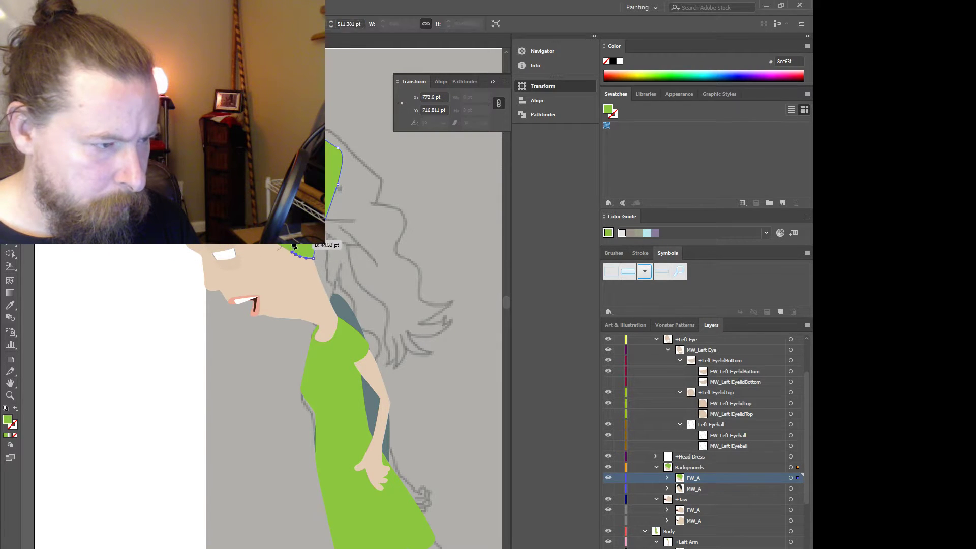
drag(288, 245, 280, 233)
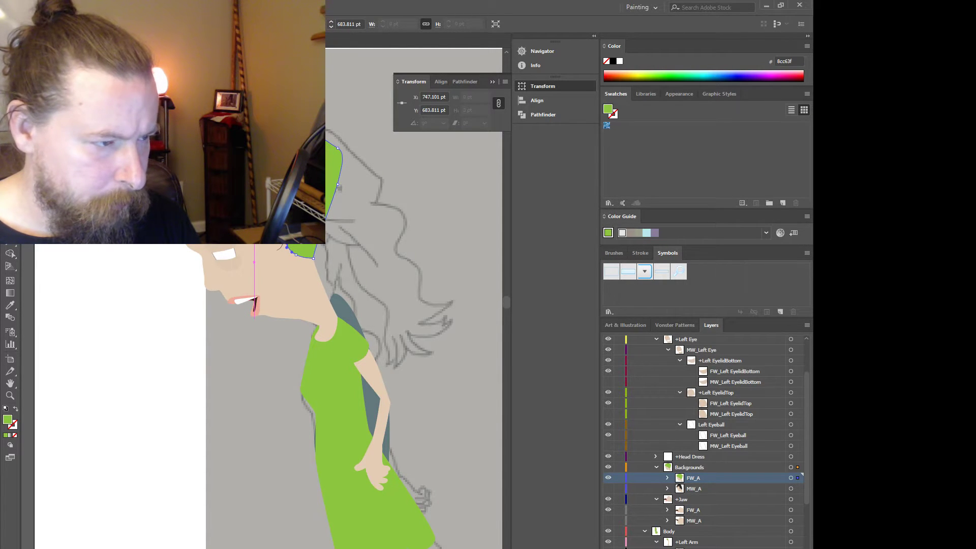
drag(286, 246, 287, 244)
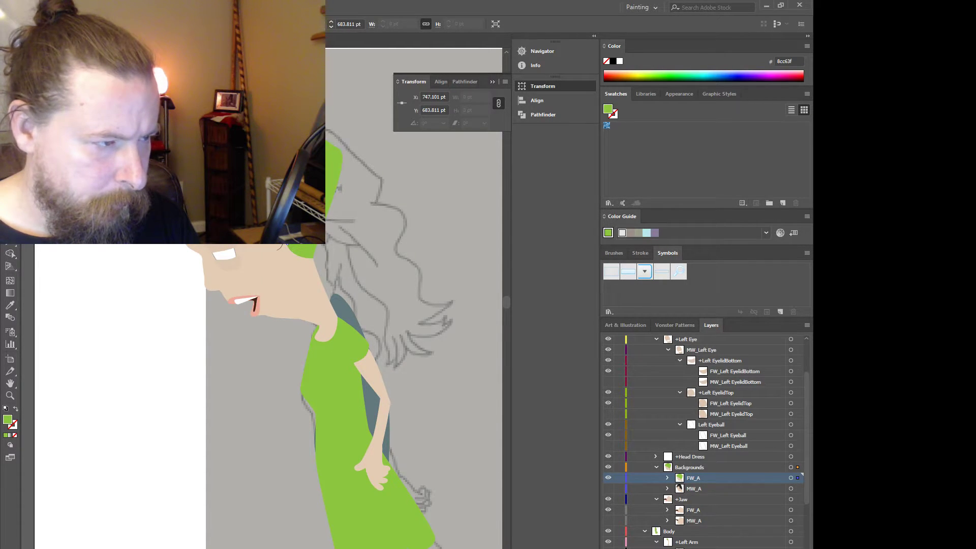
drag(248, 208, 247, 207)
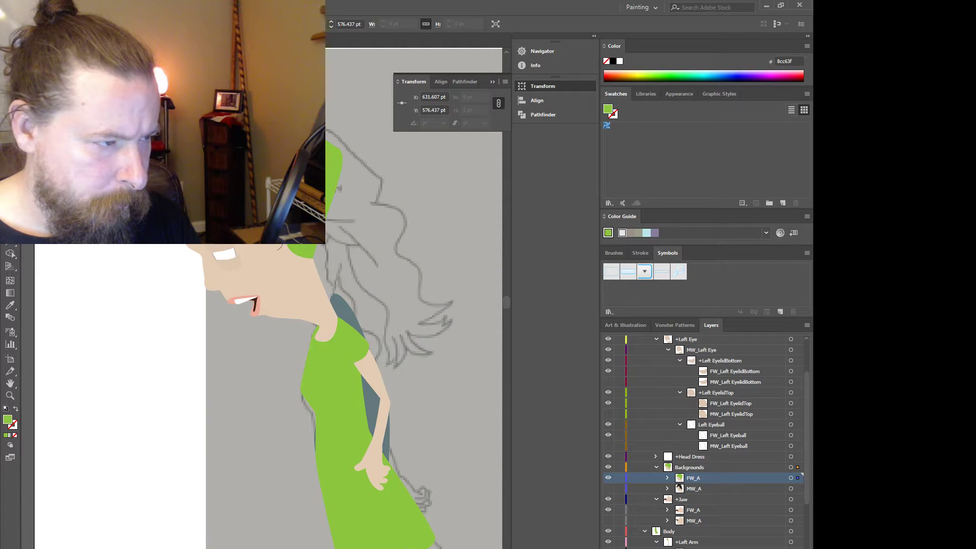
drag(222, 176, 220, 173)
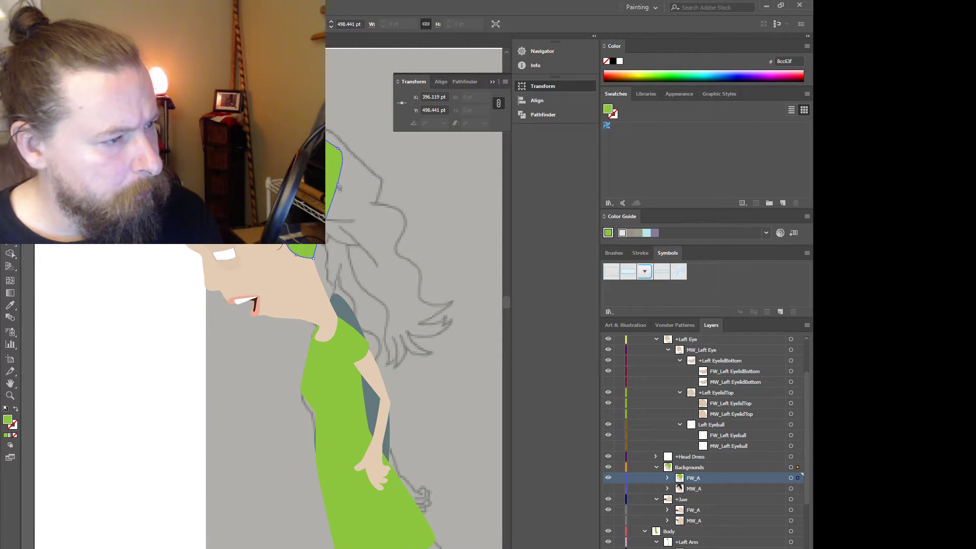
drag(214, 178, 211, 180)
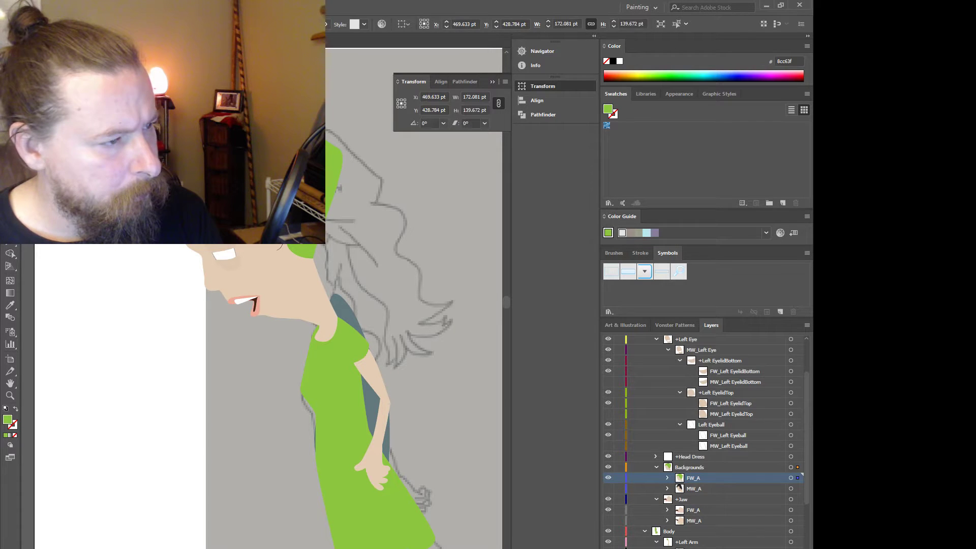
- Move the forehead anchor of the green hair shape to about X 407 pt, Y 493 pt, toggling the selection edges to check the outline
key(v)
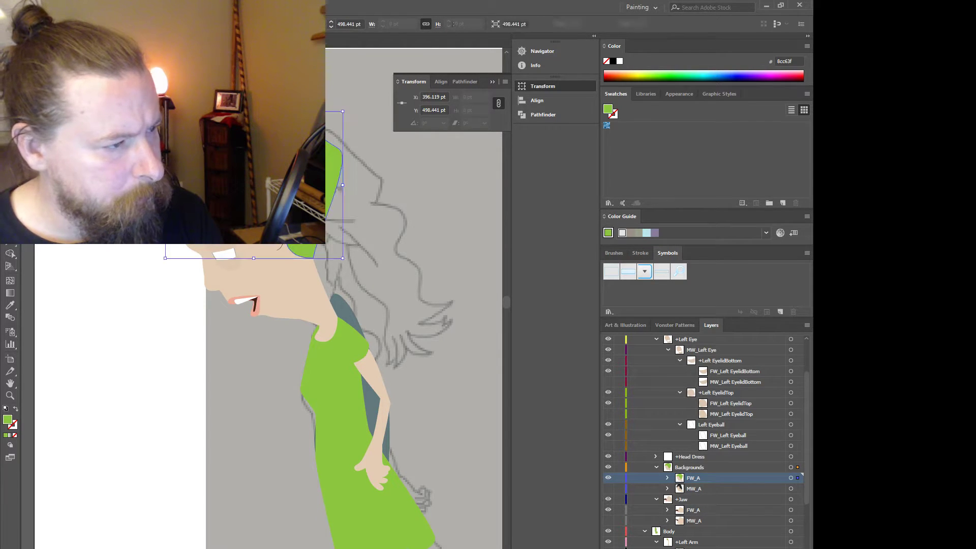
key(a)
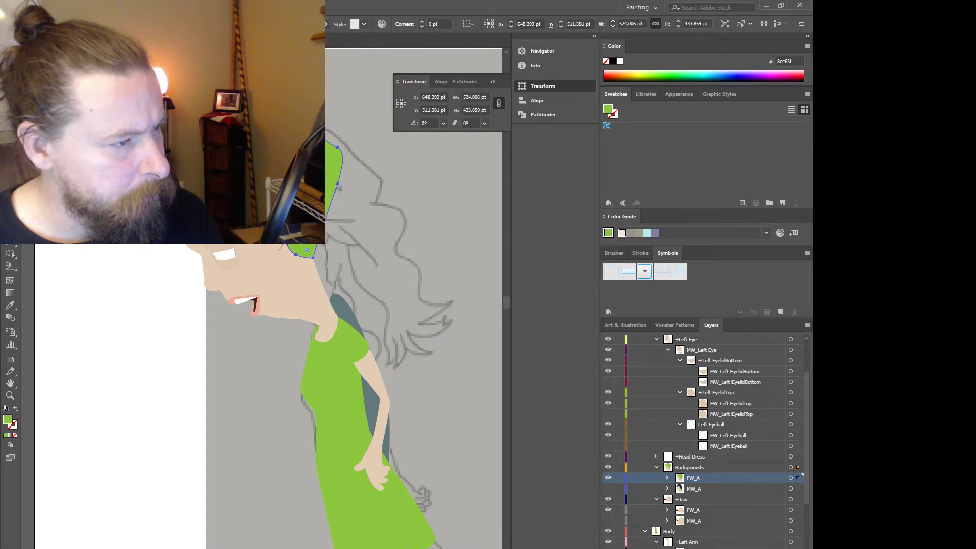
click(168, 181)
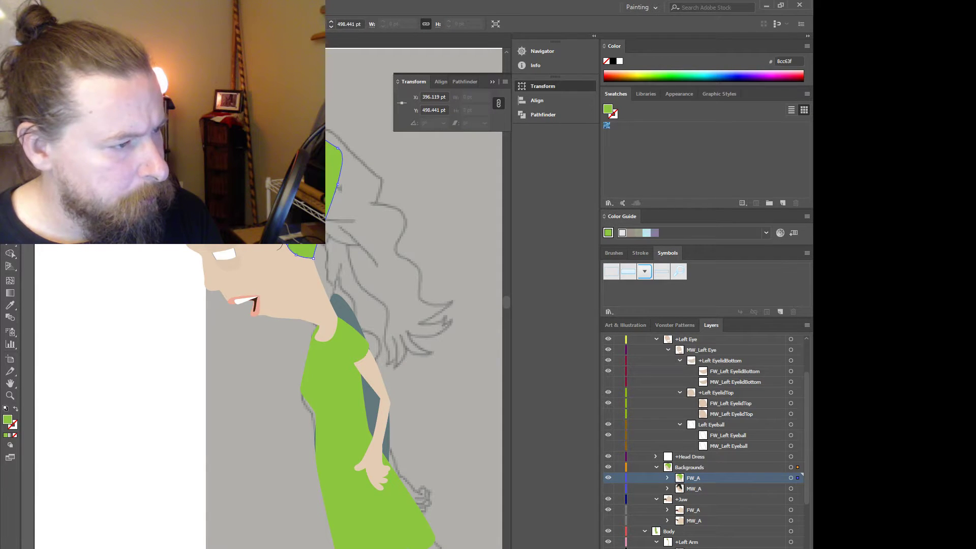
key(ctrl+h)
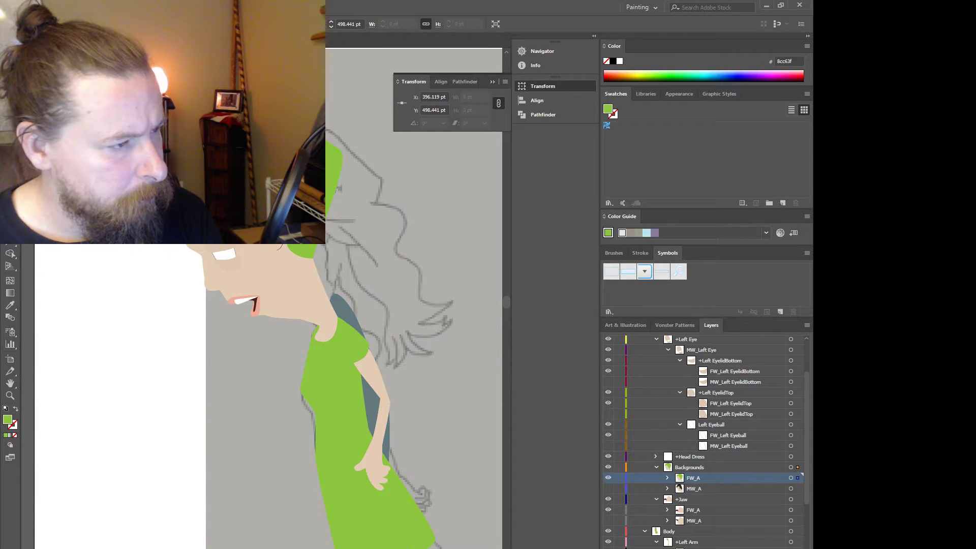
key(ctrl+h)
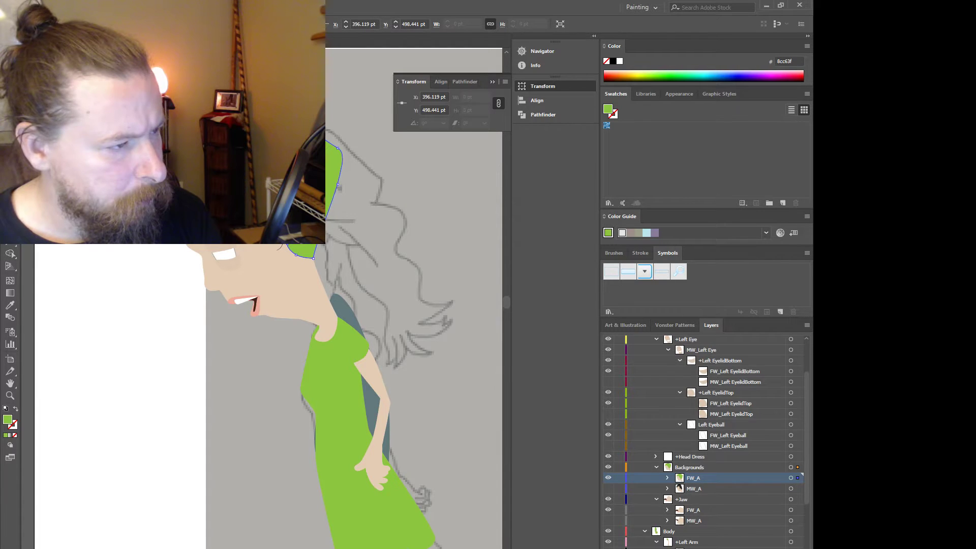
key(ctrl+h)
key(ctrl+h)
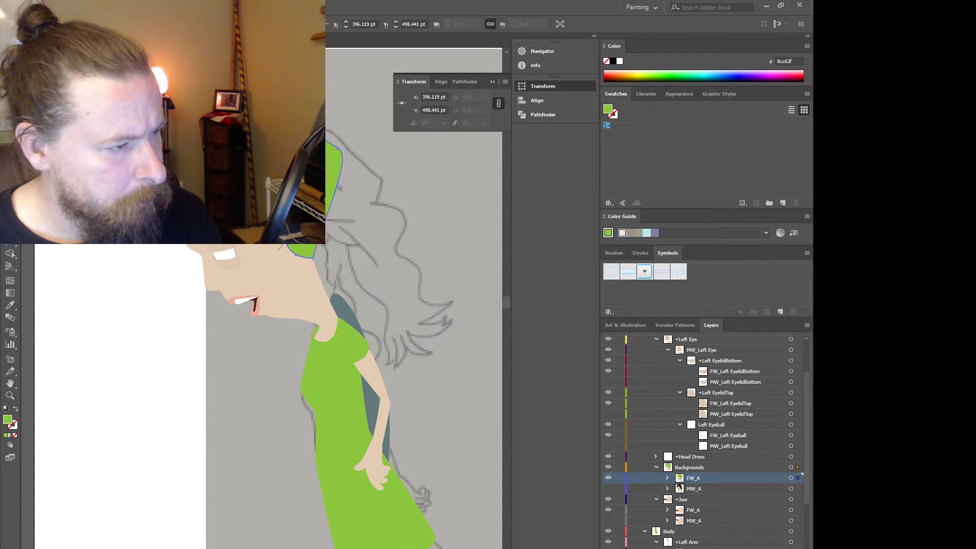
key(ctrl+h)
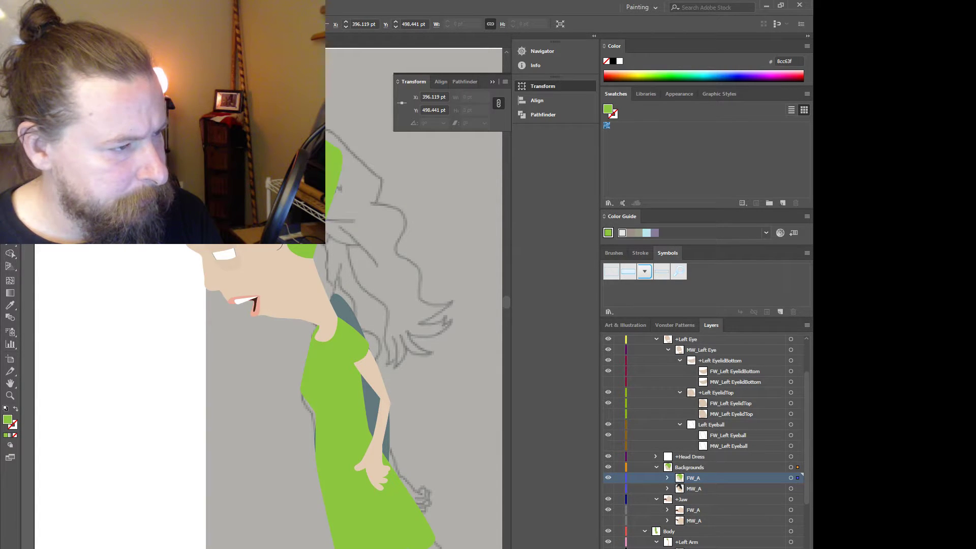
key(ctrl+h)
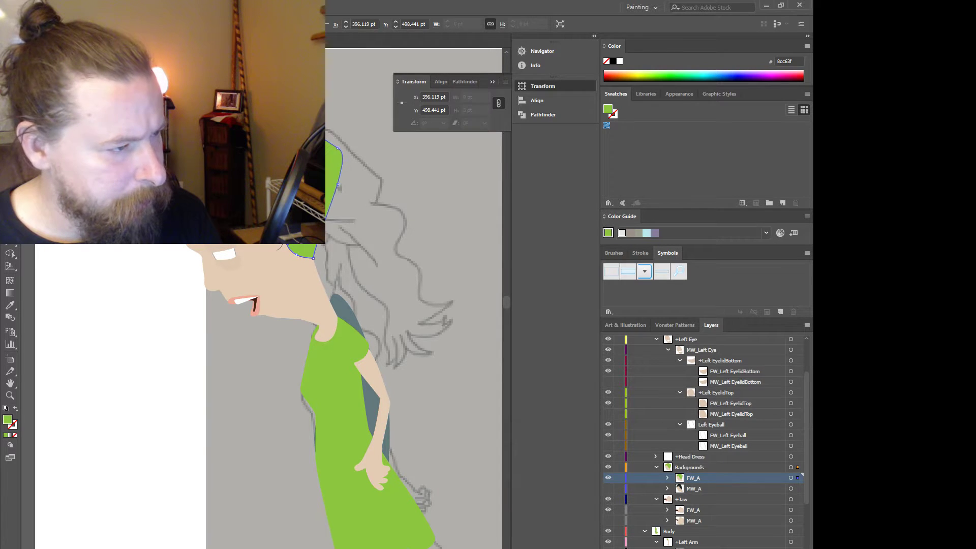
drag(168, 215, 172, 214)
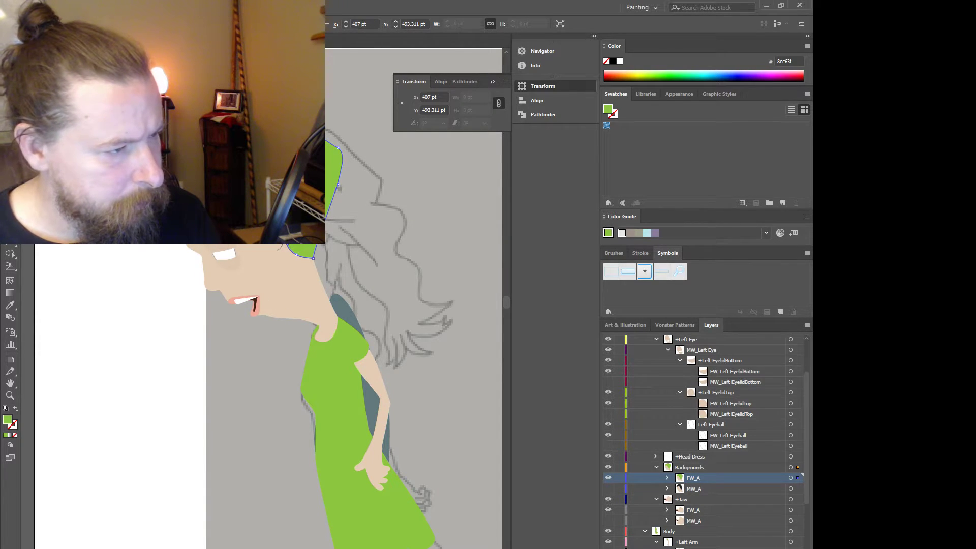
key(ctrl+h)
- Refine the hairline anchors between the forehead and the ear, and fill the hair shape with a sampled yellow, #EDE148
drag(220, 209, 221, 208)
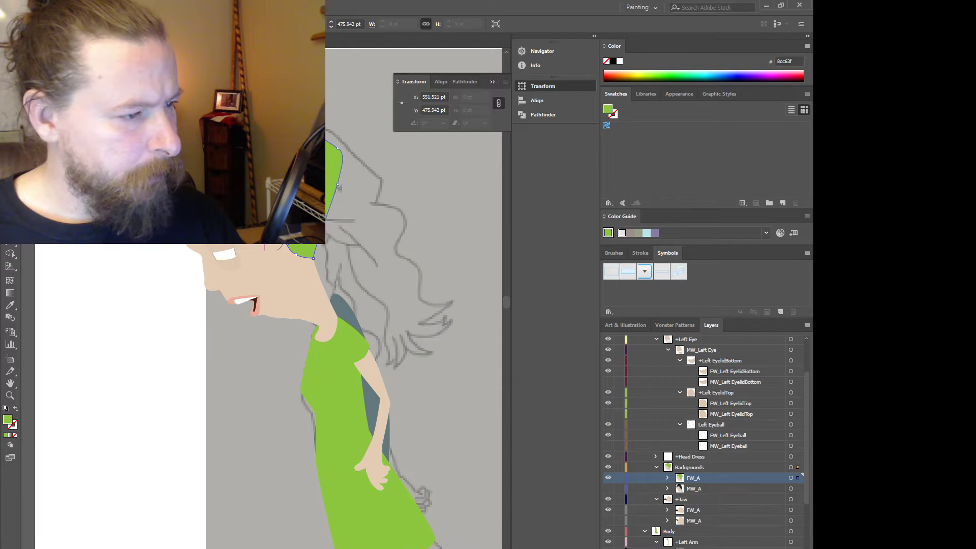
click(205, 205)
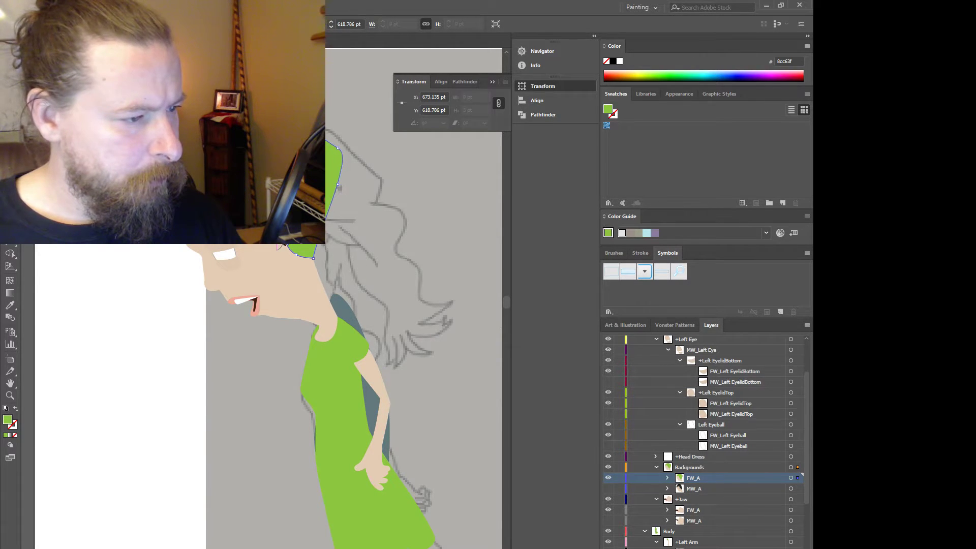
click(277, 236)
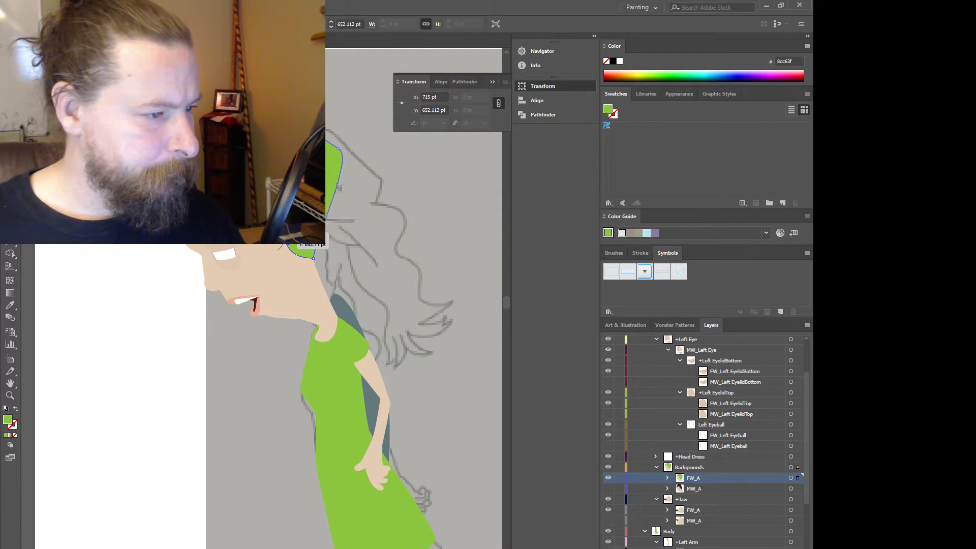
drag(288, 230, 293, 208)
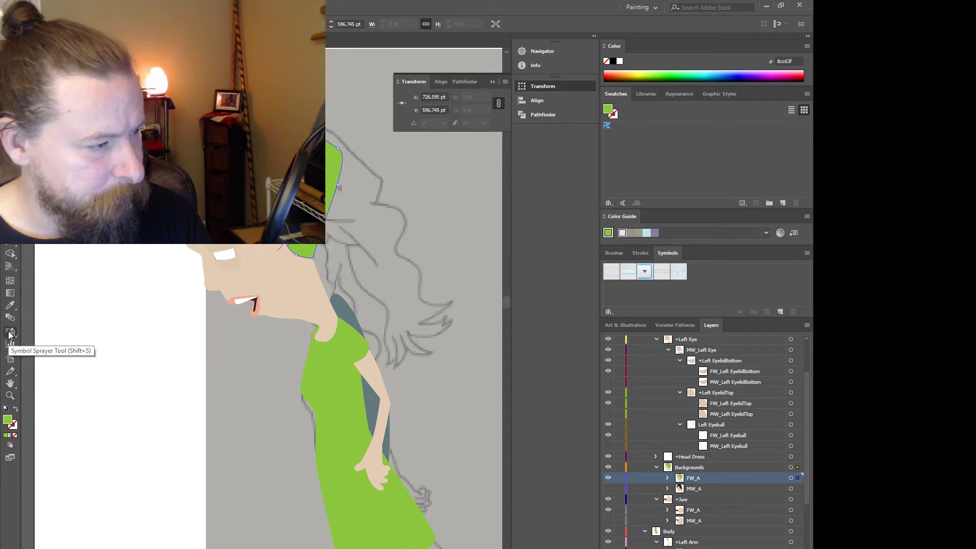
click(9, 305)
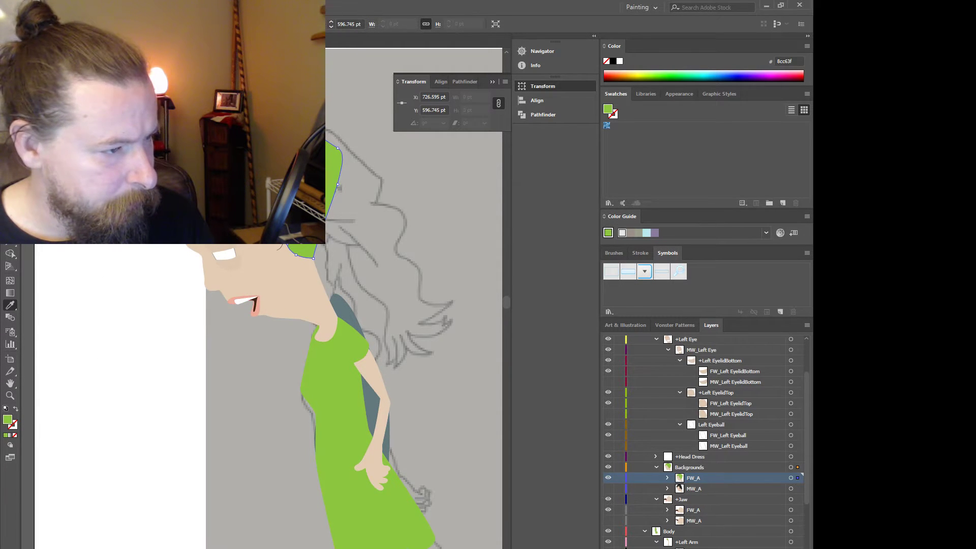
click(213, 153)
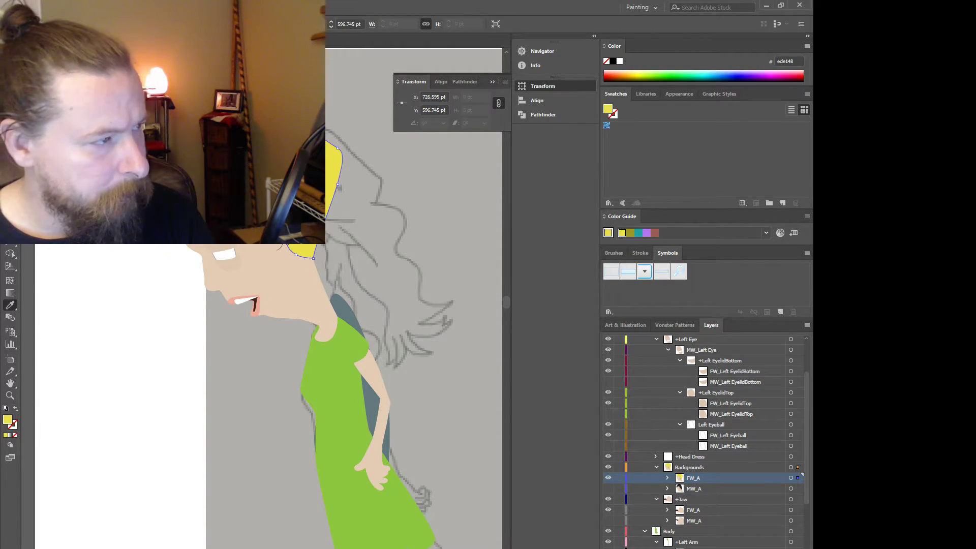
- In the FW_A sublayer, start a second yellow hair shape with the Pen tool, tracing from the ear down the neck and around to the back tip
key(p)
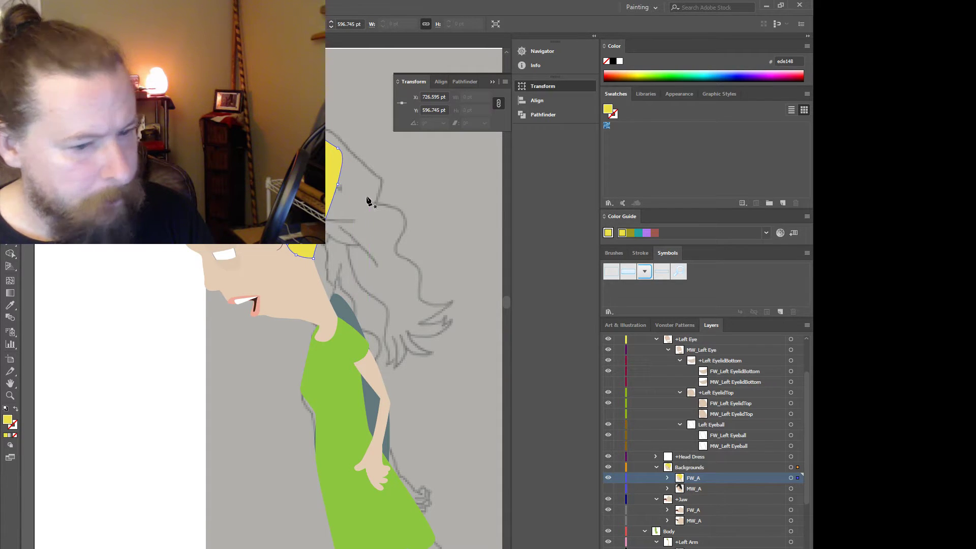
click(667, 478)
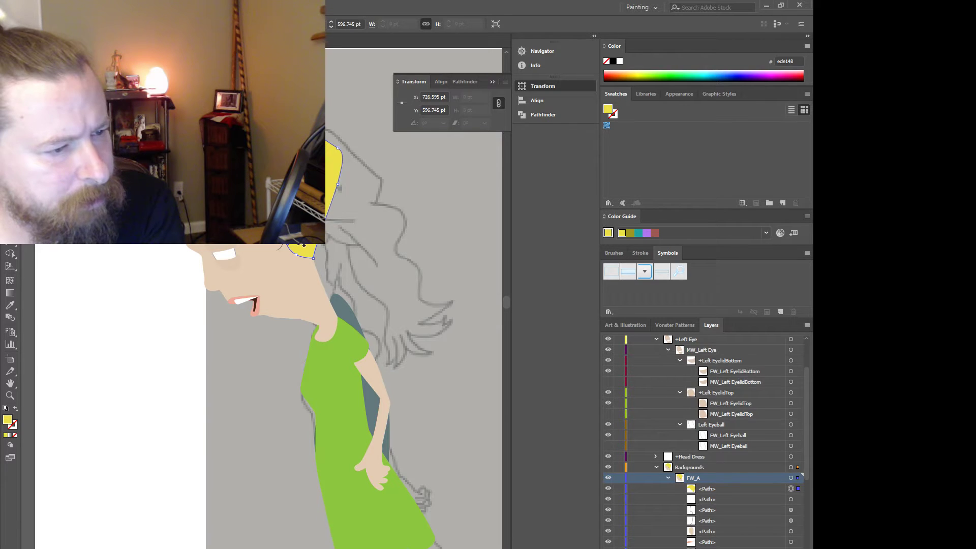
click(297, 238)
click(297, 249)
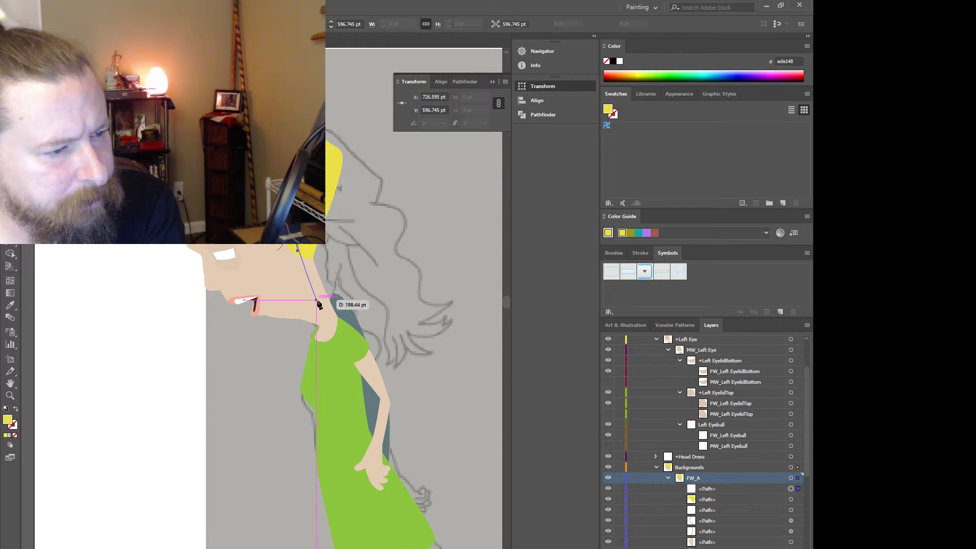
drag(318, 303, 323, 309)
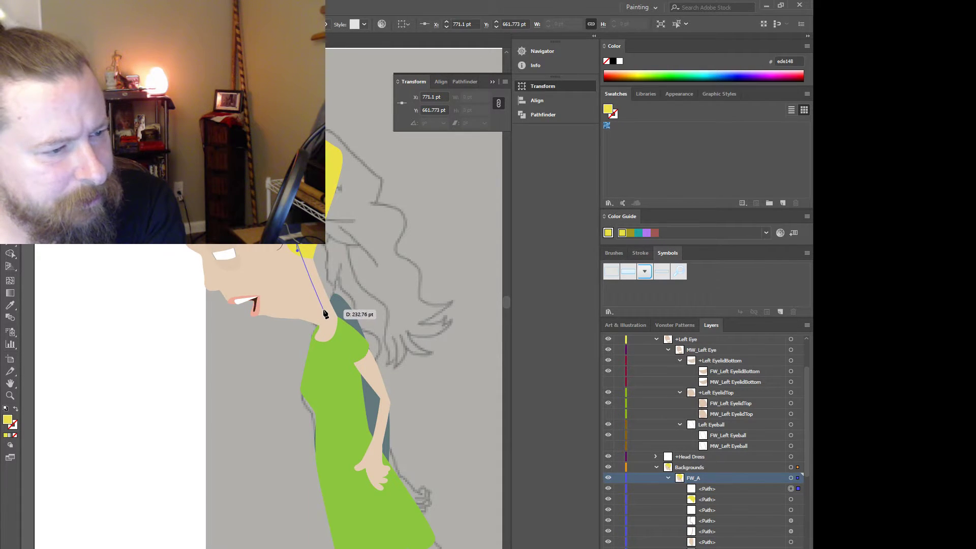
click(329, 316)
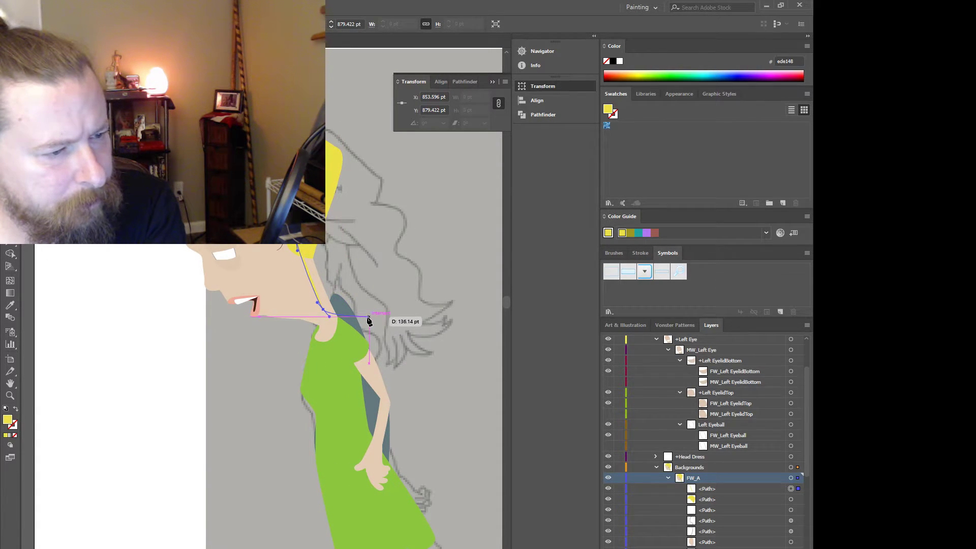
drag(368, 316, 384, 313)
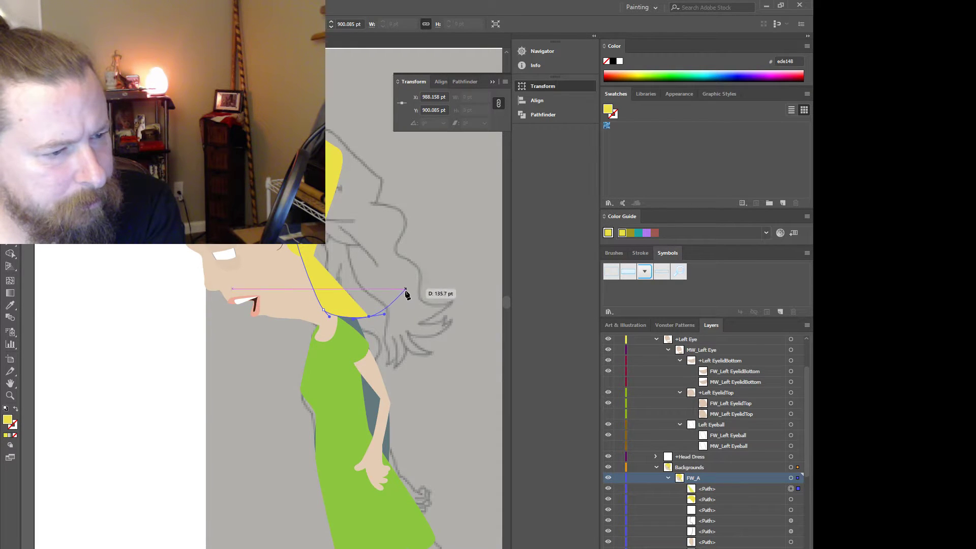
drag(412, 277, 411, 261)
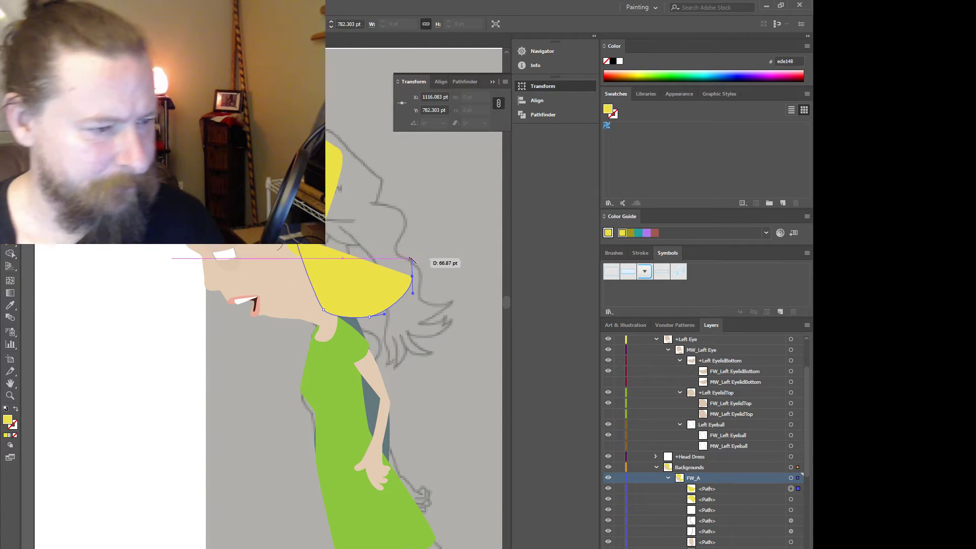
- Continue the yellow hair path from the back tip up along the wavy rear edge and over the head, closing it near the ear
drag(411, 261, 384, 279)
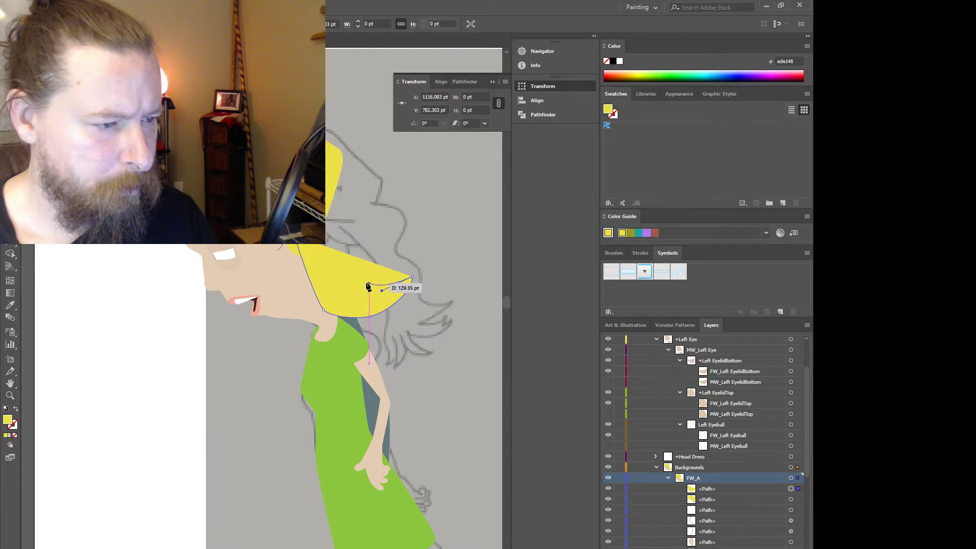
drag(361, 262, 340, 202)
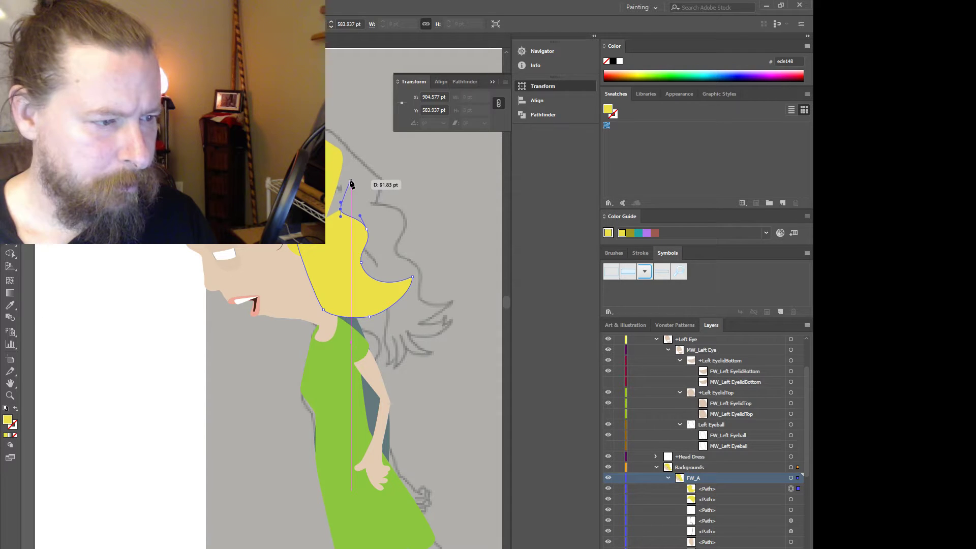
drag(357, 185, 355, 172)
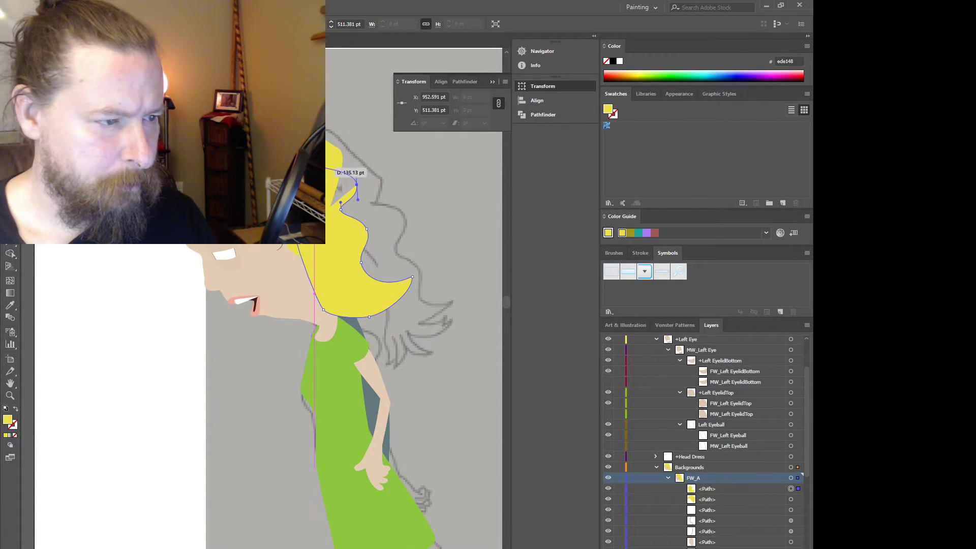
drag(286, 166, 277, 168)
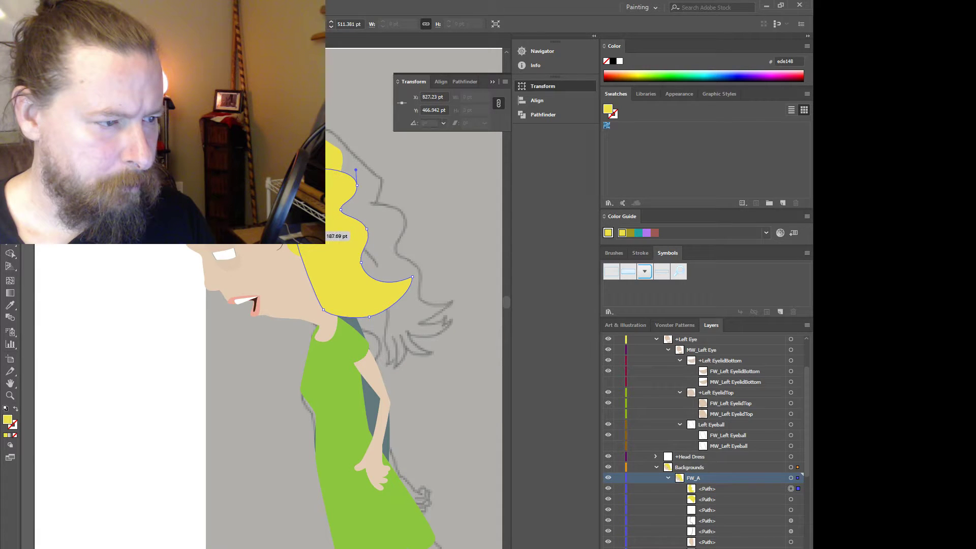
drag(296, 233, 291, 243)
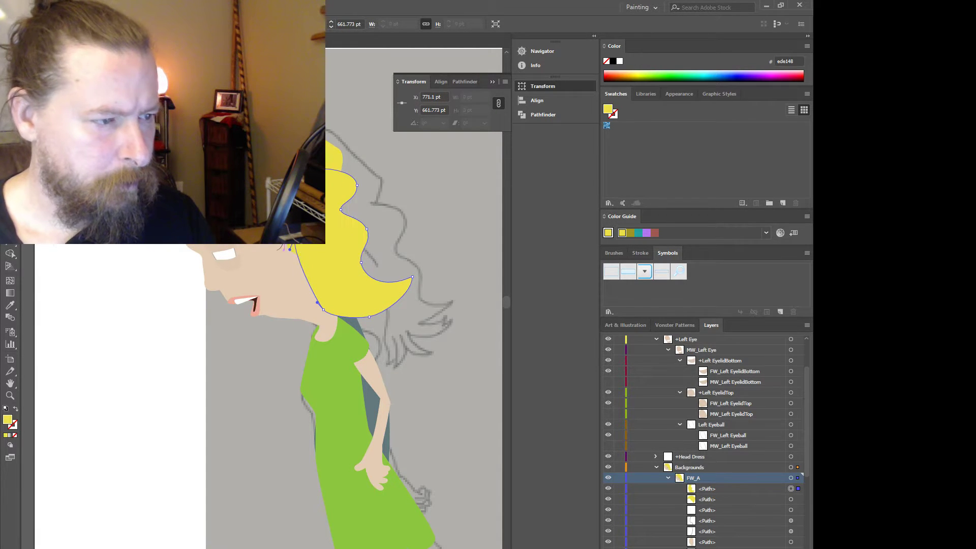
key(v)
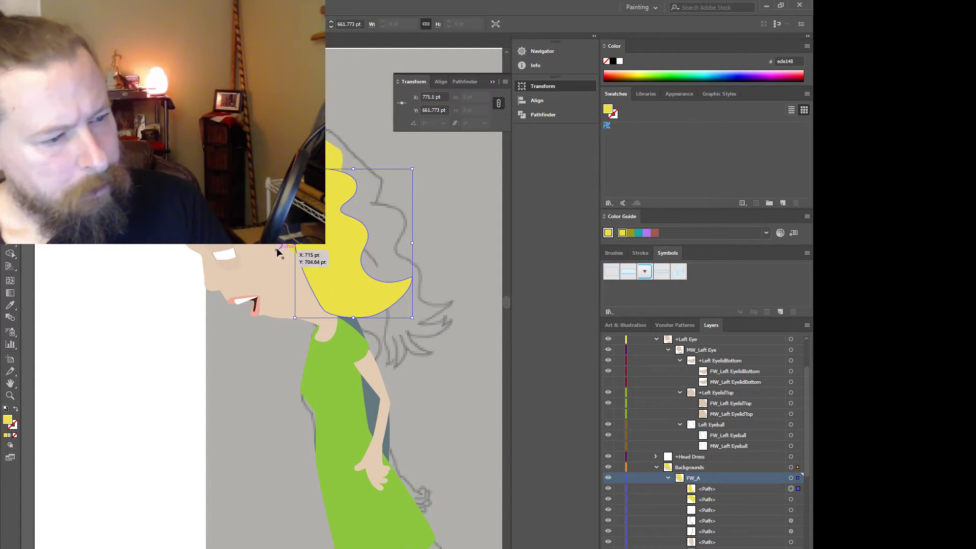
- Add anchor points along the underside of the hair flick near the back tip and reshape the curve there
scroll(277, 250, up, 1)
scroll(277, 250, down, 2)
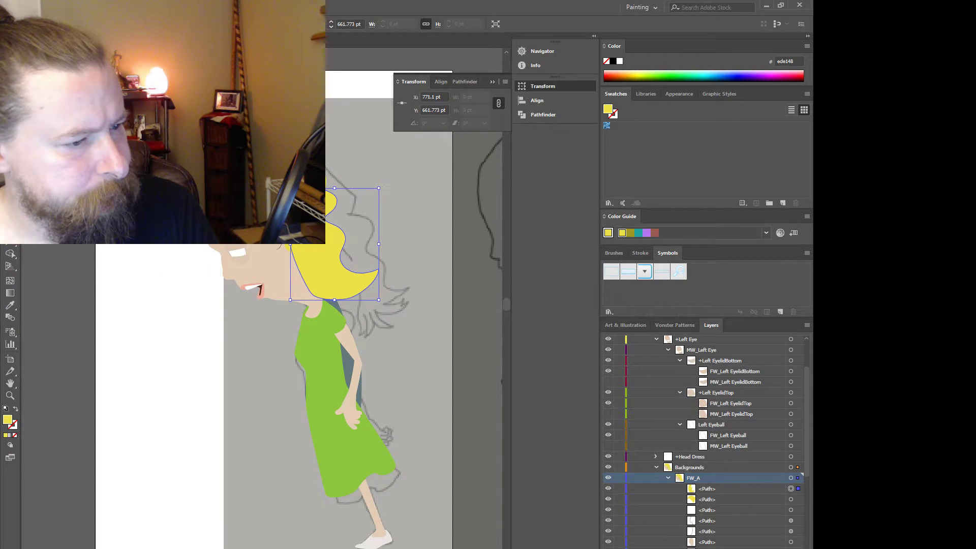
key(a)
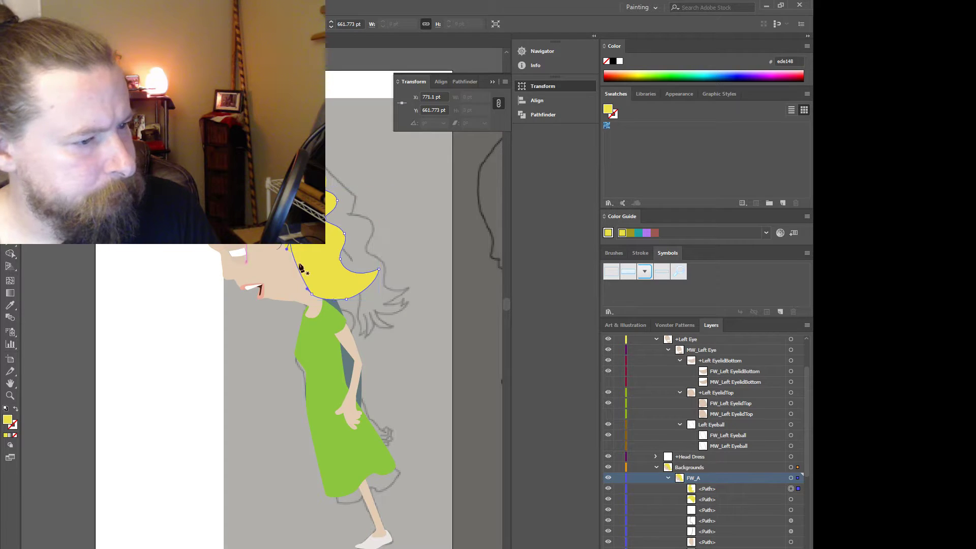
scroll(360, 292, up, 2)
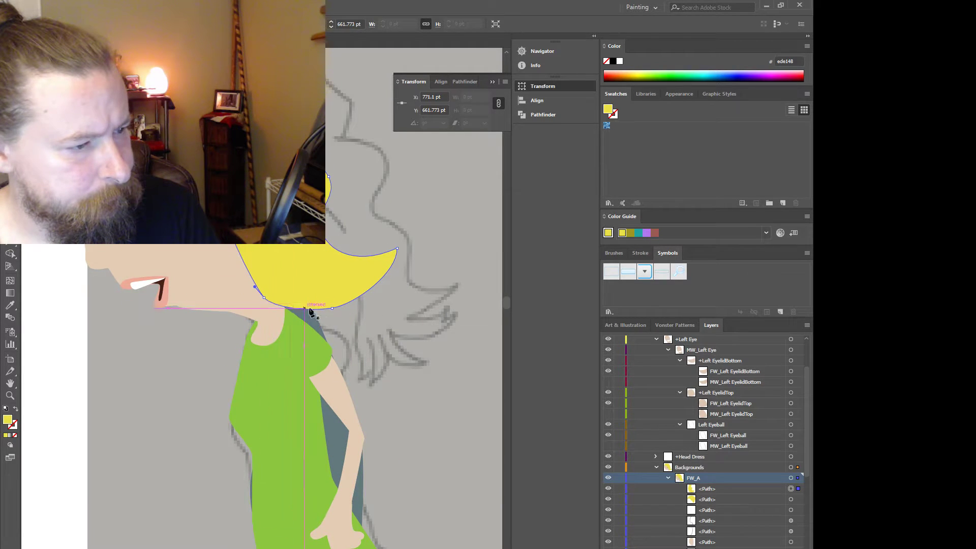
click(358, 300)
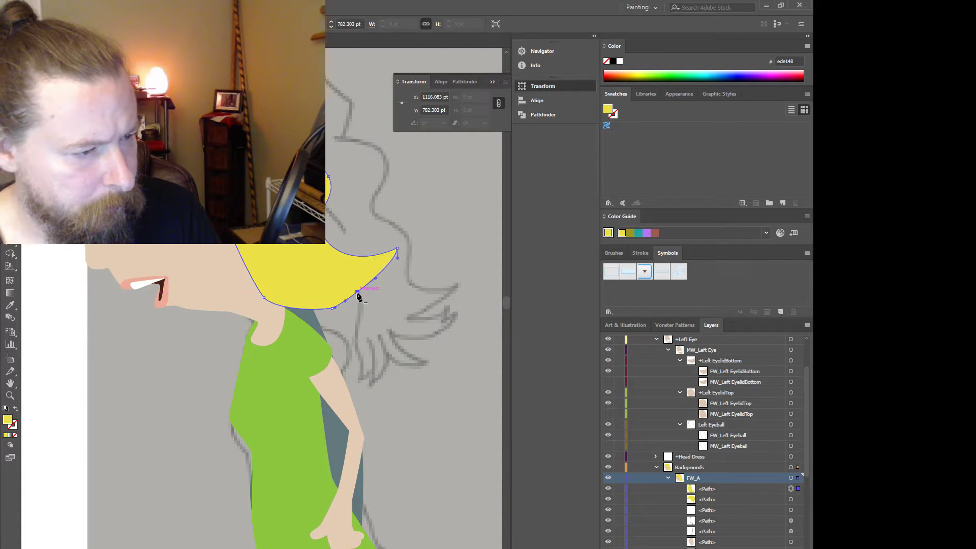
click(358, 294)
mouse_move(357, 293)
mouse_down()
mouse_move(376, 298)
mouse_move(369, 278)
mouse_move(360, 294)
mouse_move(369, 279)
mouse_up()
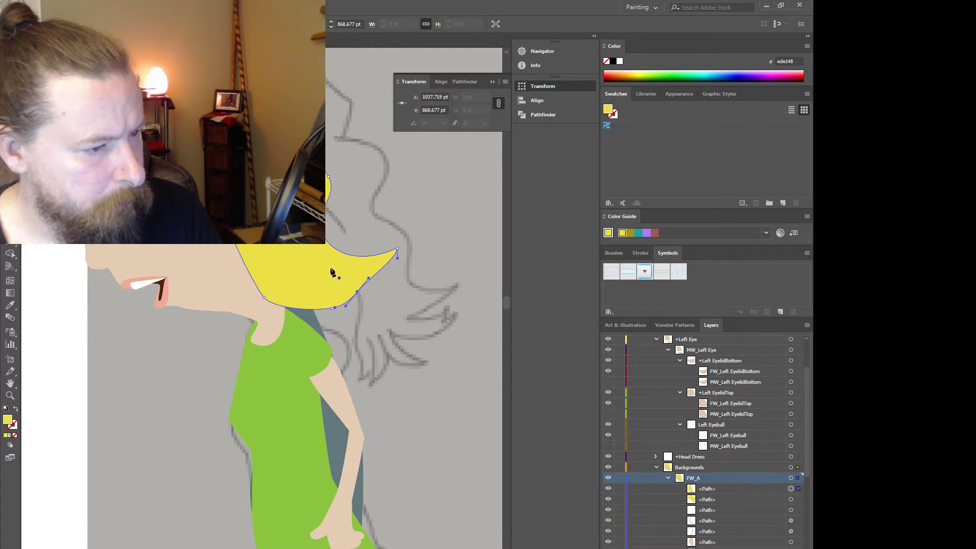
click(373, 276)
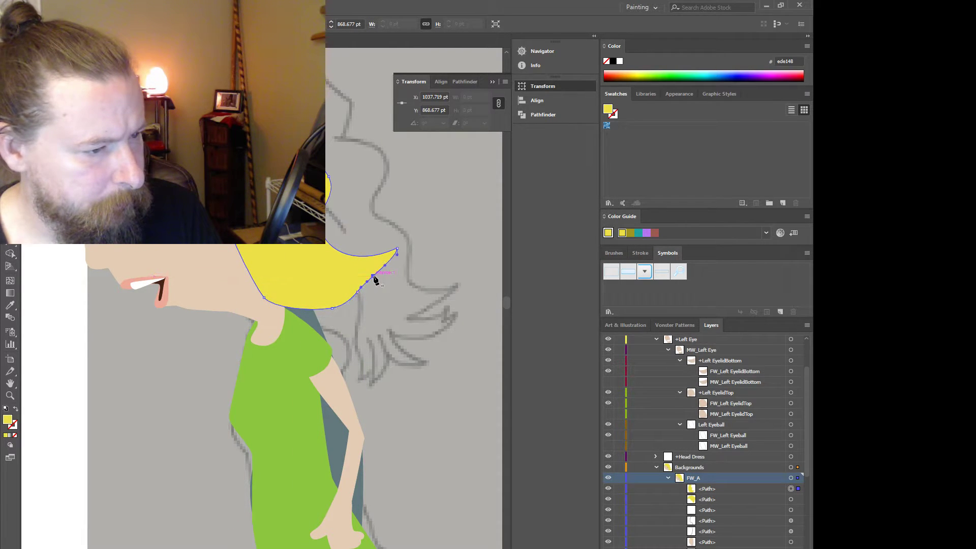
click(348, 303)
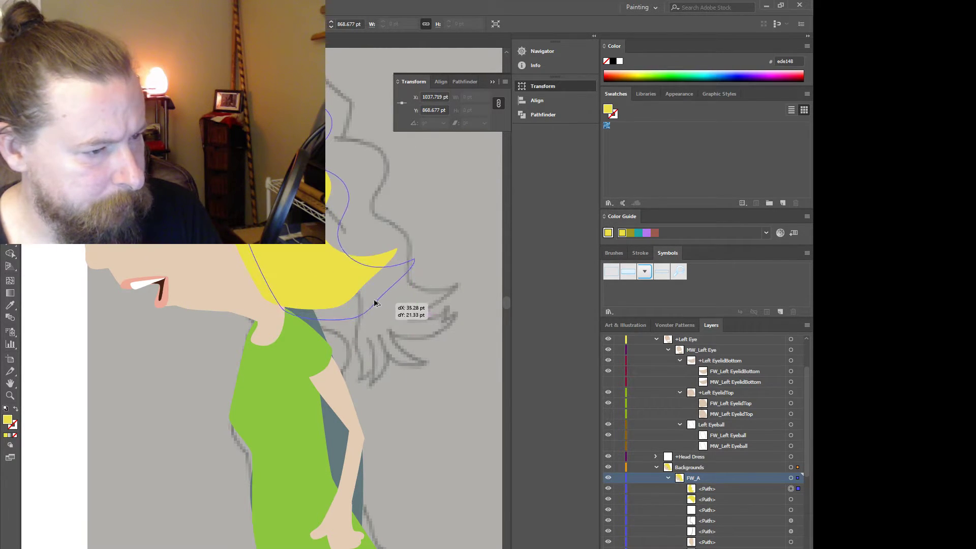
- Pull the new underside anchor outward to form a second hair tip at about X 1104 pt, Y 855 pt
key(v)
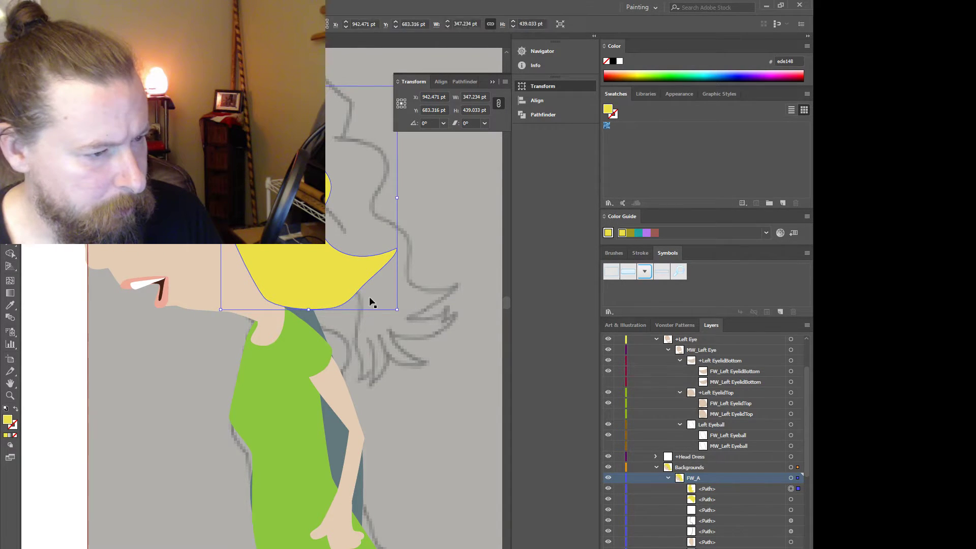
key(a)
click(358, 292)
mouse_move(359, 294)
mouse_down()
mouse_move(377, 300)
mouse_move(399, 286)
mouse_move(346, 288)
mouse_up()
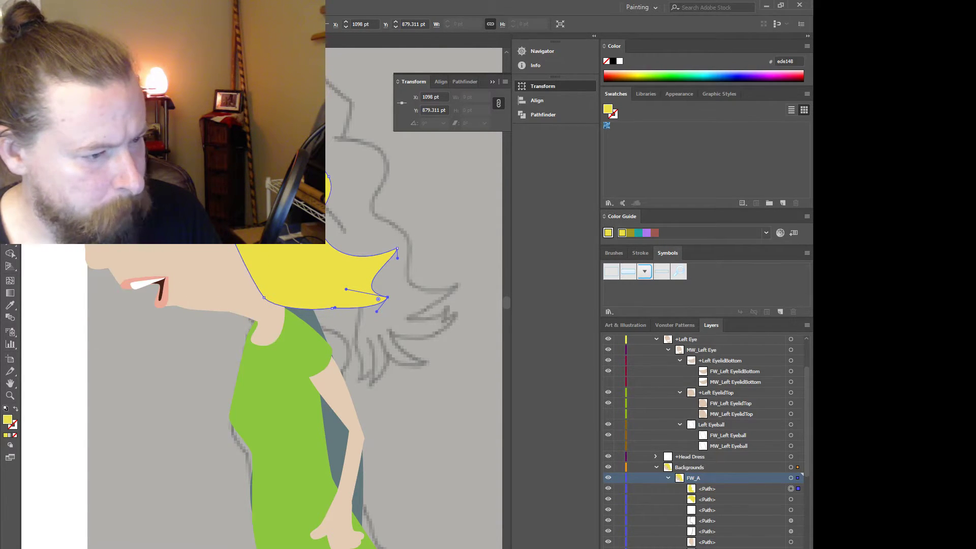
drag(390, 299, 390, 284)
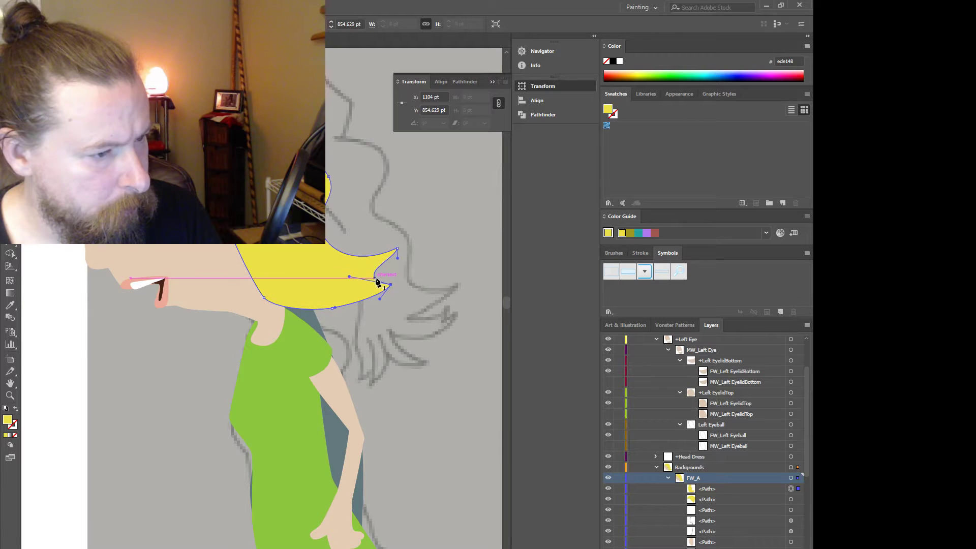
- Shape the notch between the two hair tips at about X 1039 pt, Y 852 pt, and lower the bottom anchor to about Y 914 pt
click(374, 278)
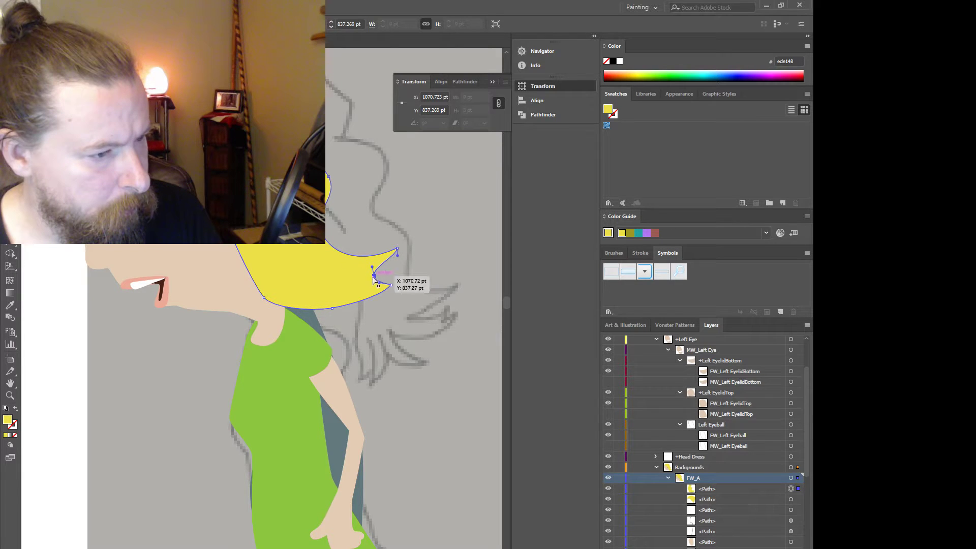
drag(373, 279, 332, 316)
click(390, 285)
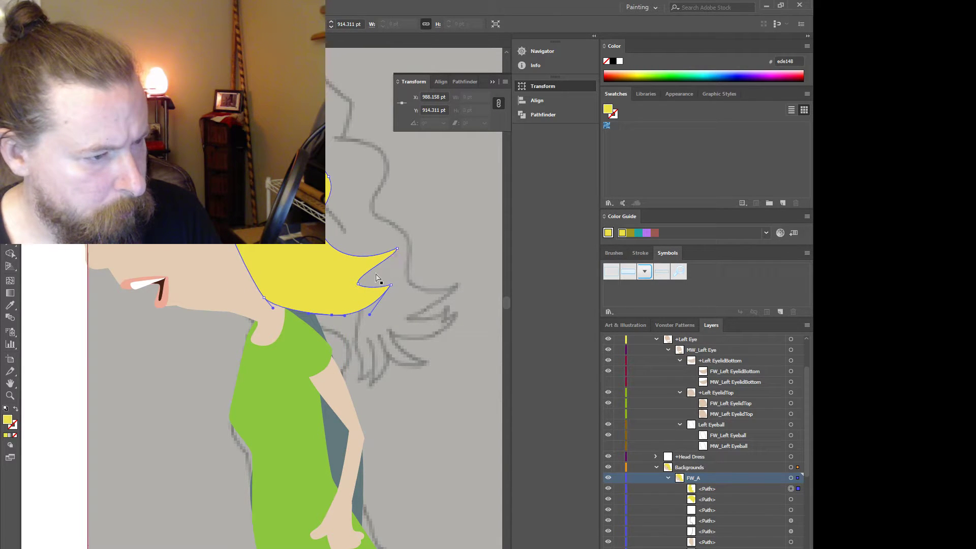
click(358, 285)
drag(356, 275, 386, 272)
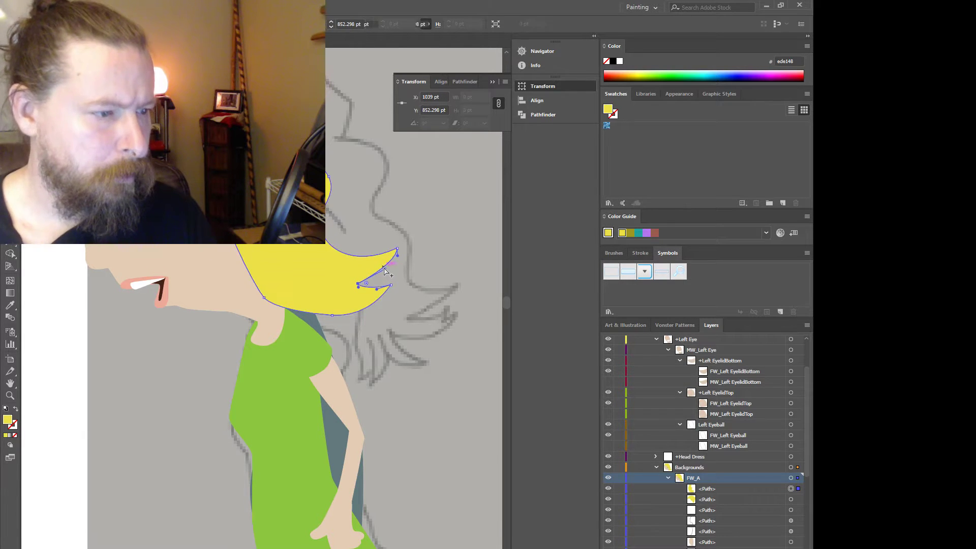
scroll(314, 247, down, 2)
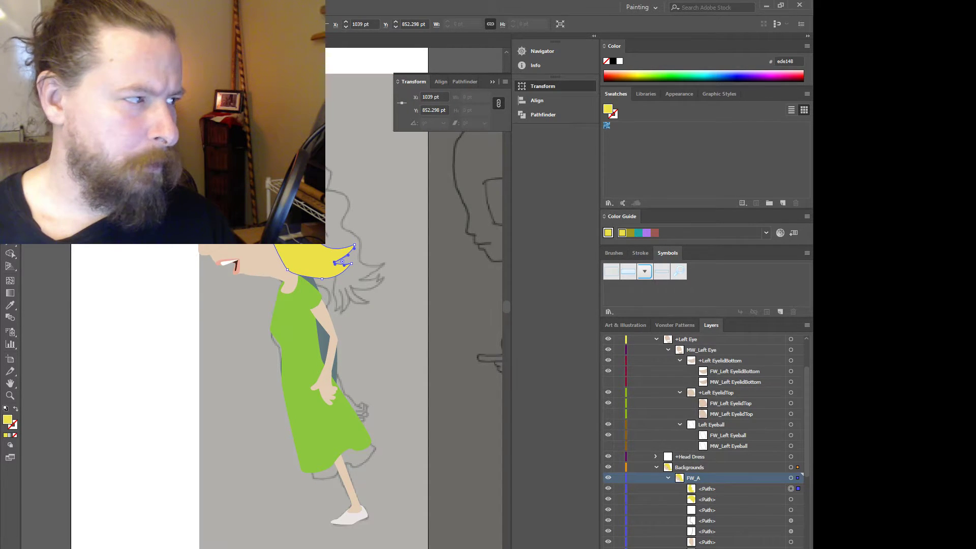
key(v)
click(159, 219)
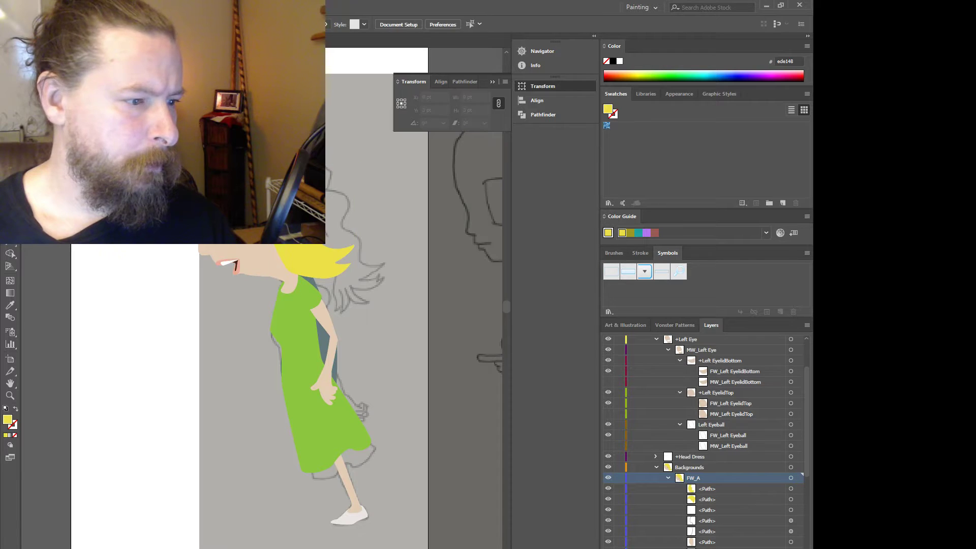
- Select the back hair shape and move an anchor on its front edge toward the jaw, to about X 769 pt, Y 818 pt
scroll(159, 219, down, 1)
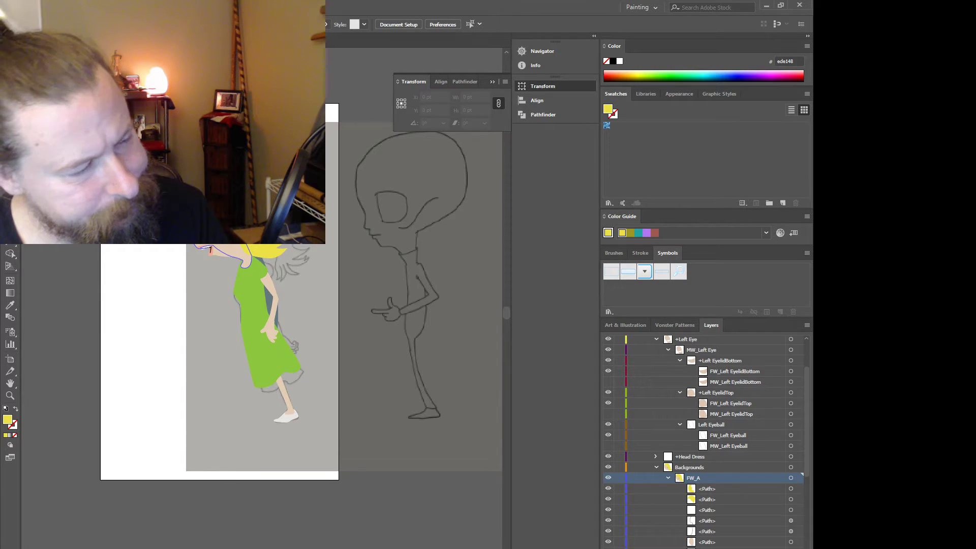
scroll(201, 230, up, 2)
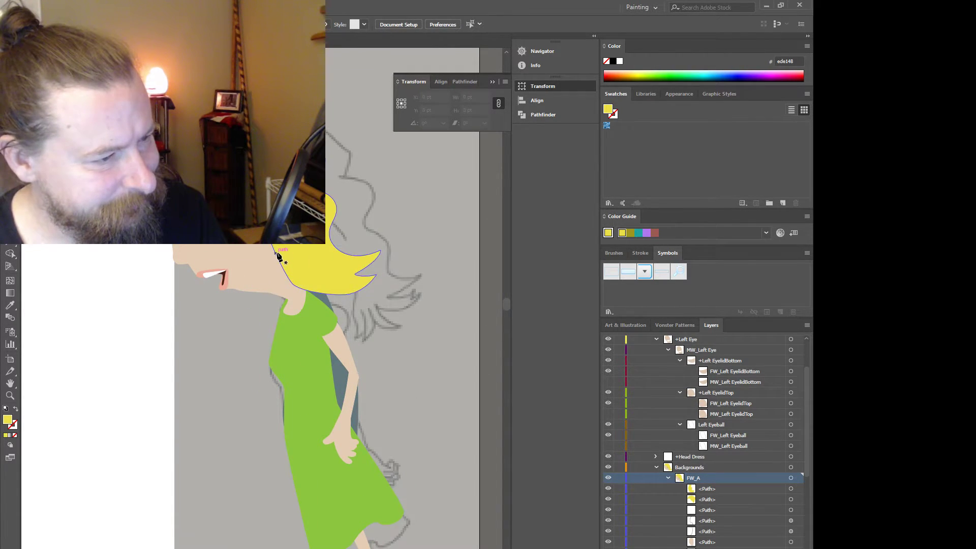
key(v)
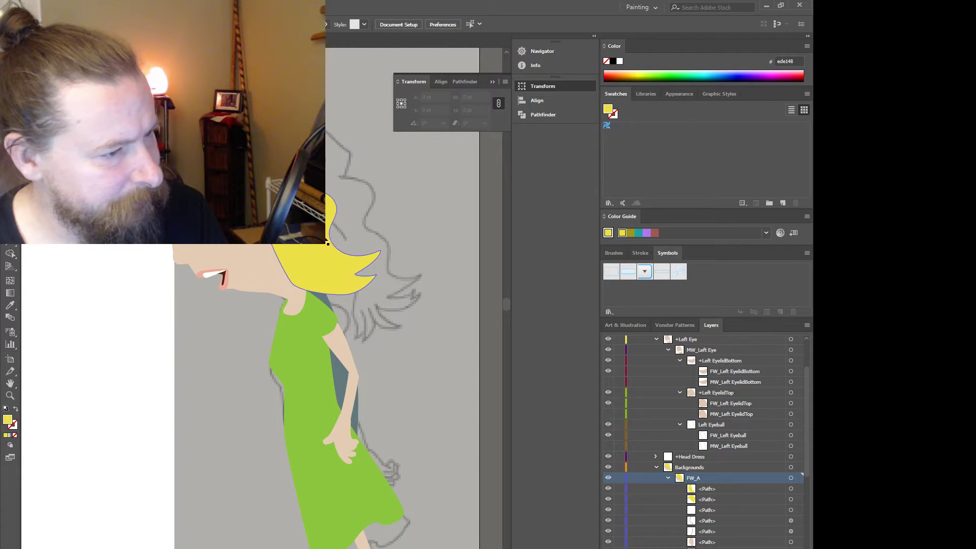
click(305, 247)
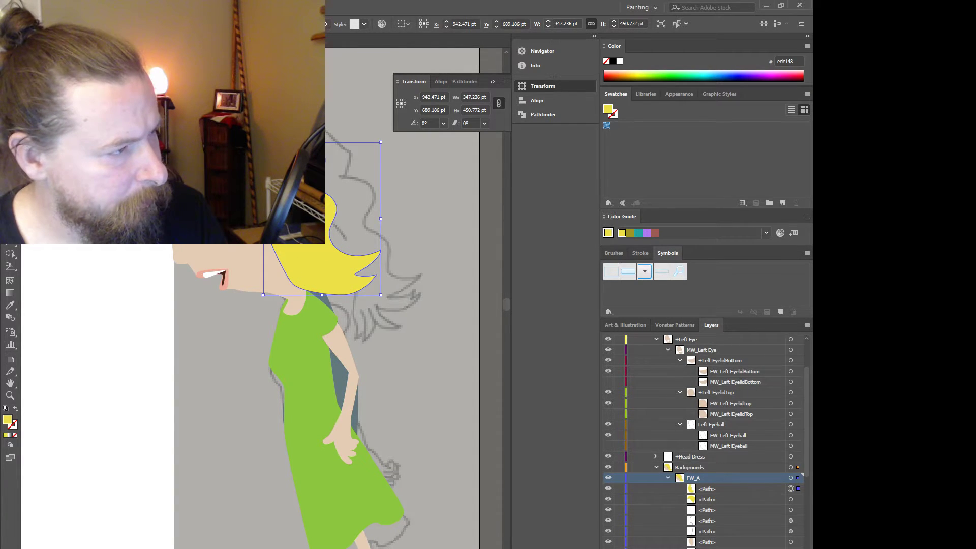
key(a)
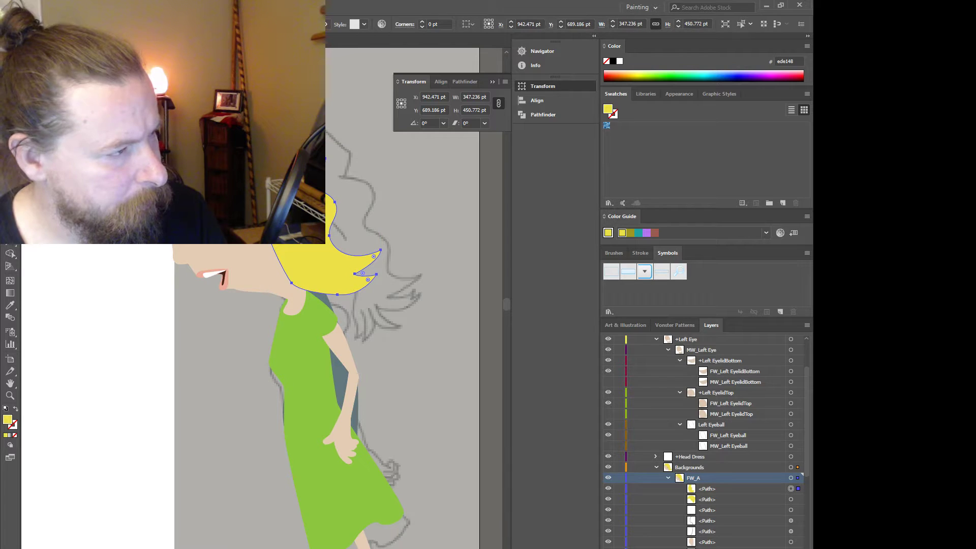
click(275, 252)
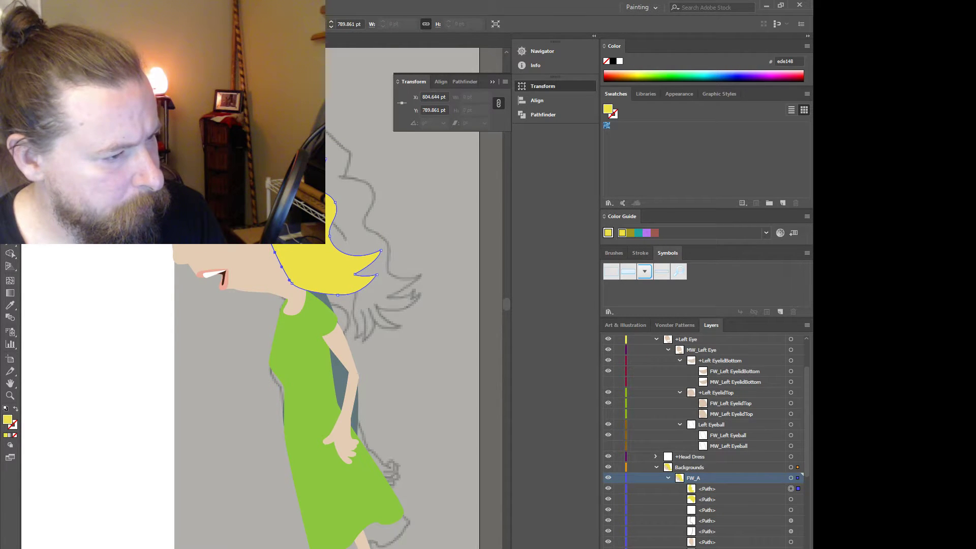
mouse_move(275, 252)
mouse_down()
mouse_move(257, 248)
mouse_move(261, 262)
mouse_up()
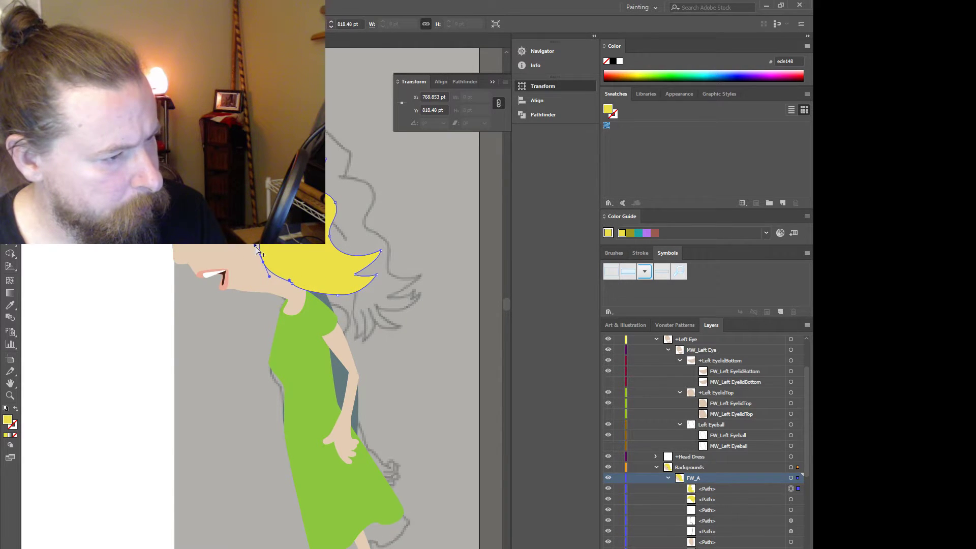
- Add an anchor on the back hair's lower front edge and pull it inward to about X 820 pt, Y 824 pt
click(281, 246)
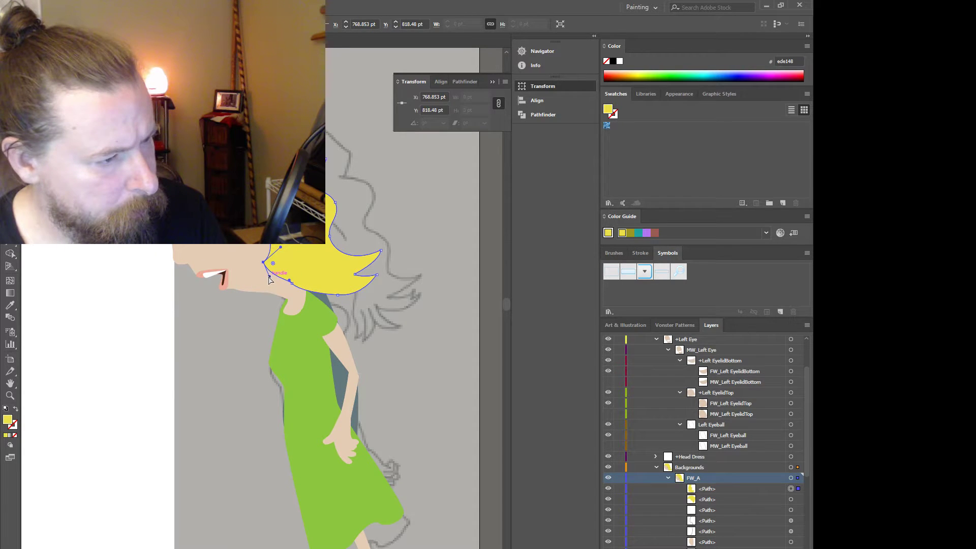
key(p)
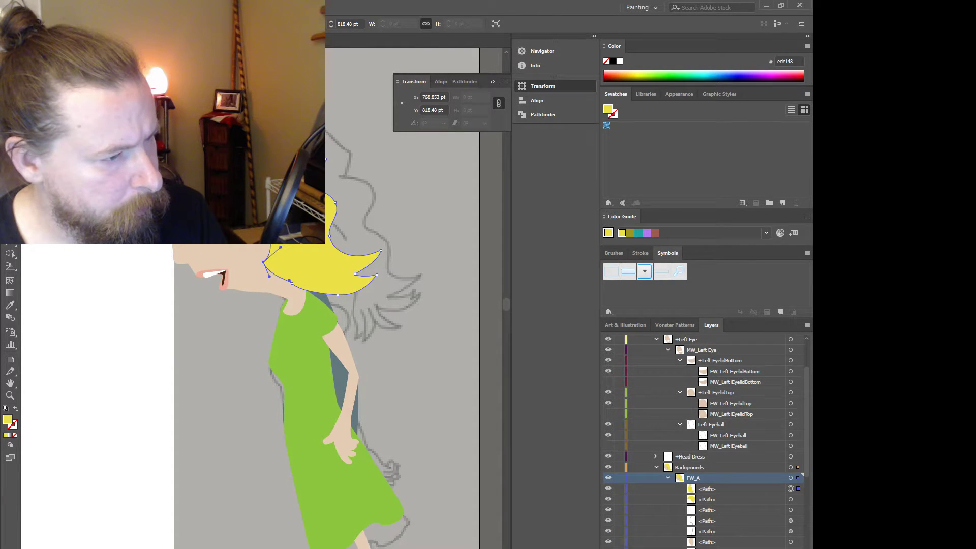
click(275, 275)
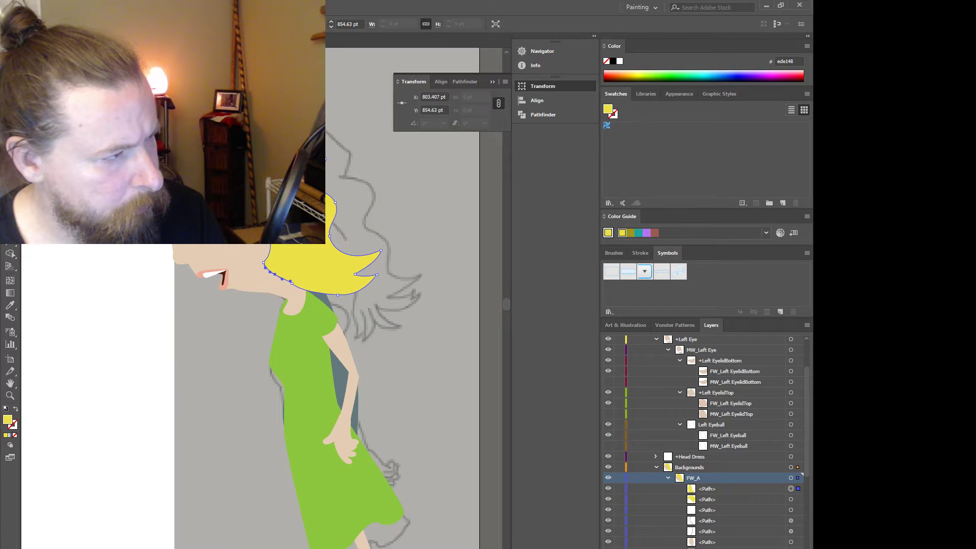
key(a)
drag(275, 278, 280, 254)
click(281, 264)
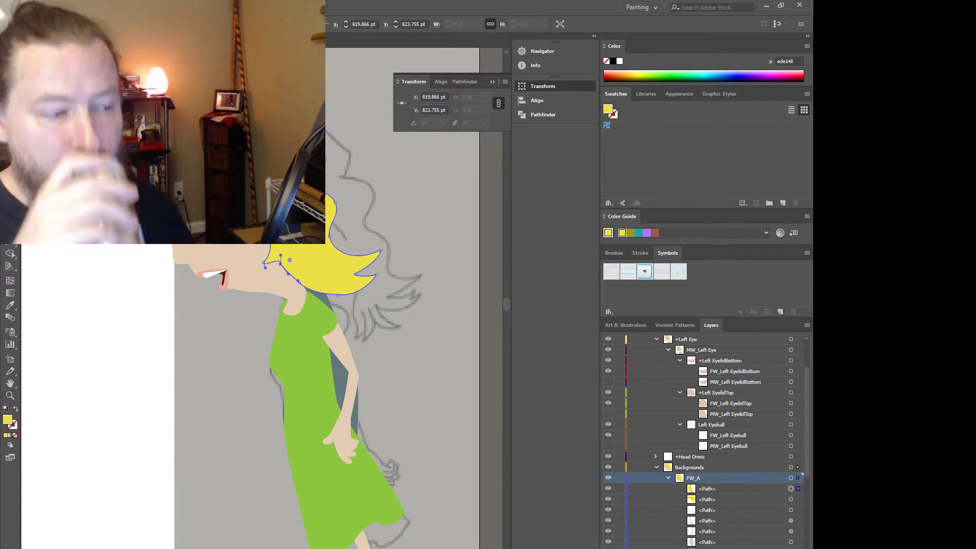
key(v)
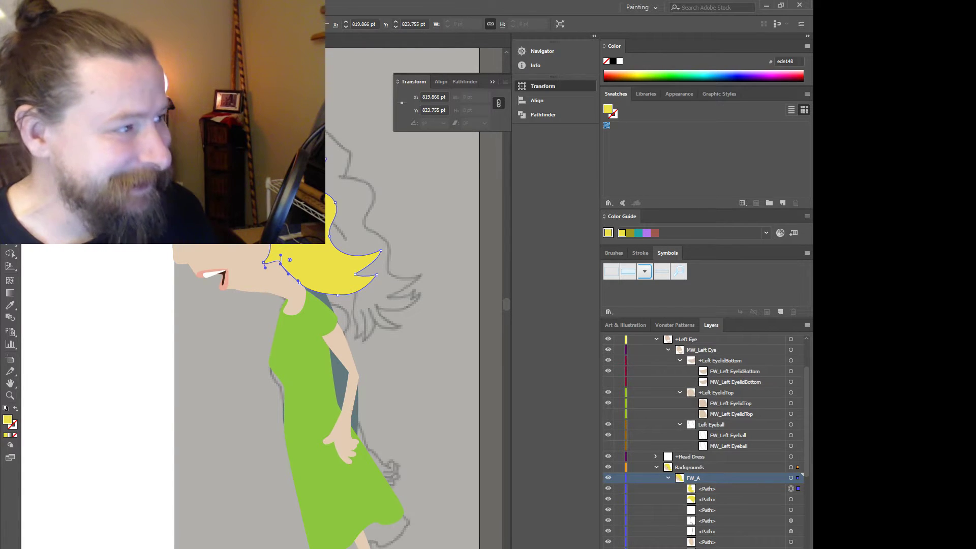
click(131, 303)
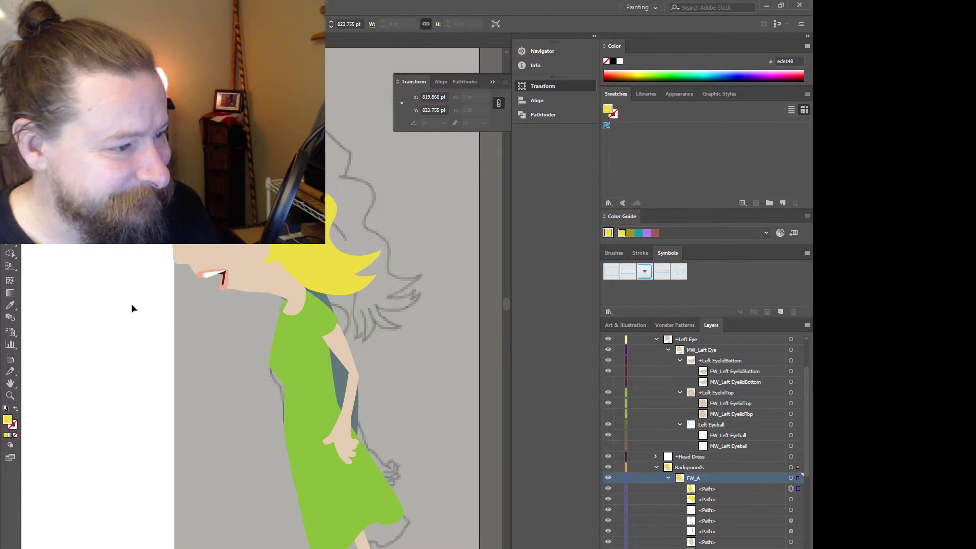
- Collect the back hair path in a new layer inside FW_A and name that layer "+Hair Back"
scroll(401, 279, down, 3)
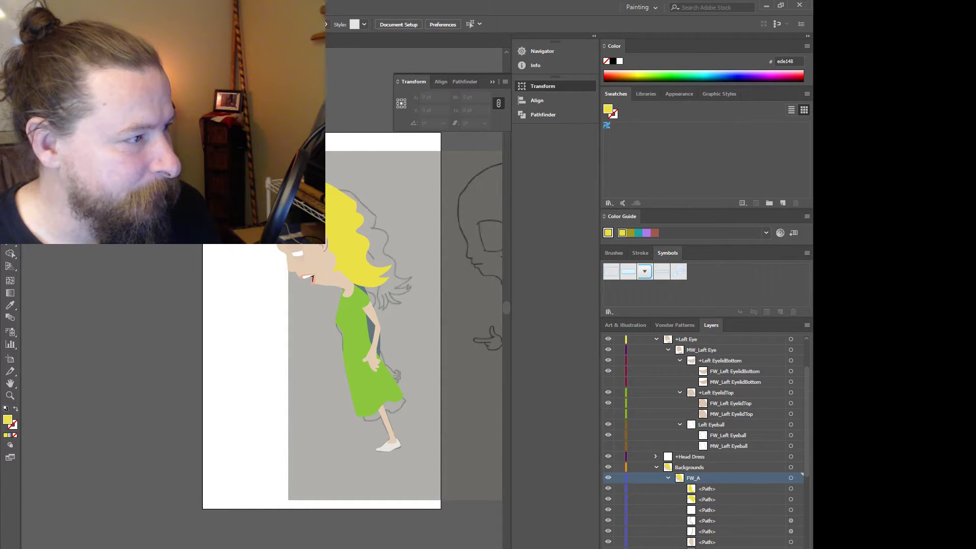
scroll(287, 215, up, 1)
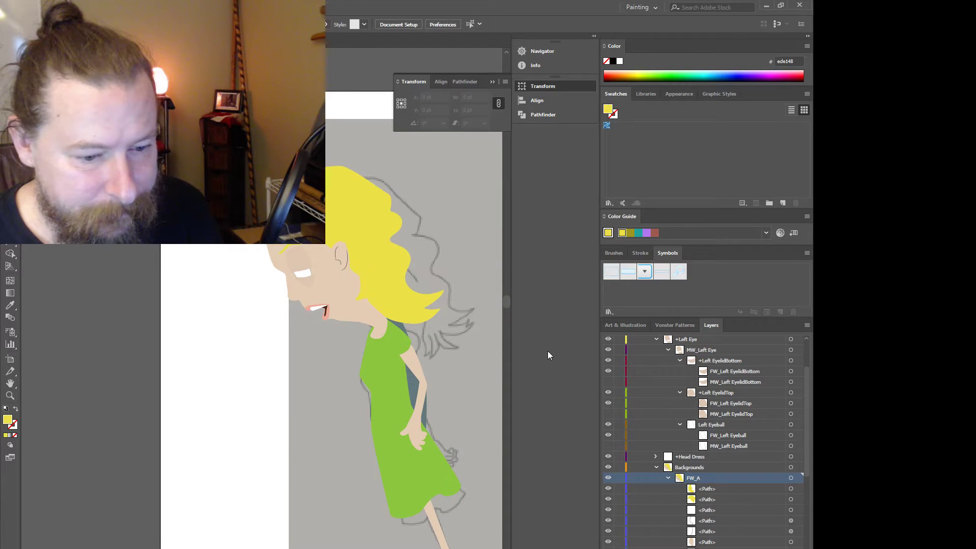
click(710, 491)
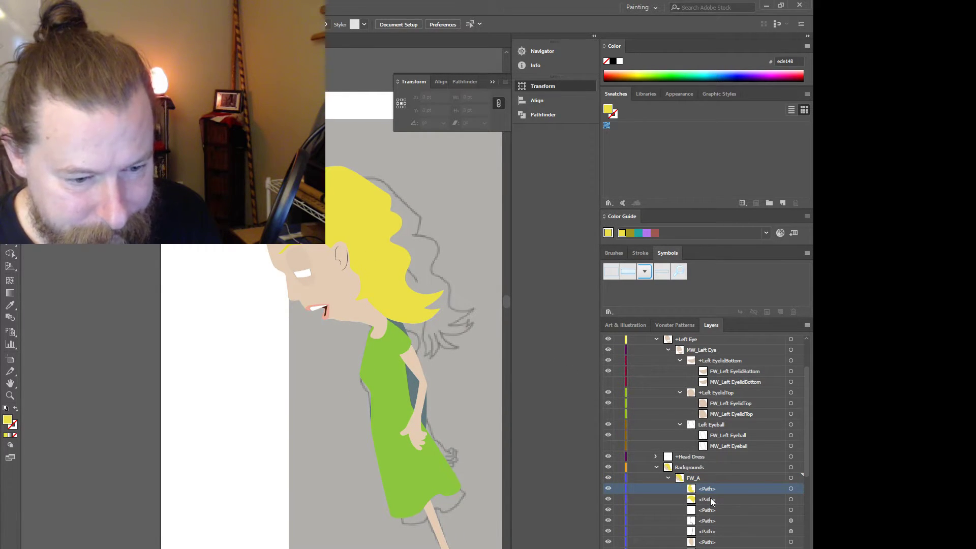
double_click(709, 488)
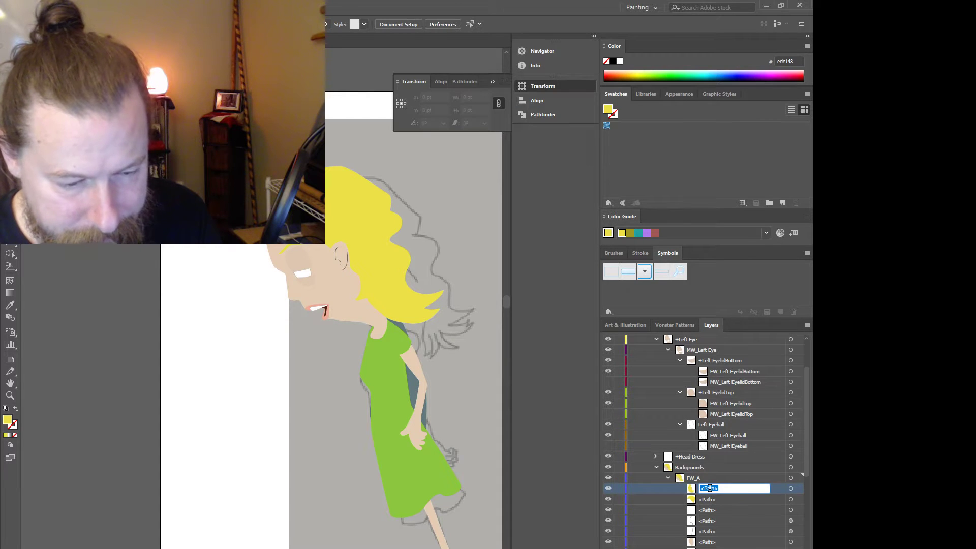
click(692, 490)
click(807, 326)
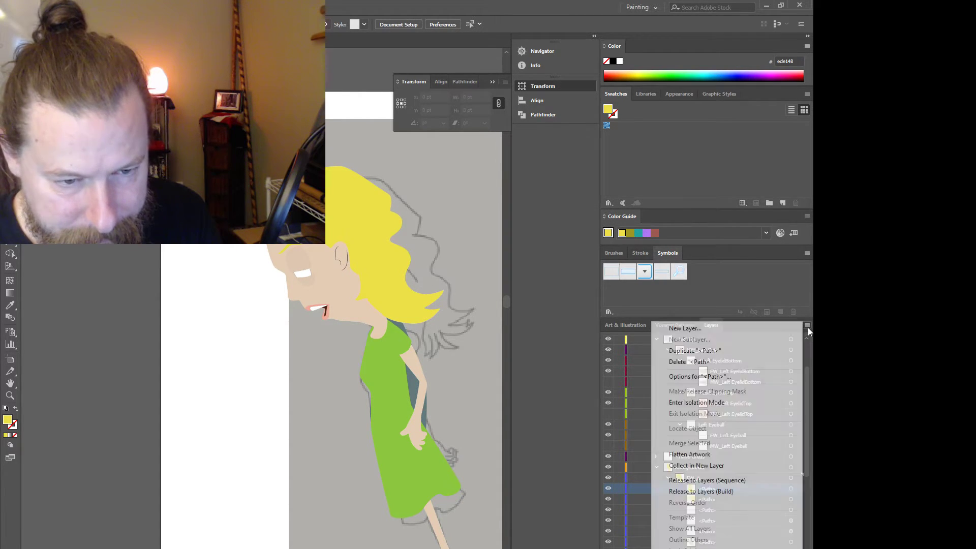
click(731, 467)
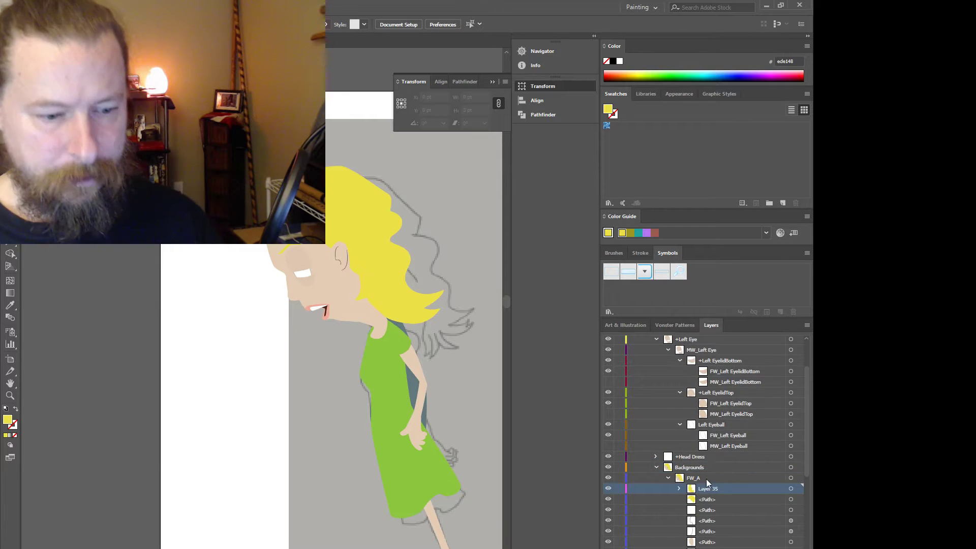
double_click(705, 489)
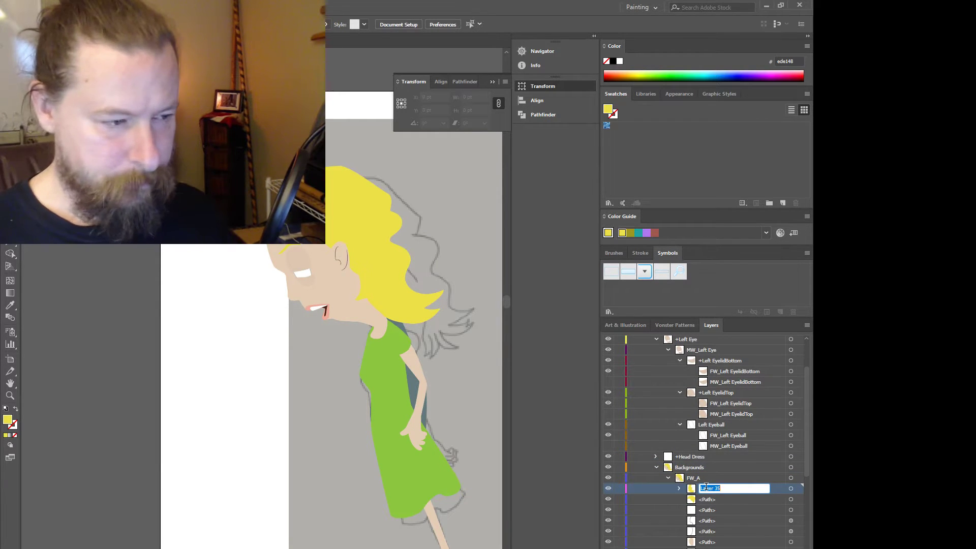
text(+Hair Back)
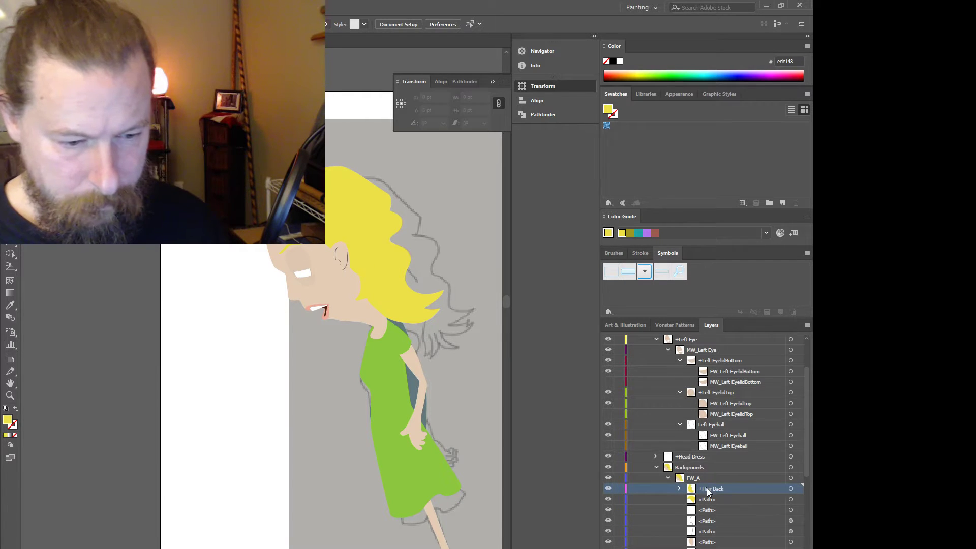
- Hide and reshow the Backgrounds layer to compare the head and hair shapes with the sketch underneath
click(710, 500)
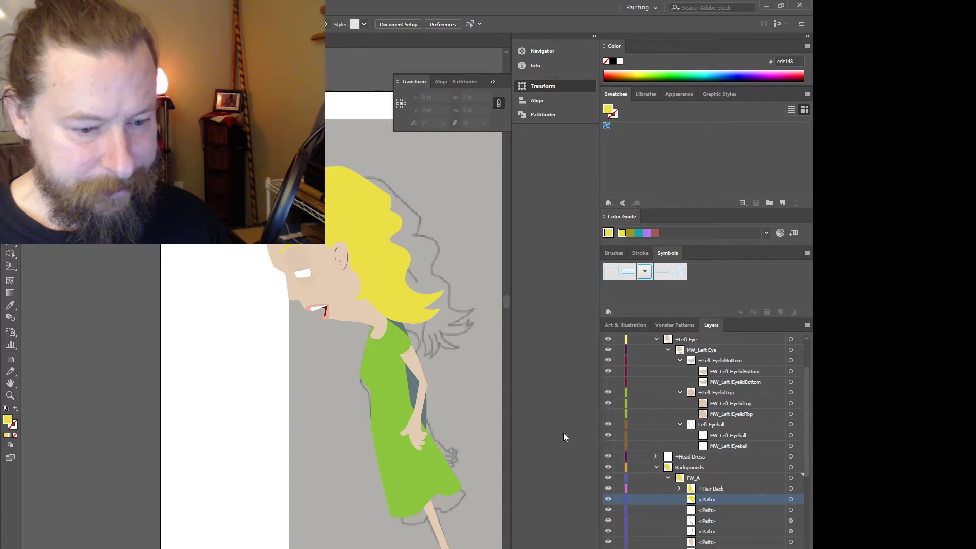
click(608, 467)
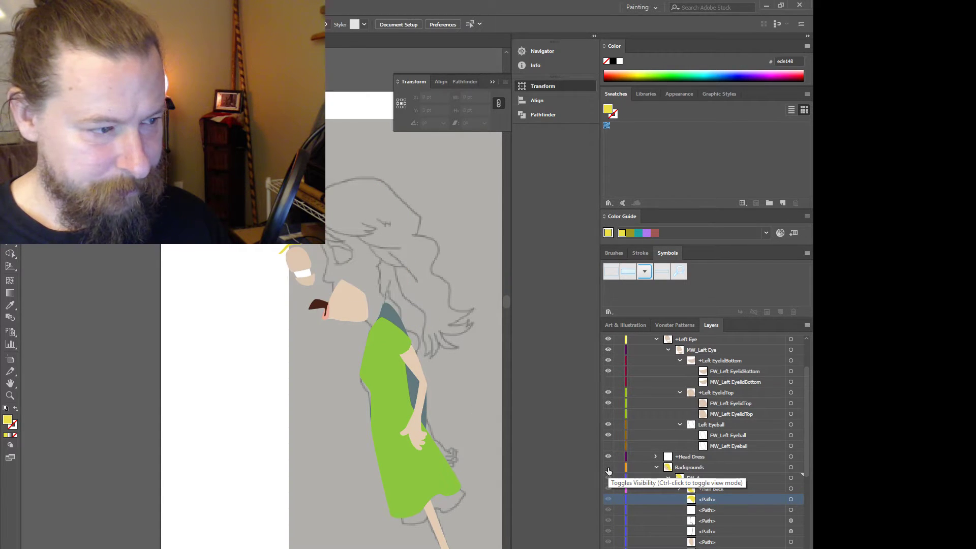
click(607, 468)
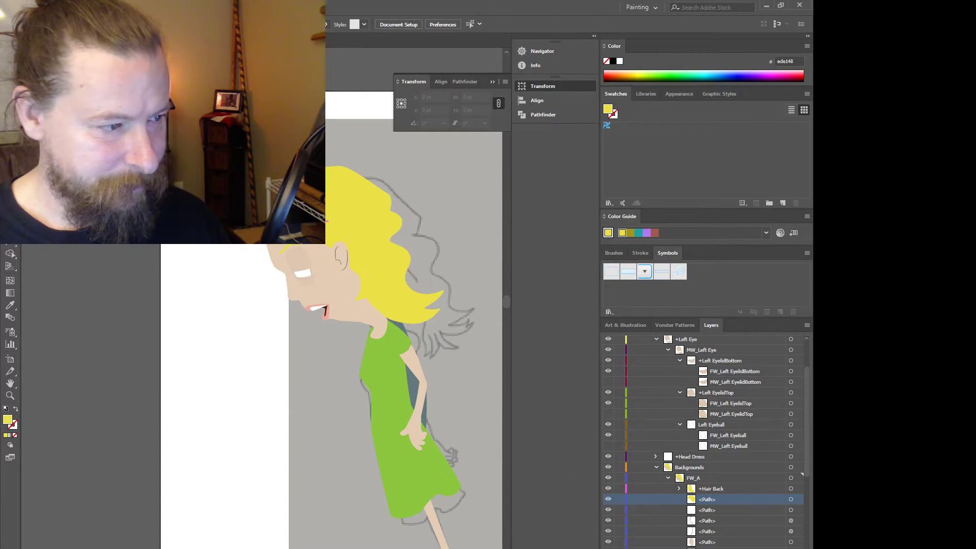
click(609, 467)
click(609, 467)
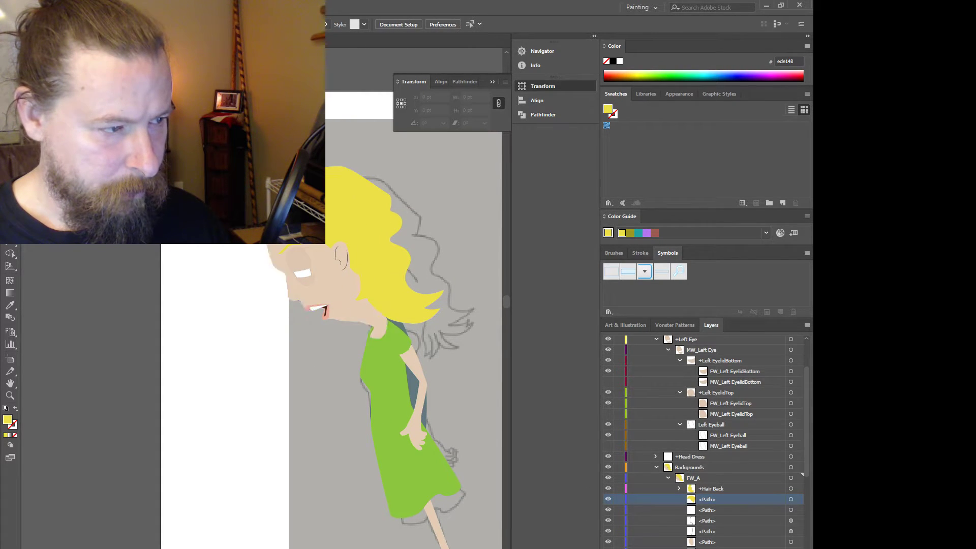
- Start a yellow front hair shape at X 495 pt, Y 370 pt, with its front point at X 355 pt, Y 511 pt
click(412, 279)
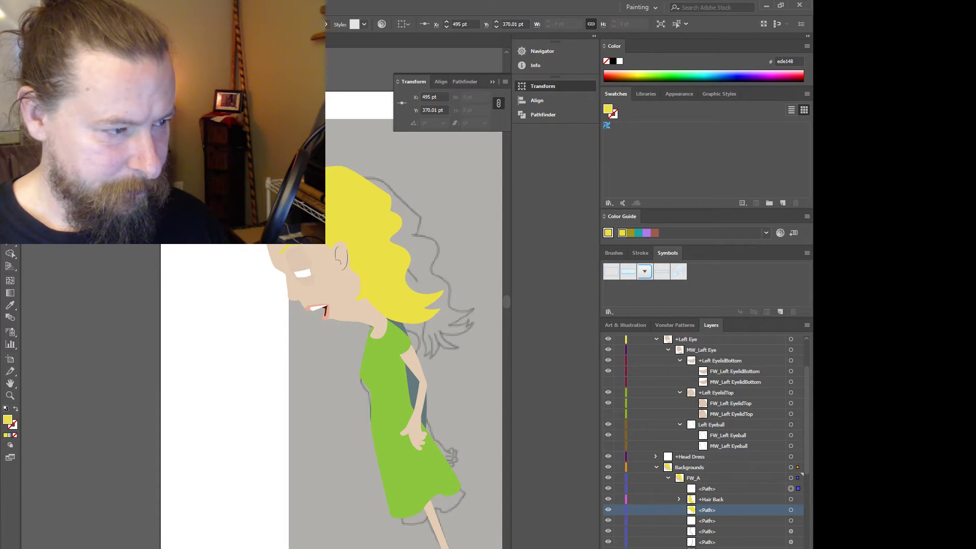
click(290, 224)
click(269, 246)
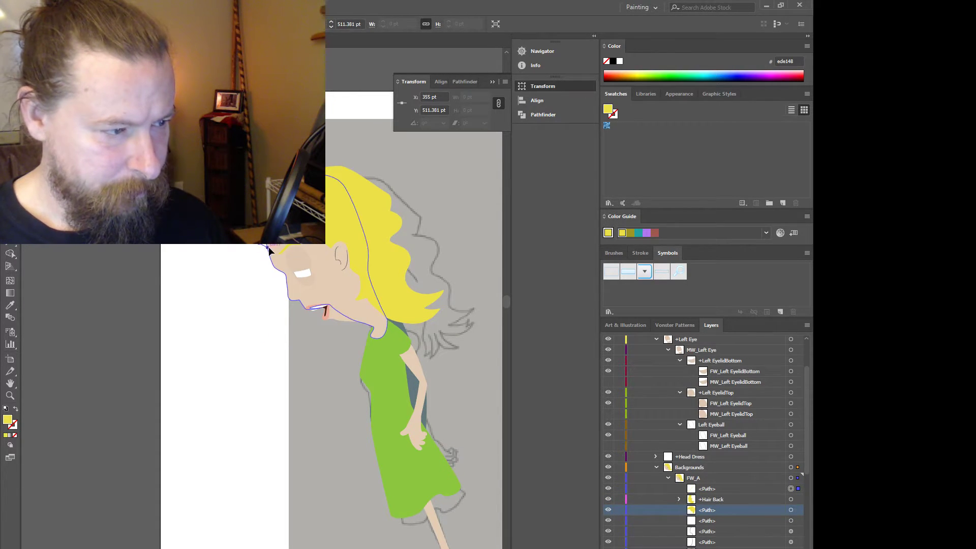
drag(268, 246, 325, 243)
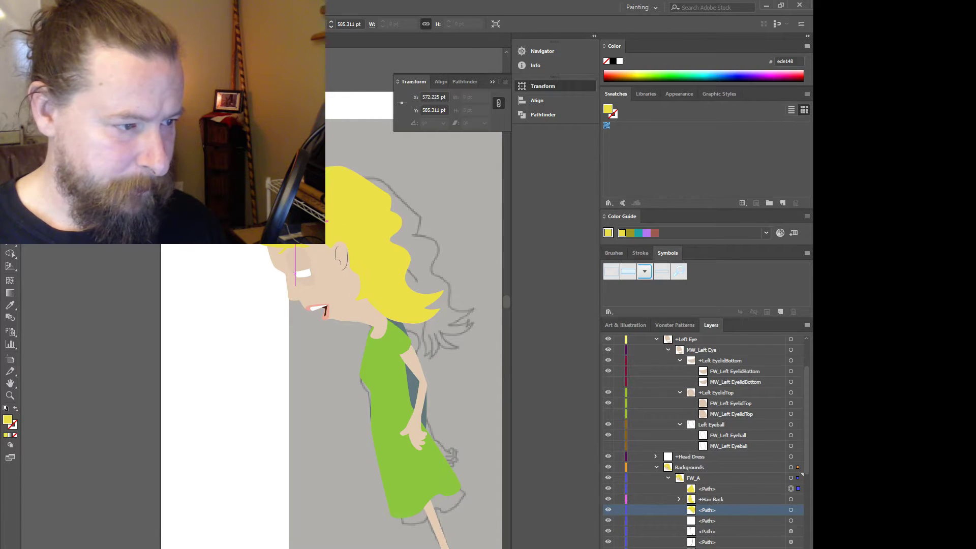
- Extend the front hair outline toward the ear to about X 666 pt, Y 563 pt, undoing the misplaced points
click(326, 222)
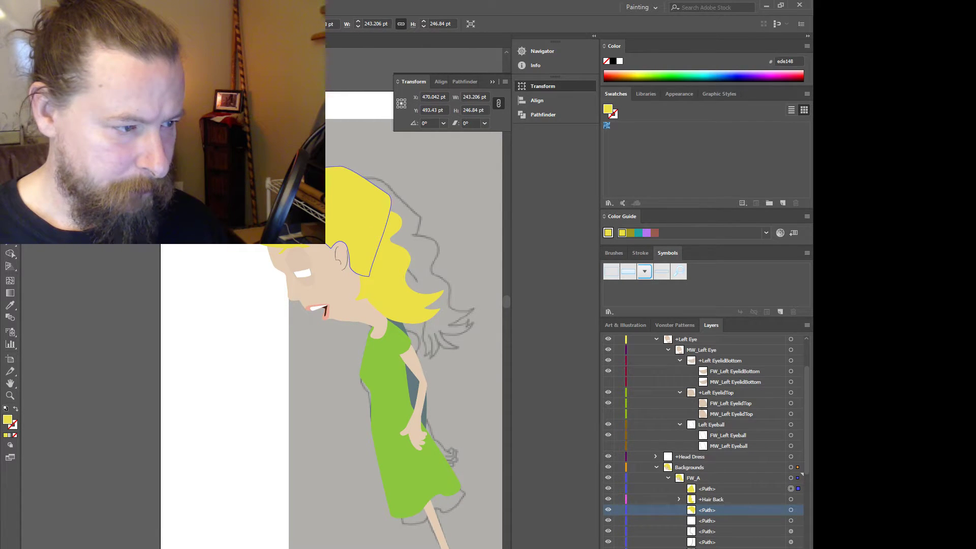
drag(310, 246, 313, 214)
key(ctrl+z)
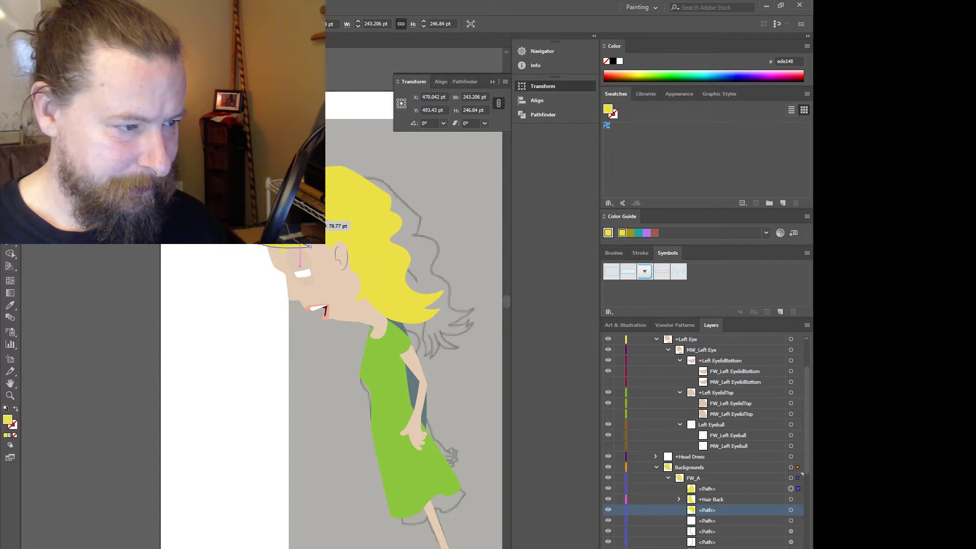
click(302, 222)
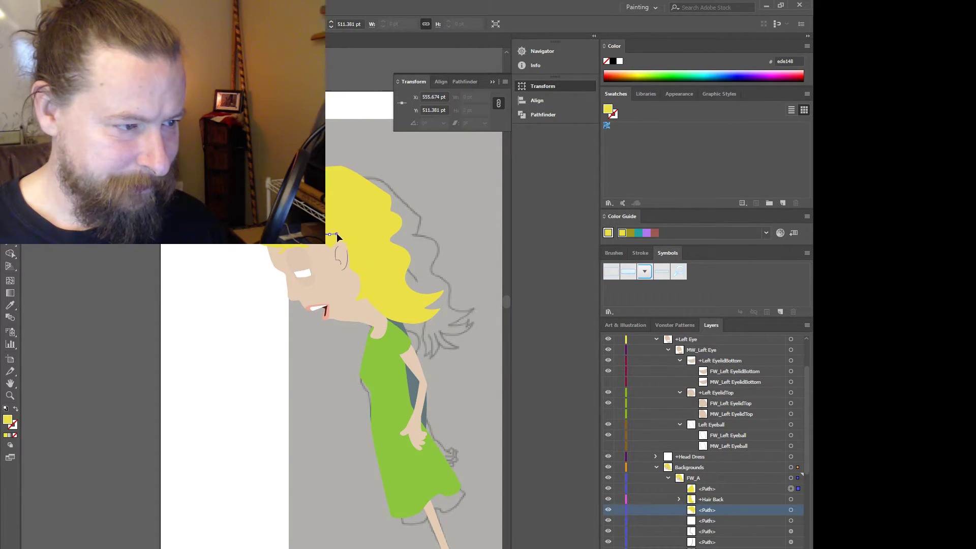
drag(336, 233, 342, 234)
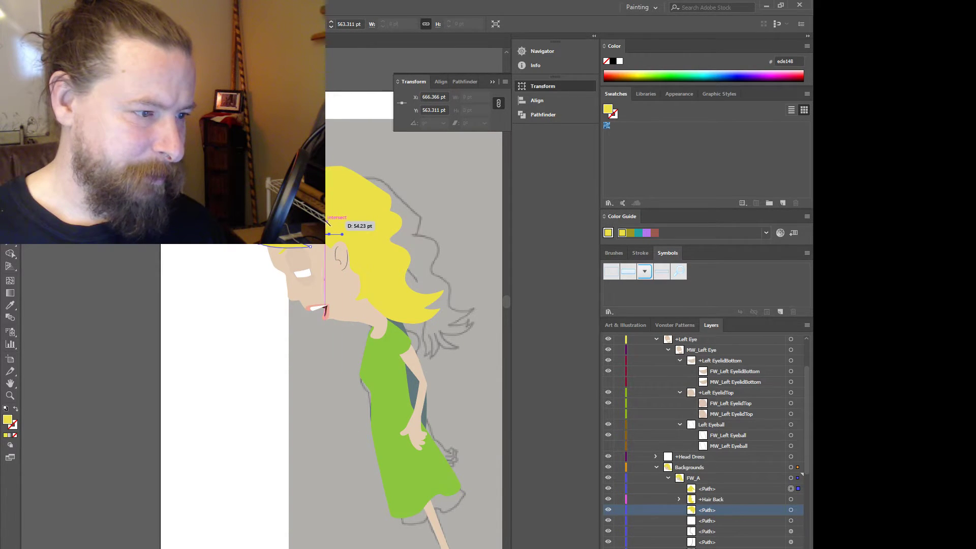
click(329, 219)
key(ctrl+z)
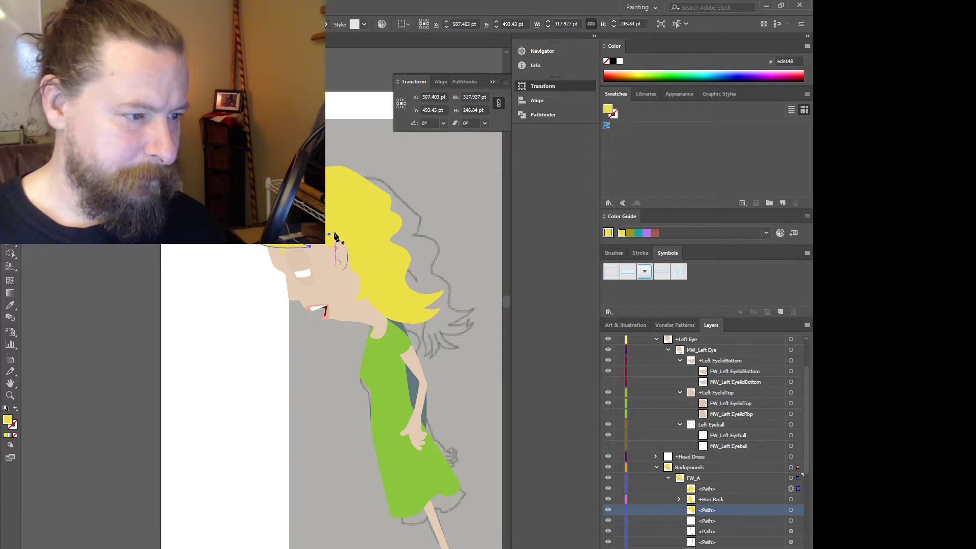
- Move the anchor near the ear to about X 660 pt, Y 537 pt, and close the front hair outline through X 596 pt, Y 455 pt
key(a)
click(333, 228)
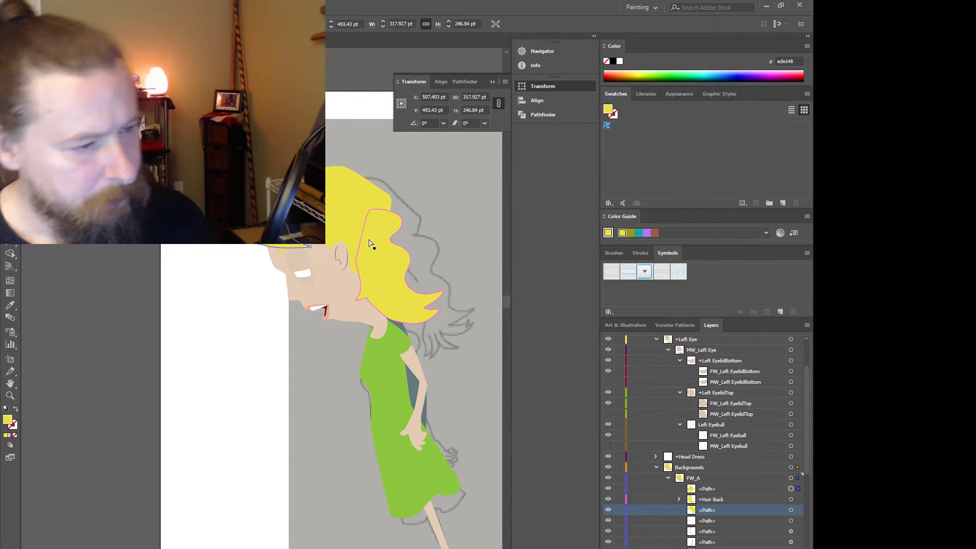
drag(334, 228, 312, 207)
click(312, 208)
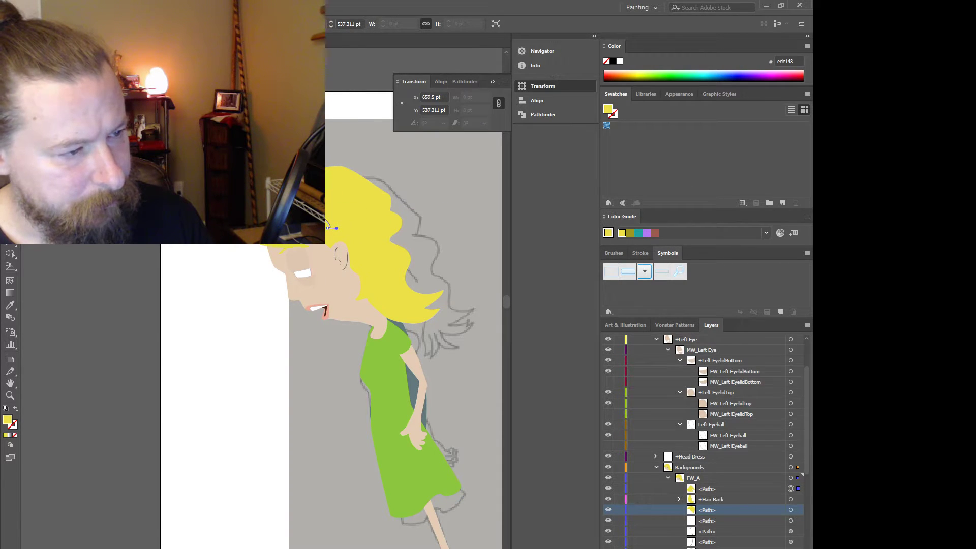
click(312, 207)
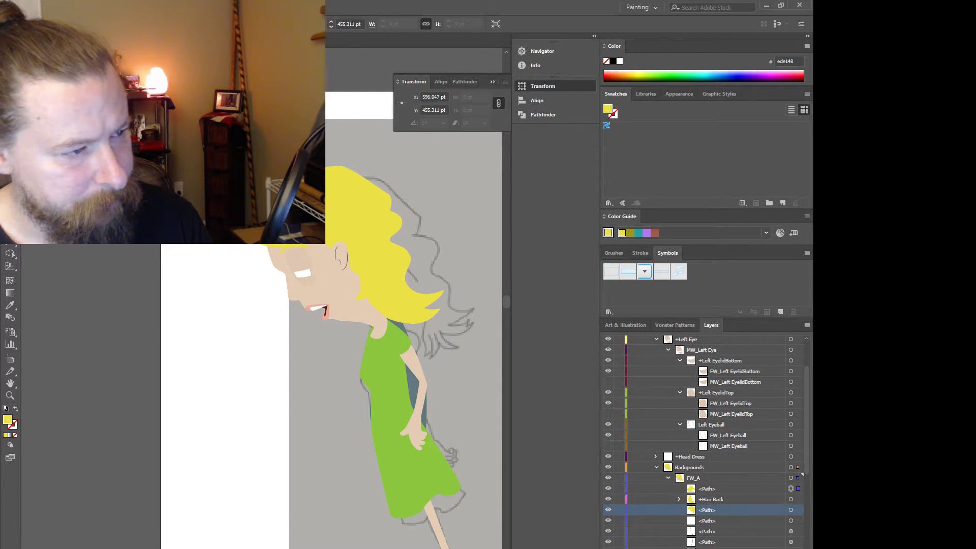
drag(299, 182, 285, 185)
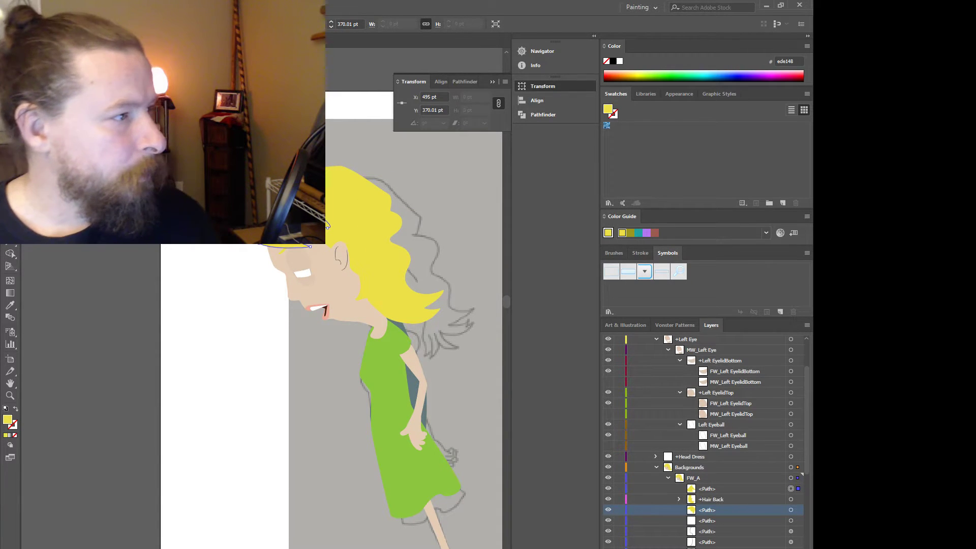
key(v)
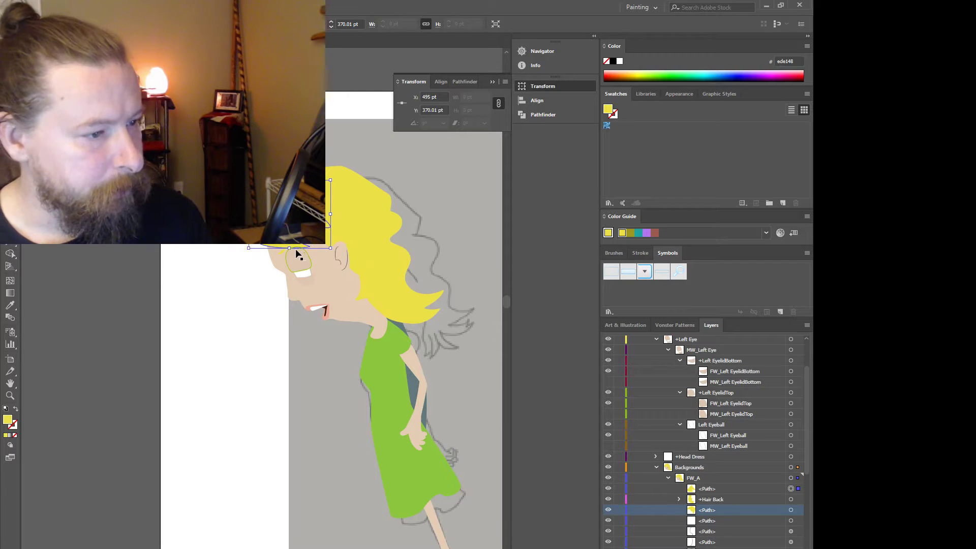
click(233, 287)
- Rename the hair path directly below the +Hair Back layer as "+Hair Front"
scroll(236, 295, down, 1)
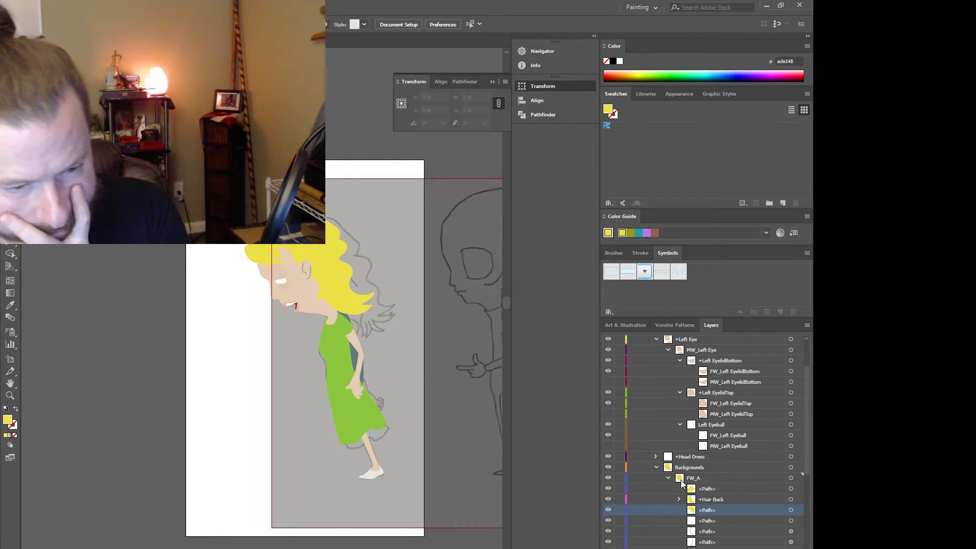
double_click(714, 510)
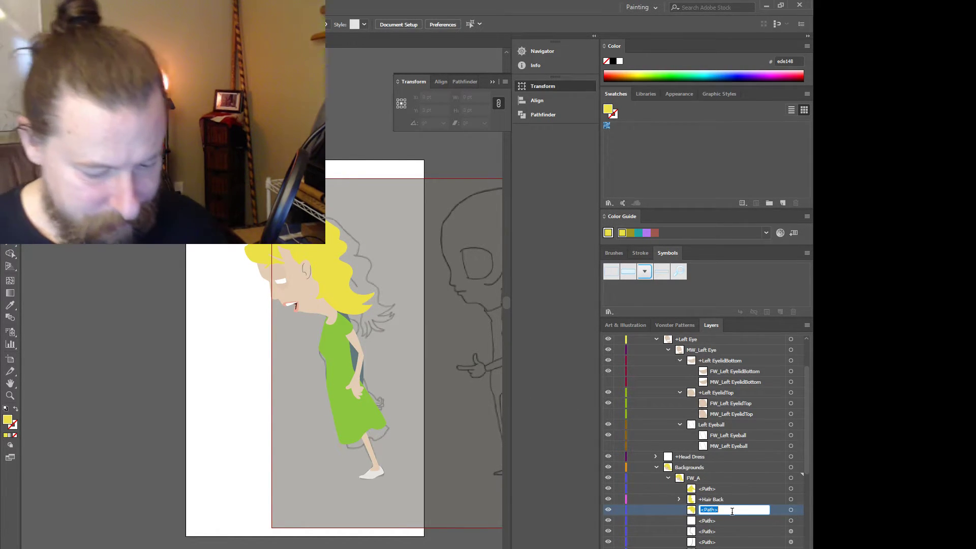
text(+Hair Front)
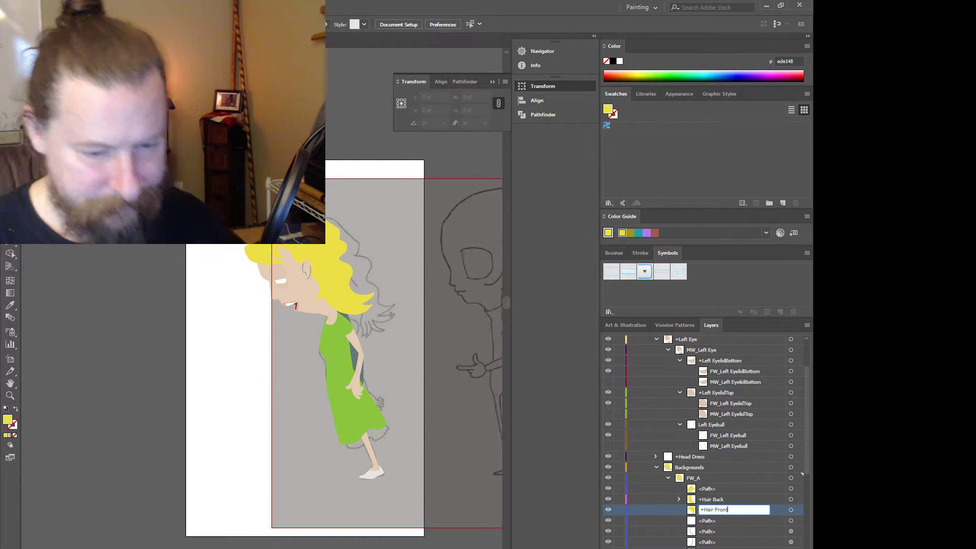
key(Return)
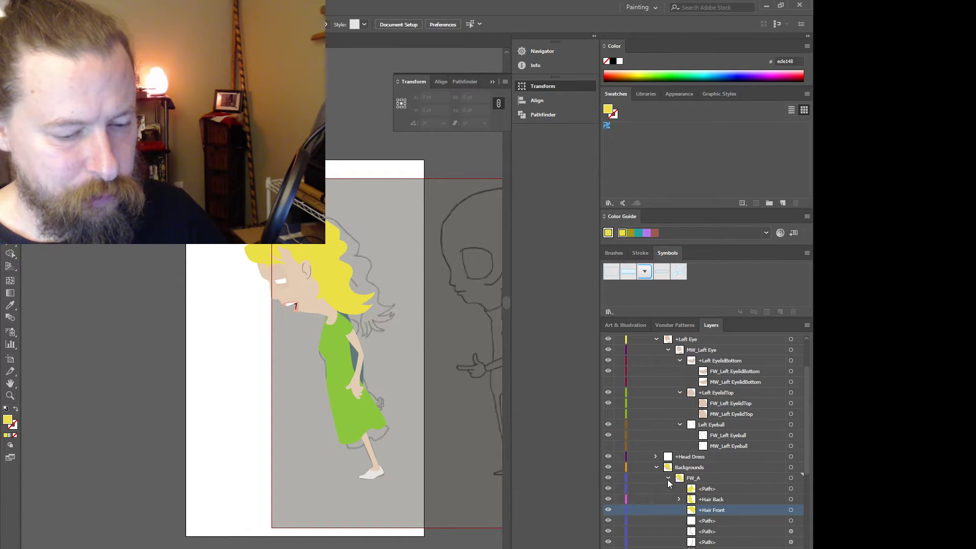
click(701, 521)
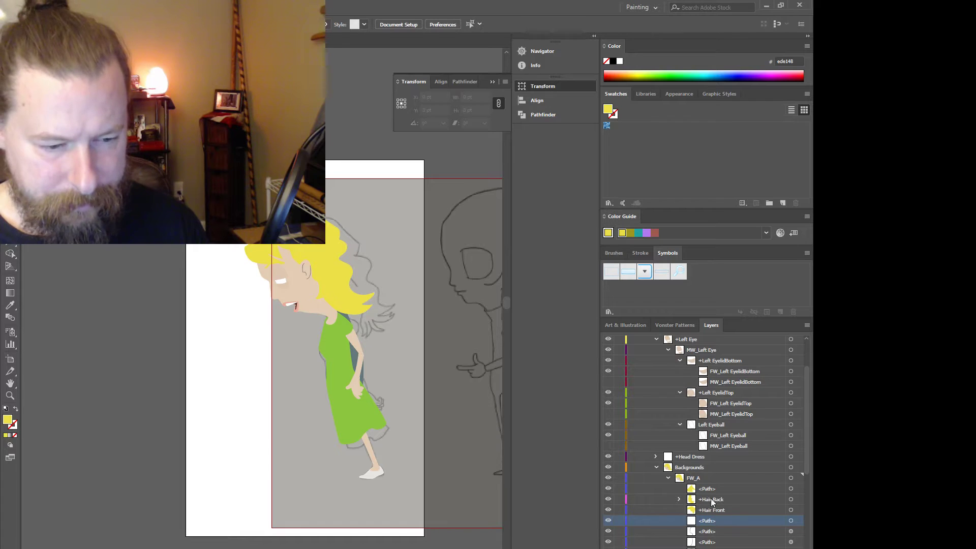
click(714, 511)
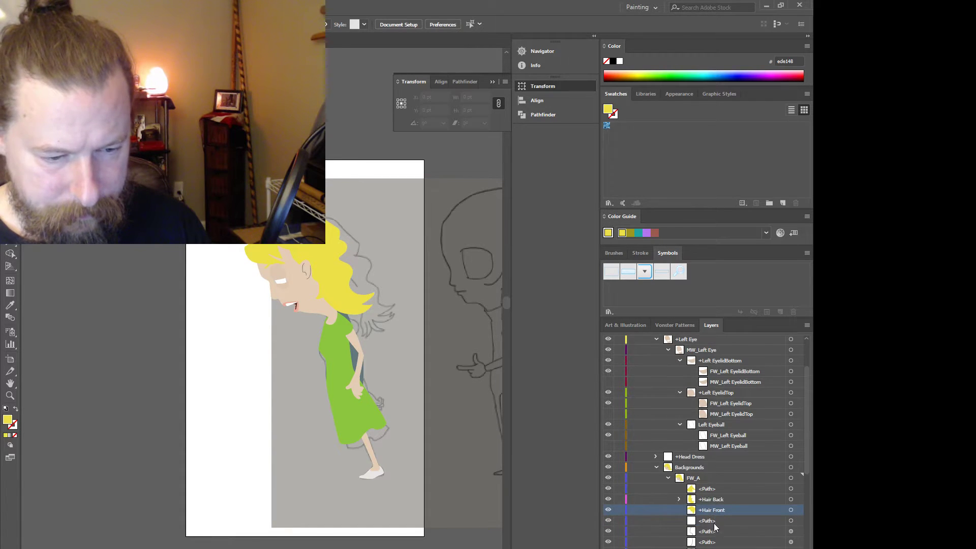
scroll(713, 523, down, 3)
shift+click(710, 510)
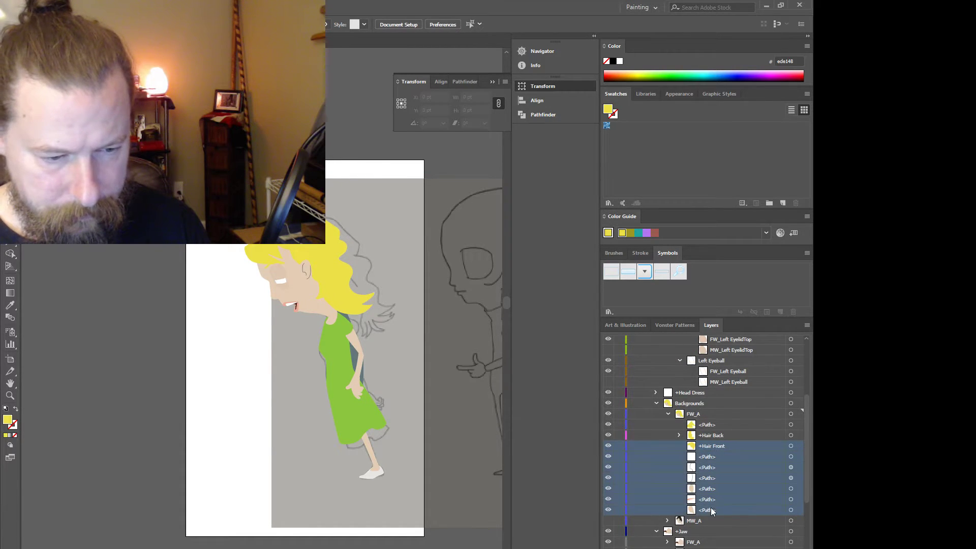
click(807, 325)
click(713, 329)
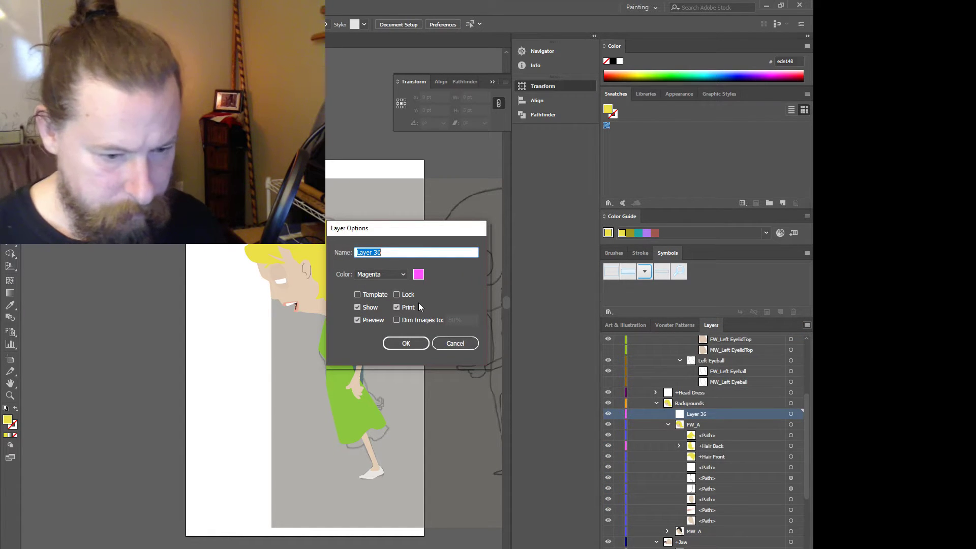
click(448, 345)
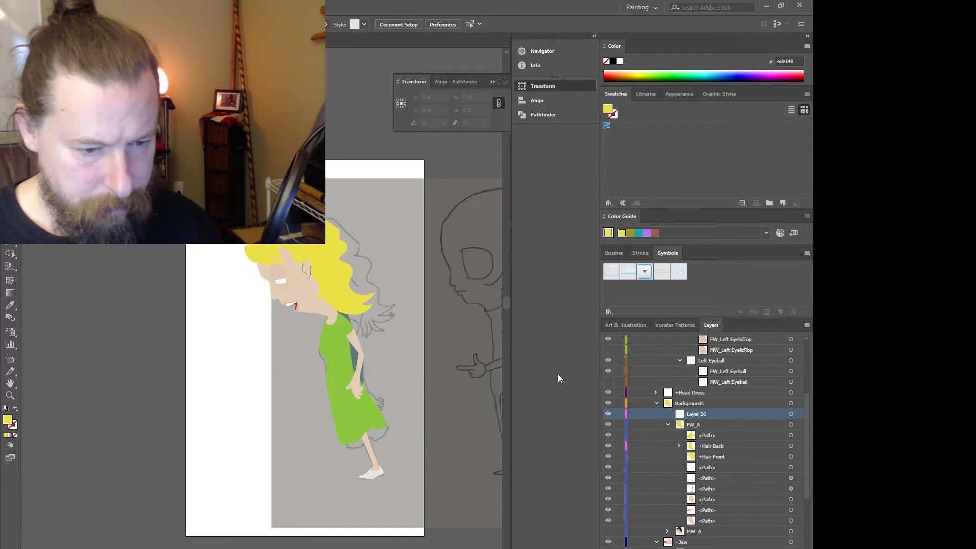
- Collect +Hair Front and the six paths below it in FW_A into a new layer named "bacjground"
click(713, 446)
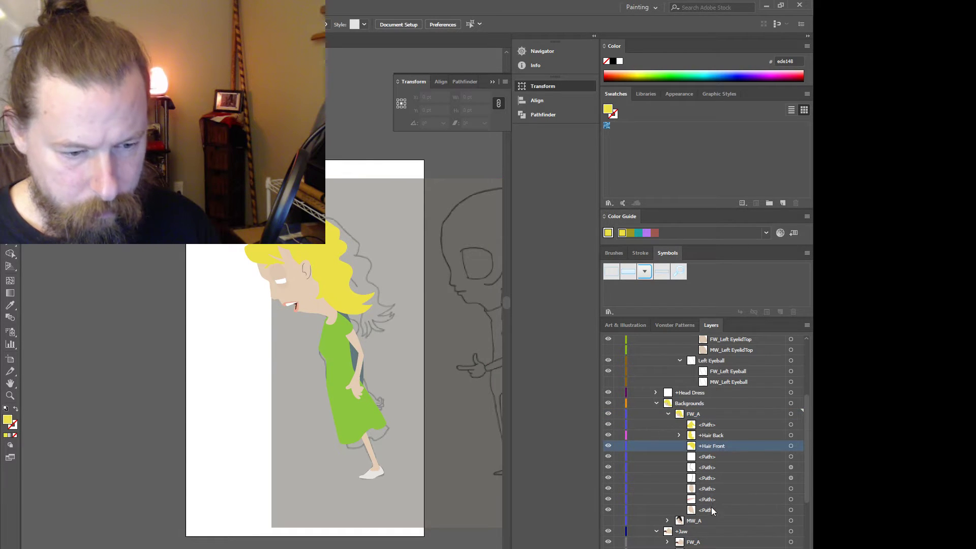
shift+click(711, 508)
click(807, 326)
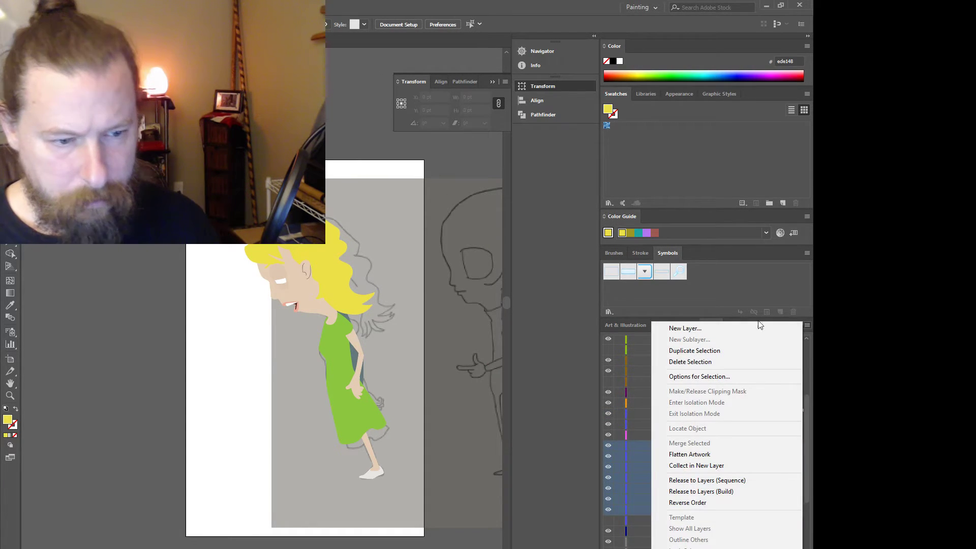
click(721, 470)
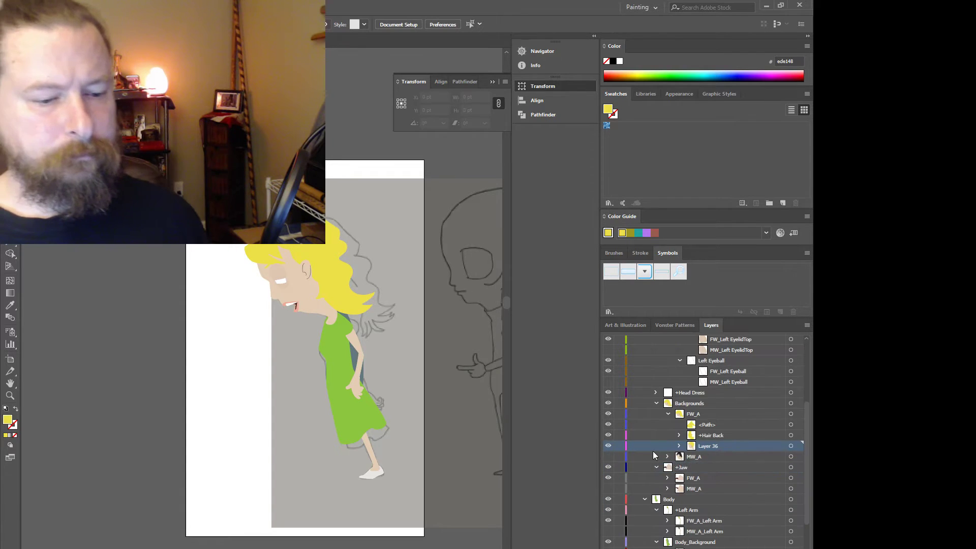
double_click(708, 445)
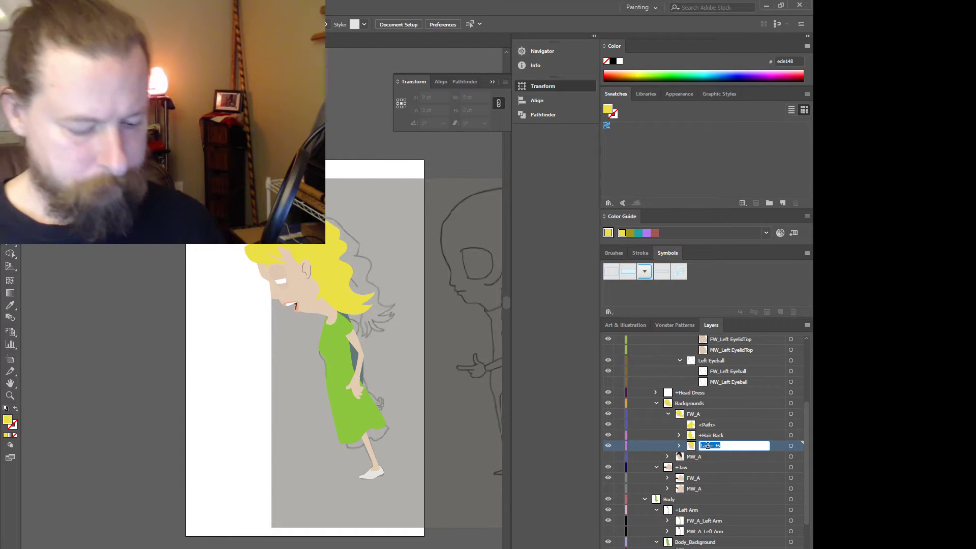
text(bacjg)
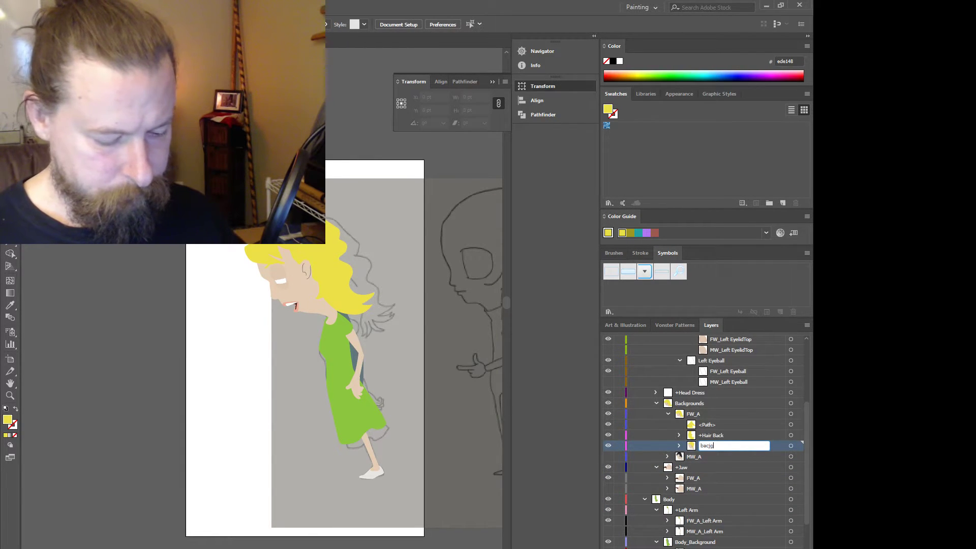
text(ckground)
key(Return)
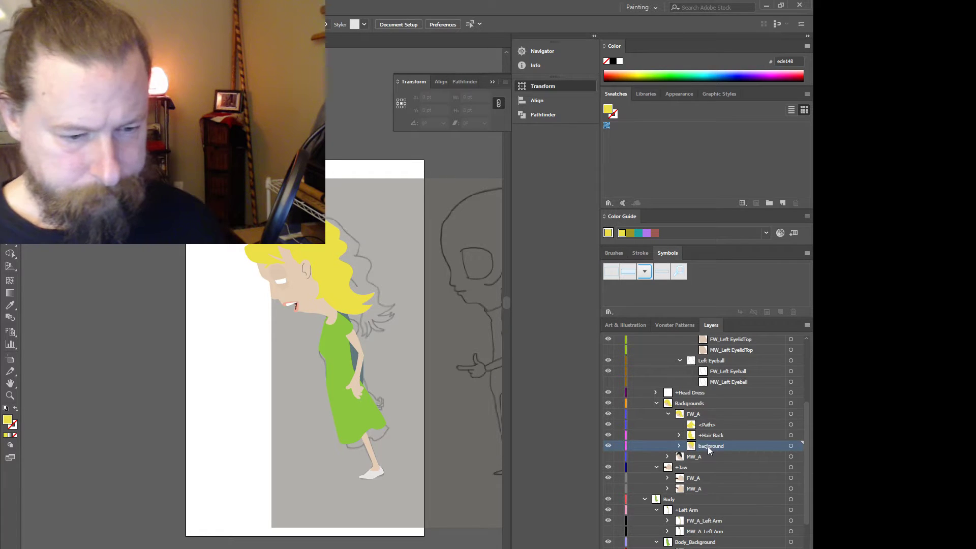
- Collect the remaining loose path above +Hair Back into a new layer named "+Hair Front"
click(708, 426)
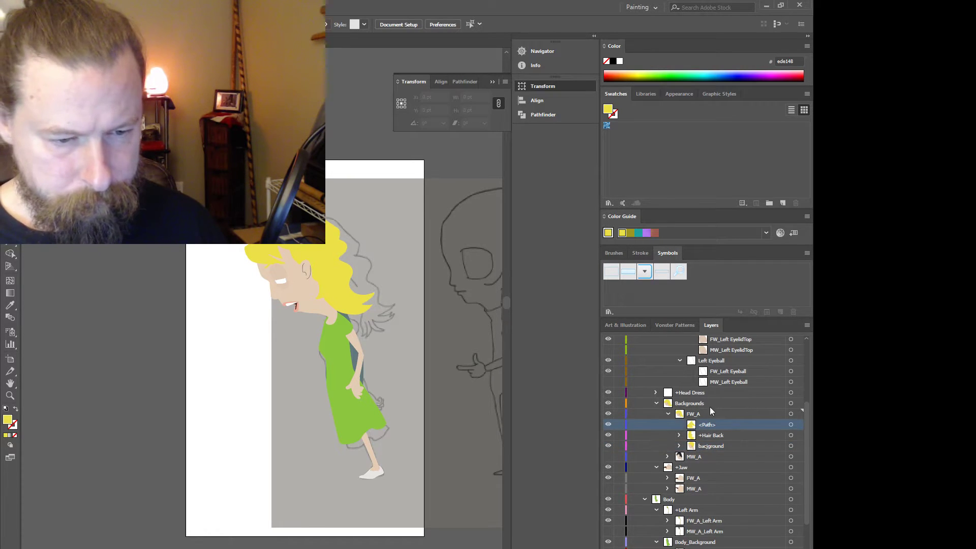
click(807, 326)
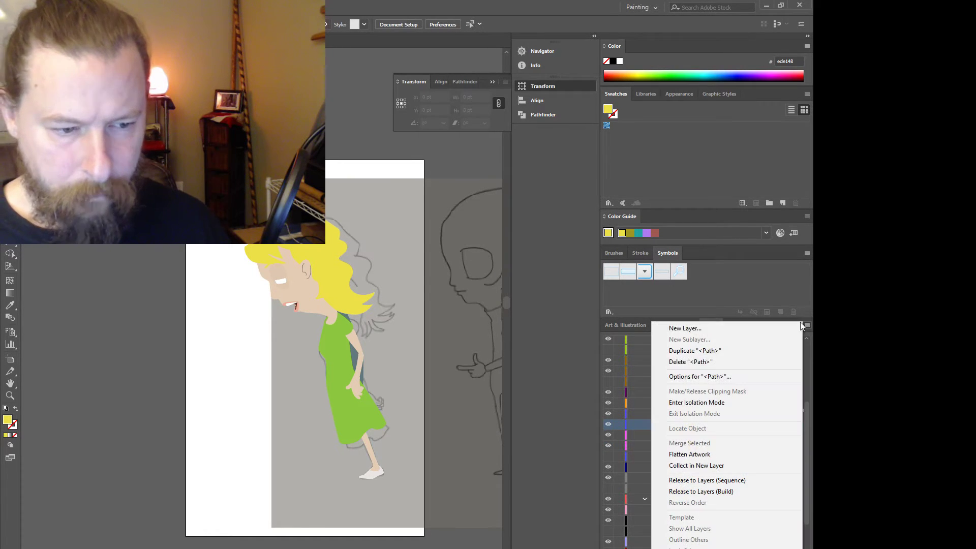
click(728, 466)
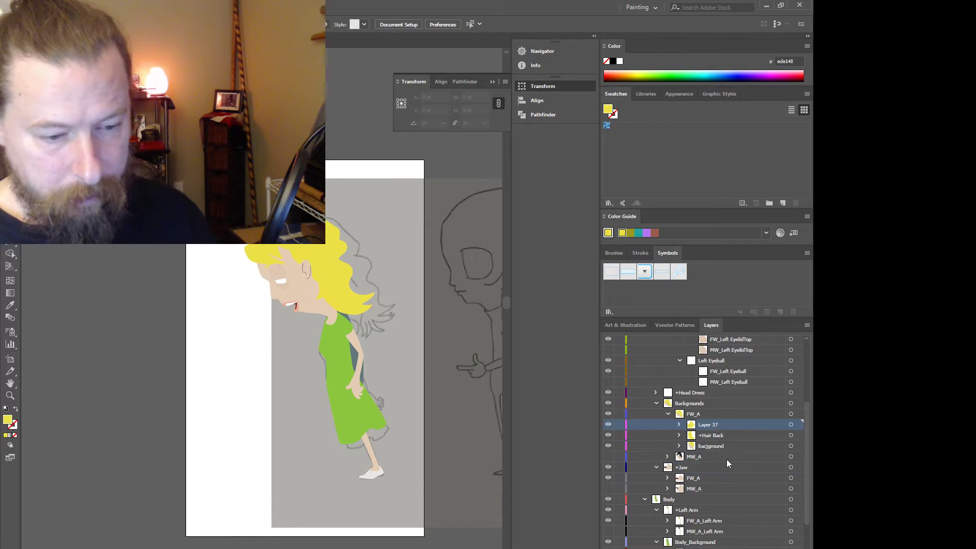
double_click(709, 425)
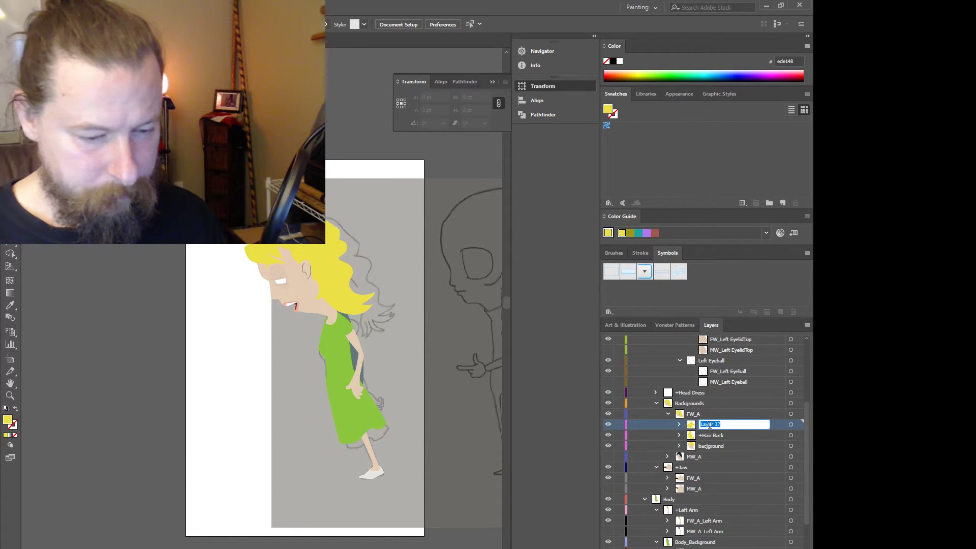
text(_)
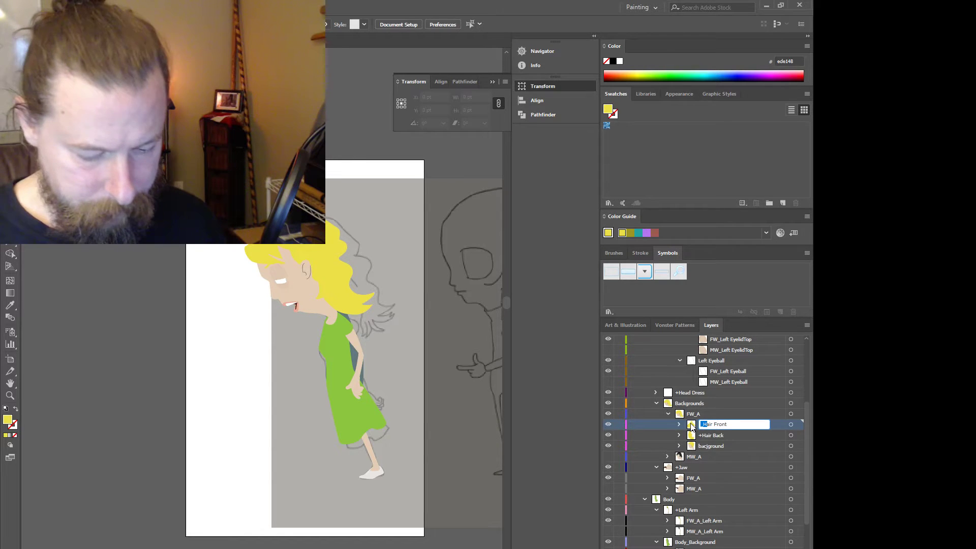
text(+)
key(Return)
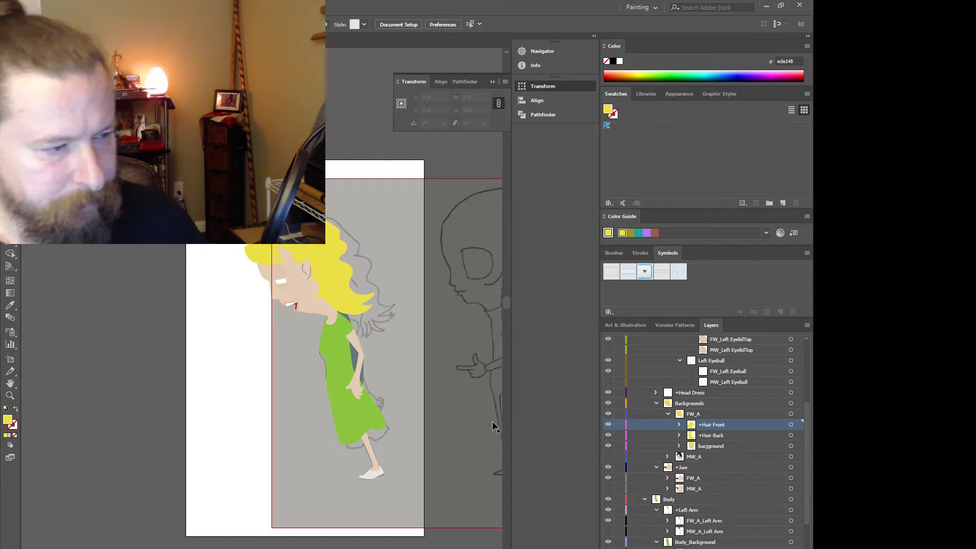
- Collapse the FW_A, +Jaw and Backgrounds layers of the head
click(668, 414)
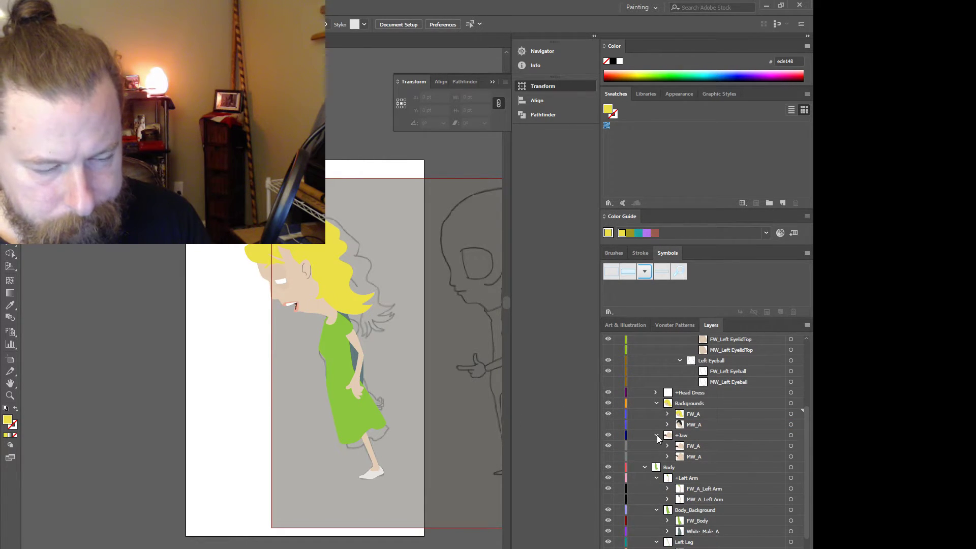
click(657, 435)
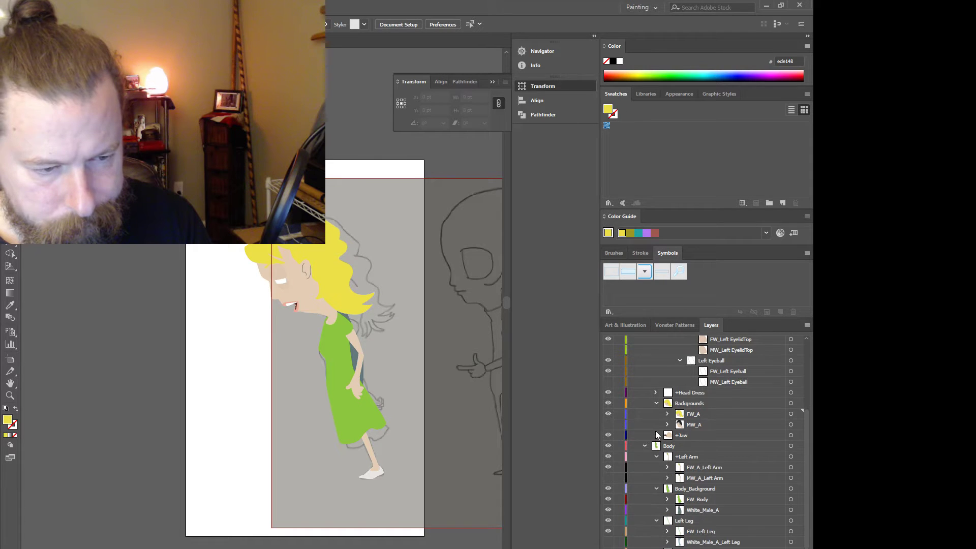
click(655, 403)
- Duplicate the FW_A_Left Arm layer and move the copy into FW_Right Arm under +Right Arm
scroll(654, 444, down, 1)
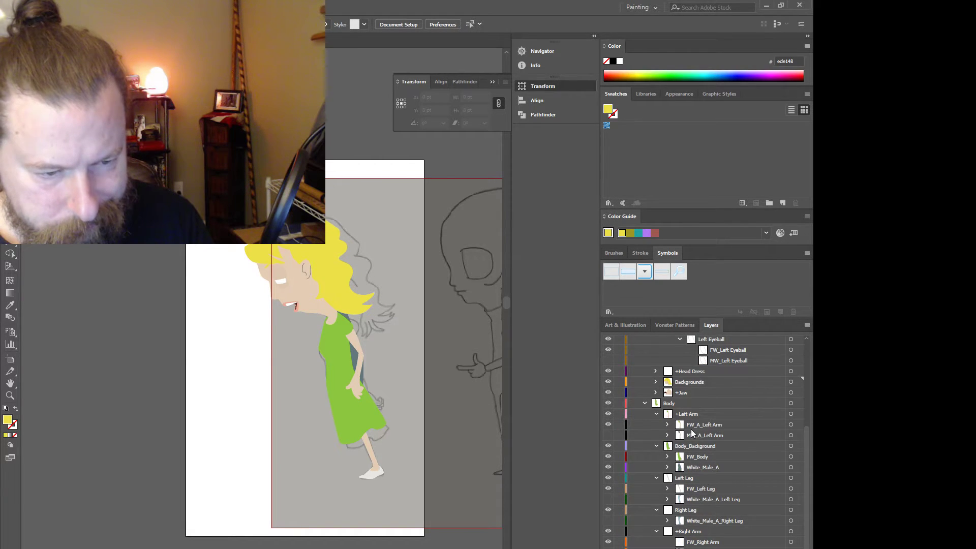
click(680, 428)
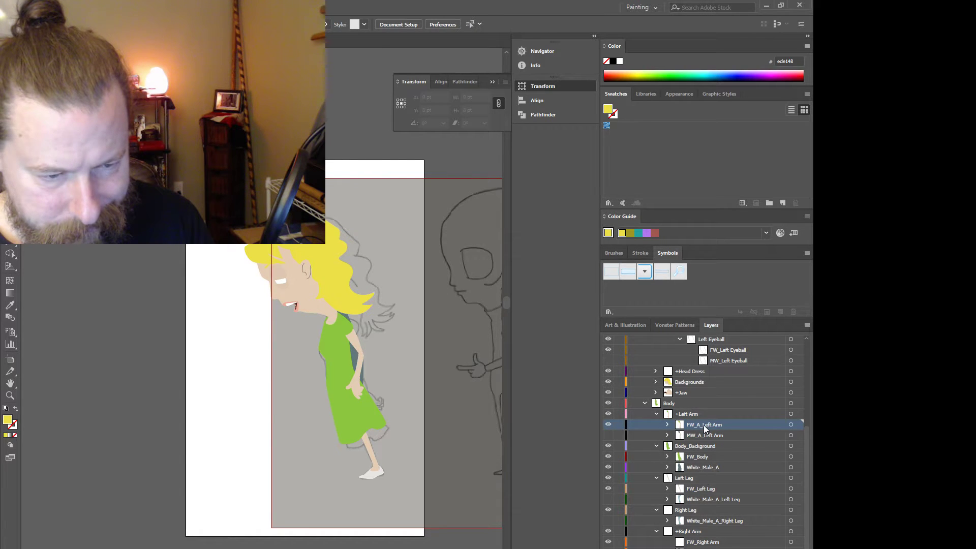
click(808, 325)
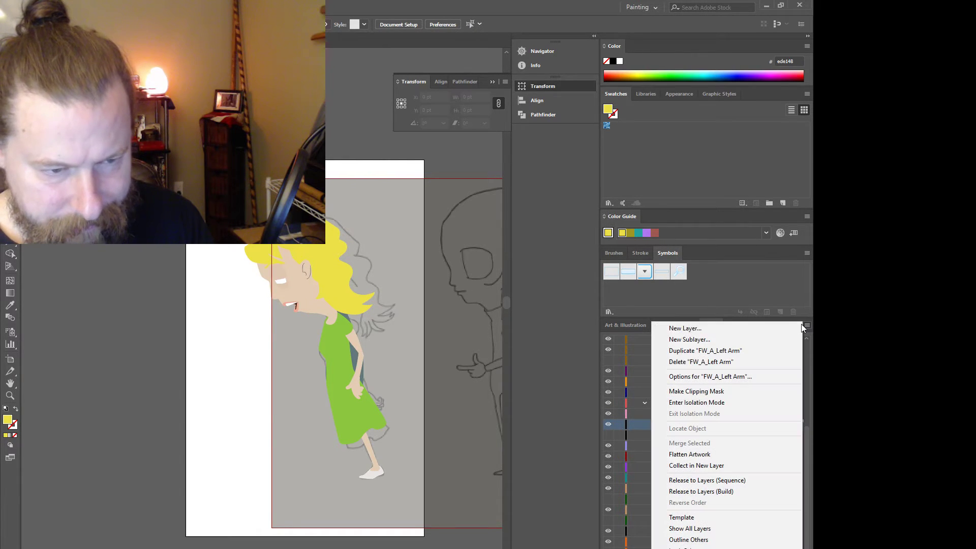
click(737, 350)
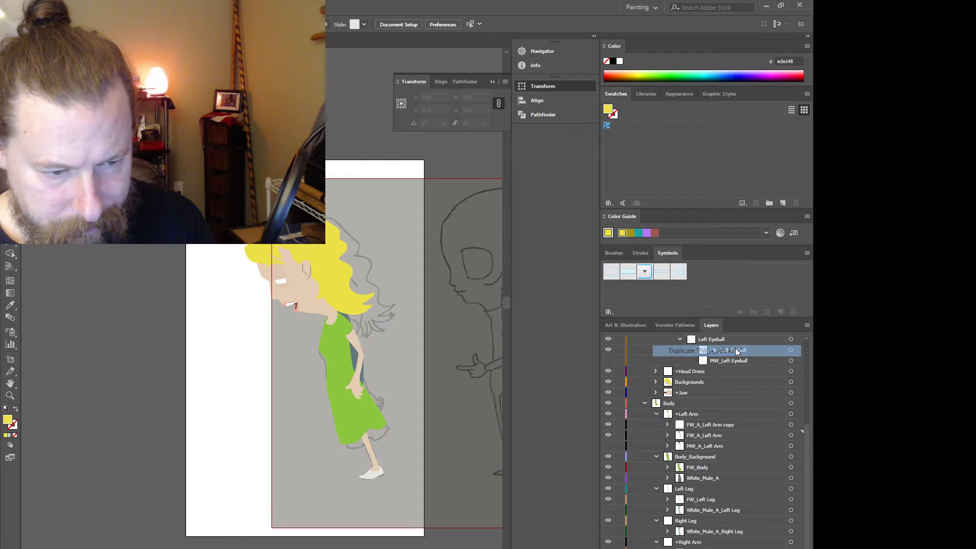
click(679, 426)
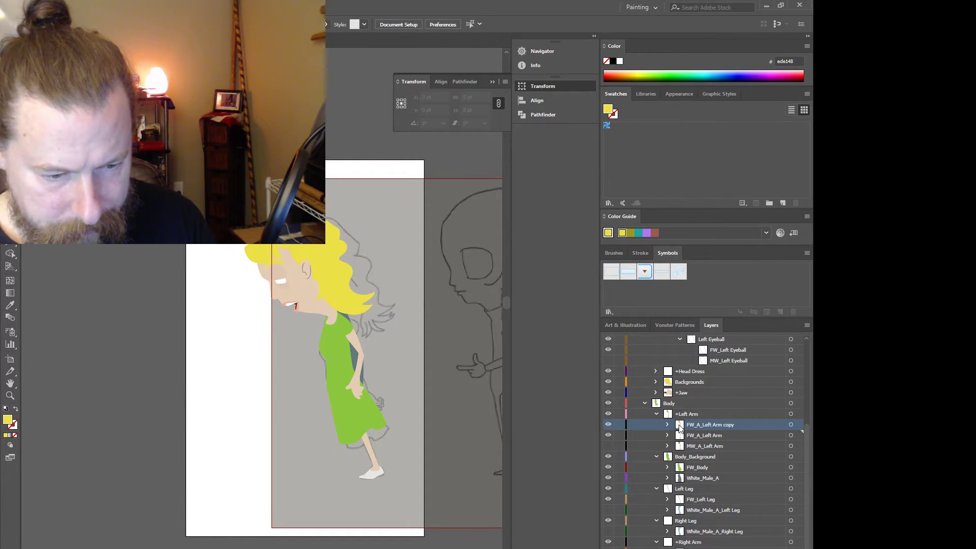
drag(680, 428, 681, 547)
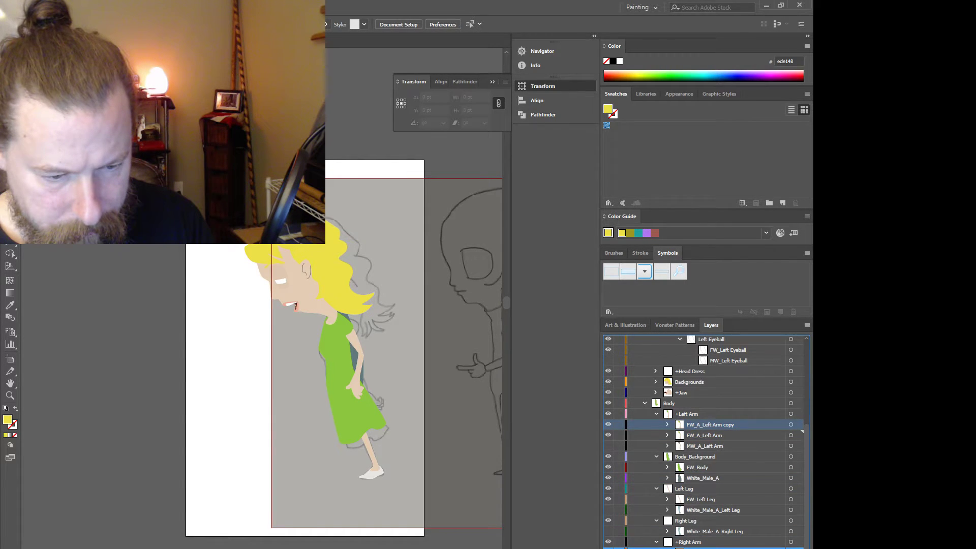
drag(681, 547, 681, 547)
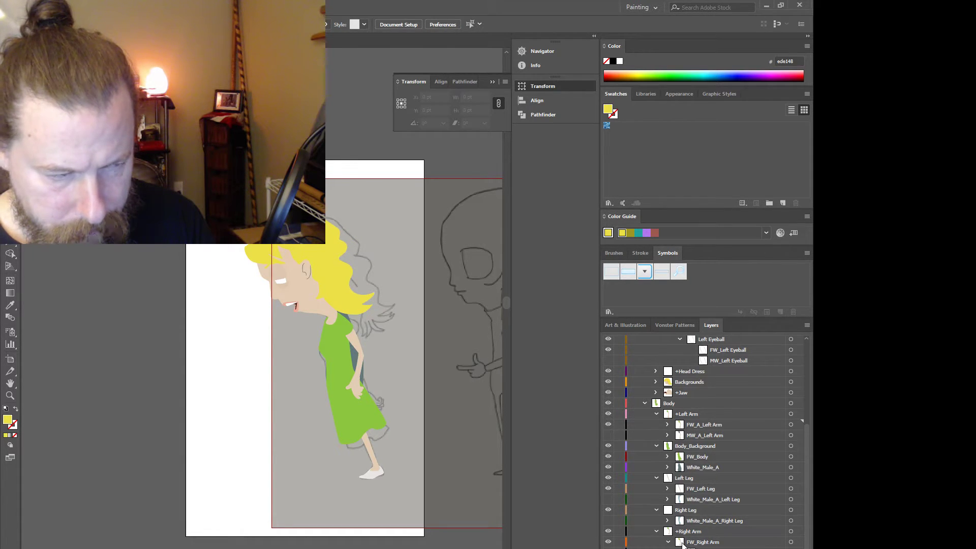
click(682, 544)
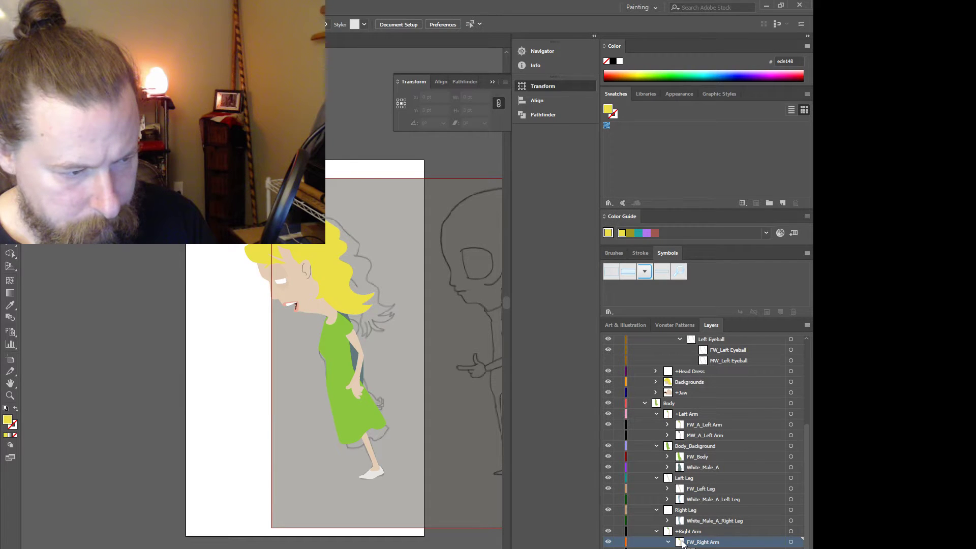
scroll(710, 523, down, 1)
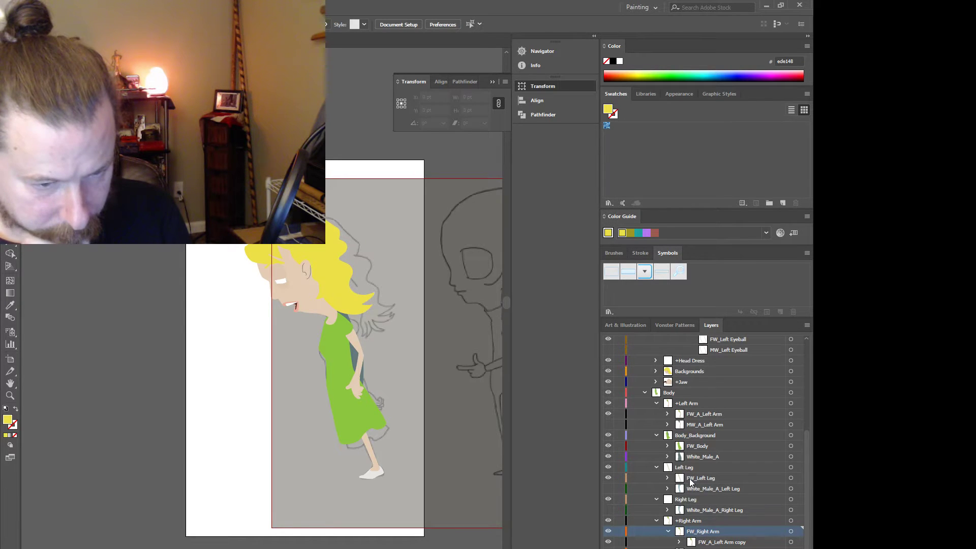
- Duplicate the FW_Left Leg layer and move the copy into the Right Leg layer
click(690, 480)
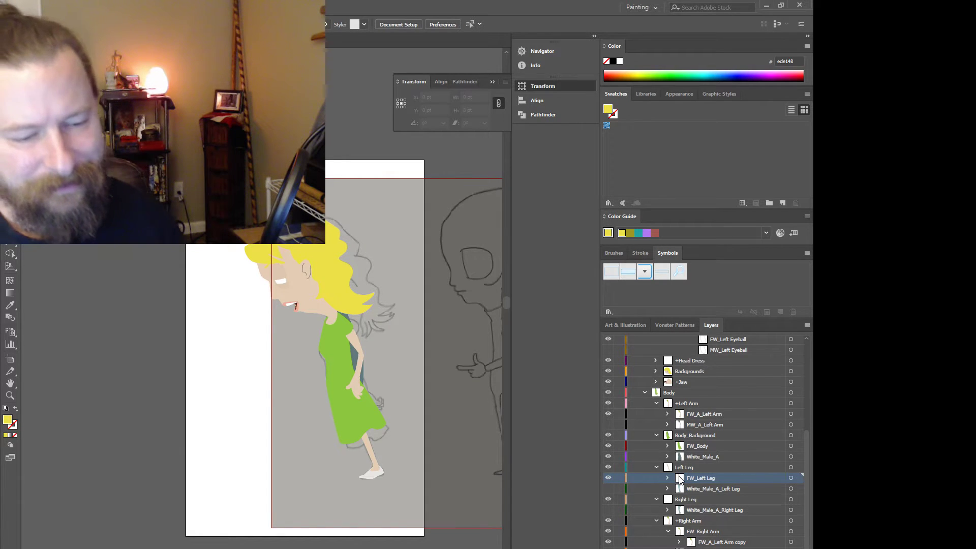
click(807, 324)
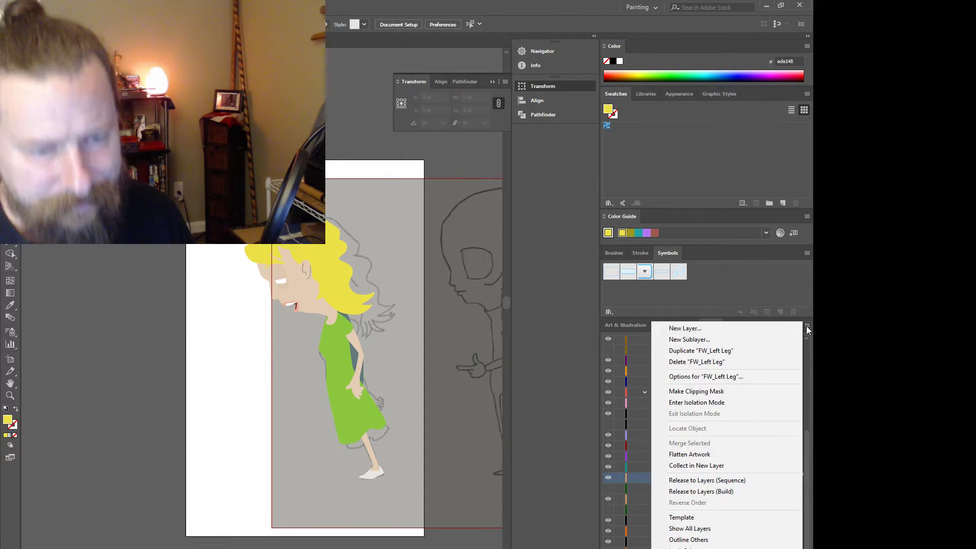
click(745, 352)
click(710, 477)
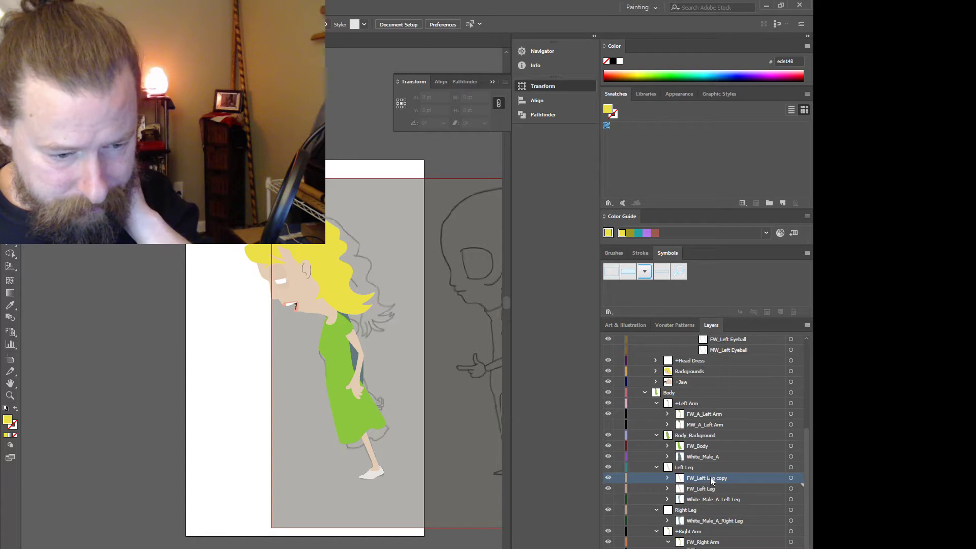
drag(709, 477, 708, 520)
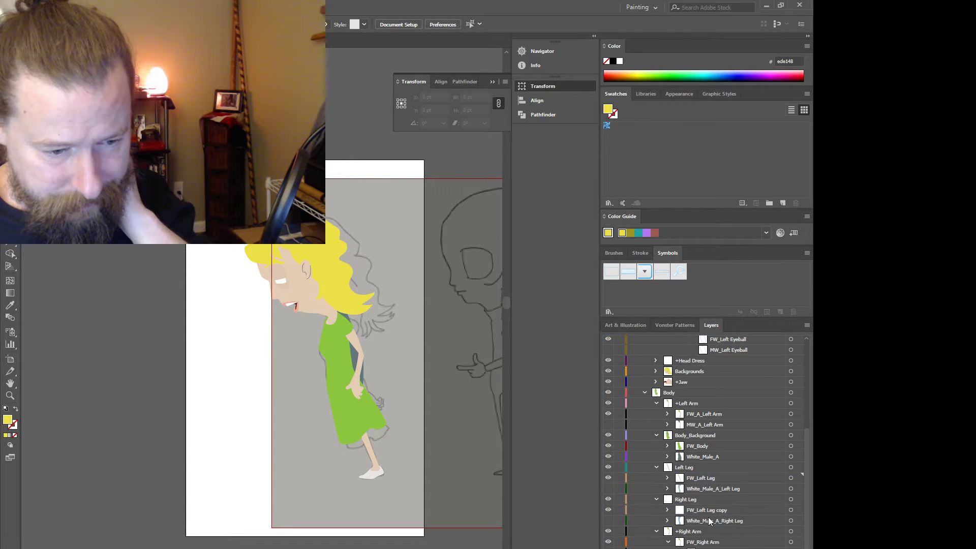
- Rename the copied leg layer inside Right Leg as "FW_Right Leg"
double_click(708, 510)
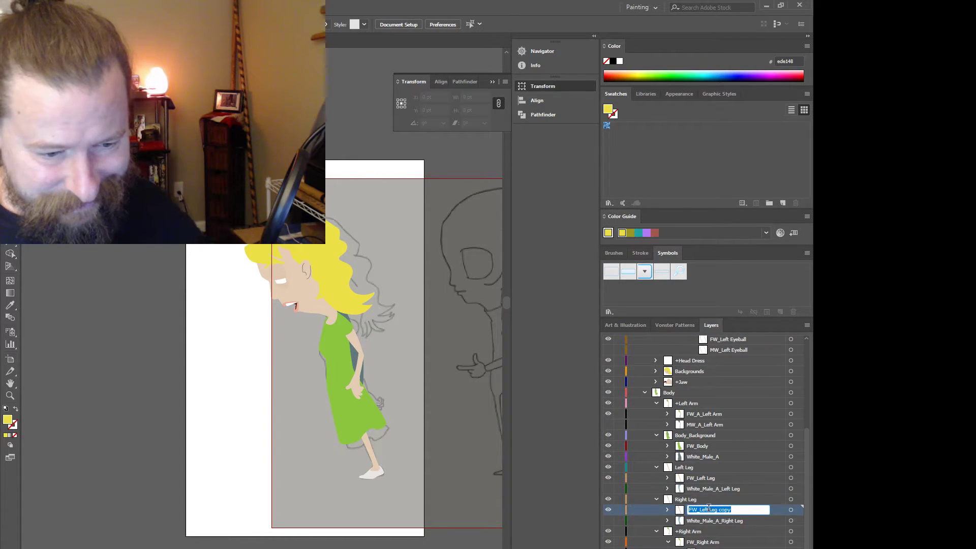
drag(700, 510, 730, 510)
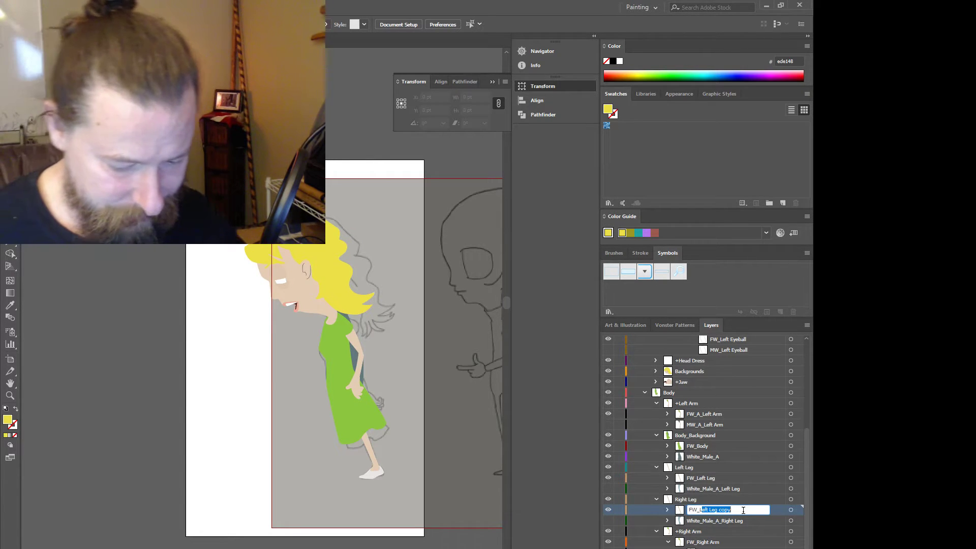
text(Right Le)
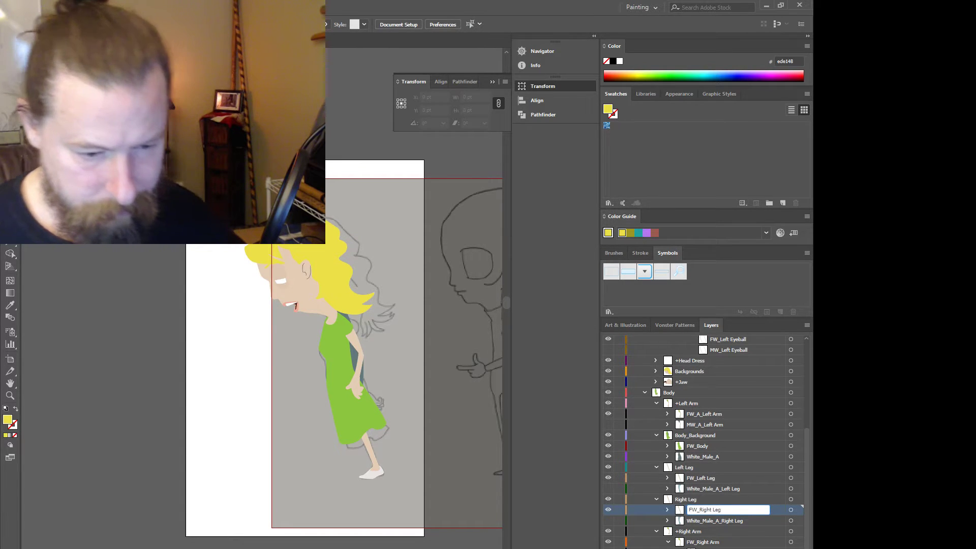
- Finish naming the copied leg layer "FW_Right Leg"
text(g)
key(Return)
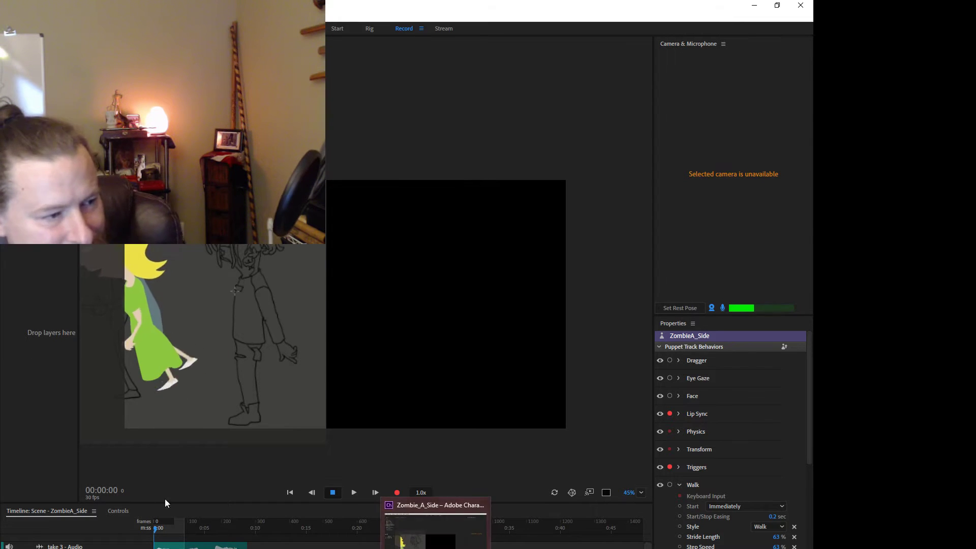
- Examine the walking puppet in the Character Animator scene, and return to Illustrator
drag(370, 324, 472, 335)
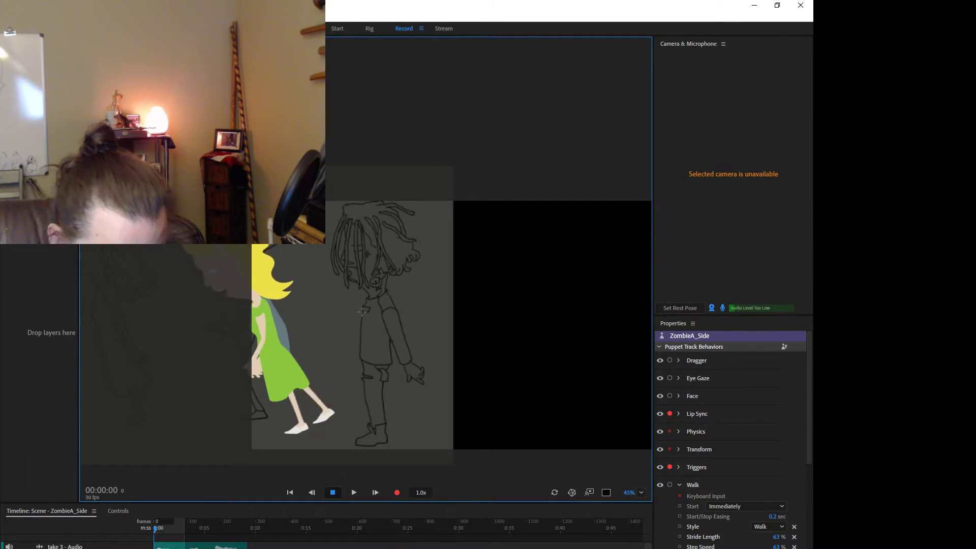
mouse_move(436, 548)
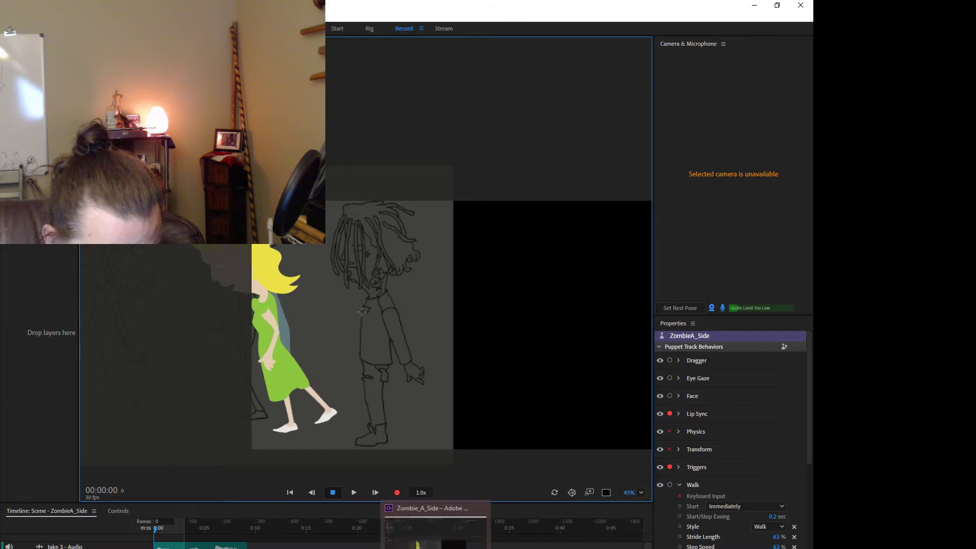
click(584, 548)
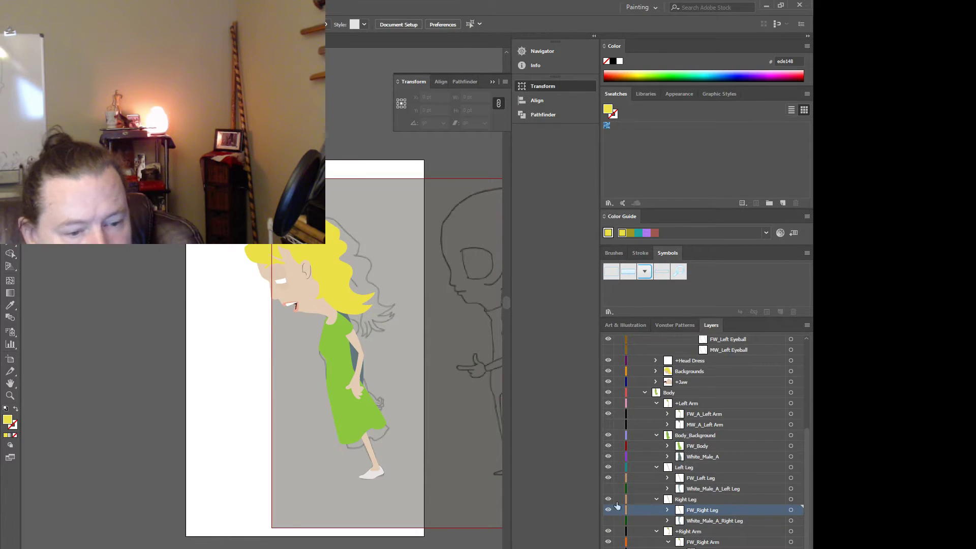
- Delete the reference sketch layer together with its artwork
scroll(696, 439, up, 2)
scroll(697, 441, down, 3)
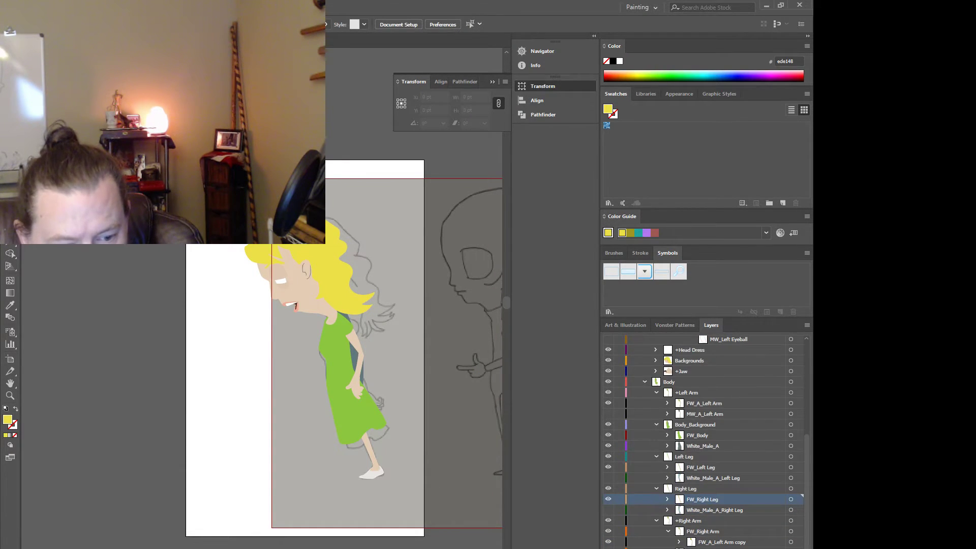
scroll(701, 441, up, 1)
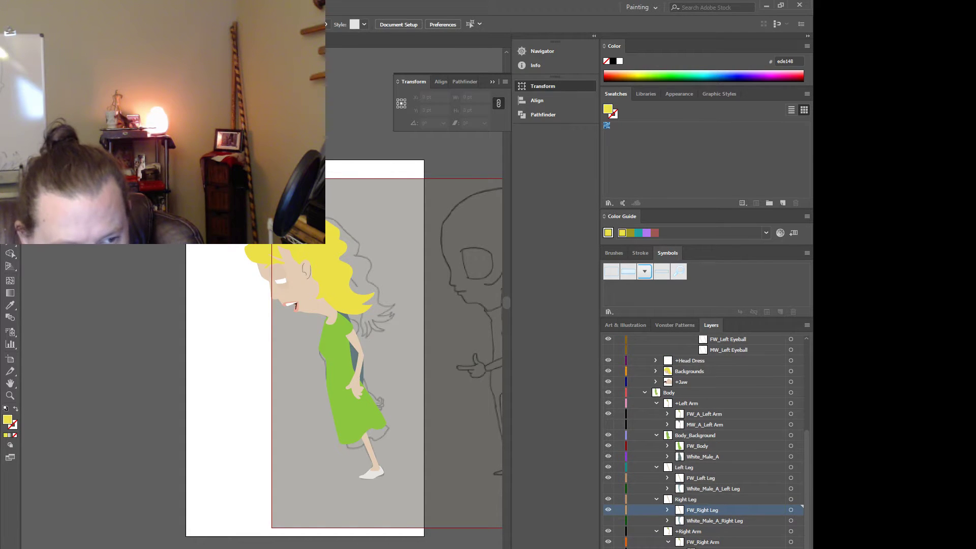
click(703, 547)
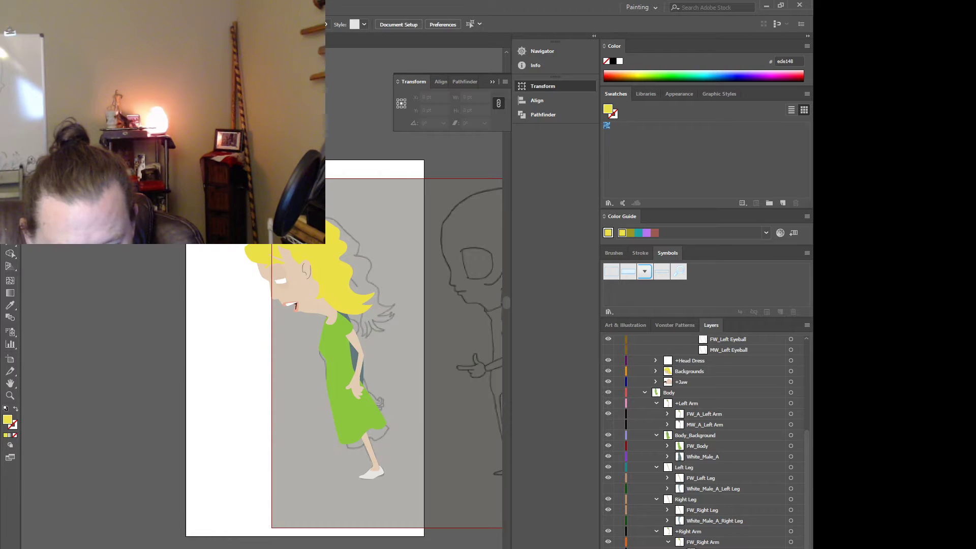
click(796, 548)
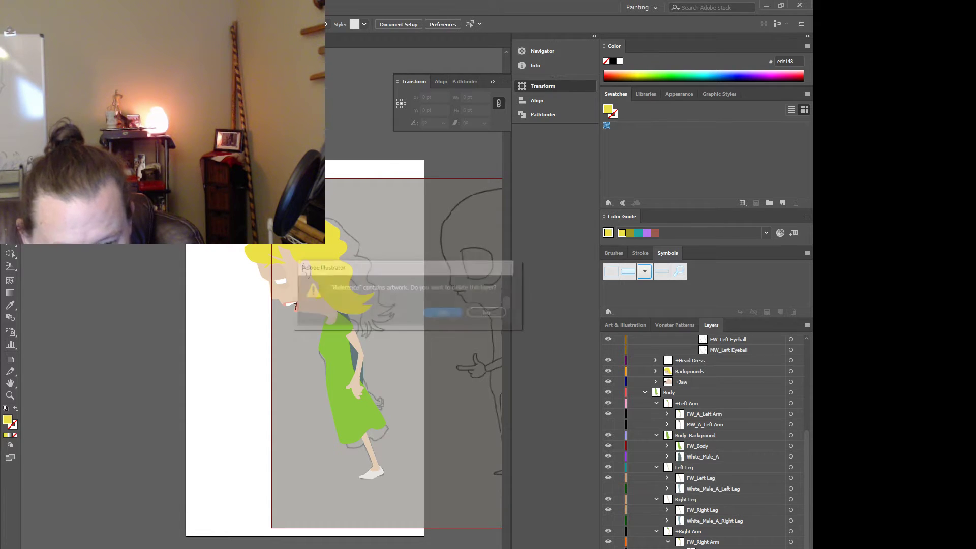
click(445, 314)
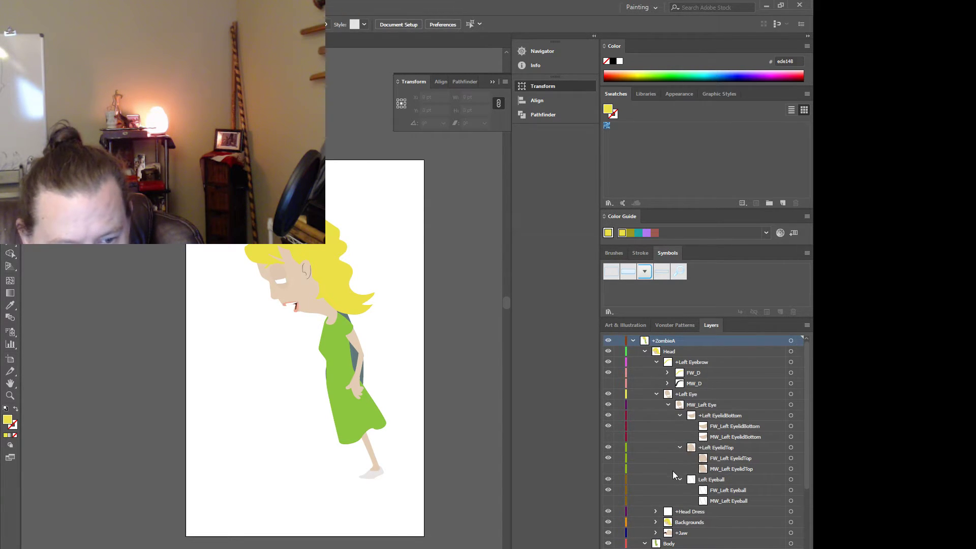
- Show the White_Male_A_Right Leg layer, and rotate FW_Body's skirt path to about 328.56° and shrink it to about 257 × 356 pt under the torso
scroll(669, 479, down, 5)
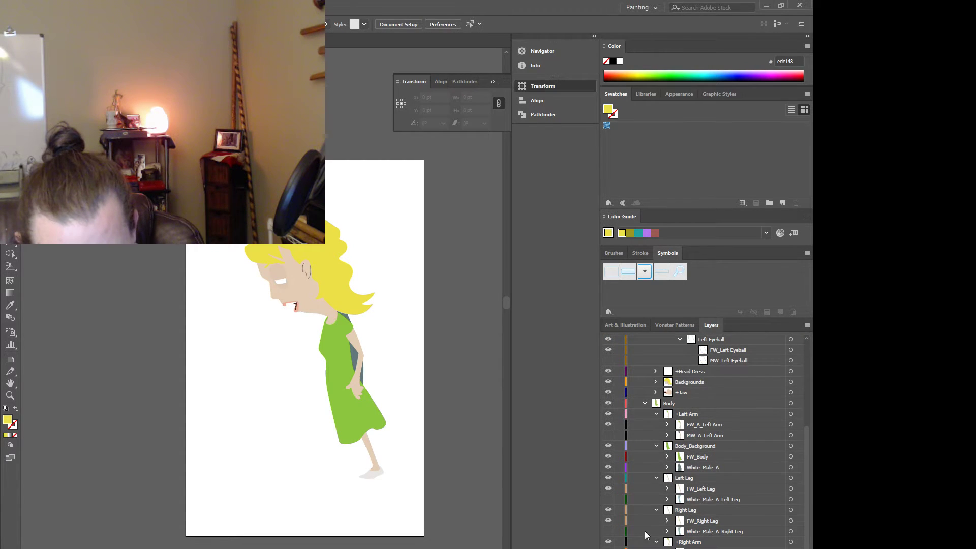
click(609, 532)
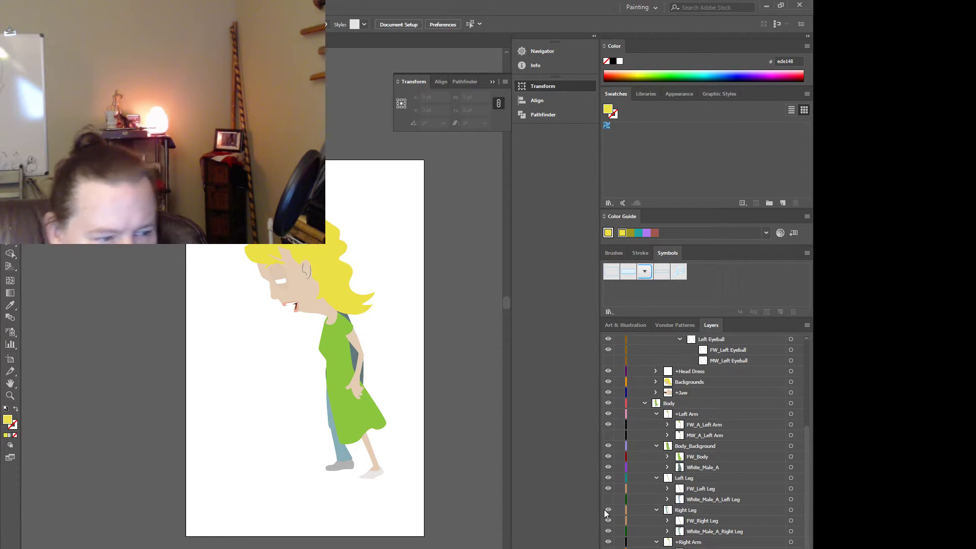
click(698, 458)
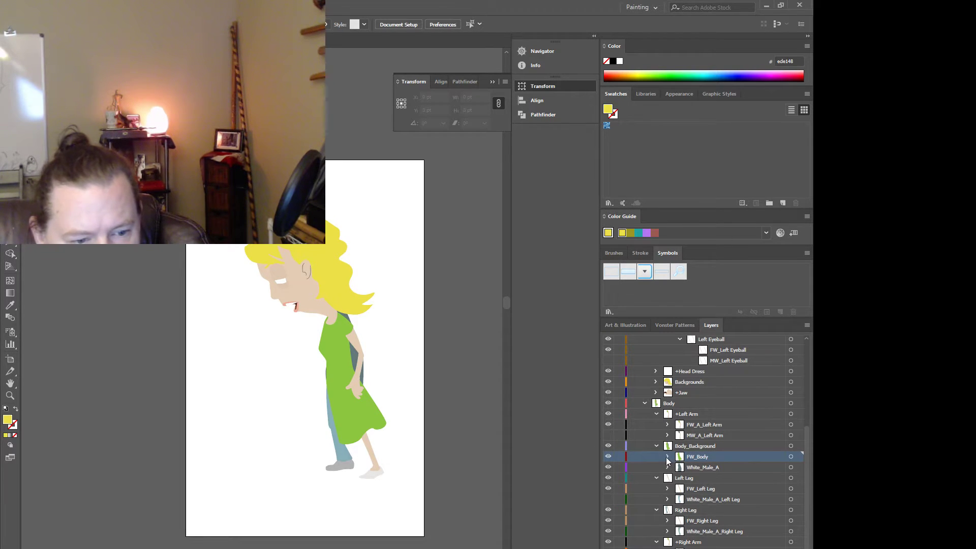
click(668, 457)
click(706, 468)
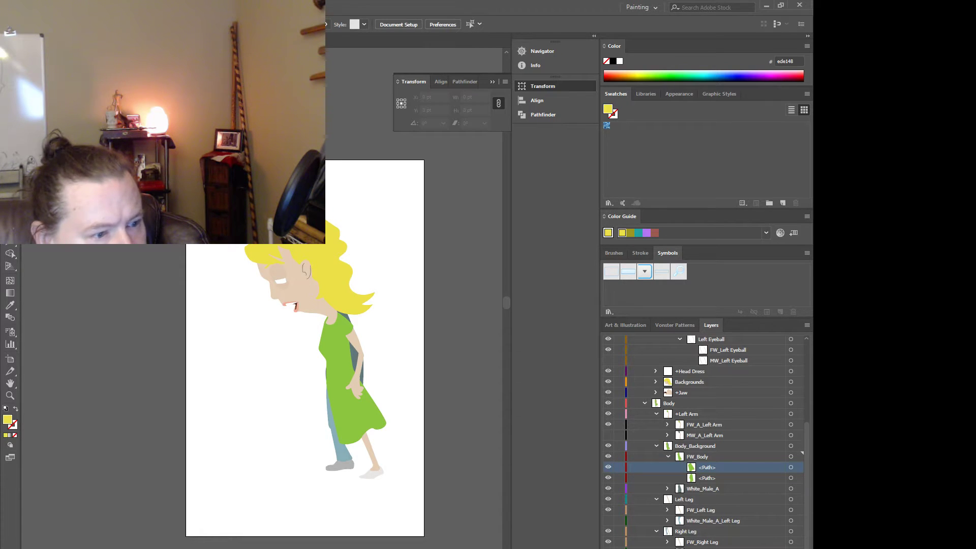
click(790, 467)
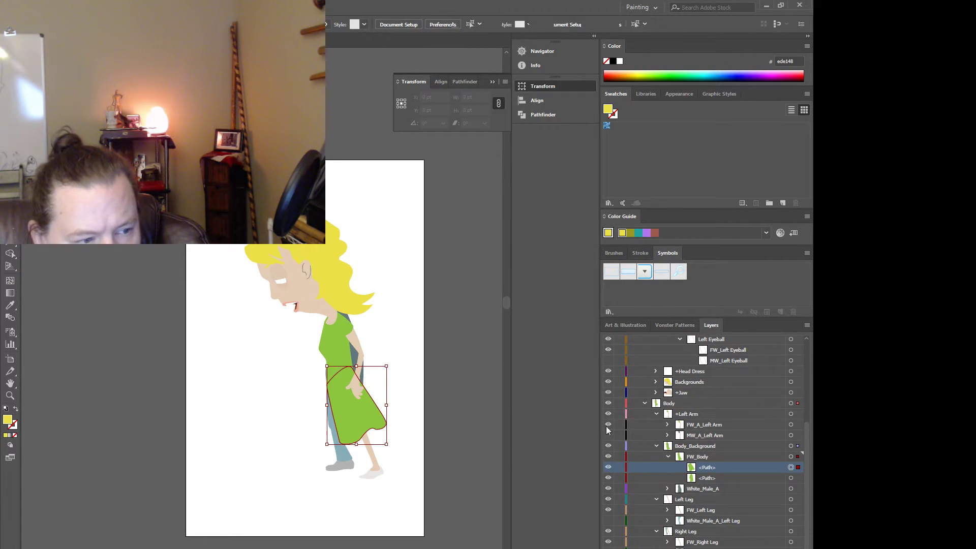
drag(391, 365, 341, 411)
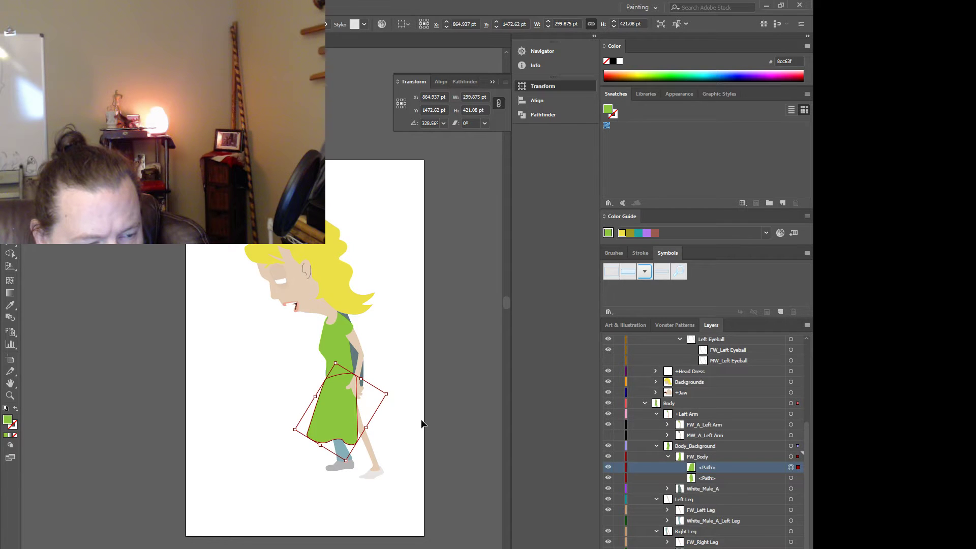
drag(347, 460, 345, 445)
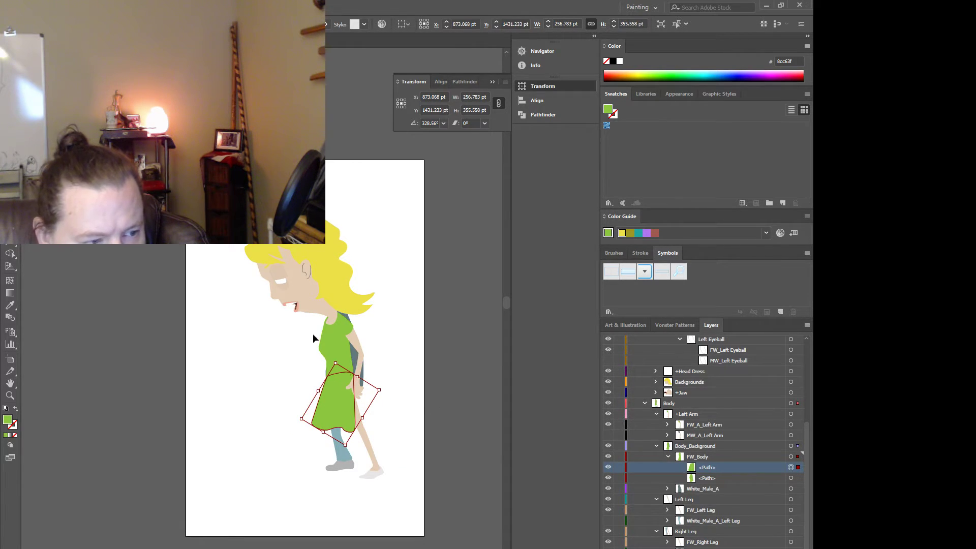
drag(336, 397, 337, 386)
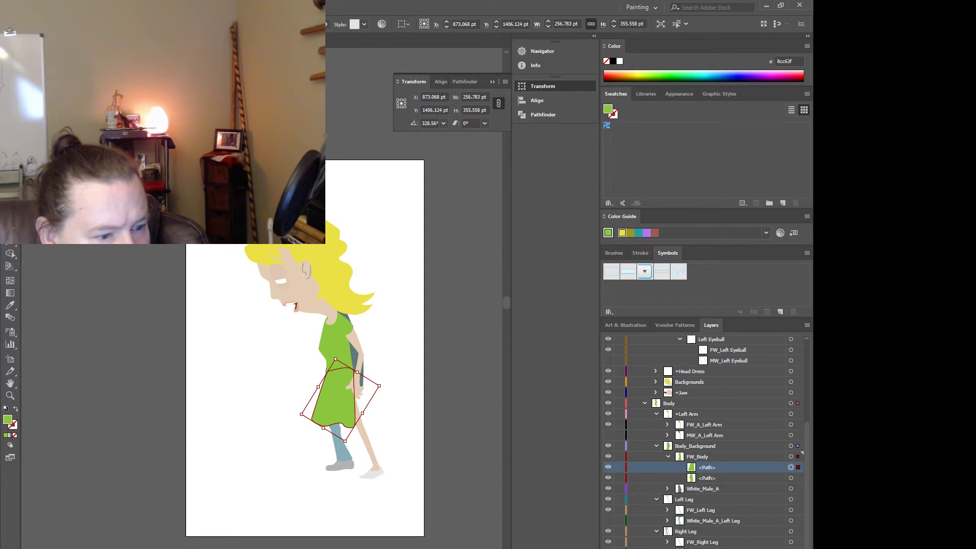
- Rotate the female left leg path to about 336.82° so it stands upright beneath the skirt
click(363, 431)
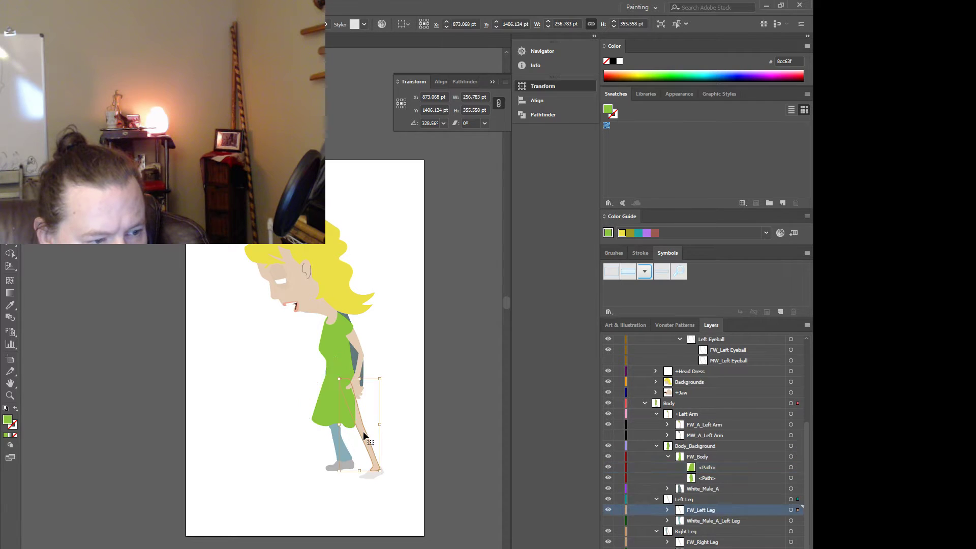
drag(385, 374, 336, 396)
scroll(413, 435, up, 2)
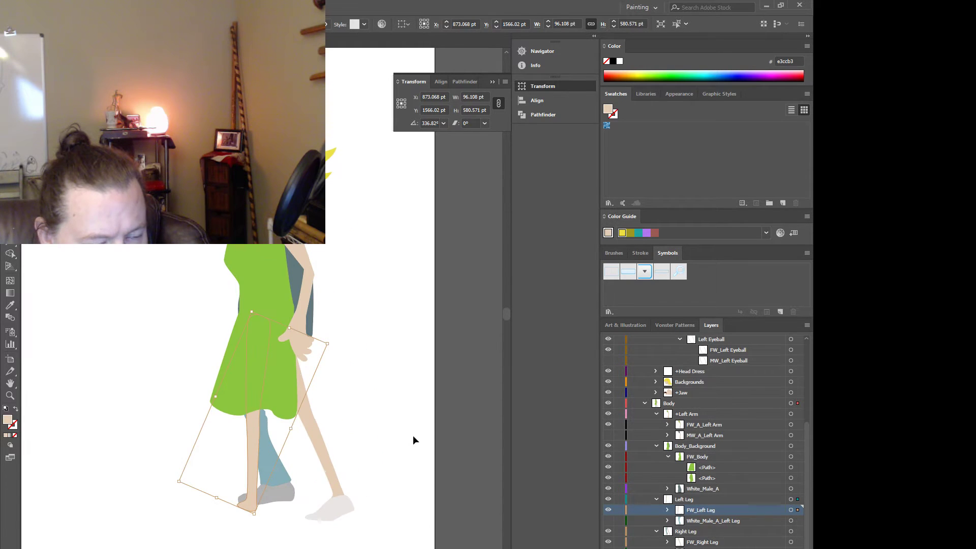
- Delete the FW_Right Leg layer together with its artwork
click(320, 444)
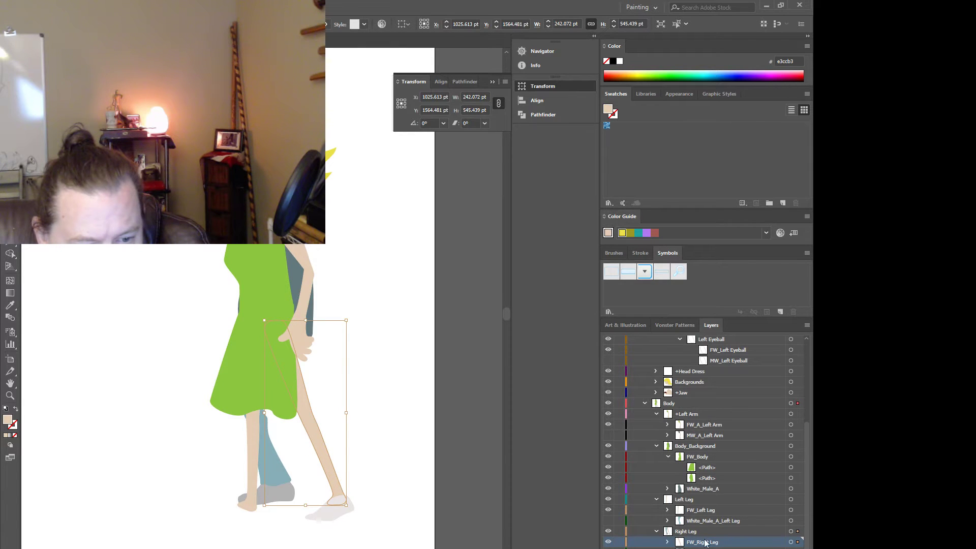
click(807, 324)
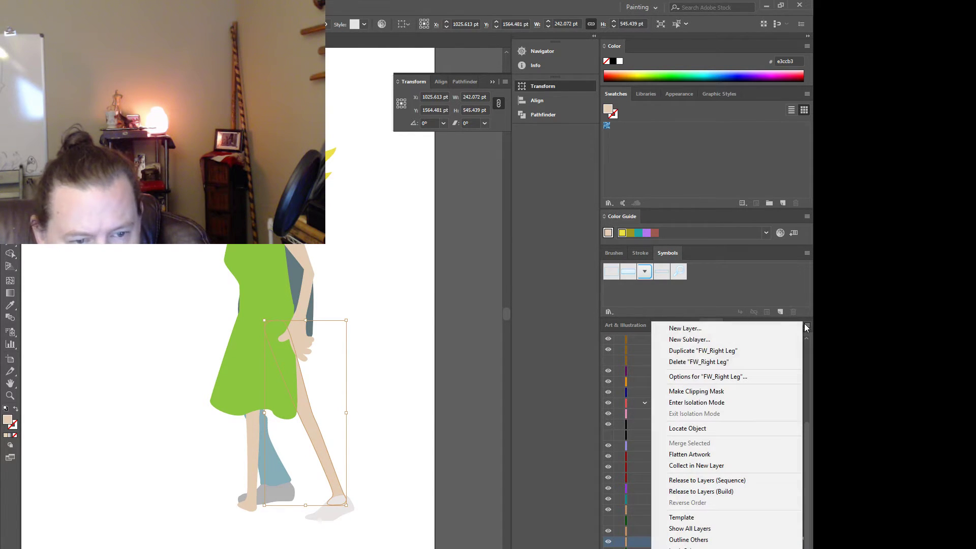
click(731, 362)
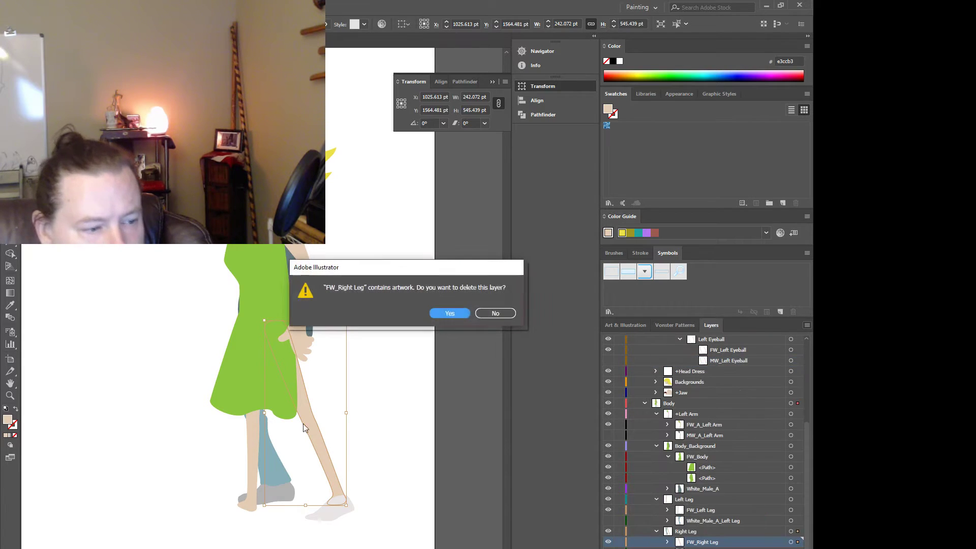
key(Return)
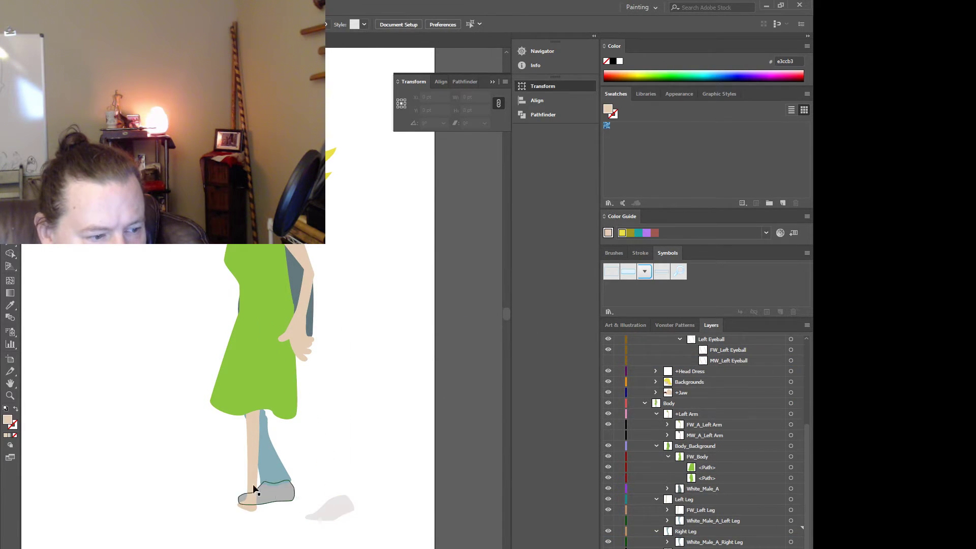
- Select the foot's anchor points on the FW_Left Leg path and move them back, angling the lower leg over the male leg
click(251, 458)
key(a)
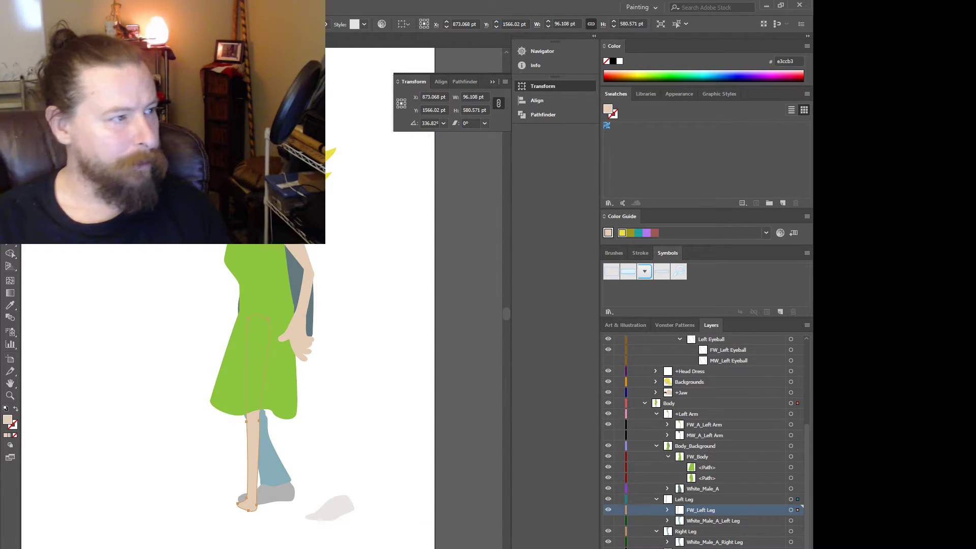
scroll(272, 433, up, 1)
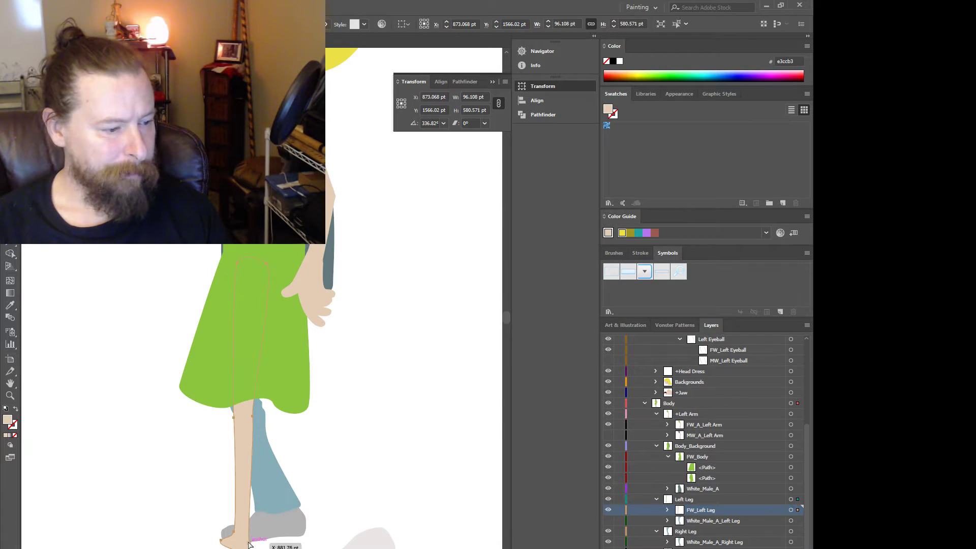
click(248, 543)
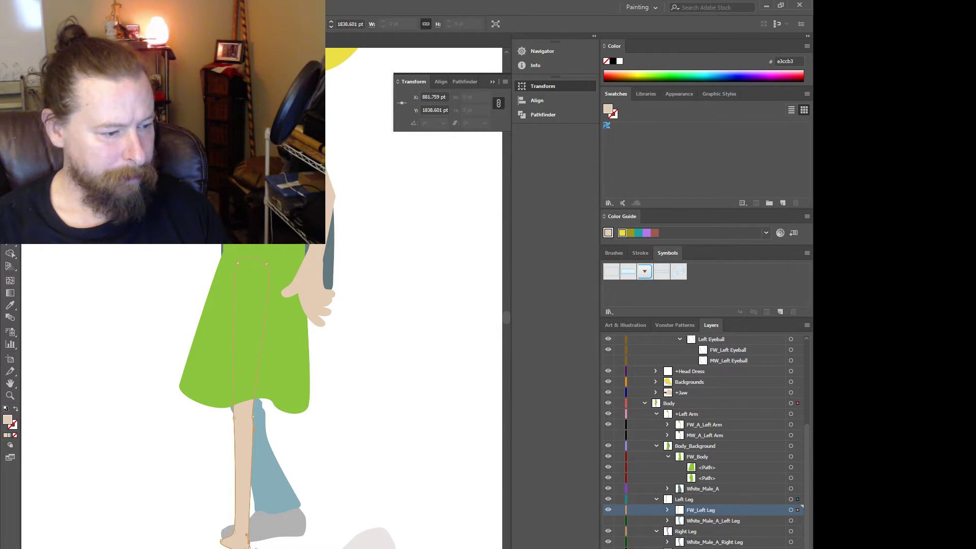
shift+click(237, 548)
shift+click(221, 541)
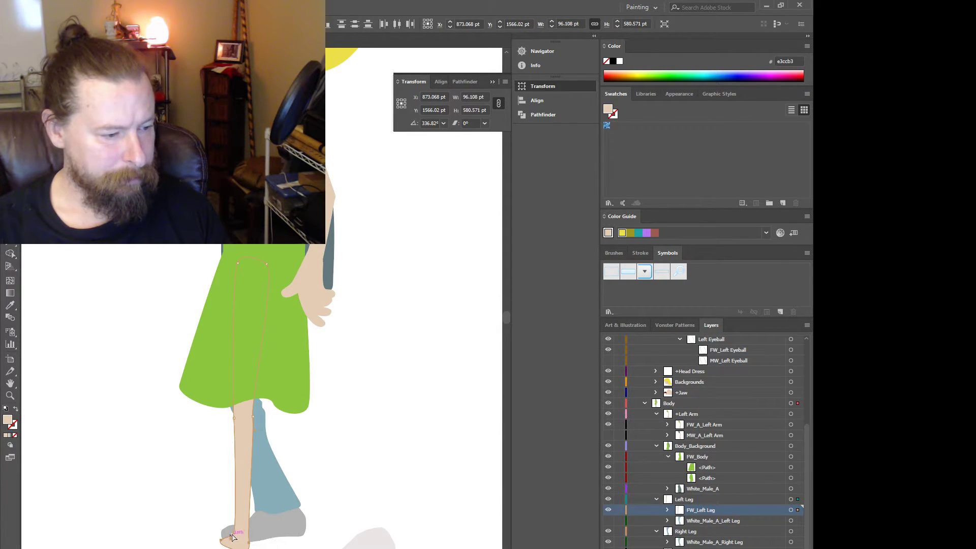
shift+click(234, 532)
drag(233, 536, 289, 516)
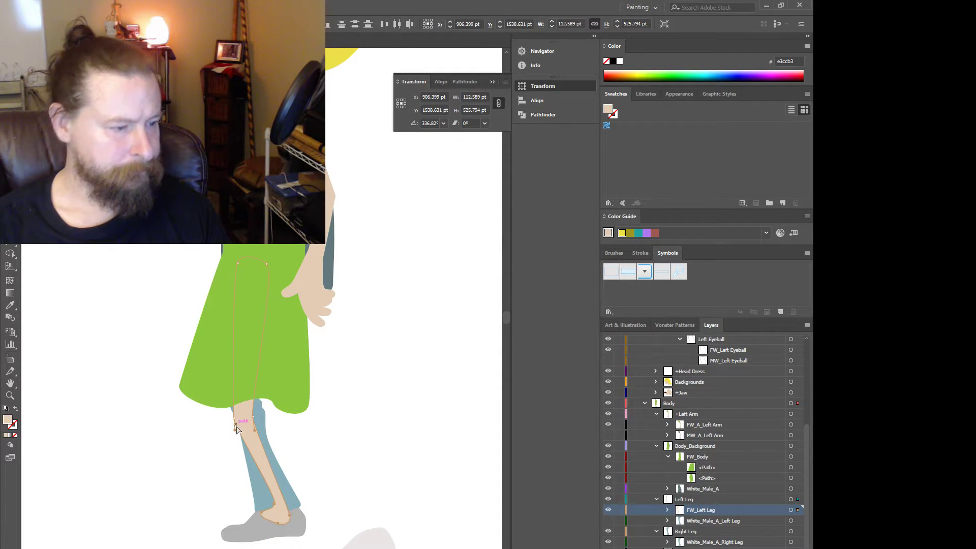
- Reshape the female left foot by adjusting the anchor points at its instep and heel
click(273, 505)
mouse_move(274, 504)
mouse_down()
mouse_move(261, 487)
mouse_move(263, 520)
mouse_up()
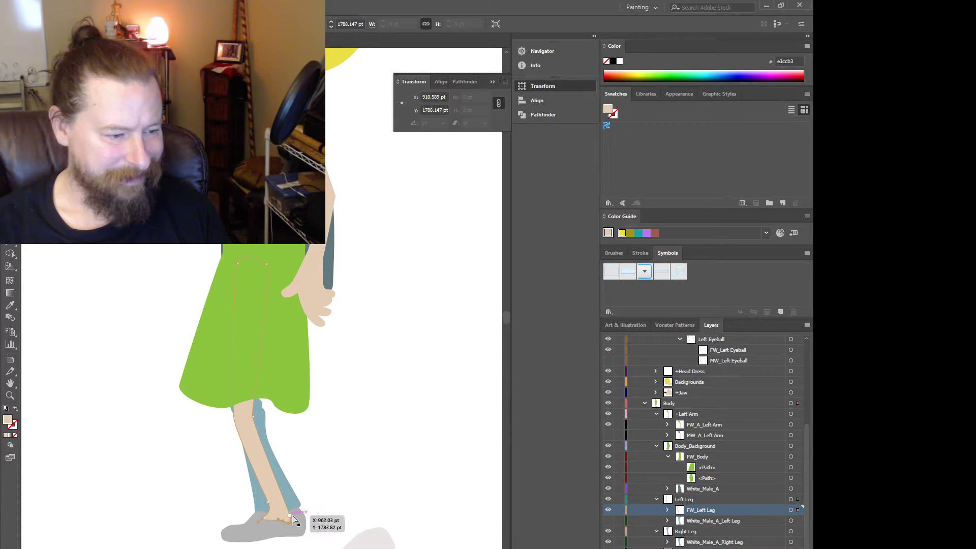
click(289, 518)
drag(290, 515, 290, 507)
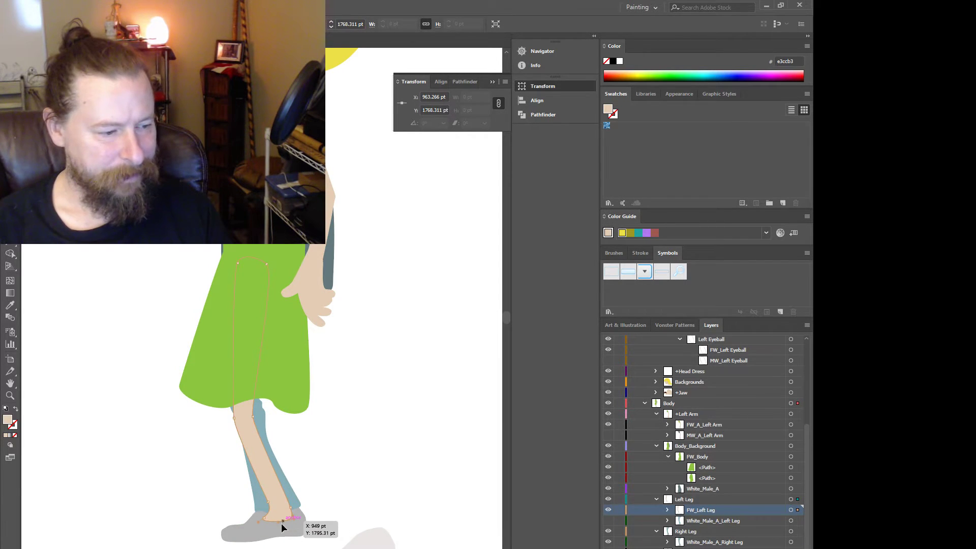
- Move the loose shoe onto the female left foot, rotate it to about 358.19° and nudge it to about X 912, Y 1810 pt
click(356, 539)
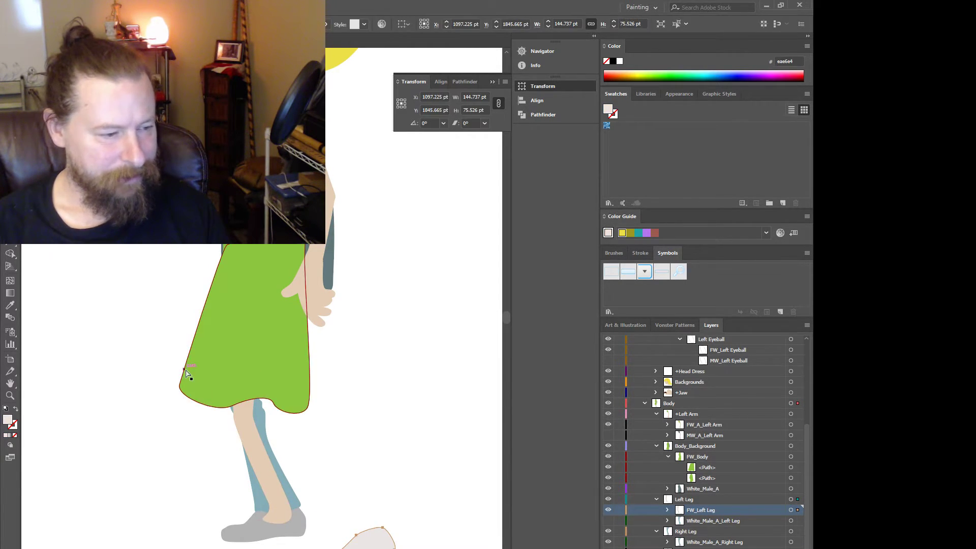
click(10, 54)
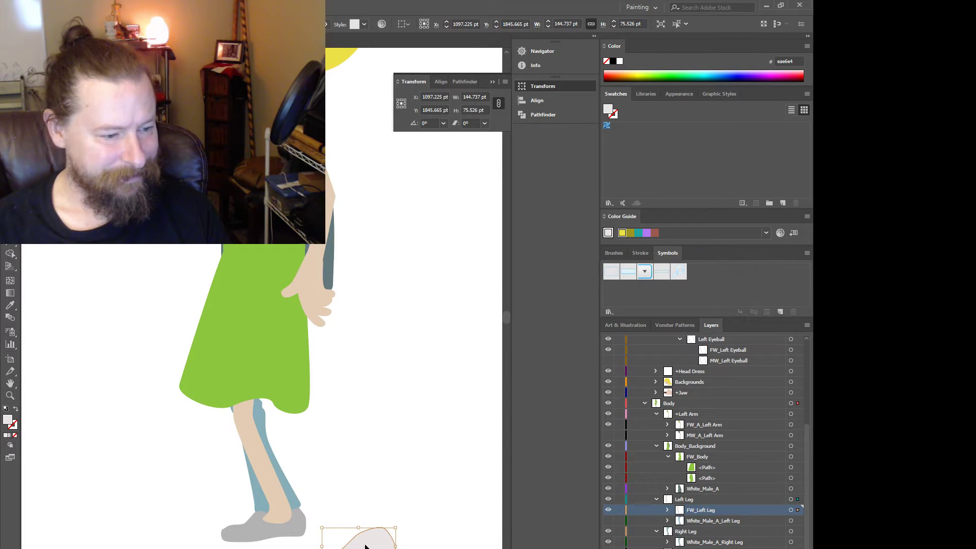
drag(365, 546, 275, 529)
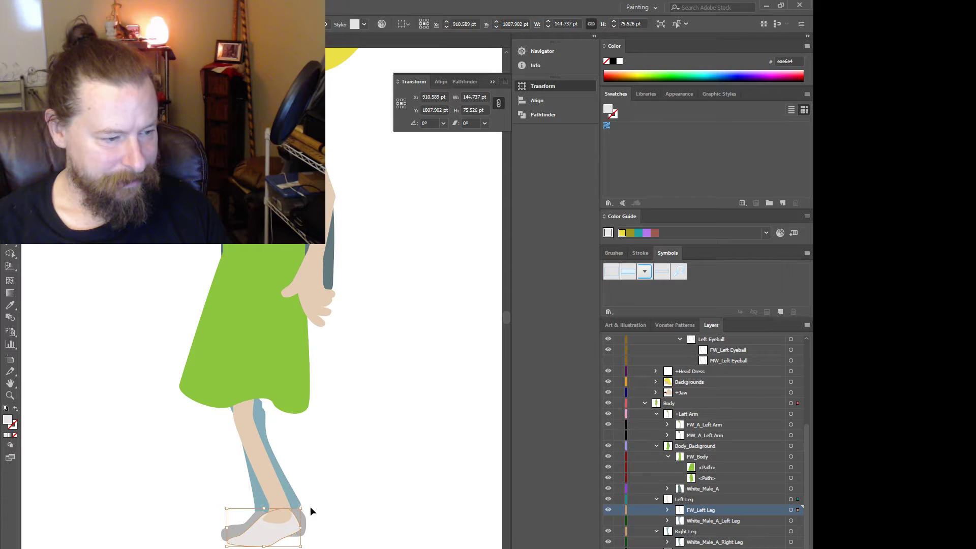
drag(308, 506, 310, 509)
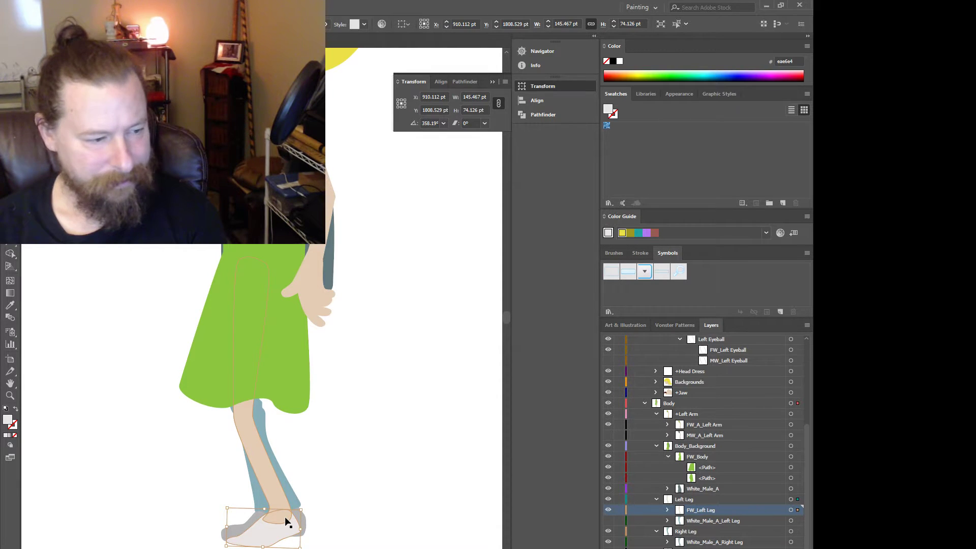
key(Right)
key(Right)
key(Down)
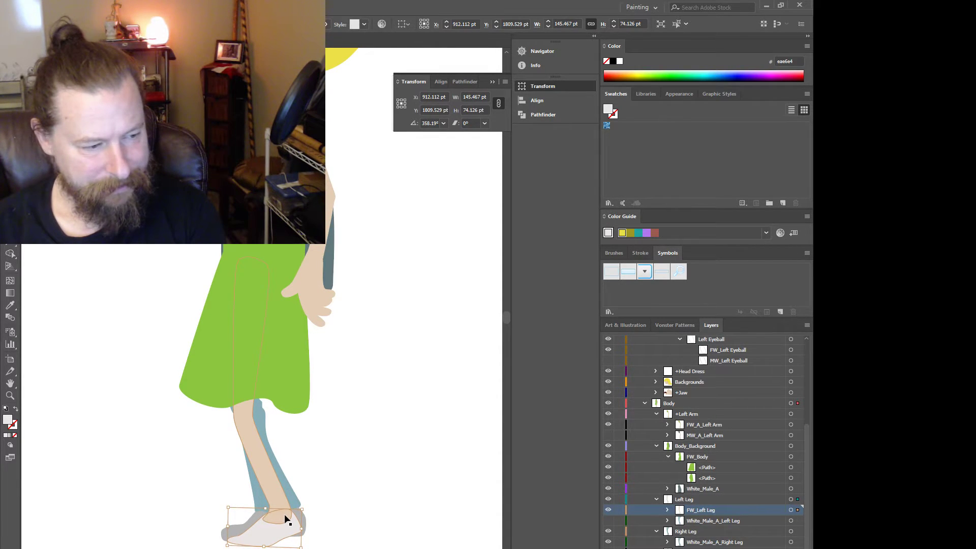
- Nudge the shoe on the female left foot up to about Y 1805.5 pt and deselect it
key(Up)
key(Up)
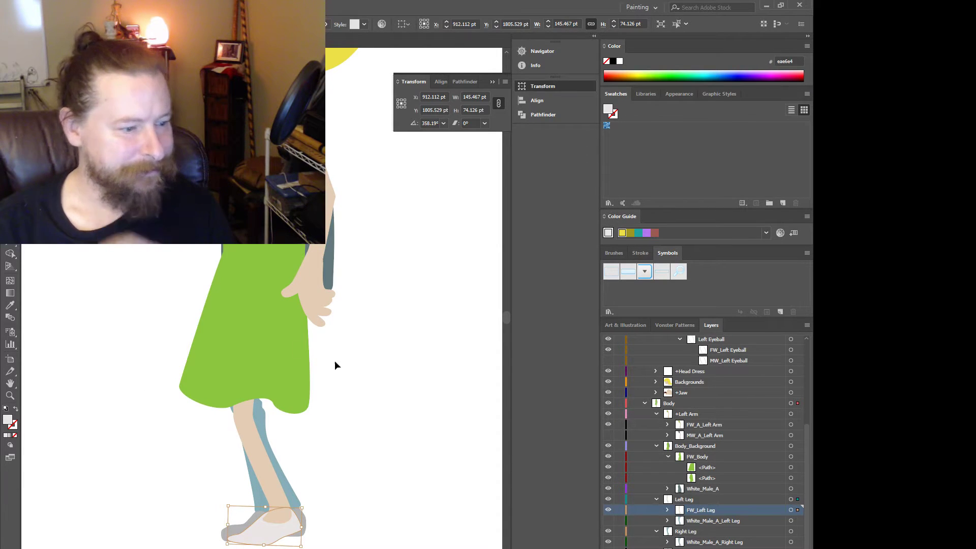
click(374, 419)
scroll(335, 424, down, 1)
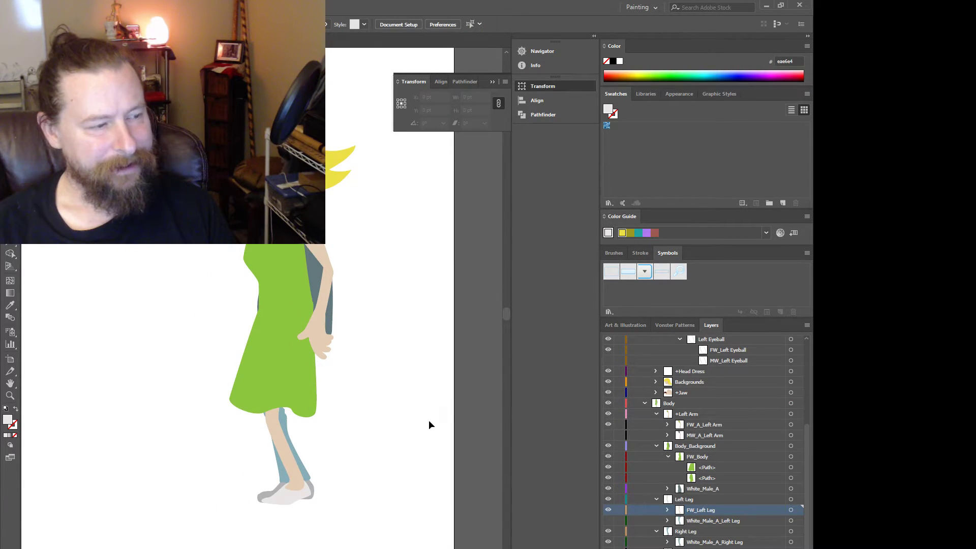
scroll(417, 438, down, 1)
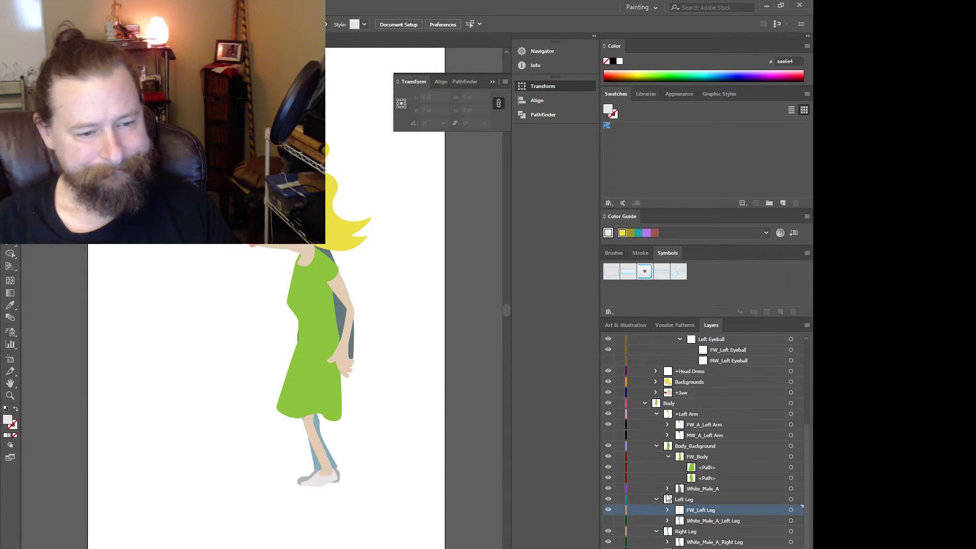
- Expand the Backgrounds layer and check which sublayer holds the female front hair artwork
scroll(667, 494, up, 2)
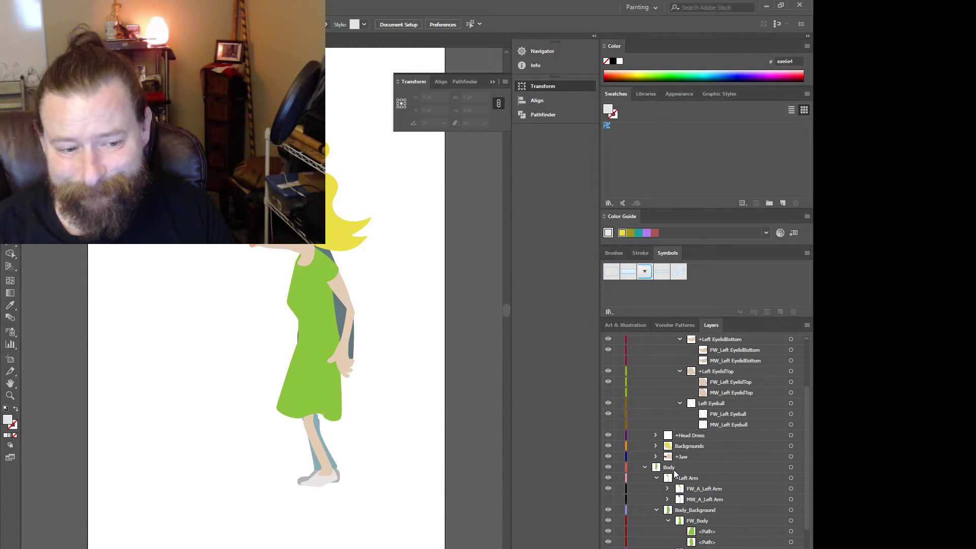
scroll(673, 473, up, 3)
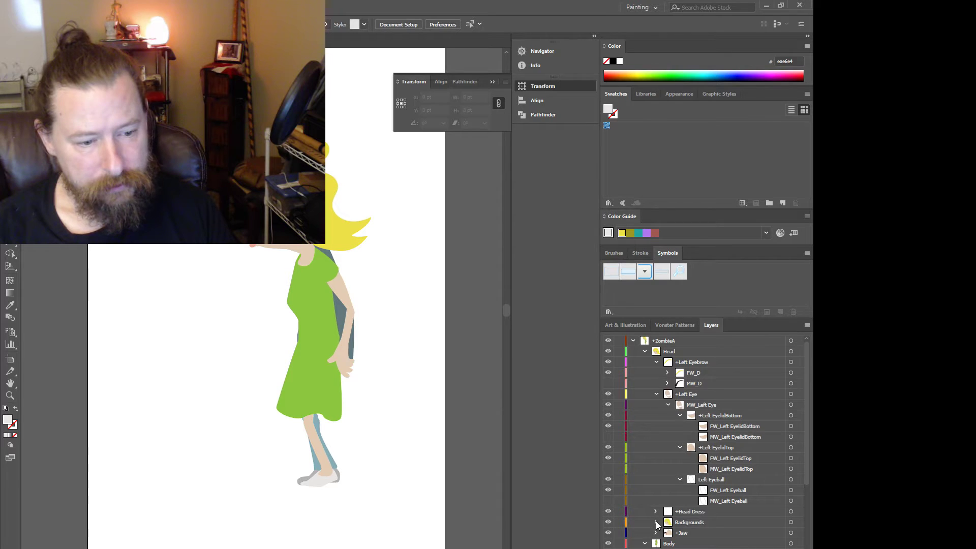
scroll(667, 507, down, 2)
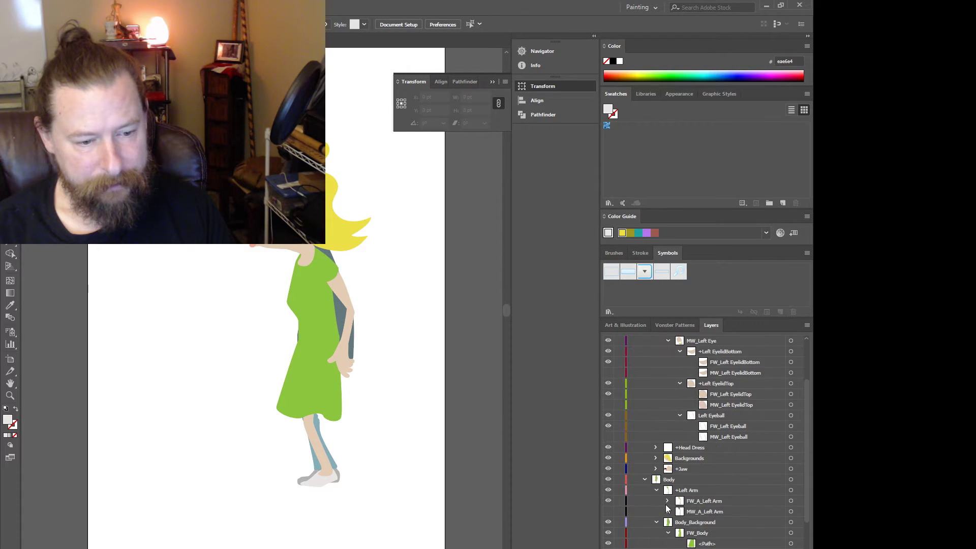
click(656, 458)
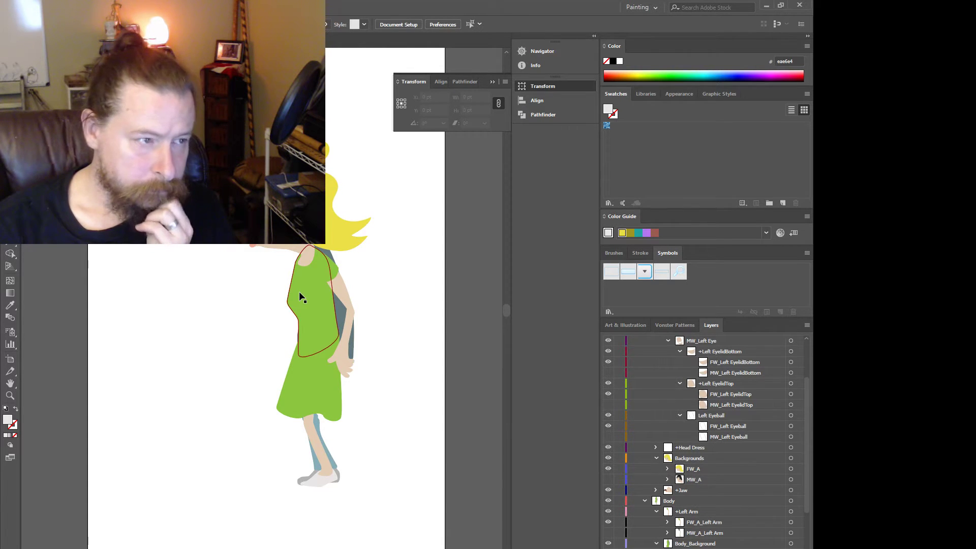
click(291, 141)
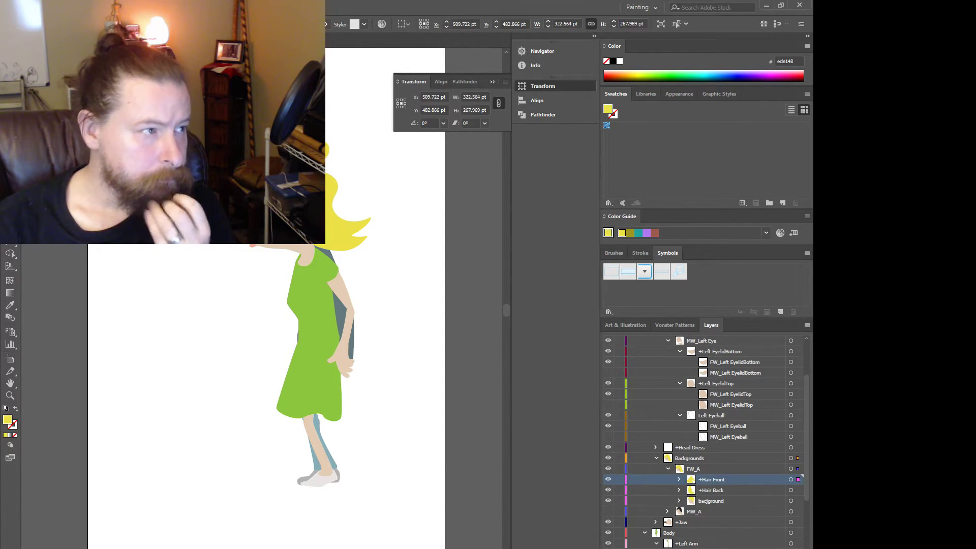
click(471, 334)
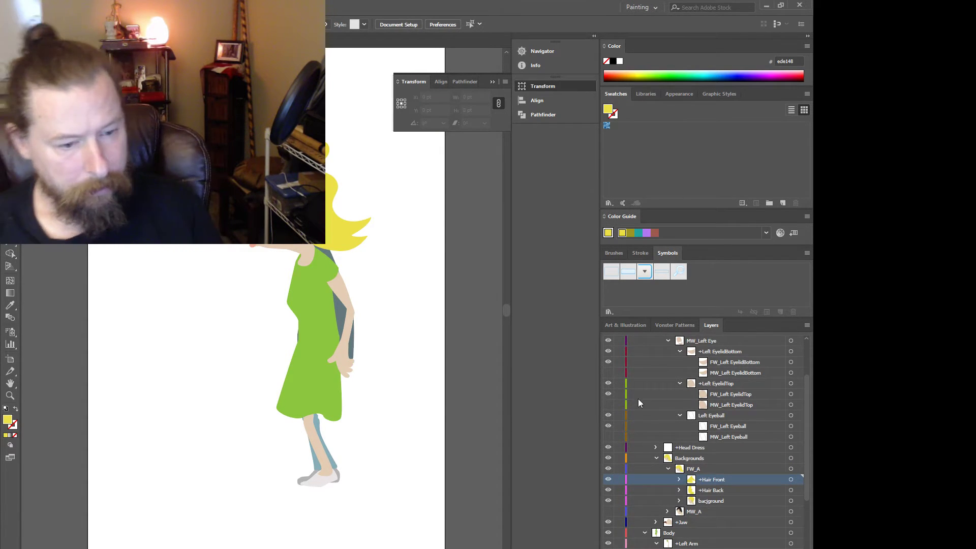
- Duplicate the FW_Left Leg layer and move the copy into the Right Leg layer above White_Male_A_Right Leg
scroll(704, 510, down, 3)
scroll(713, 519, down, 1)
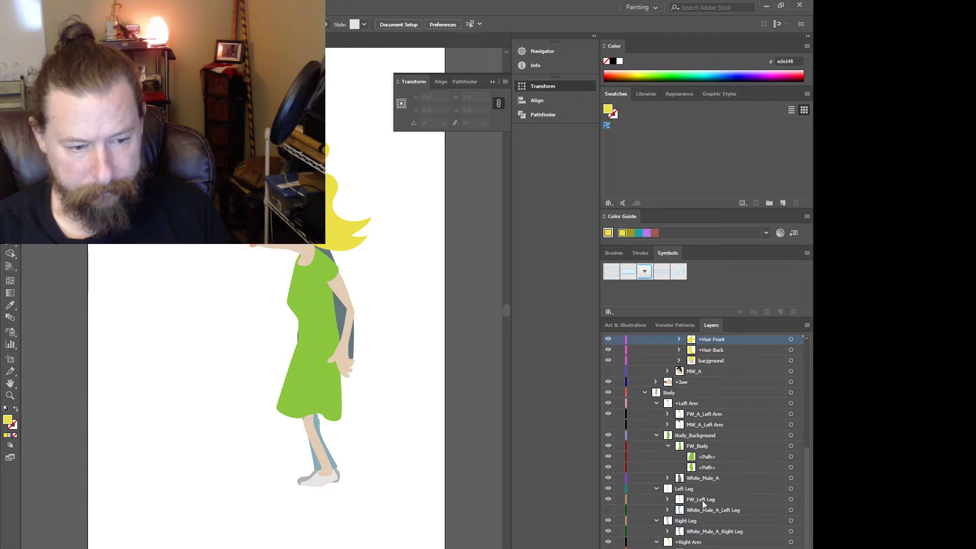
click(704, 503)
click(807, 325)
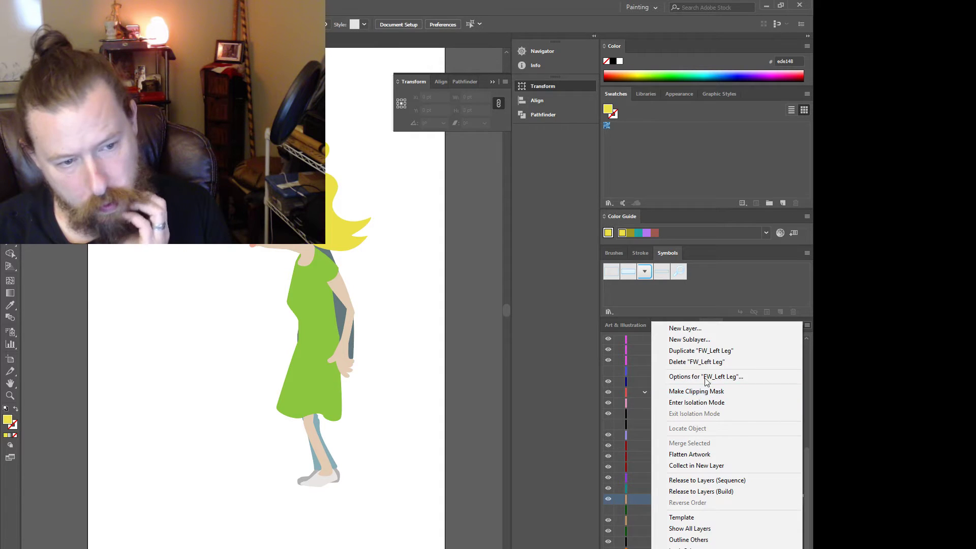
click(710, 351)
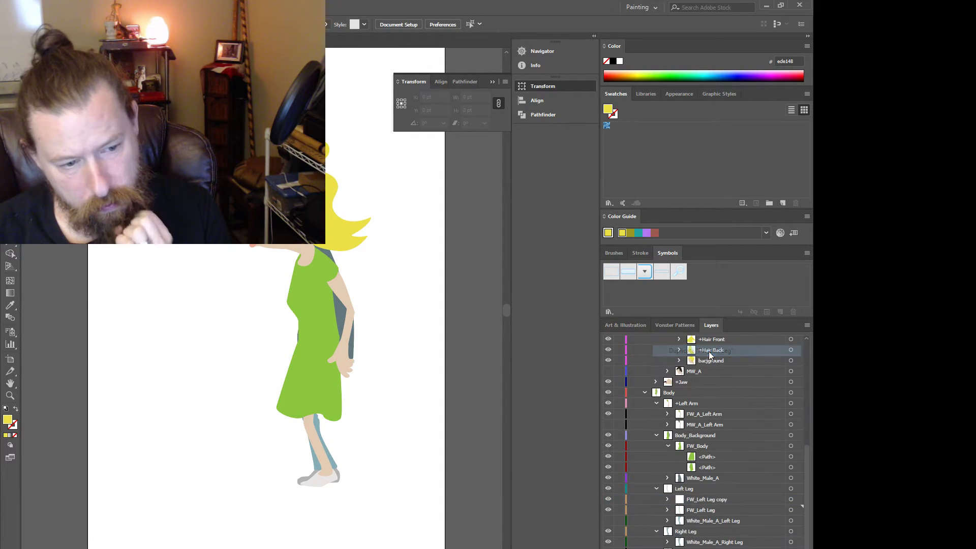
drag(713, 503, 716, 540)
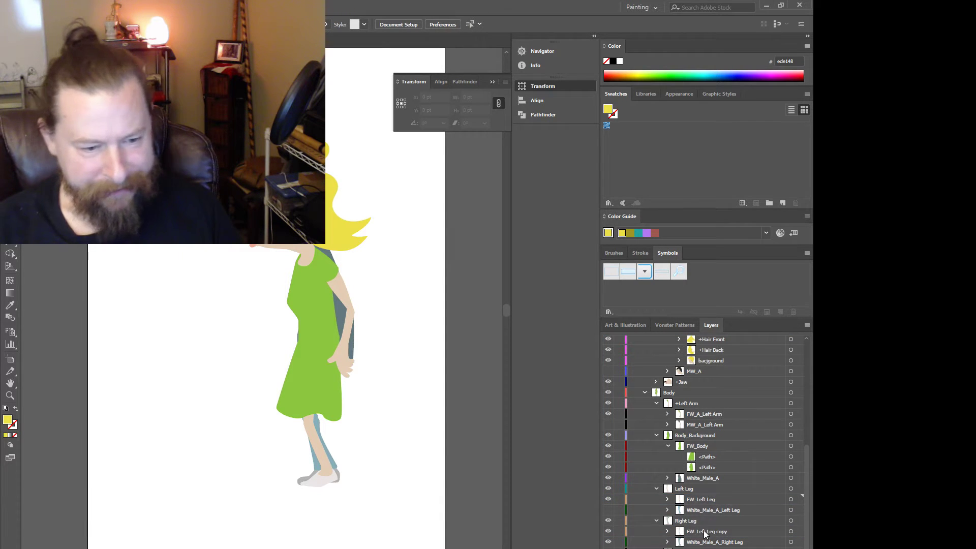
- Rename the copied leg layer as FW_Right Leg
double_click(705, 531)
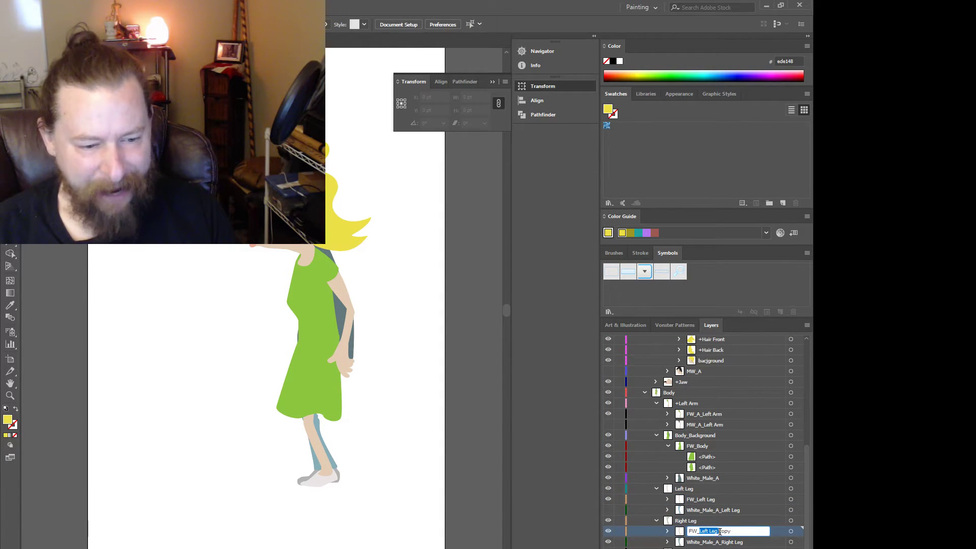
text(Righ)
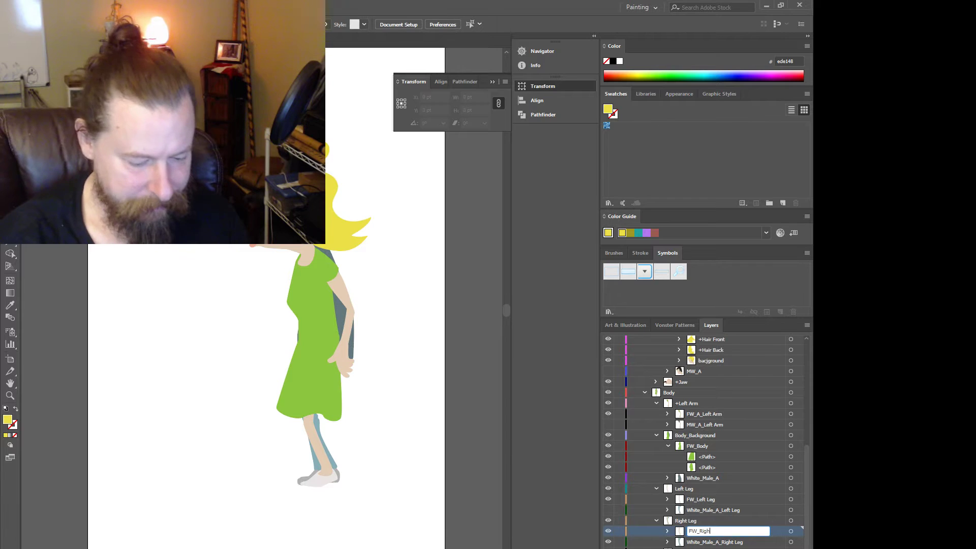
text(t Le)
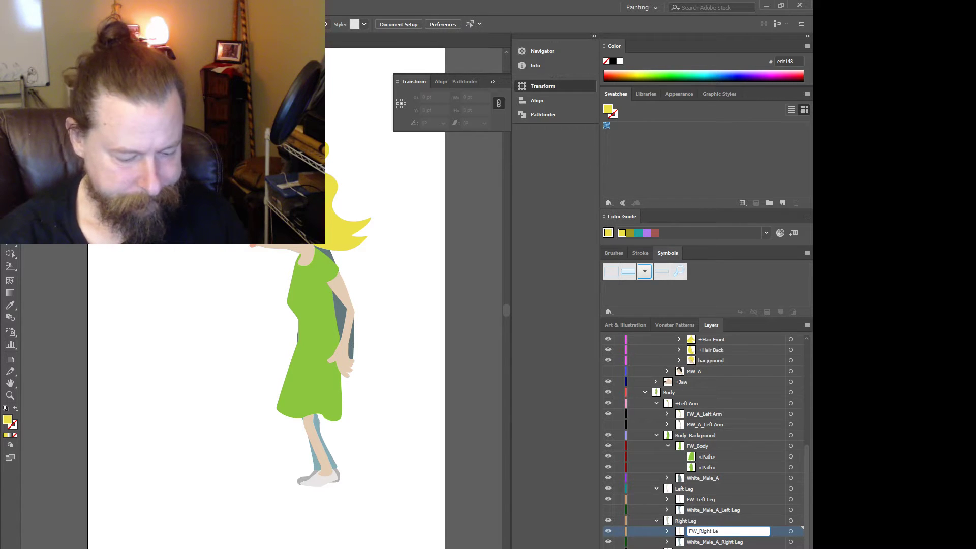
text(g)
key(Return)
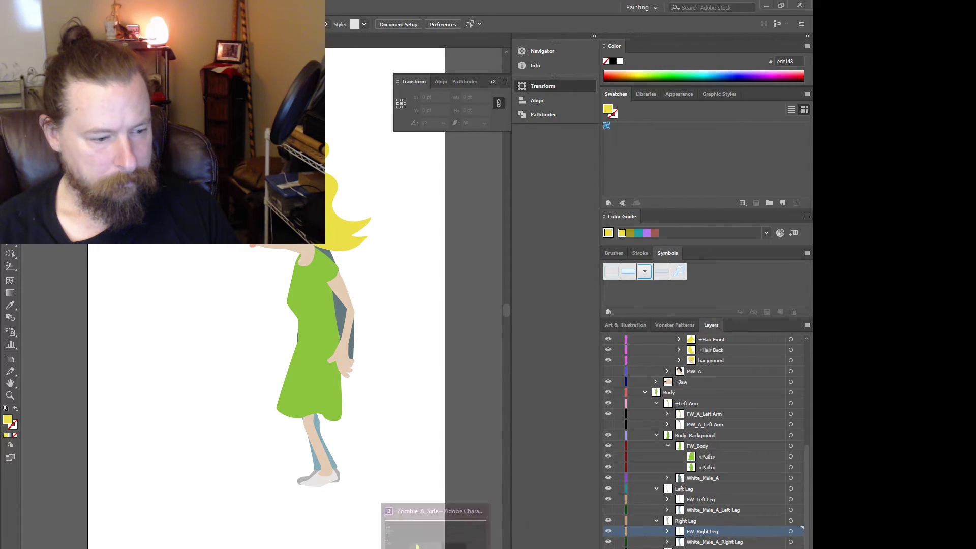
- Switch to Character Animator, open the Rig workspace and inspect the Body_Background layer's mesh around the dress and left arm
click(419, 542)
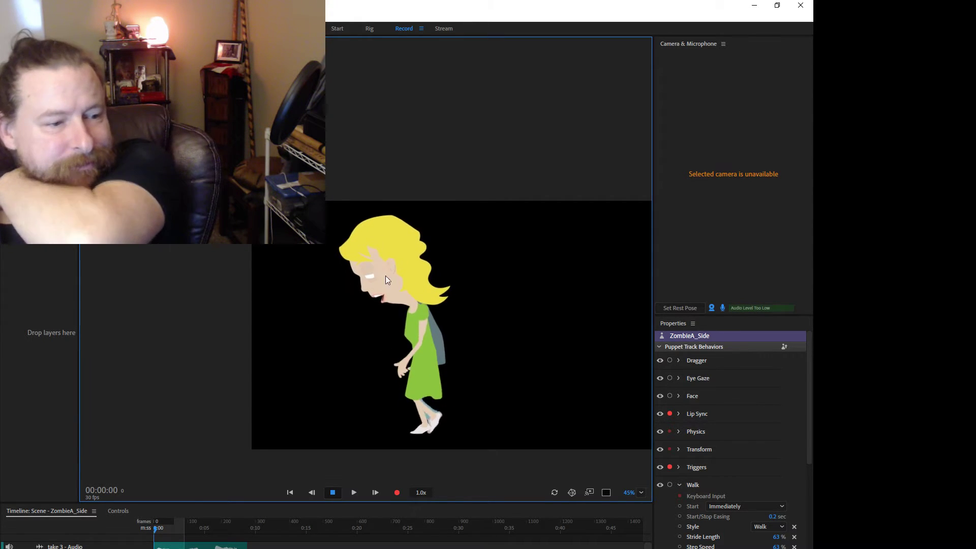
click(370, 29)
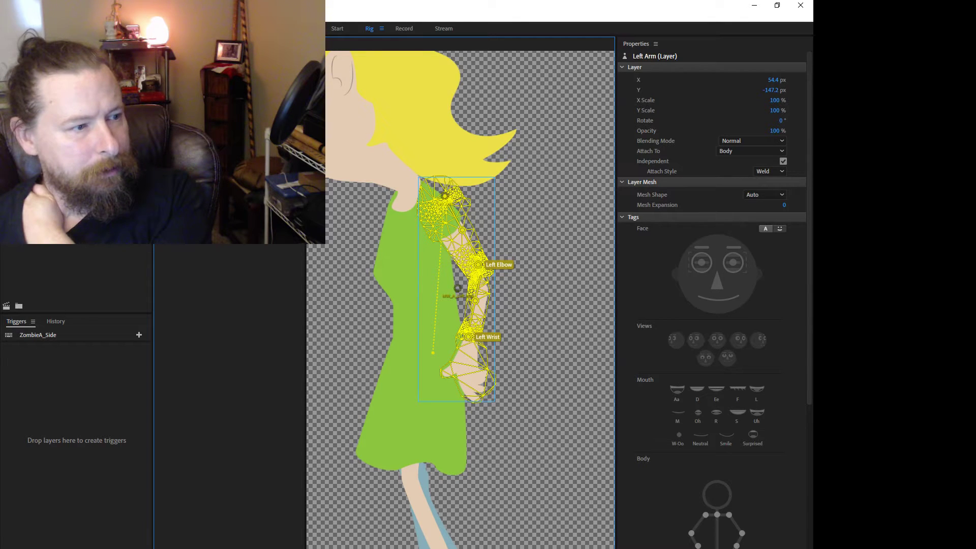
click(430, 351)
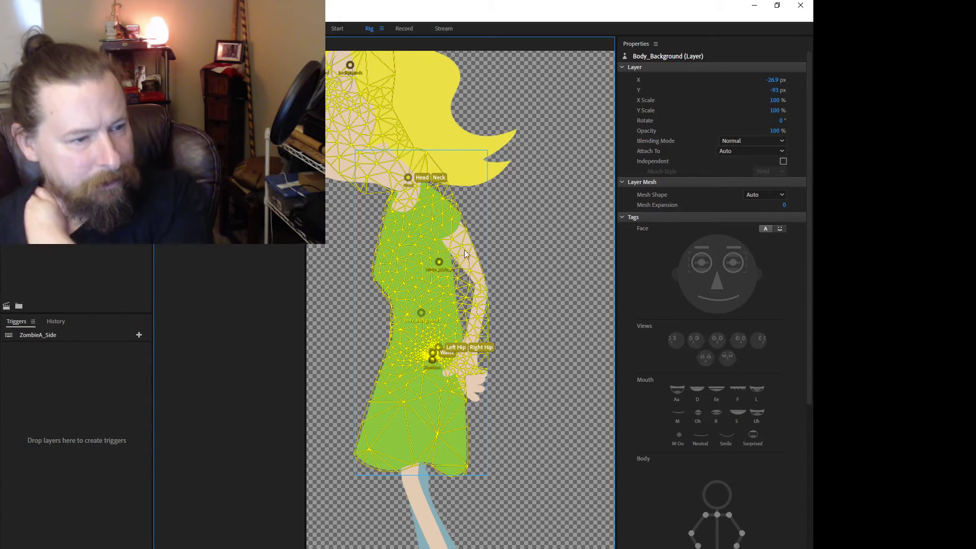
scroll(494, 228, up, 6)
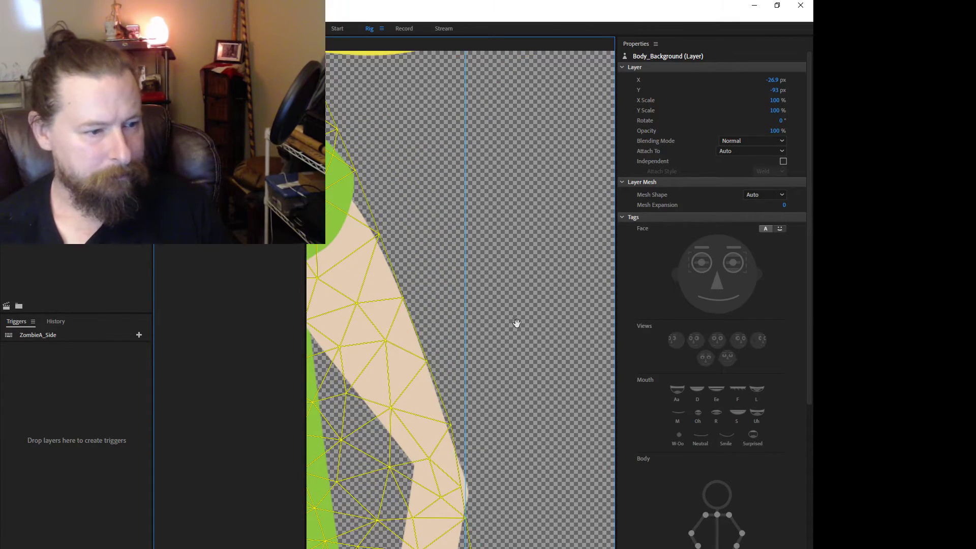
drag(516, 325, 667, 283)
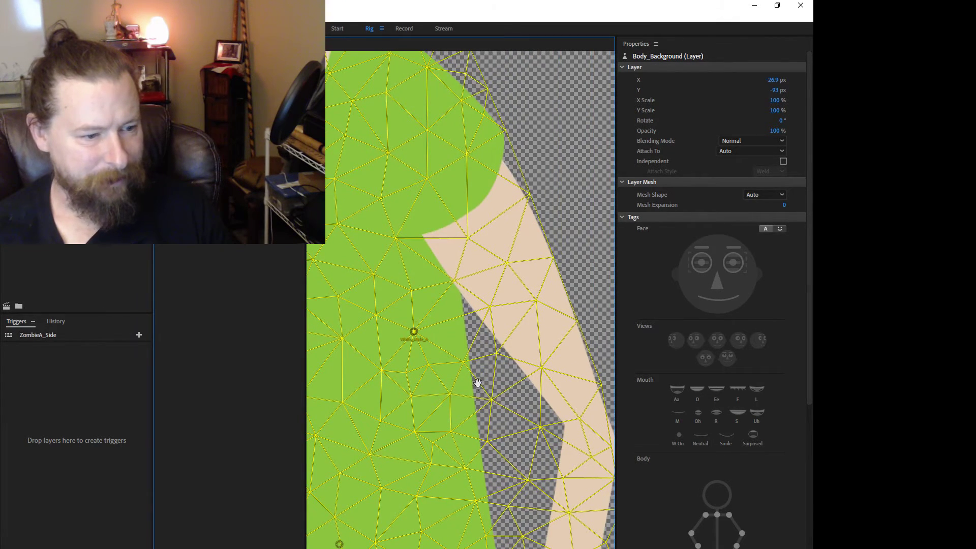
scroll(474, 383, down, 7)
- Move the MW_A, Backgrounds and bacjground handles from the face and ear down onto the Head/Neck handle
scroll(410, 257, up, 8)
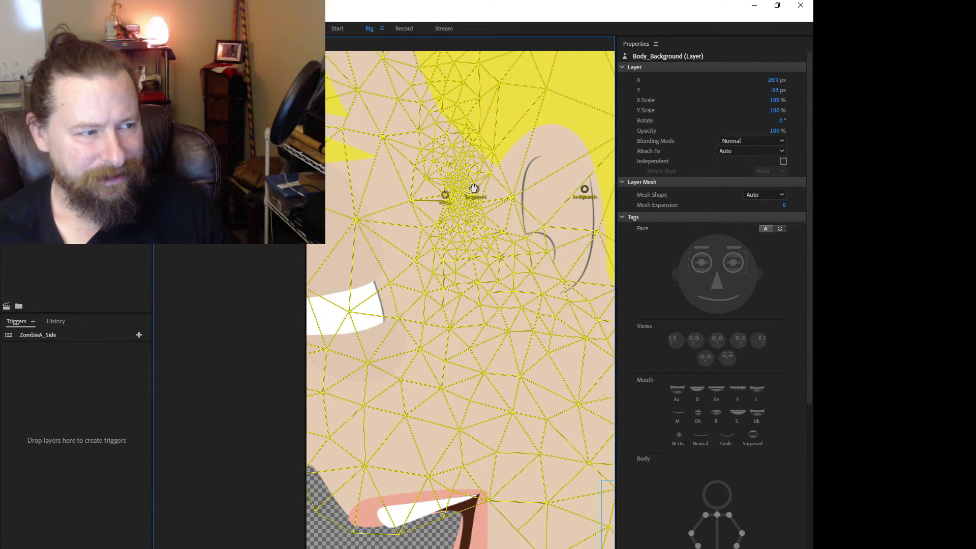
scroll(473, 189, down, 2)
scroll(470, 190, up, 5)
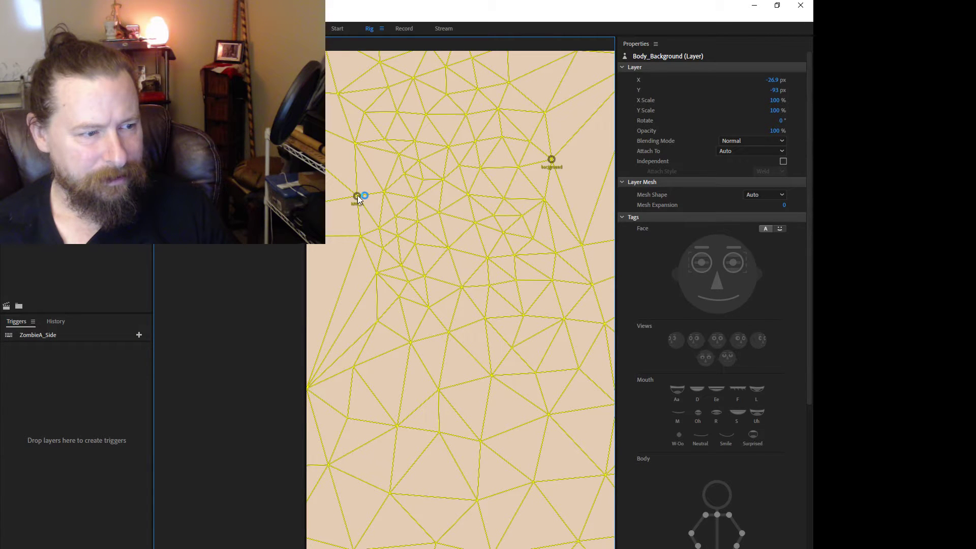
click(357, 196)
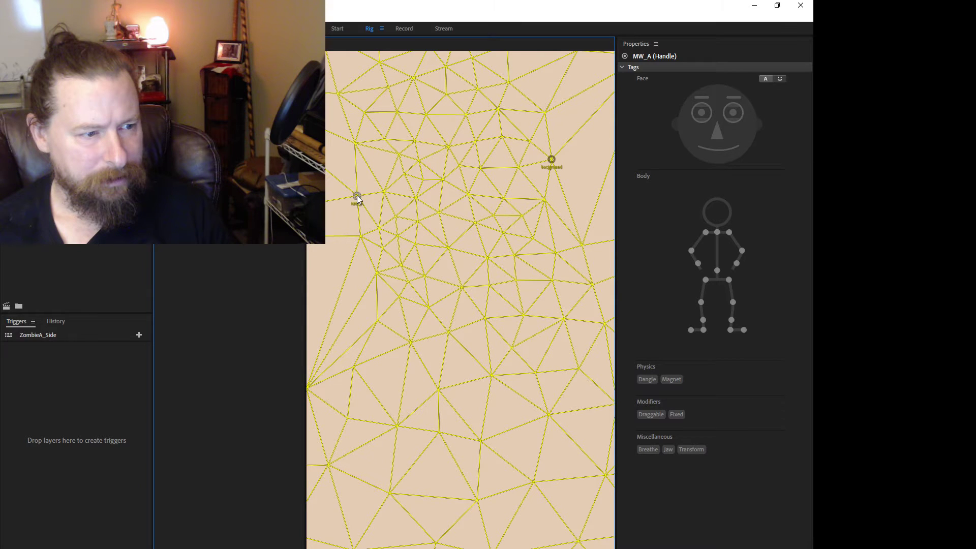
scroll(357, 198, down, 6)
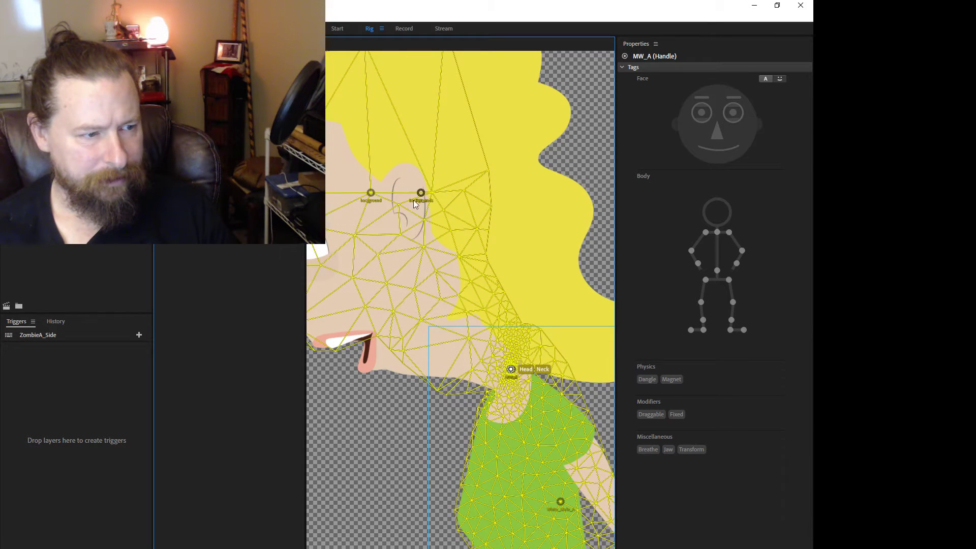
drag(472, 308, 511, 369)
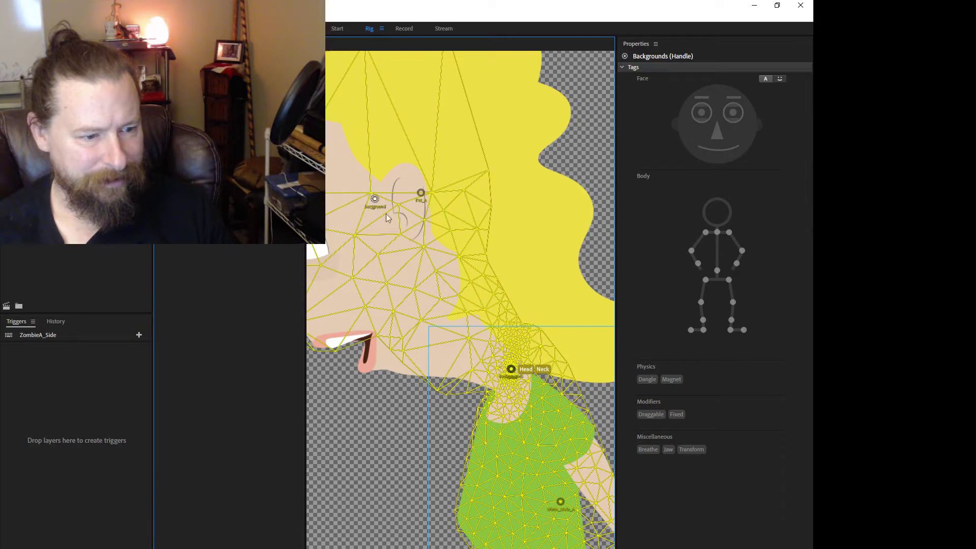
drag(371, 194, 513, 372)
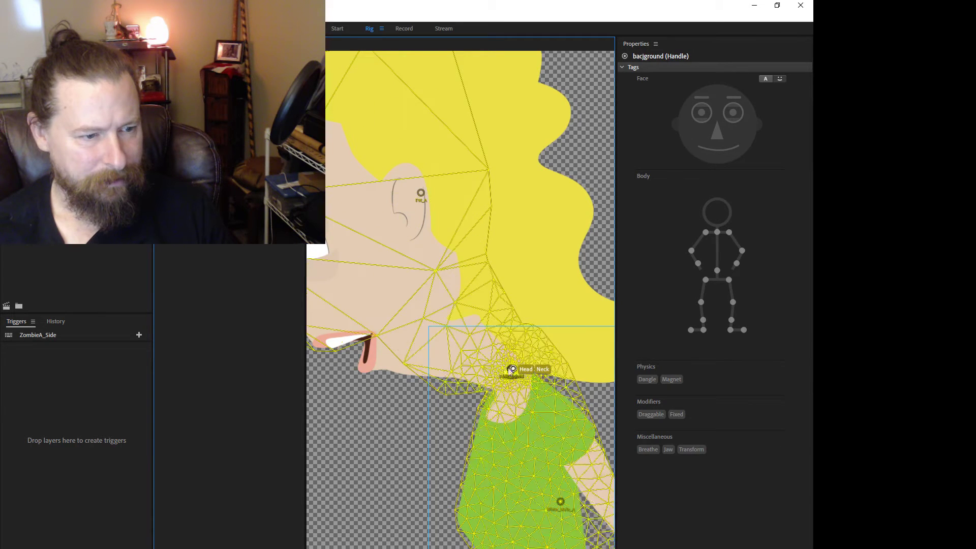
- Examine the puppet's mesh from head to feet, and select the WM_Hair Front layer to locate it on the head
scroll(474, 360, down, 5)
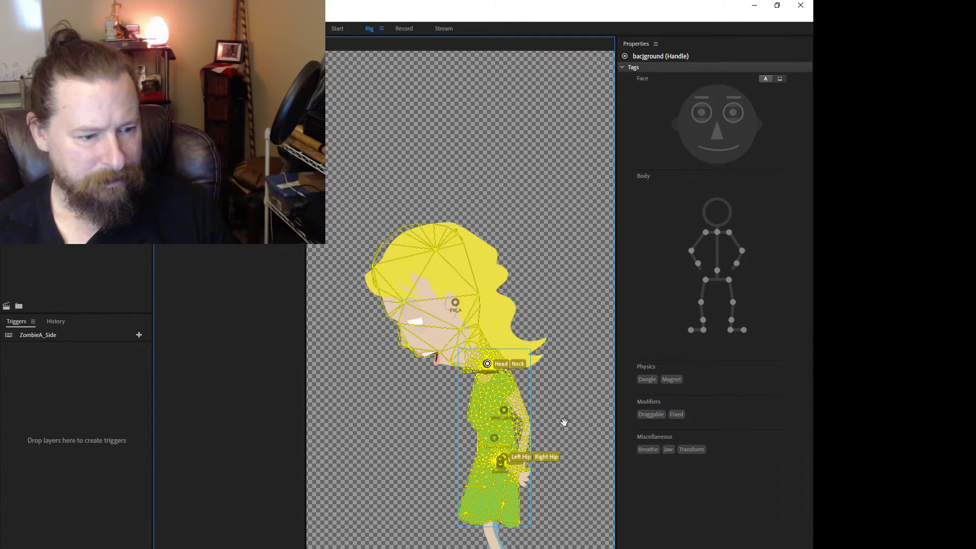
scroll(561, 420, up, 5)
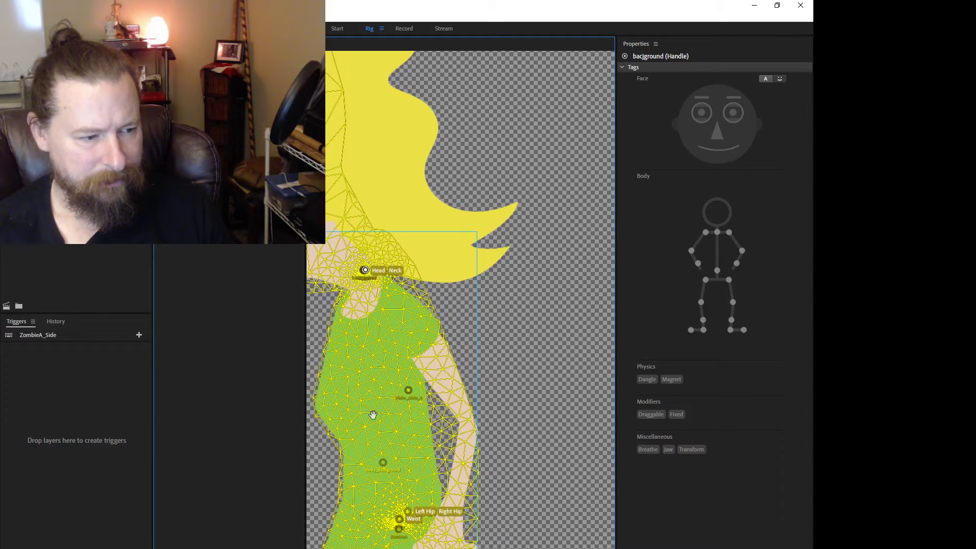
drag(339, 426, 395, 361)
scroll(404, 342, down, 3)
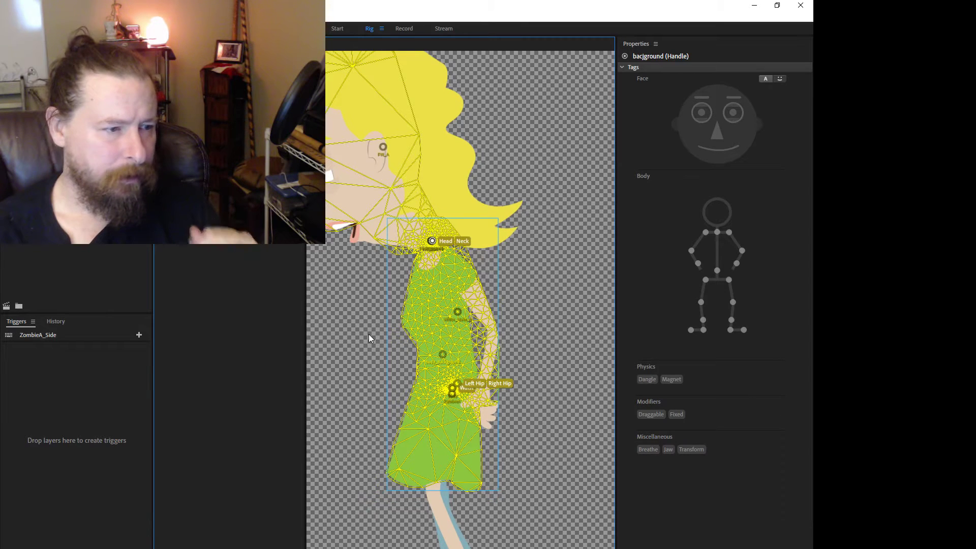
scroll(364, 319, down, 3)
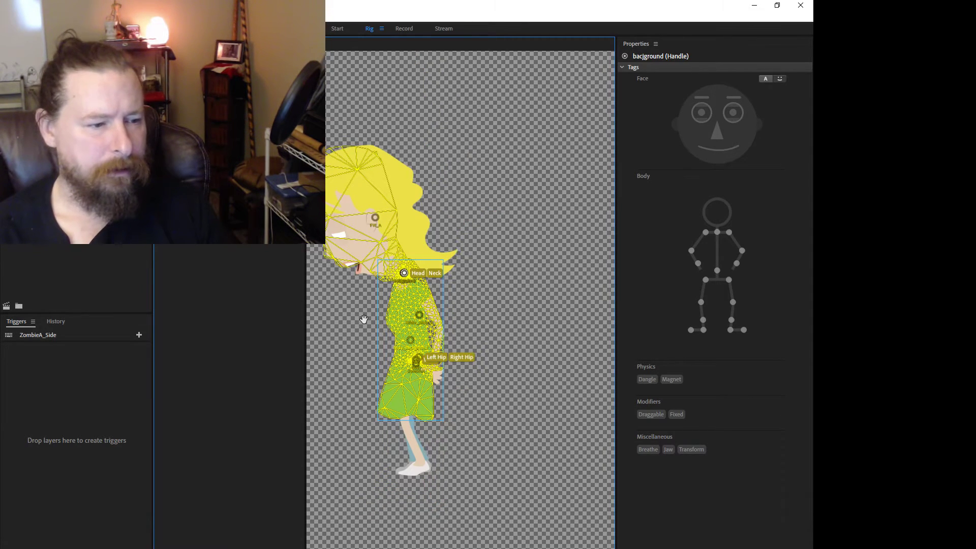
scroll(353, 312, up, 3)
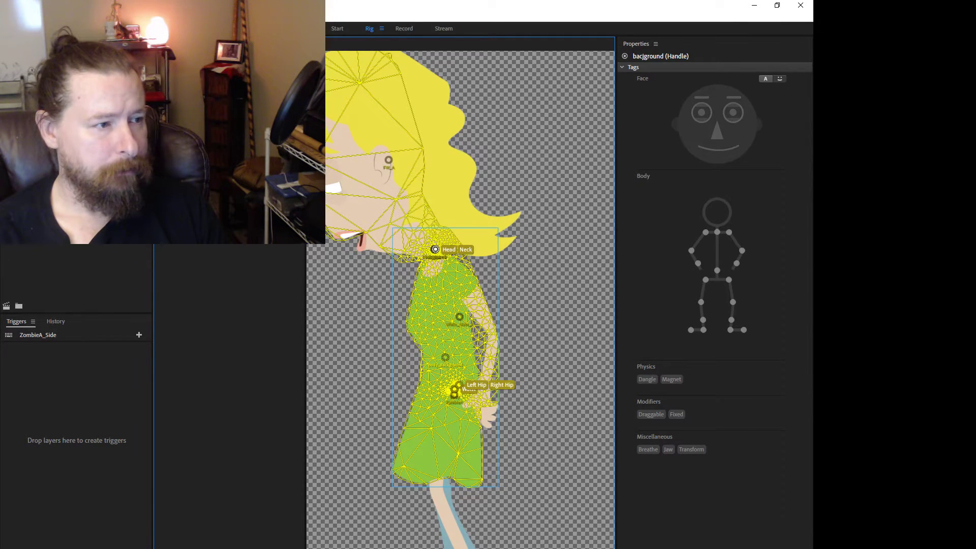
click(218, 153)
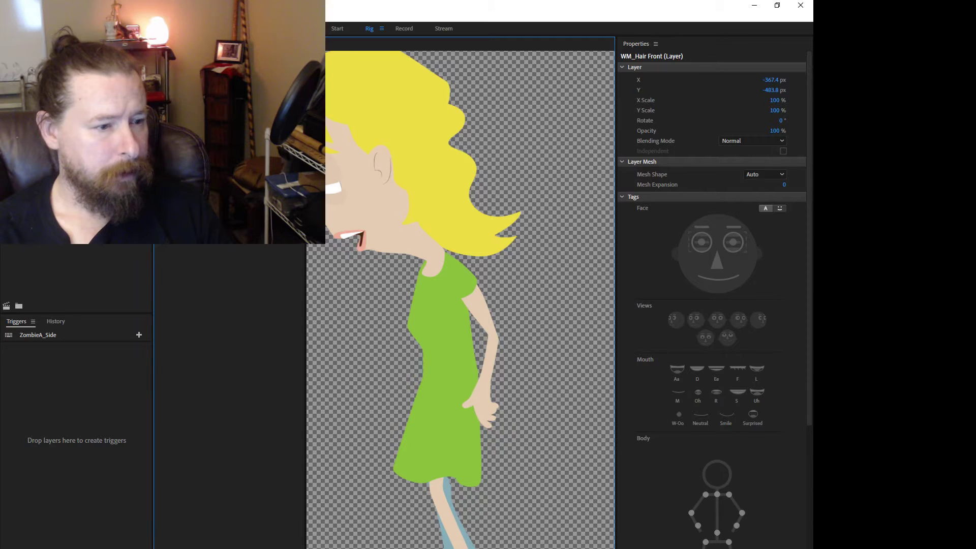
drag(344, 300, 446, 312)
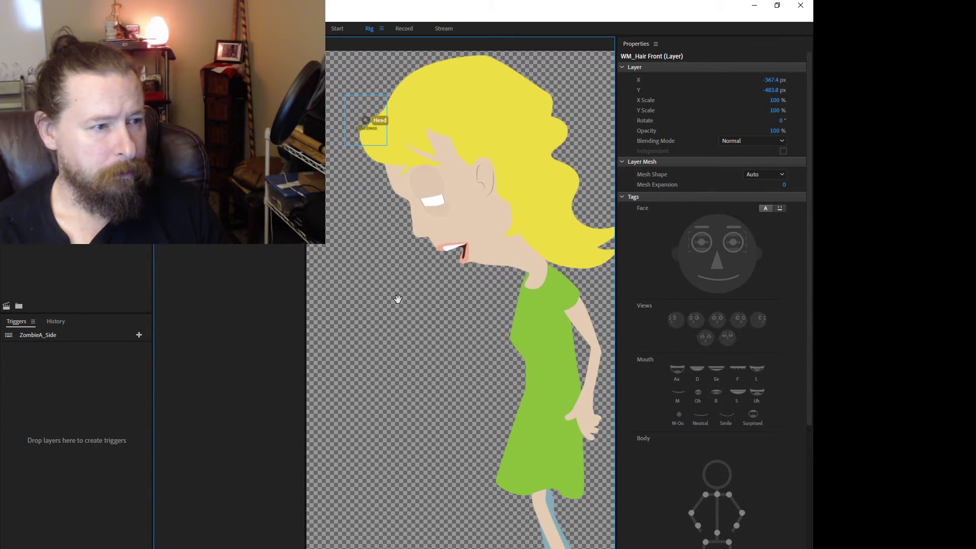
- Switch to Illustrator and examine the +Head Dress group and the visibility of its WM_Hair Front layer
scroll(395, 298, down, 3)
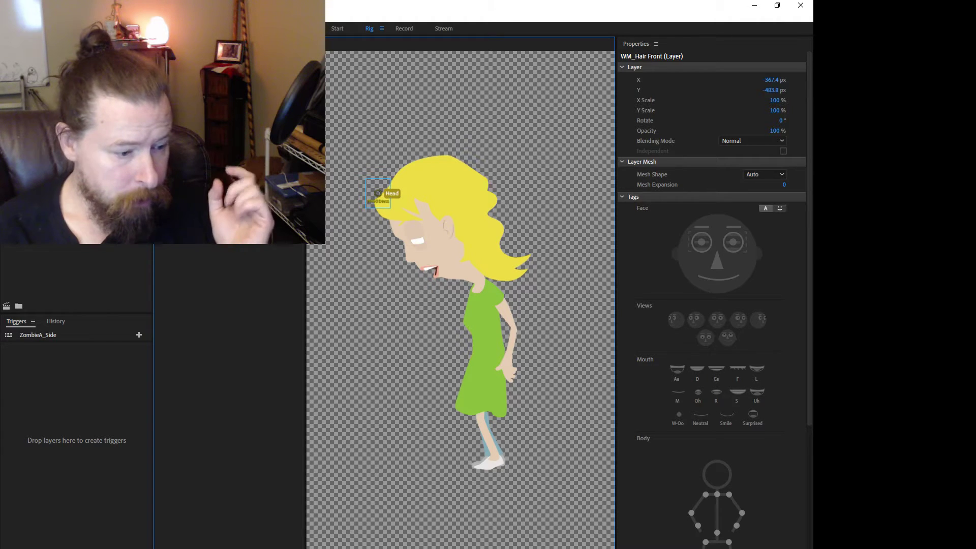
mouse_move(336, 547)
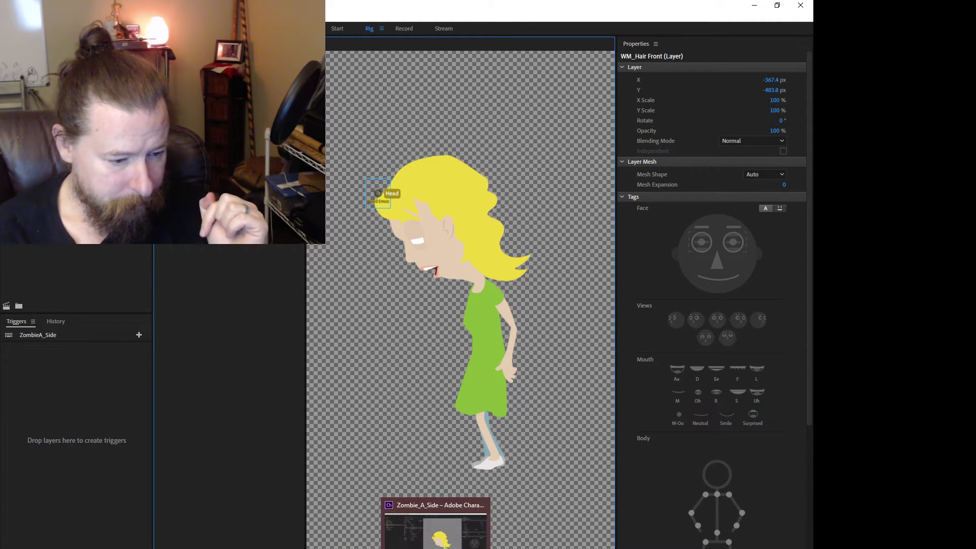
click(554, 548)
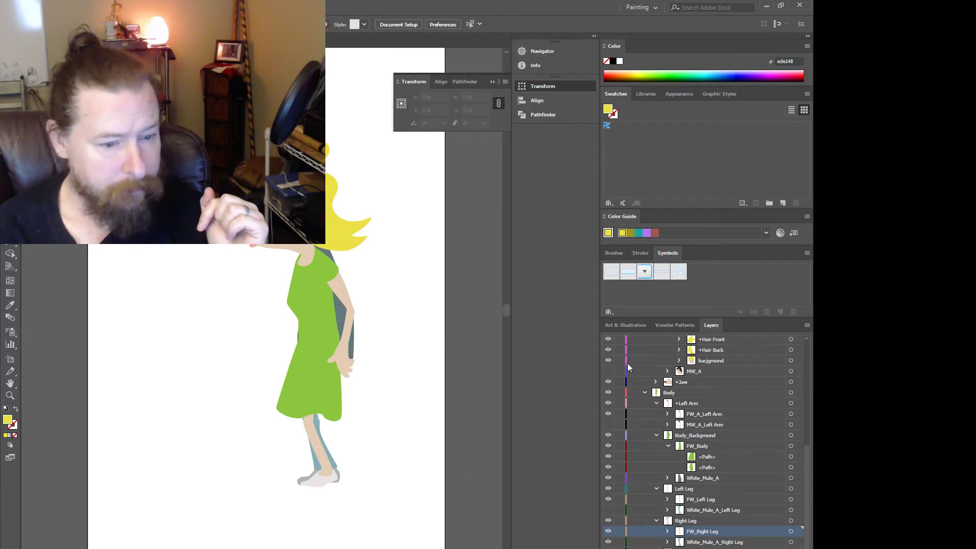
scroll(701, 407, up, 6)
click(712, 404)
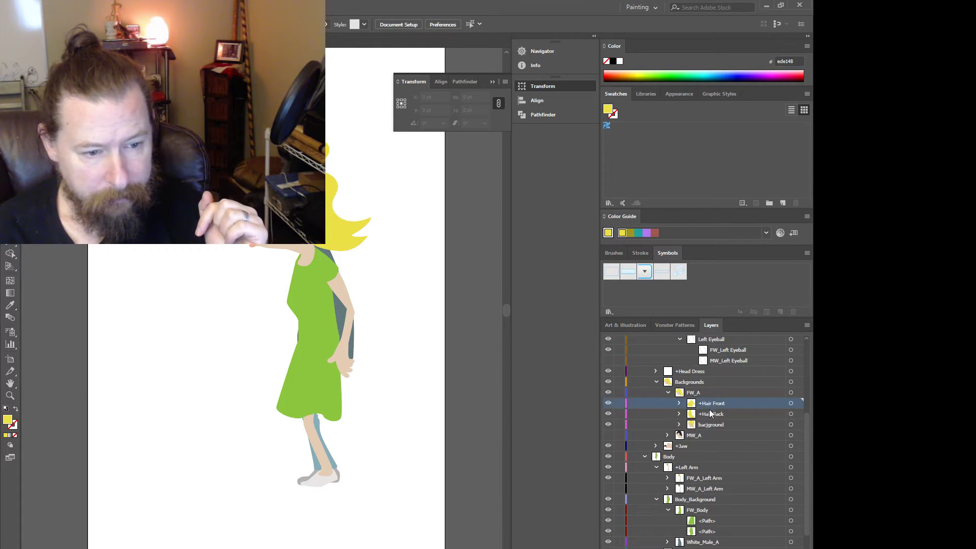
scroll(701, 407, up, 3)
click(656, 404)
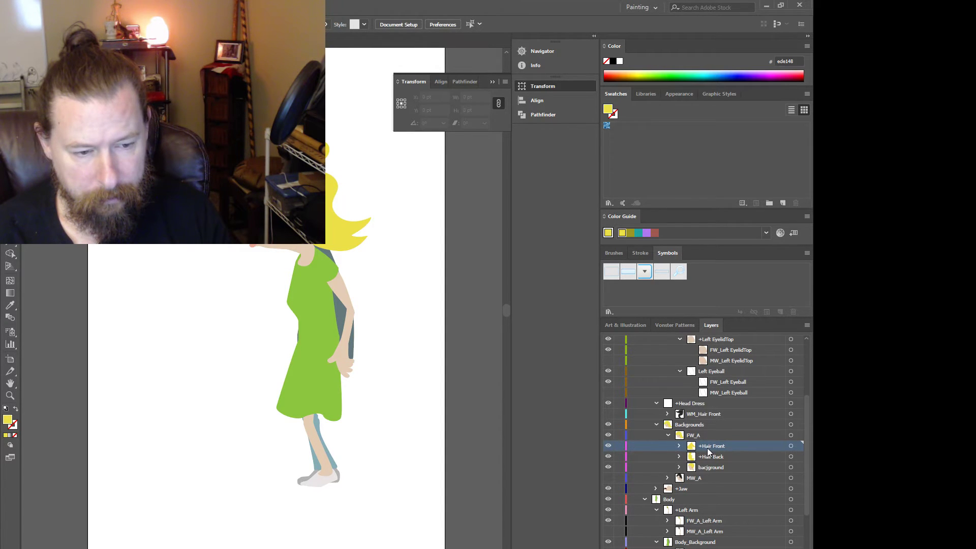
click(655, 403)
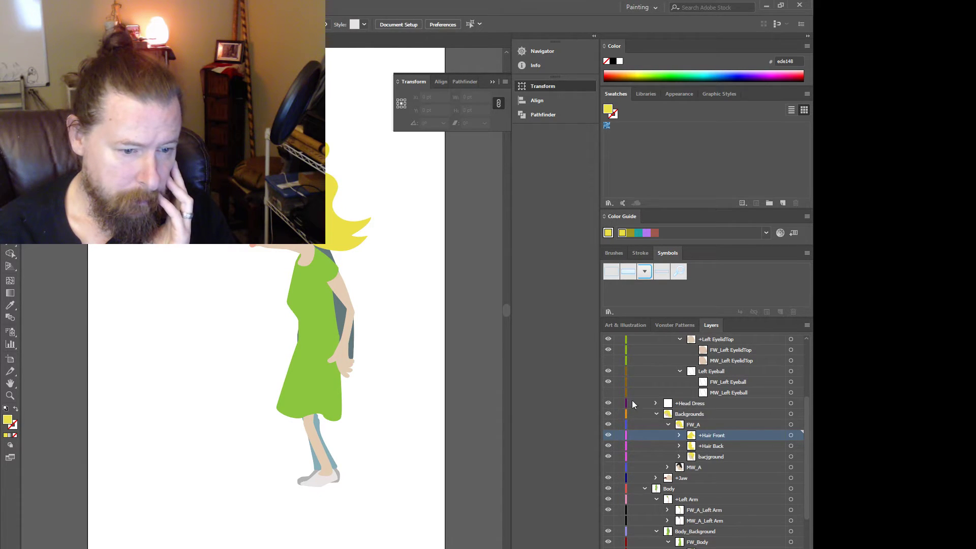
click(685, 405)
click(656, 403)
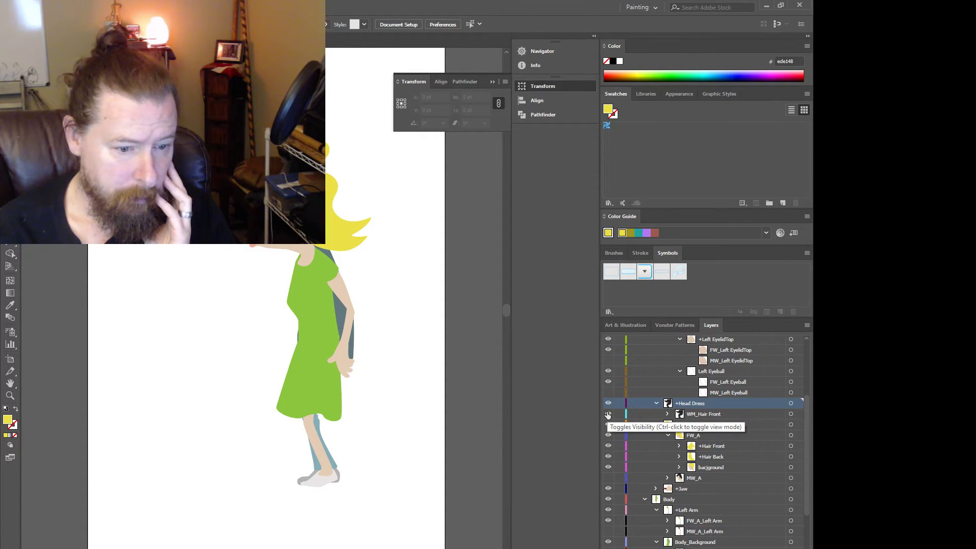
click(608, 414)
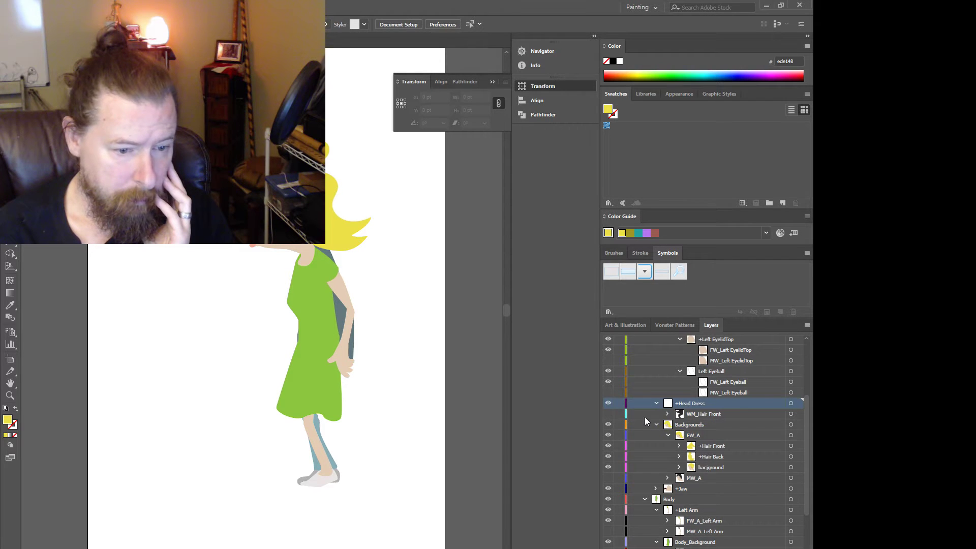
- Rename the female +Hair Front layer as WF_Hair Front and move it from FW_A into the +Head Dress group above WM_Hair Front
double_click(710, 447)
click(700, 445)
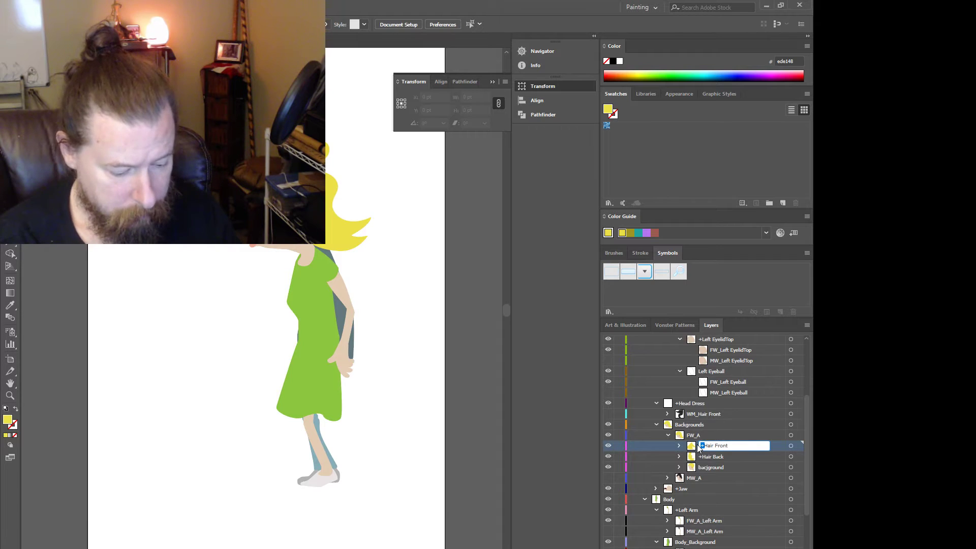
text(WF)
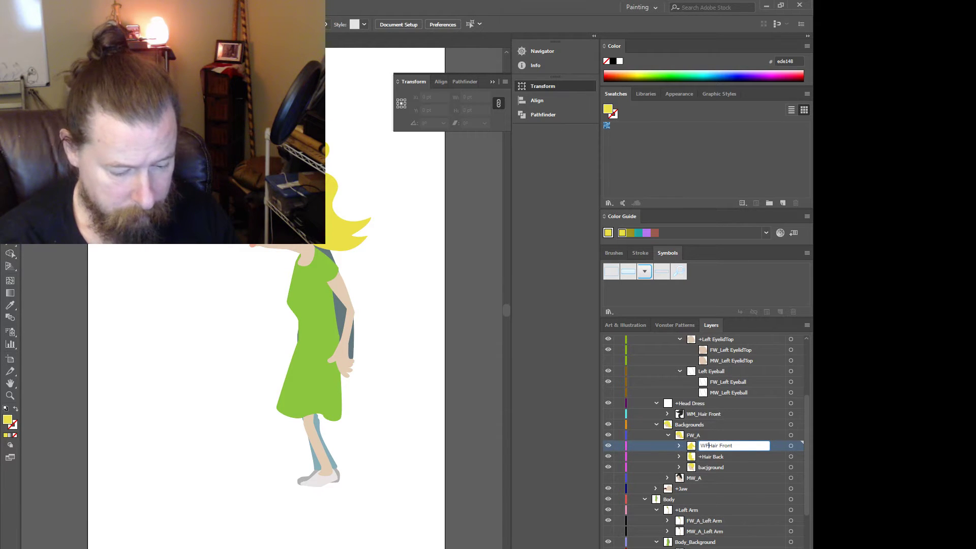
text(_)
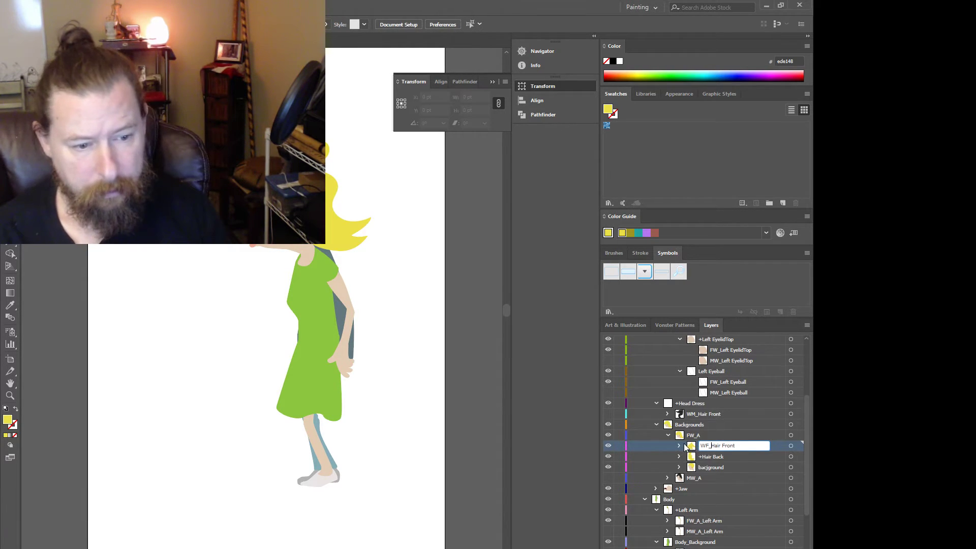
key(Return)
drag(690, 448, 684, 410)
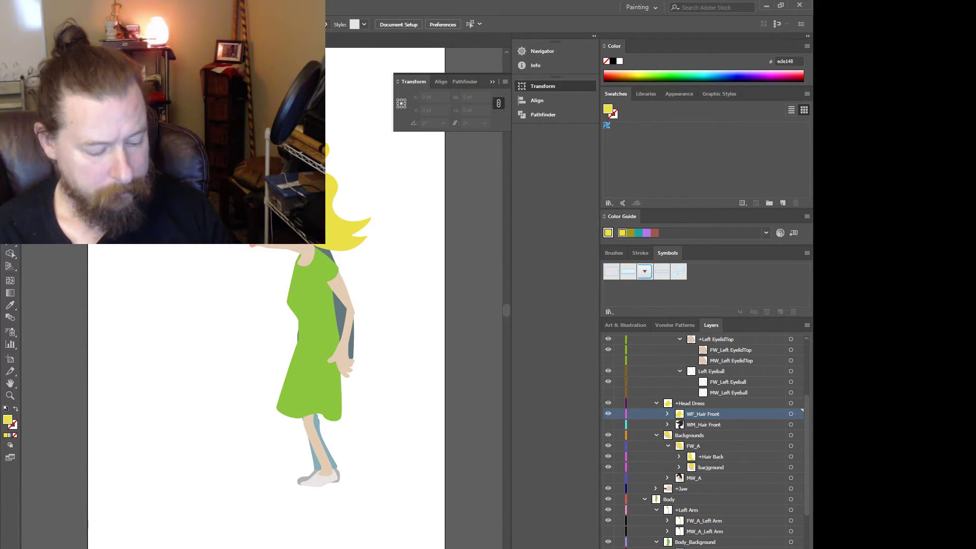
- Switch to Character Animator, select the Head layer and move the FW_A handle from the ear down onto the Head/Neck handle
click(436, 548)
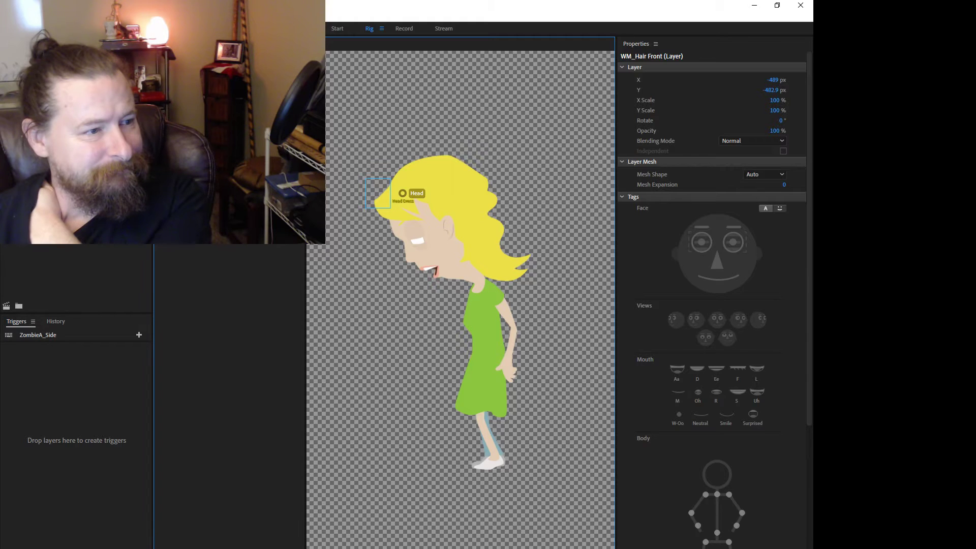
click(203, 91)
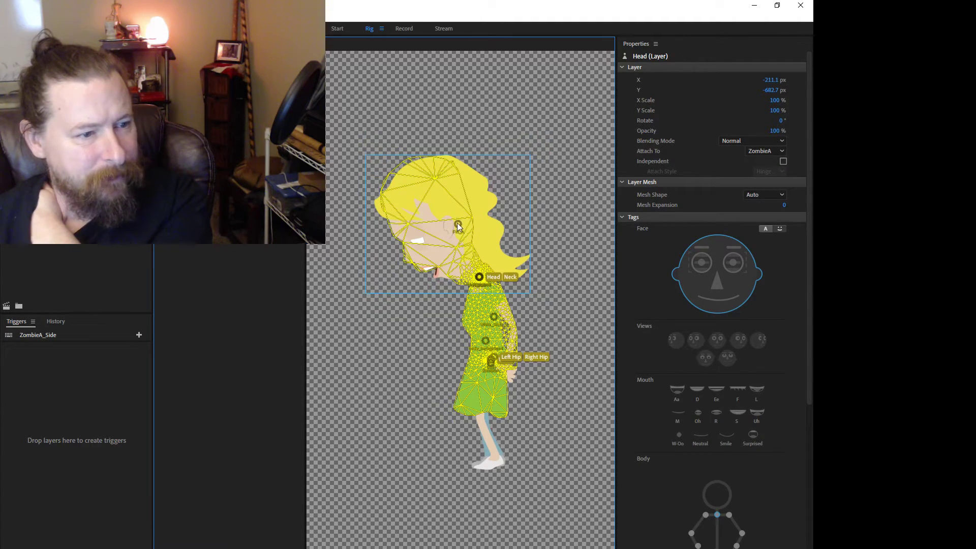
drag(457, 226, 481, 279)
click(480, 279)
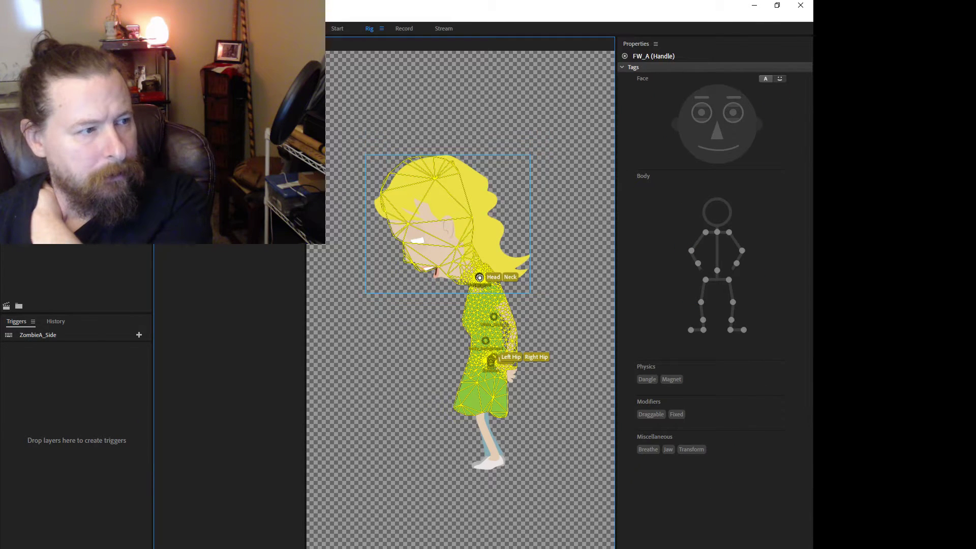
- Check the Left Eyebrow and Left Eye handles, and shift the Head Dress handle slightly lower on the WF_Hair Front fringe
click(406, 222)
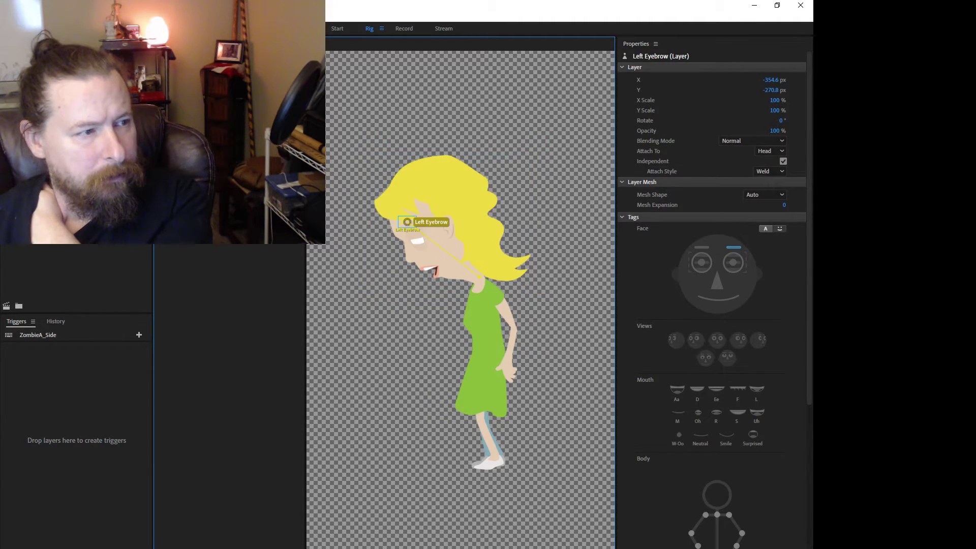
click(416, 234)
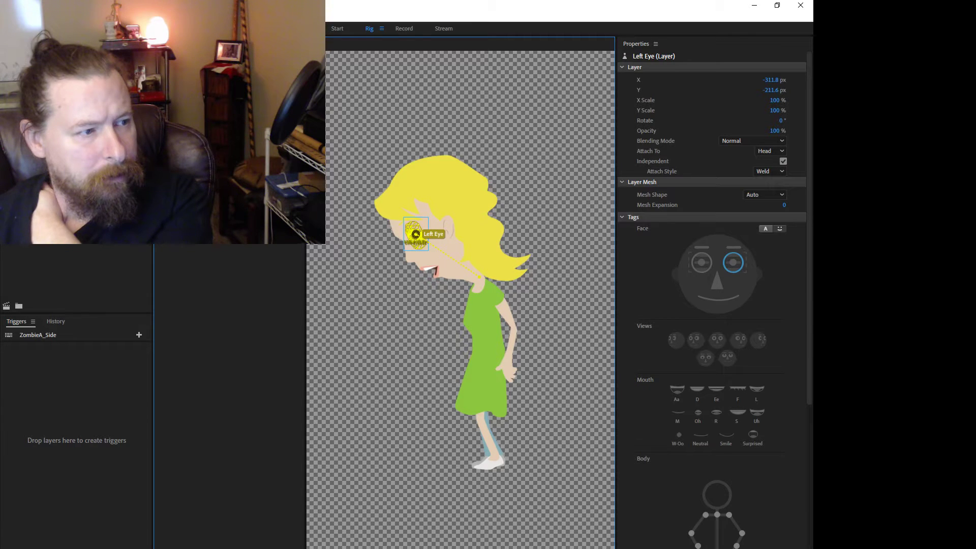
click(402, 193)
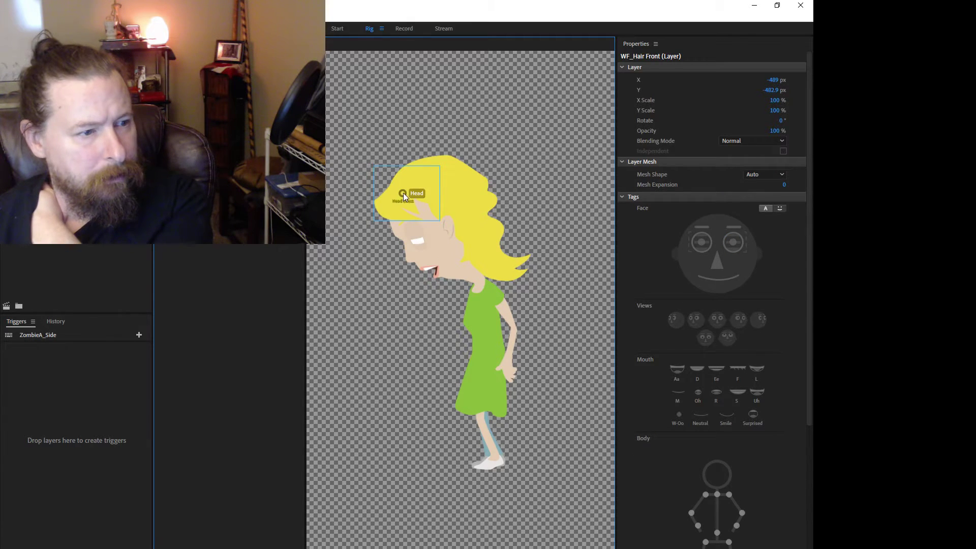
drag(402, 193, 406, 199)
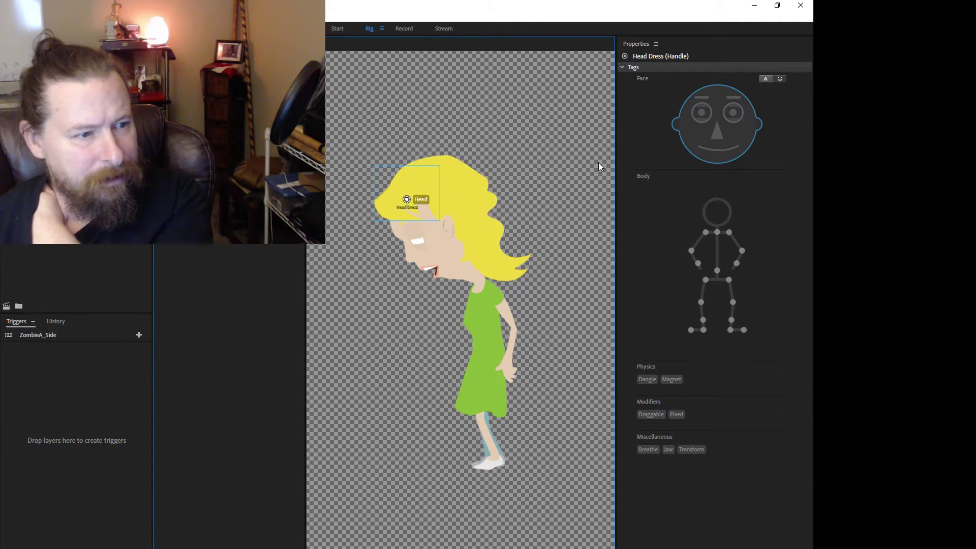
click(510, 147)
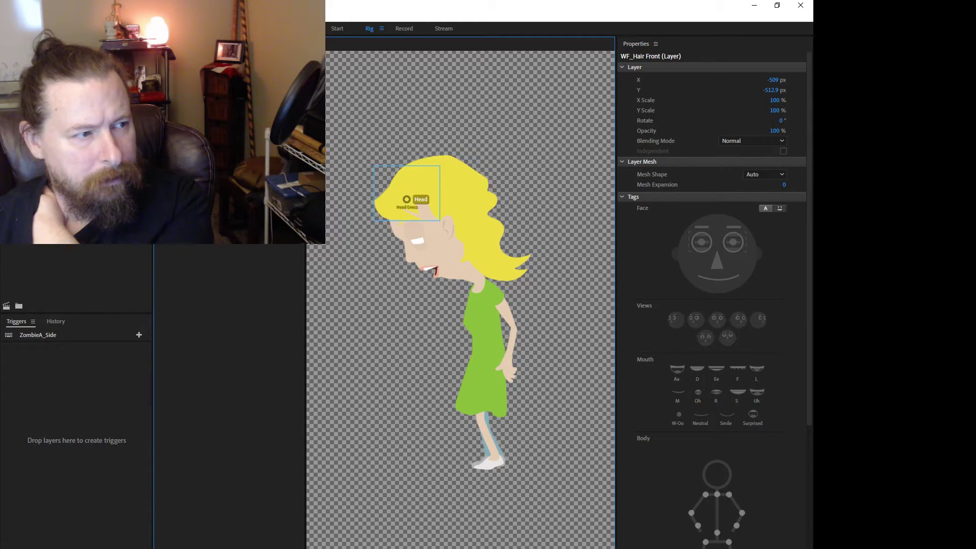
- Show the WM_Hair Front layer and compare its position on the head with WF_Hair Front
click(218, 153)
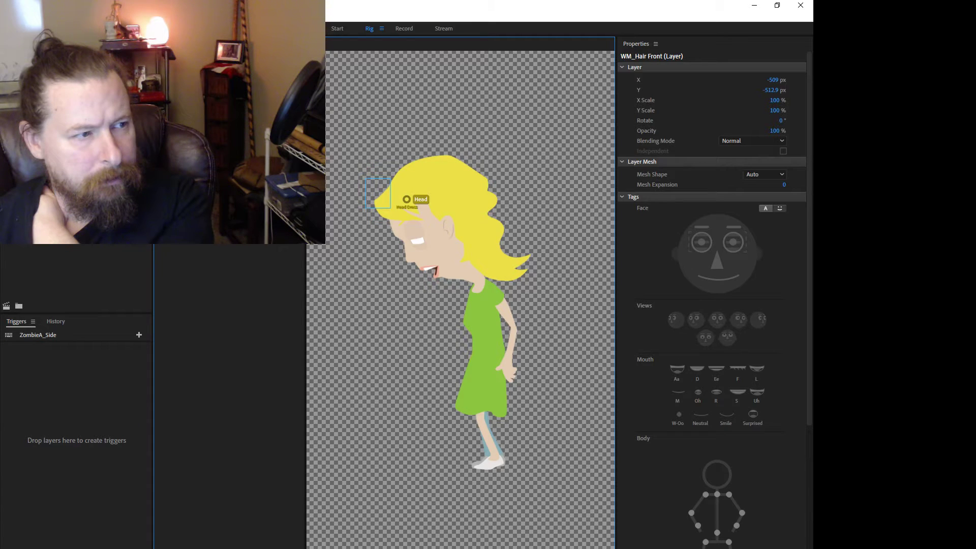
click(219, 152)
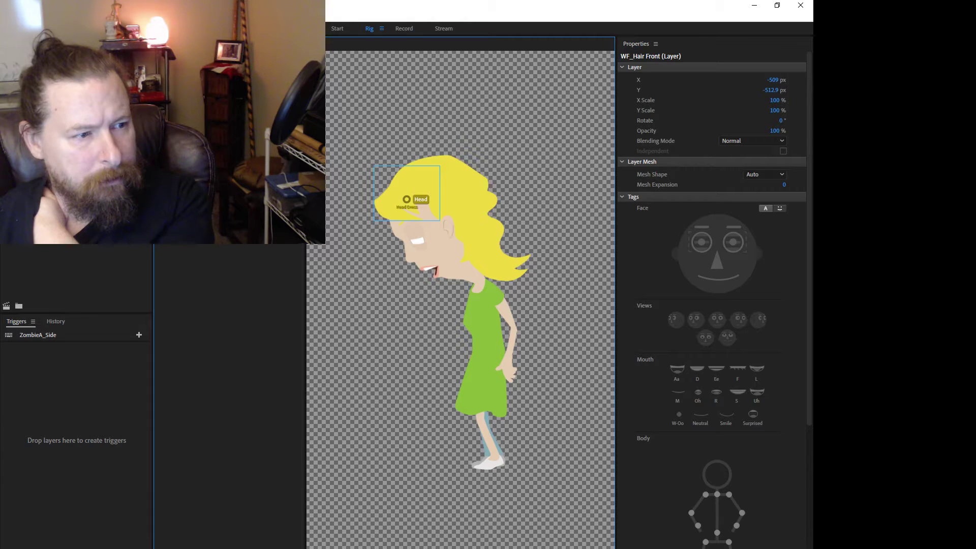
click(162, 152)
click(219, 152)
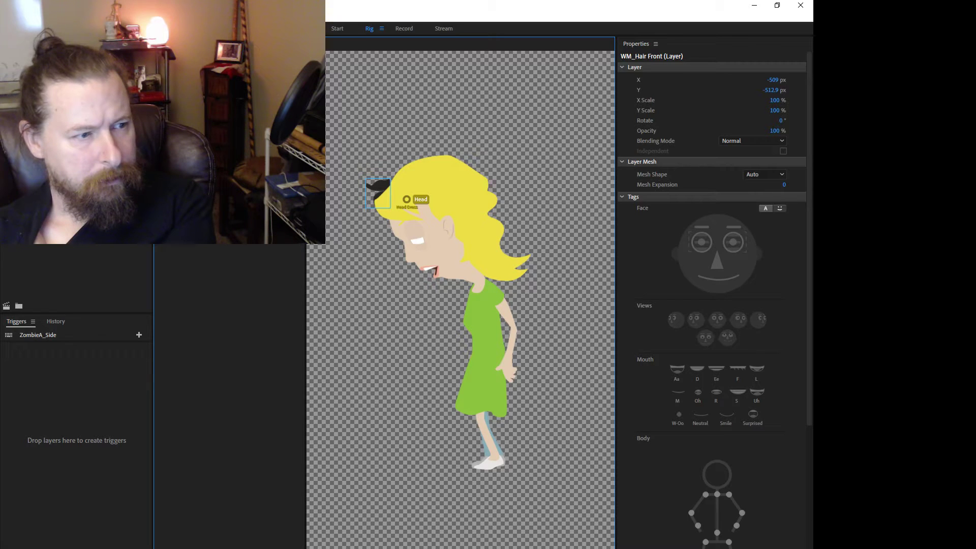
click(219, 153)
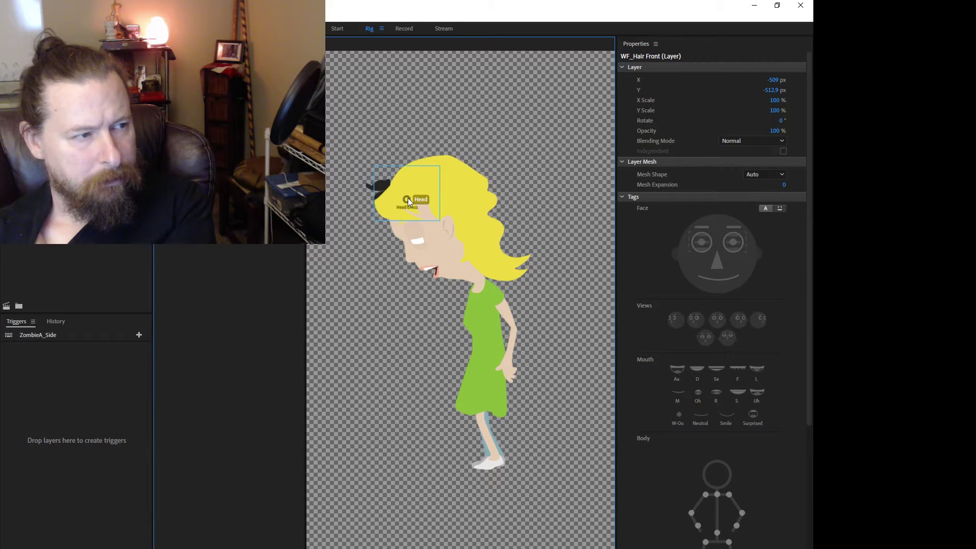
- Remove the Head tag from the Head Dress handle and place the handle on the front of the hair beside the male hair piece
drag(407, 201, 425, 179)
click(424, 180)
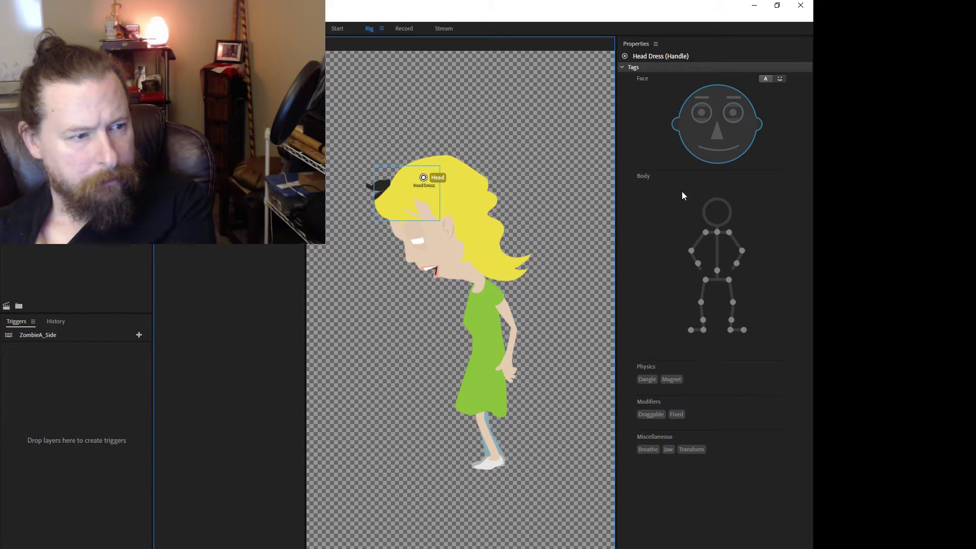
click(694, 155)
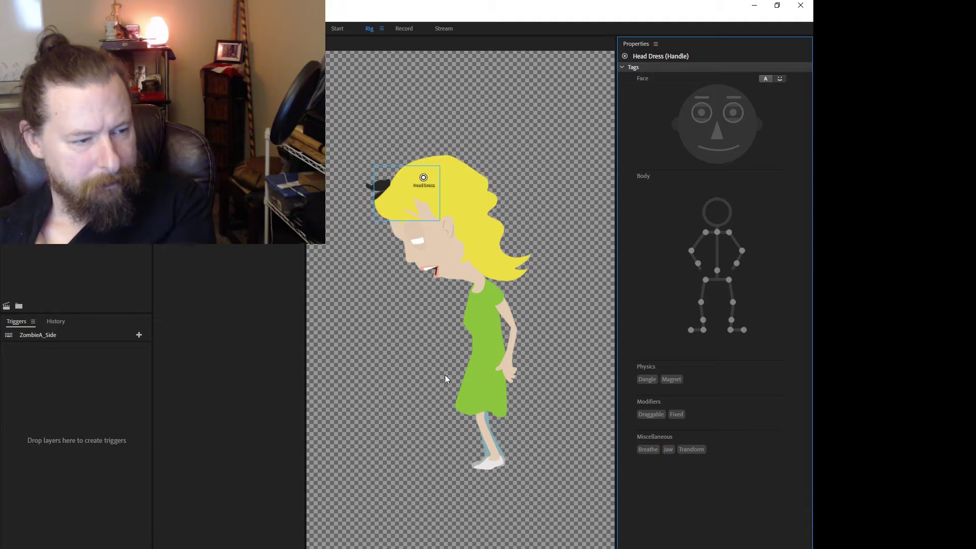
drag(421, 178, 394, 190)
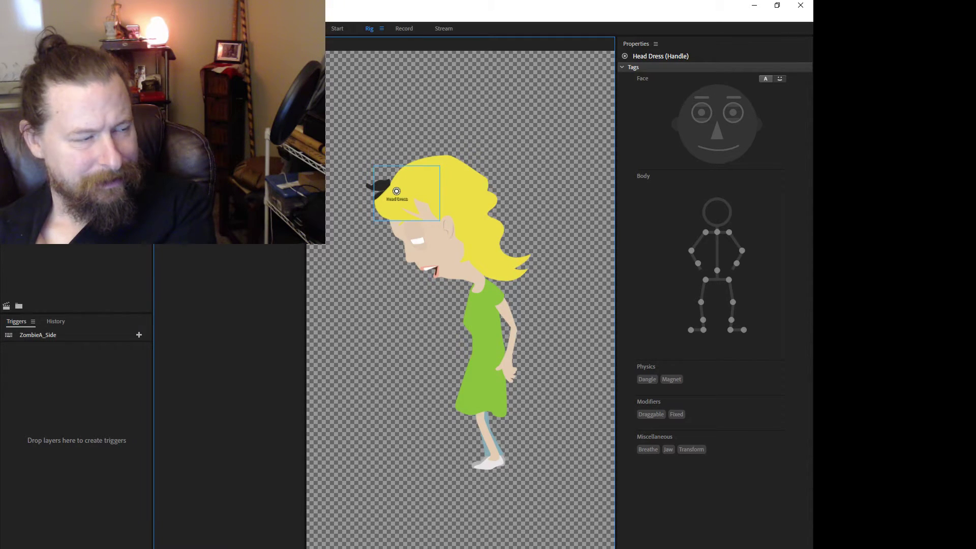
click(374, 189)
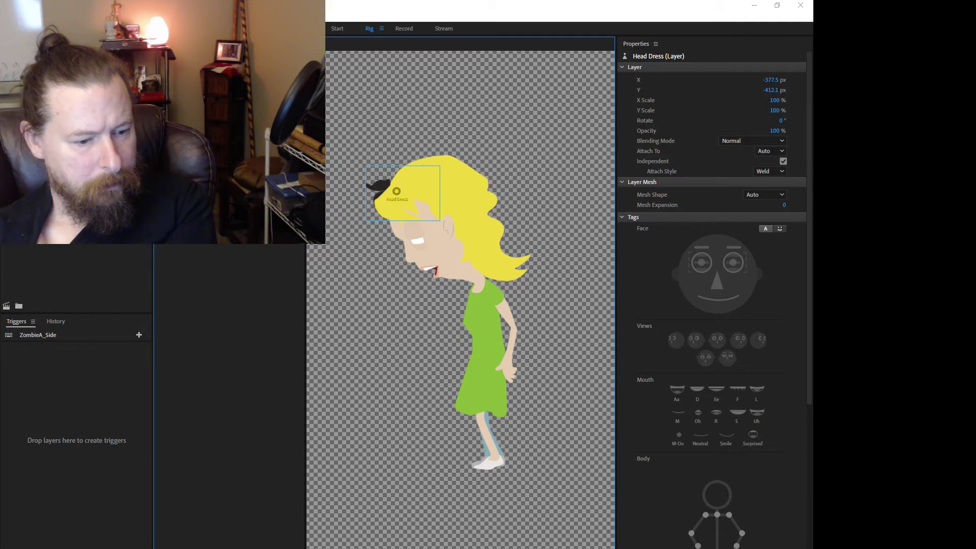
- Switch to Illustrator, rename +Head Dress as Head Dress and WF_Hair Front as +WF_Hair Front, and open WM_Hair Front's name for editing
key(alt+Tab)
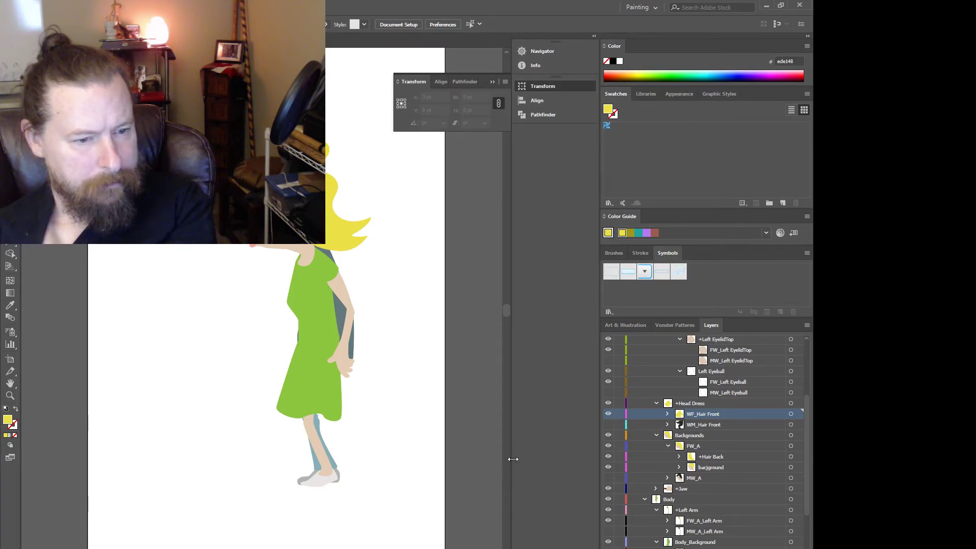
double_click(679, 404)
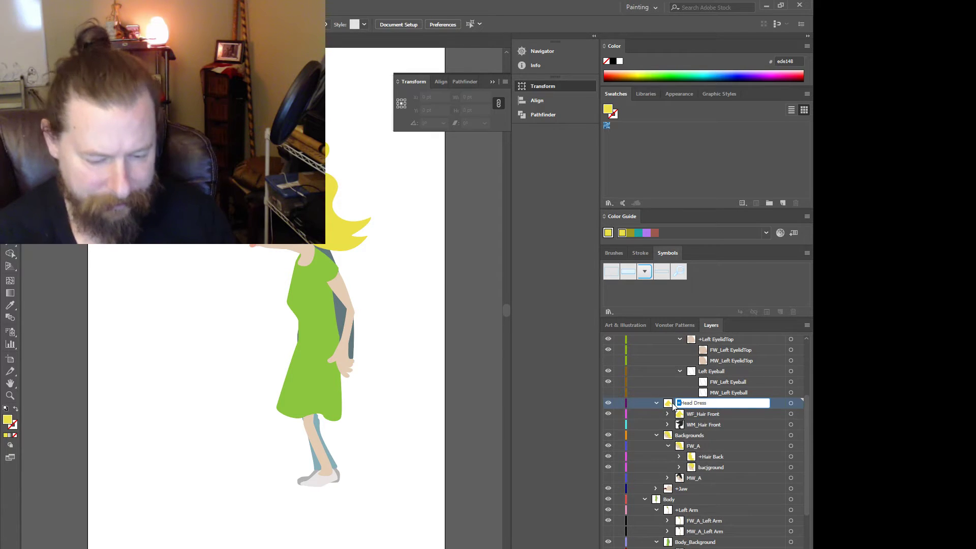
key(BackSpace)
double_click(689, 414)
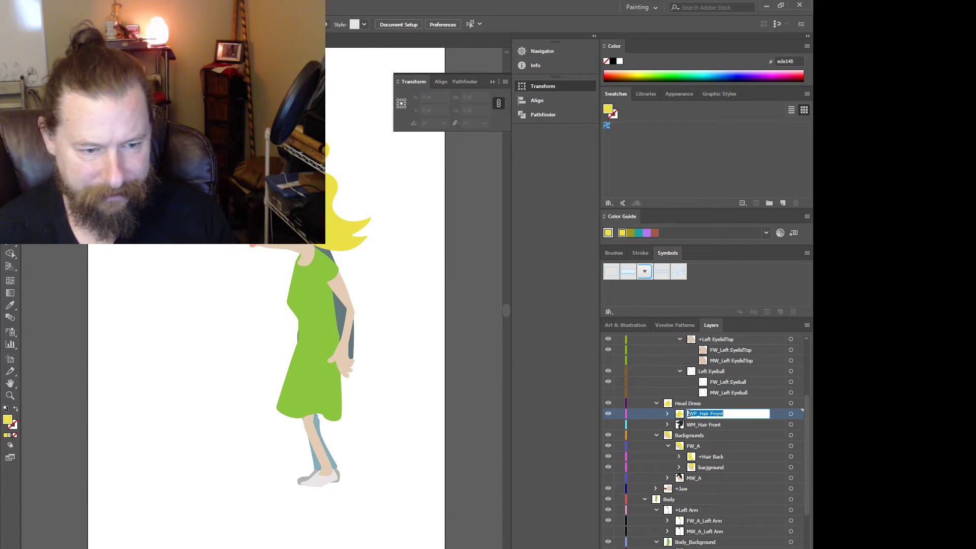
text(+)
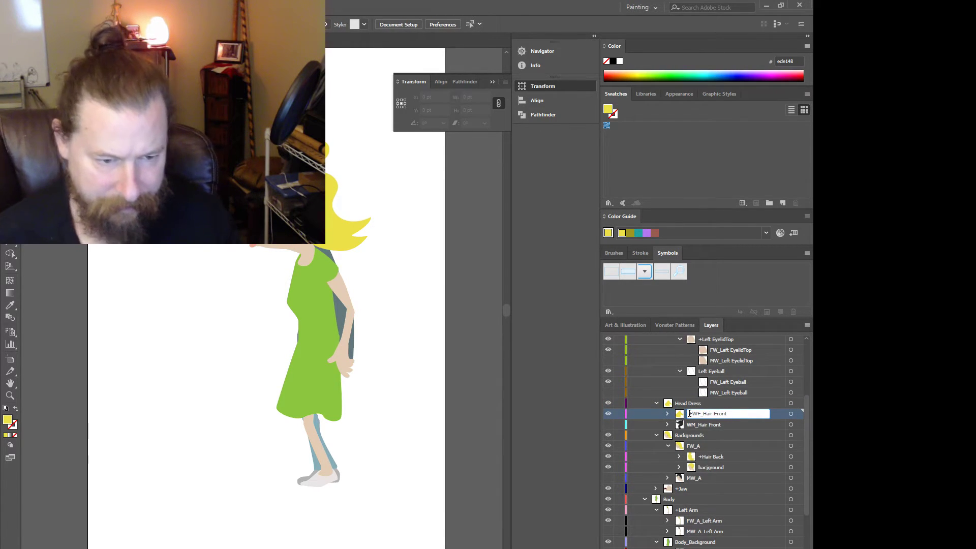
double_click(693, 425)
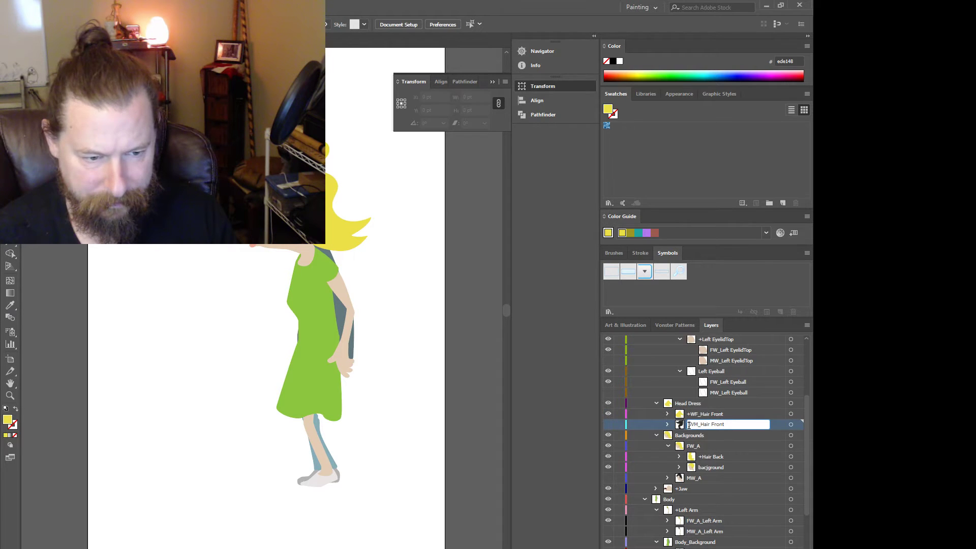
- Rename the male front-hair layer as +WM_Hair Front and switch to Character Animator
text(+)
key(Return)
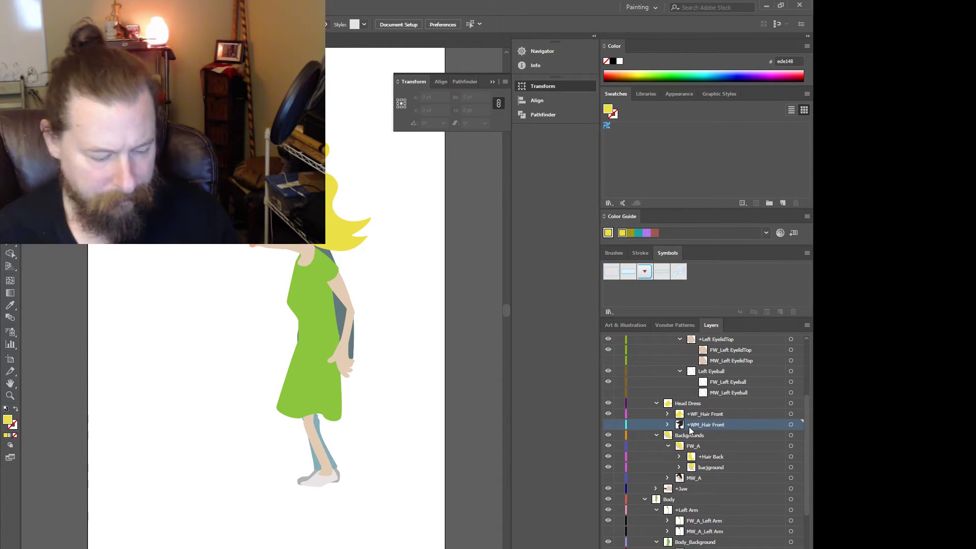
key(alt+Tab)
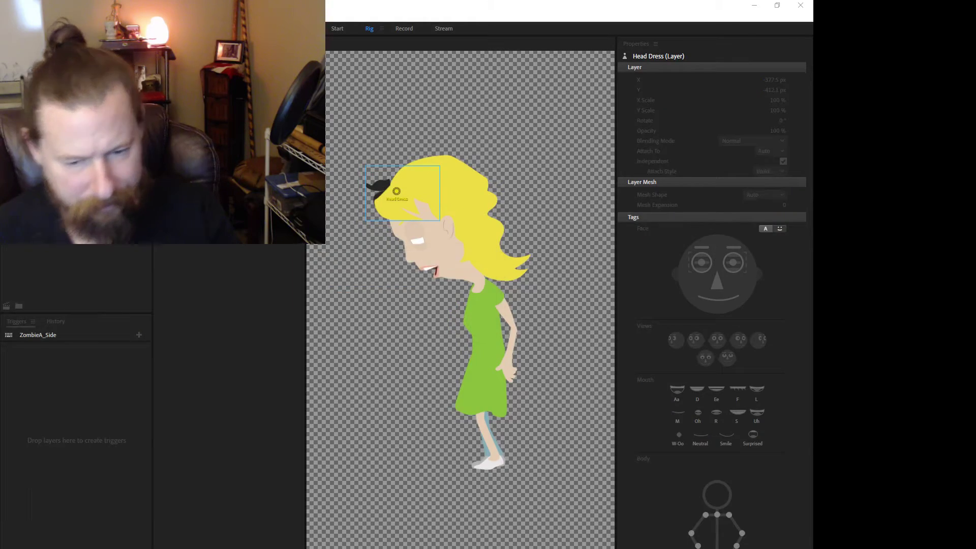
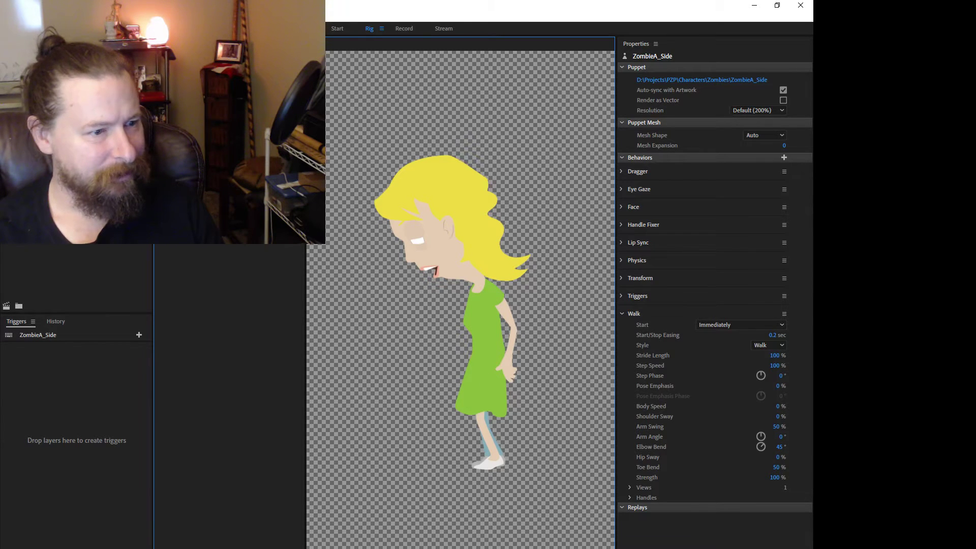
- Add a Dangle handle near the fringe tips of the WF_Hair Front layer and reposition the layer's origin handle over the forehead hair
click(219, 84)
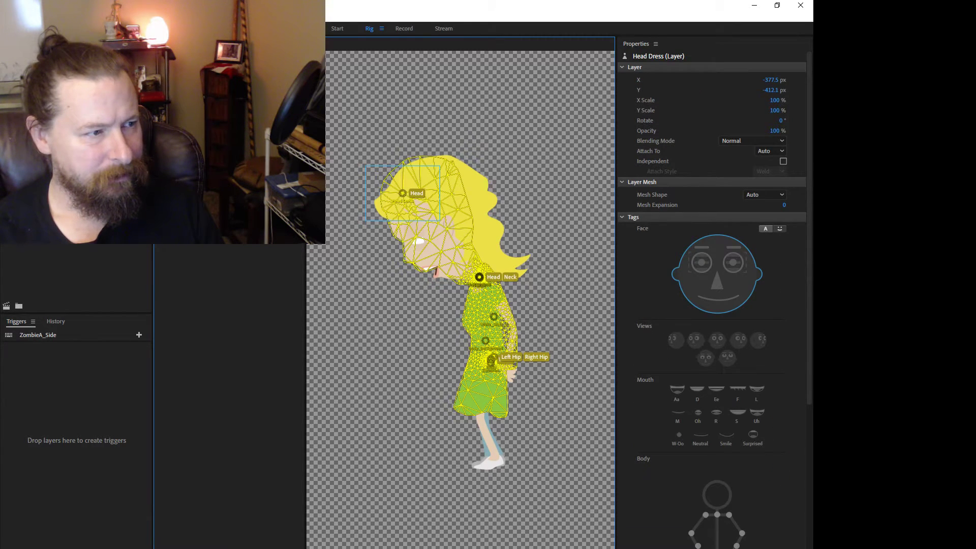
click(391, 202)
scroll(391, 204, up, 5)
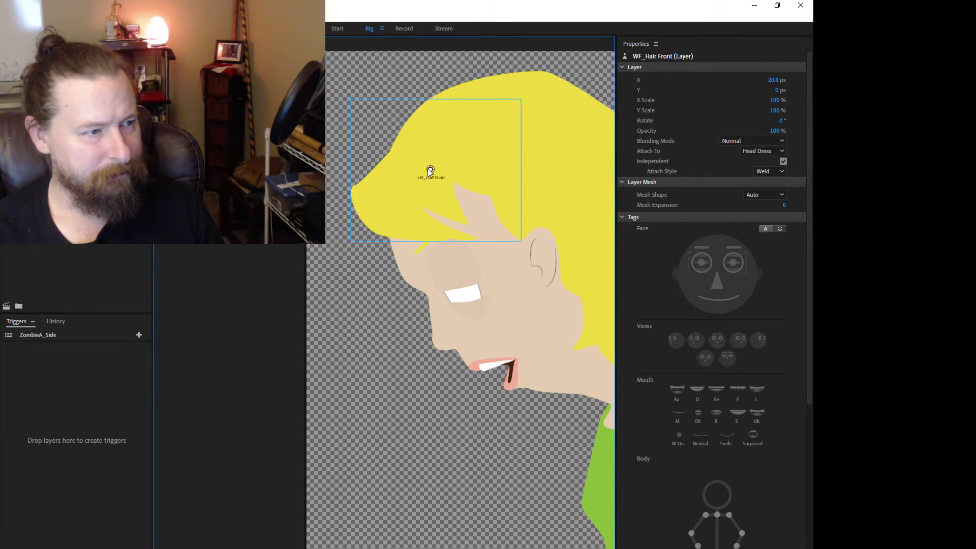
click(403, 161)
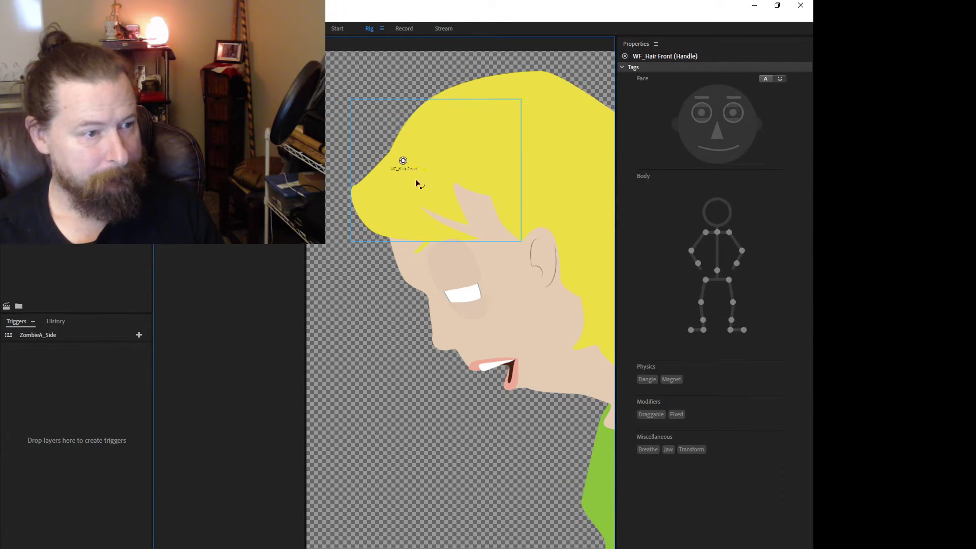
click(448, 222)
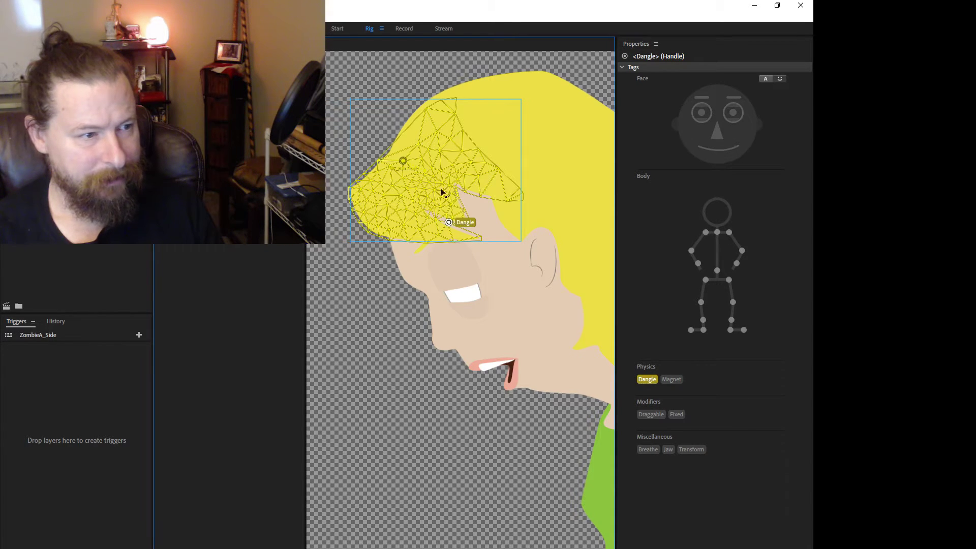
drag(402, 163, 398, 170)
click(403, 175)
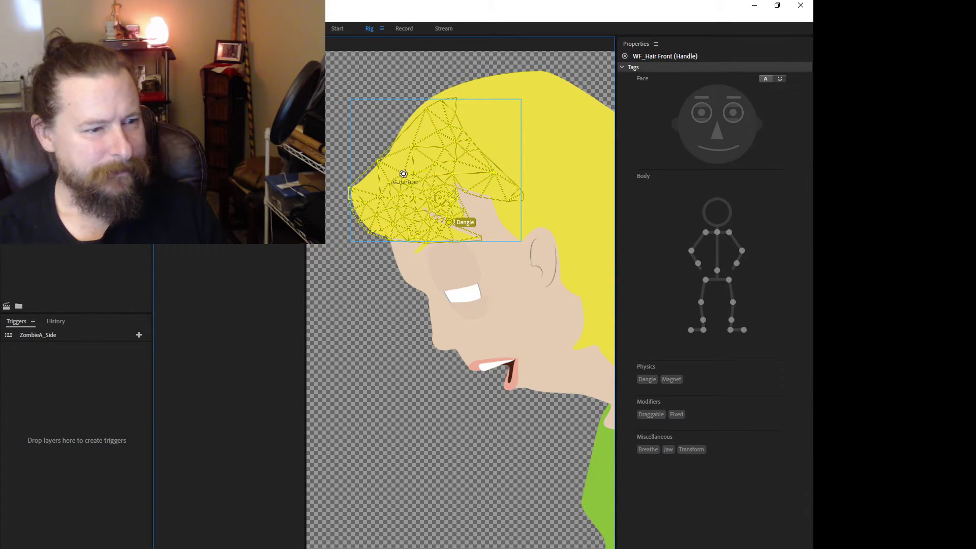
scroll(409, 332, down, 5)
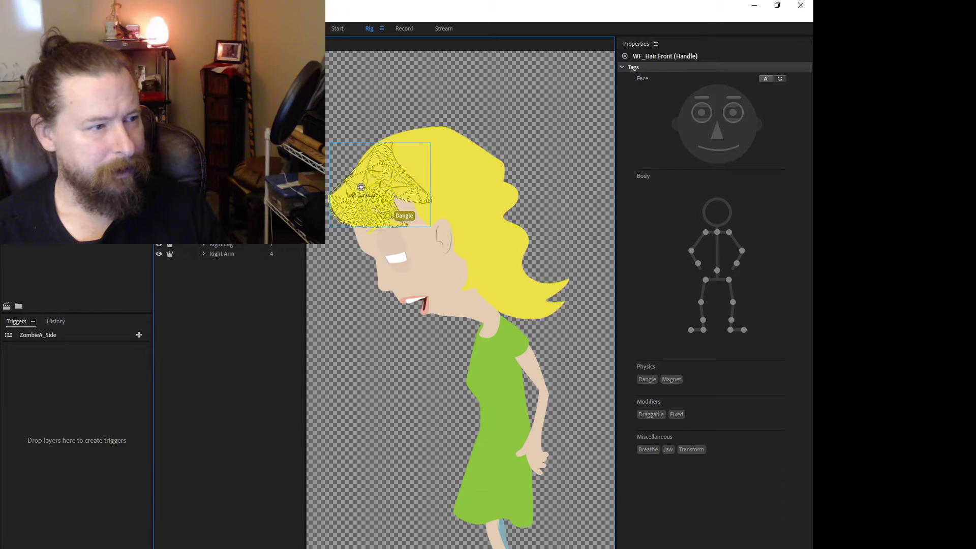
- Add a Dangle handle near the lower tips of the Hair Back layer and move its origin handle down toward the neck
scroll(229, 259, up, 2)
click(229, 195)
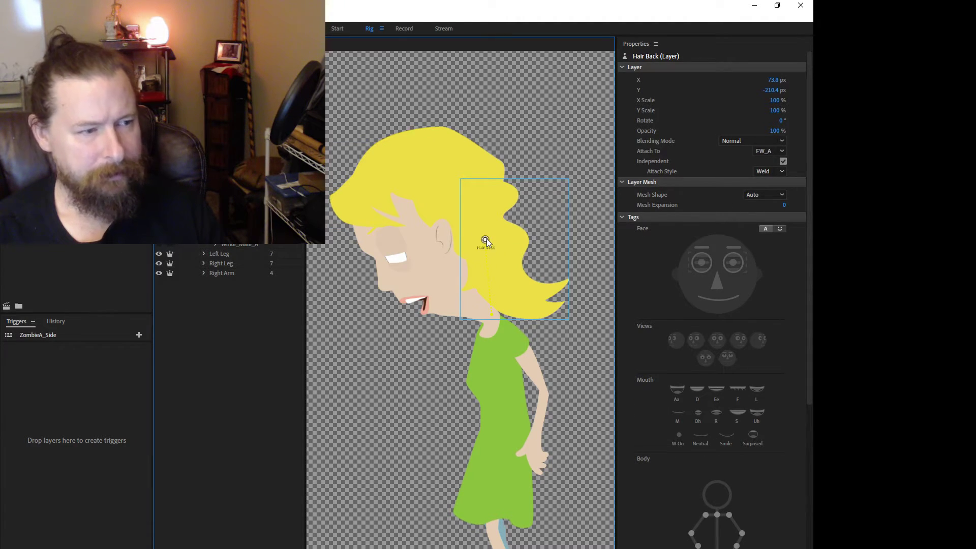
click(486, 239)
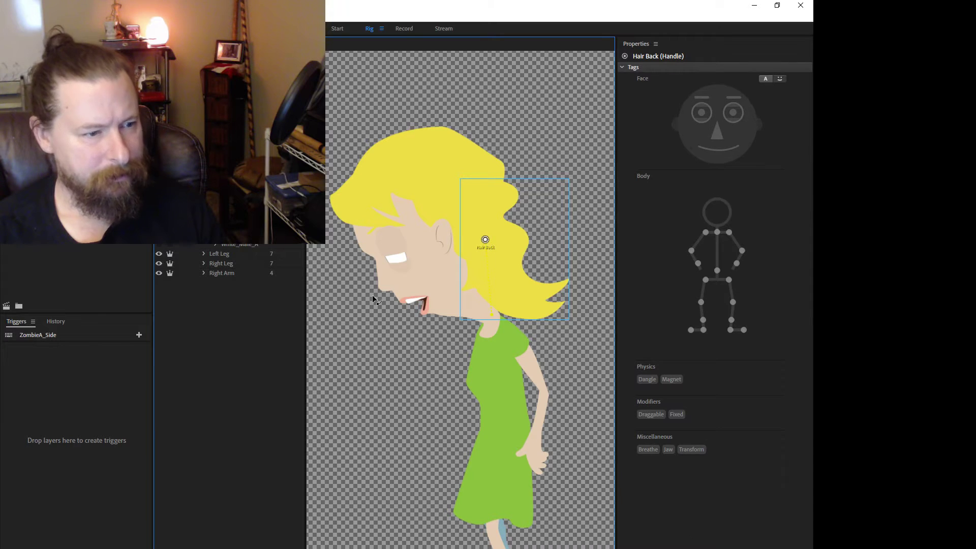
click(536, 303)
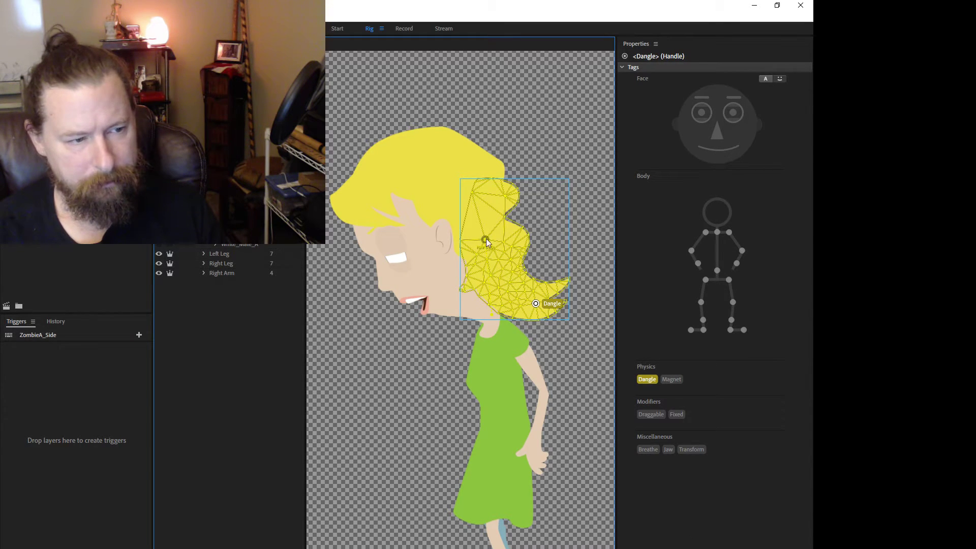
drag(486, 239, 496, 265)
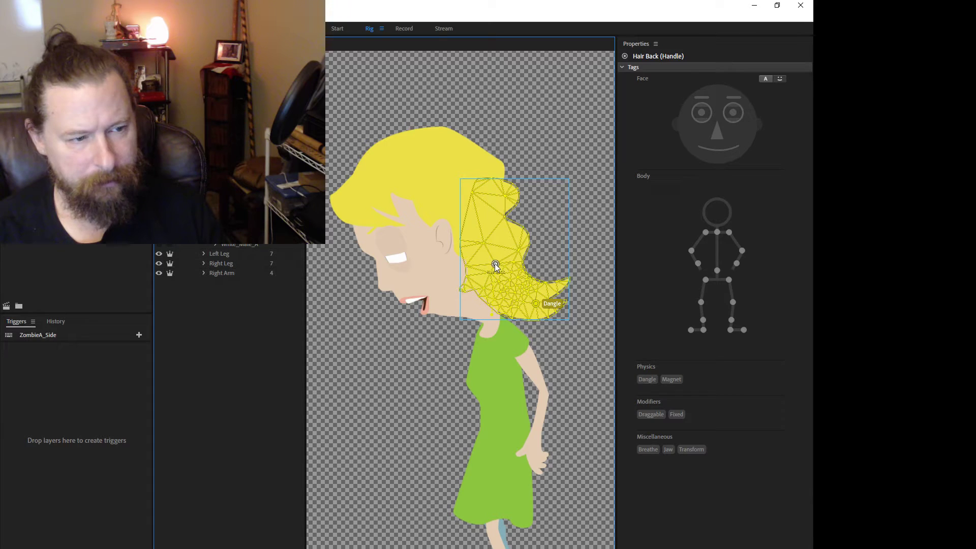
- Preview the walk in the Record workspace, and hide the White_Male layer inside the Right Leg group of the rig
click(402, 31)
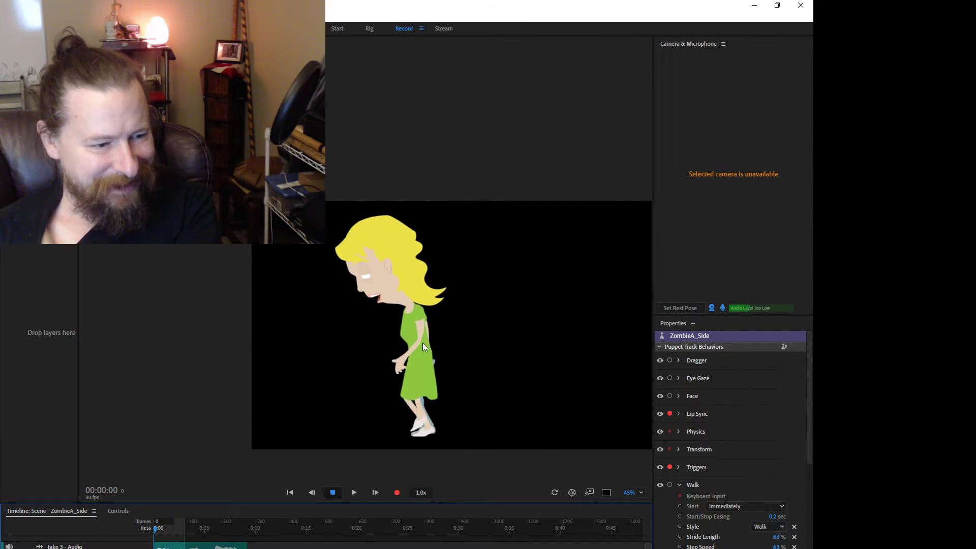
click(368, 29)
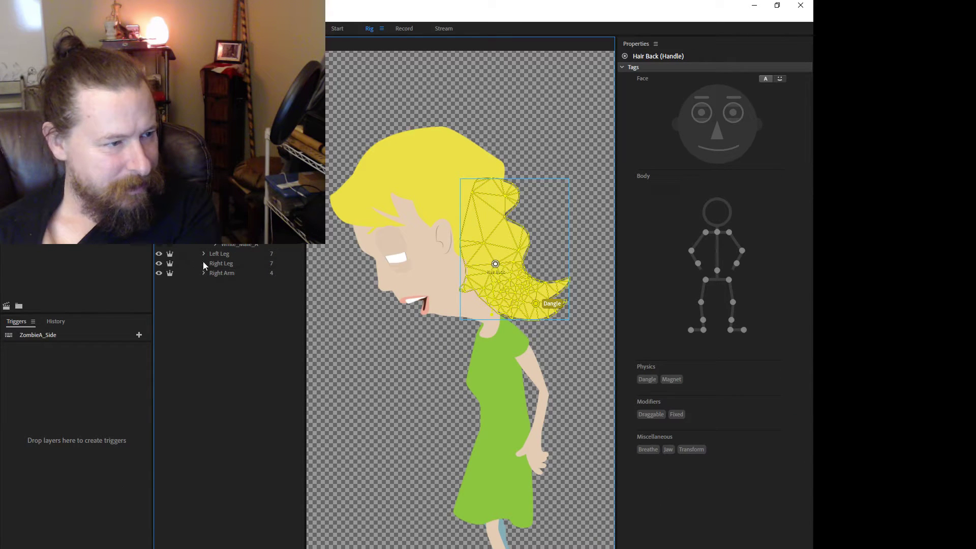
click(203, 263)
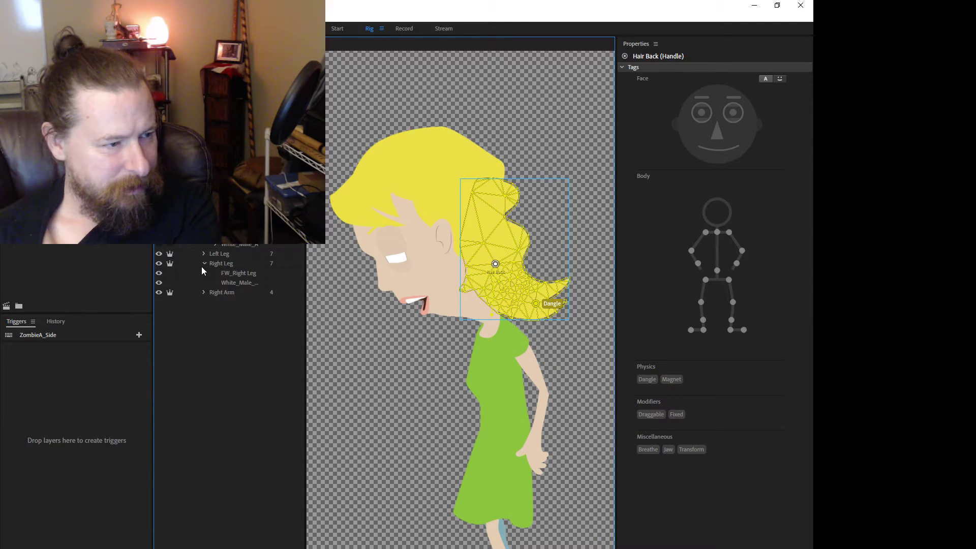
click(159, 282)
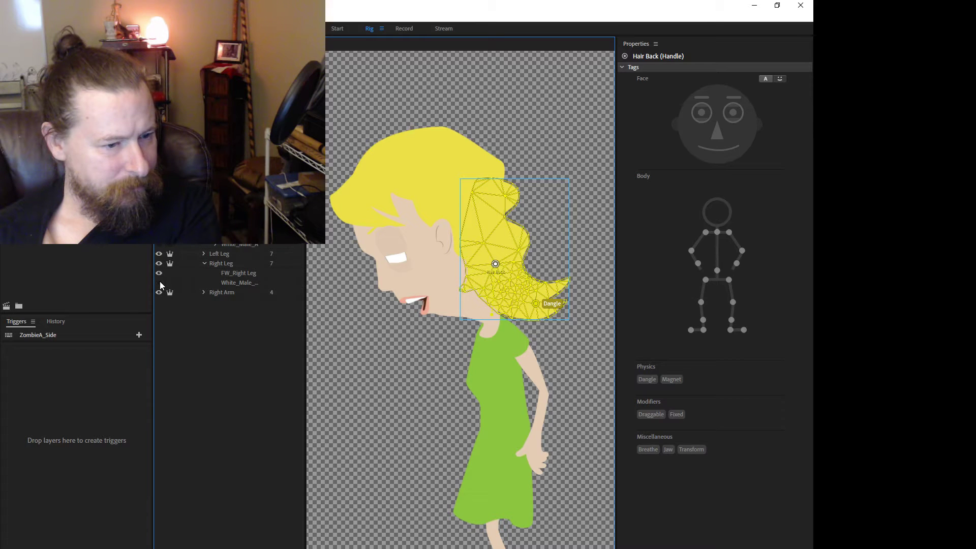
- Examine the walking puppet's hair, head and limbs in the Record workspace and look through its Walk and Nutcracker Jaw behavior settings
click(402, 28)
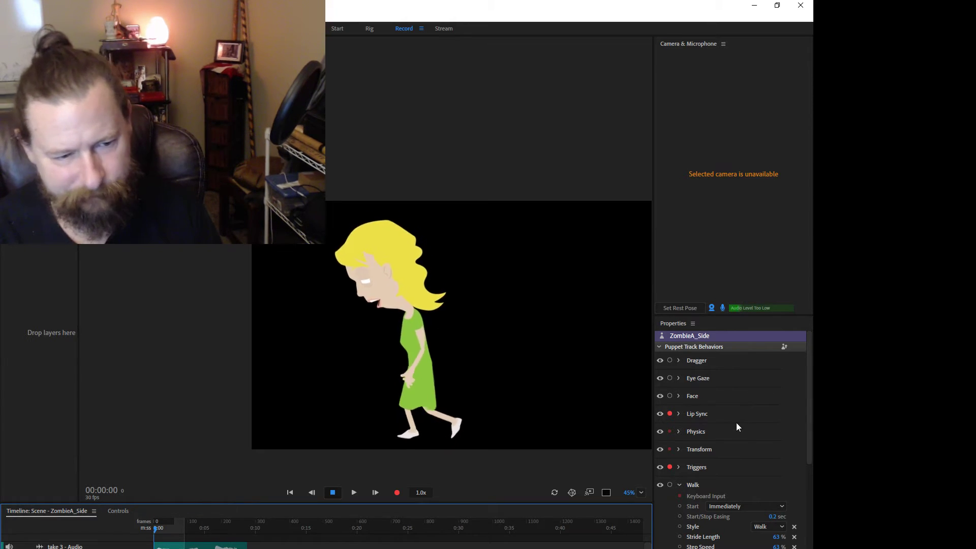
scroll(736, 422, down, 3)
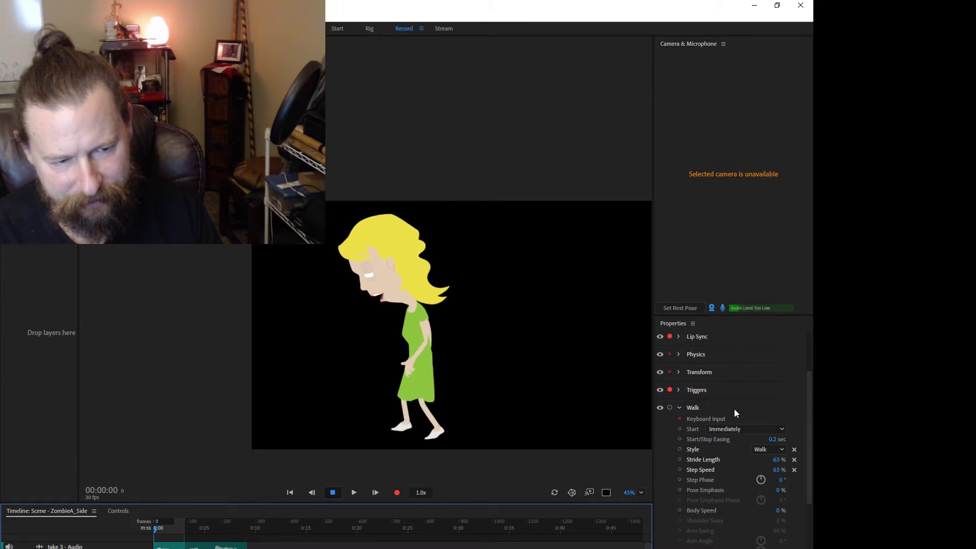
scroll(702, 415, down, 5)
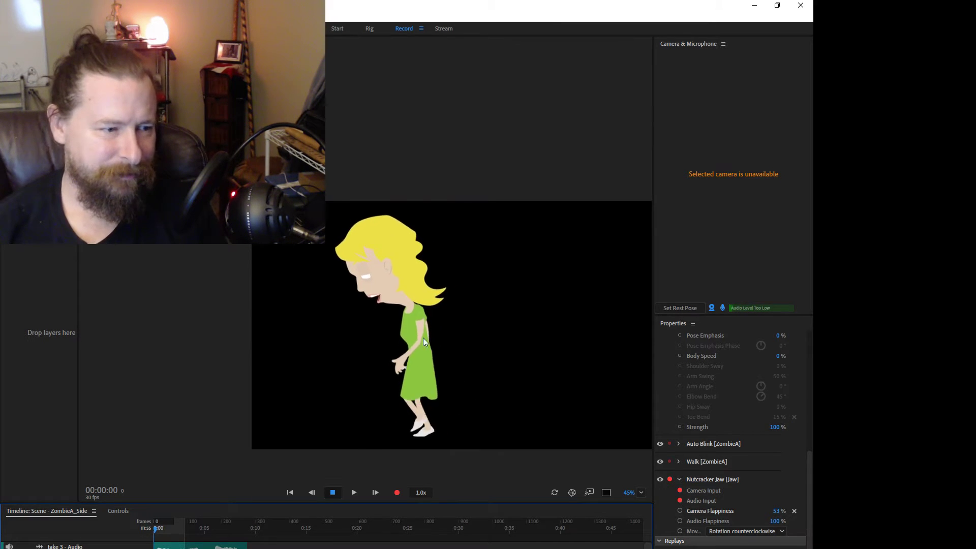
scroll(359, 262, up, 4)
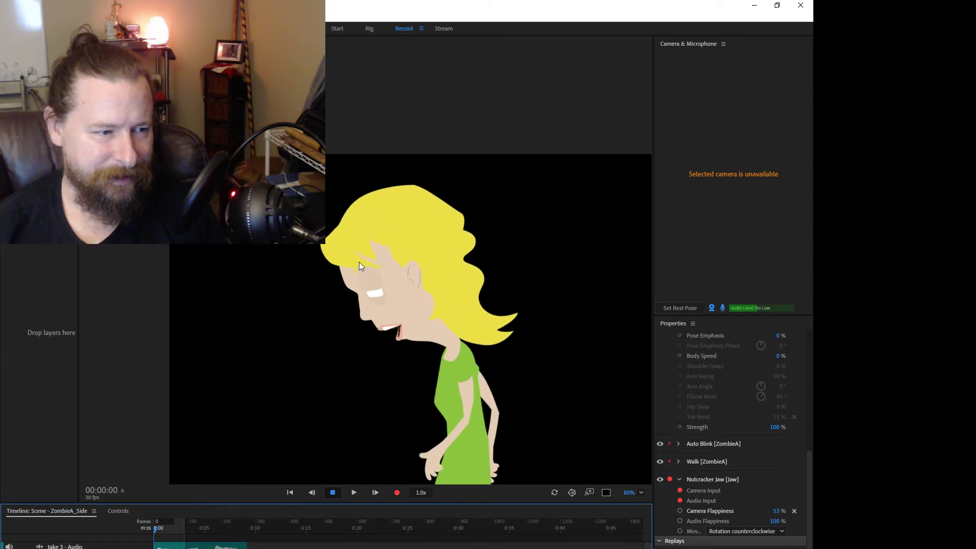
scroll(359, 262, up, 3)
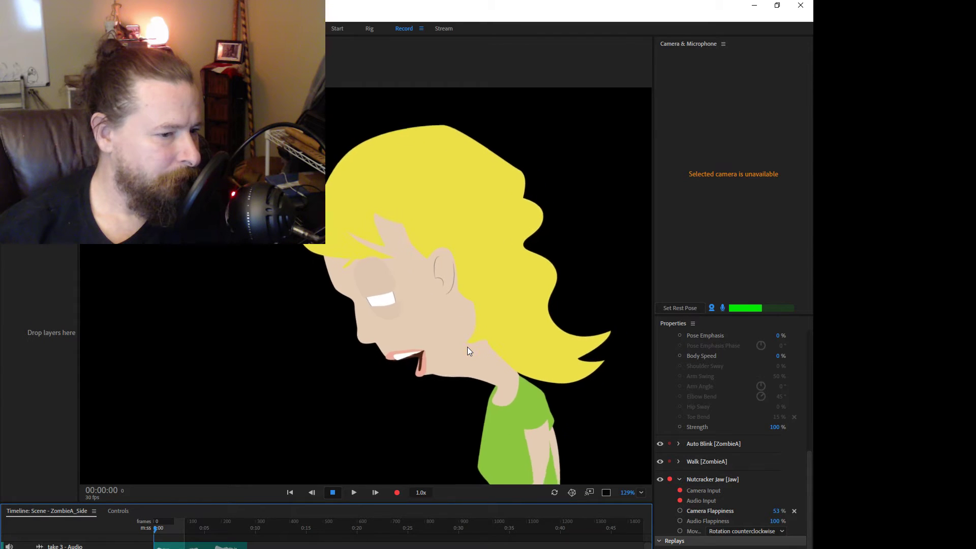
drag(468, 346, 456, 374)
scroll(456, 373, down, 7)
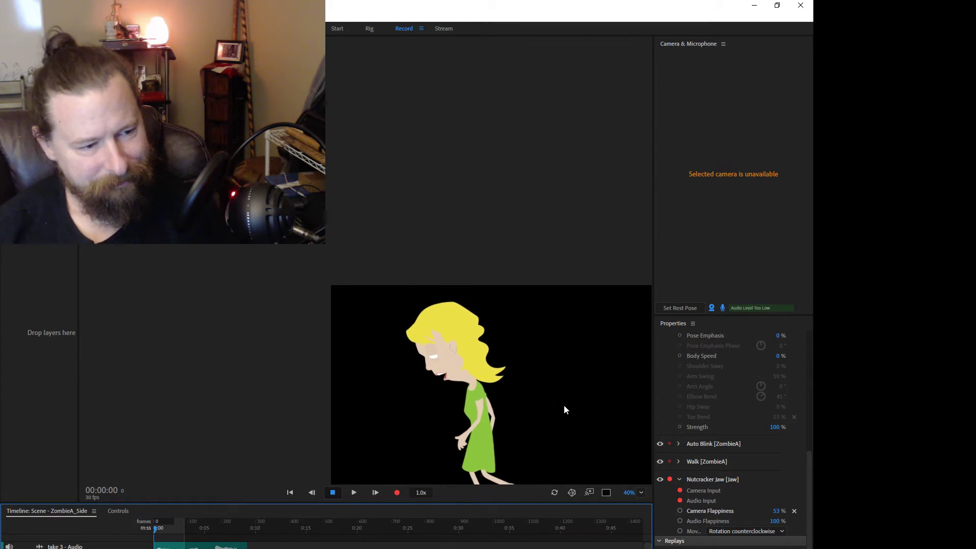
drag(521, 343, 407, 284)
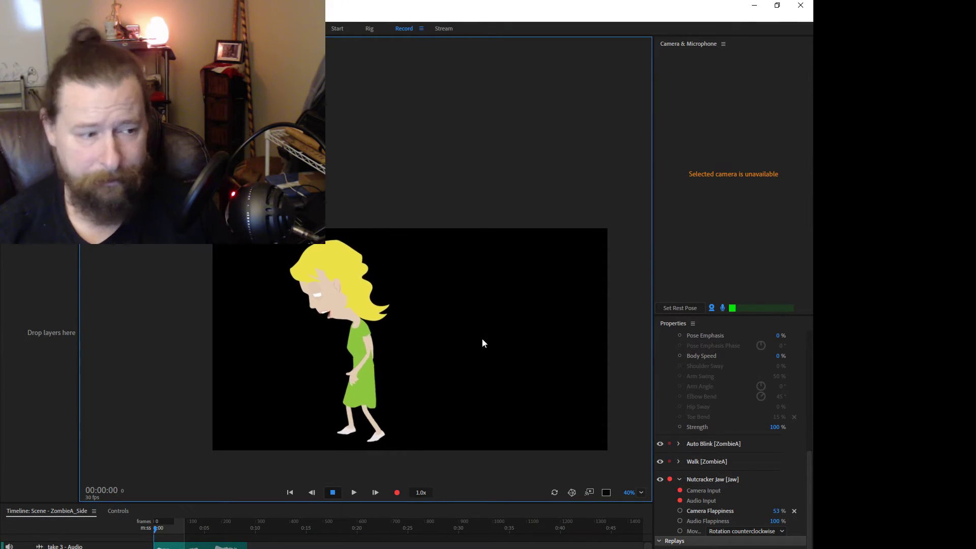
drag(319, 360, 314, 349)
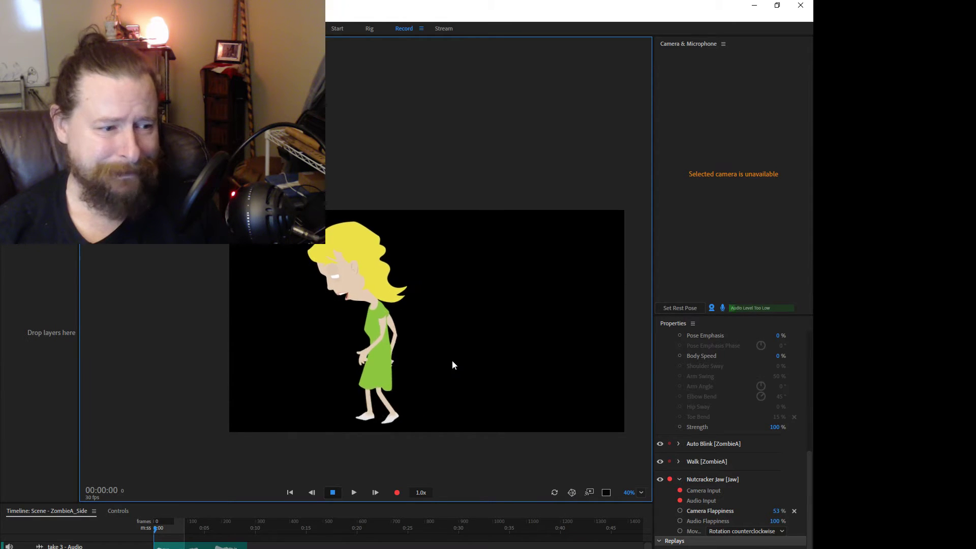
- Move the White_Male_A origin handle of the Body group down to the Waist handle in the rig
click(370, 28)
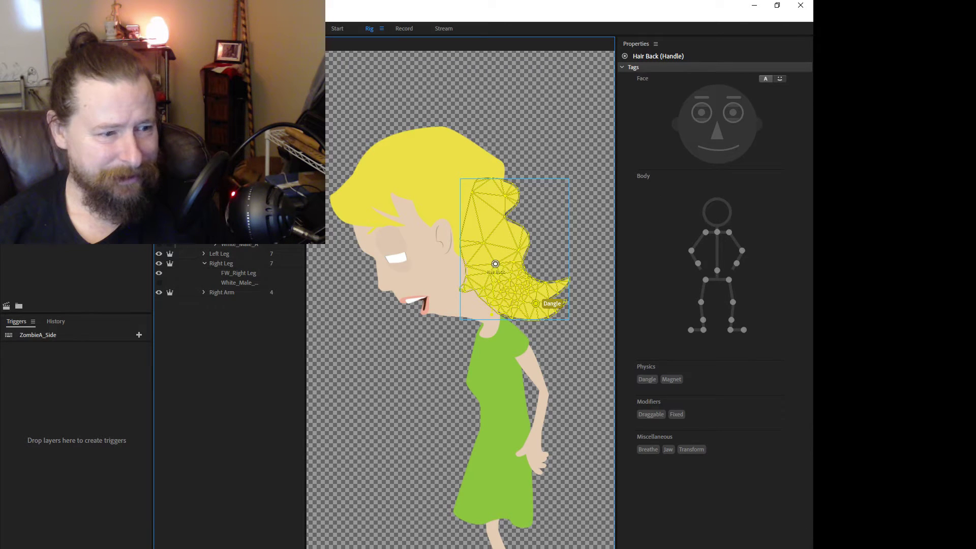
click(477, 422)
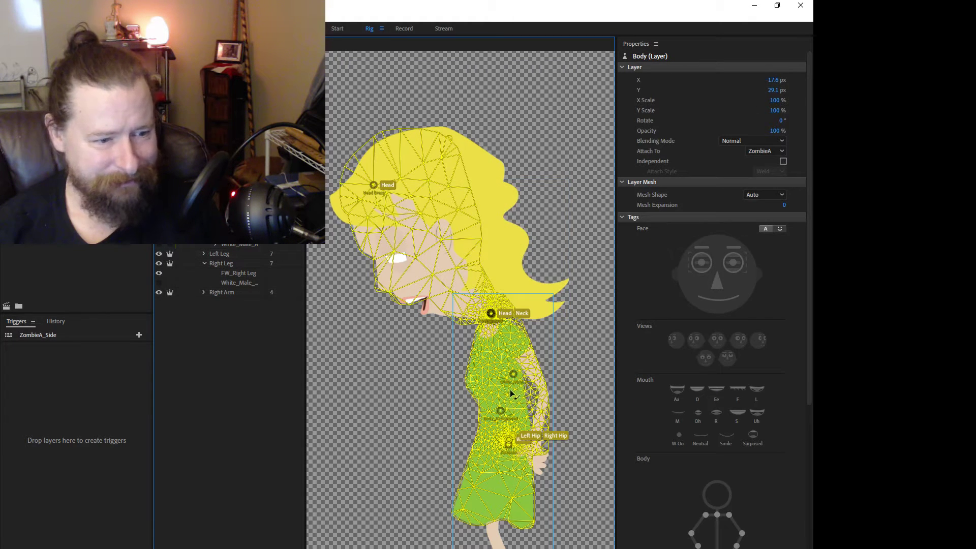
scroll(511, 389, up, 10)
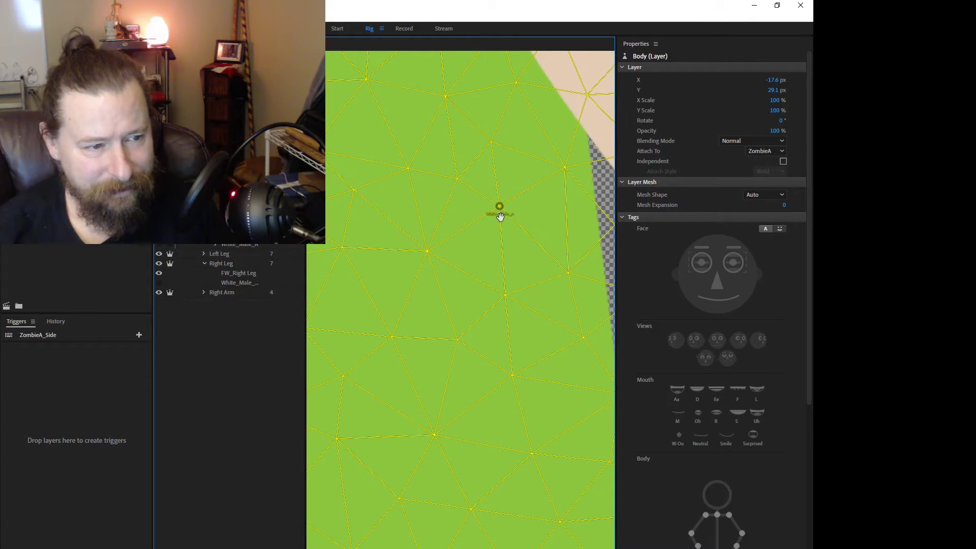
drag(499, 208, 494, 246)
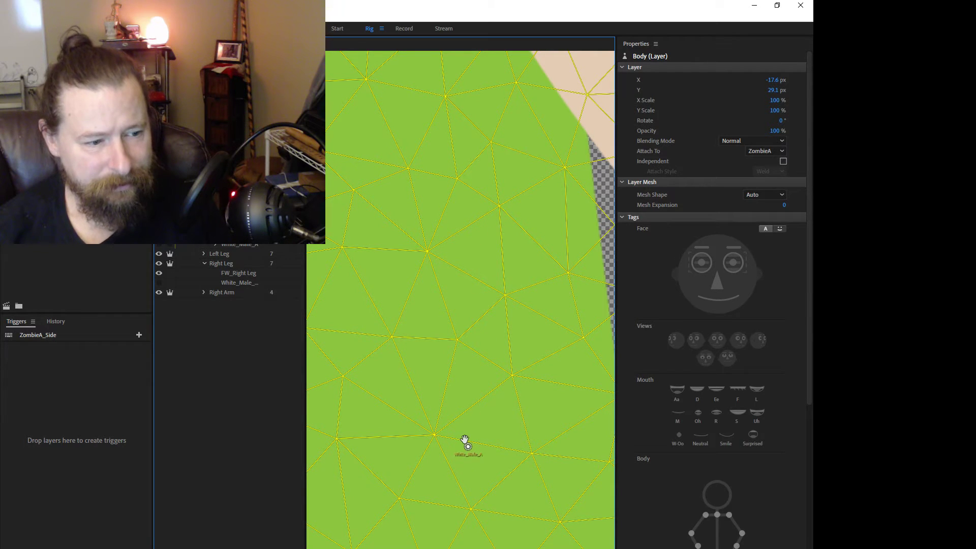
click(467, 445)
scroll(465, 443, down, 10)
scroll(432, 445, up, 8)
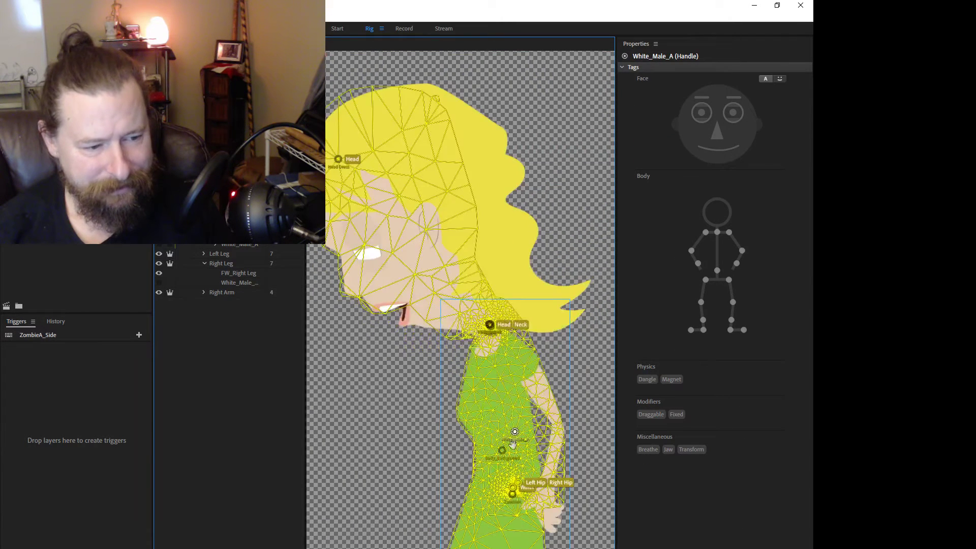
click(514, 488)
- Move the Body_Background origin handle down onto the Waist handle
drag(503, 455, 514, 489)
click(514, 485)
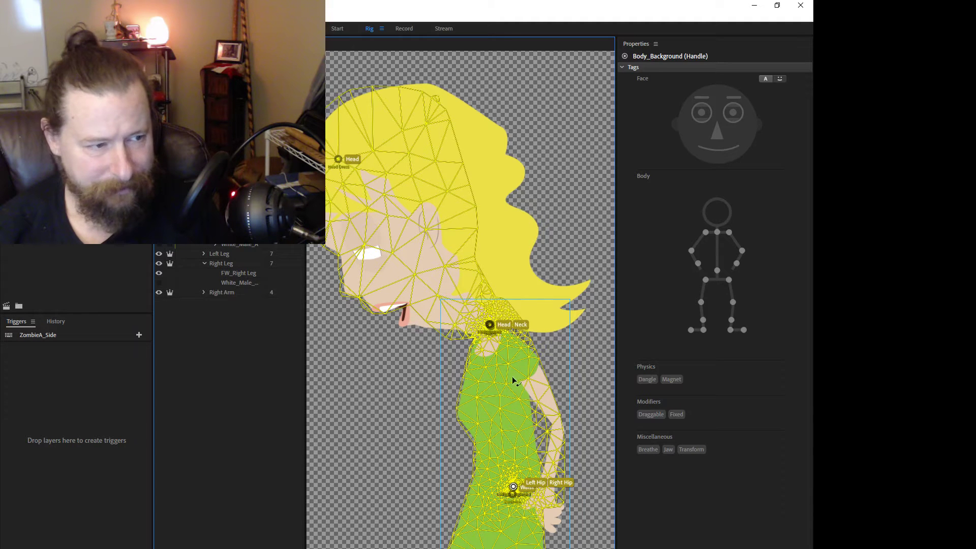
drag(376, 405, 374, 357)
scroll(371, 331, down, 3)
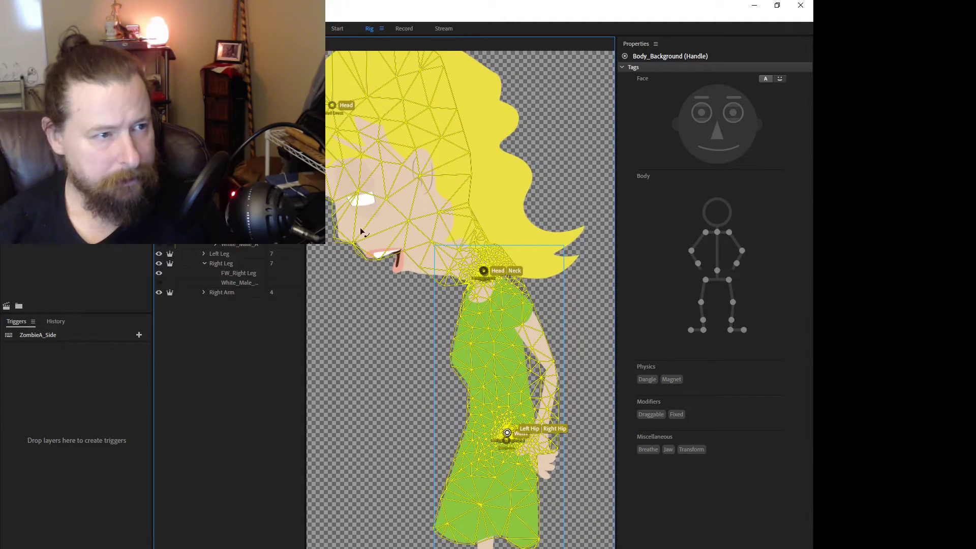
- Check the puppet's walk with the moved body handles in the Record workspace, and return to the rig
click(404, 28)
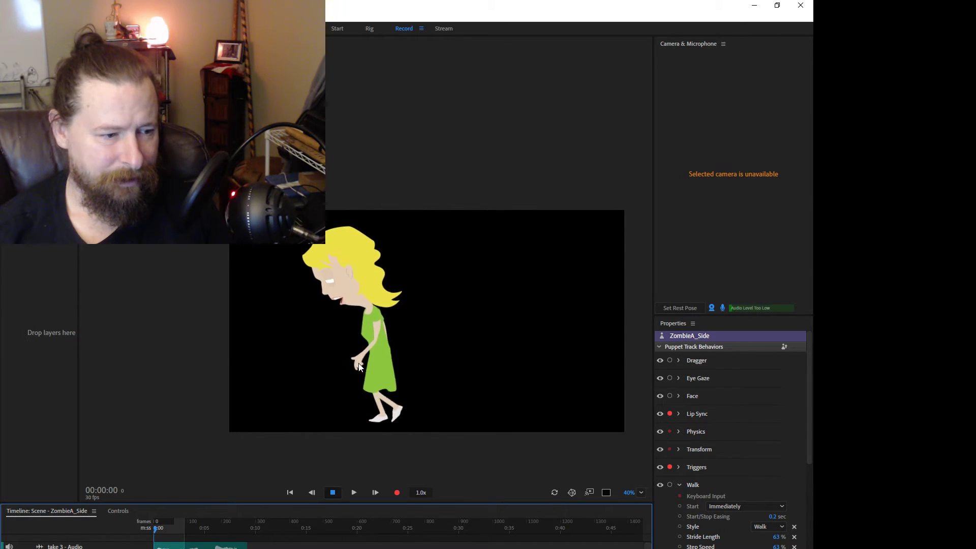
click(370, 29)
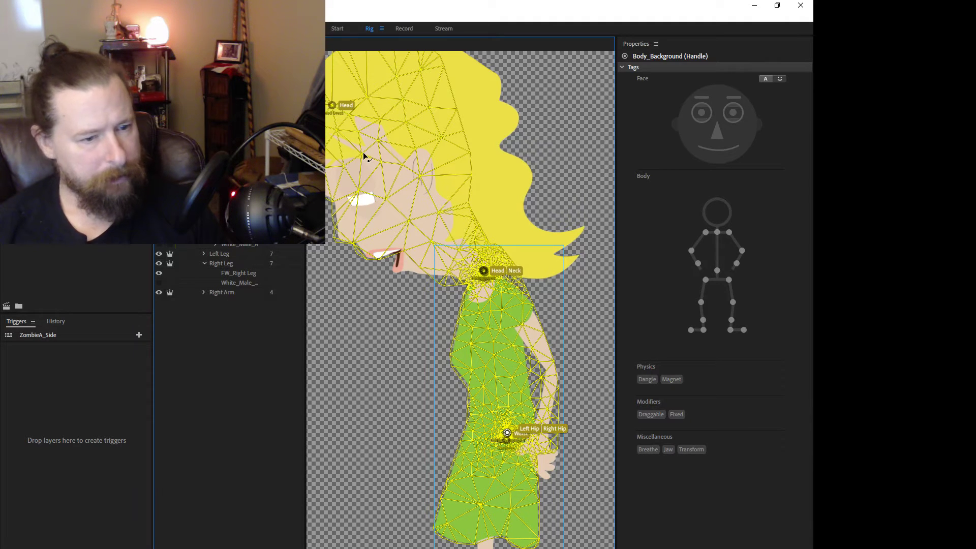
- Create a new swap set for the ZombieA_Side puppet and name it Eyebrow
click(139, 335)
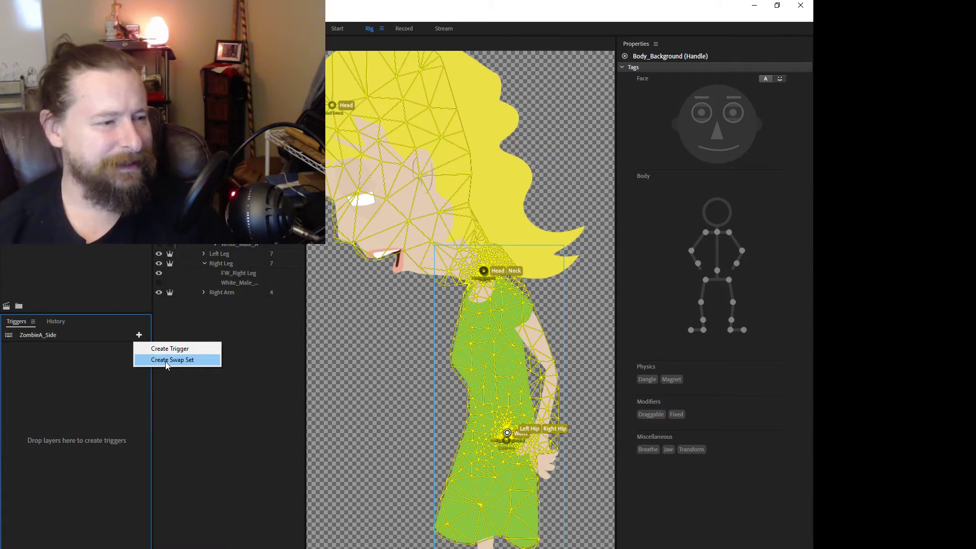
click(55, 366)
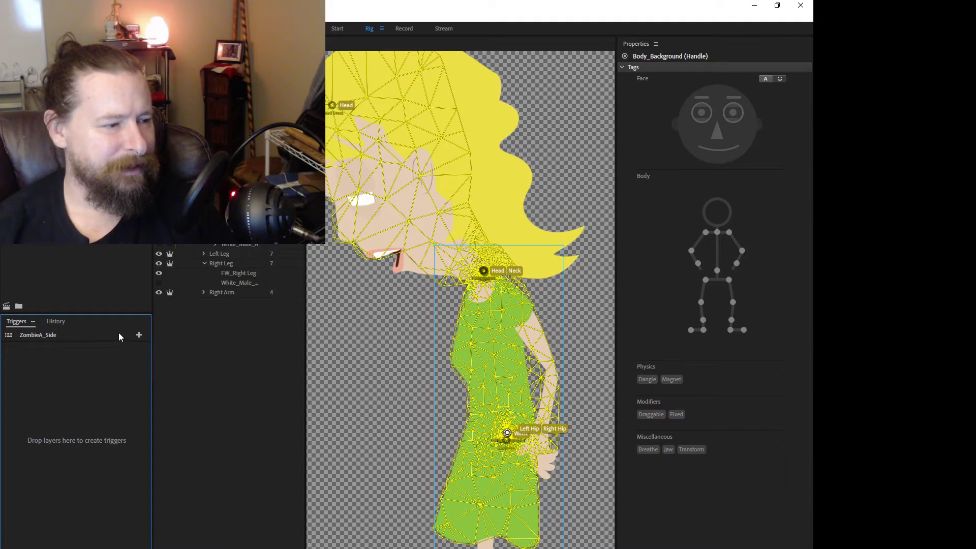
right_click(133, 334)
click(166, 360)
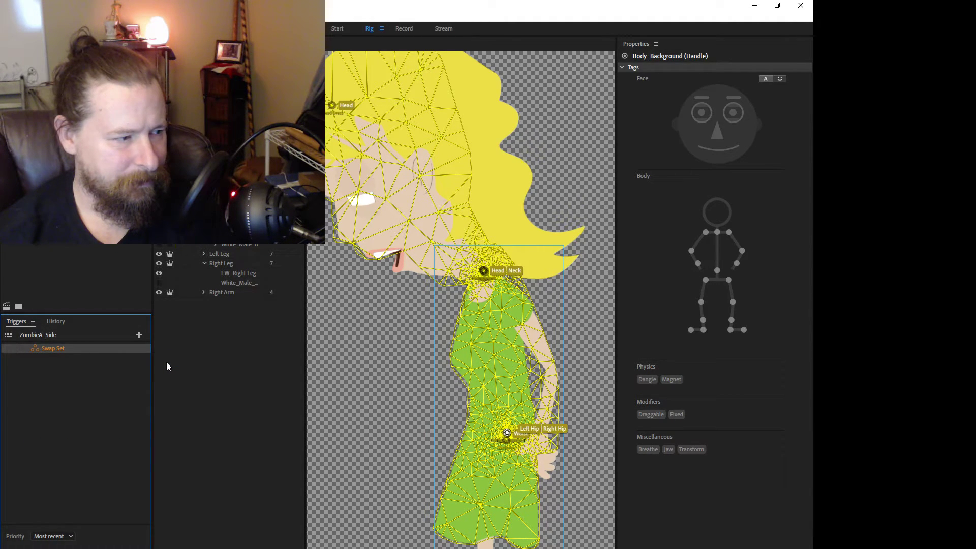
key(Return)
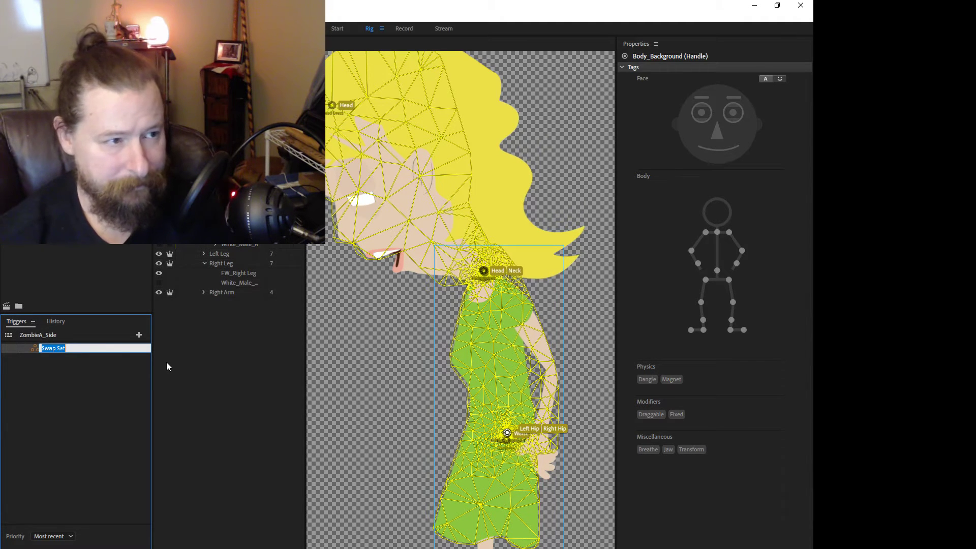
text(Eye)
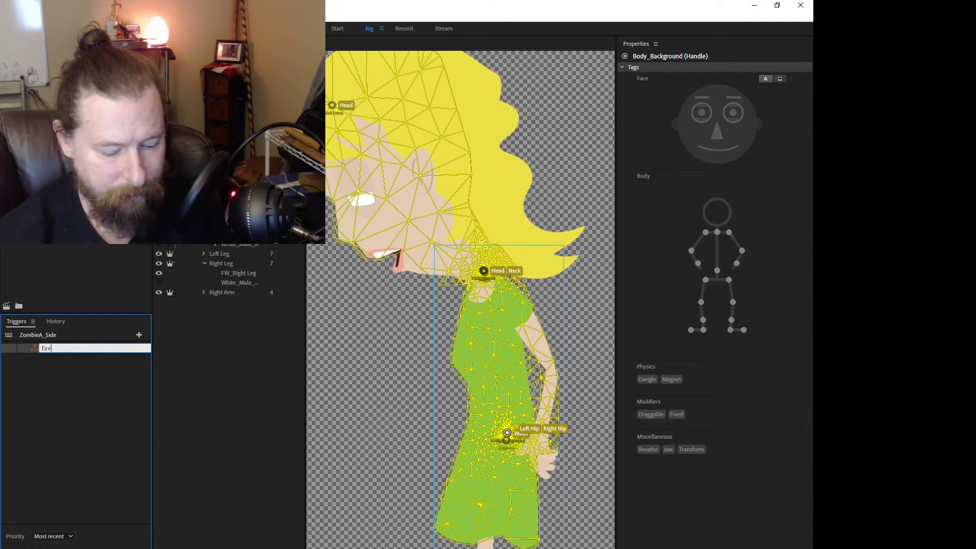
text(brow)
key(Return)
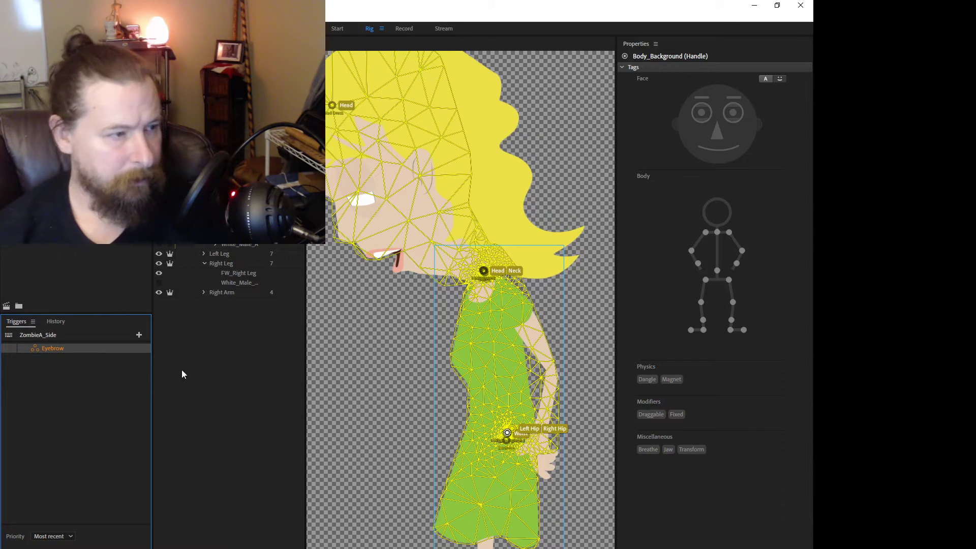
- Add the FW_D and MW_D eyebrow layers to the Eyebrow swap set
scroll(228, 279, up, 1)
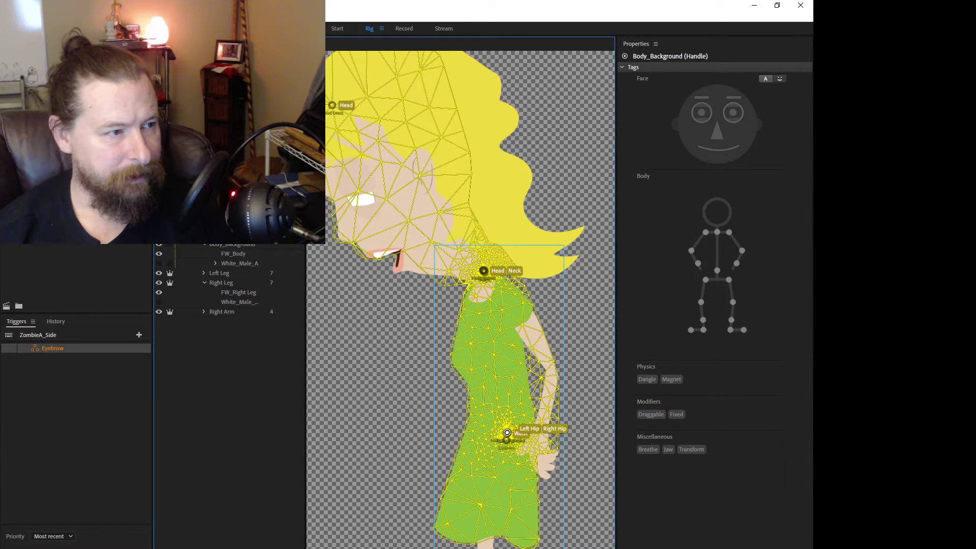
click(239, 196)
shift+click(239, 206)
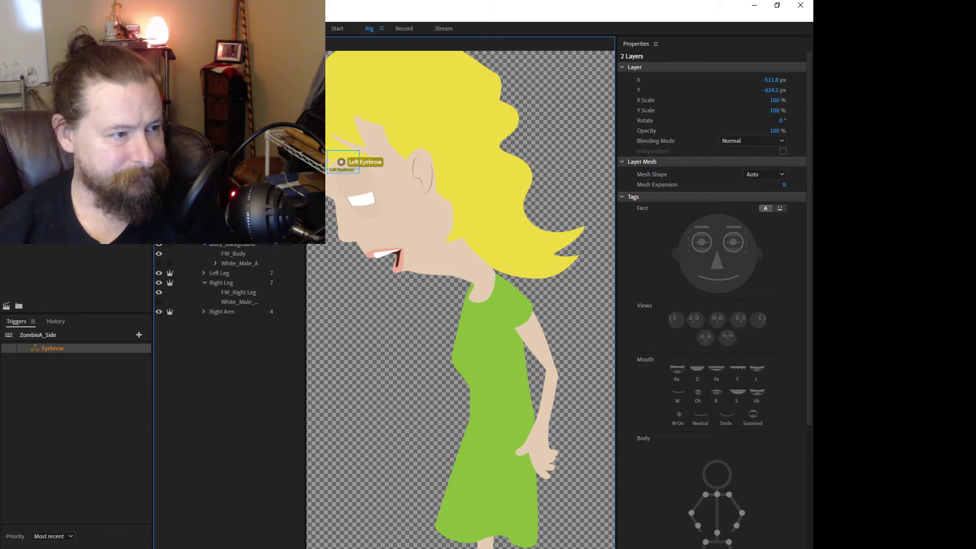
drag(112, 260, 57, 349)
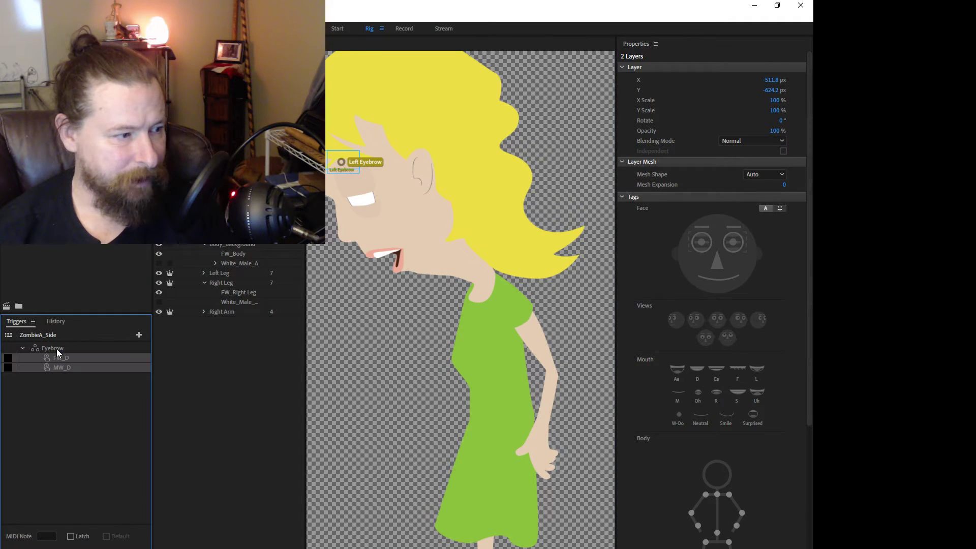
- Assign trigger key F to MW_D and key M to FW_D in the Eyebrow swap set
click(7, 368)
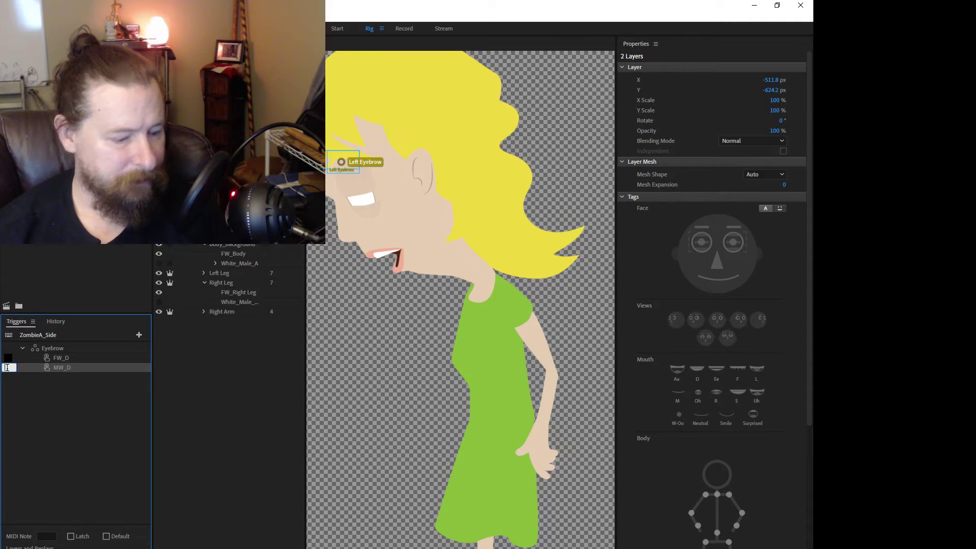
click(9, 360)
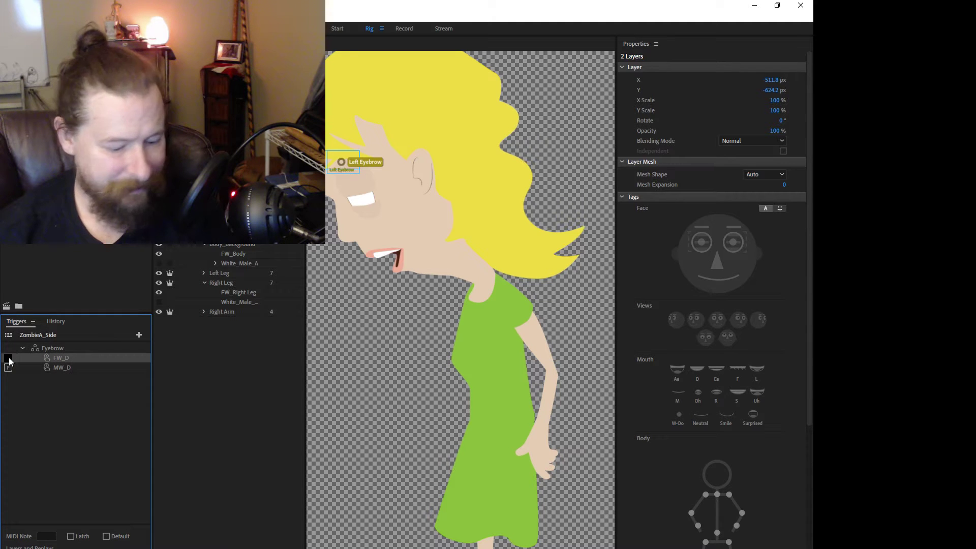
click(9, 358)
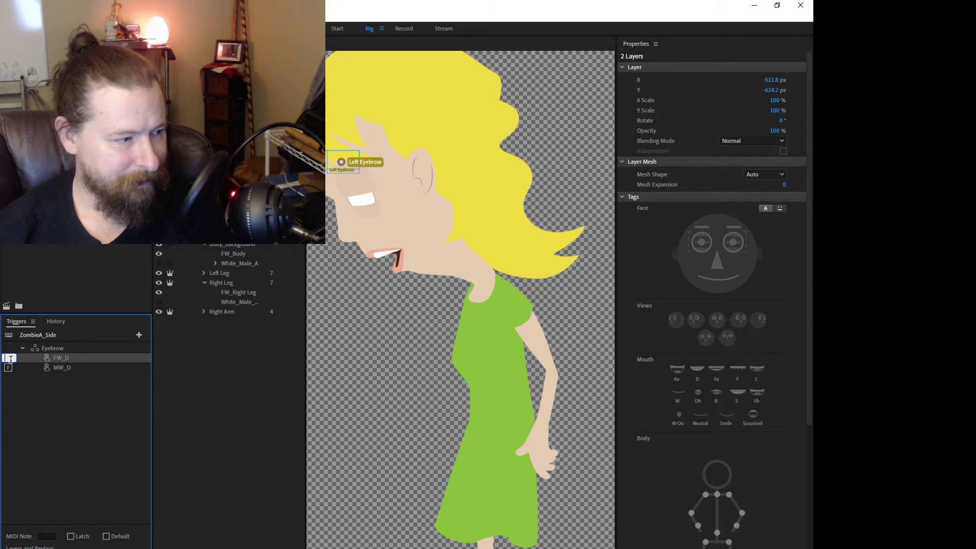
text(m)
key(Return)
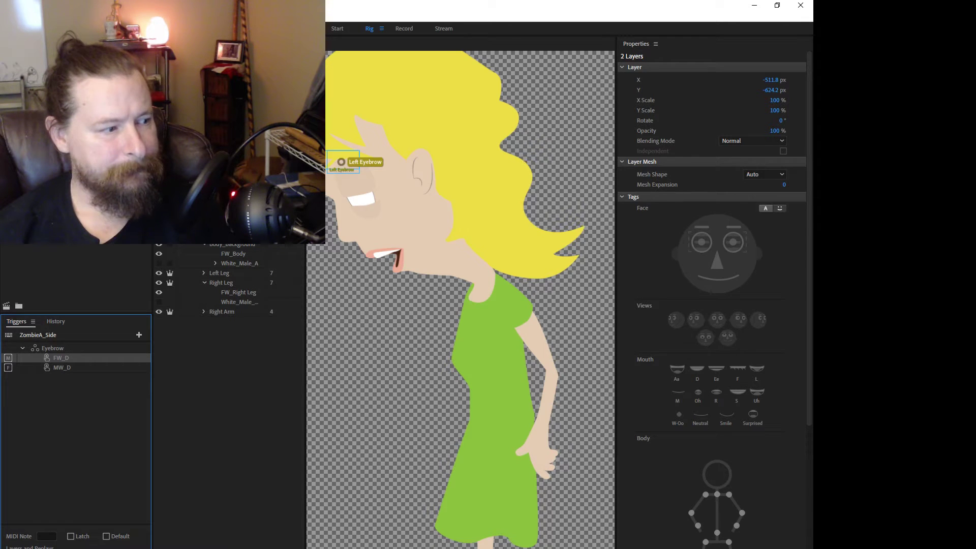
- Preview the puppet with its eyebrow triggers in the Record workspace, and return to the rig
click(401, 29)
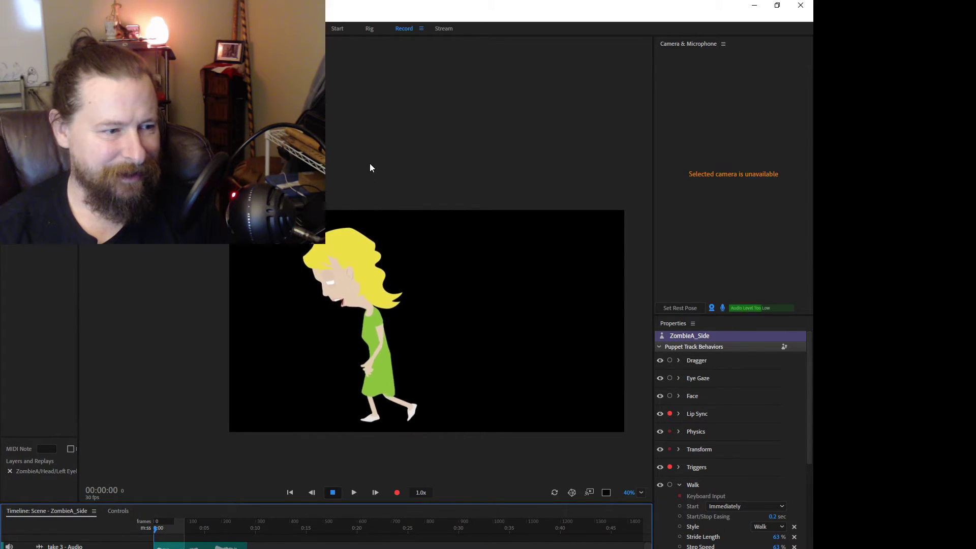
click(369, 29)
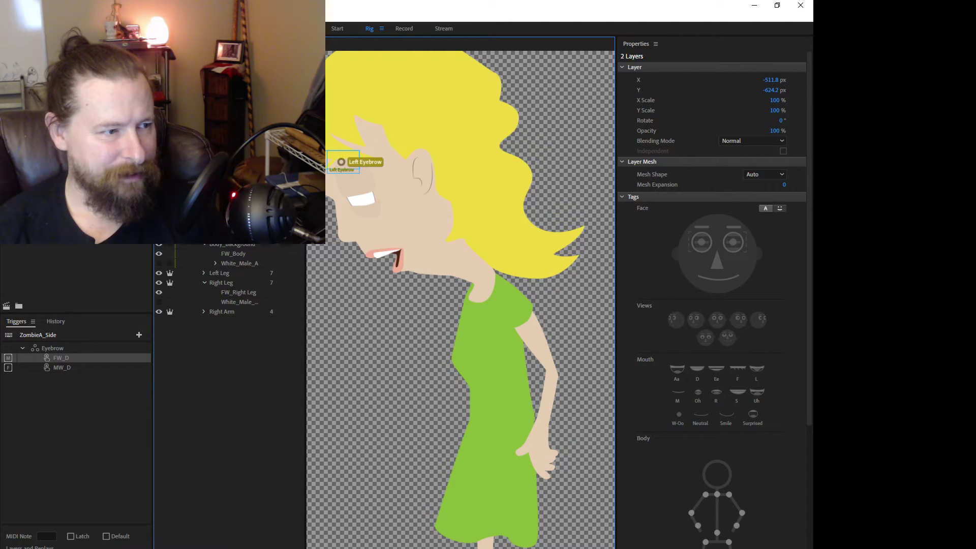
- Create a swap set from the Head Dress layer group, holding WF_Hair Front and WM_Hair Front
click(229, 137)
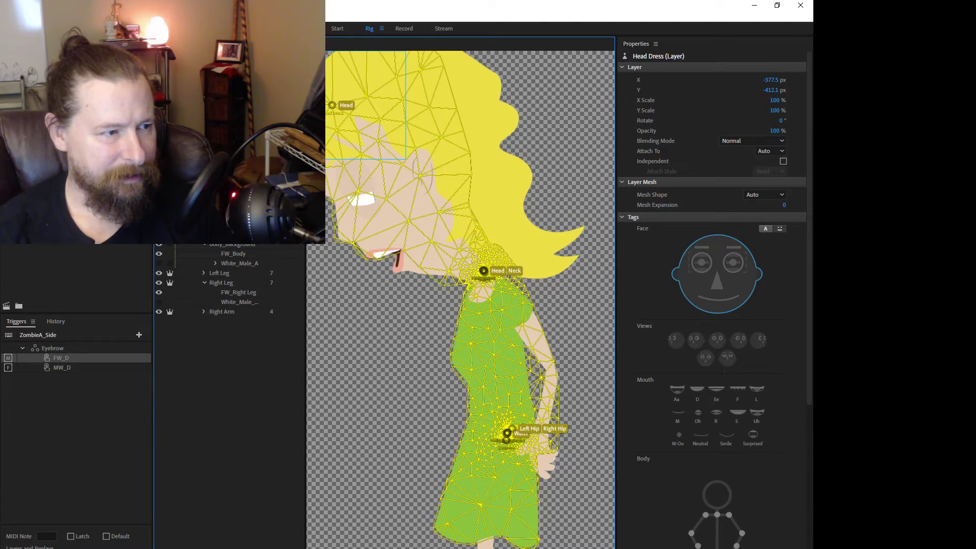
drag(229, 137, 76, 541)
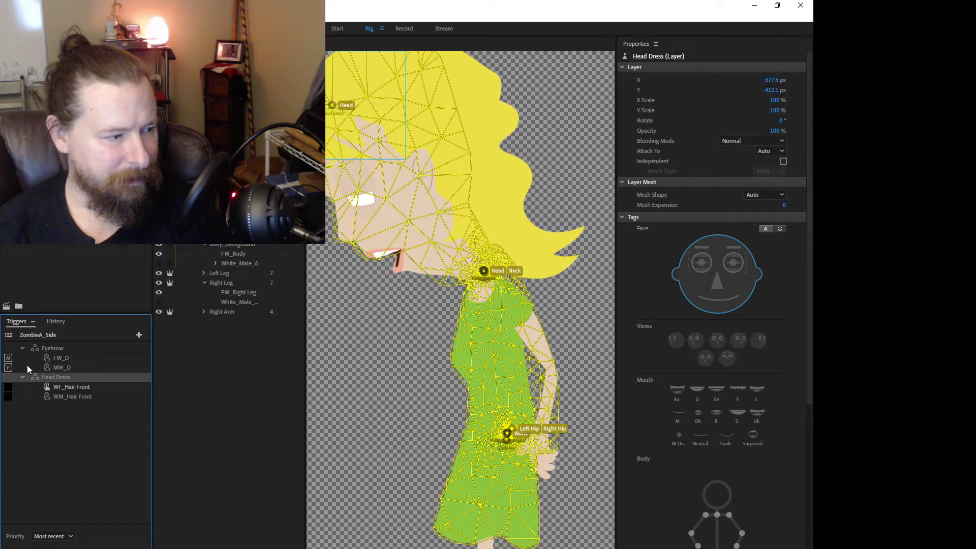
- Change the trigger key of FW_D in the Eyebrow swap set to F
click(9, 359)
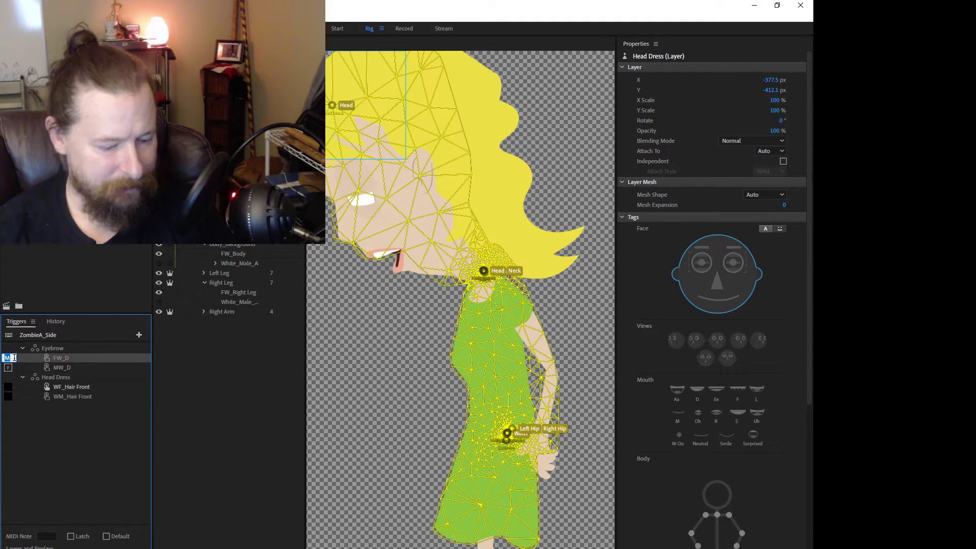
click(9, 368)
text(f)
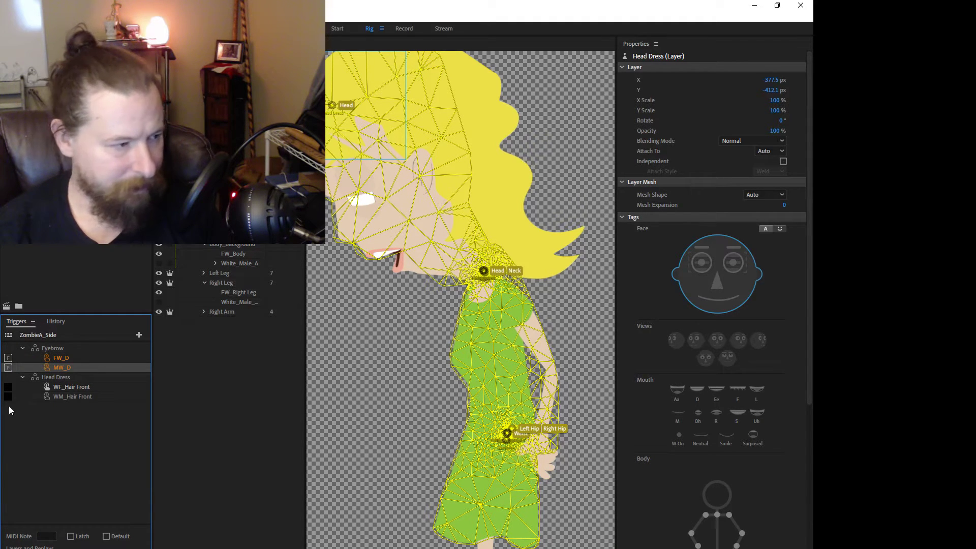
- Assign trigger key F to WF_Hair Front and key M to WM_Hair Front in the Head Dress swap set
click(11, 387)
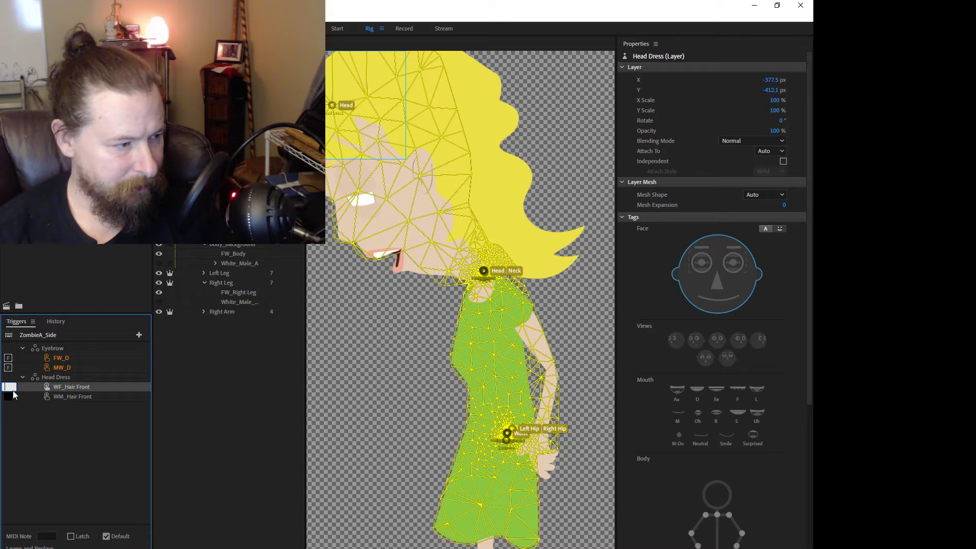
text(f)
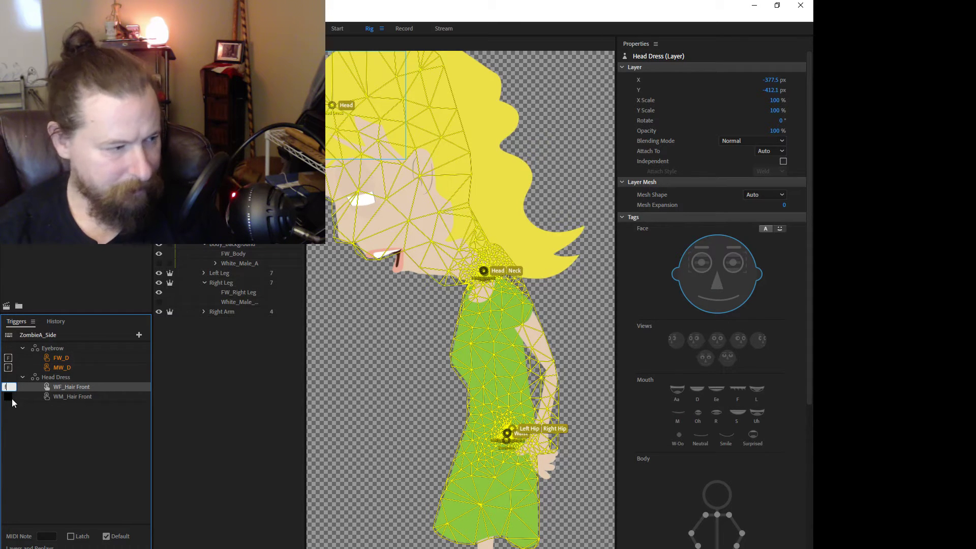
click(9, 397)
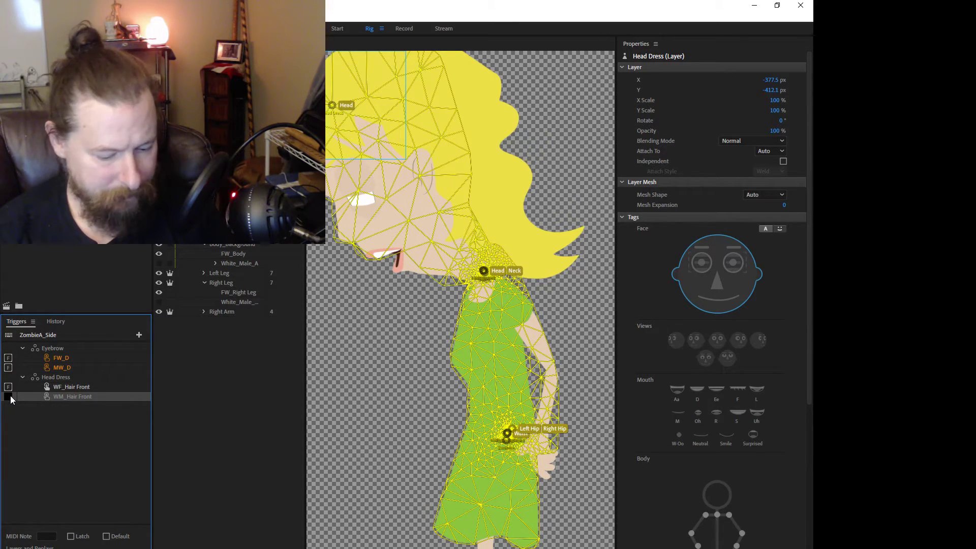
click(10, 398)
- Change the trigger key of MW_D in the Eyebrow swap set to M
click(10, 371)
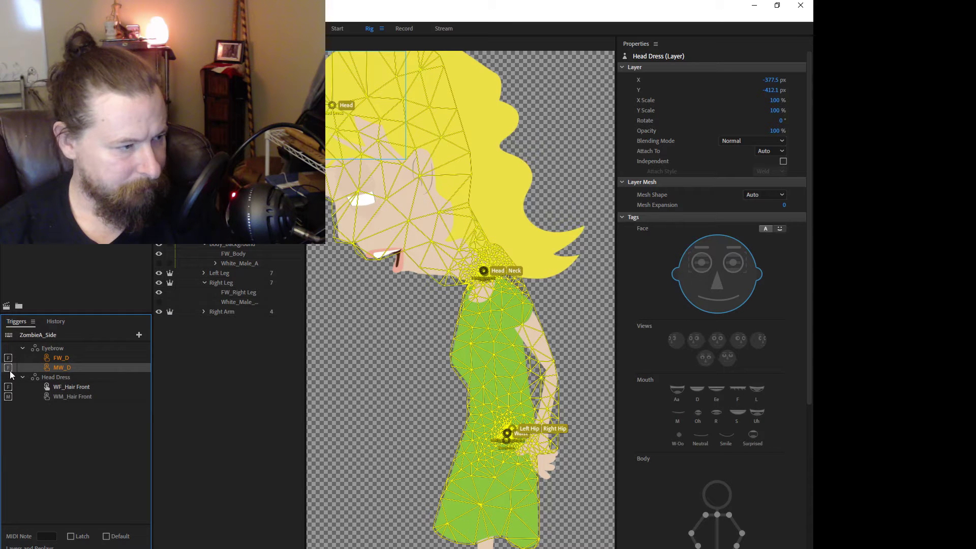
click(9, 368)
text(m)
click(25, 422)
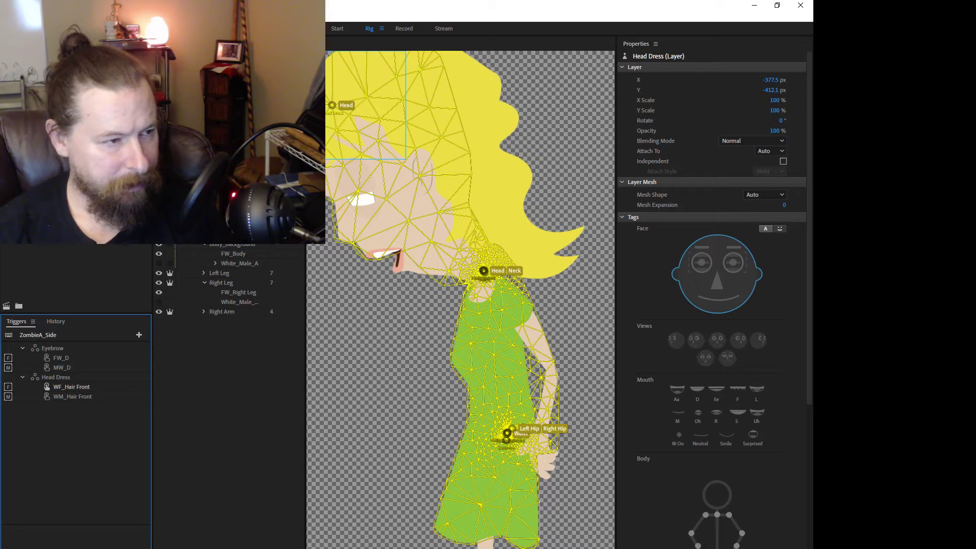
- Create a swap set from the head's Backgrounds layer group and rename it Head_BG
click(204, 163)
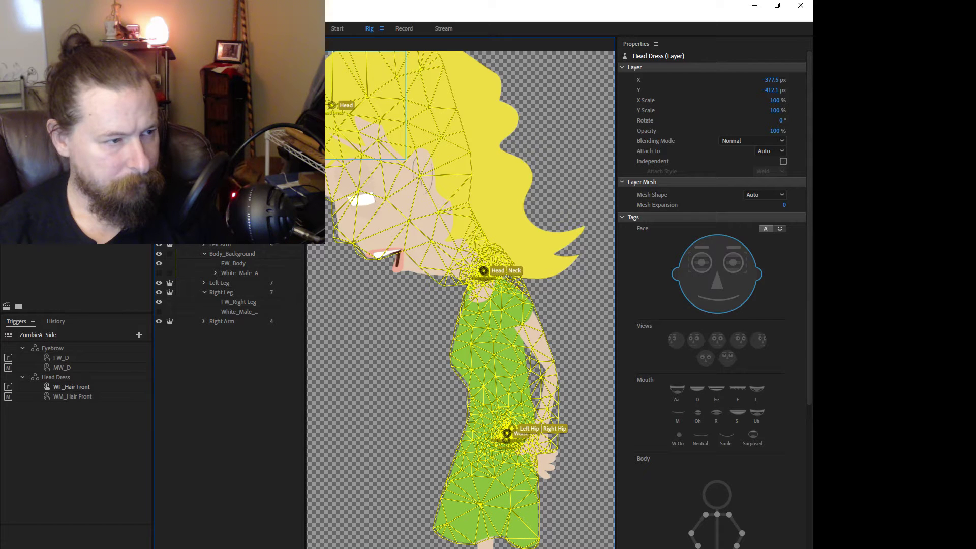
click(205, 162)
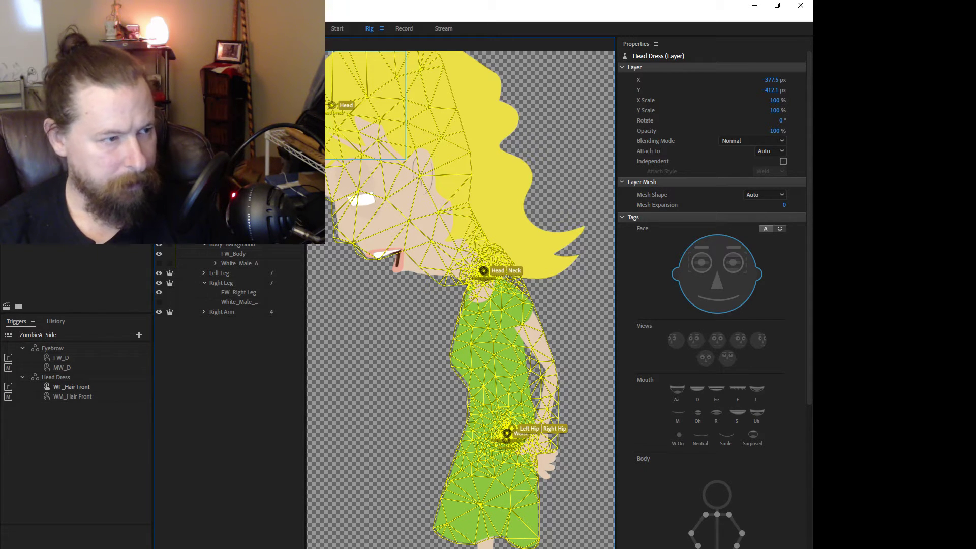
drag(224, 206, 75, 447)
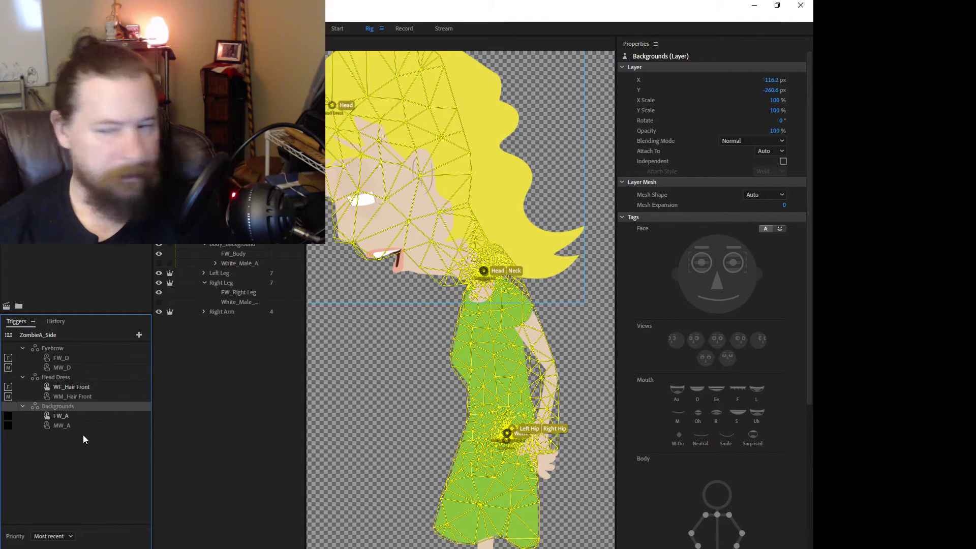
double_click(65, 404)
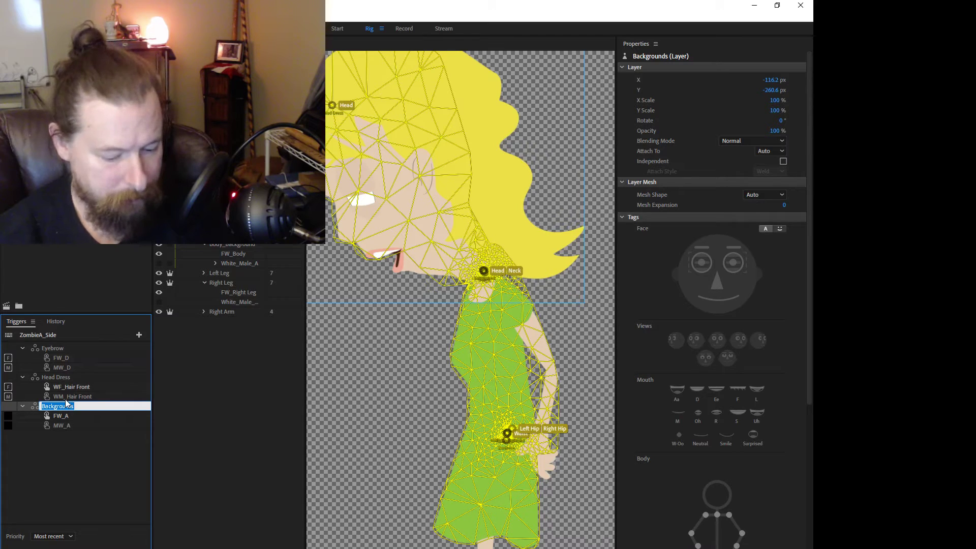
text(Head)
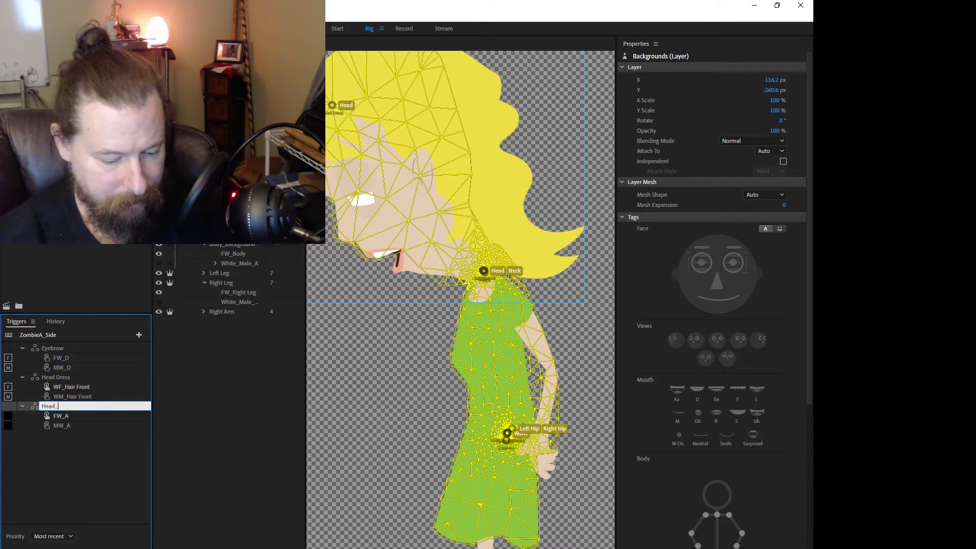
text(_BG)
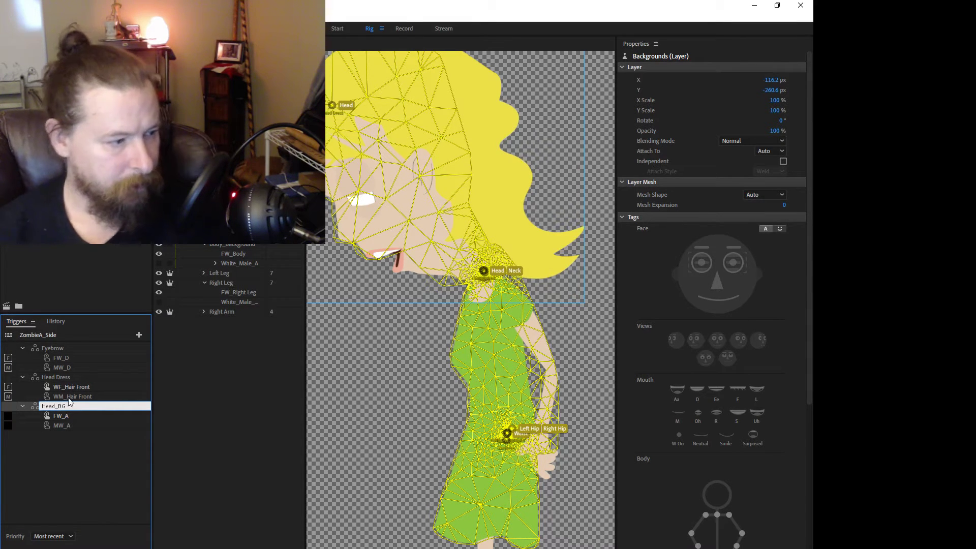
click(81, 452)
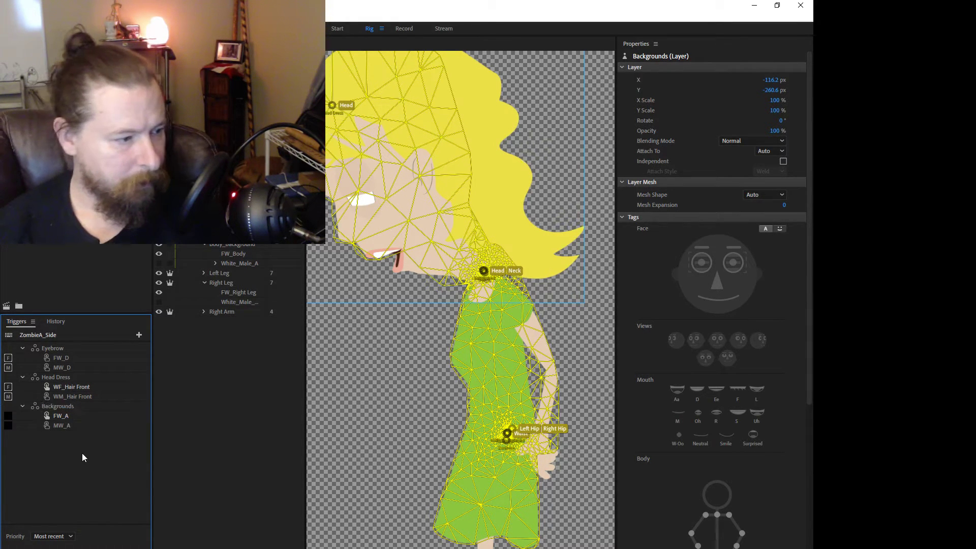
- Assign trigger key F to FW_A and key M to MW_A in the Head_BG swap set
click(8, 415)
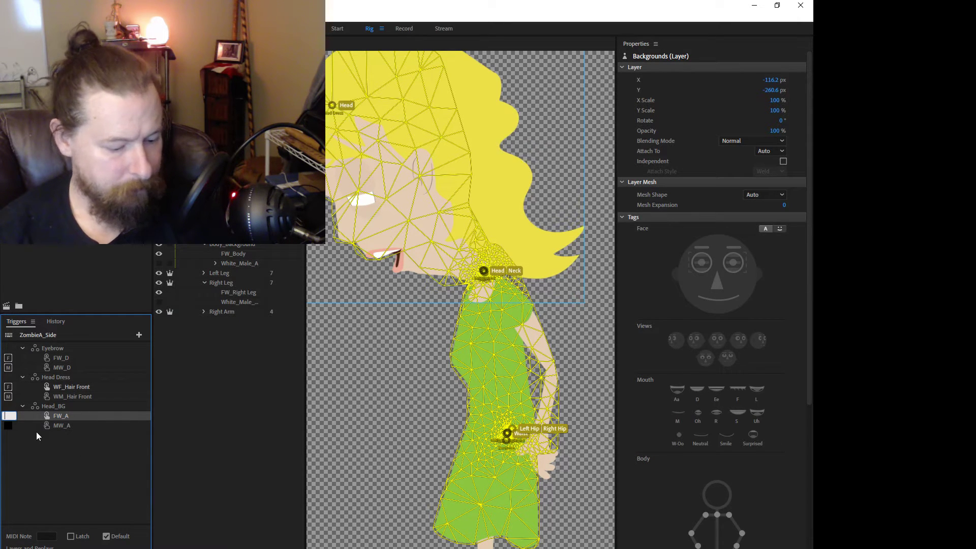
click(7, 426)
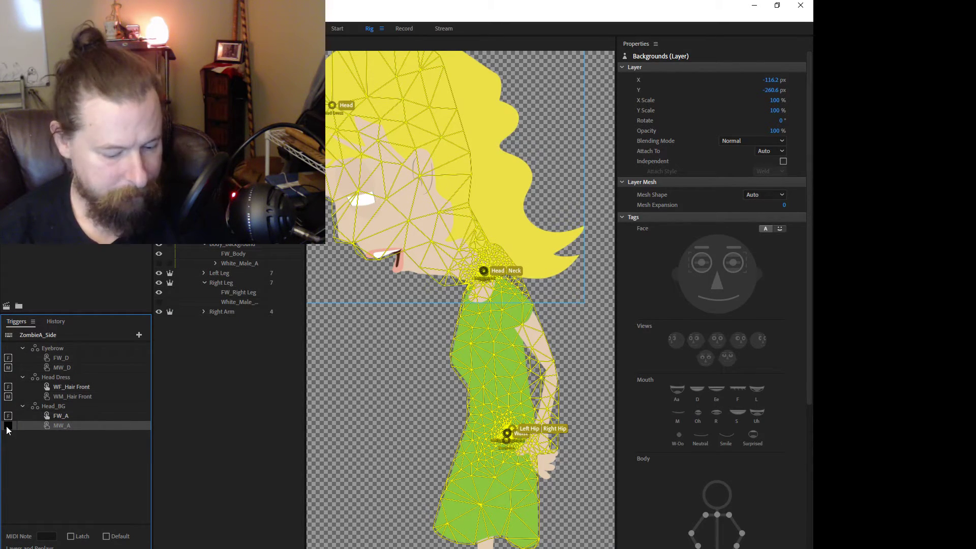
click(29, 440)
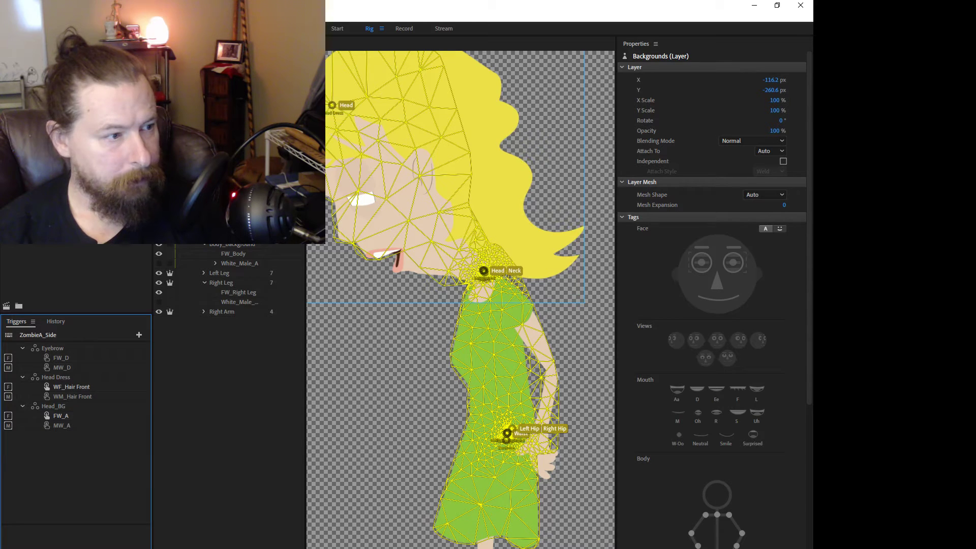
- Create a swap set from the Jaw layer group, with trigger key F for FW_A and M for MW_A
click(204, 205)
click(215, 196)
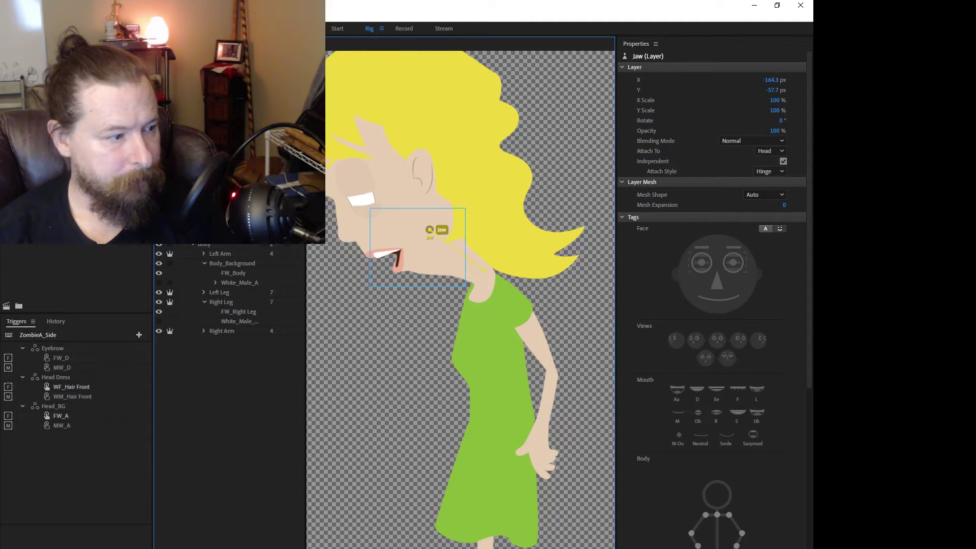
drag(216, 196, 172, 336)
drag(81, 545, 76, 547)
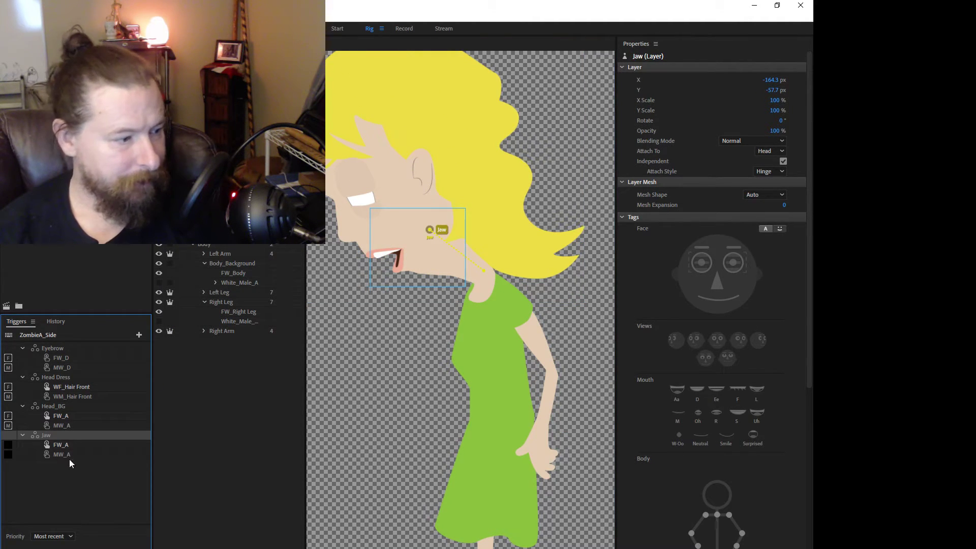
click(9, 443)
text(f)
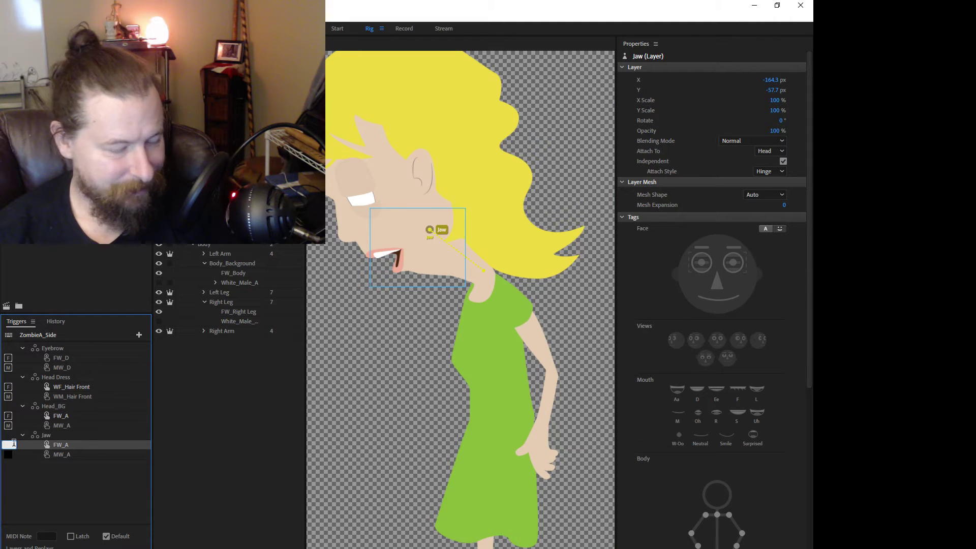
click(8, 454)
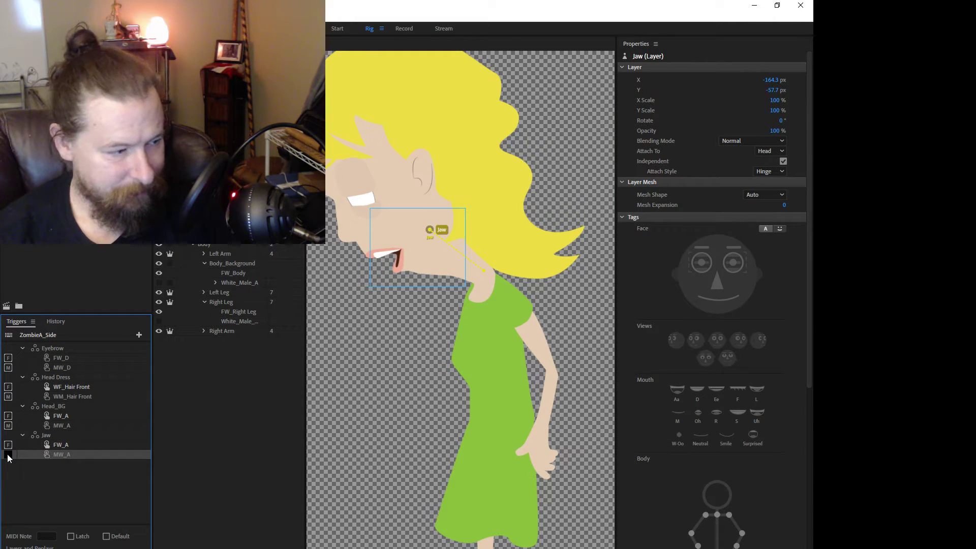
text(m)
key(Return)
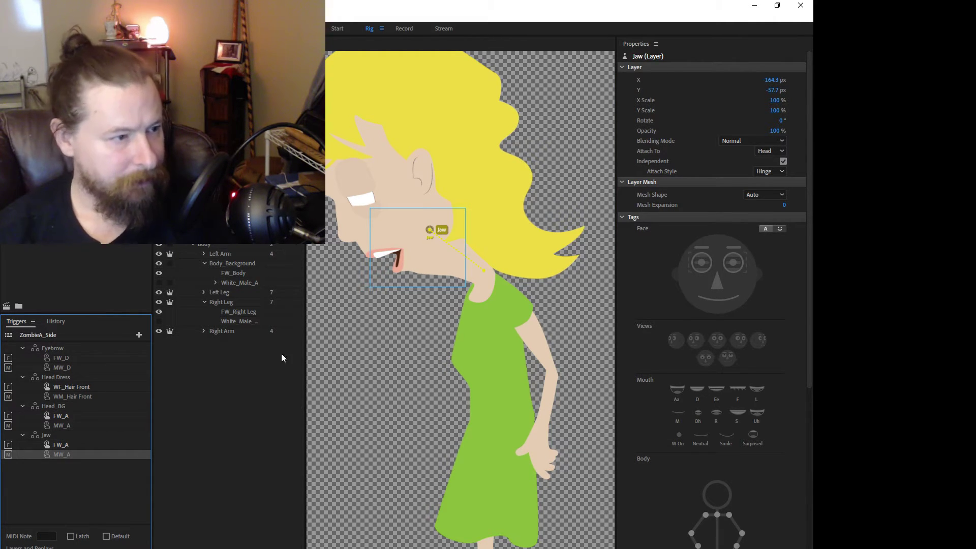
- Create a swap set from the Left Arm group, with trigger key F for FW_A_Left Arm and M for MW_A_Left Arm
click(204, 254)
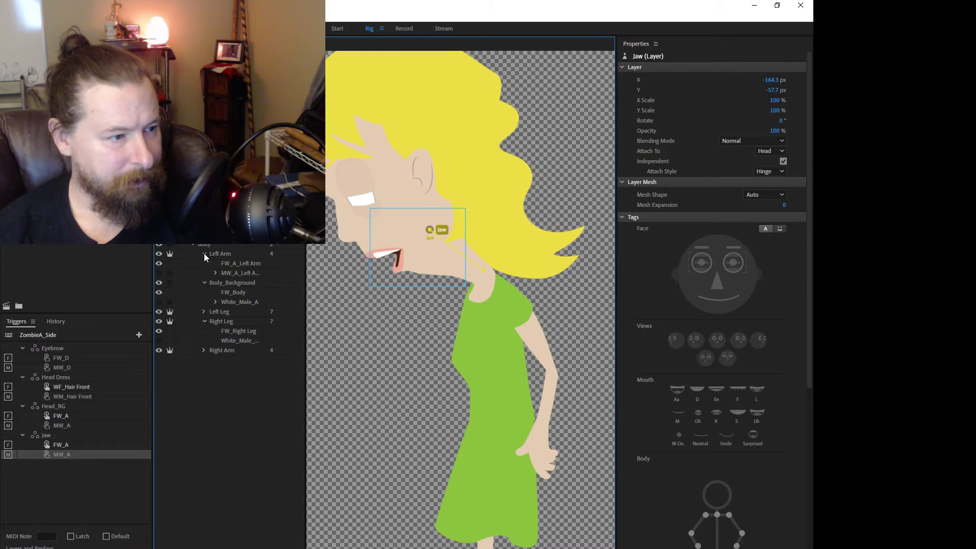
click(237, 253)
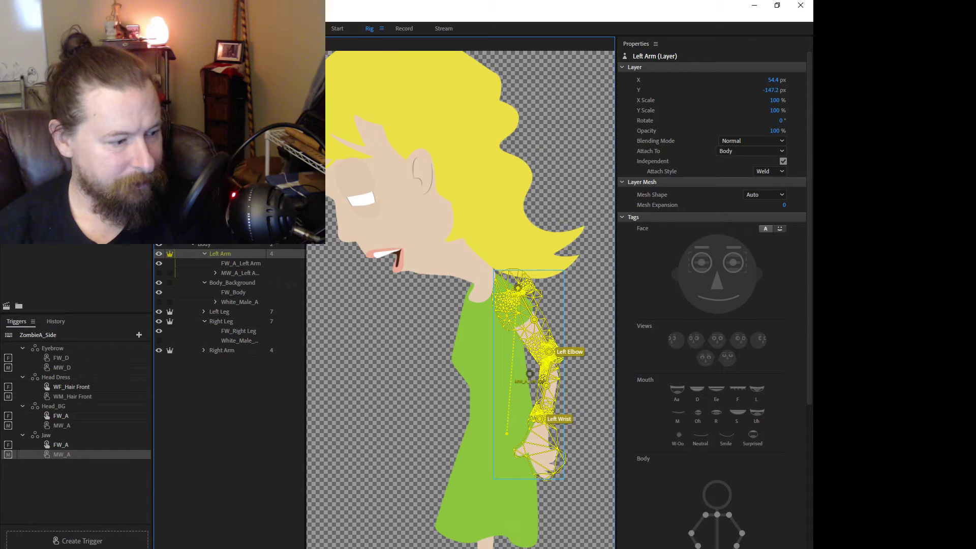
click(71, 540)
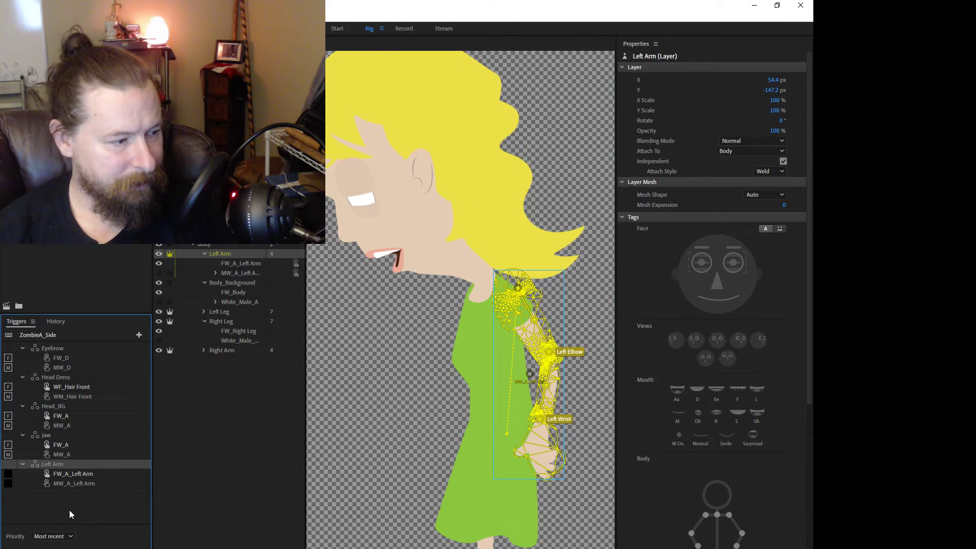
click(9, 473)
text(f)
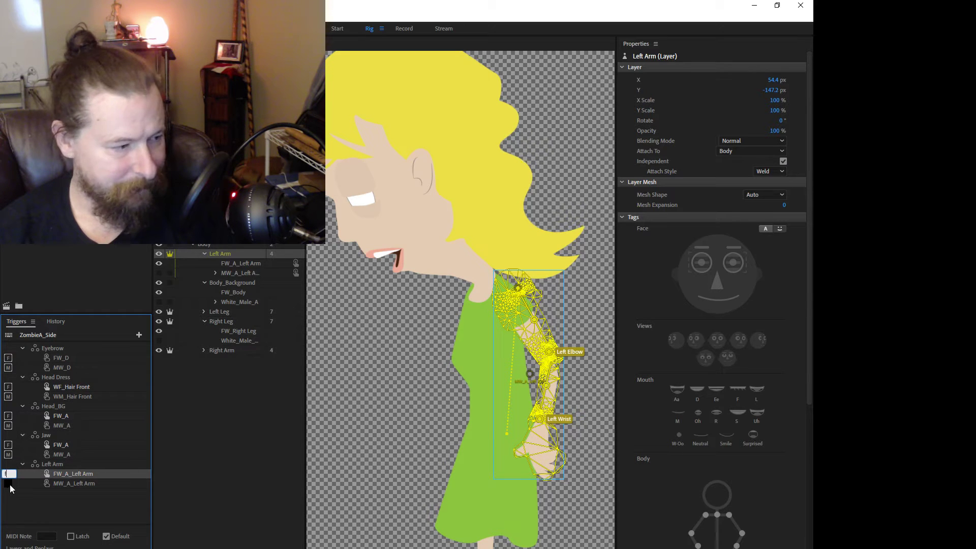
click(8, 484)
text(m)
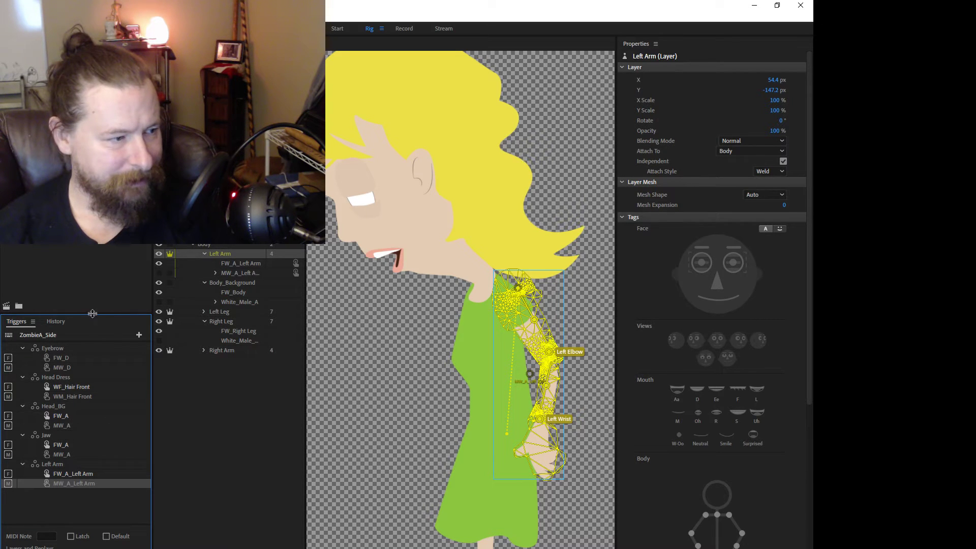
- Enlarge the triggers list area to make room for more swap sets
drag(101, 313, 99, 233)
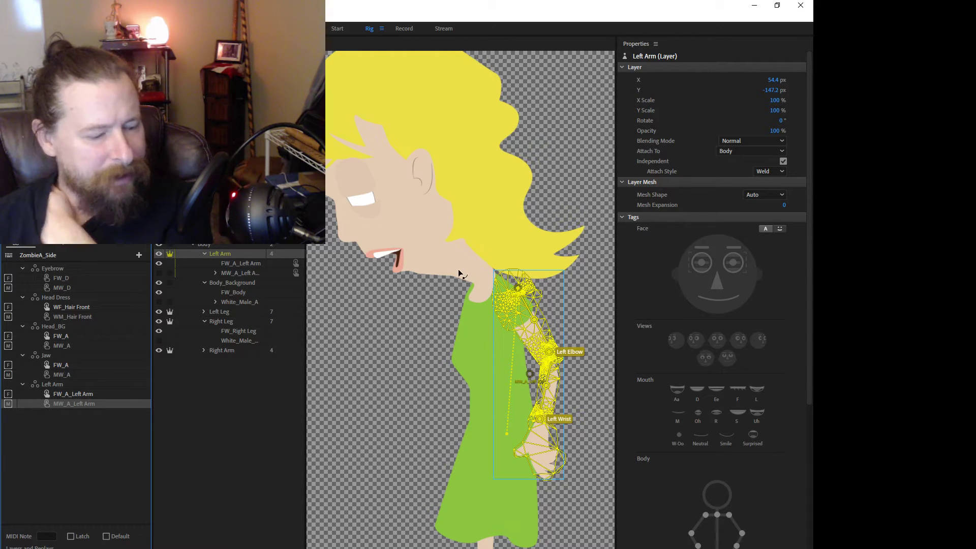
scroll(432, 297, down, 3)
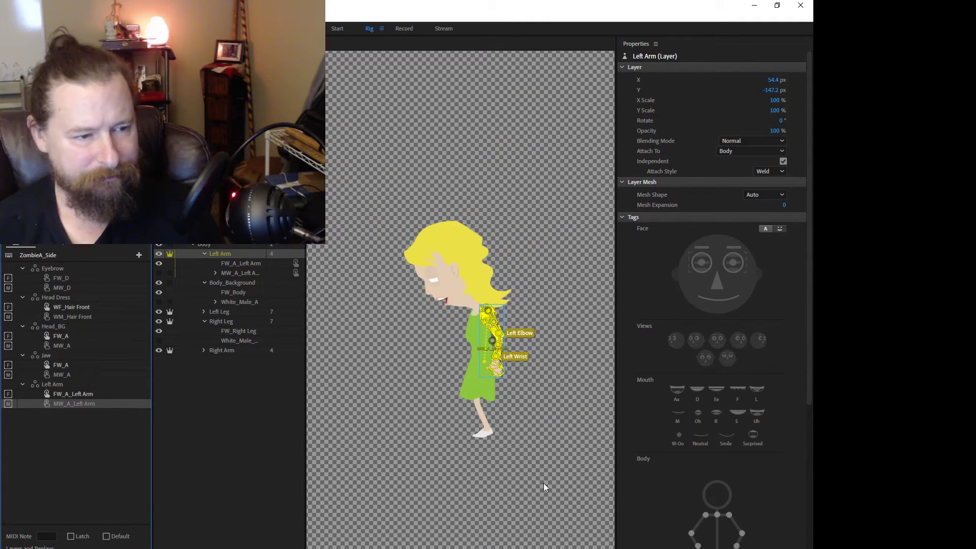
scroll(497, 383, up, 3)
scroll(495, 359, down, 2)
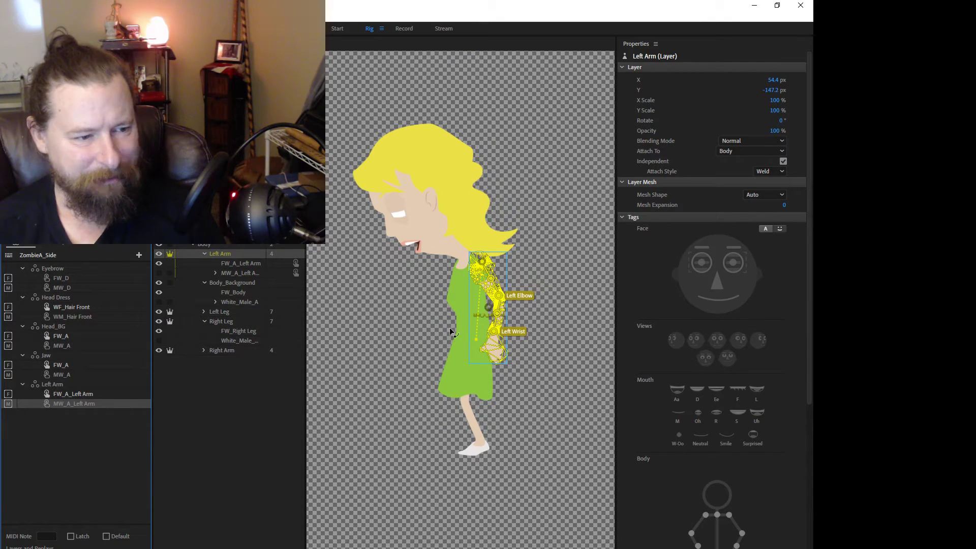
scroll(377, 315, up, 2)
scroll(405, 281, down, 2)
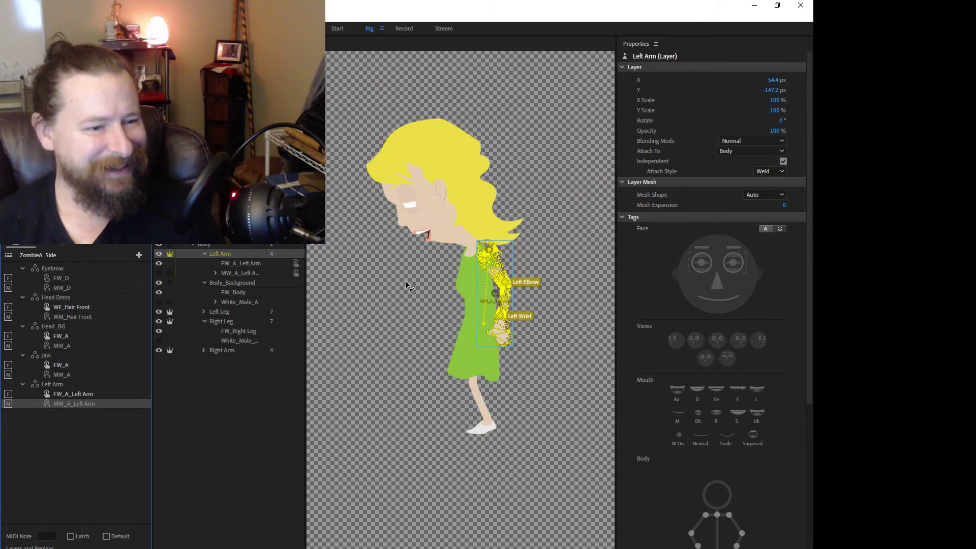
scroll(420, 267, up, 2)
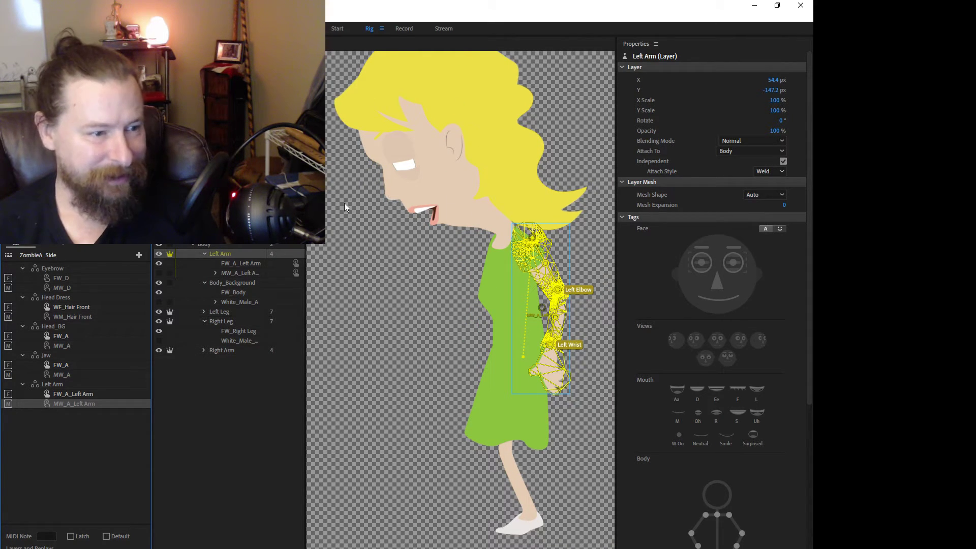
- Create a swap set from the Body_Background group, with trigger key F for FW_Body and M for White_Male_A
click(243, 282)
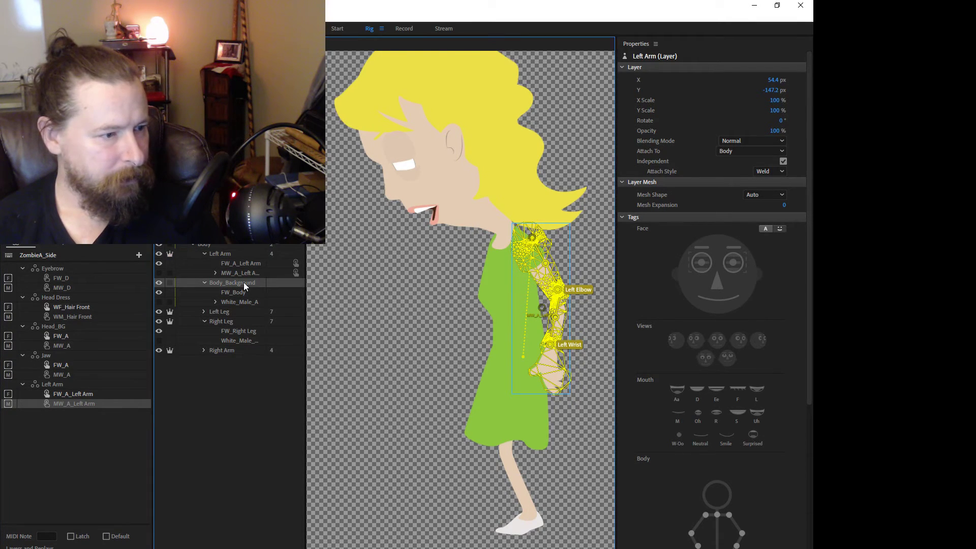
drag(243, 282, 80, 536)
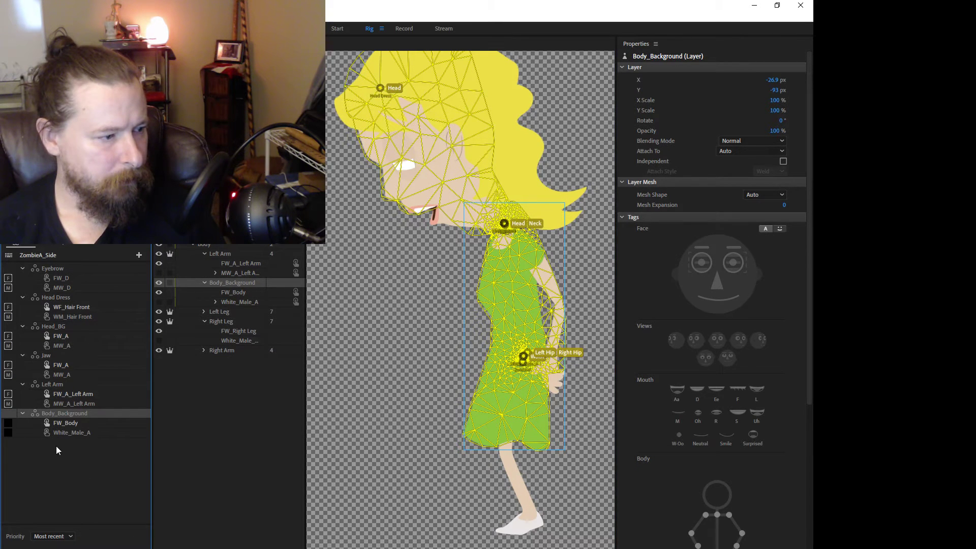
click(8, 423)
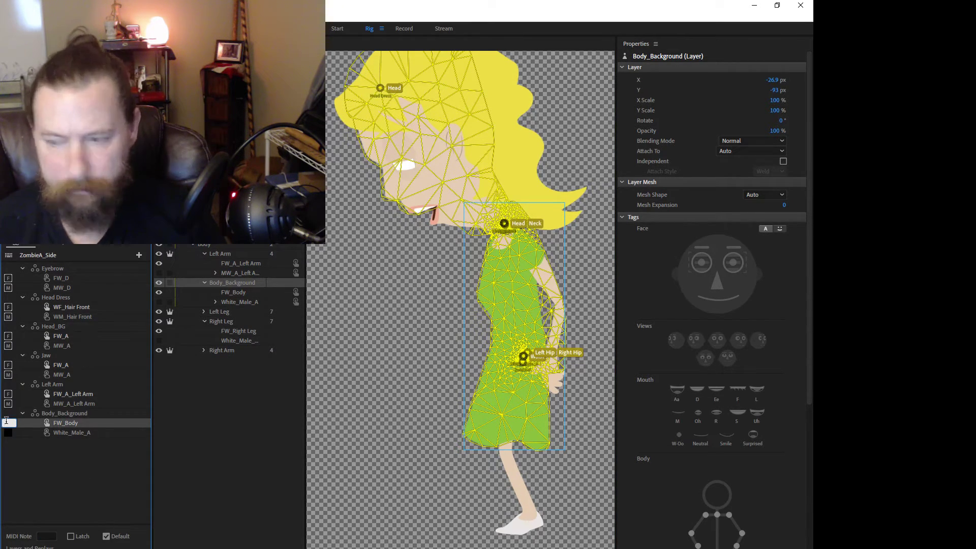
click(8, 433)
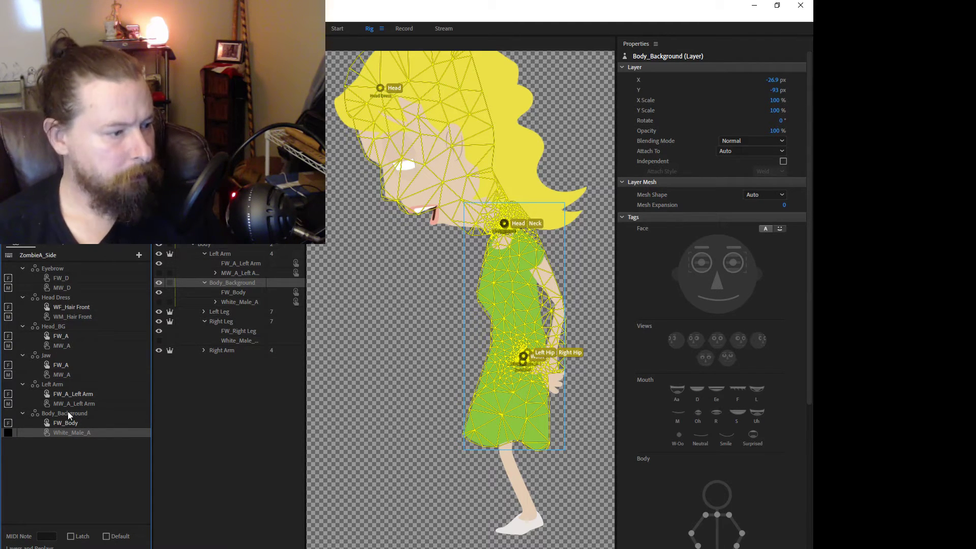
click(9, 433)
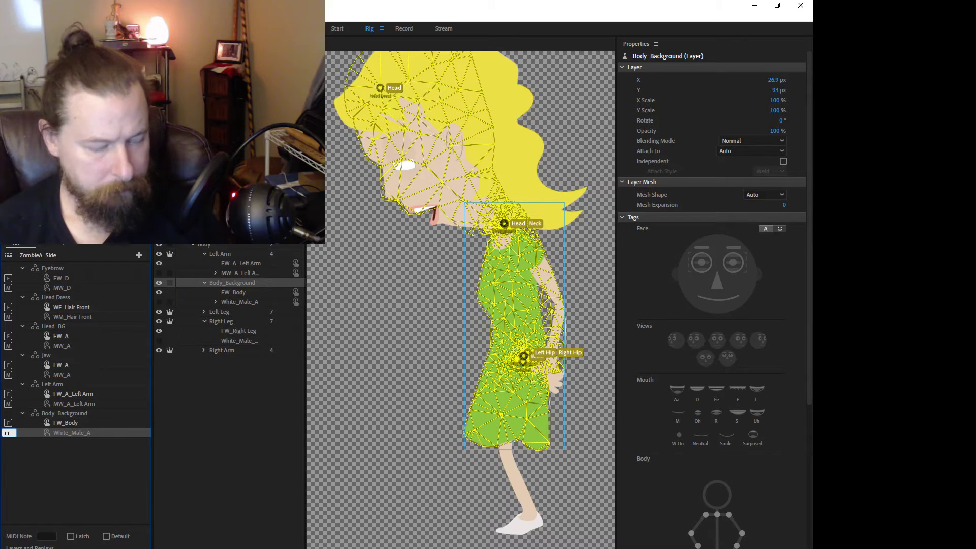
click(101, 443)
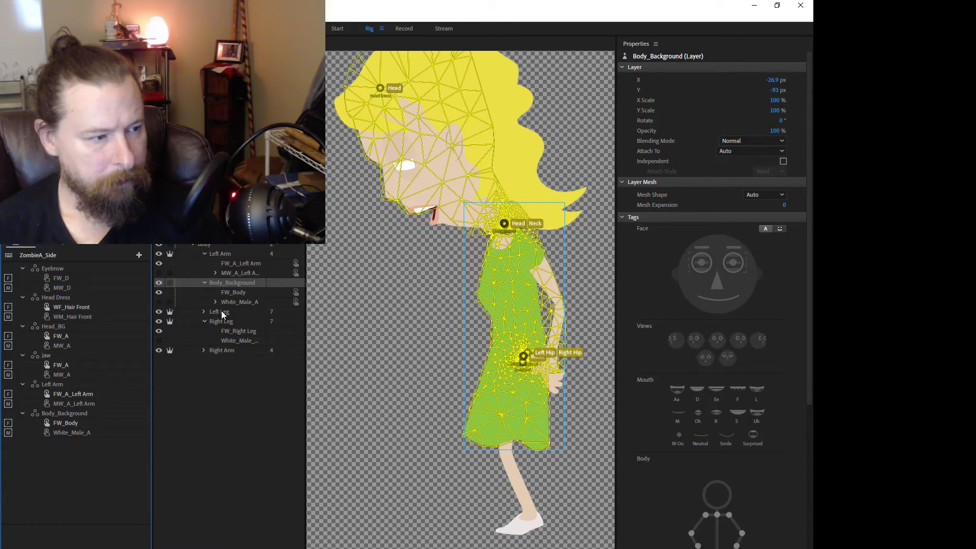
- Create a swap set from the Left Leg group, with trigger key F for FW_Left Leg and M for White_Male_A_Left Leg
click(203, 312)
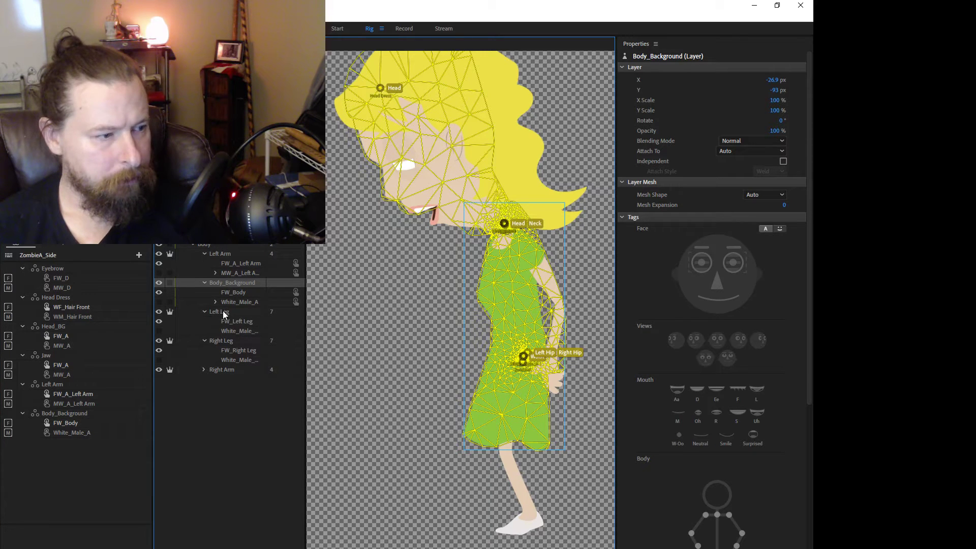
click(223, 312)
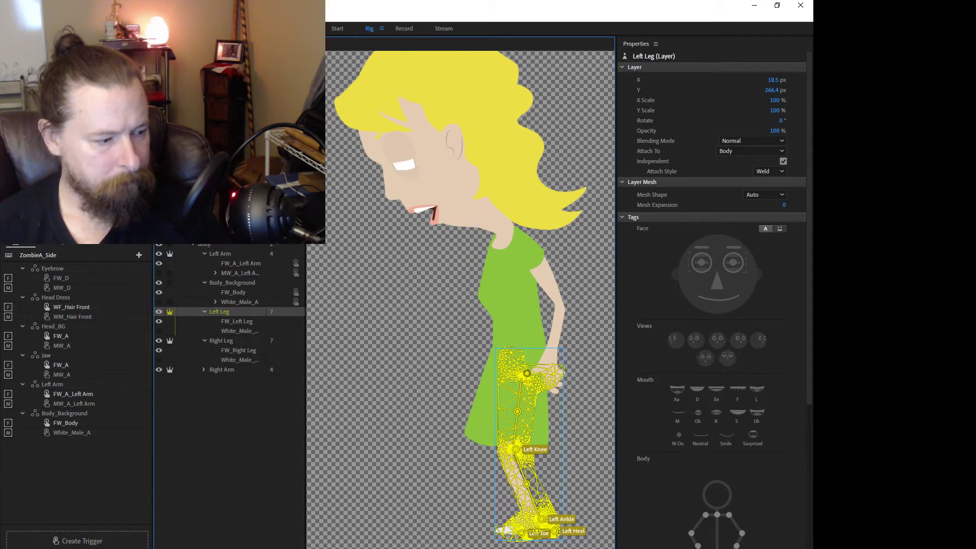
click(77, 541)
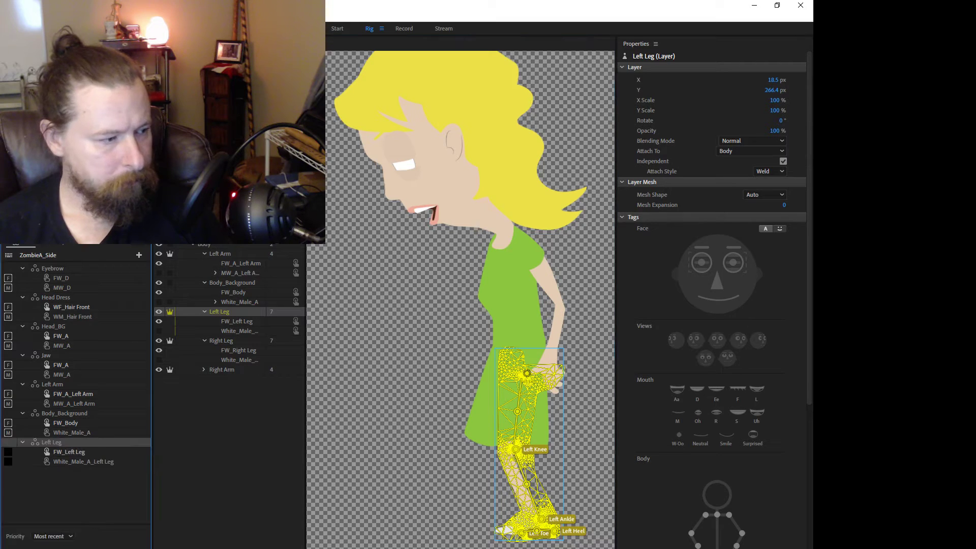
click(8, 452)
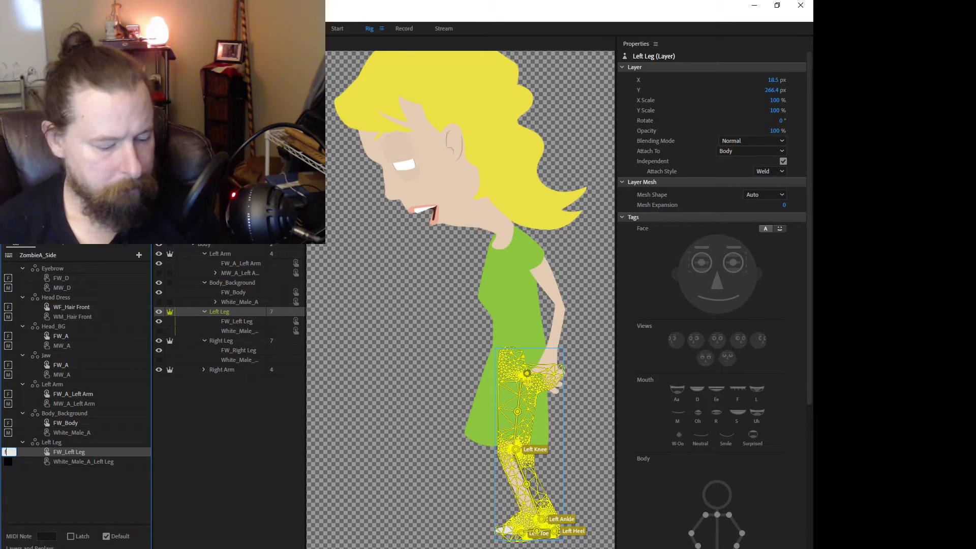
click(10, 462)
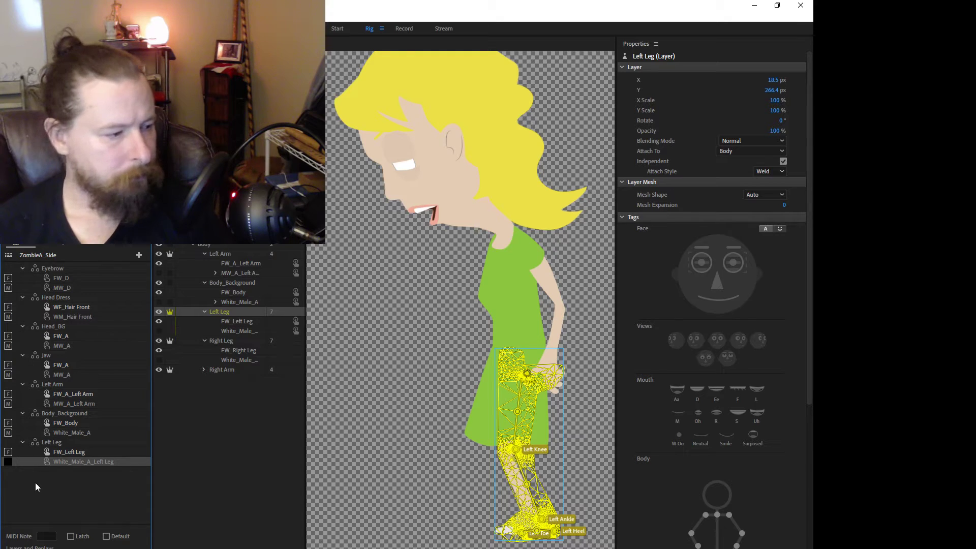
click(8, 461)
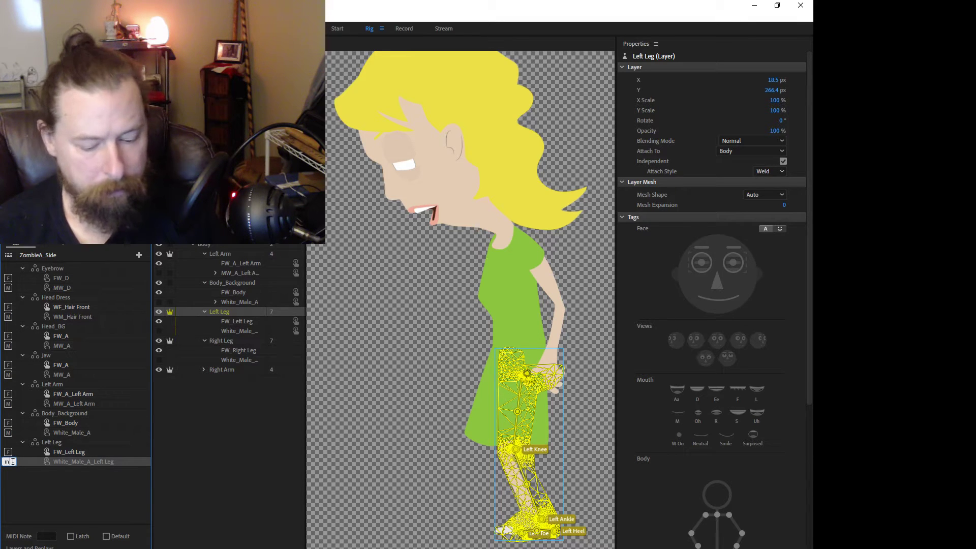
- Create a swap set from the Right Leg group, with trigger key F for FW_Right Leg and M for White_Male_A_Right Leg
click(225, 340)
drag(94, 518, 68, 513)
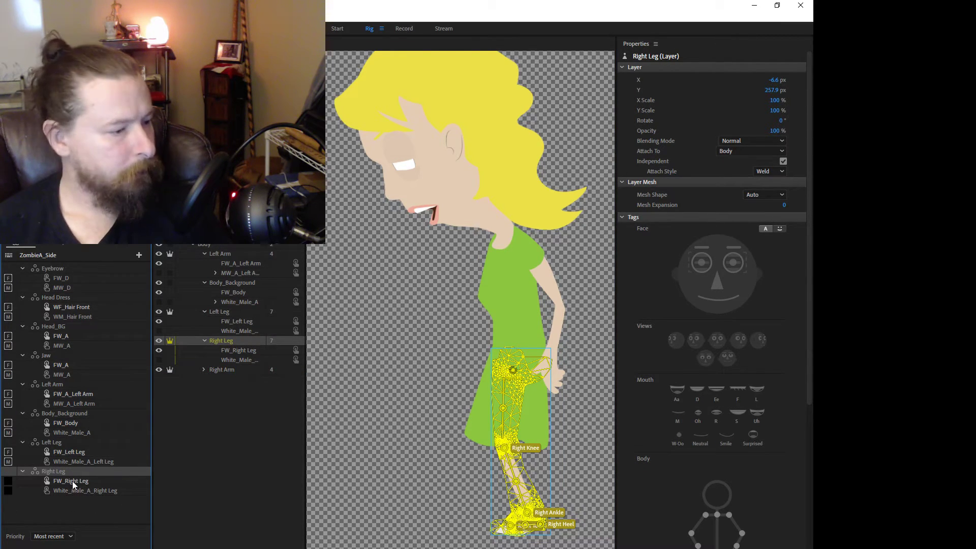
click(69, 481)
click(8, 478)
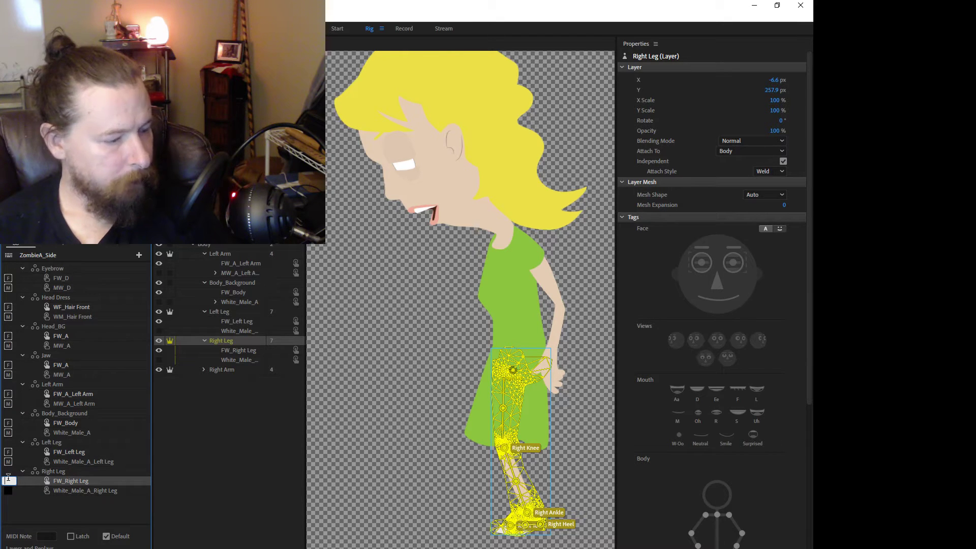
click(7, 490)
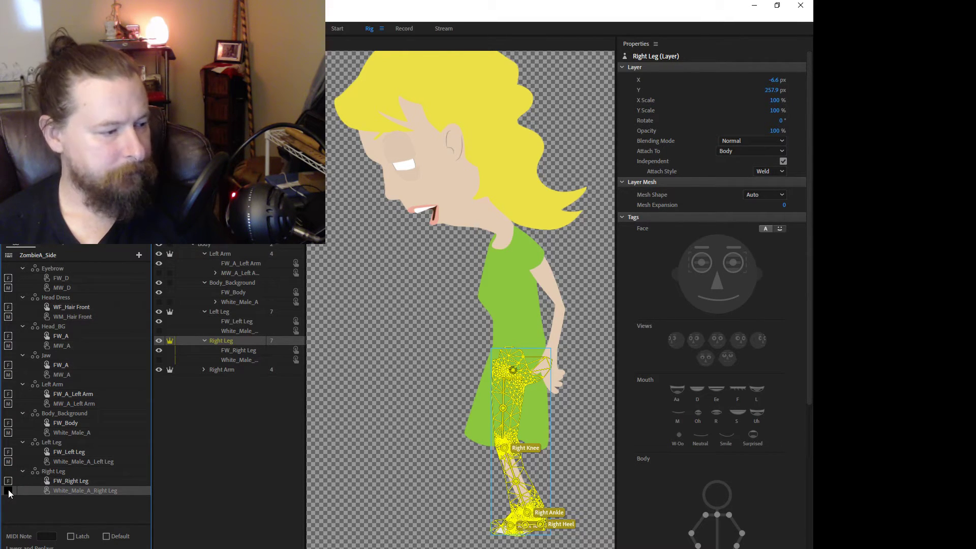
click(8, 490)
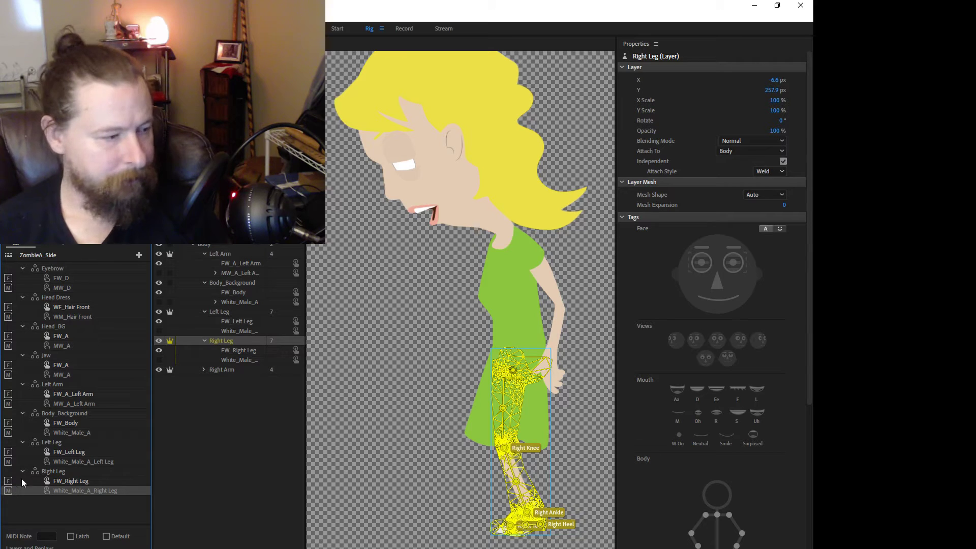
- Create a swap set from the Right Arm group, with trigger key F for FW_Right Arm and M for MW_Right Arm
click(227, 370)
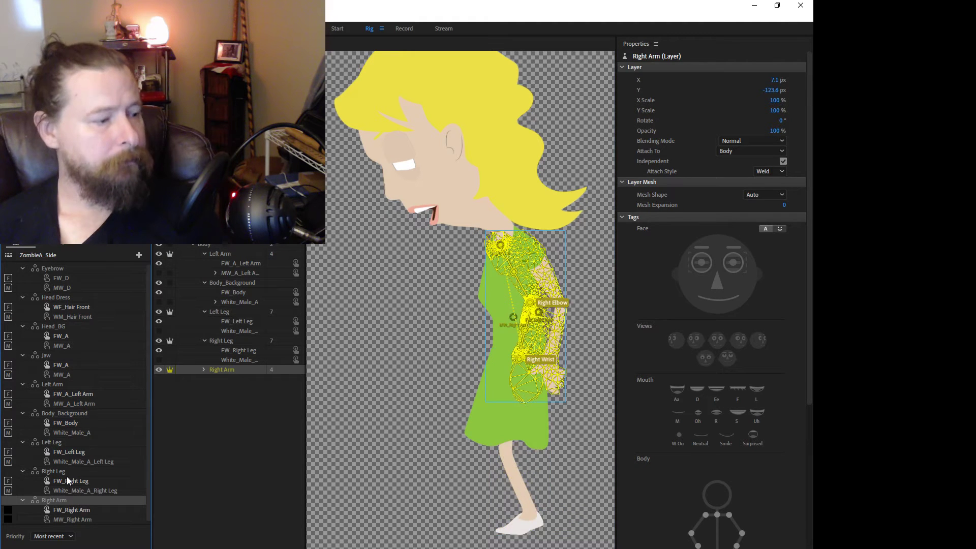
click(9, 510)
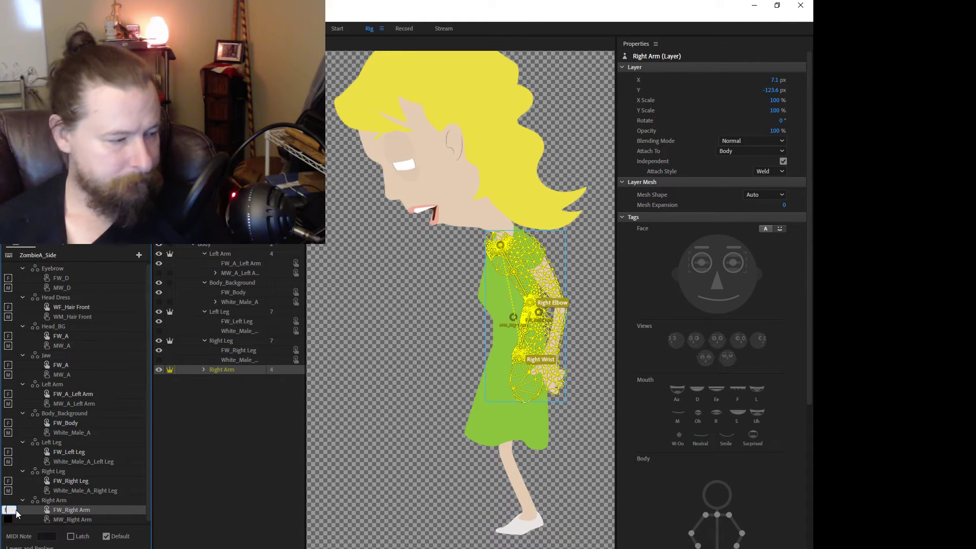
click(9, 519)
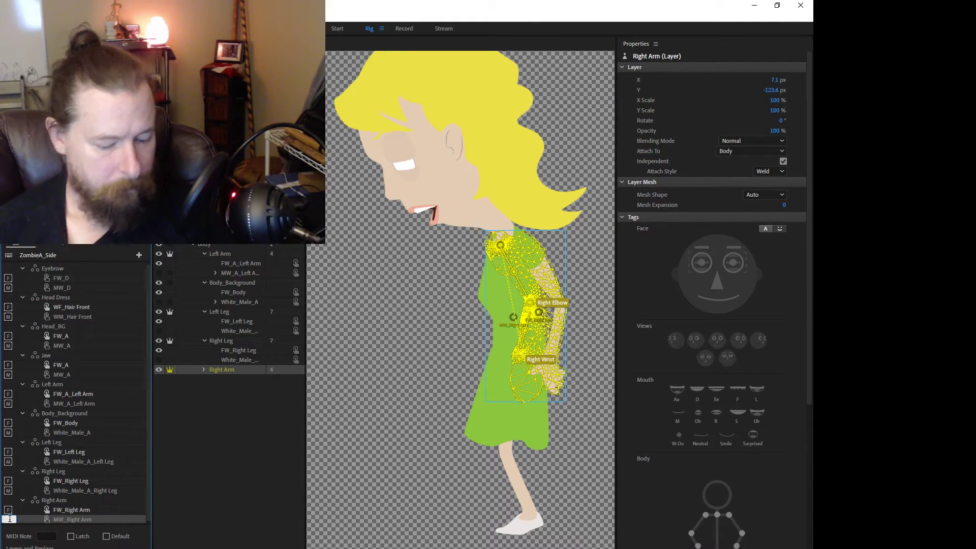
key(Return)
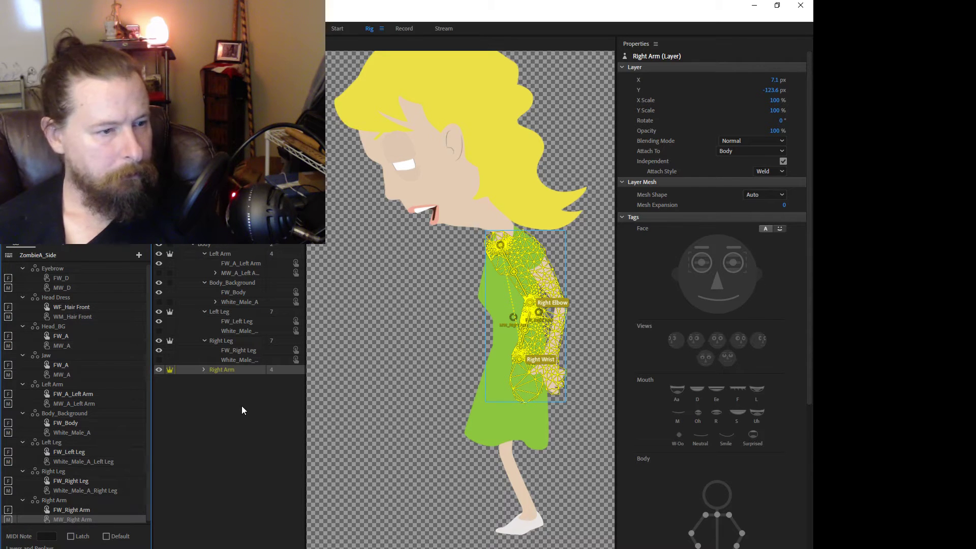
- Switch to the Record workspace and test the F and M triggers by repeatedly swapping the puppet between female and male artwork
drag(421, 362, 413, 401)
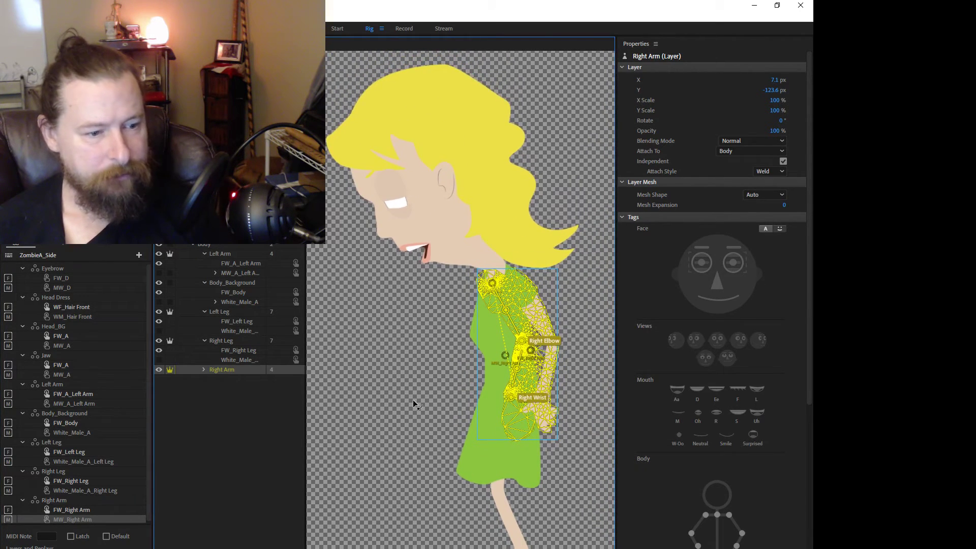
scroll(414, 397, down, 5)
scroll(417, 394, up, 4)
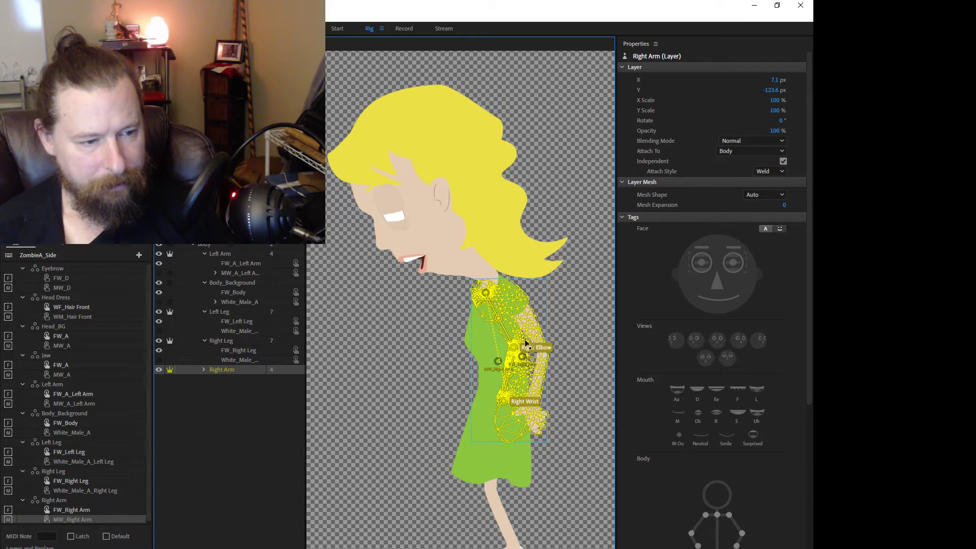
click(404, 28)
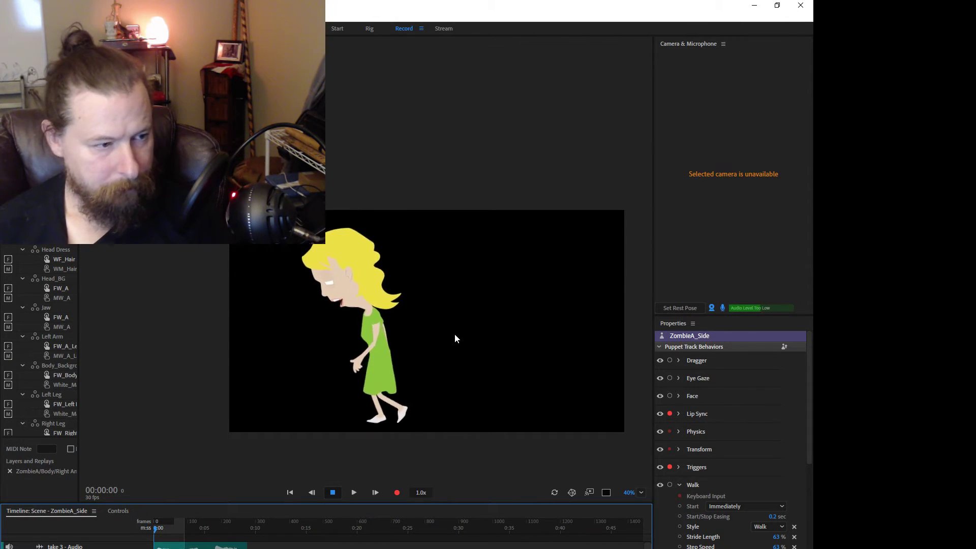
key(m)
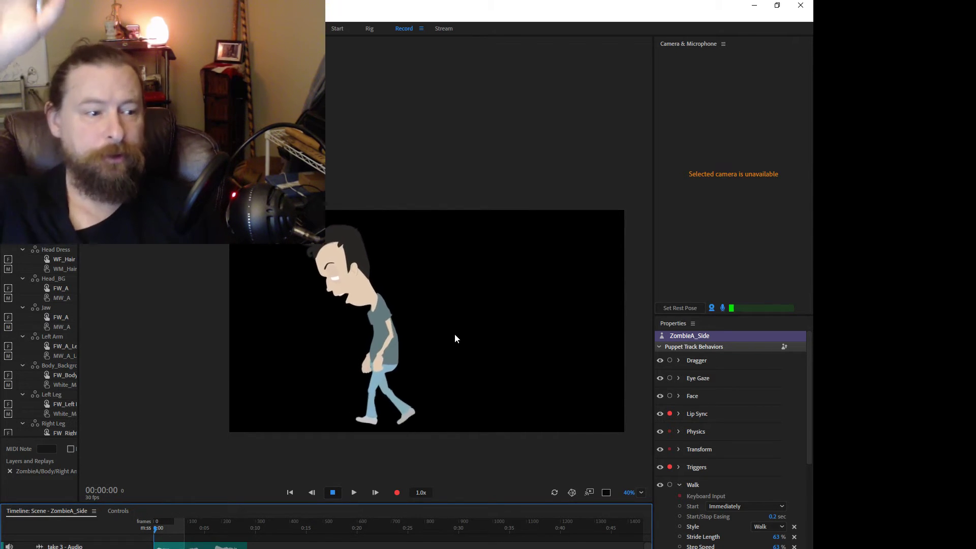
key(f)
key(m)
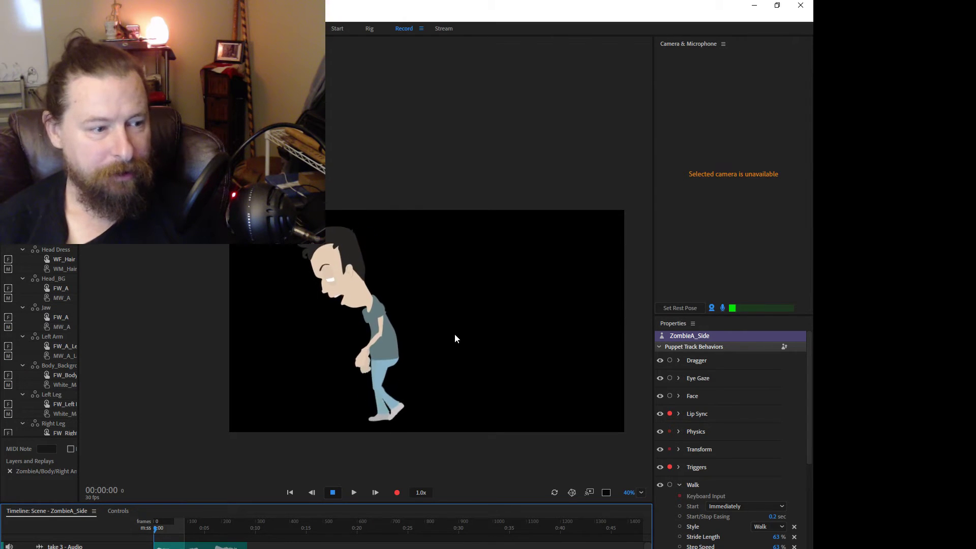
key(f)
key(m)
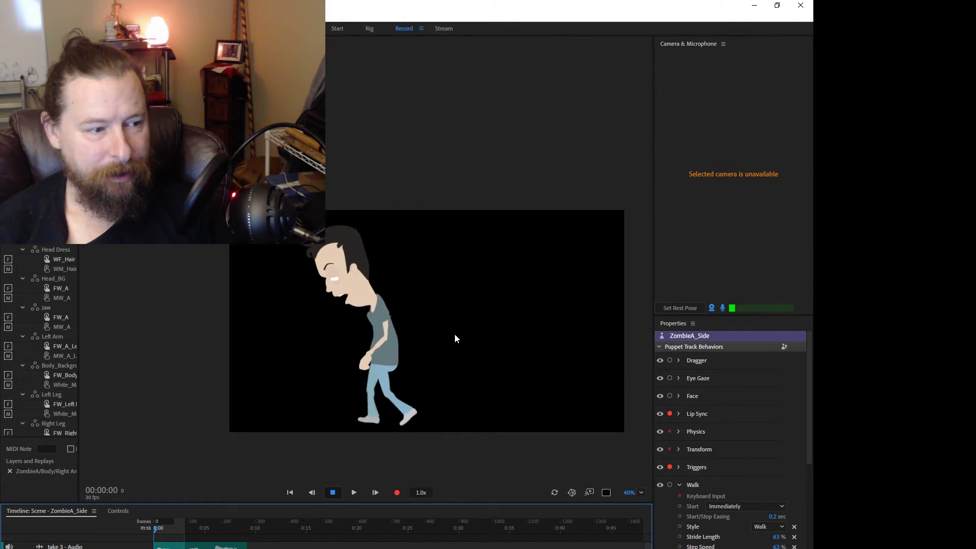
key(f)
key(m)
key(f)
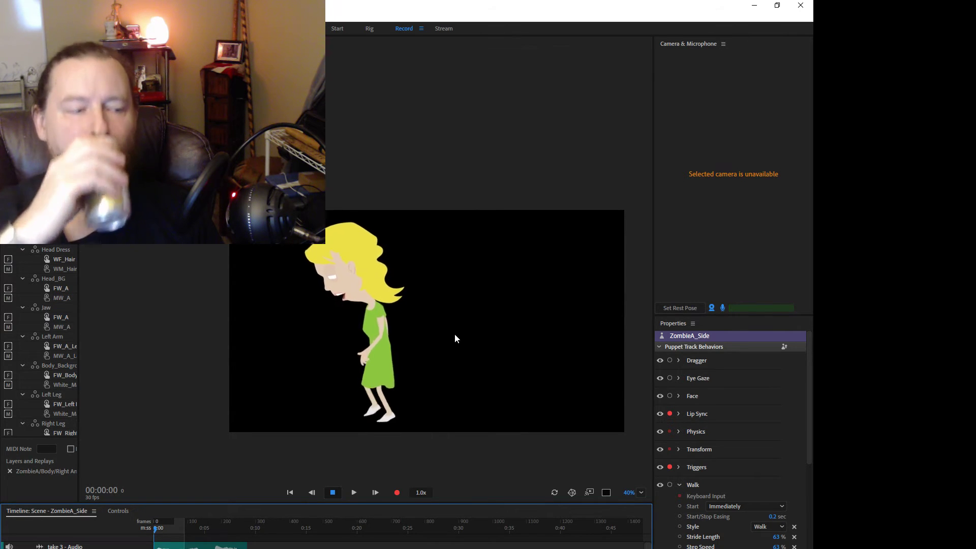
key(m)
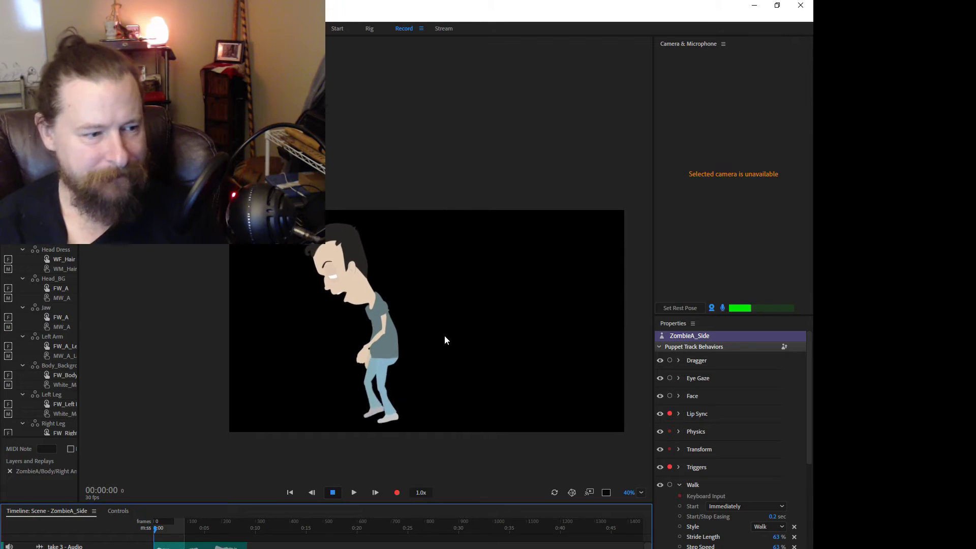
key(f)
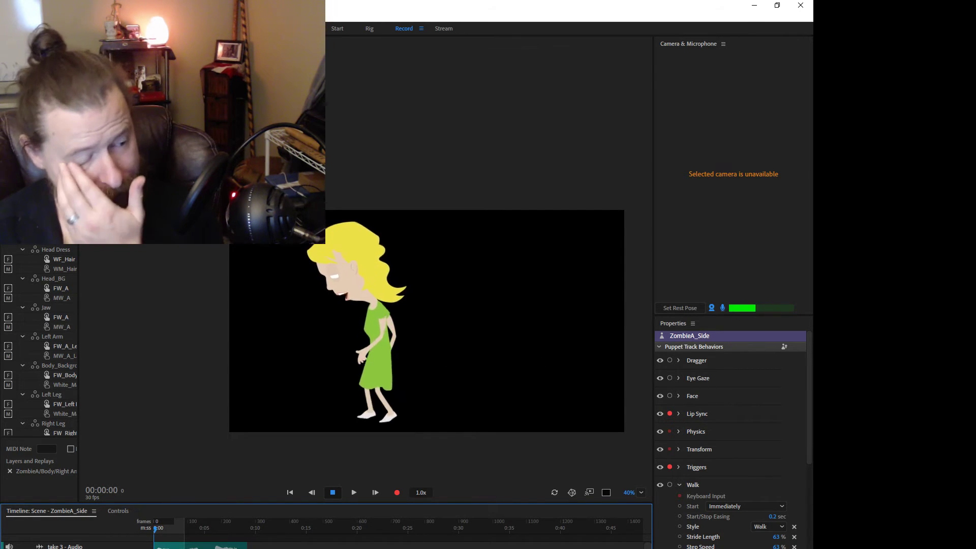
- Set the Walk behavior's Stride Length to 94% and Step Speed to 102%
scroll(743, 489, down, 3)
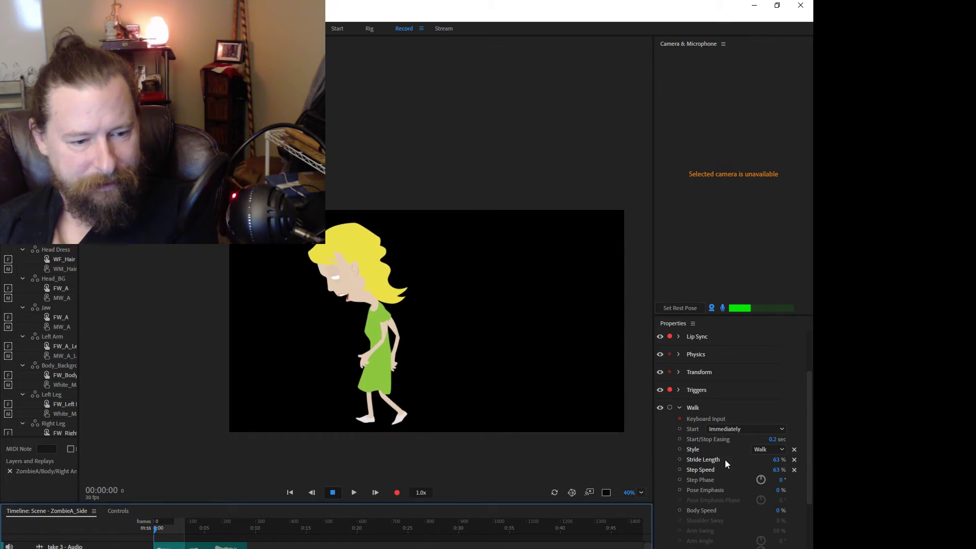
click(775, 460)
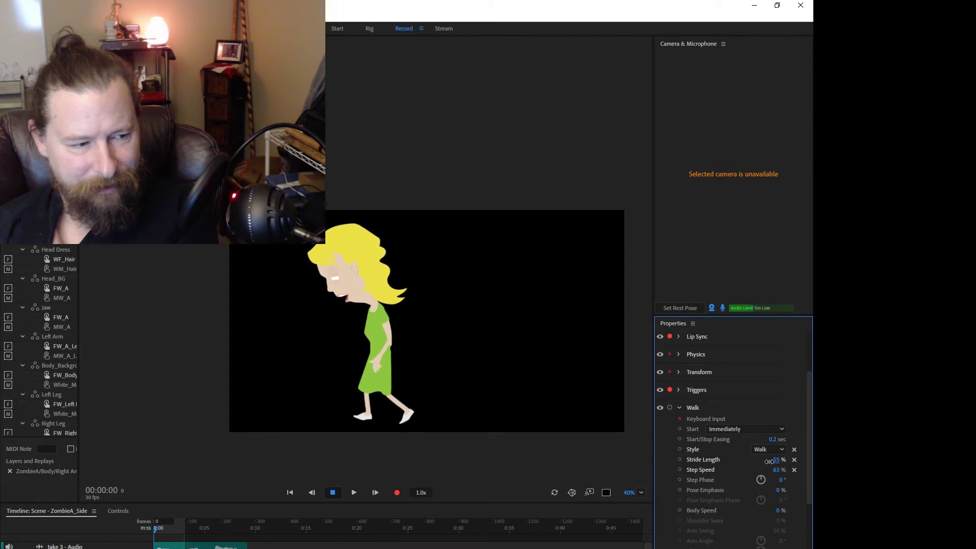
drag(769, 460, 755, 461)
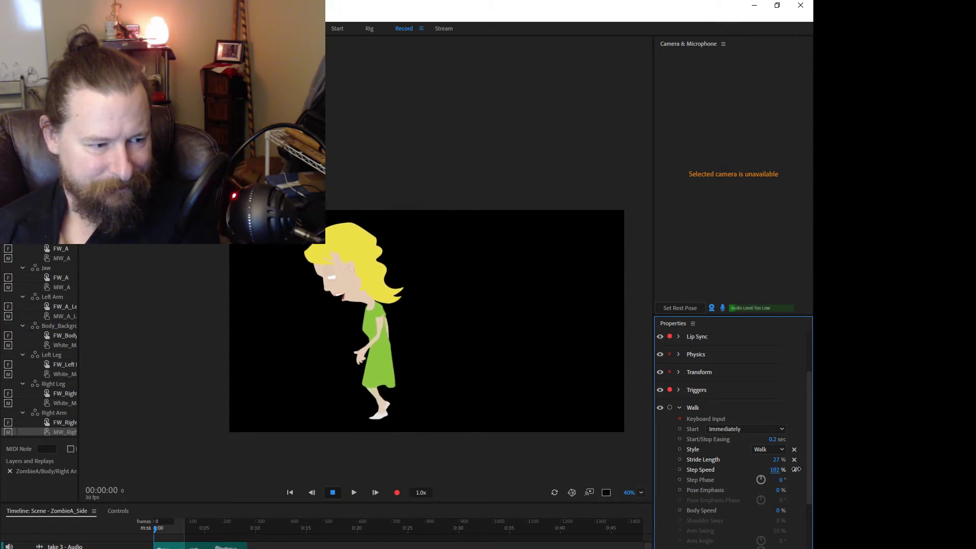
drag(796, 469, 781, 461)
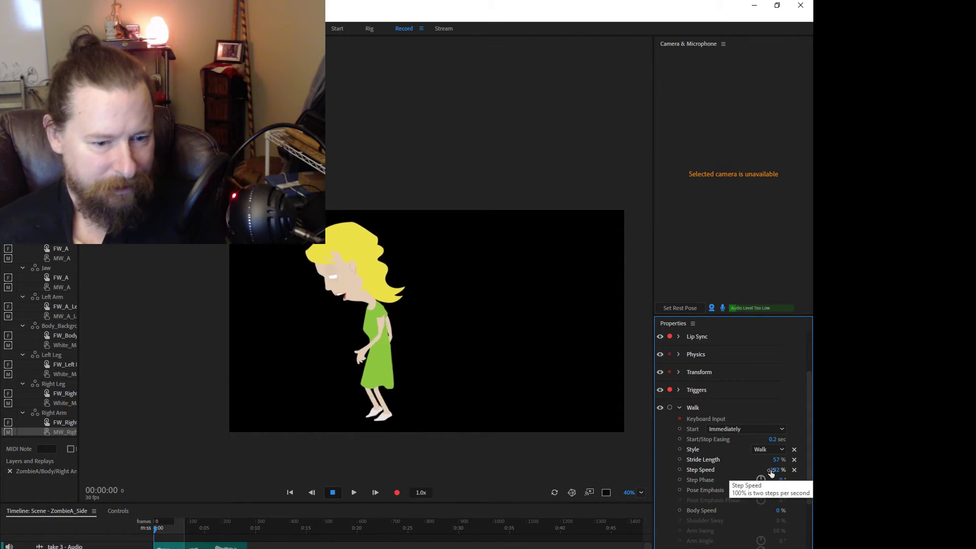
drag(776, 460, 790, 461)
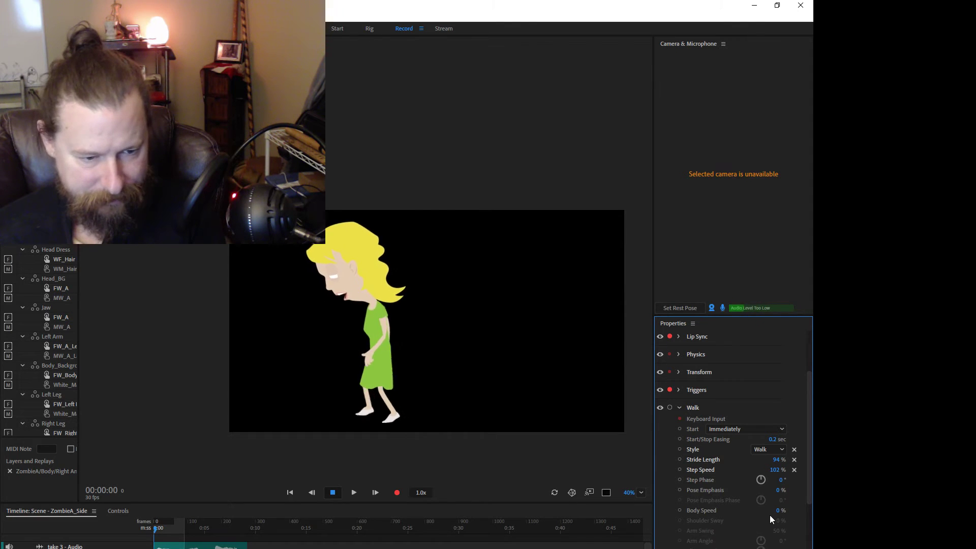
- Try the Run style for the Walk behavior and preview it with the male and female artwork
scroll(736, 527, down, 3)
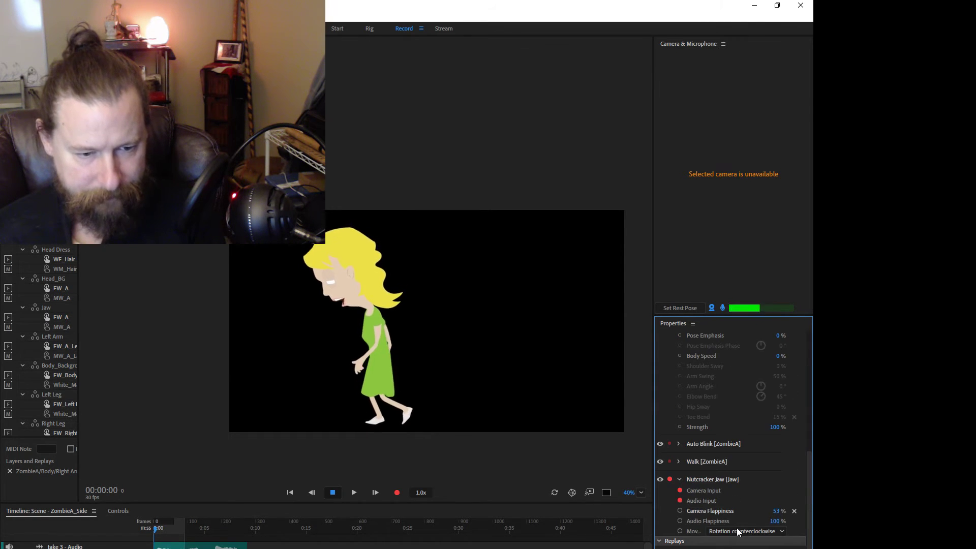
scroll(733, 521, up, 1)
scroll(733, 521, down, 2)
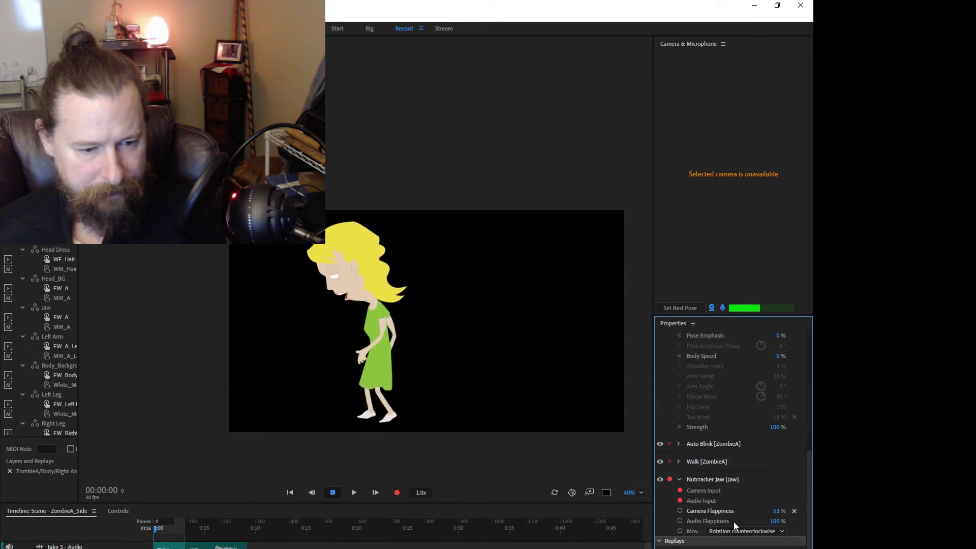
scroll(730, 511, up, 3)
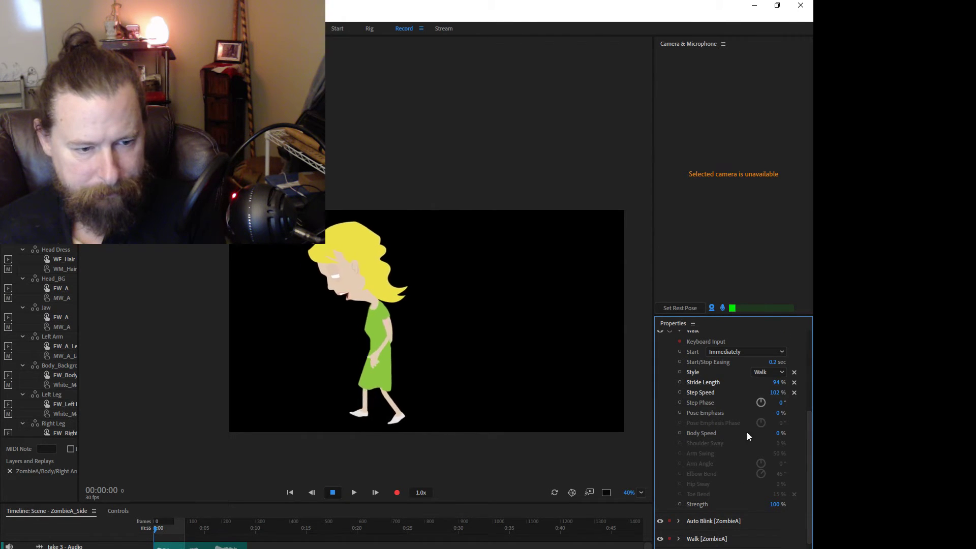
click(767, 372)
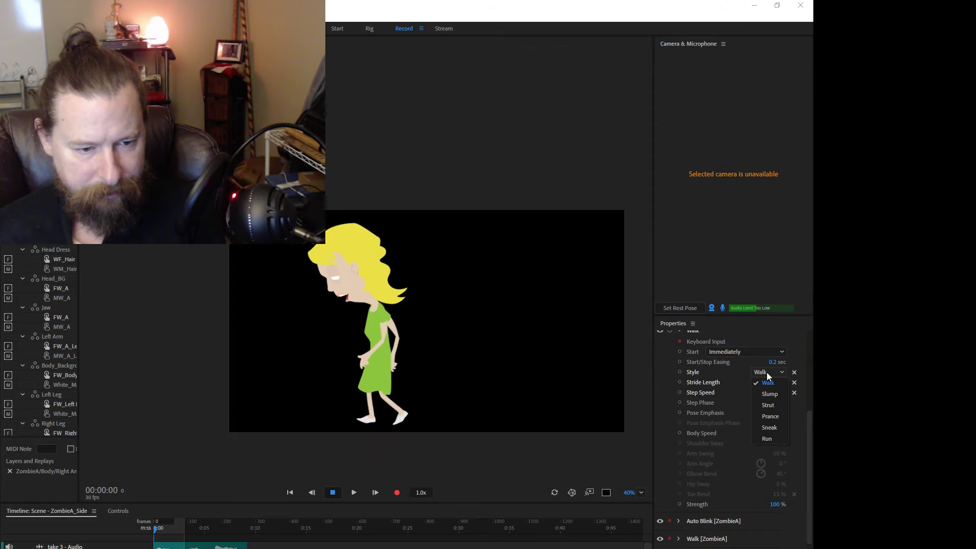
click(773, 438)
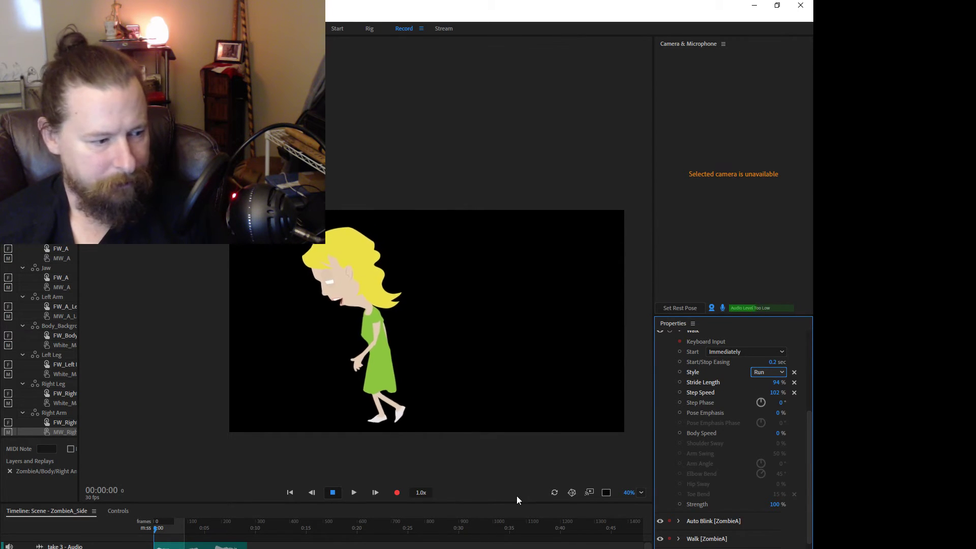
key(m)
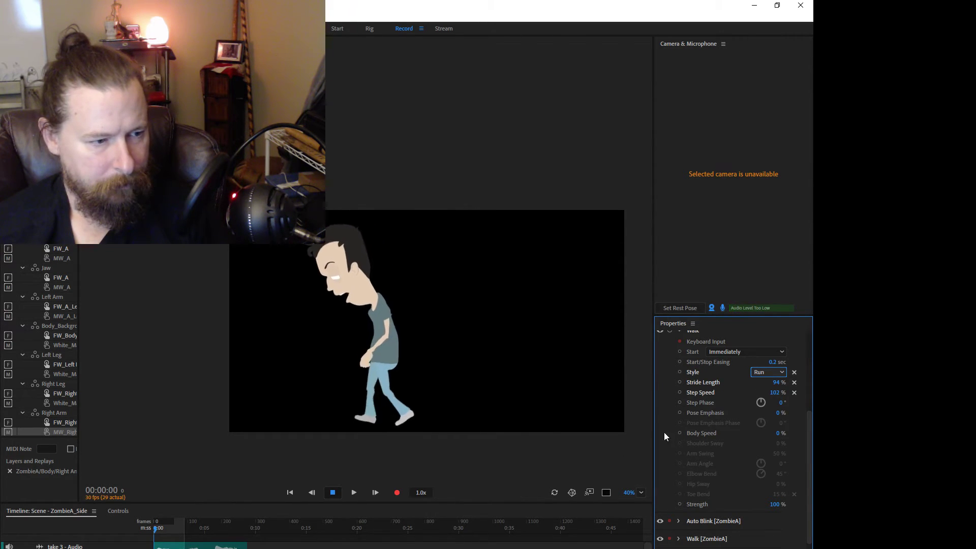
key(f)
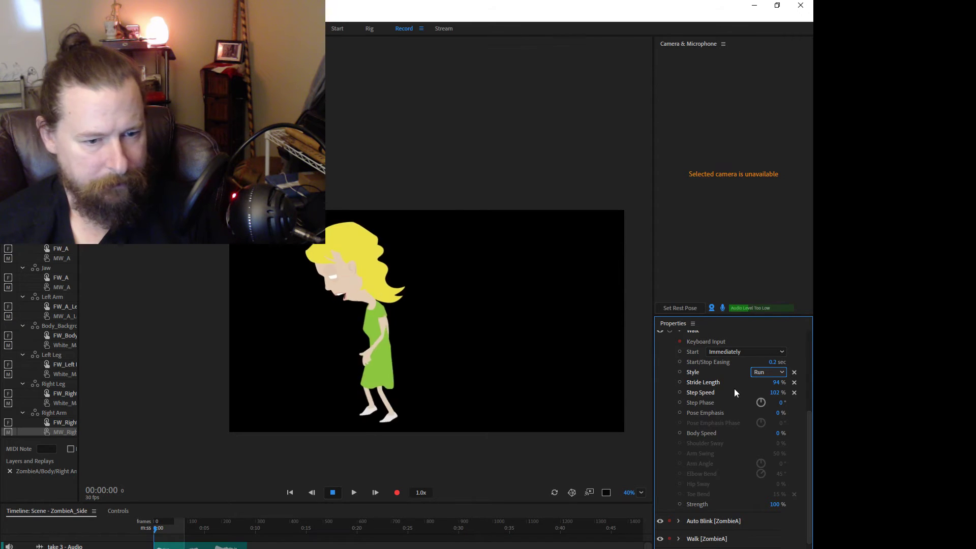
- Try the Slump style for the Walk behavior, and finally set the style to Strut
click(766, 371)
click(770, 394)
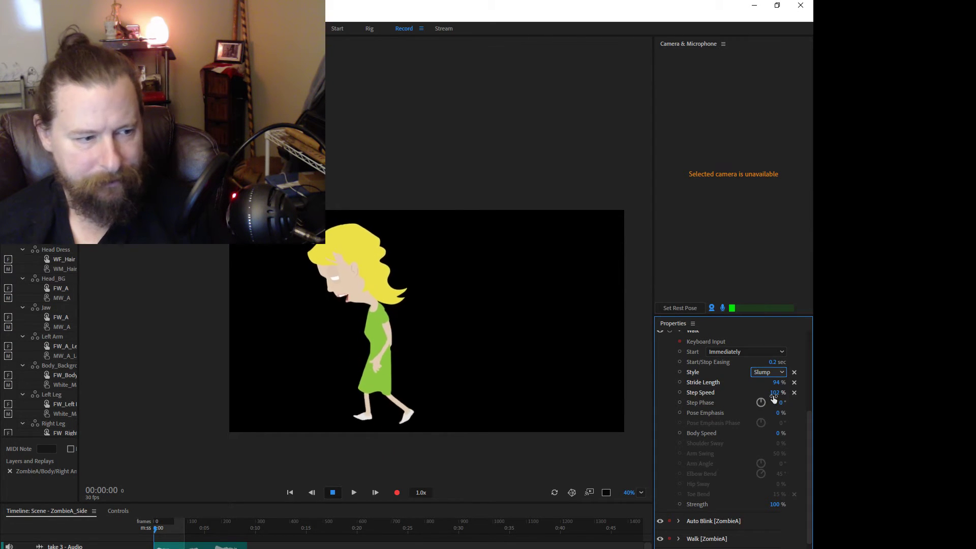
click(778, 375)
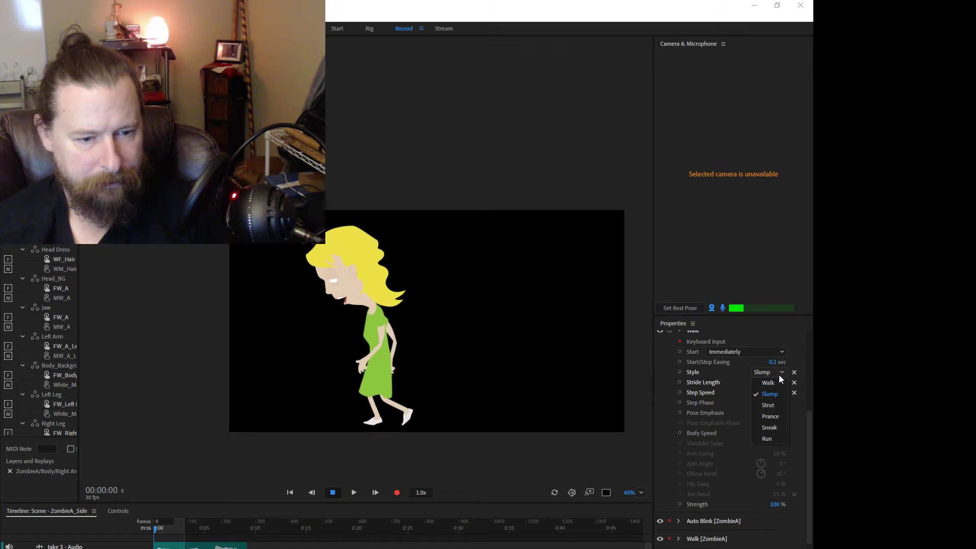
click(770, 404)
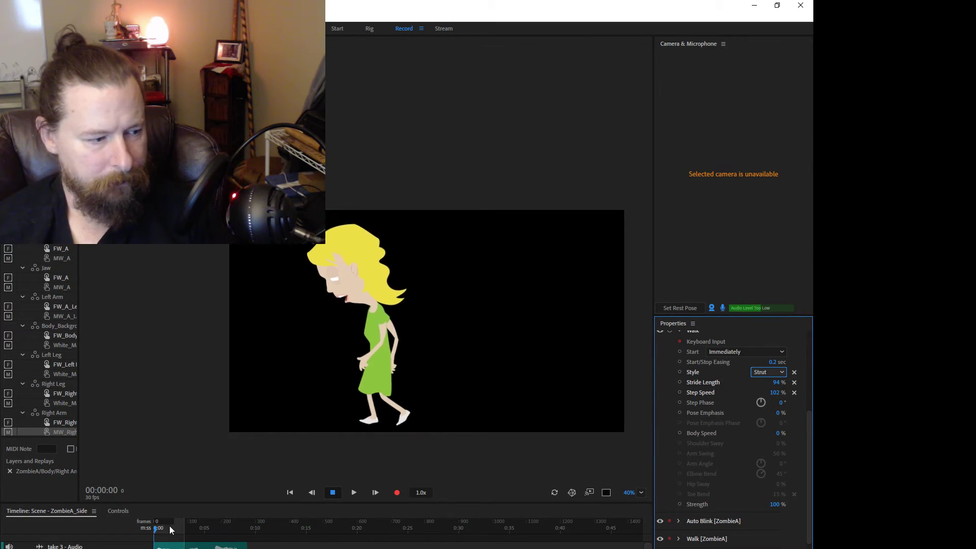
- Set the Walk behavior's Step Speed to 63%
click(138, 536)
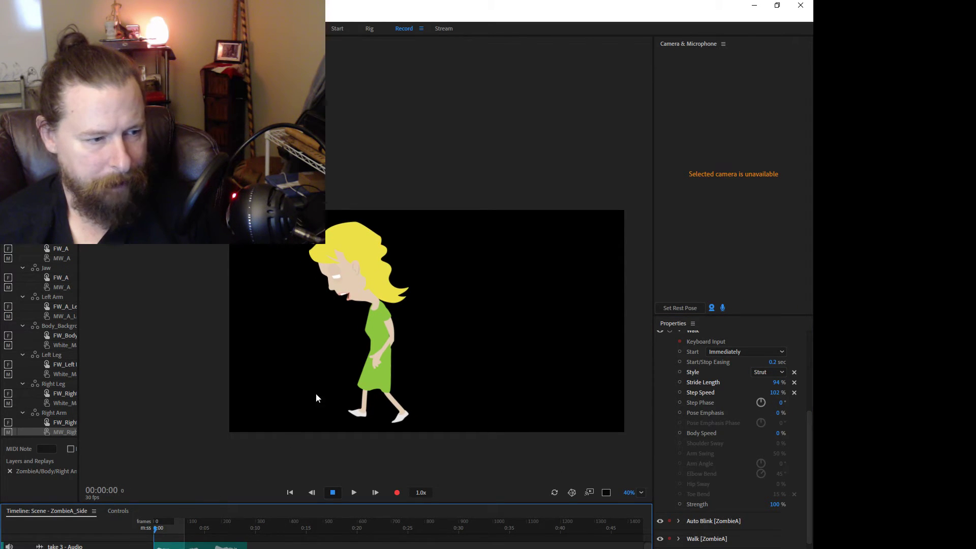
click(243, 446)
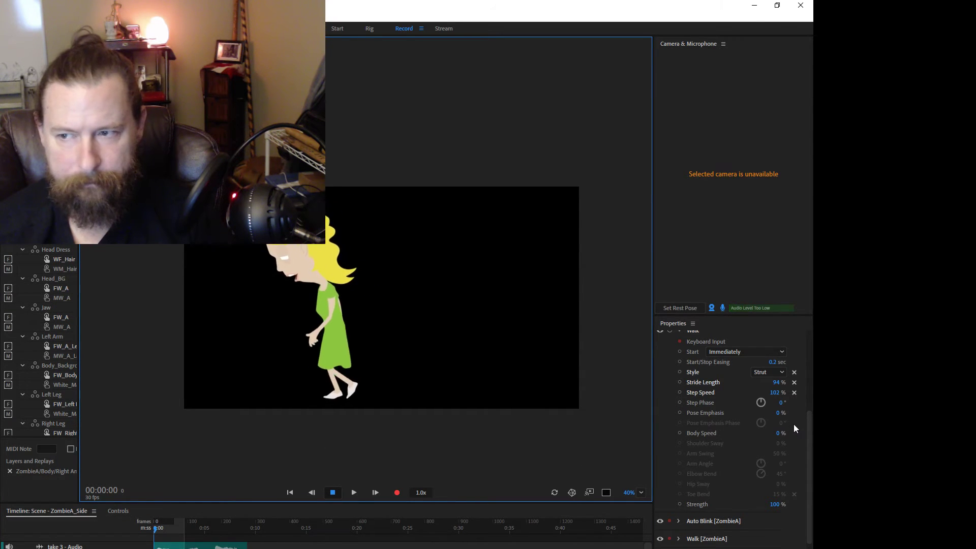
drag(776, 392, 848, 395)
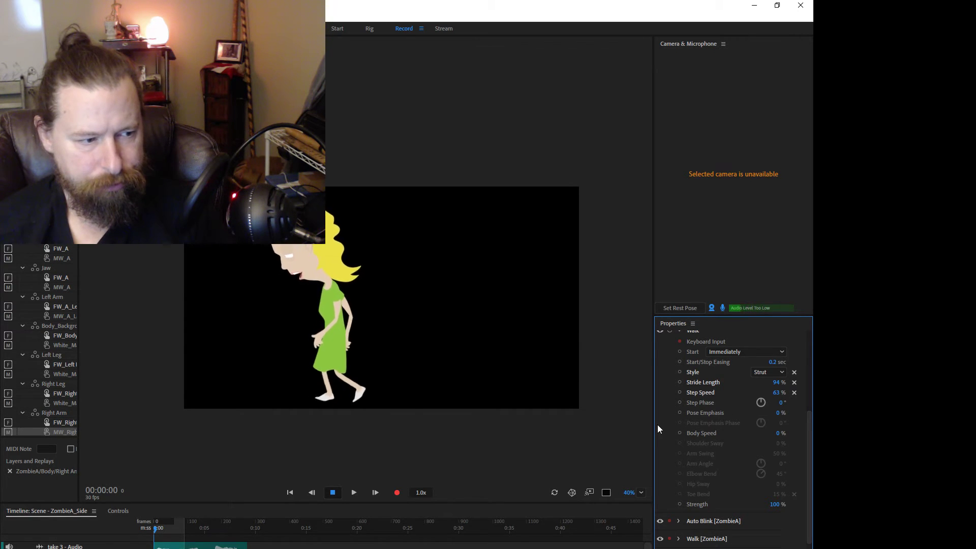
- Return to rigging and examine the female and male triggers in the ZombieA_Side swap sets
click(369, 28)
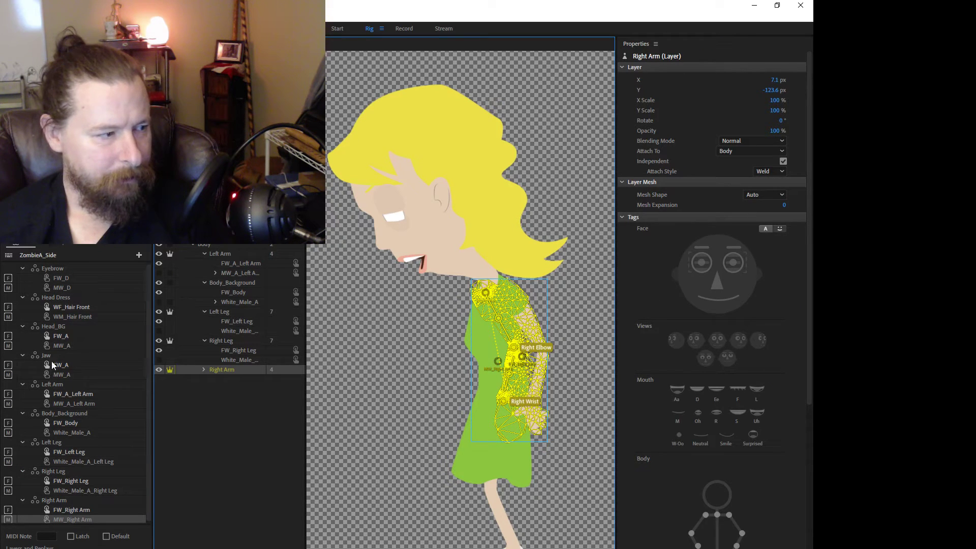
click(46, 277)
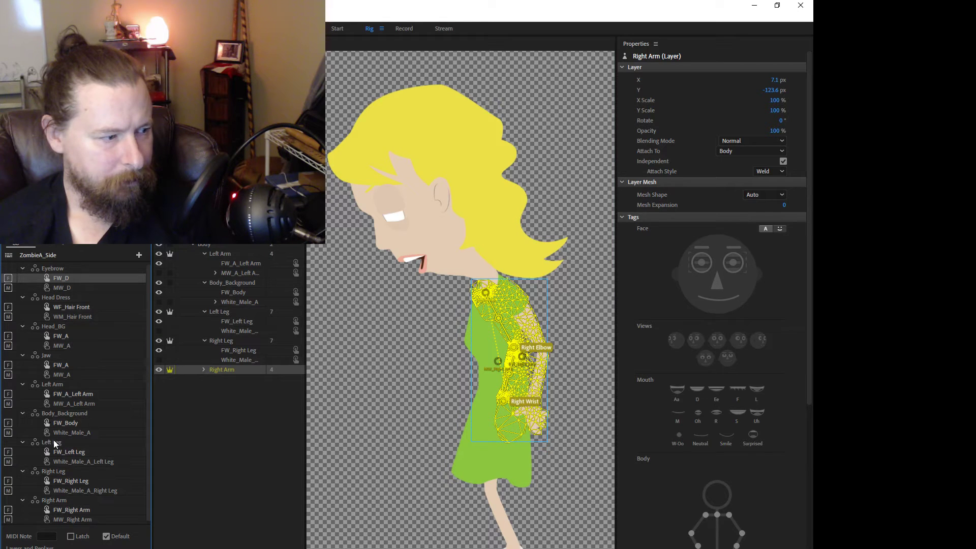
scroll(55, 447, down, 1)
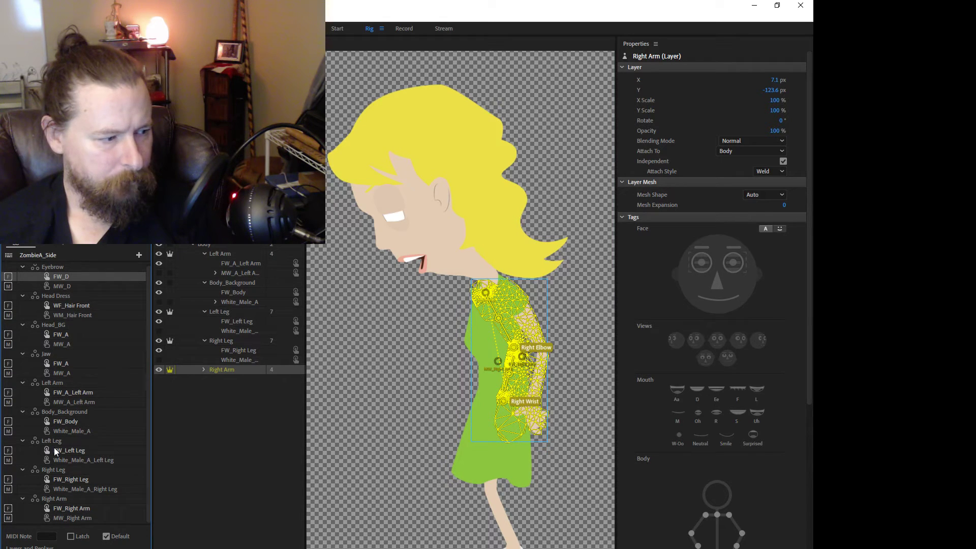
- Clear the trigger key of MW_Right Arm in the Right Arm swap set and assign M to it again
click(8, 518)
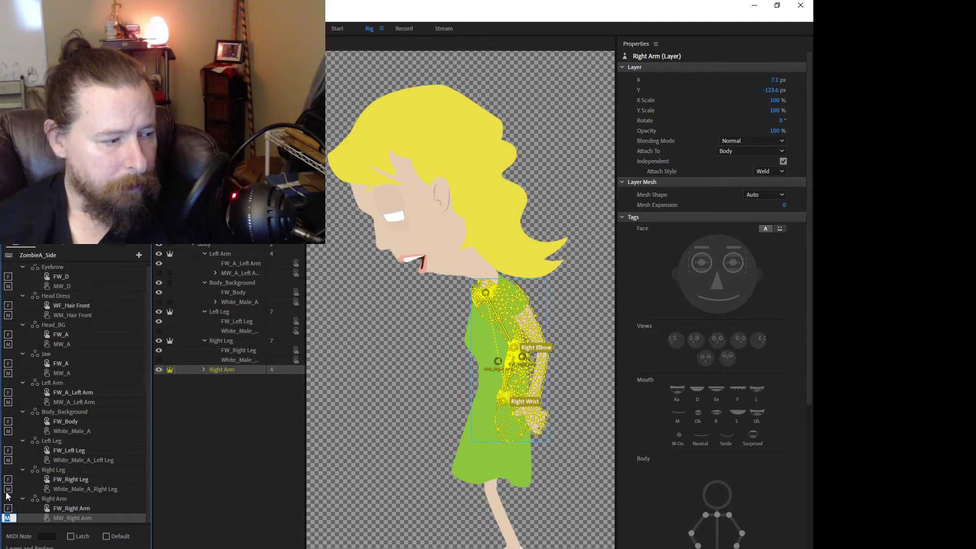
key(BackSpace)
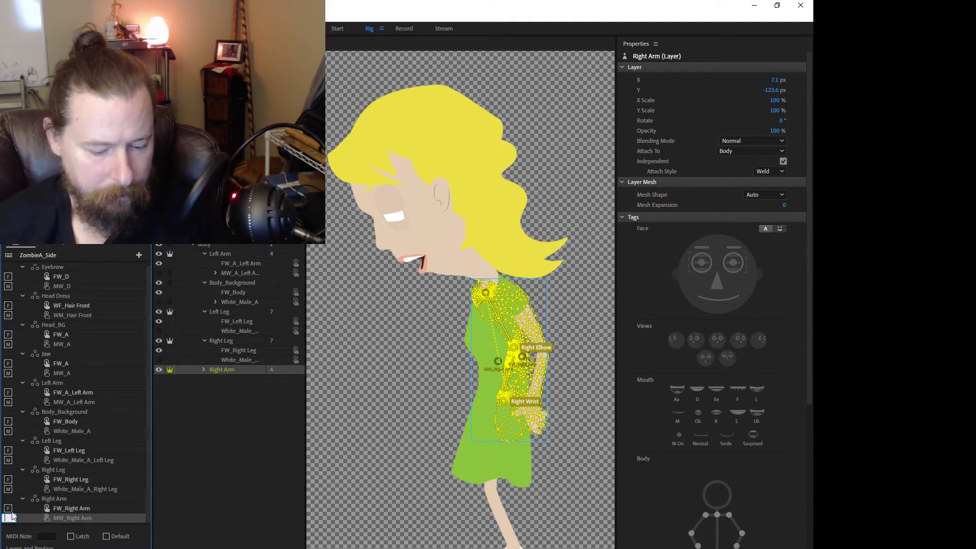
key(Return)
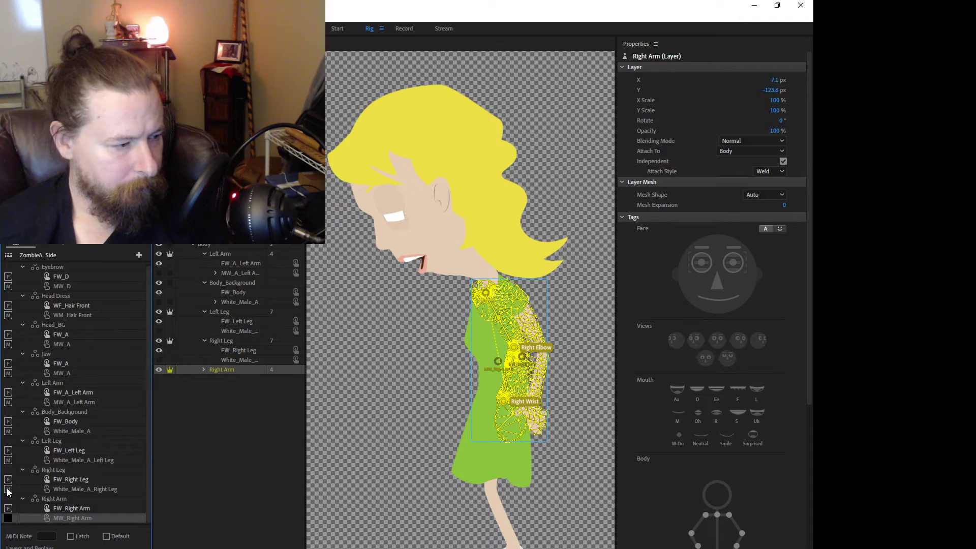
click(9, 518)
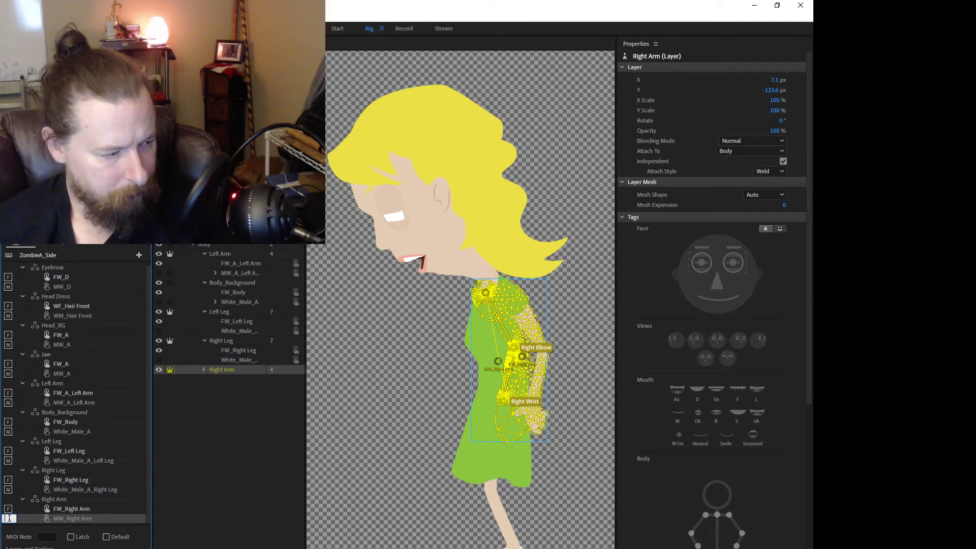
text(M)
key(Return)
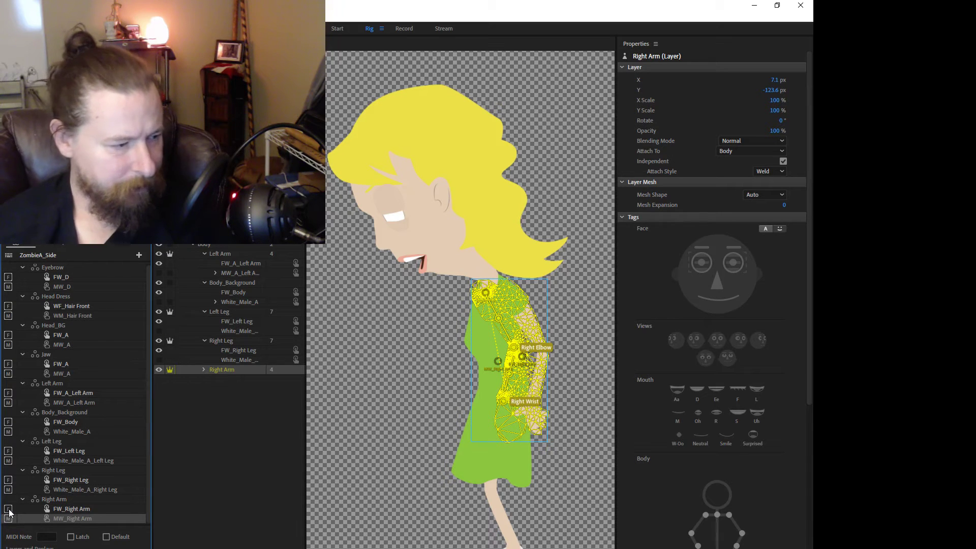
- Remove the F trigger key from the female trigger in every swap set, from Right Arm through Eyebrow
click(9, 508)
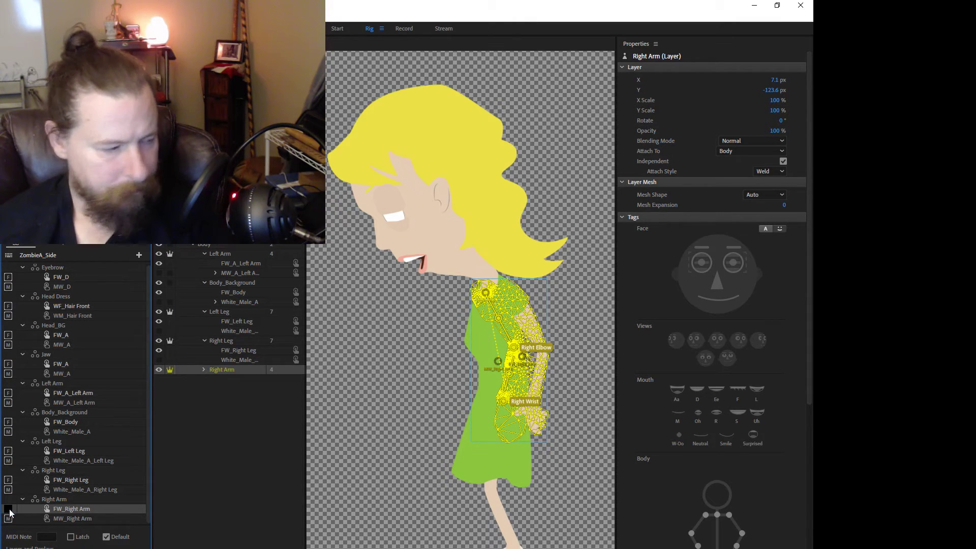
click(8, 480)
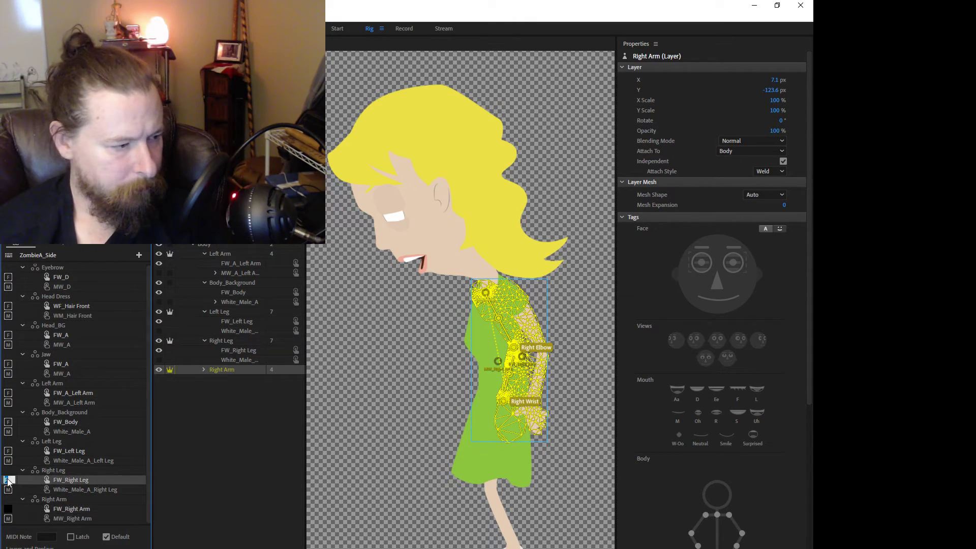
click(8, 451)
click(9, 422)
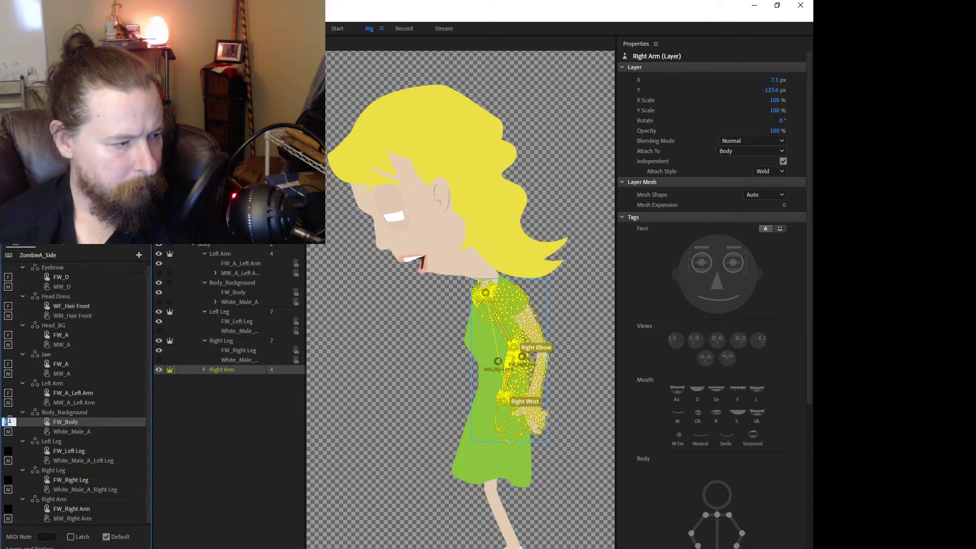
click(9, 393)
click(9, 364)
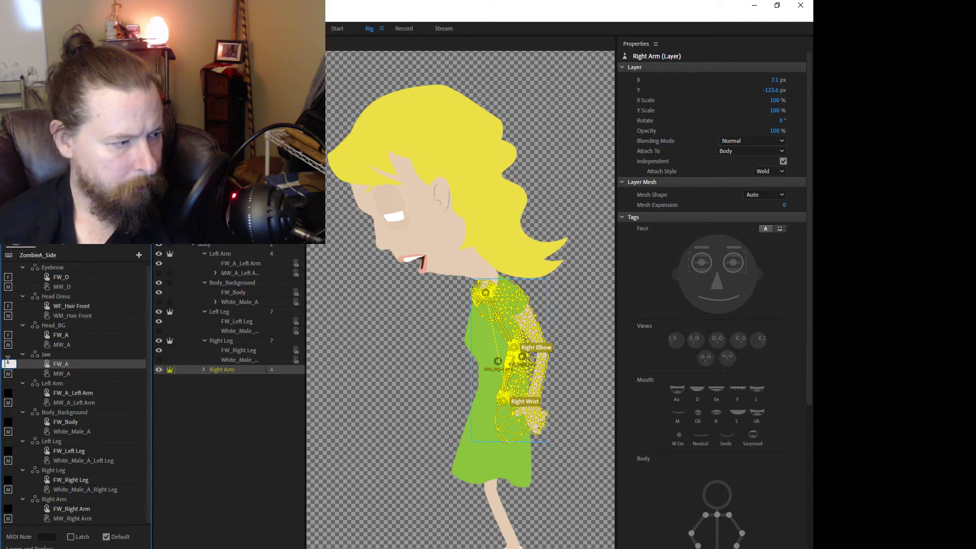
click(9, 335)
click(8, 306)
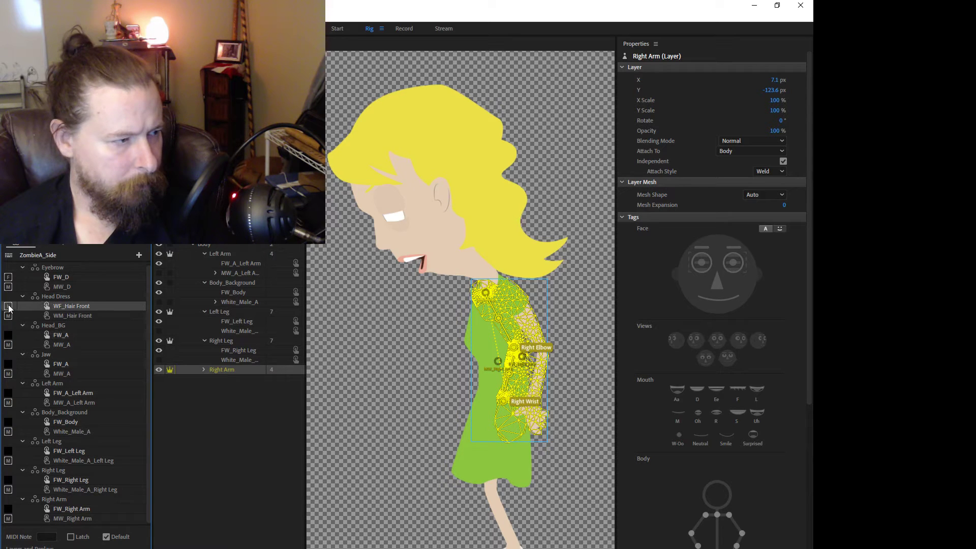
click(8, 277)
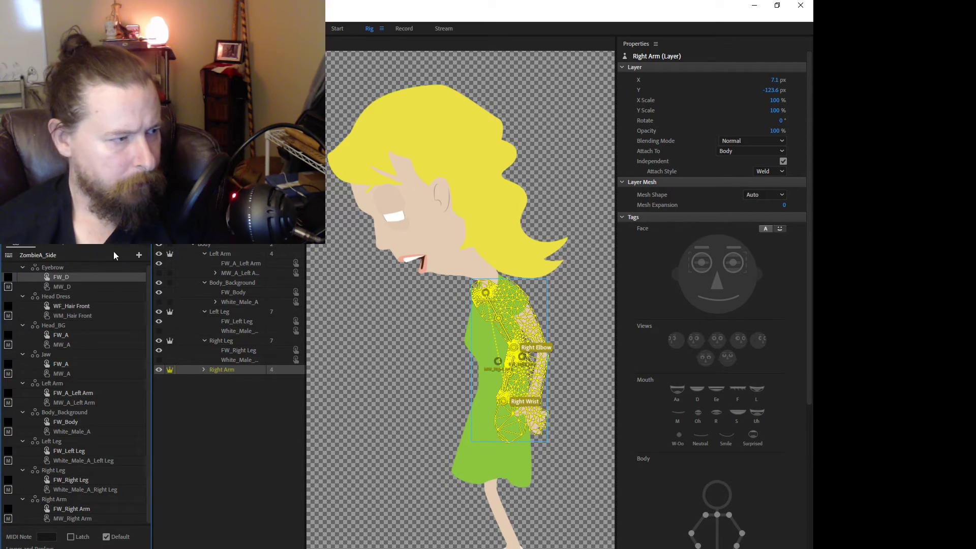
- Return to the recording scene and set the Walk behavior's Style to Run
click(401, 28)
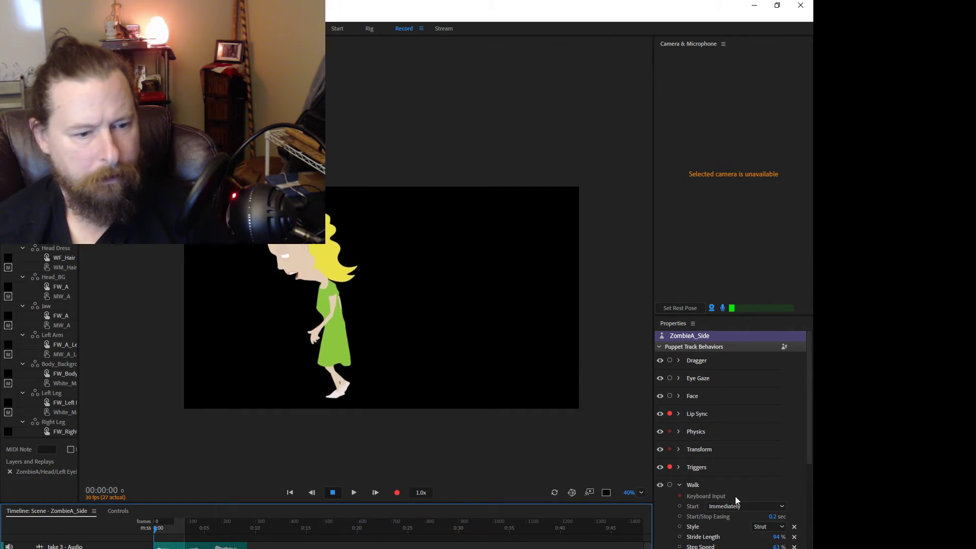
click(766, 527)
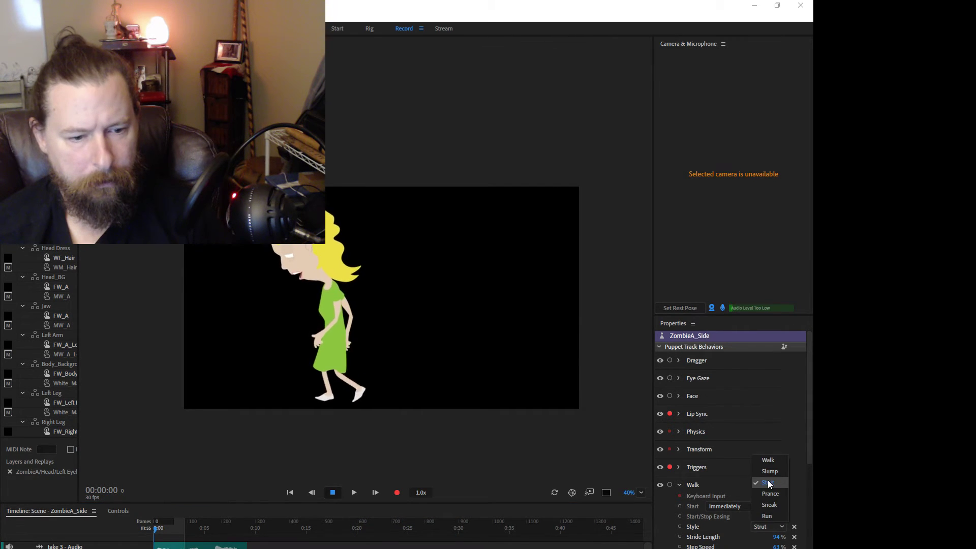
click(766, 516)
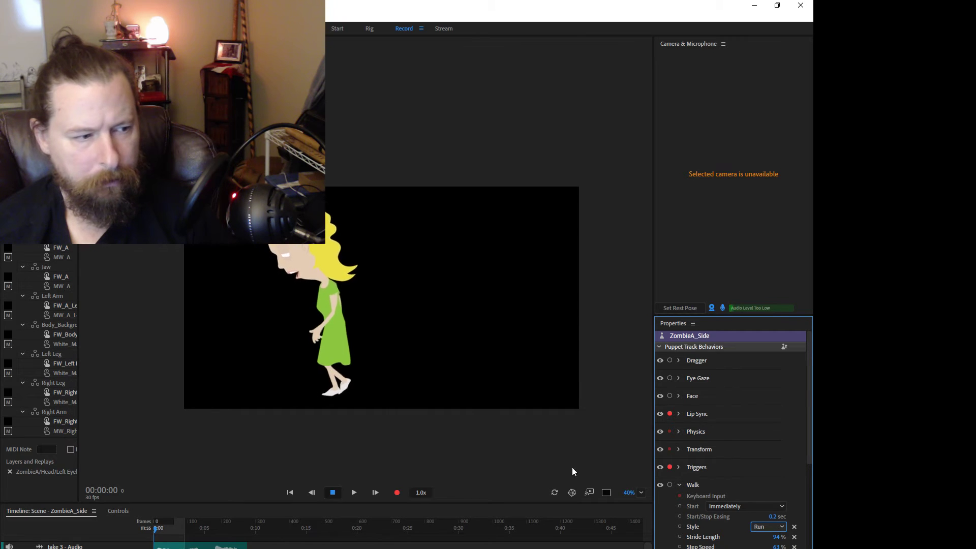
- Trigger the male artwork with M in the scene to test the swap against the default female artwork
click(437, 433)
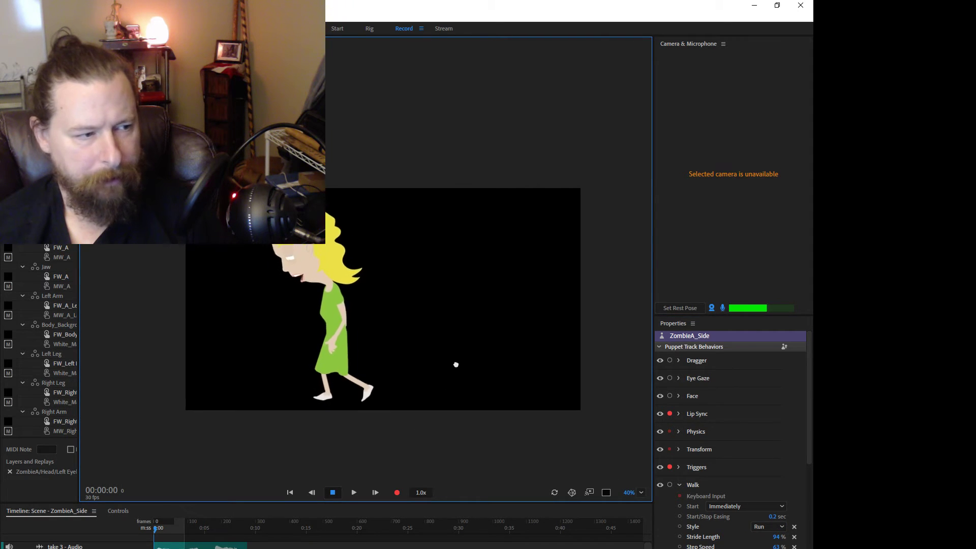
scroll(449, 391, down, 1)
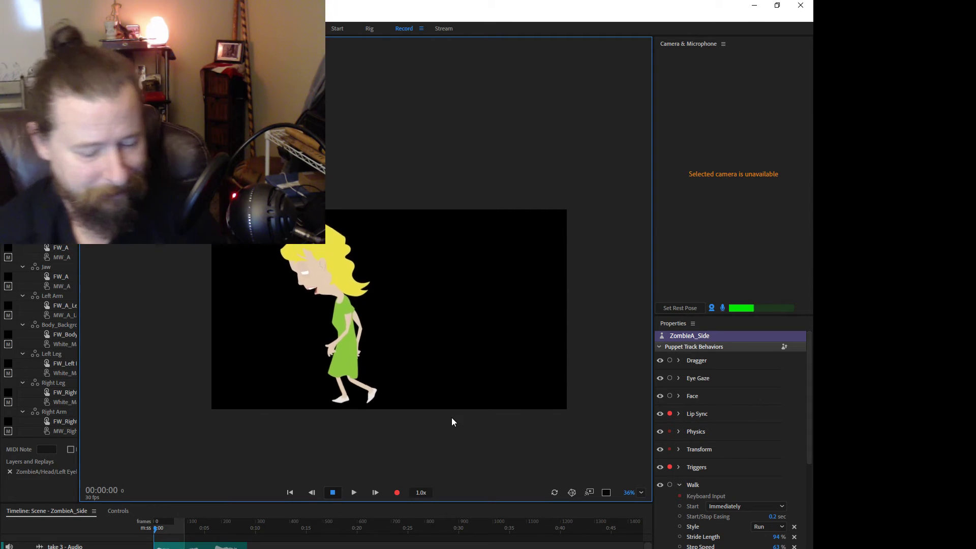
key(m)
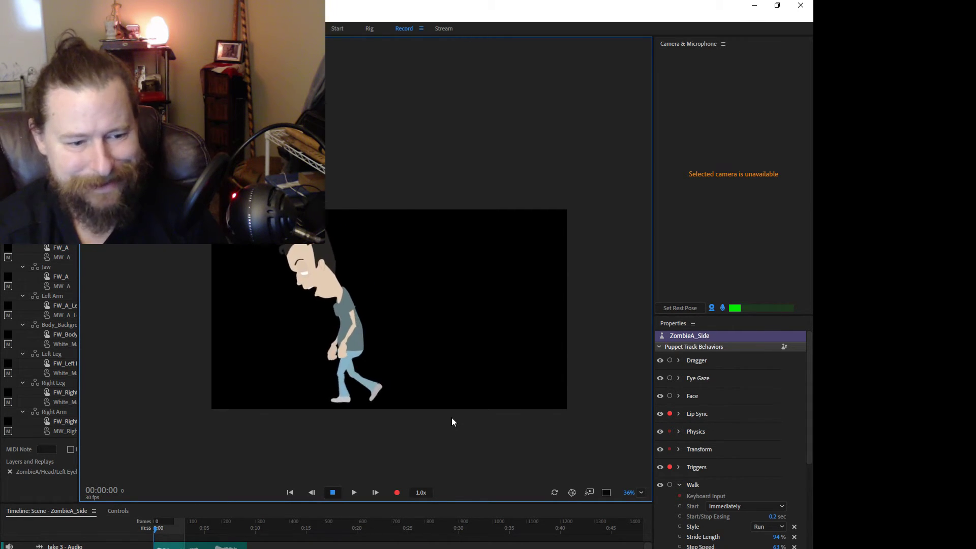
key(m)
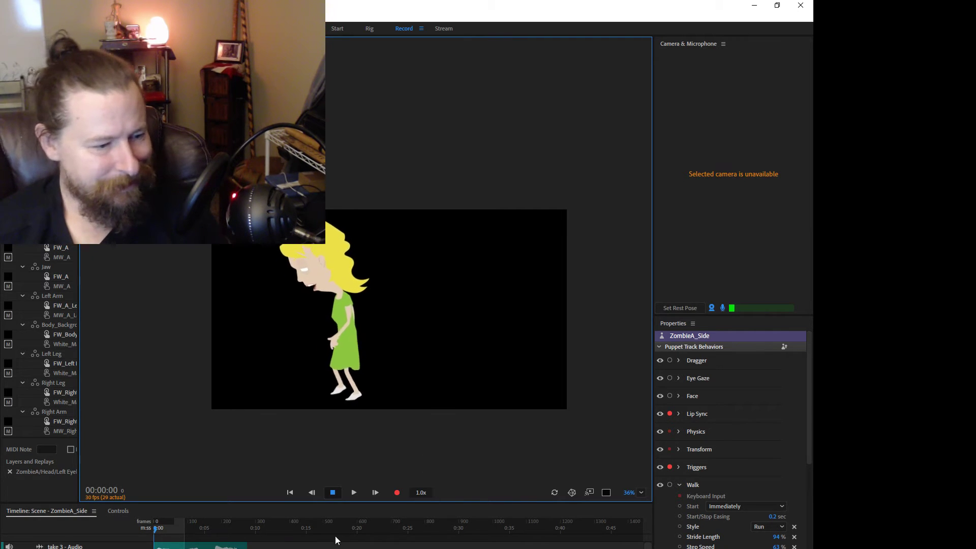
- Enlarge the timeline and delete the take 3 audio along with its visemes and the Lip Sync and Nutcracker Jaw takes
drag(333, 501, 342, 390)
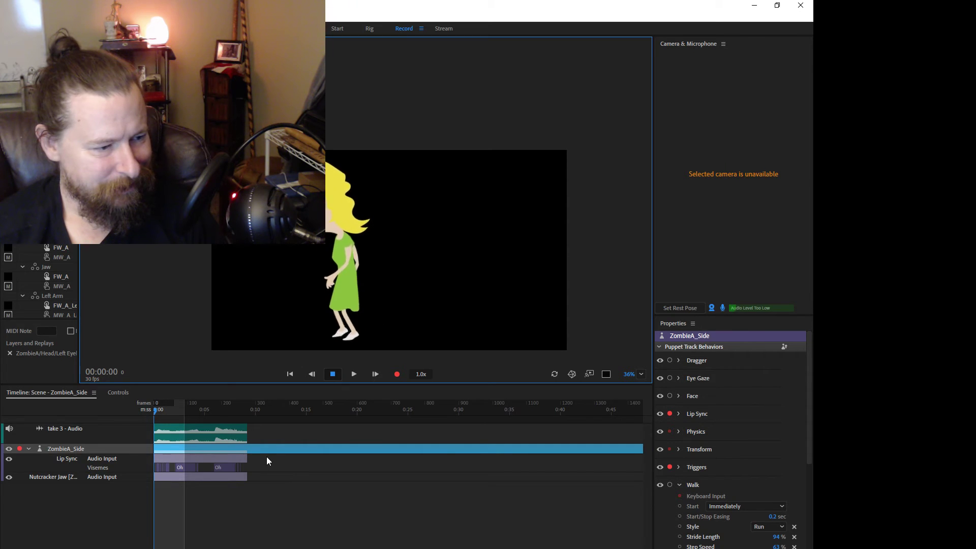
drag(266, 457, 137, 513)
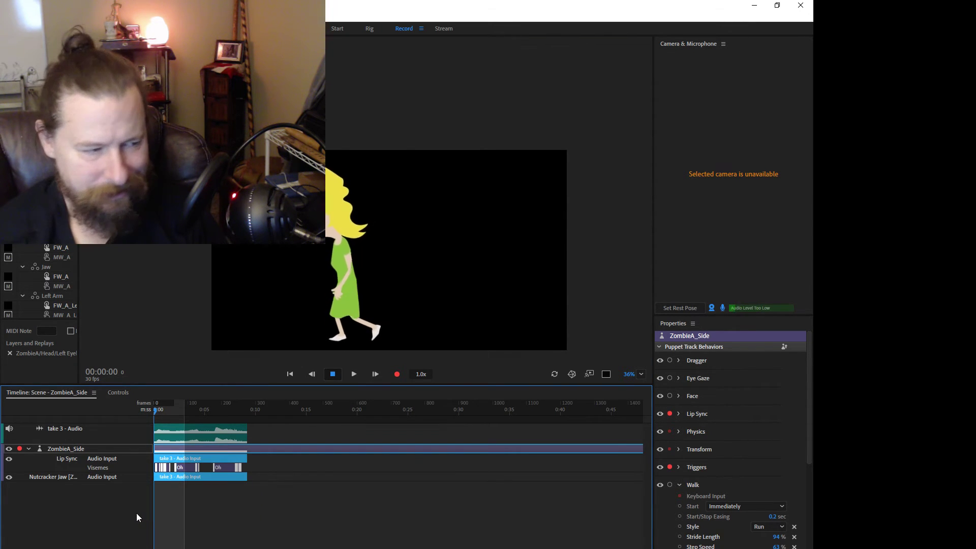
key(Delete)
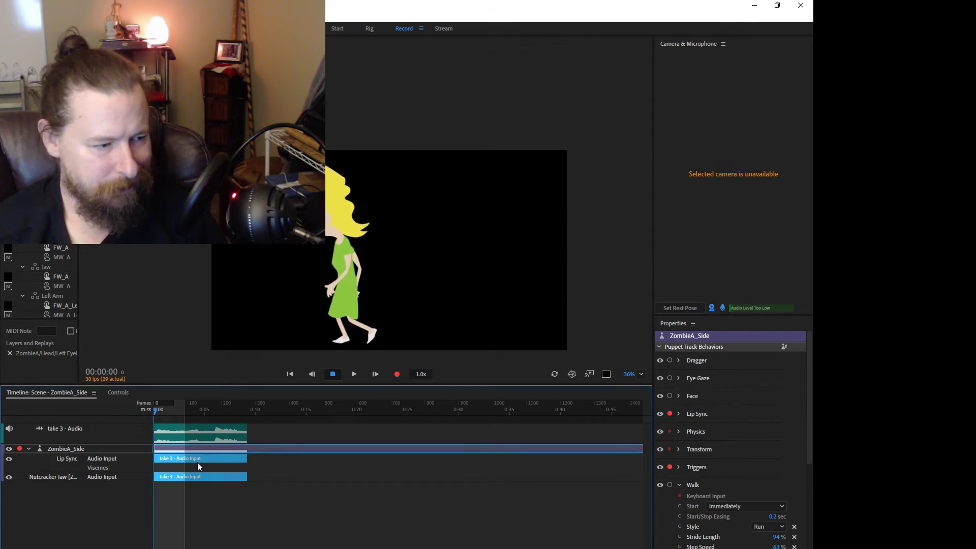
click(199, 459)
key(Delete)
click(201, 433)
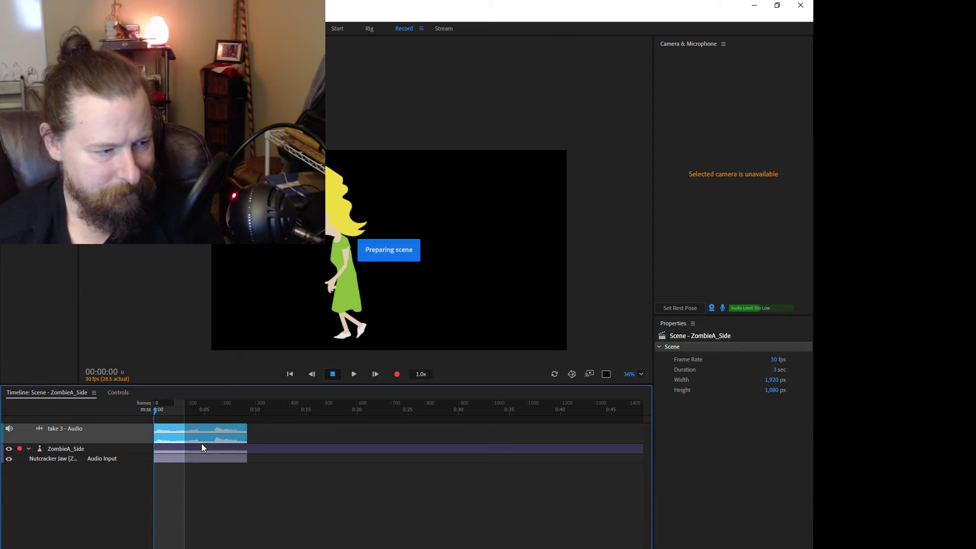
key(Delete)
- Select the ZombieA_Side track, collapse its Walk behavior and expand the Walk [ZombieA] behavior's settings
click(204, 431)
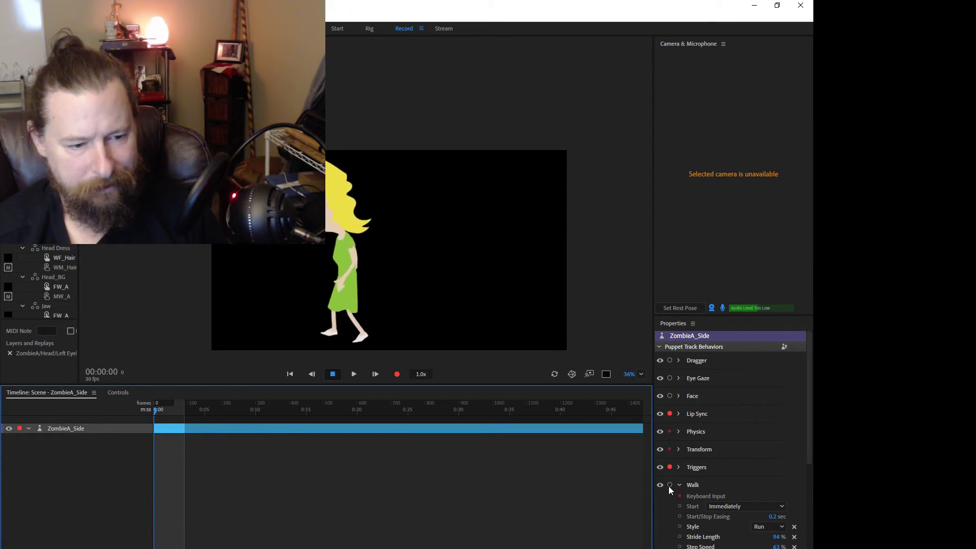
scroll(669, 486, down, 3)
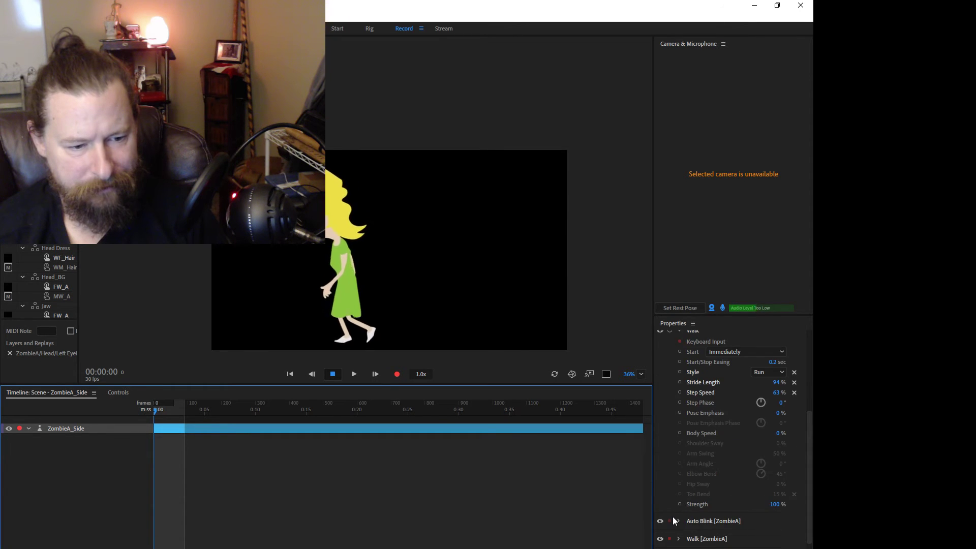
scroll(674, 520, down, 2)
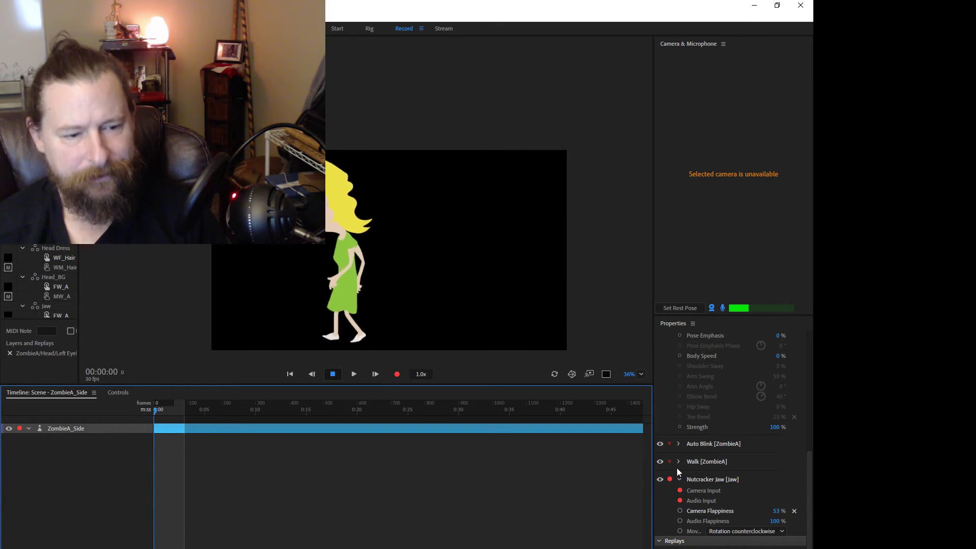
scroll(676, 468, up, 3)
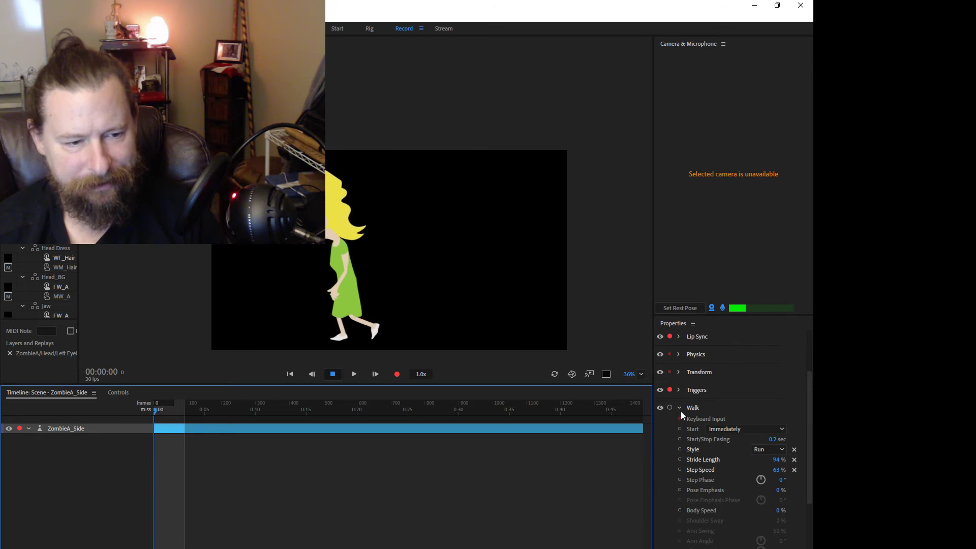
click(679, 407)
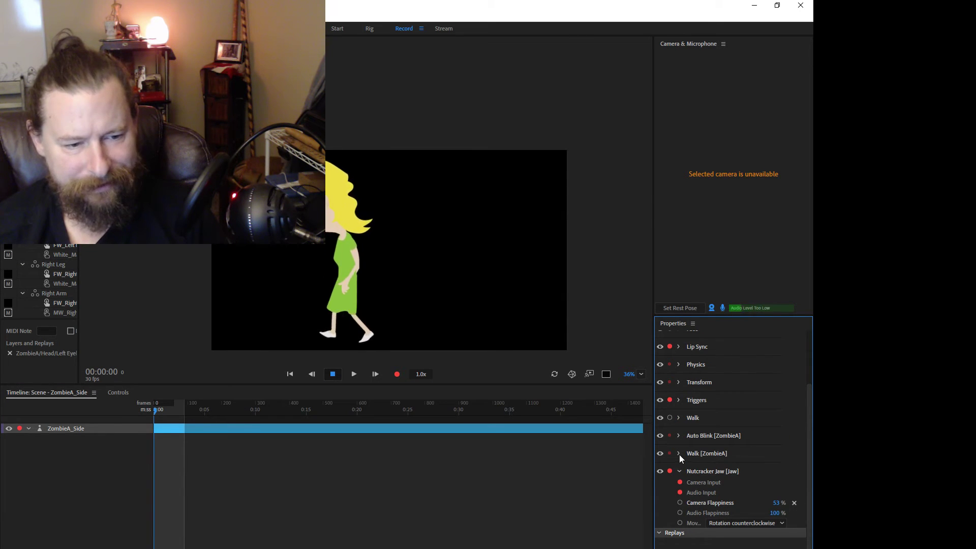
click(679, 453)
scroll(691, 479, down, 2)
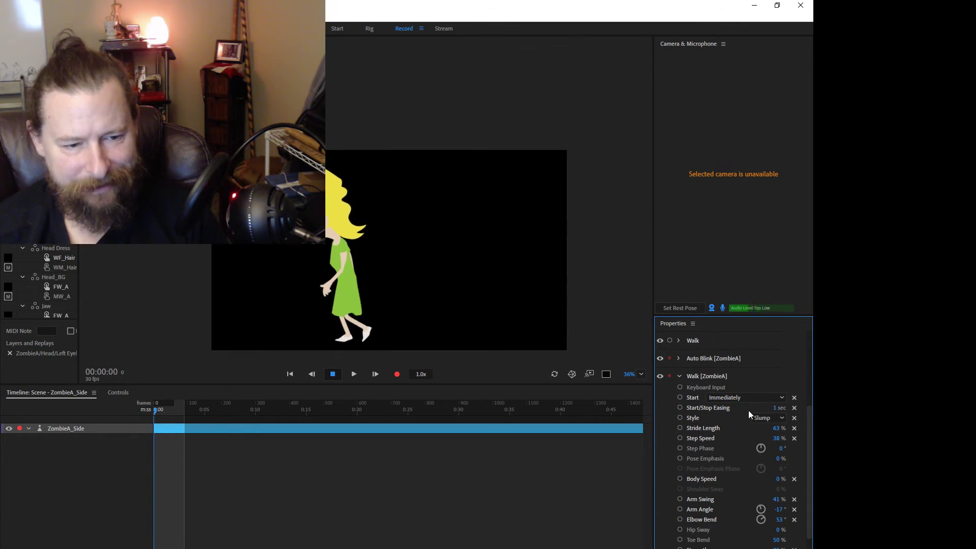
- Try the Walk, Run and Strut styles on the Walk [ZombieA] behavior, then set Style back to Slump
click(763, 418)
click(763, 430)
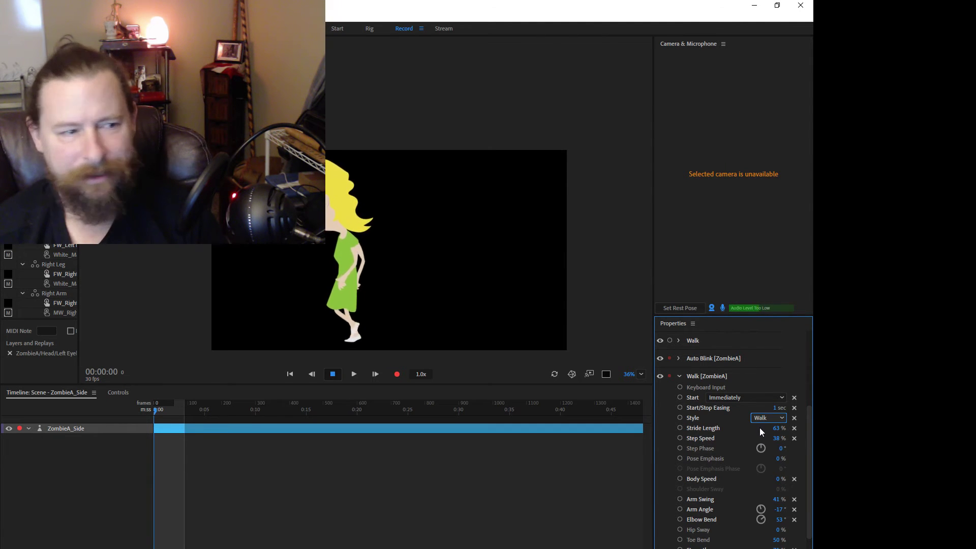
click(770, 418)
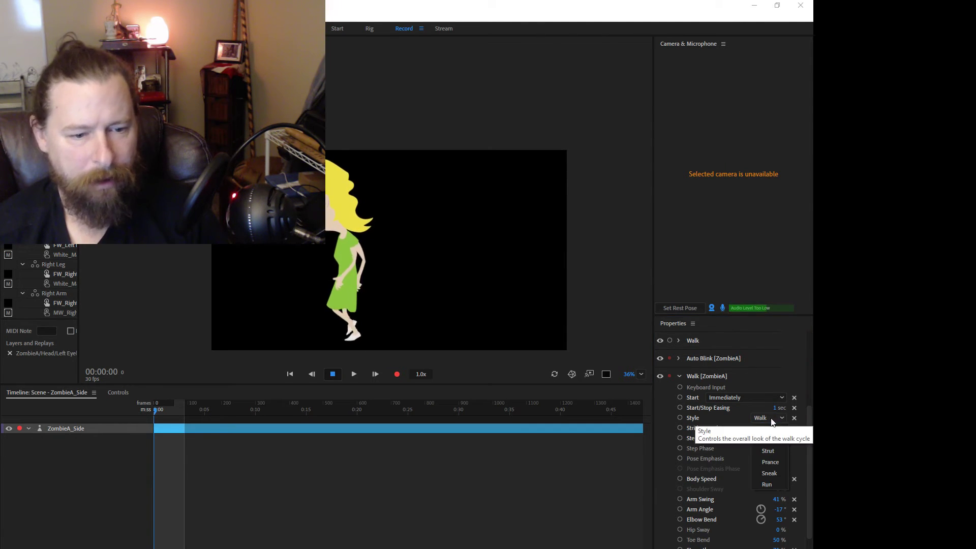
click(773, 483)
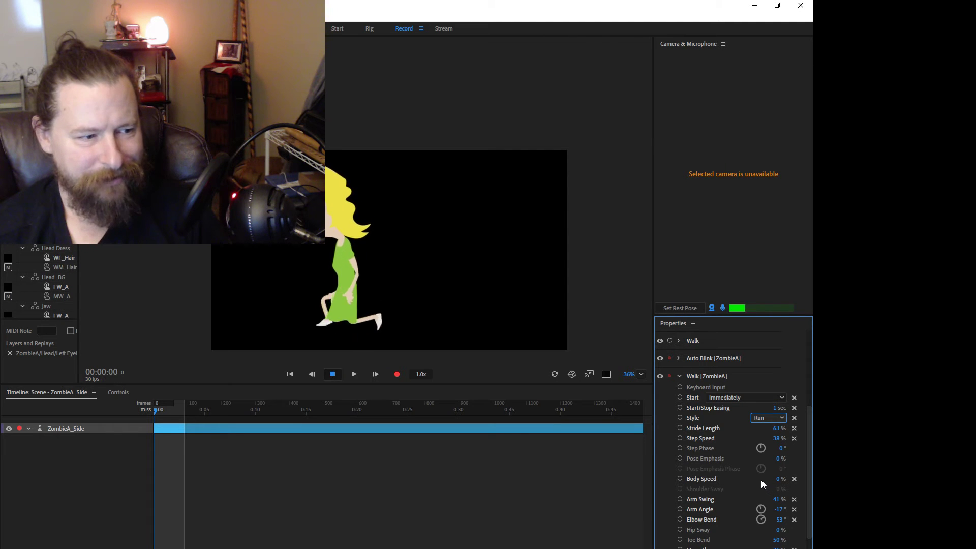
click(768, 419)
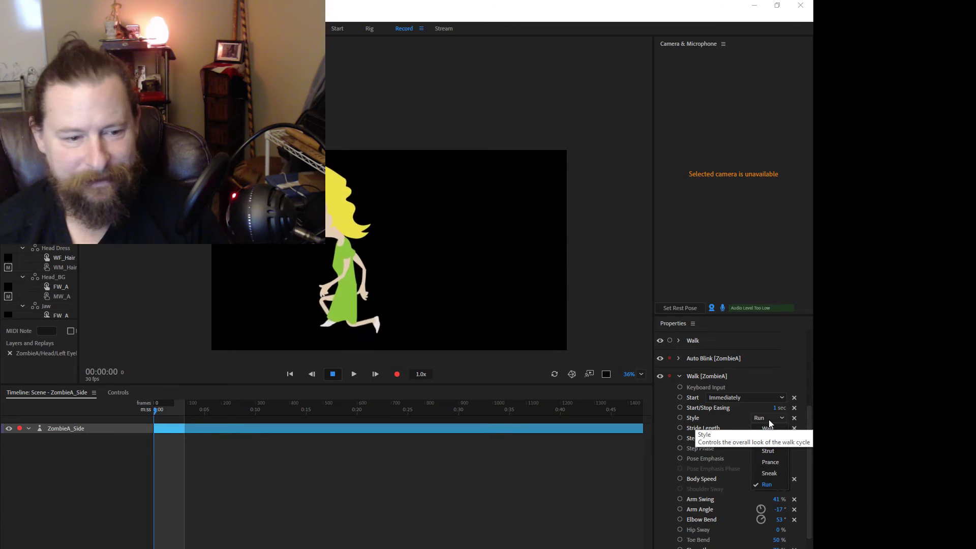
click(769, 451)
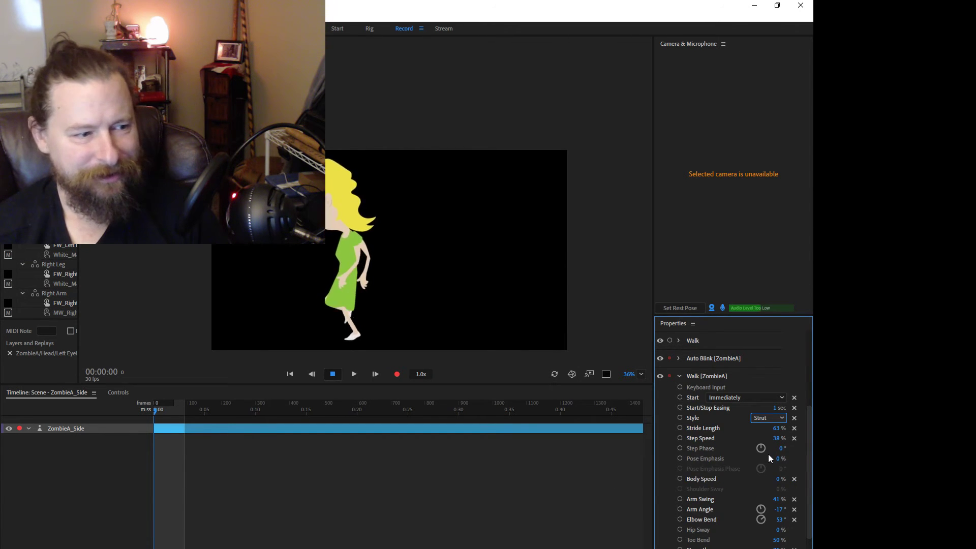
click(772, 419)
click(769, 439)
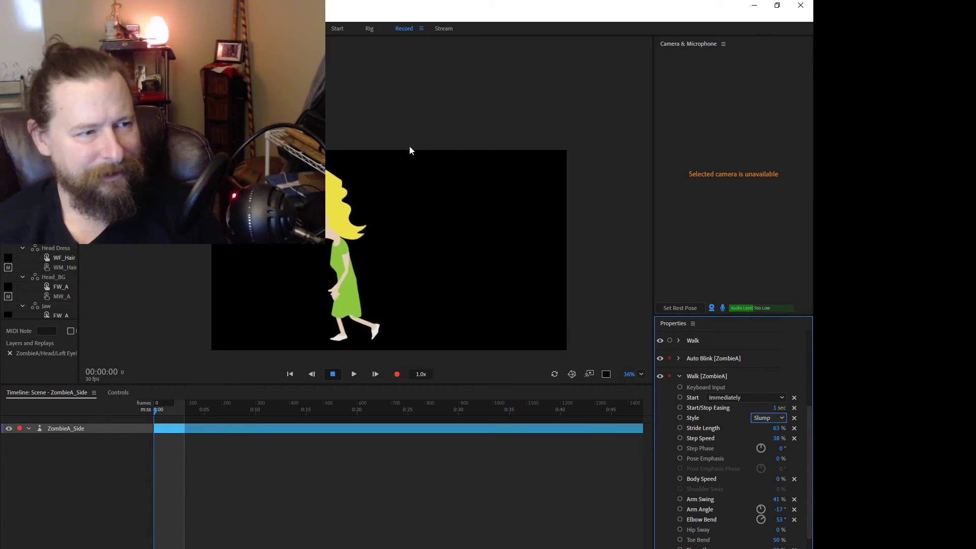
- Switch to the puppet's rig and inspect the FW_Body mesh around the waist and hips
click(369, 29)
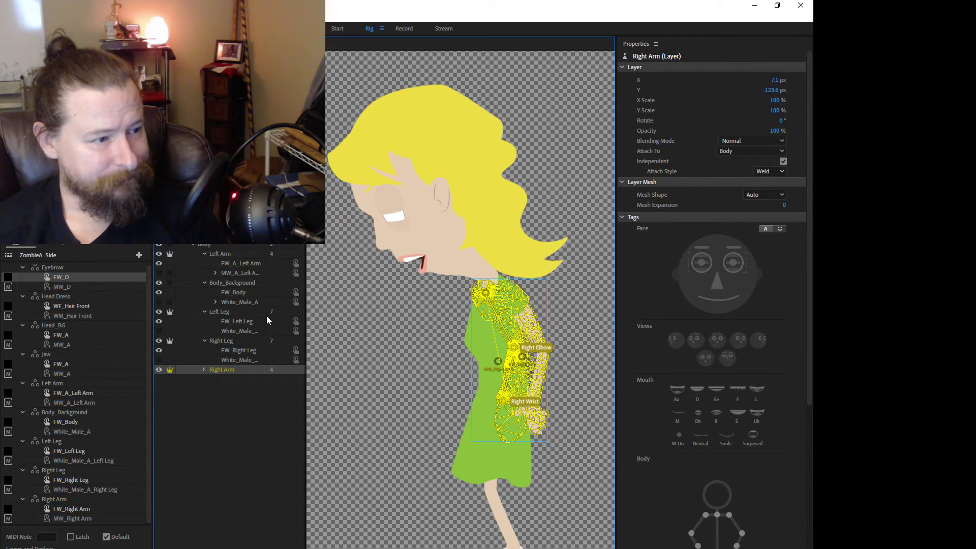
click(230, 292)
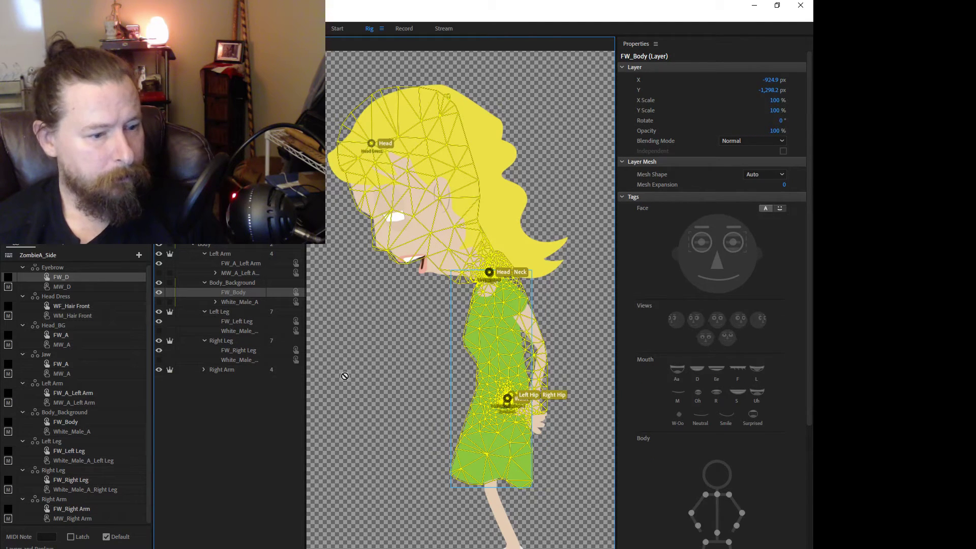
scroll(558, 440, up, 4)
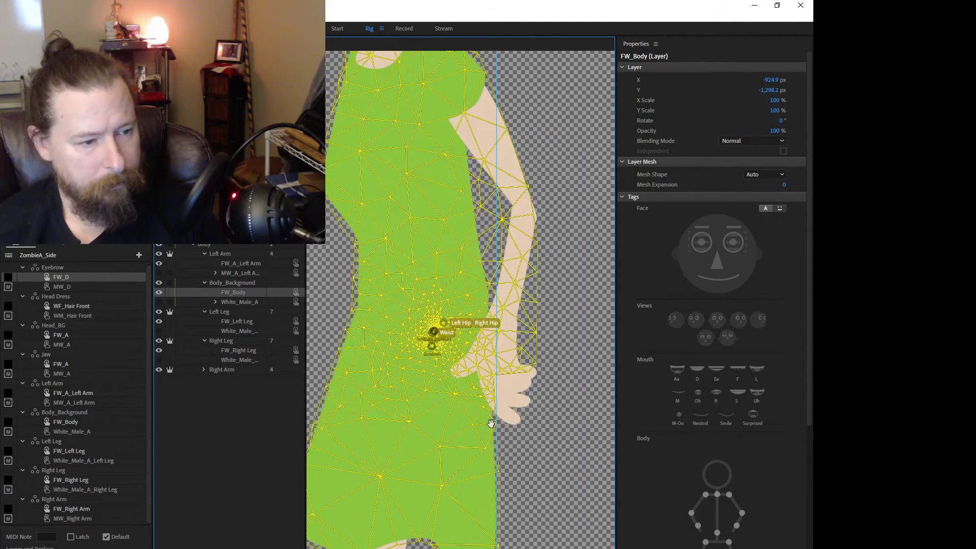
scroll(376, 406, down, 4)
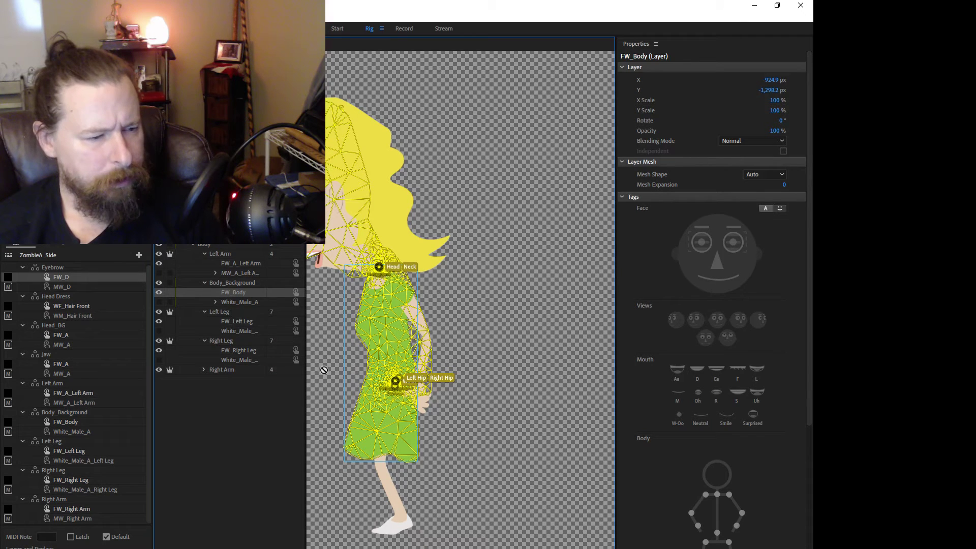
drag(323, 369, 371, 365)
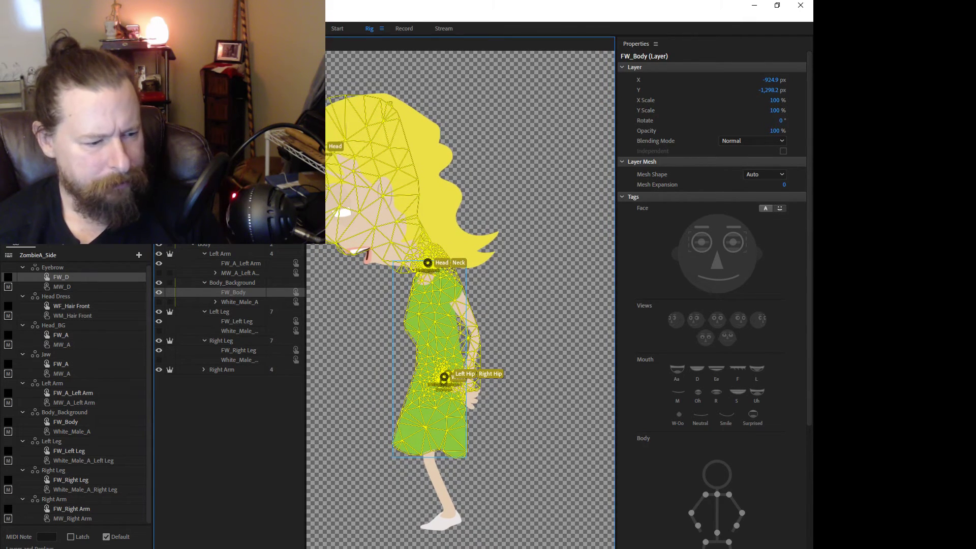
- Switch to ZombieA_Side.ai in Illustrator and rename the skirt path inside FW_Body to +Skirt
mouse_move(585, 548)
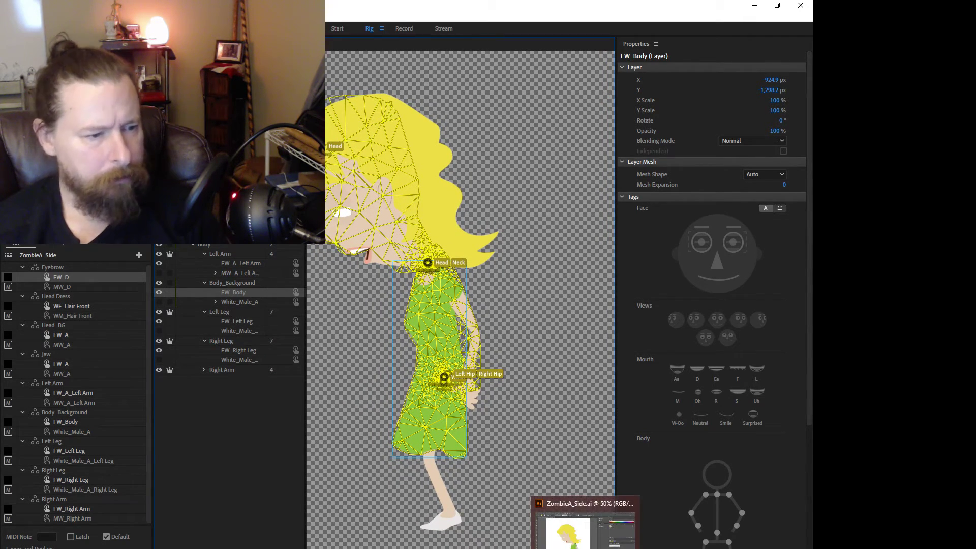
click(584, 526)
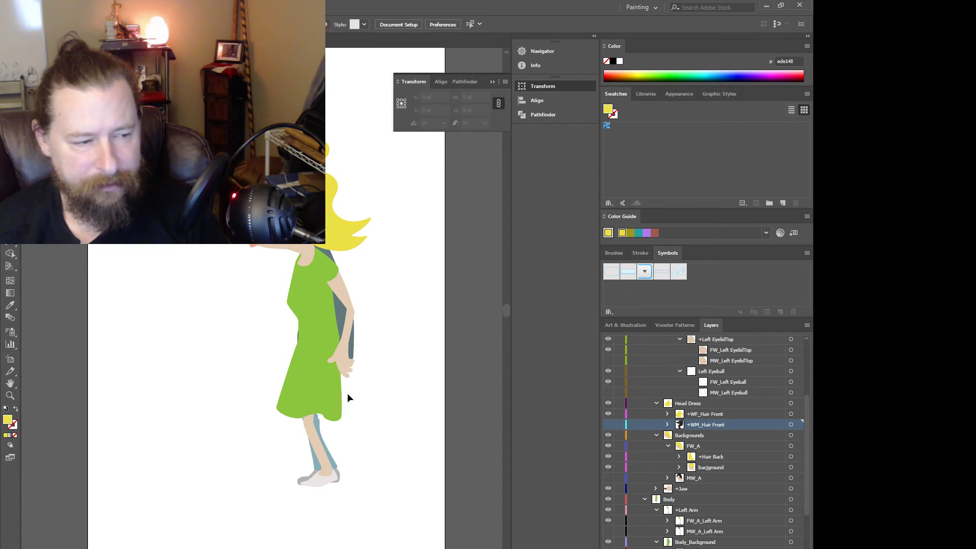
click(294, 398)
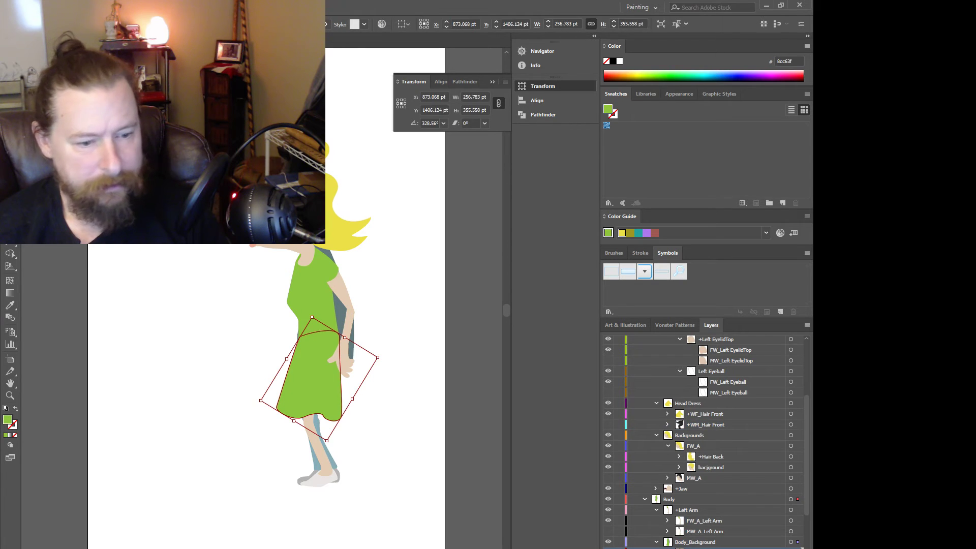
scroll(704, 442, down, 1)
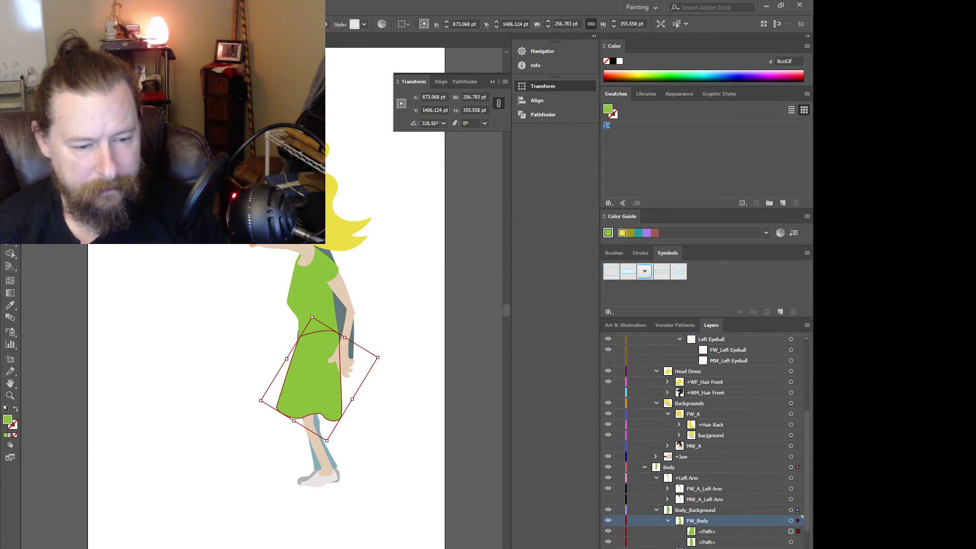
double_click(709, 532)
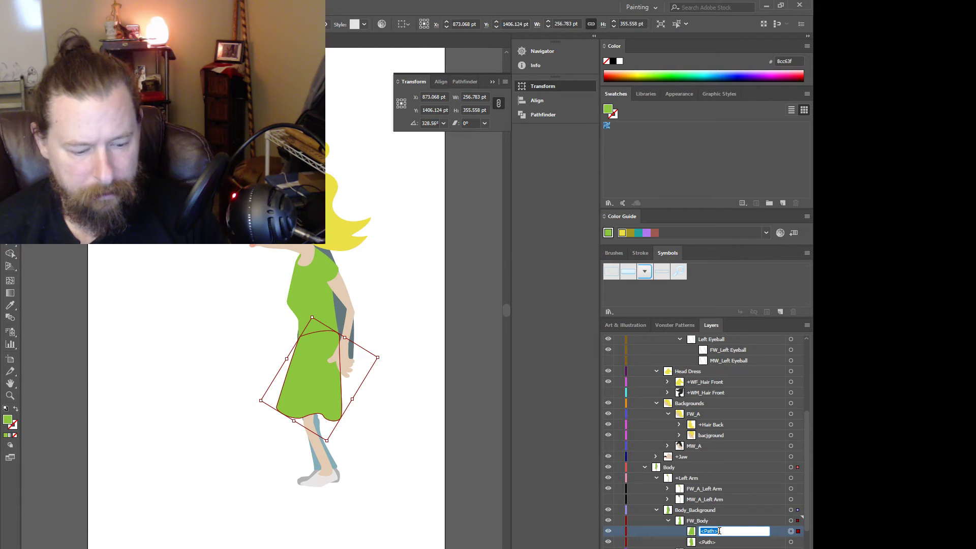
text(+Sk)
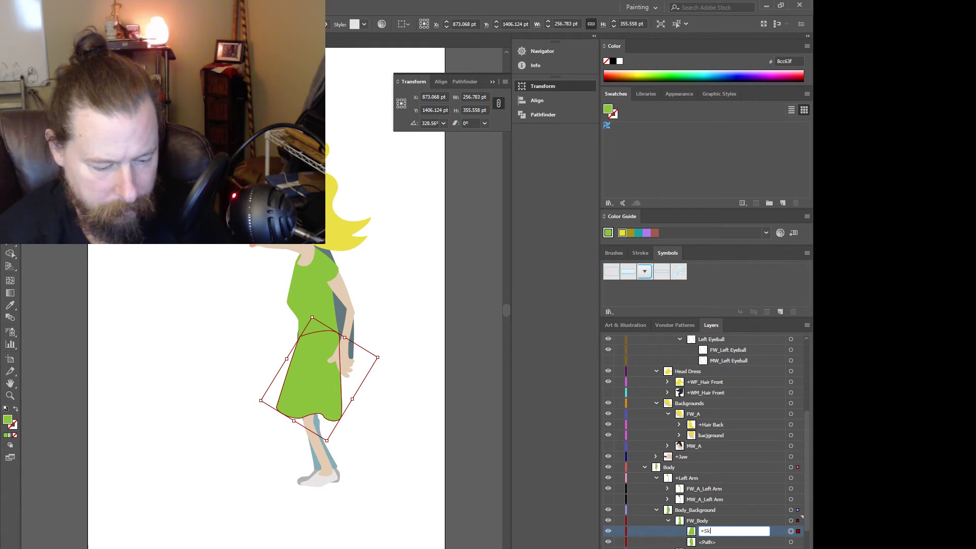
text(irt)
key(Return)
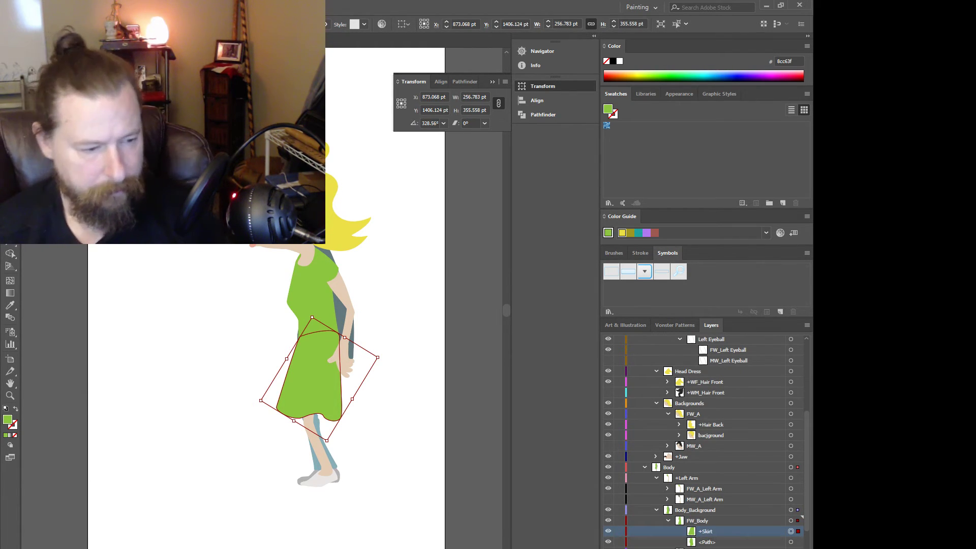
- Back in Character Animator's rig, move the Skirt layer's origin up to the waist and add a Dangle handle mid-skirt
key(alt+Tab)
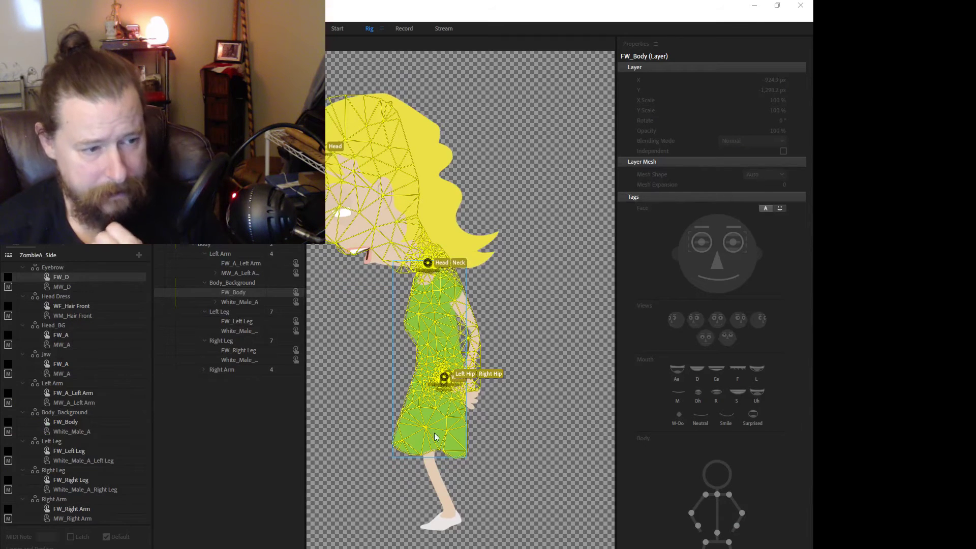
click(401, 28)
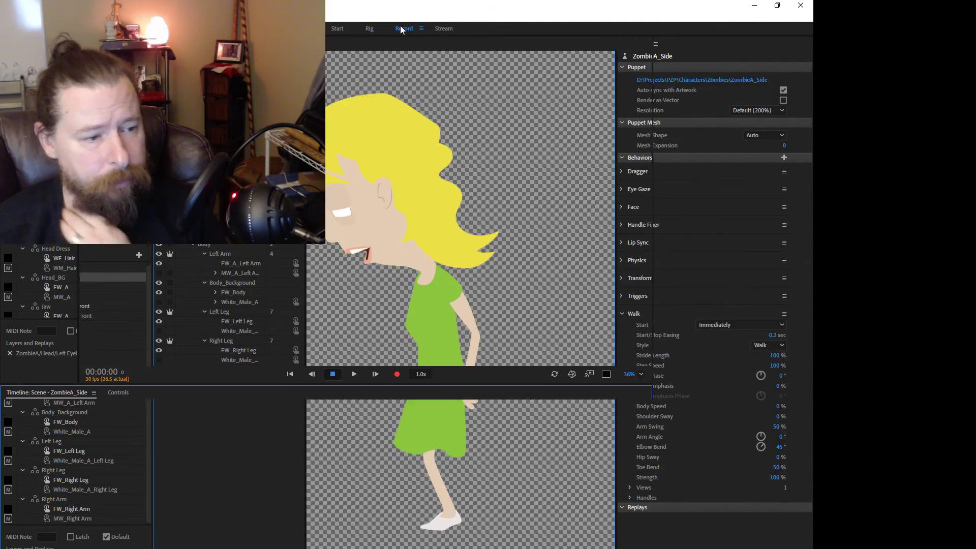
click(369, 28)
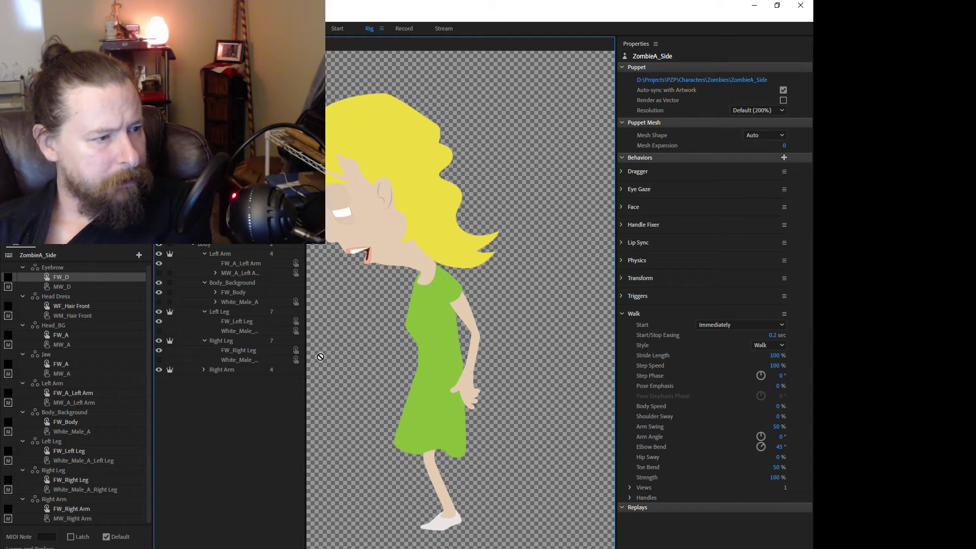
click(216, 292)
click(241, 301)
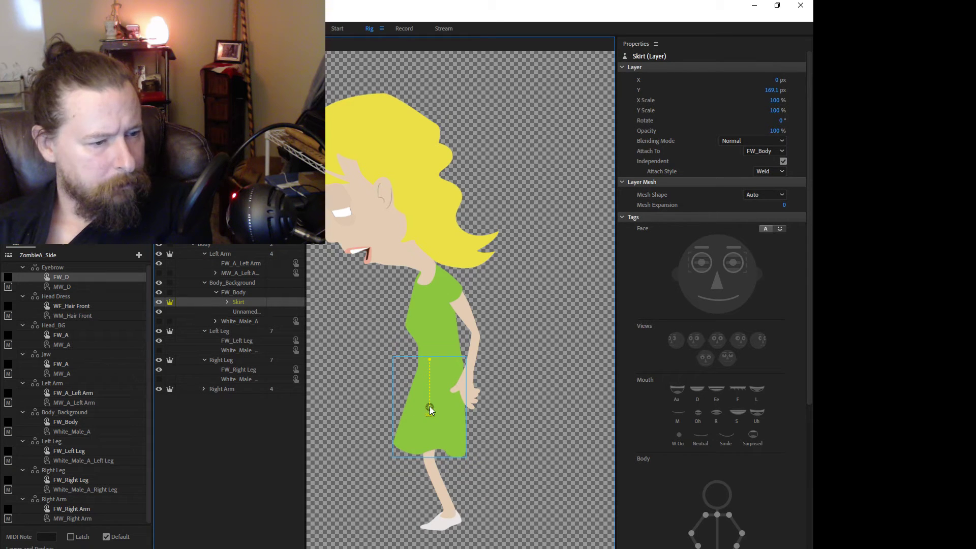
drag(430, 409, 444, 370)
click(438, 364)
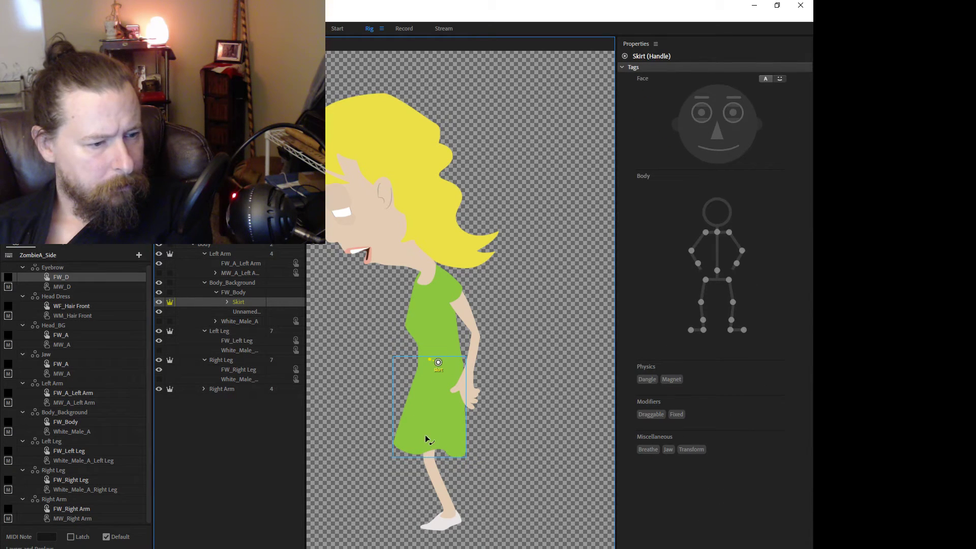
click(431, 399)
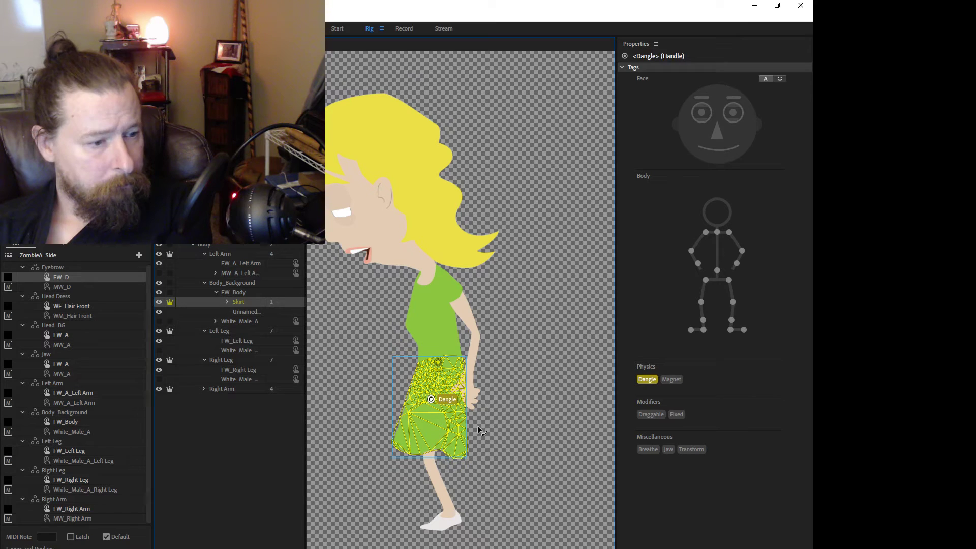
- Check the unnamed FW_Body layer's mesh and examine the skirt during the walk in the scene, with the mesh overlay on and off
click(244, 311)
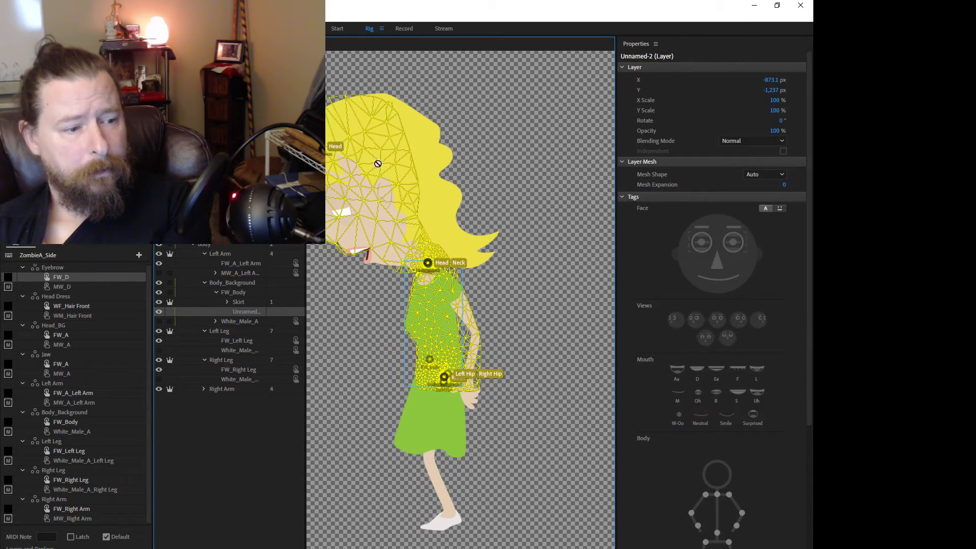
click(404, 28)
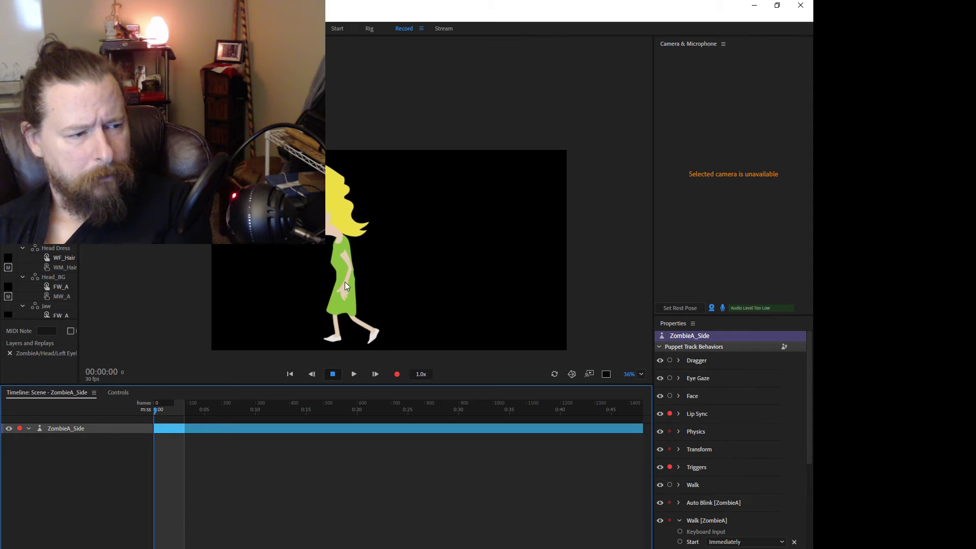
scroll(332, 275, up, 5)
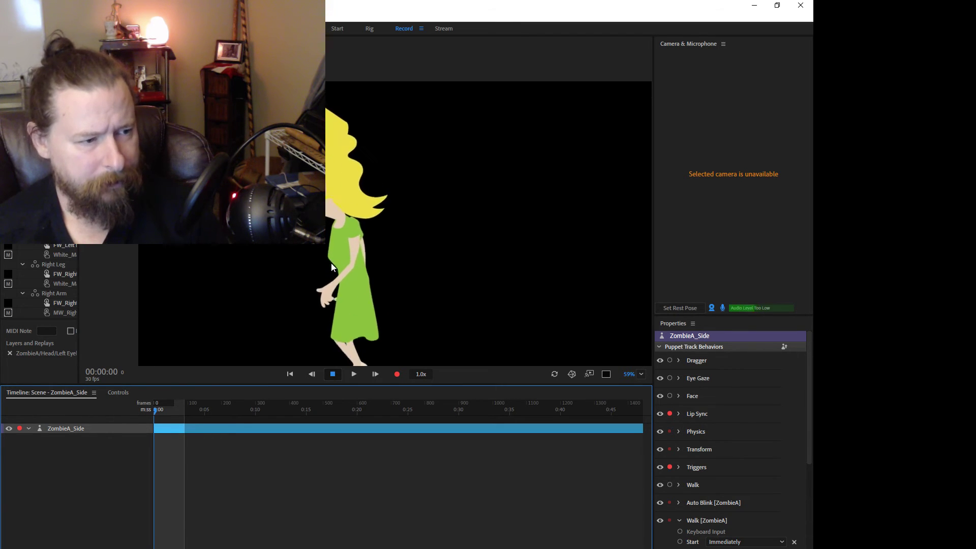
click(573, 374)
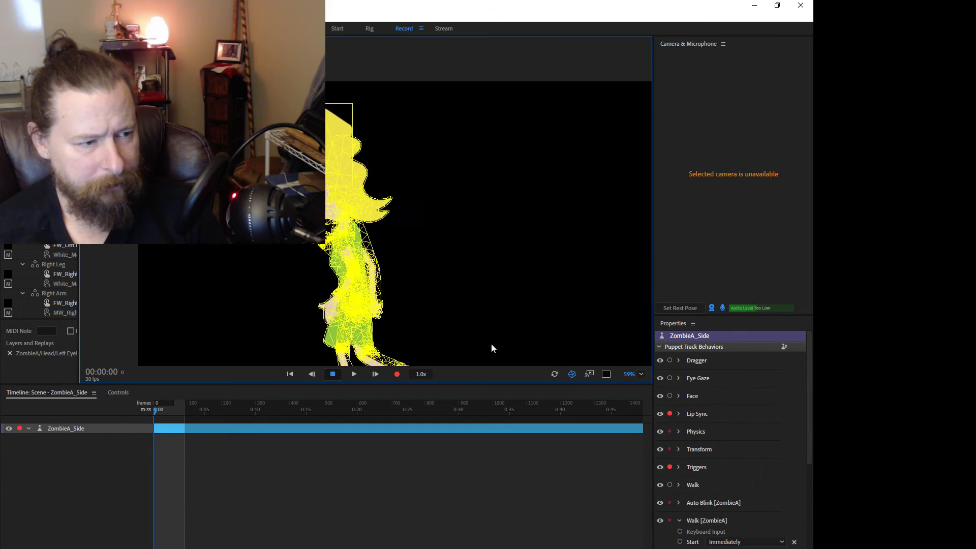
scroll(420, 315, down, 1)
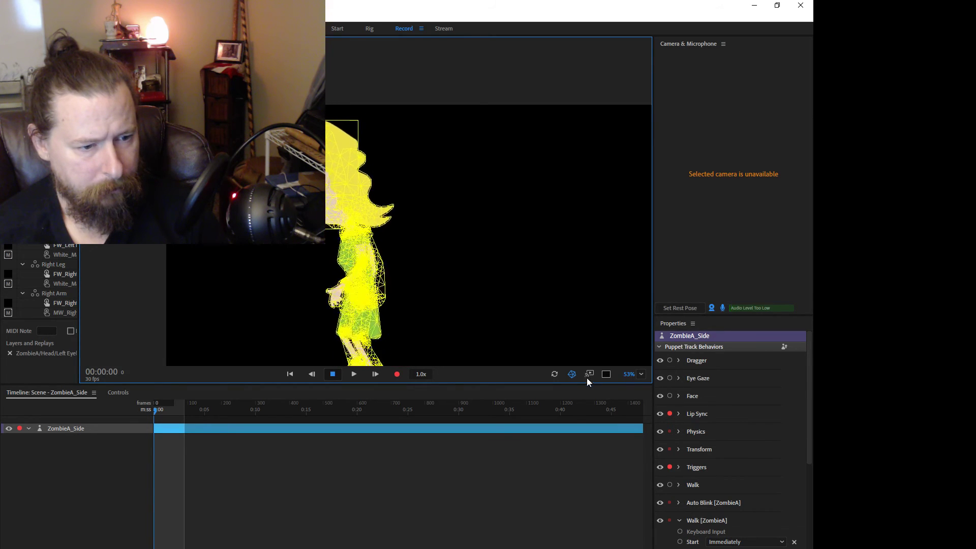
click(572, 375)
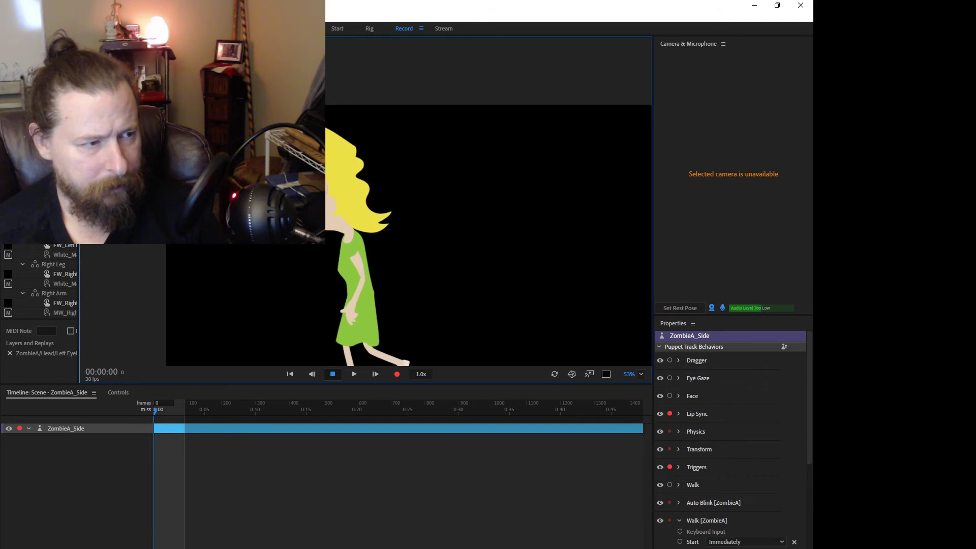
scroll(251, 157, up, 4)
scroll(252, 158, down, 4)
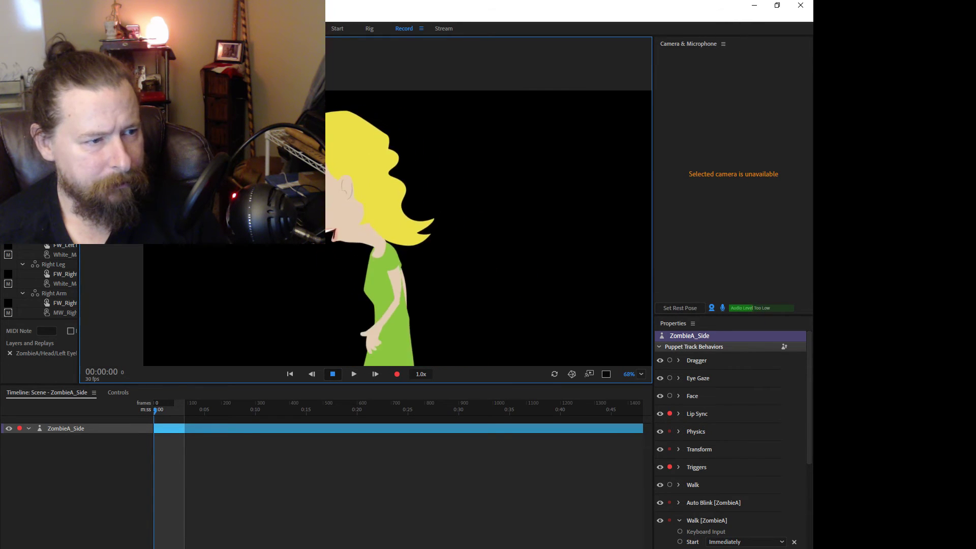
scroll(252, 157, down, 1)
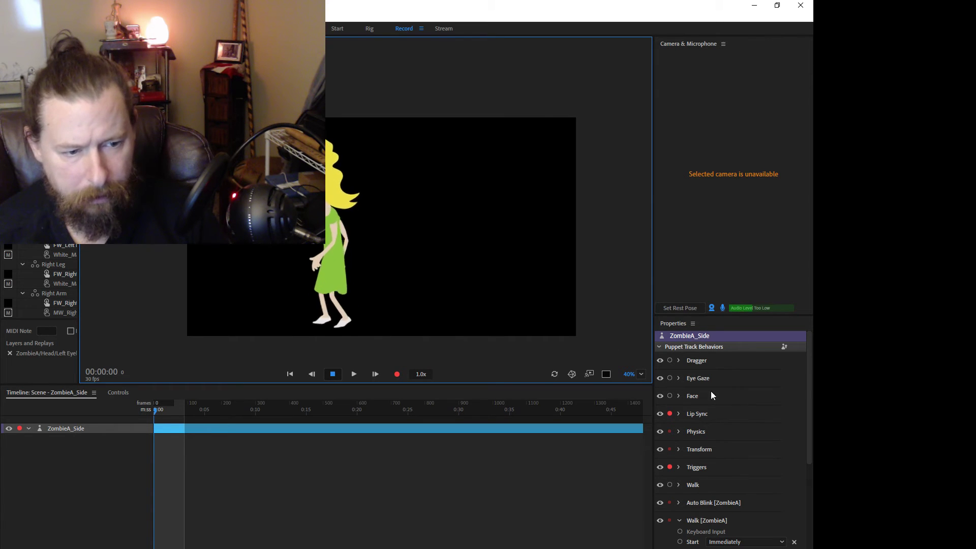
- Expand the Physics behavior of the ZombieA_Side track and review its Dangle and Collision settings
click(676, 429)
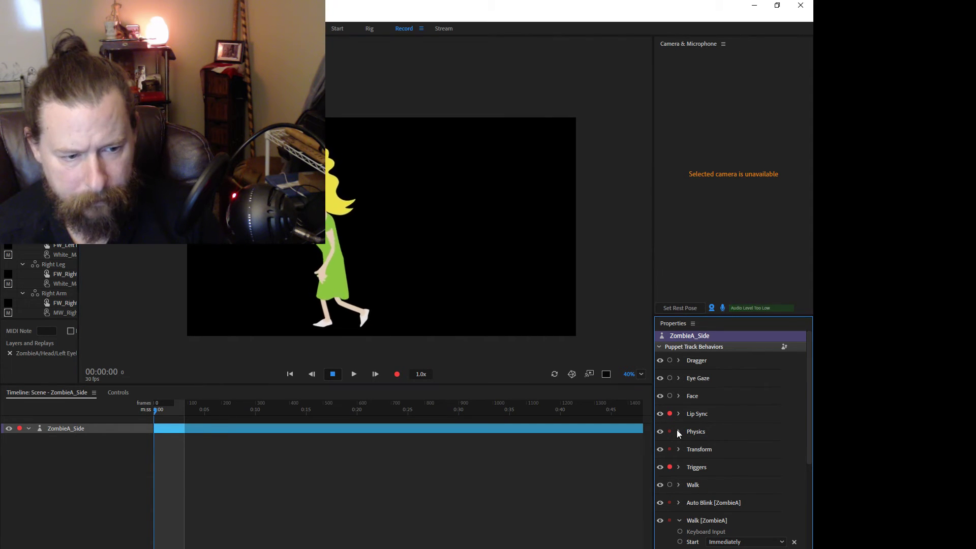
click(678, 432)
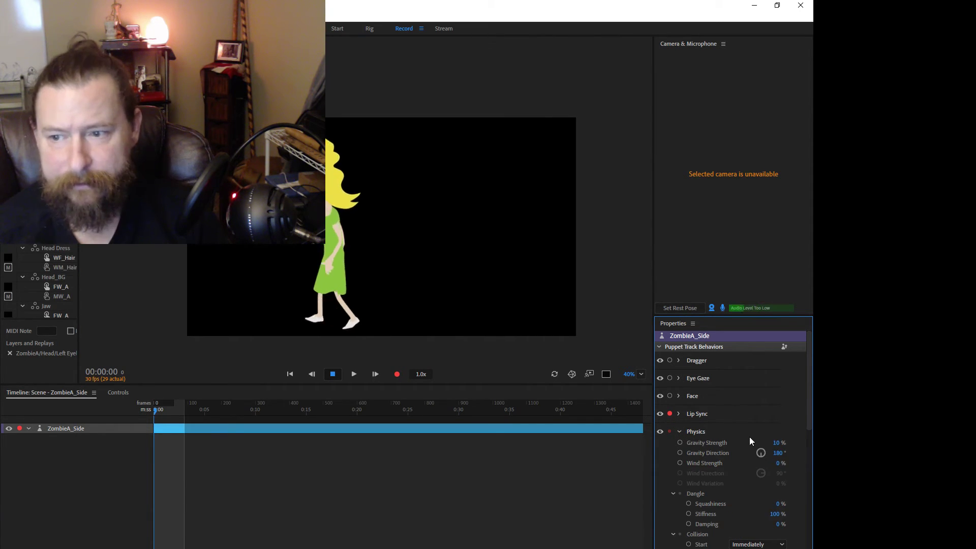
scroll(750, 440, down, 3)
scroll(751, 444, down, 3)
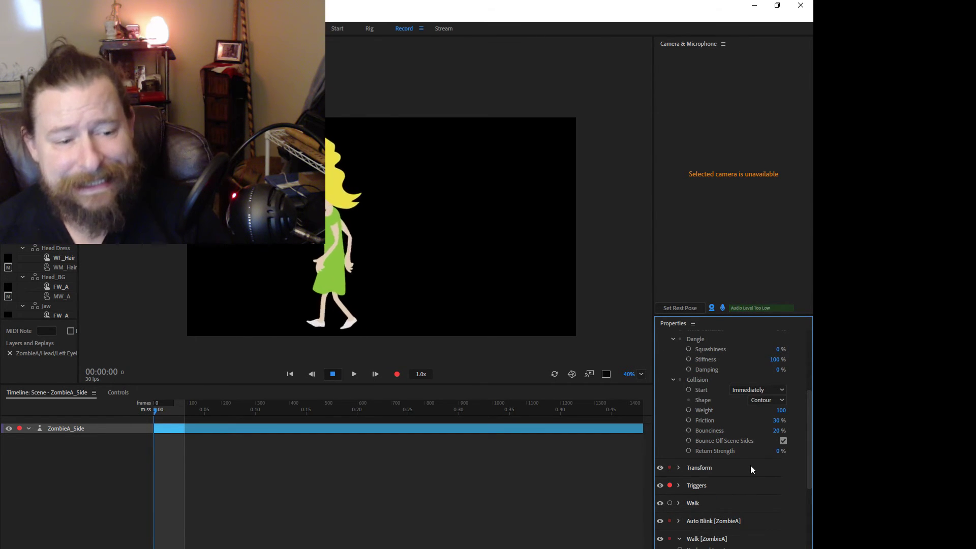
- Try a Gravity Strength of 22% in the ZombieA_Side Physics behavior
scroll(743, 447, up, 3)
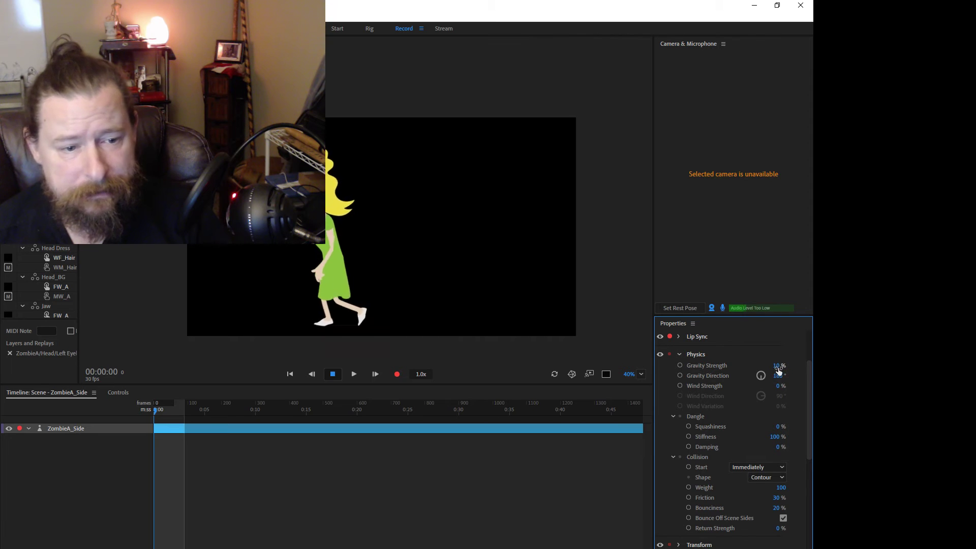
drag(777, 366, 802, 367)
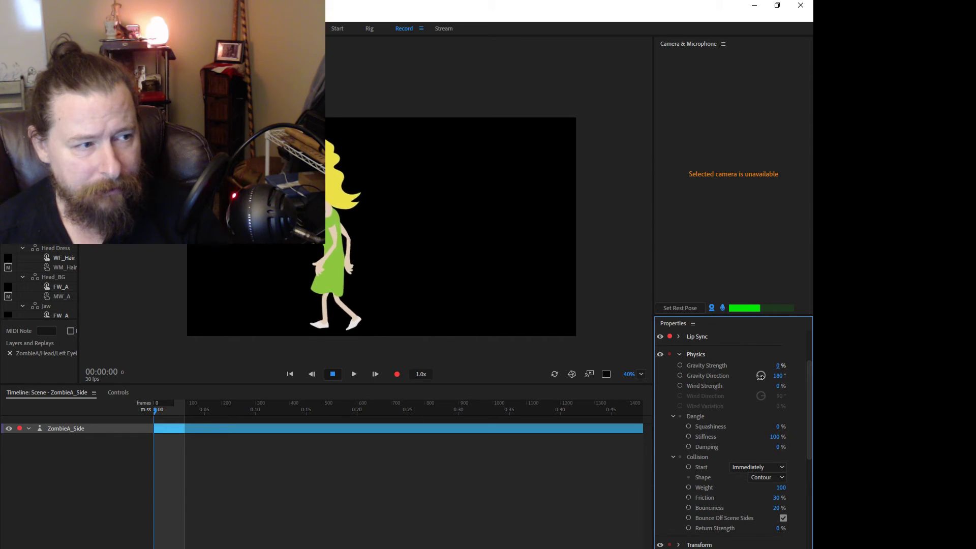
drag(775, 366, 768, 385)
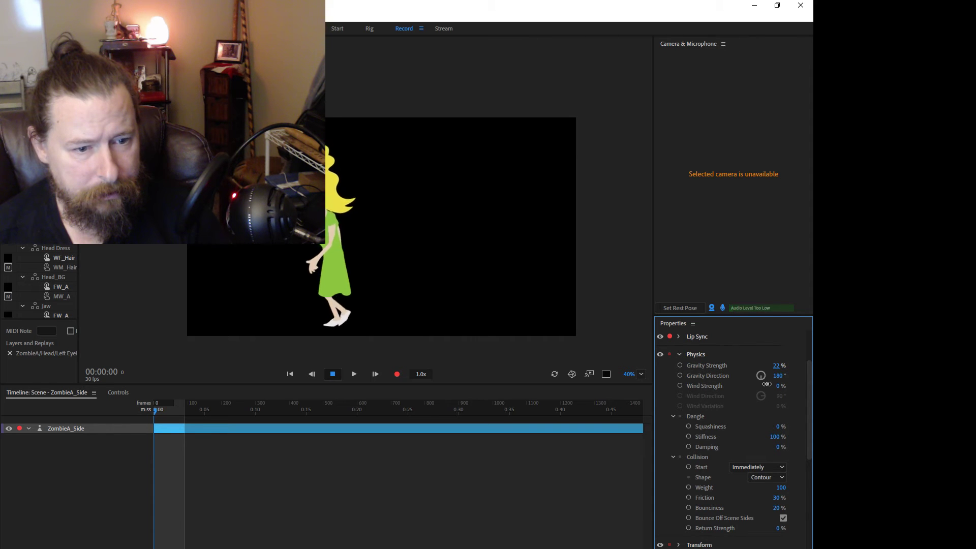
drag(766, 384, 767, 387)
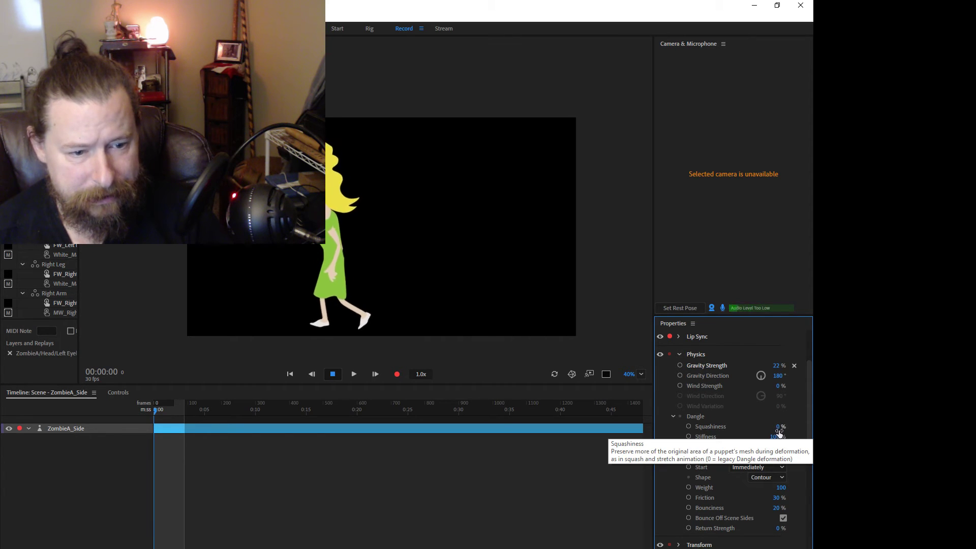
- Try a Dangle Squashiness of 8% and a Stiffness of 70% in the Physics behavior
mouse_move(780, 428)
mouse_down()
mouse_move(795, 425)
mouse_move(796, 437)
mouse_up()
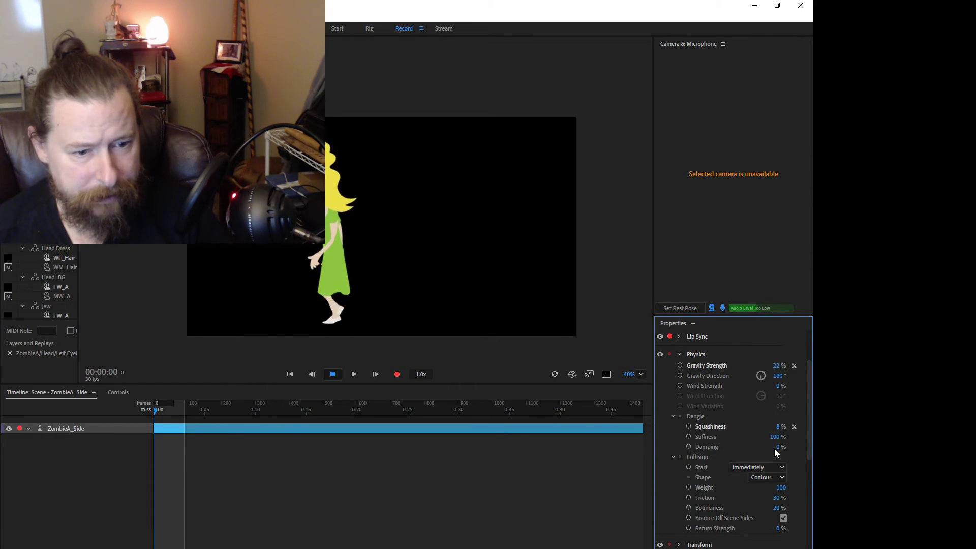
drag(777, 437, 768, 438)
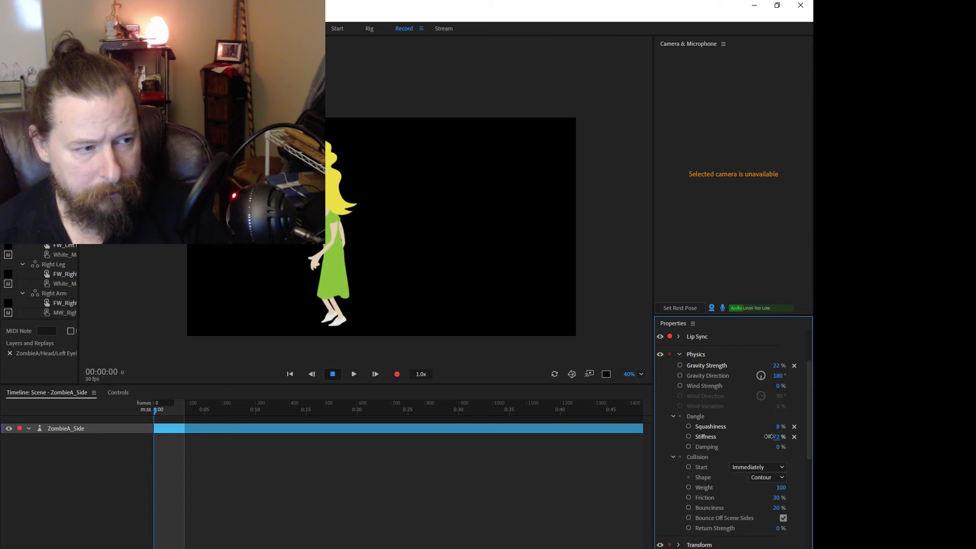
drag(777, 437, 770, 437)
- Set the Physics Gravity Strength to 3% and check the skirt's motion during the walk
drag(771, 366, 769, 367)
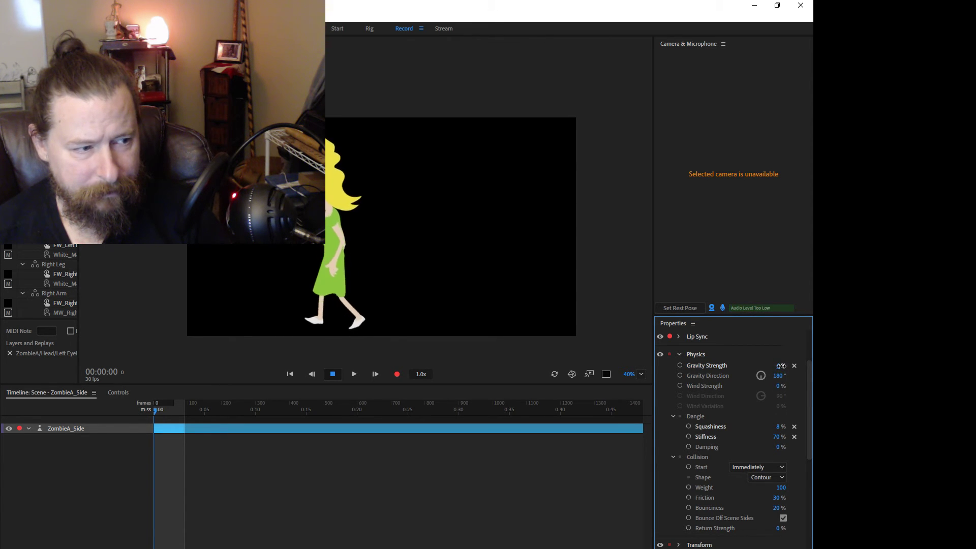
drag(779, 365, 766, 382)
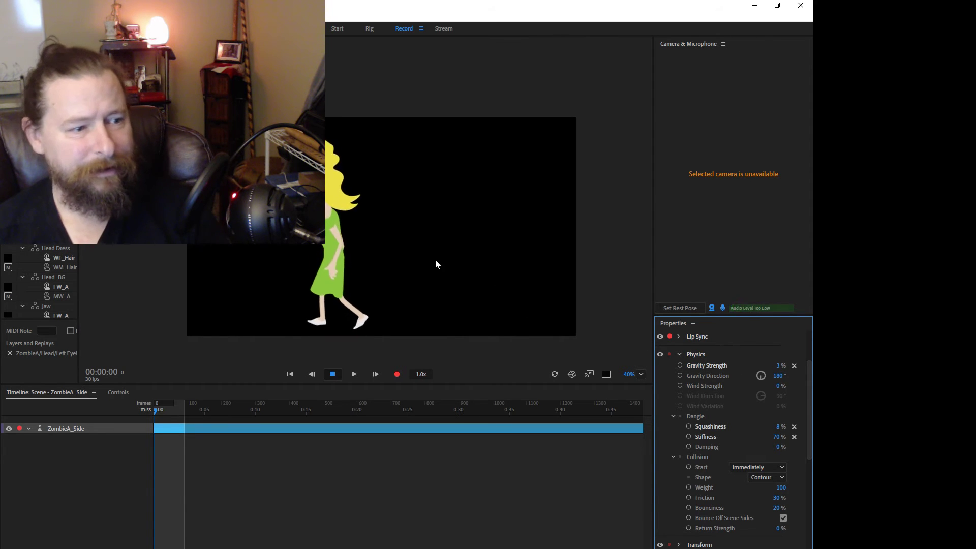
scroll(415, 256, down, 3)
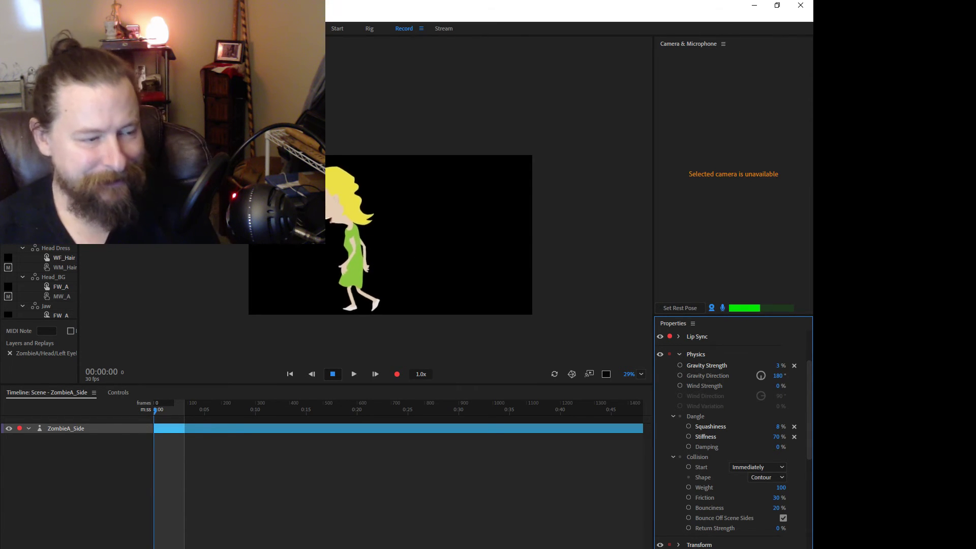
scroll(384, 251, up, 4)
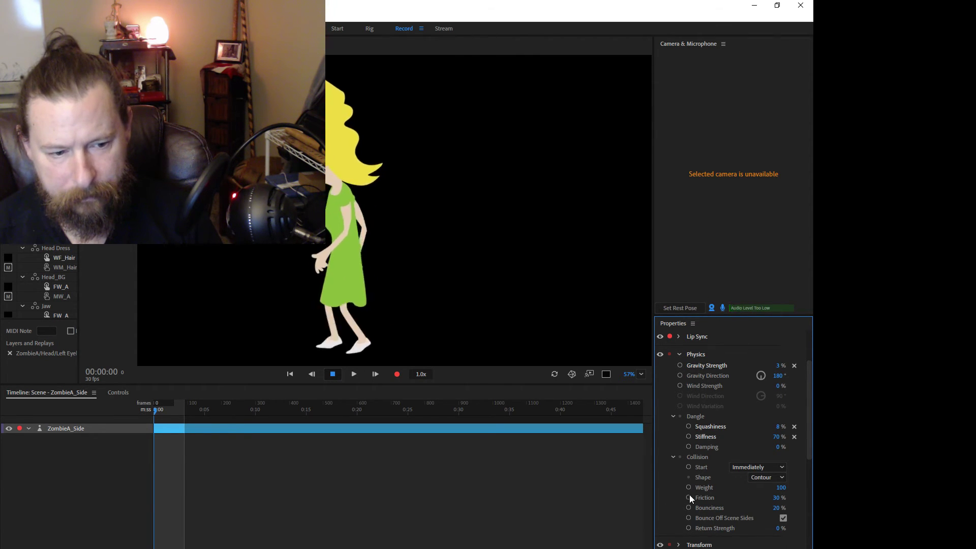
- Set the Dangle Squashiness to 72% and Stiffness to 90%, and check the walking puppet in the scene
click(770, 477)
click(769, 478)
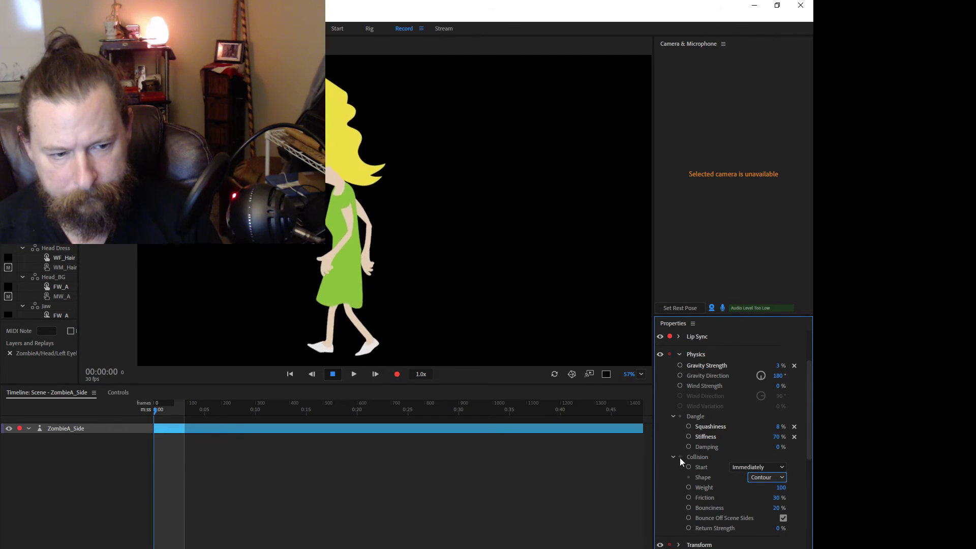
drag(778, 439, 789, 436)
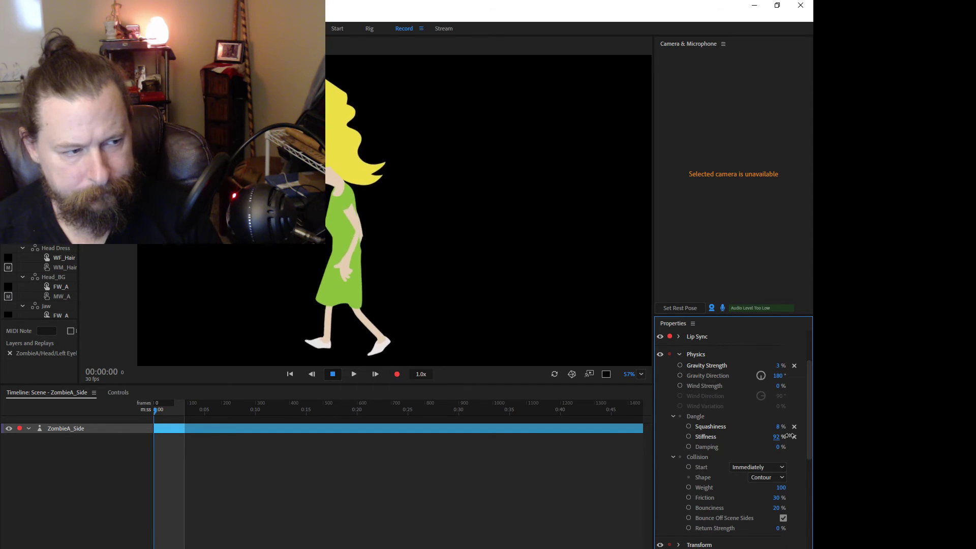
drag(786, 436, 785, 440)
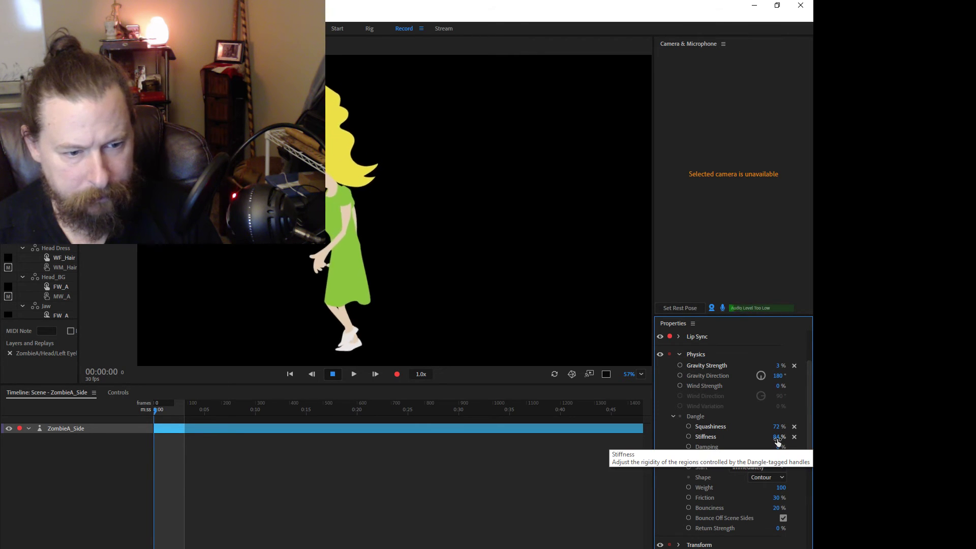
drag(777, 441, 778, 438)
click(462, 274)
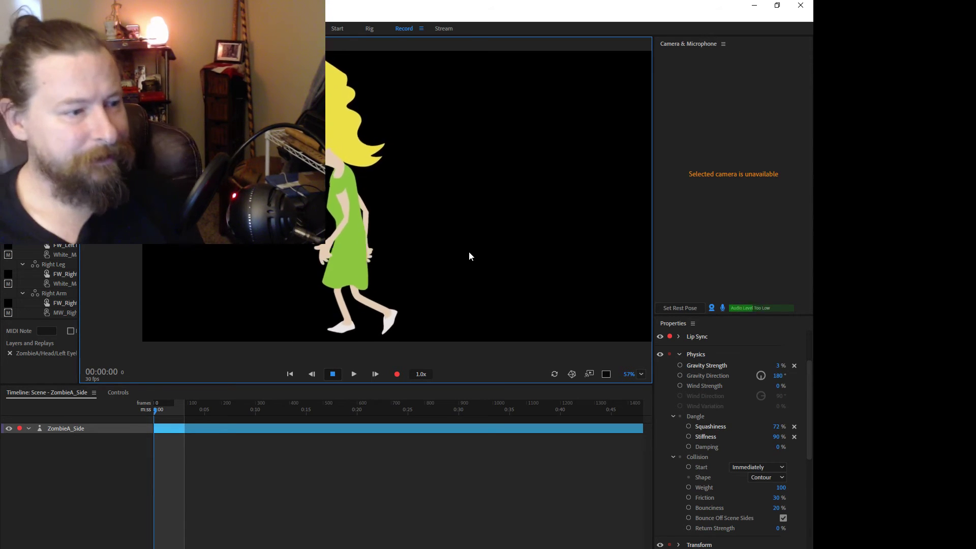
scroll(425, 262, down, 1)
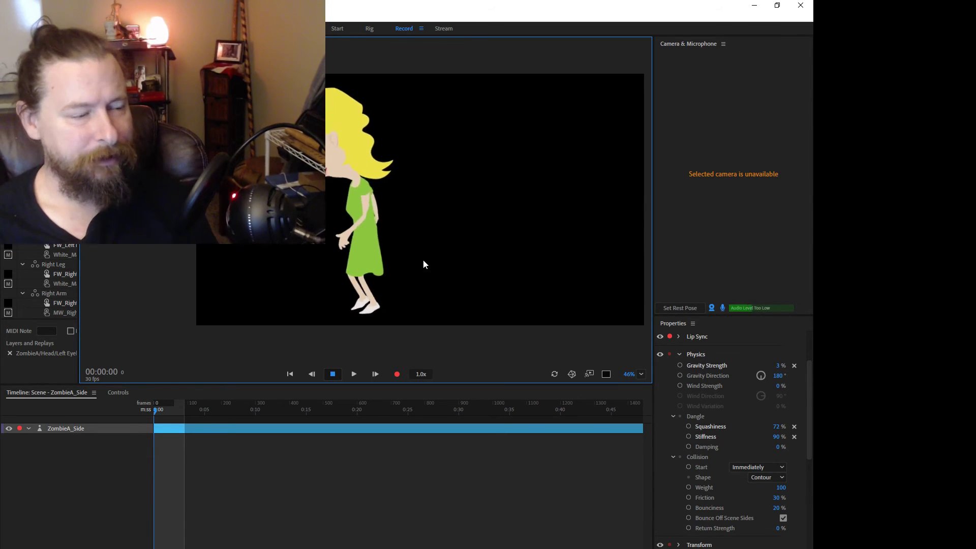
scroll(407, 267, down, 1)
scroll(171, 297, down, 1)
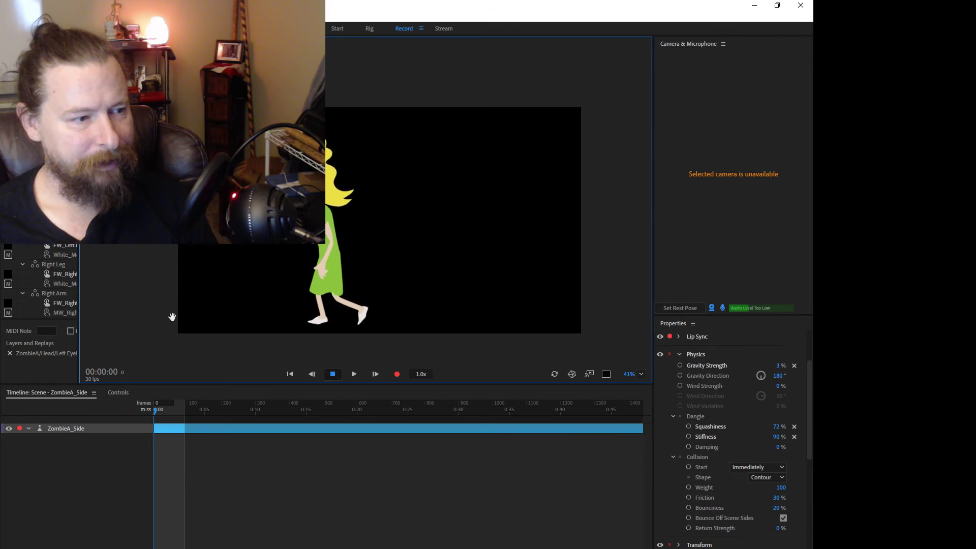
scroll(172, 317, down, 1)
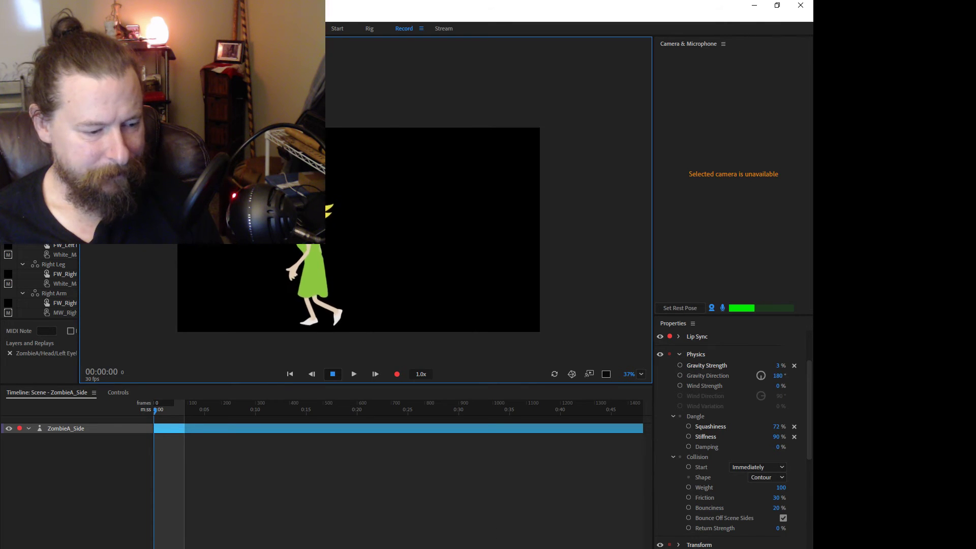
- Switch to ZombieA_Side.ai in Illustrator and rename the +Skirt path inside FW_Body to Skirt
click(568, 548)
click(525, 518)
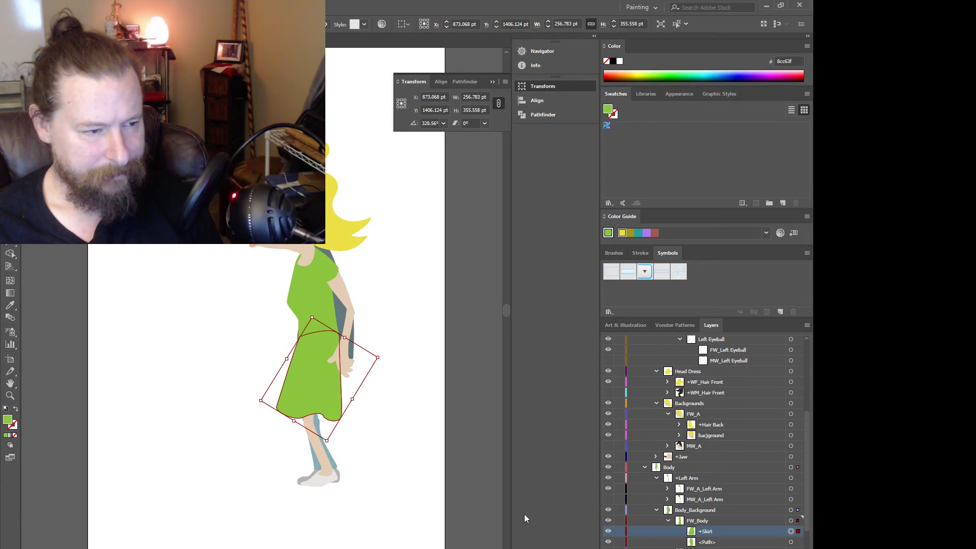
double_click(703, 531)
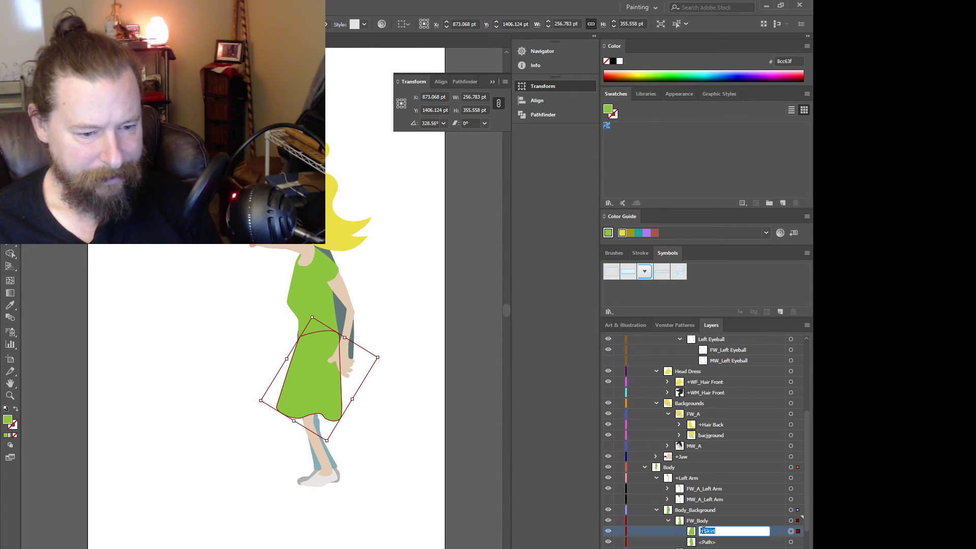
key(BackSpace)
key(Return)
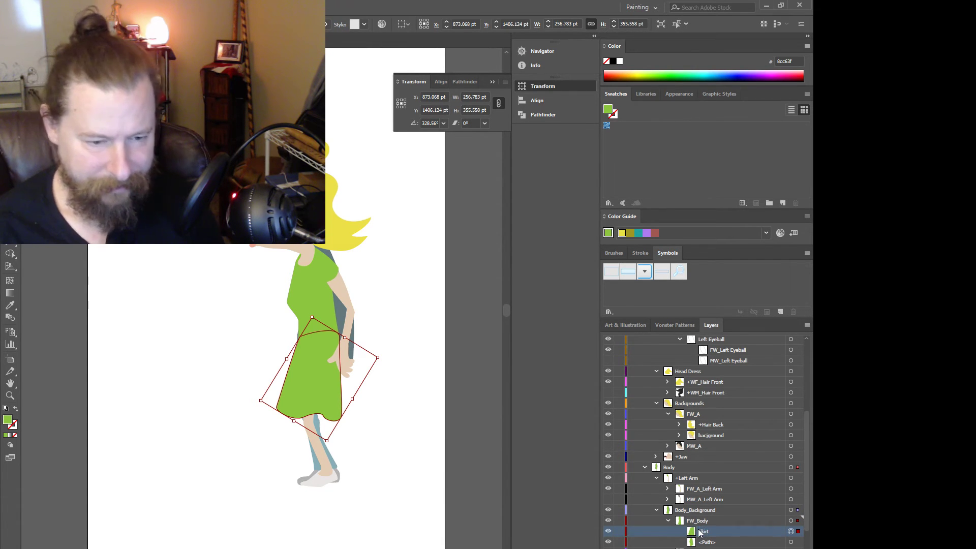
- Group the Skirt path inside FW_Body and move the unnamed body path into that group above Skirt
click(669, 521)
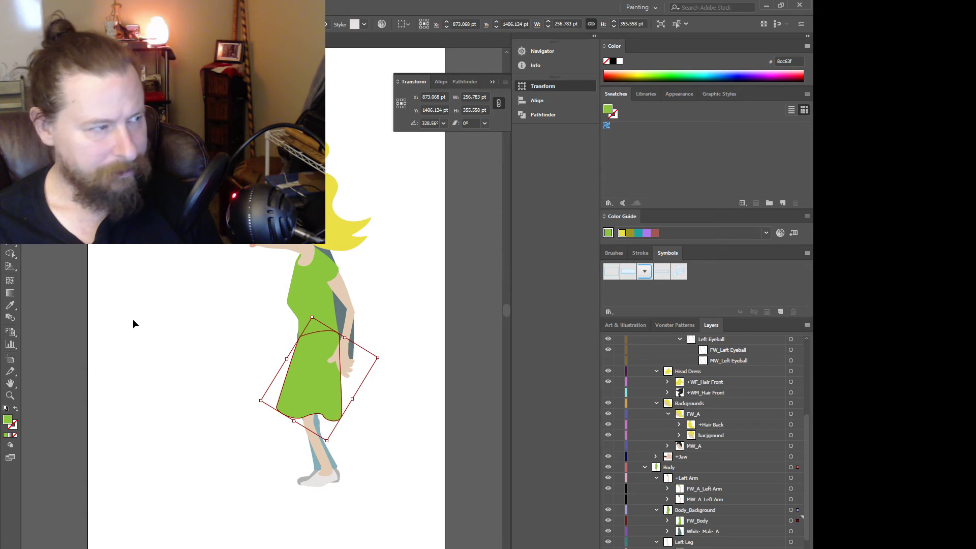
key(a)
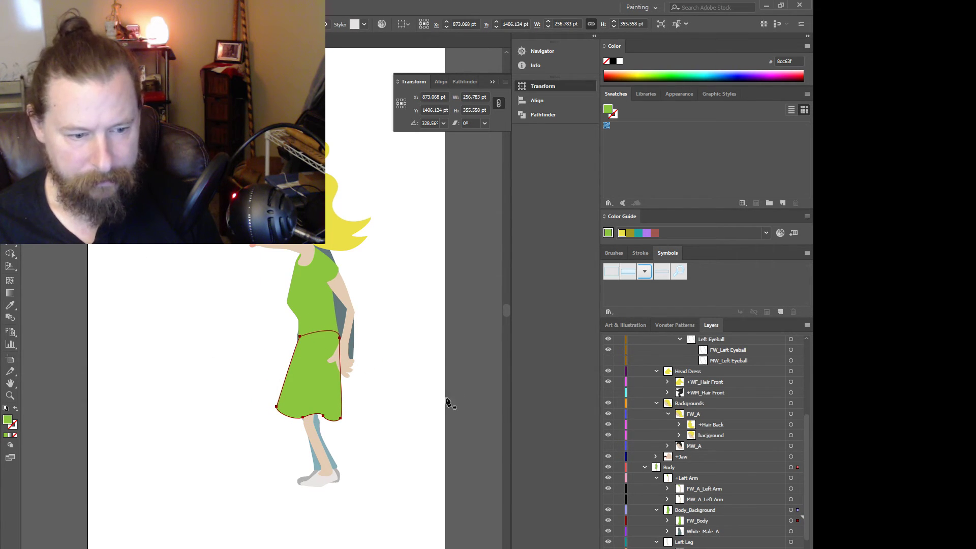
scroll(295, 368, up, 1)
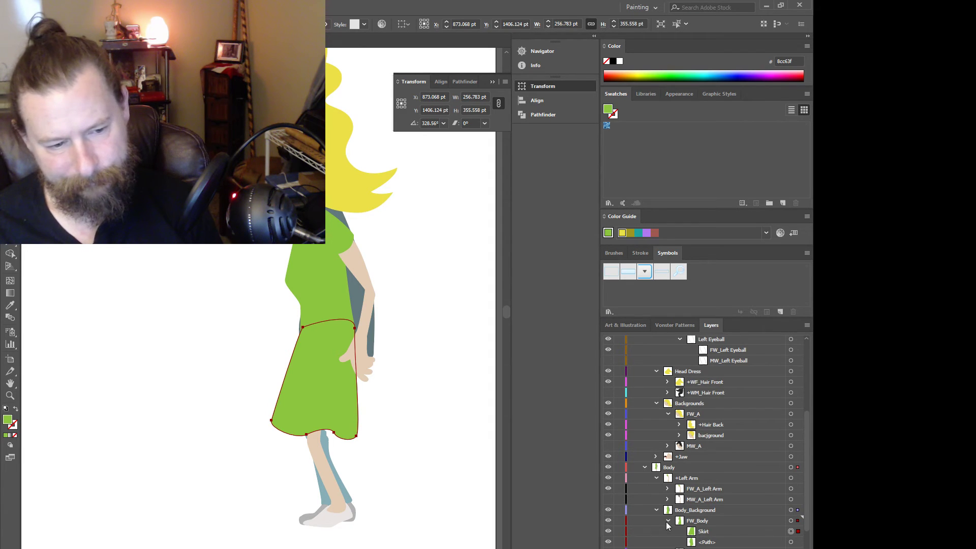
click(666, 521)
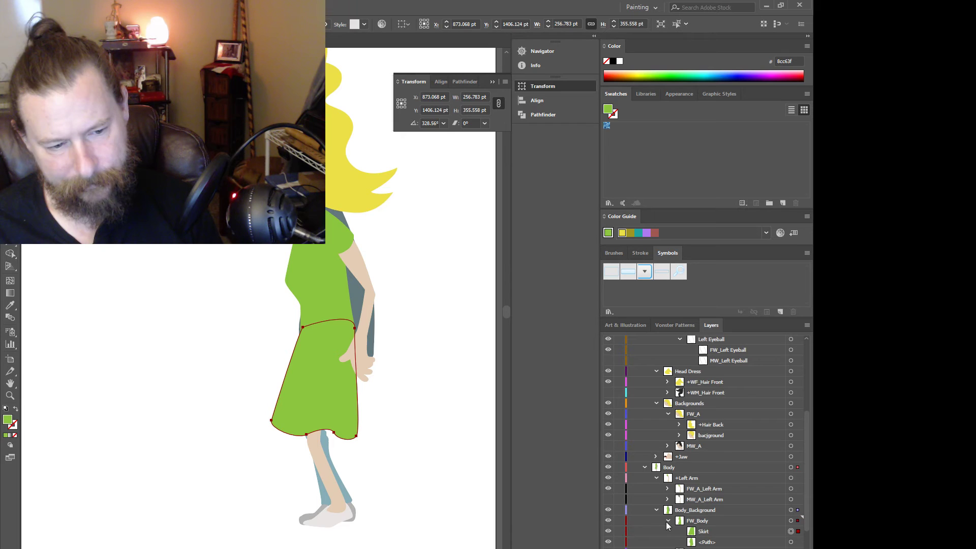
click(702, 532)
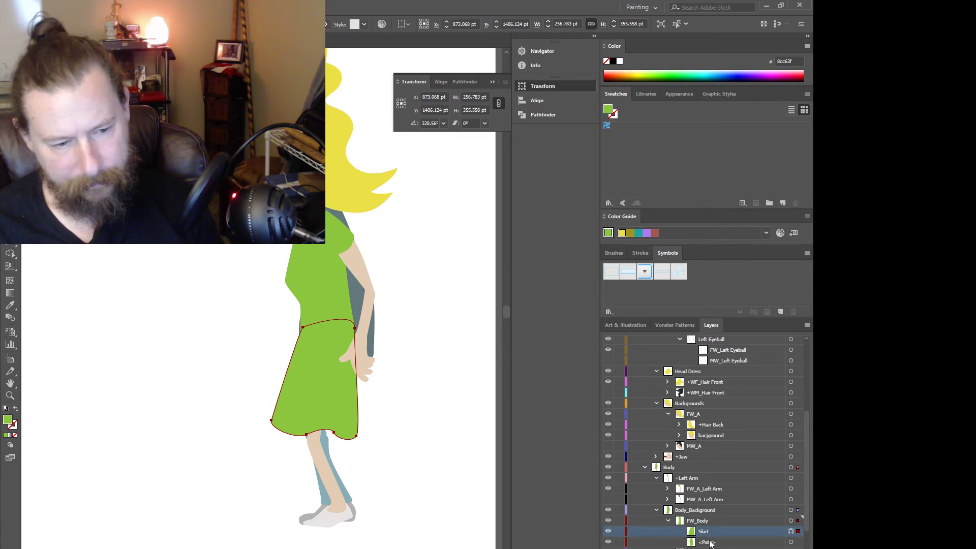
shift+click(709, 543)
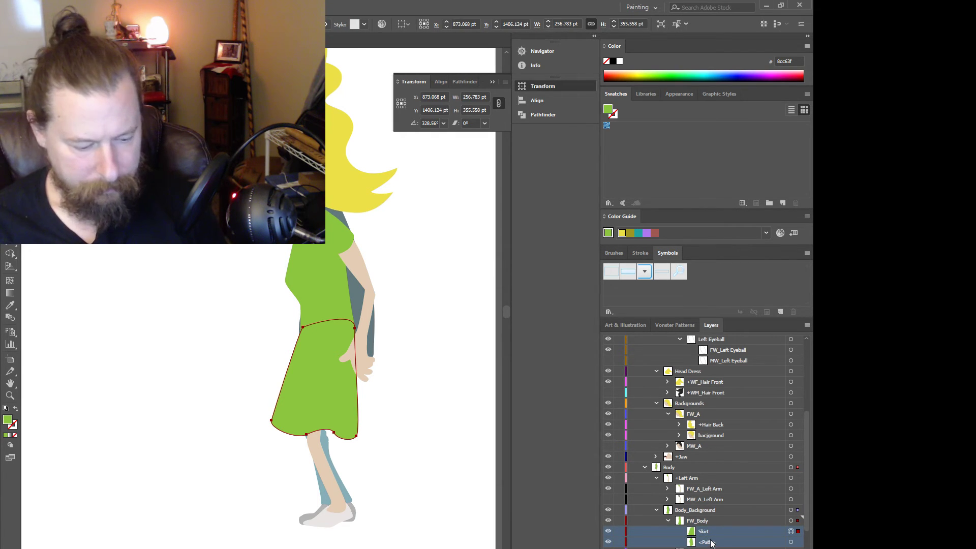
key(ctrl+g)
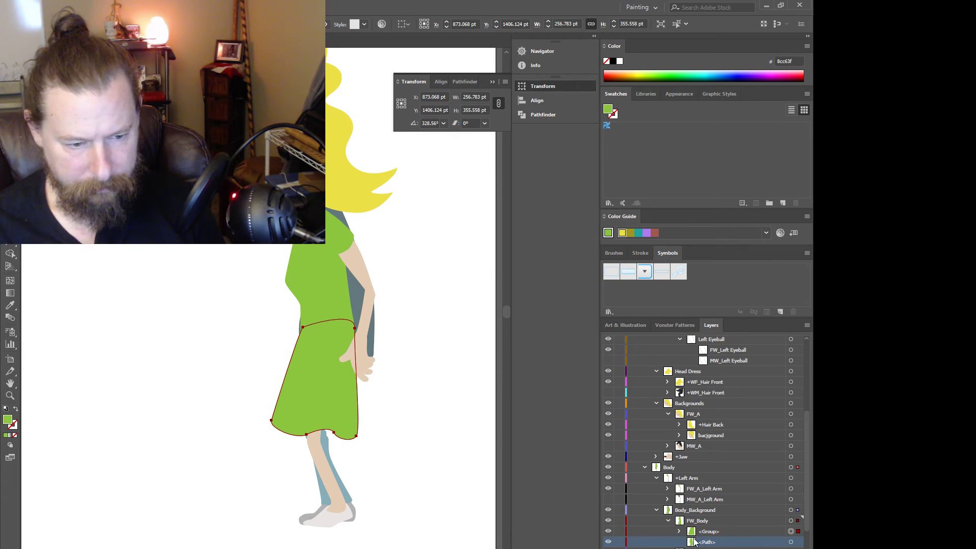
click(679, 531)
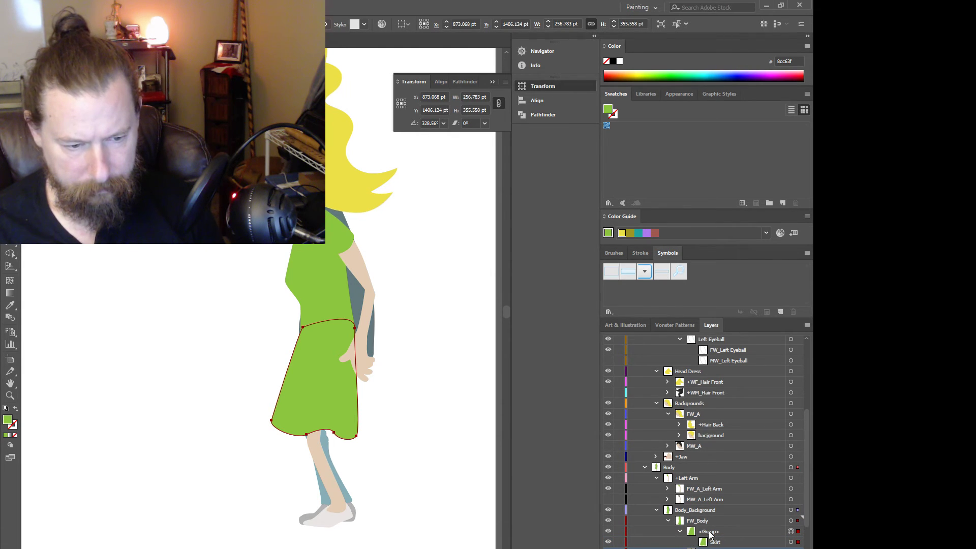
drag(709, 548, 705, 535)
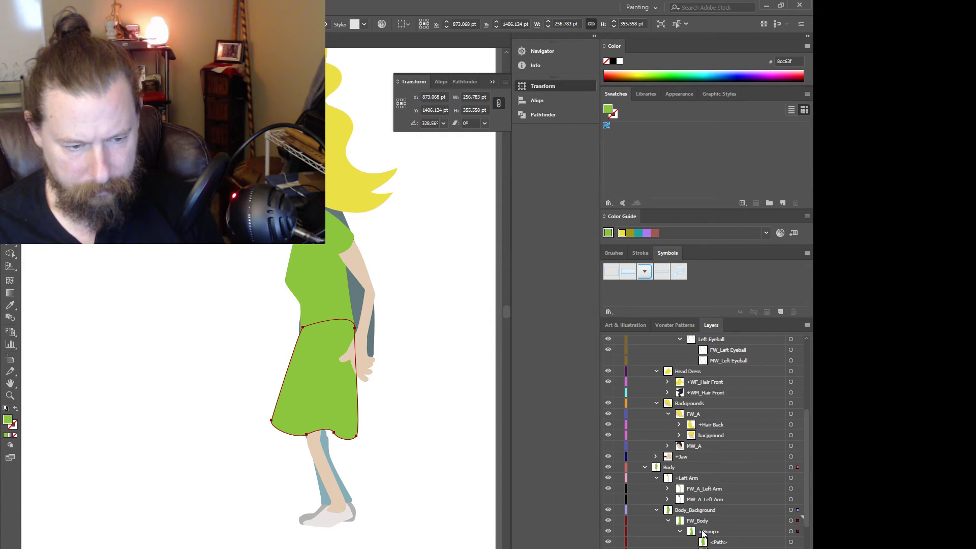
- Name the new group inside FW_Body body_bg and collapse FW_Body
double_click(706, 531)
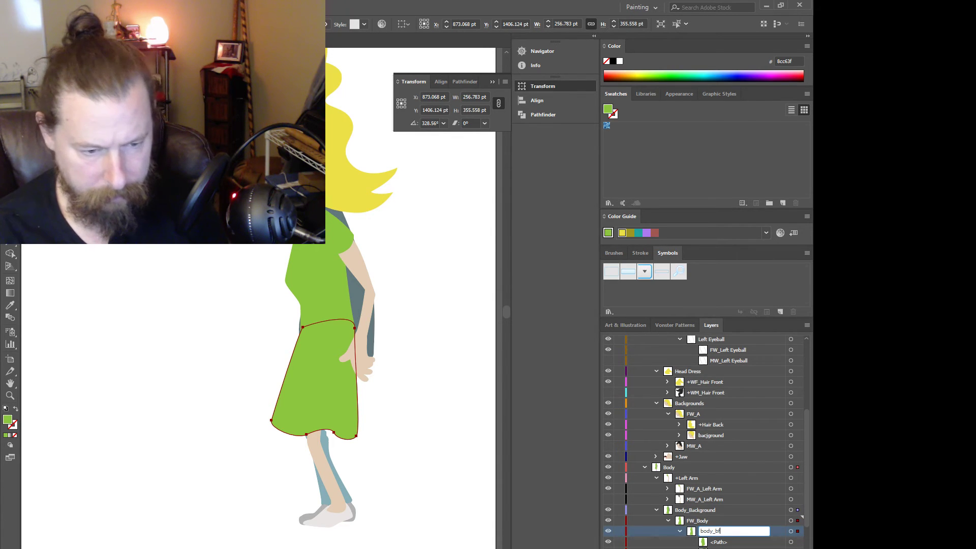
text(body_bg)
key(Return)
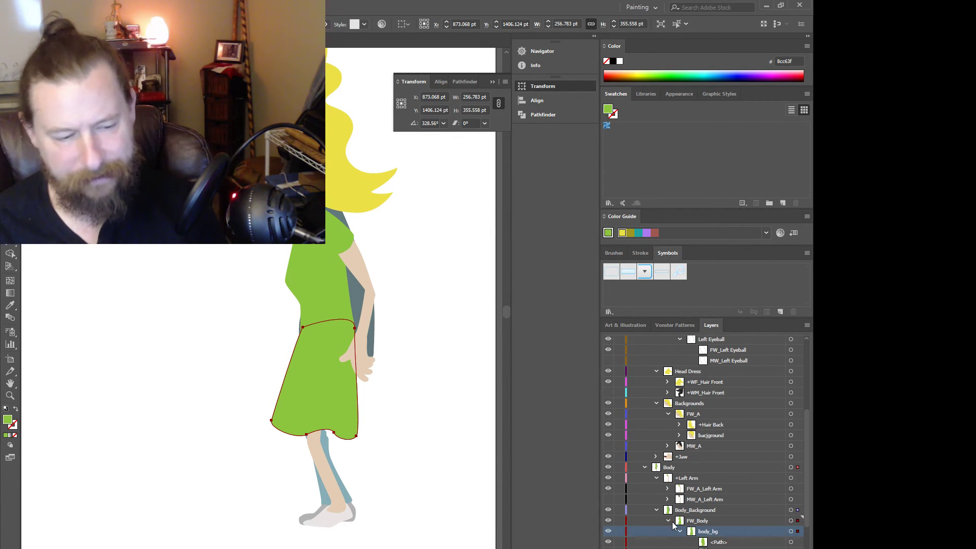
scroll(673, 526, down, 1)
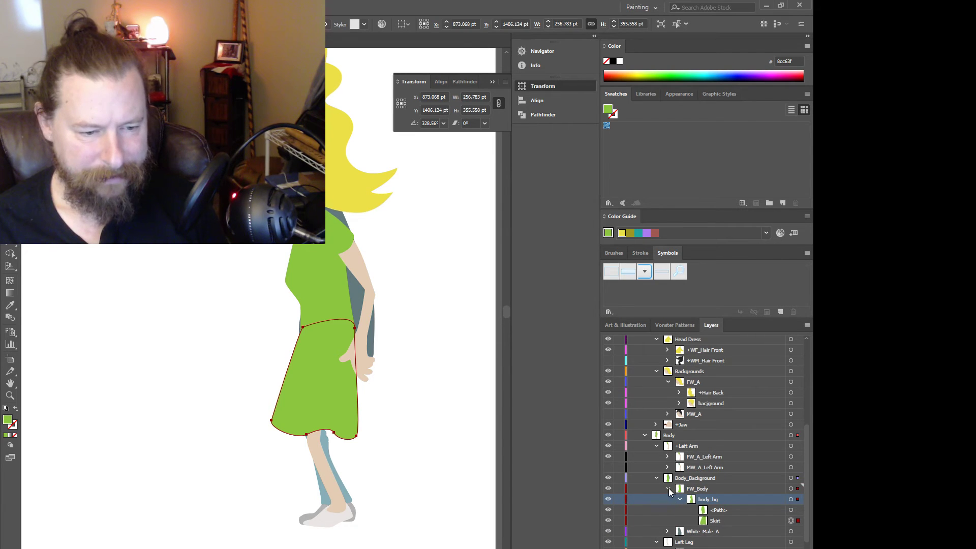
click(667, 488)
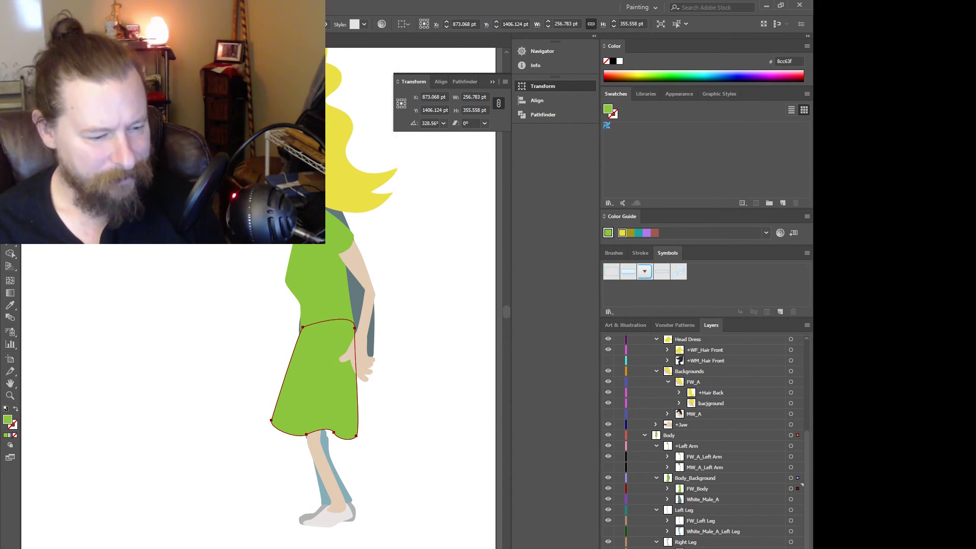
- Switch to Character Animator and, in the ZombieA_Side rig, assign the FW_Body layer to the FW_Body trigger in the Body_Background swap set
click(399, 548)
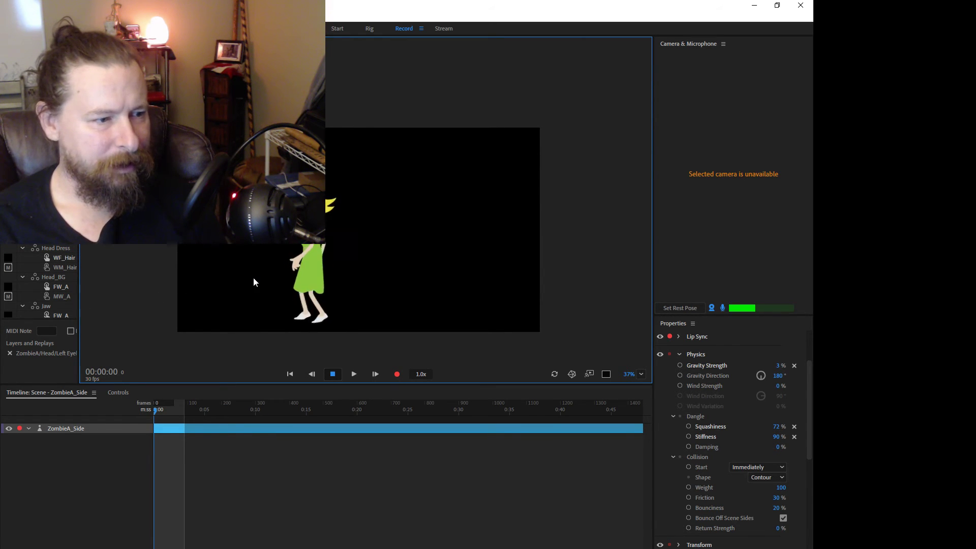
click(368, 29)
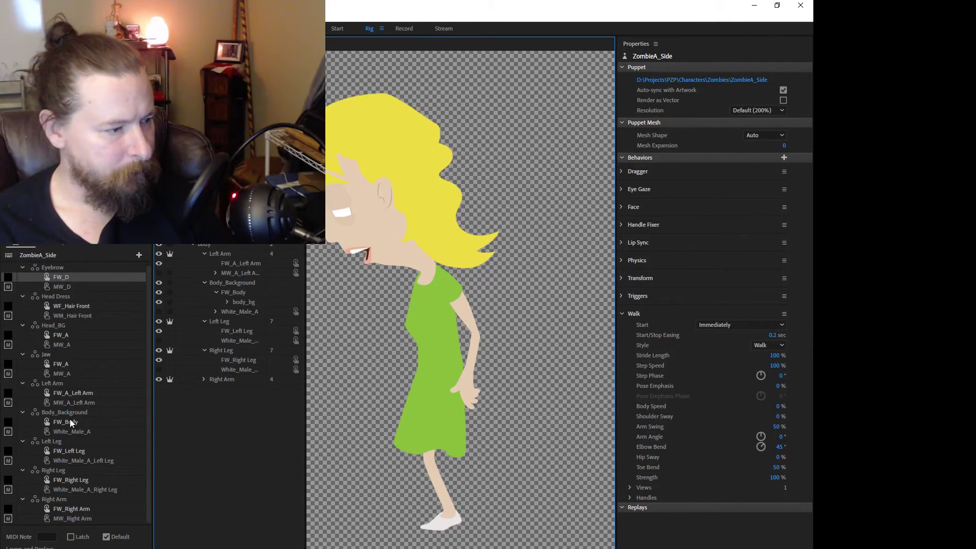
click(71, 422)
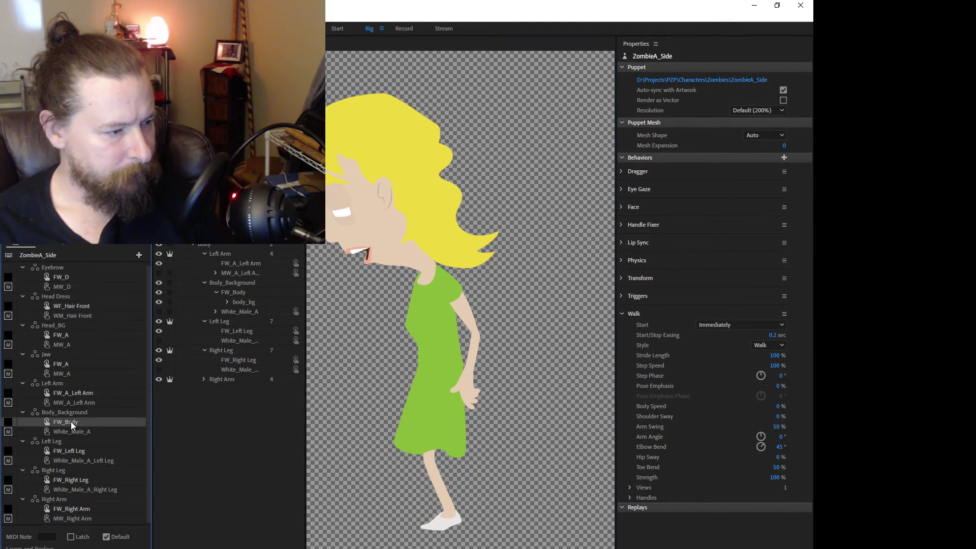
click(239, 292)
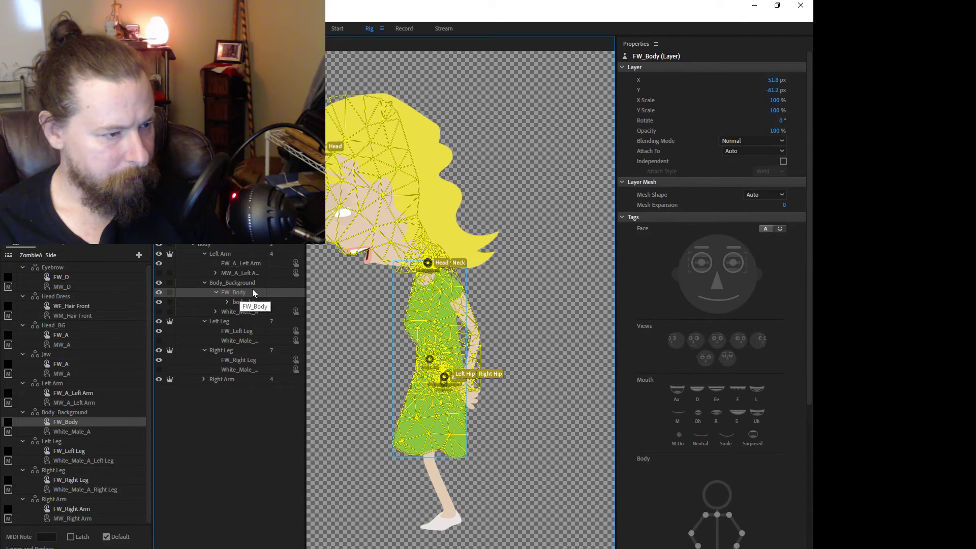
drag(242, 292, 83, 422)
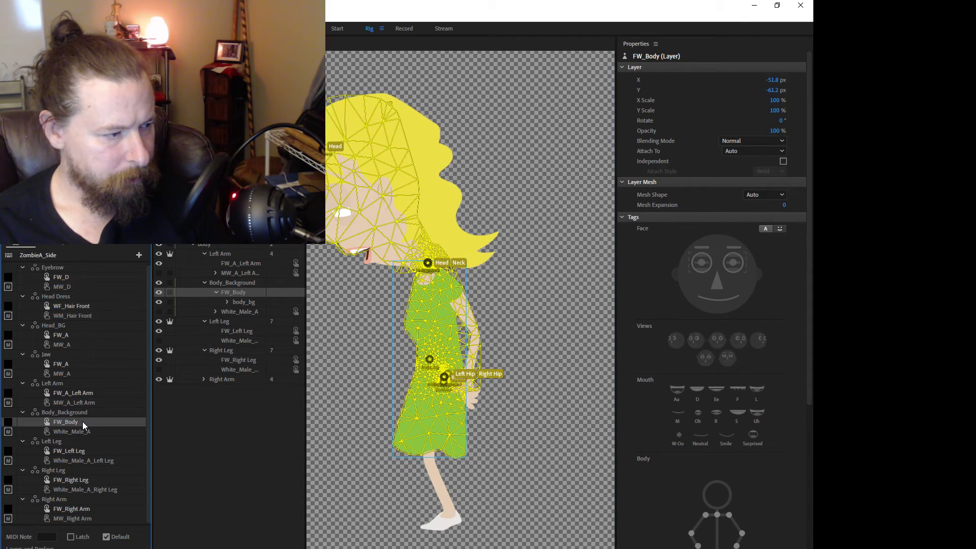
- In the scene, set Physics Gravity Strength to 32%, Dangle Squashiness to 0% and Stiffness to 101%, and reset the rest pose
click(403, 29)
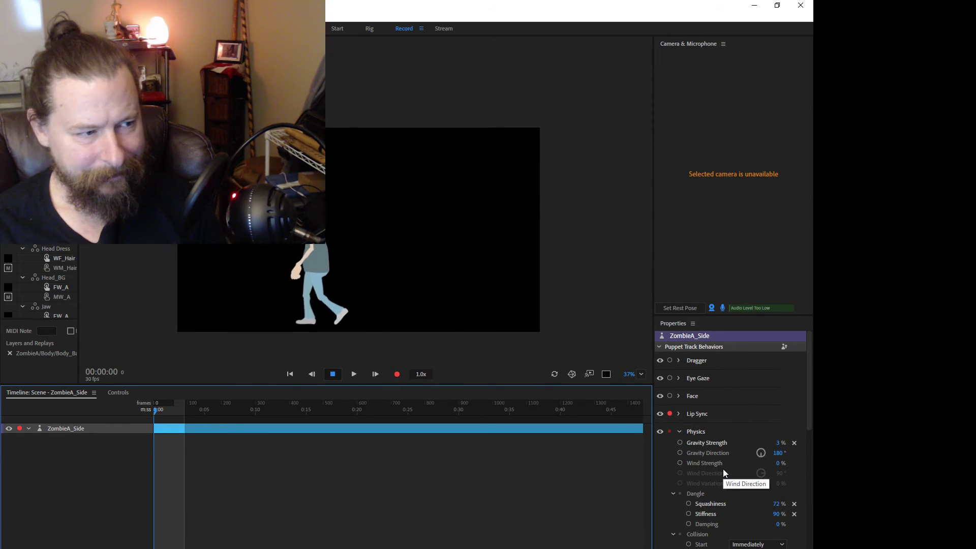
click(778, 443)
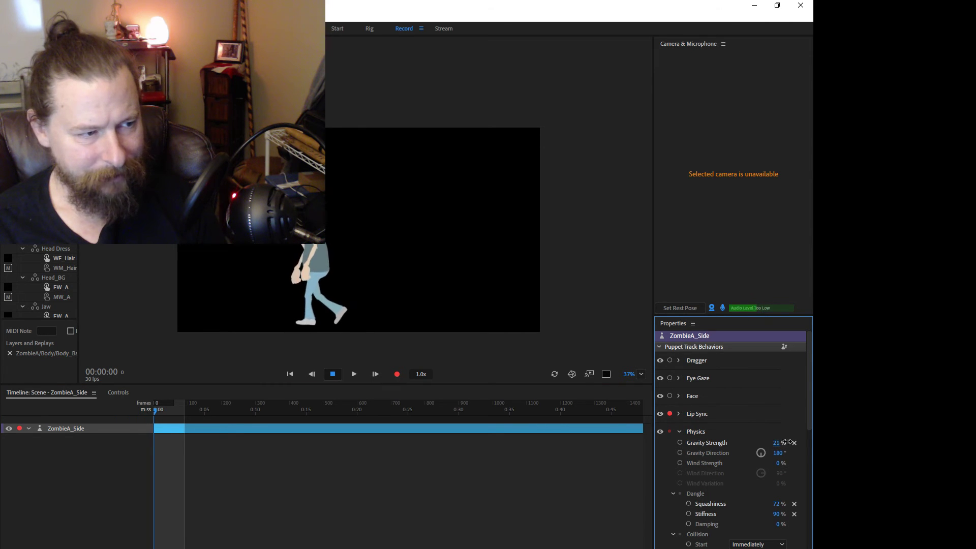
drag(777, 443, 753, 444)
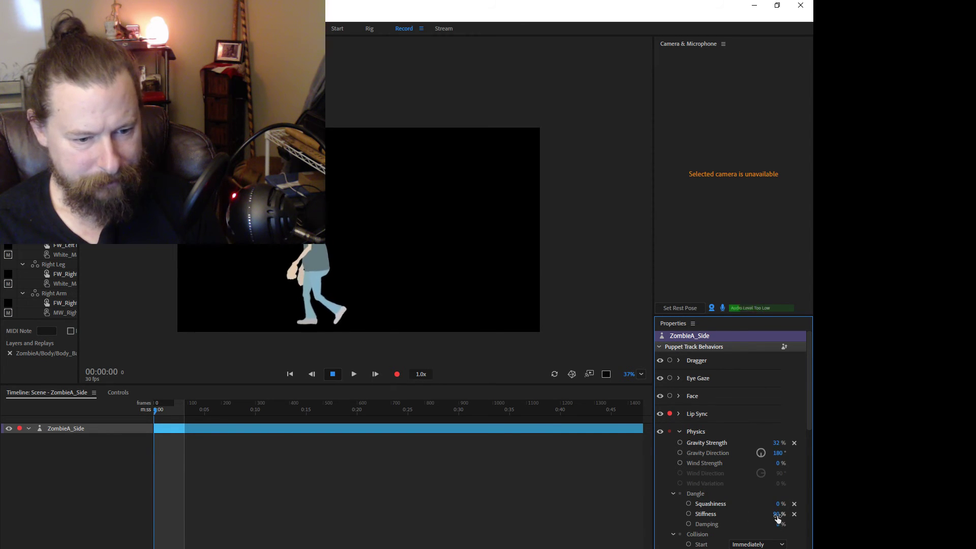
drag(794, 513, 787, 517)
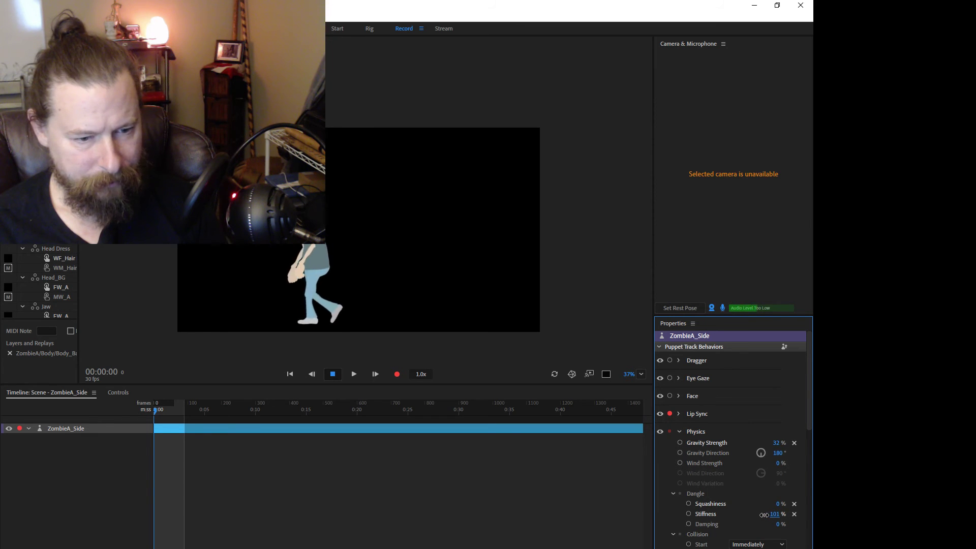
click(683, 309)
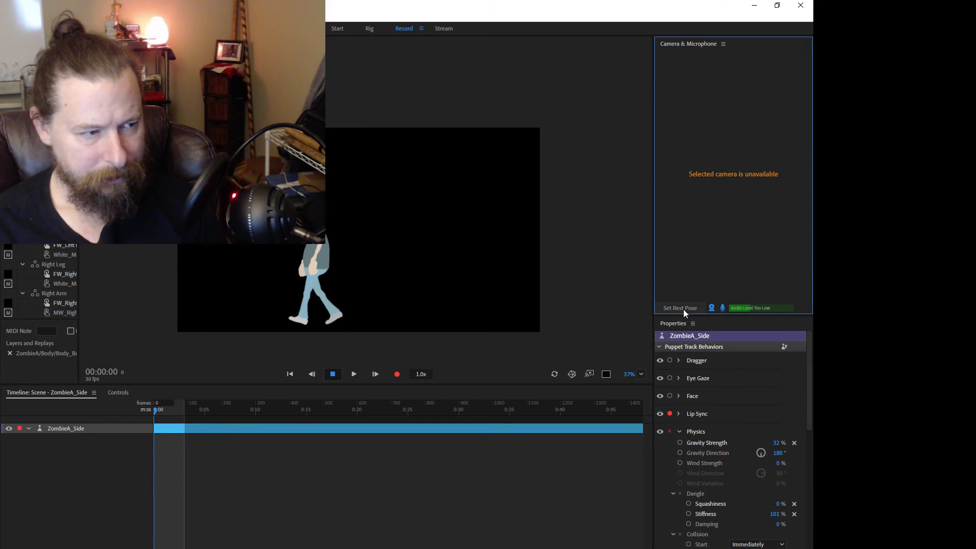
- Move the Left Arm's origin handle slightly down and inward at the shoulder, and check the Body layer's handles
click(369, 29)
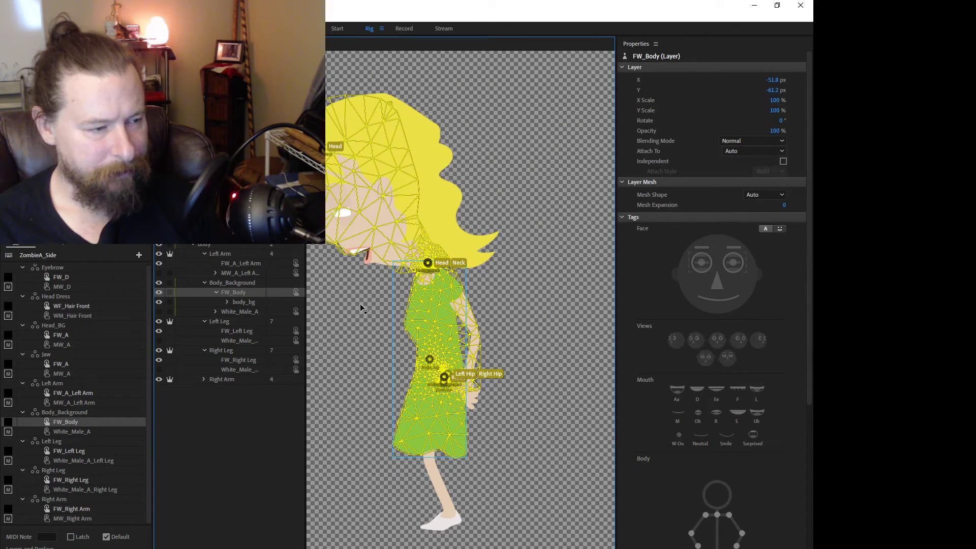
click(224, 253)
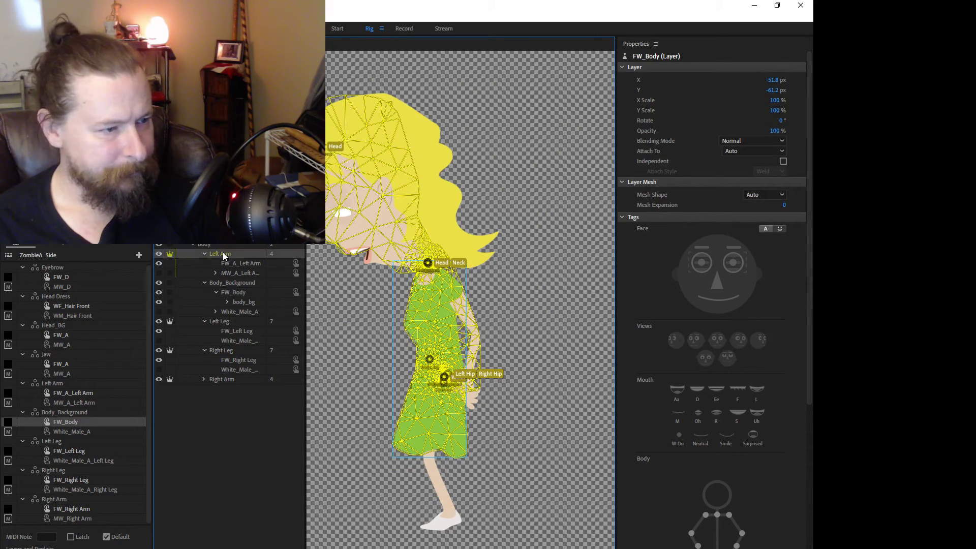
scroll(487, 286, up, 3)
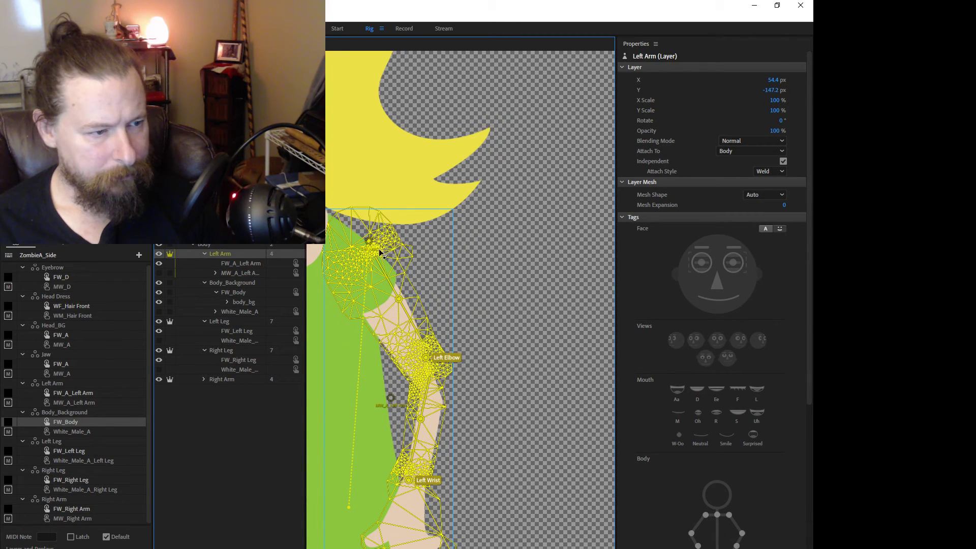
drag(369, 241, 359, 249)
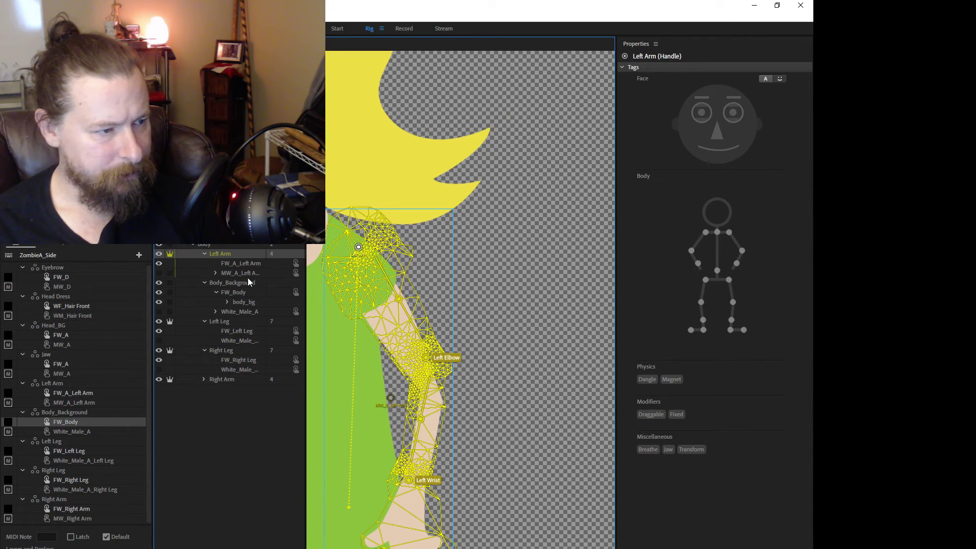
click(211, 246)
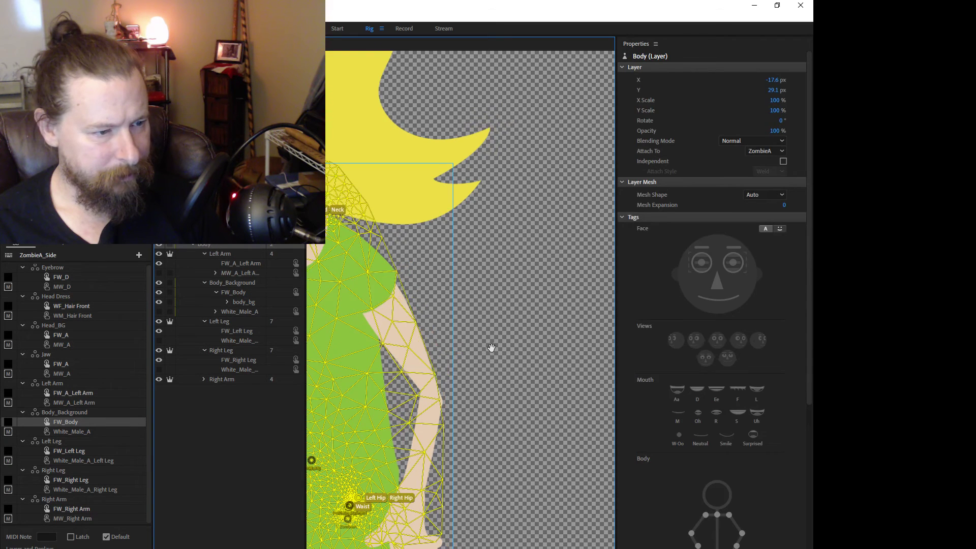
drag(491, 347, 573, 315)
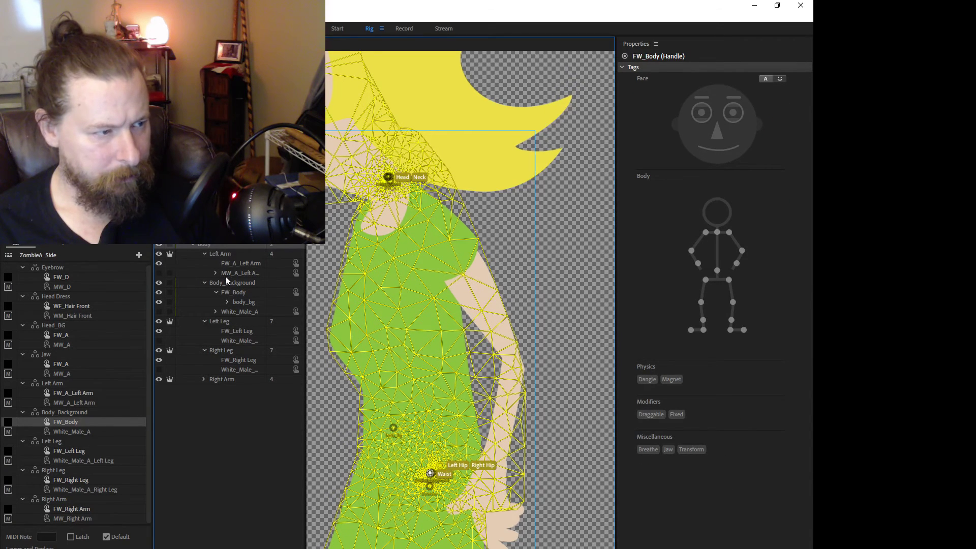
- Set the Left Arm layer's Attach Style to Hinge and check the walking puppet in the scene
click(220, 254)
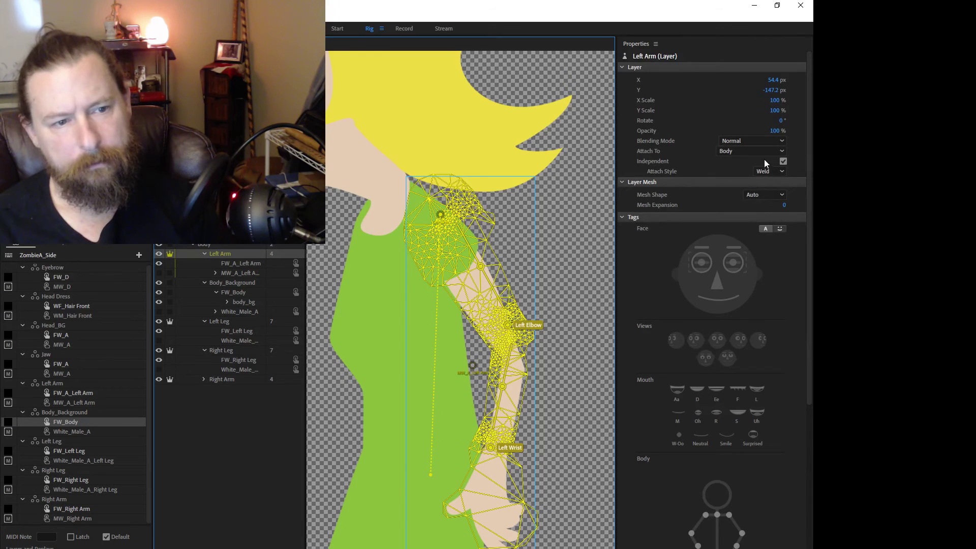
mouse_move(756, 150)
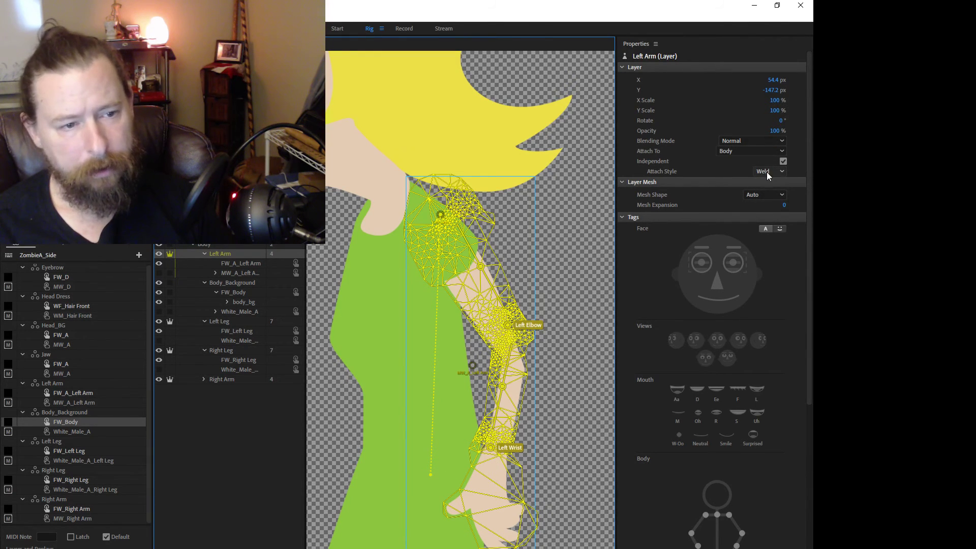
click(767, 172)
click(770, 192)
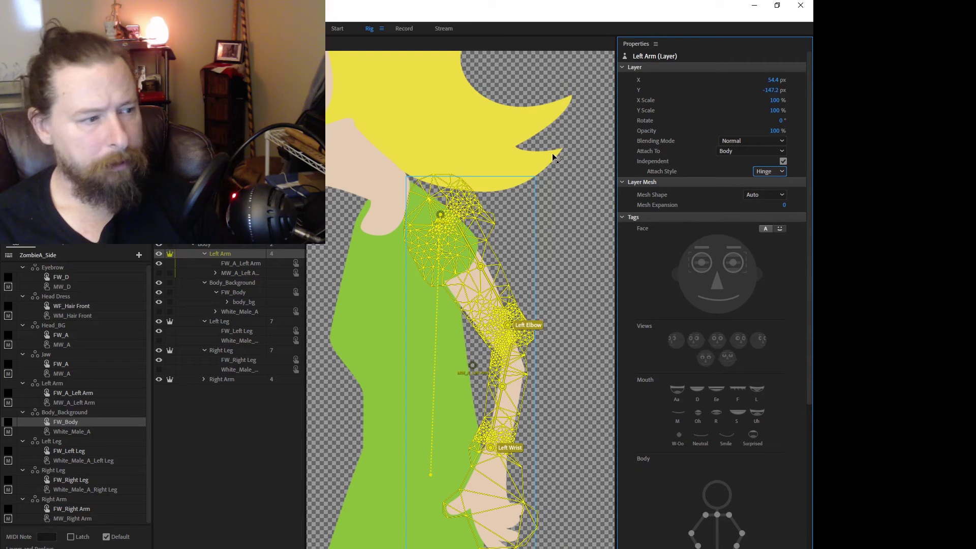
click(404, 28)
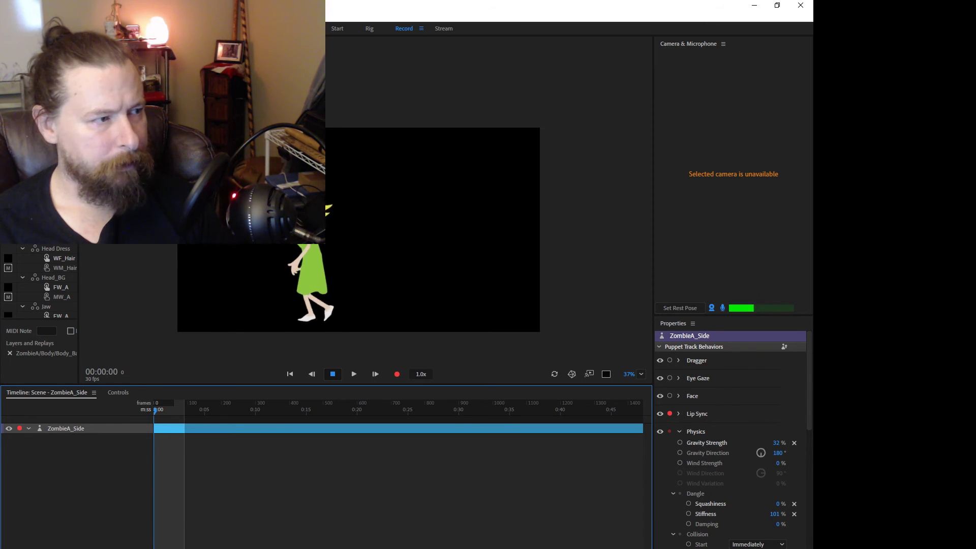
- Open the Walkbot scene and its rig as a reference, and examine the Right Arm attachment and the Torso mesh and handles
click(39, 112)
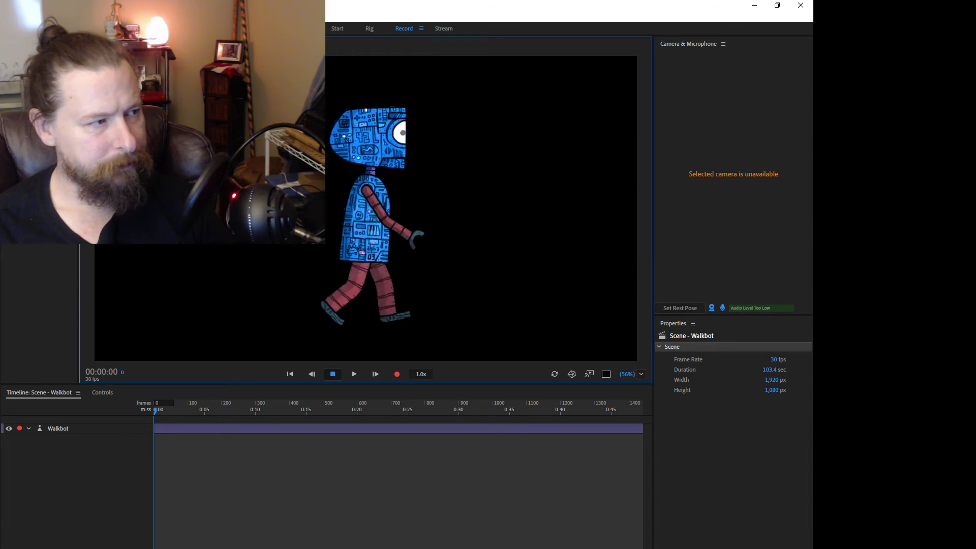
click(370, 28)
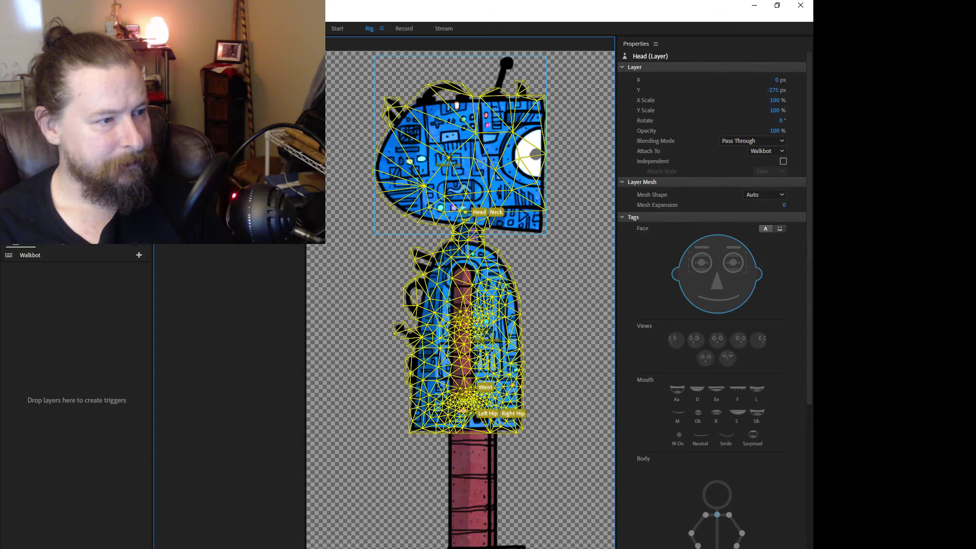
click(218, 117)
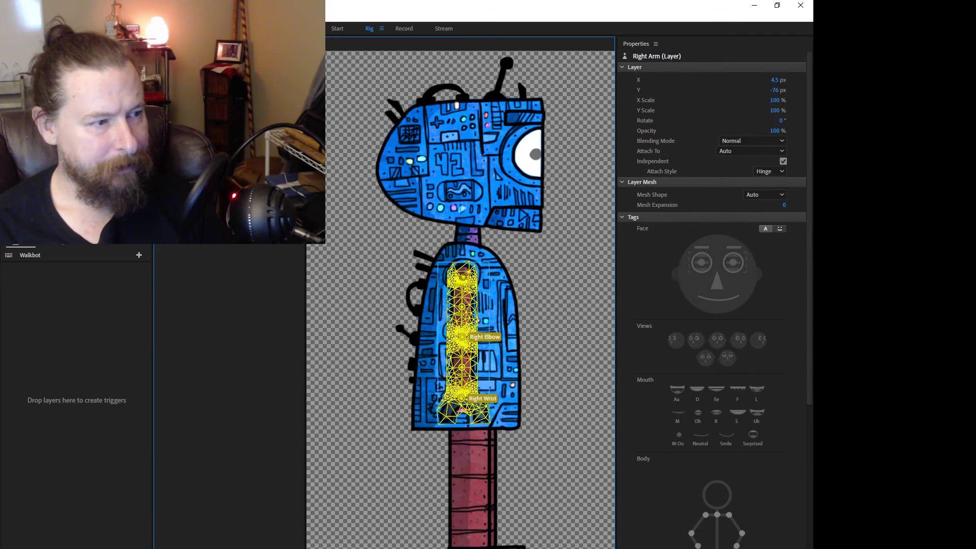
click(218, 127)
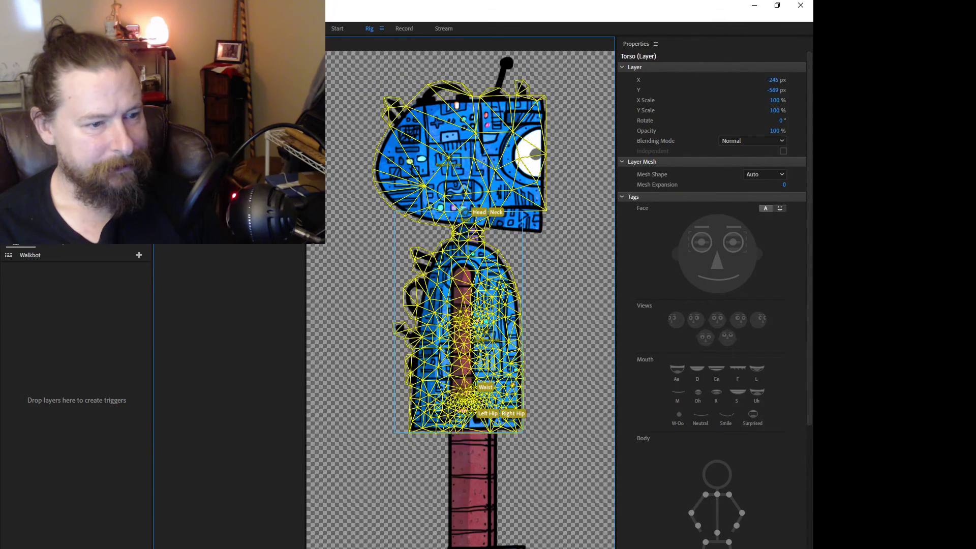
scroll(569, 412, up, 5)
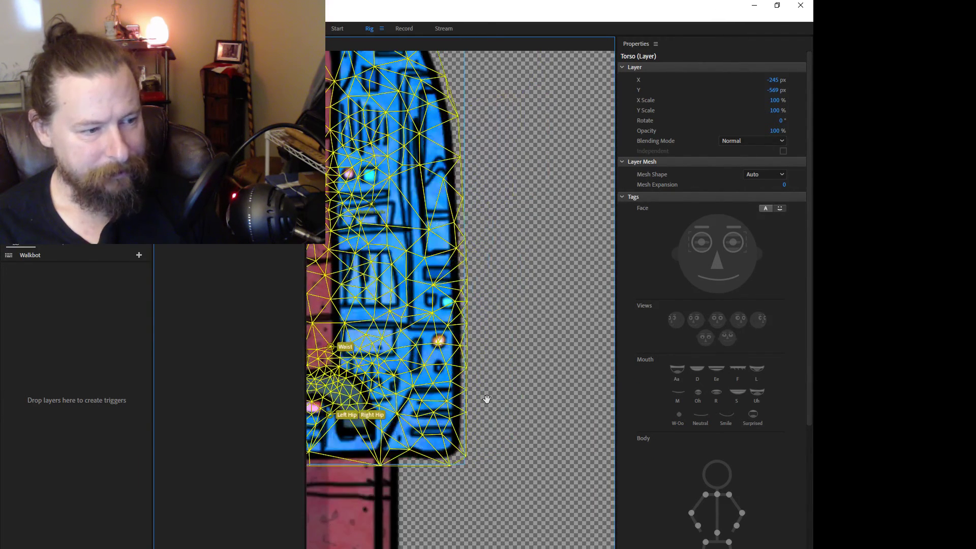
scroll(486, 399, down, 3)
drag(464, 450, 518, 436)
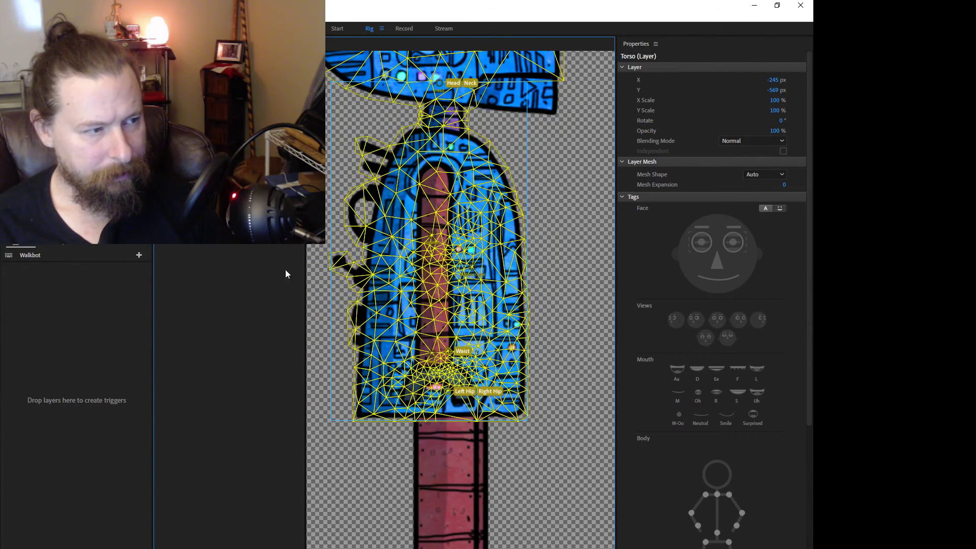
- Examine the attach styles, handles and tags of Walkbot's Right Leg, Body and Left Arm layers
click(214, 132)
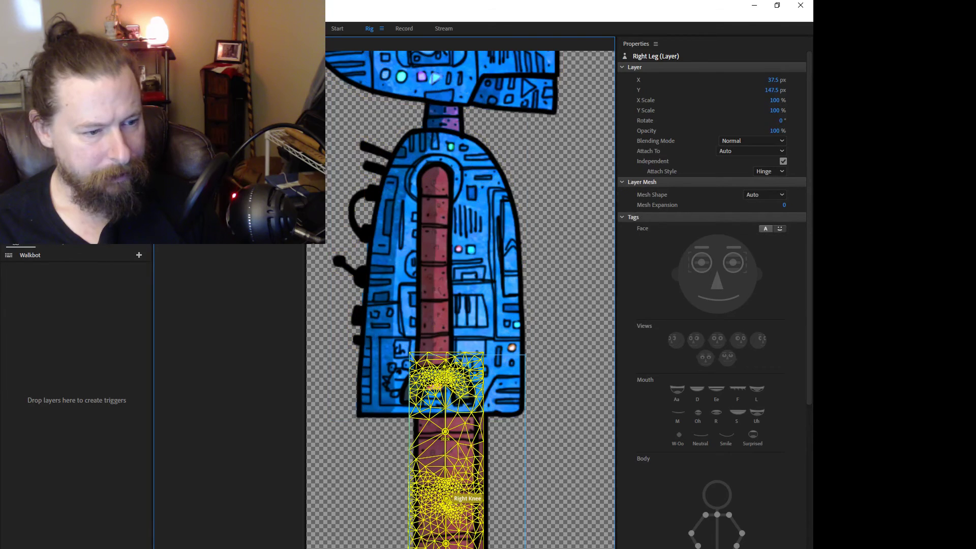
scroll(390, 316, up, 3)
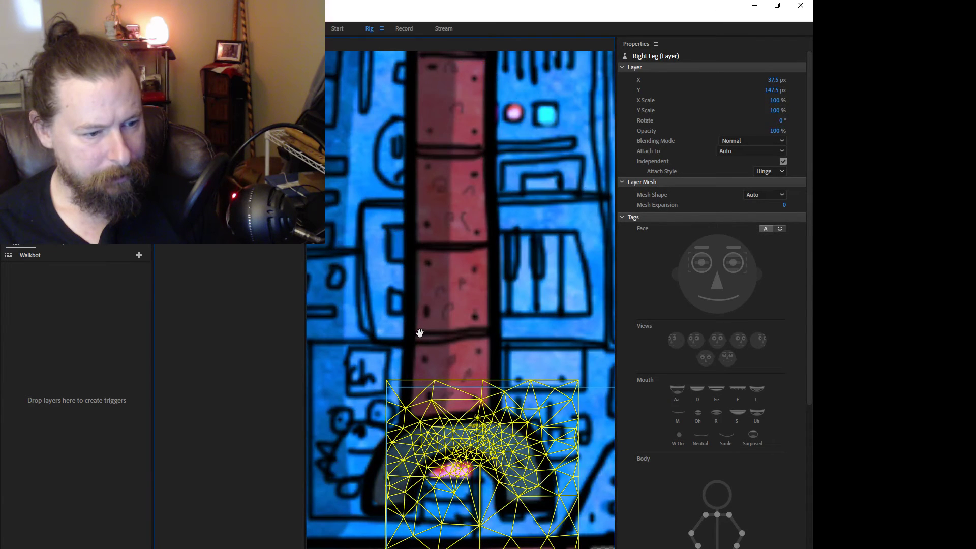
scroll(322, 282, down, 3)
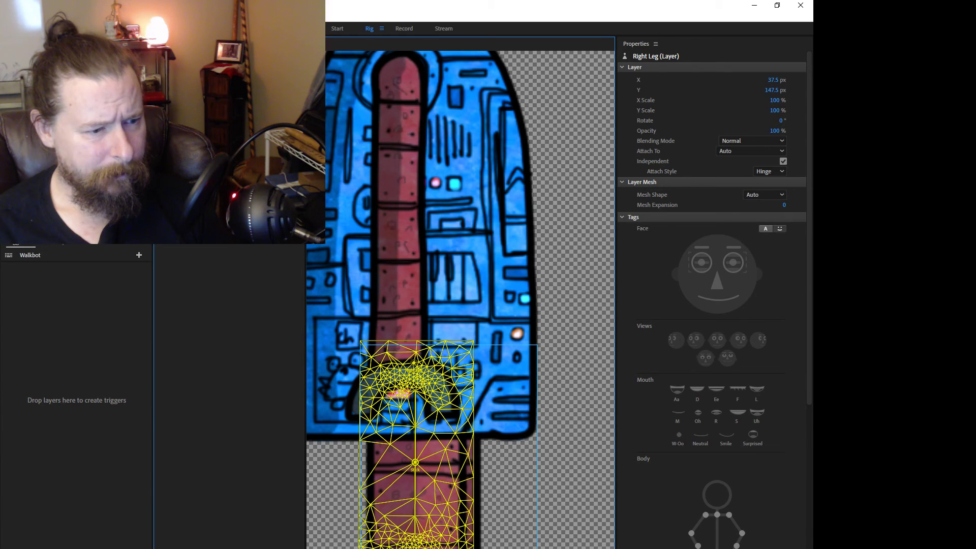
click(208, 102)
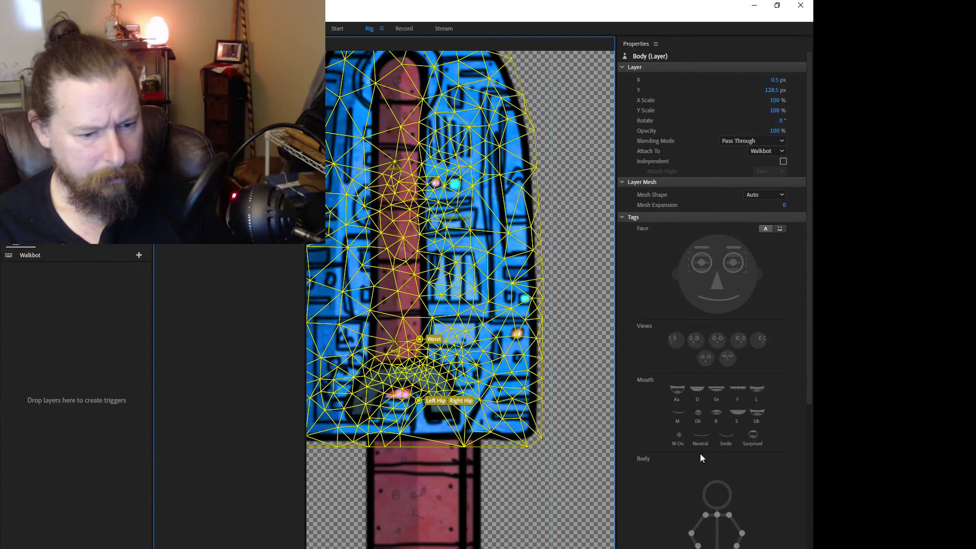
scroll(660, 447, down, 5)
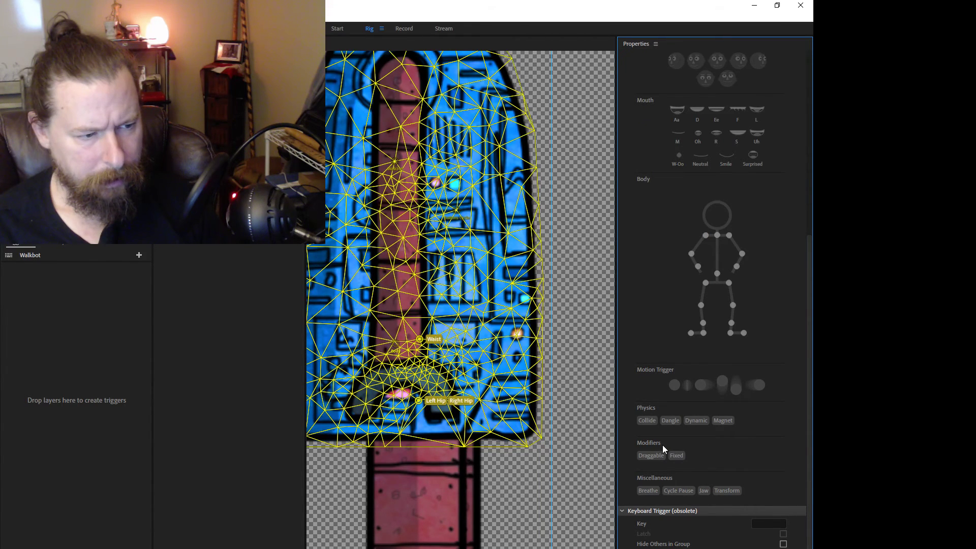
scroll(663, 444, up, 3)
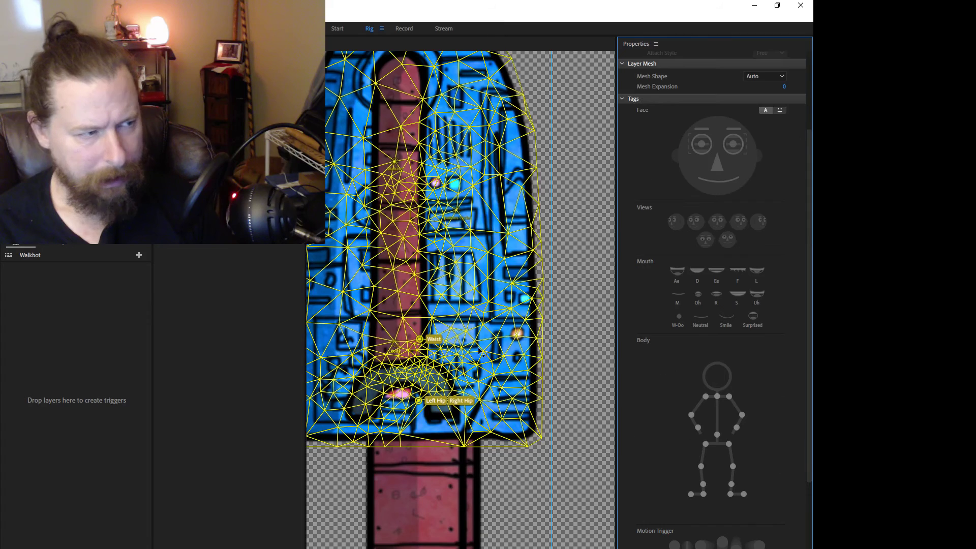
click(208, 112)
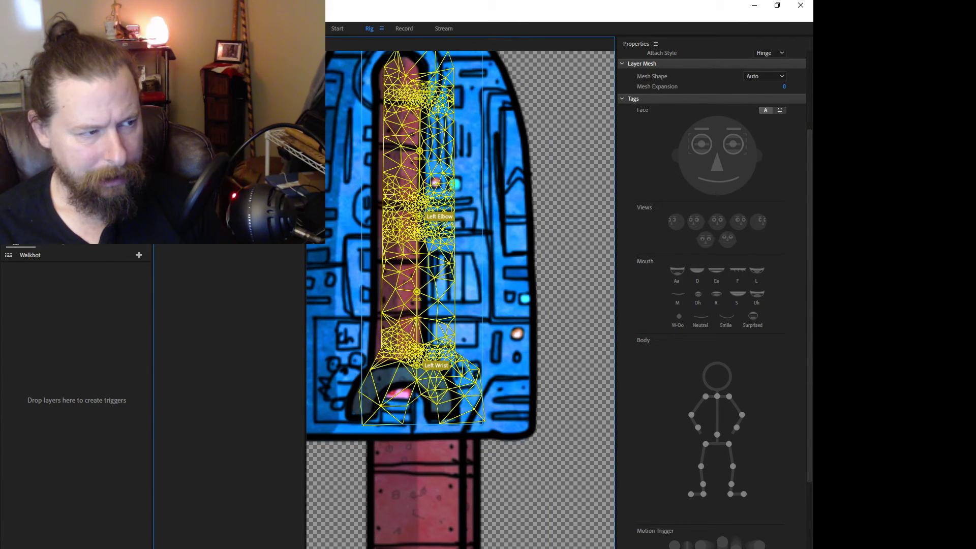
click(208, 133)
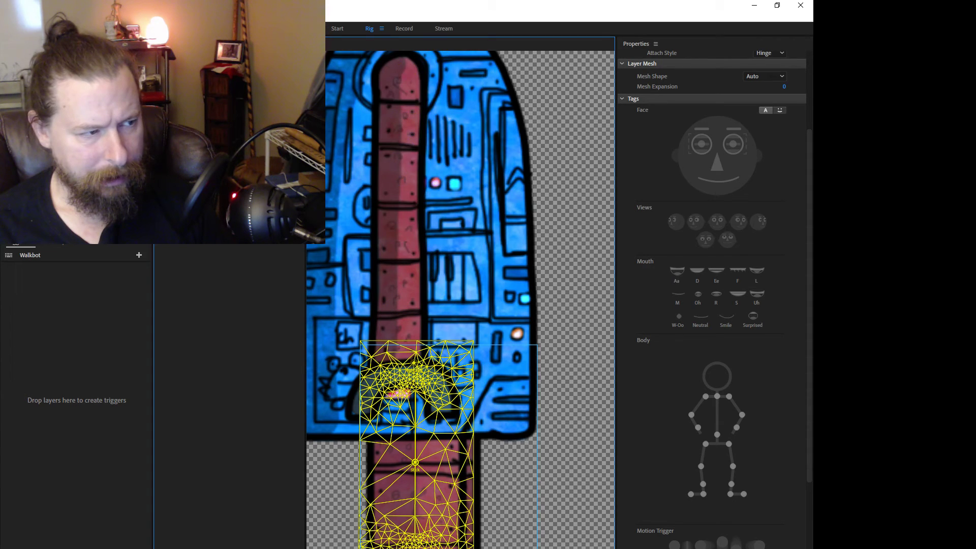
scroll(712, 295, down, 1)
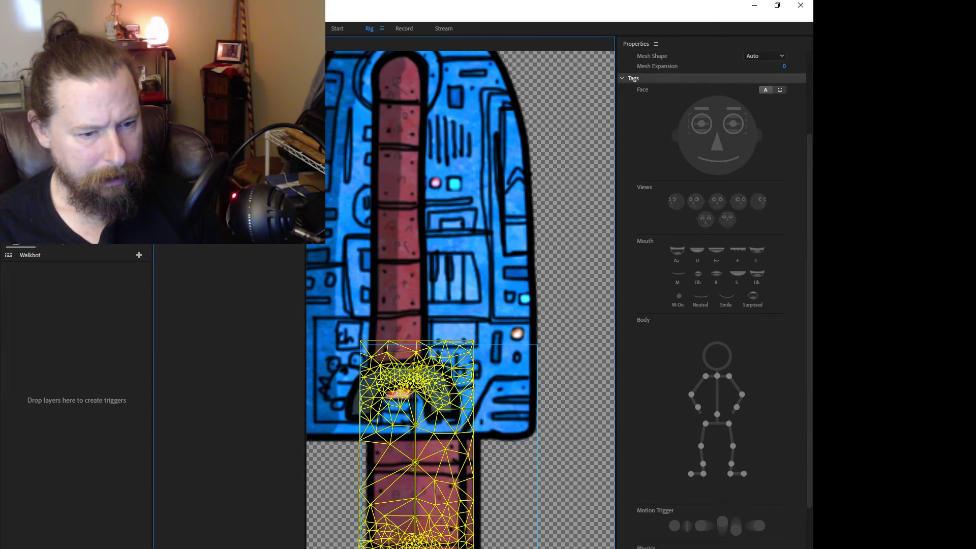
- Examine the tags of Walkbot's Right Leg layer and compare its hip origin handle with the Right Knee handle
click(632, 402)
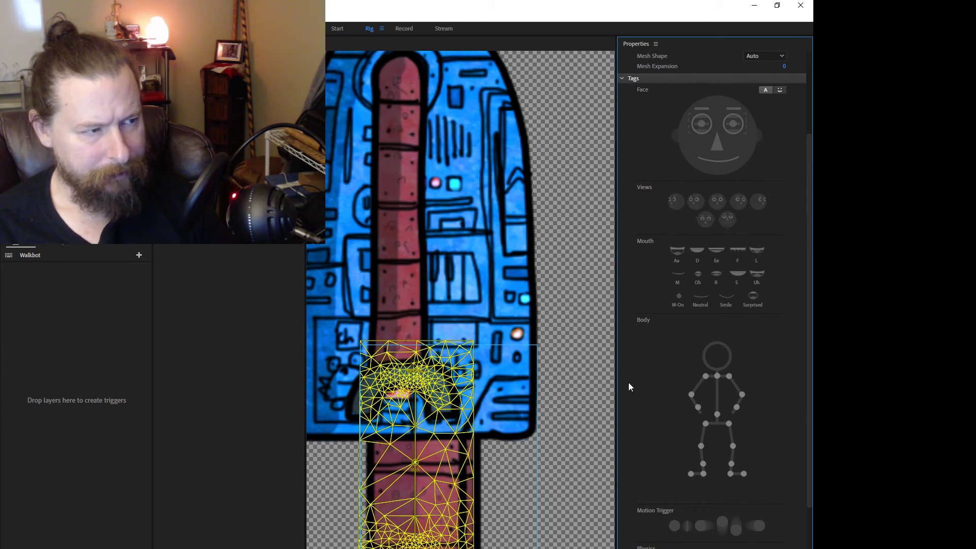
scroll(640, 386, down, 5)
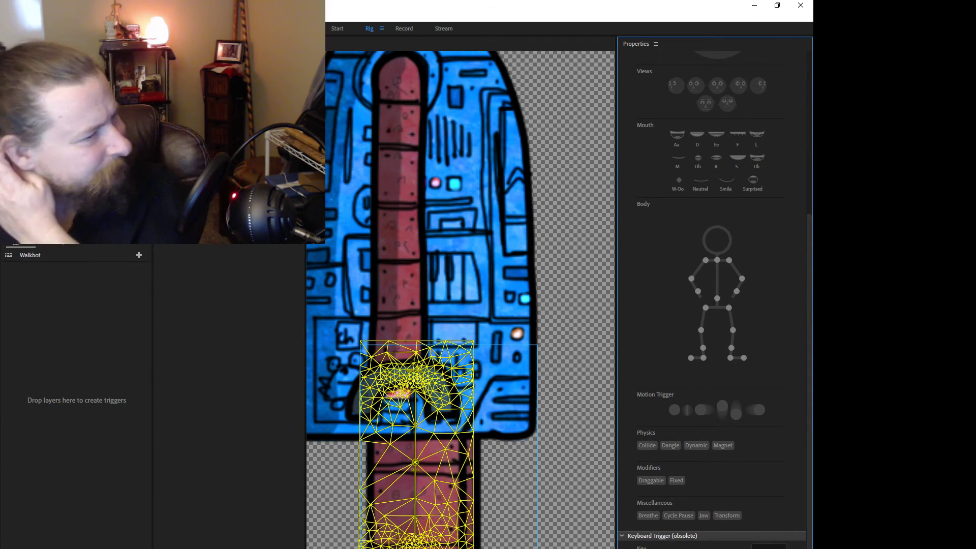
click(229, 153)
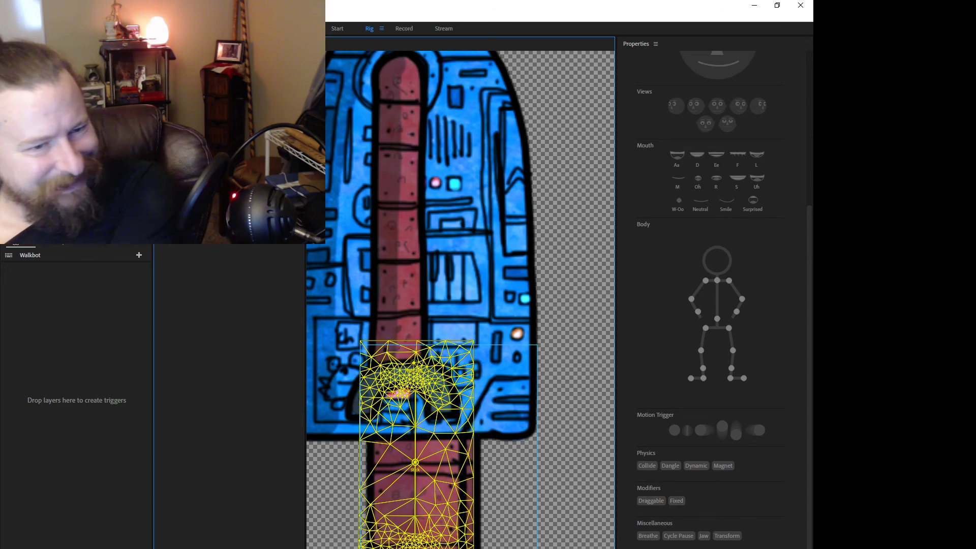
scroll(654, 357, down, 10)
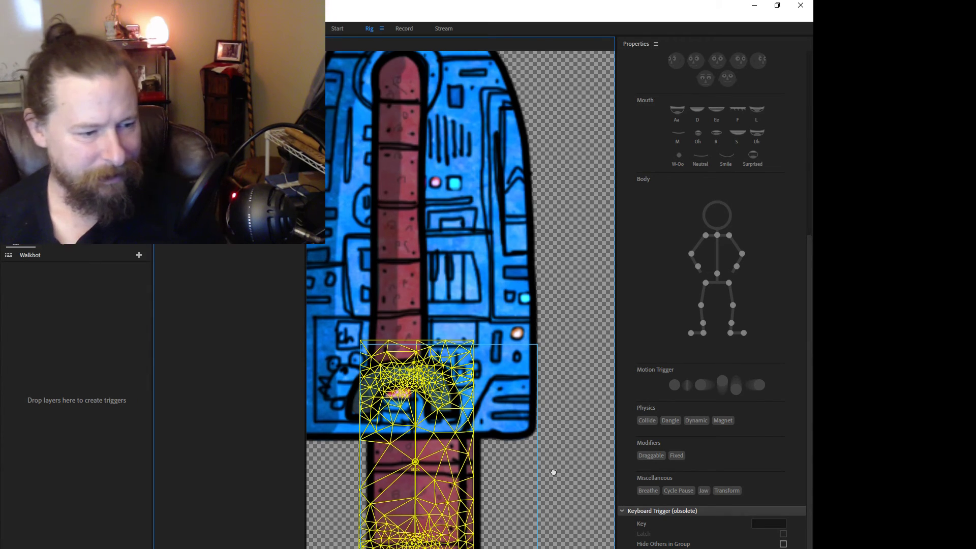
scroll(554, 473, down, 5)
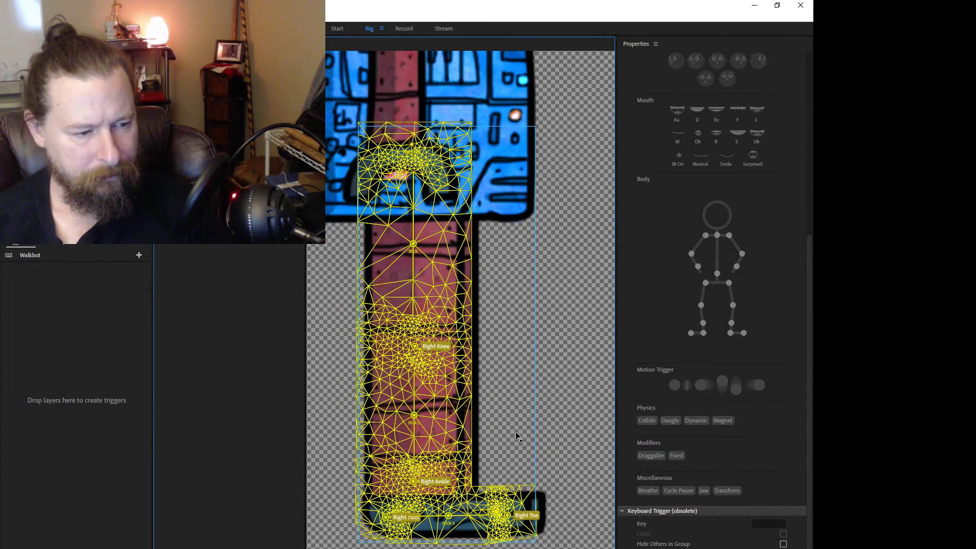
click(412, 145)
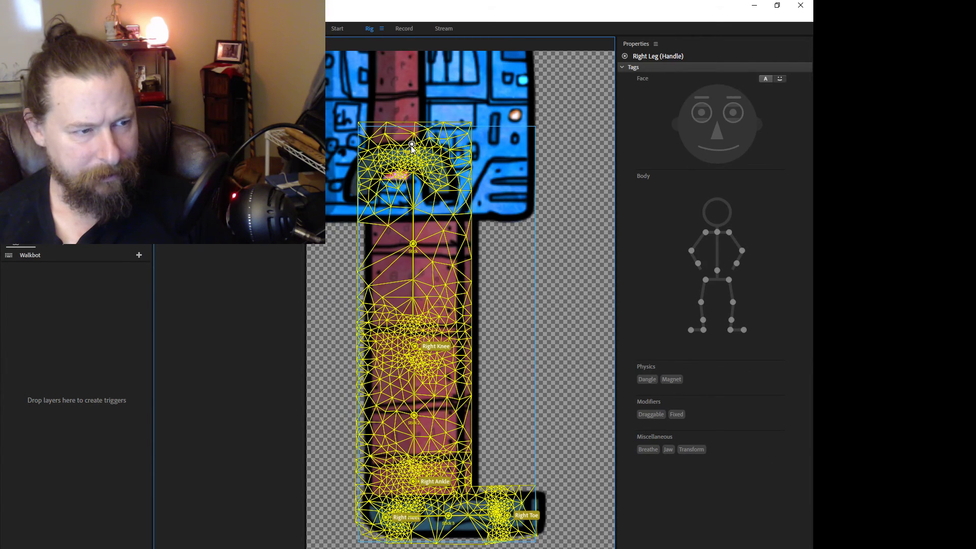
click(415, 346)
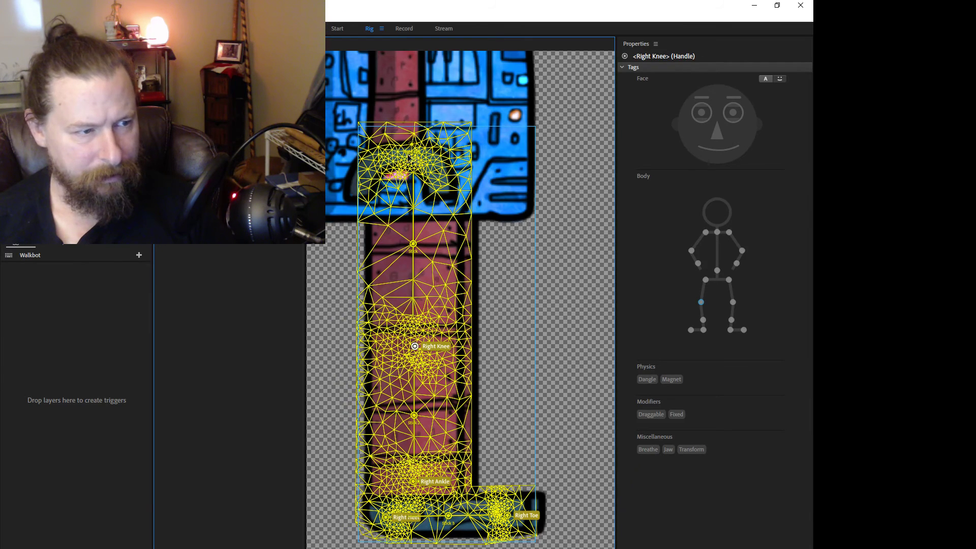
click(412, 145)
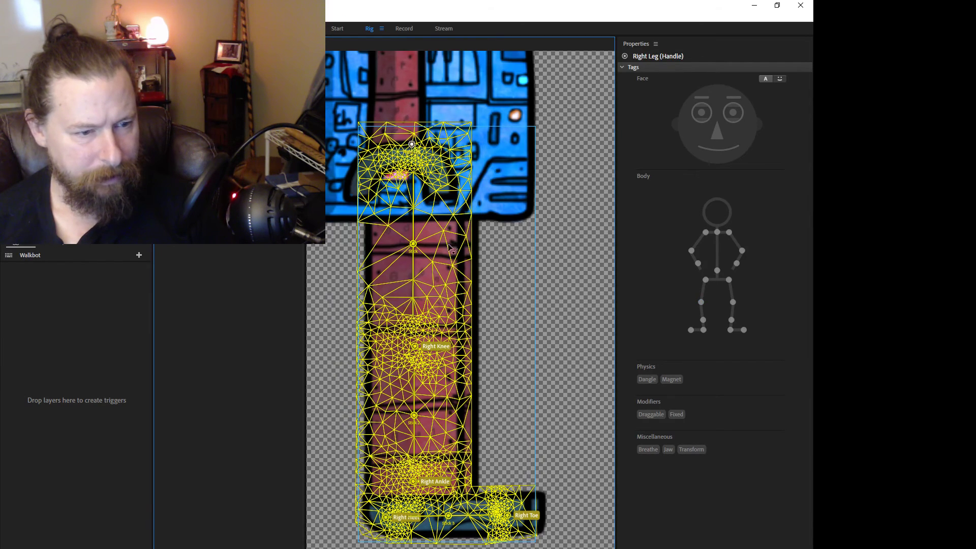
scroll(559, 292, up, 5)
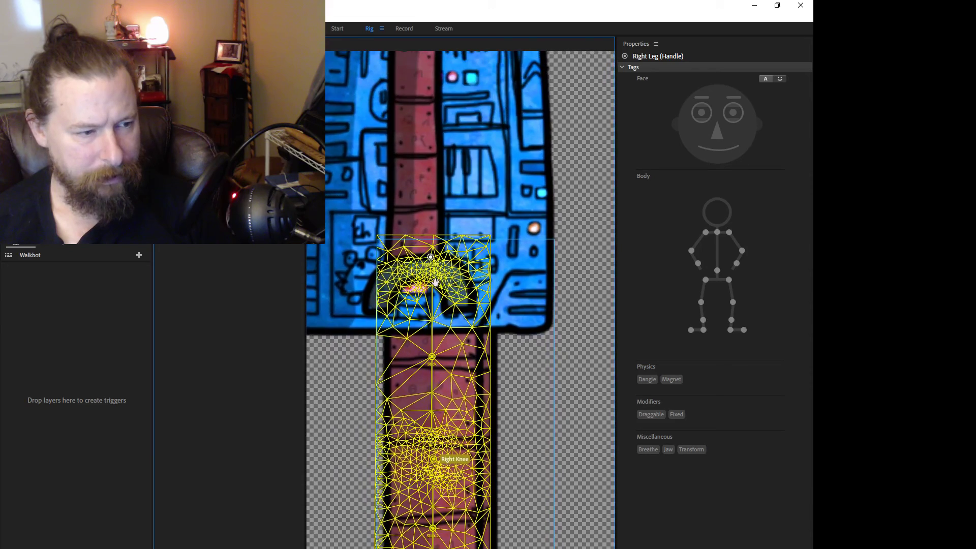
scroll(433, 281, up, 3)
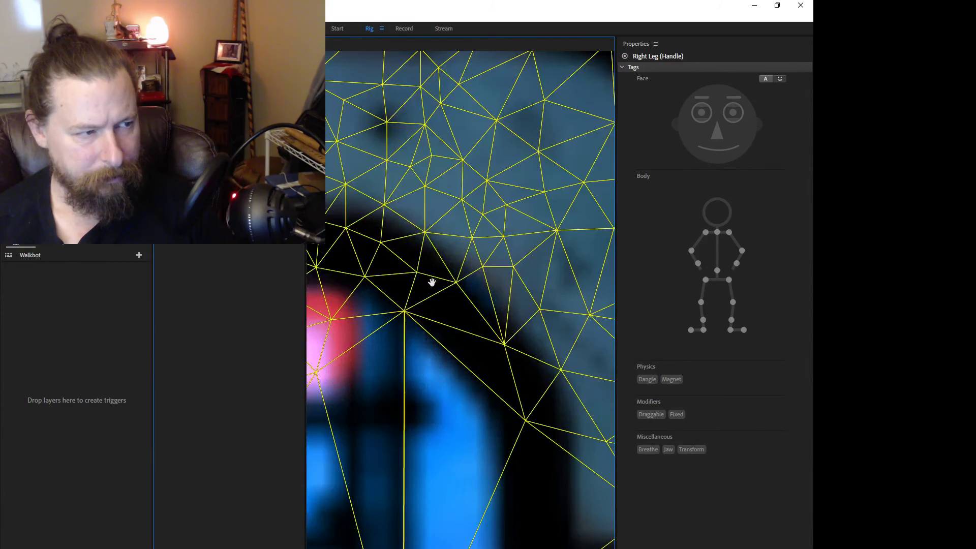
- Examine Walkbot's Right Leg artwork layer: the mesh around the hip, its tags, and the Right Knee and Right Ankle handles
click(366, 261)
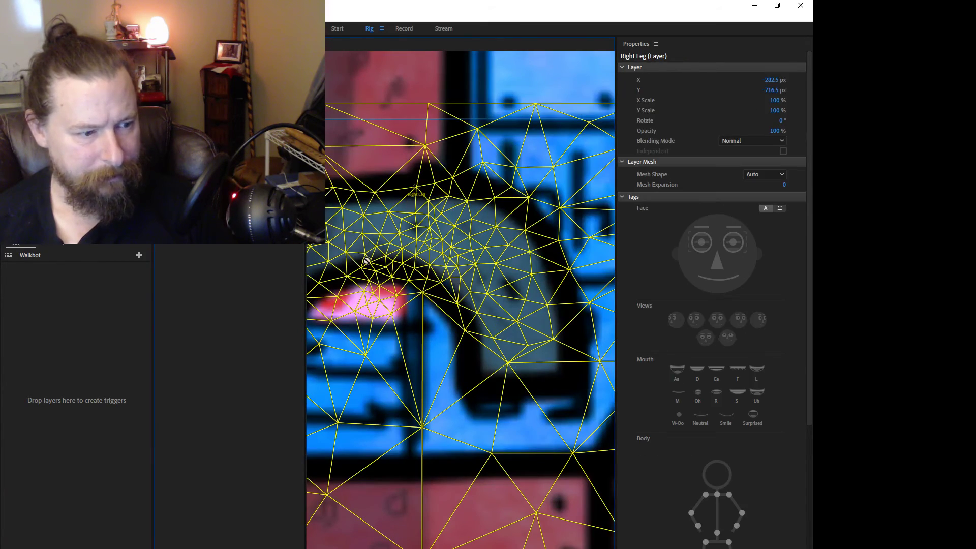
scroll(407, 328, down, 3)
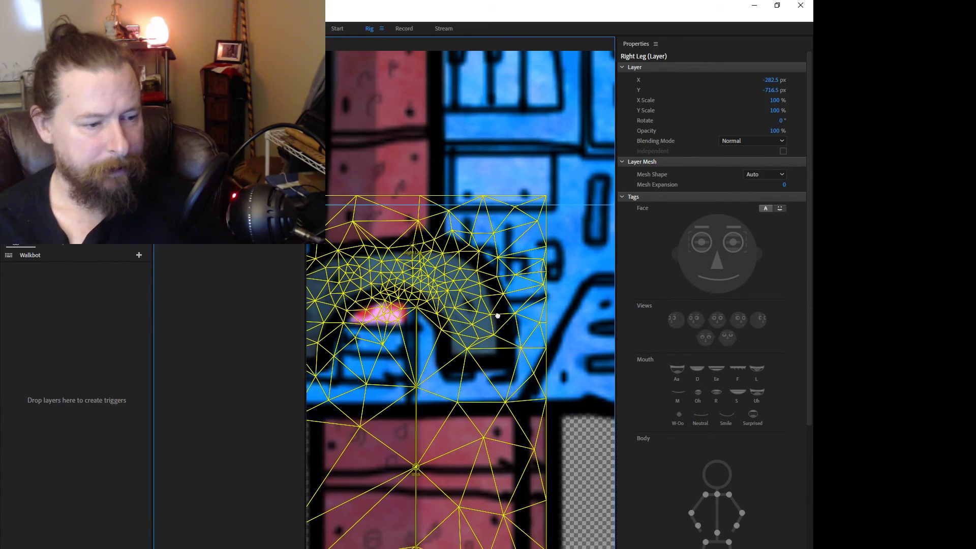
scroll(498, 316, down, 5)
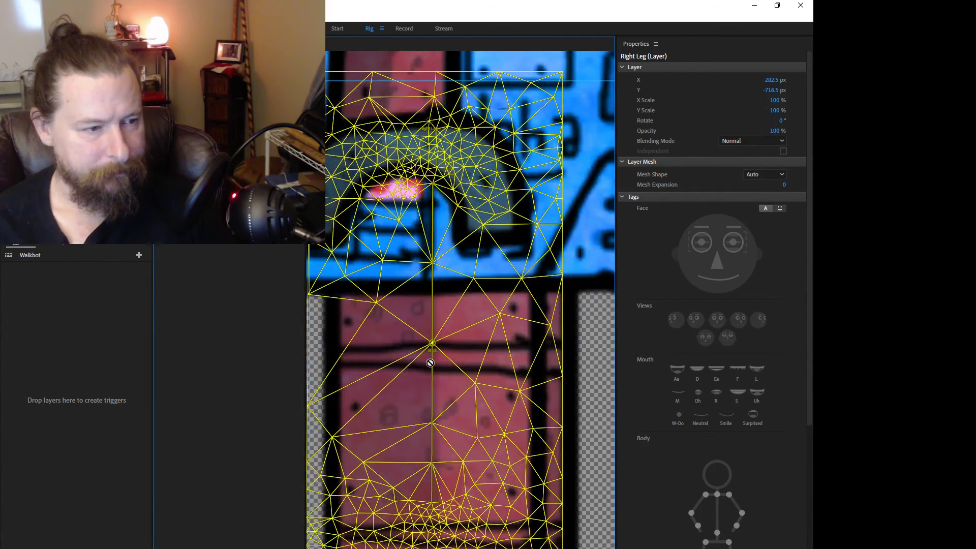
scroll(430, 362, down, 3)
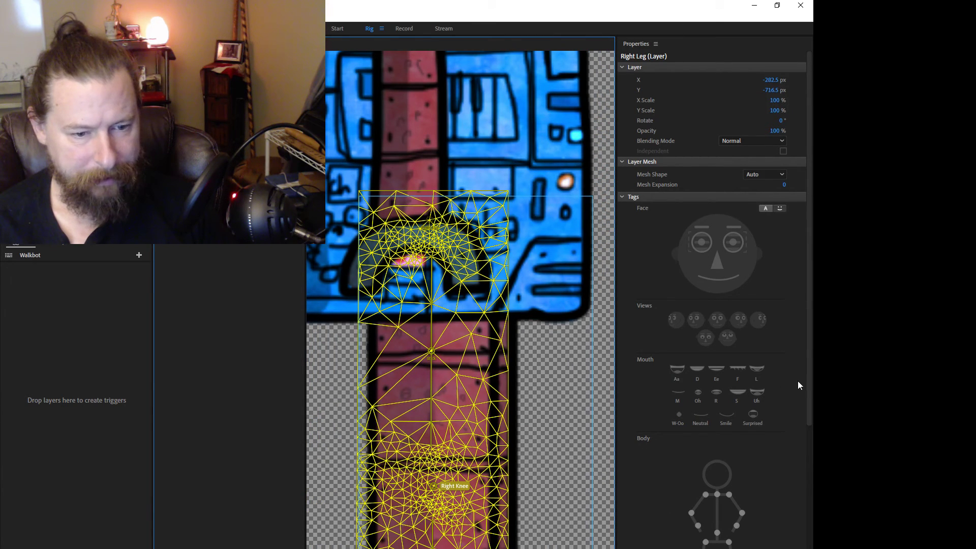
drag(809, 376, 809, 528)
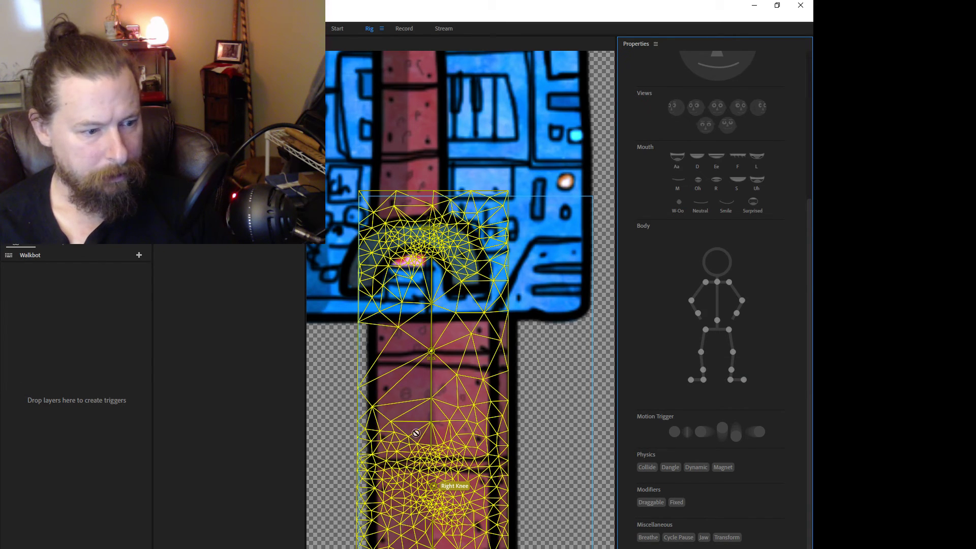
click(436, 489)
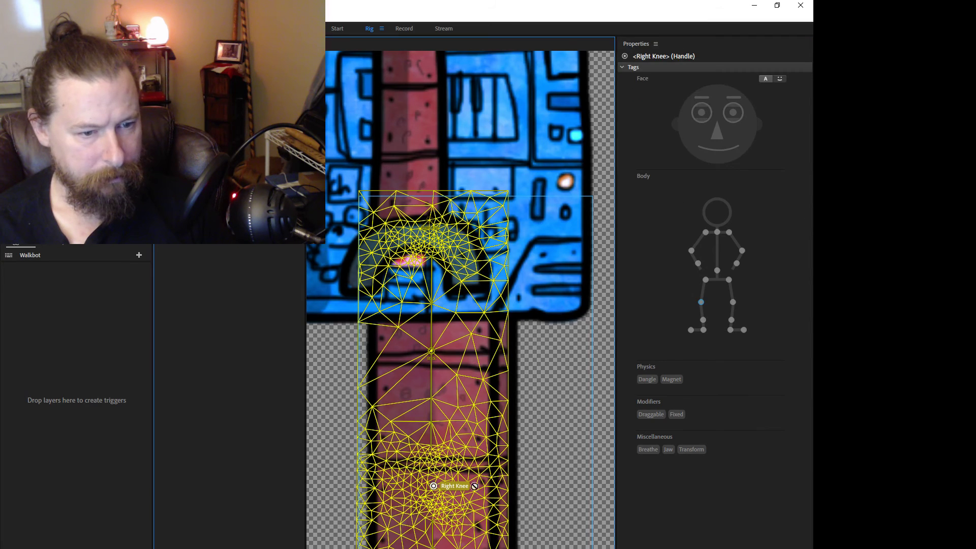
drag(563, 488, 544, 328)
scroll(512, 419, down, 3)
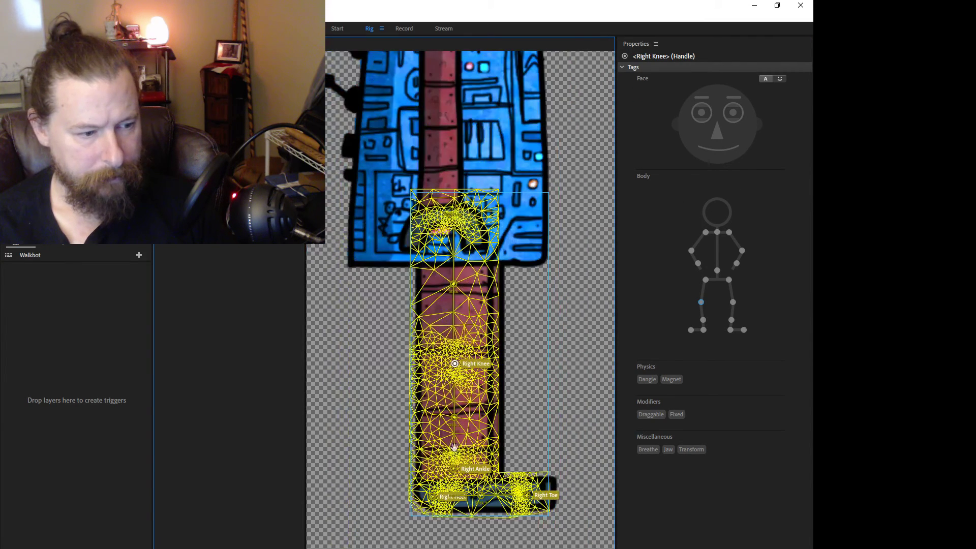
click(454, 469)
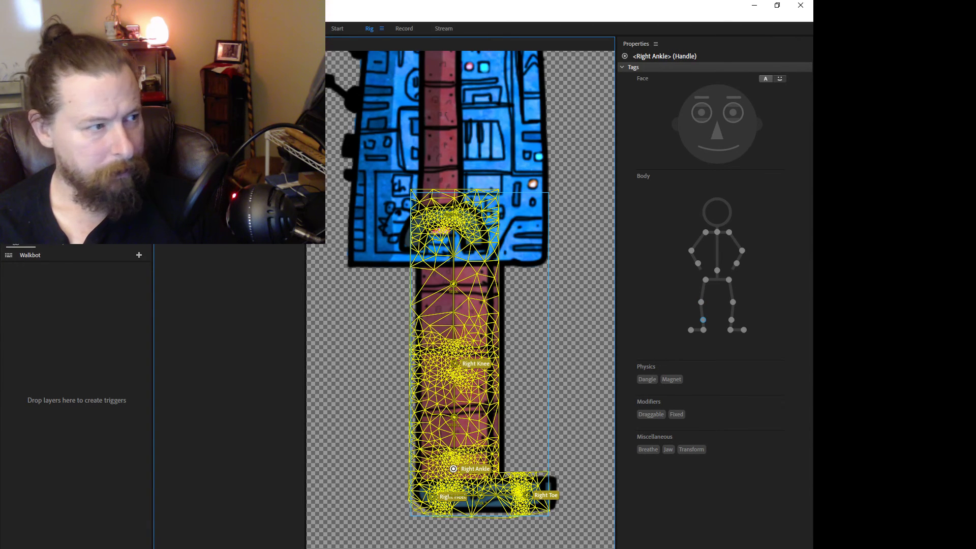
- Return to the ZombieA_Side rig and move the Left Leg's origin handle slightly forward at the hip, above the thigh
click(51, 148)
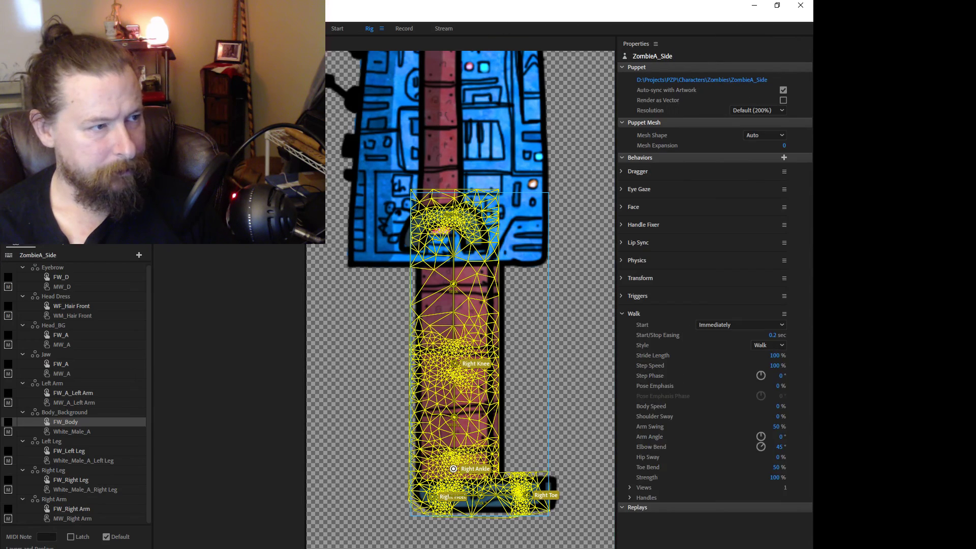
double_click(51, 147)
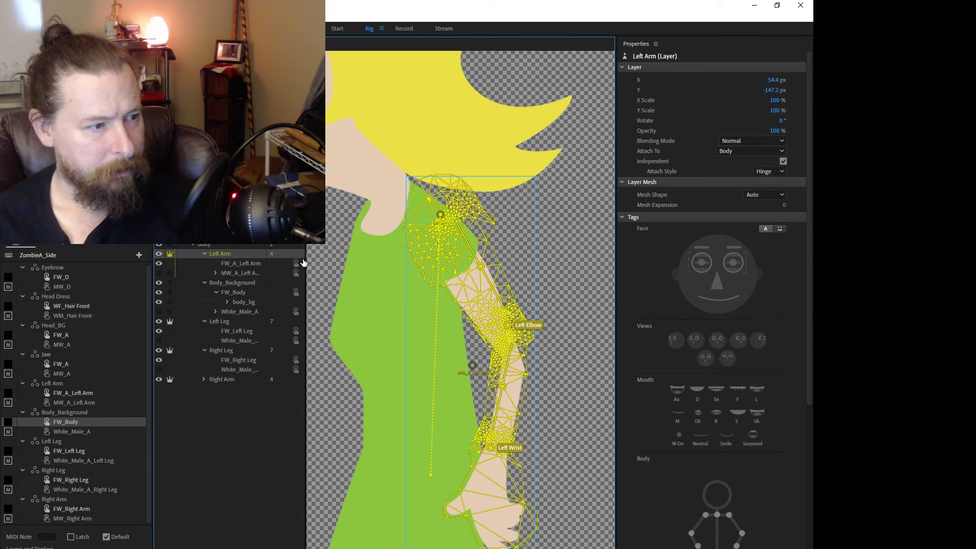
click(224, 323)
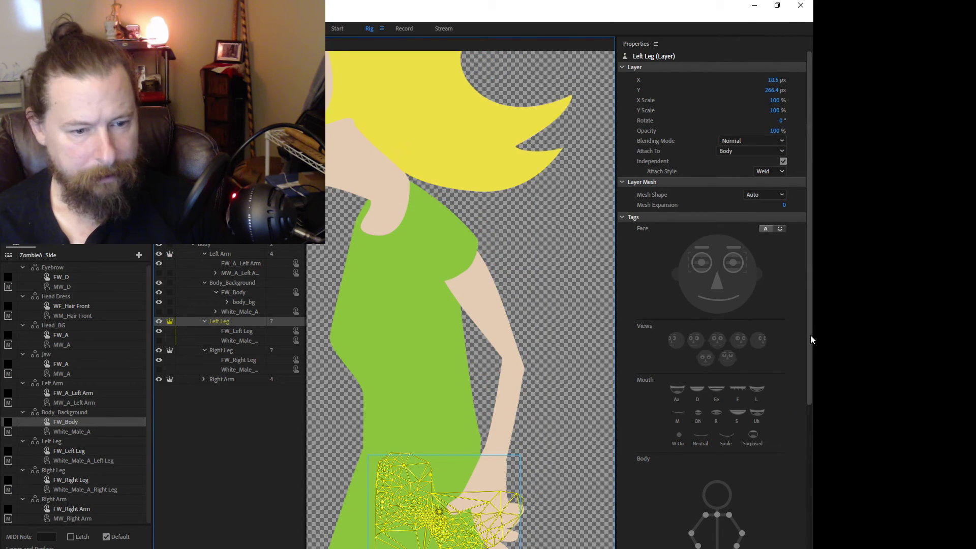
drag(810, 335, 798, 448)
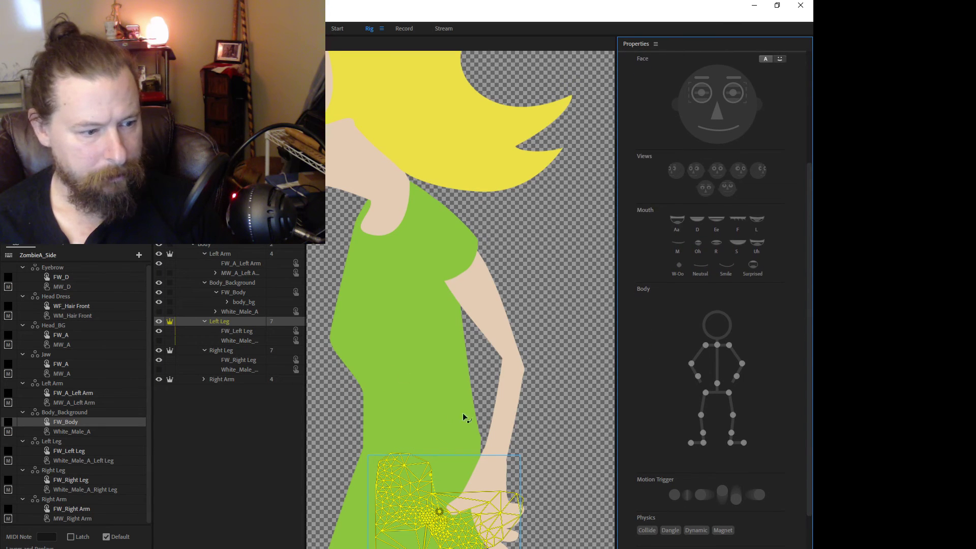
scroll(561, 358, down, 1)
drag(561, 357, 546, 224)
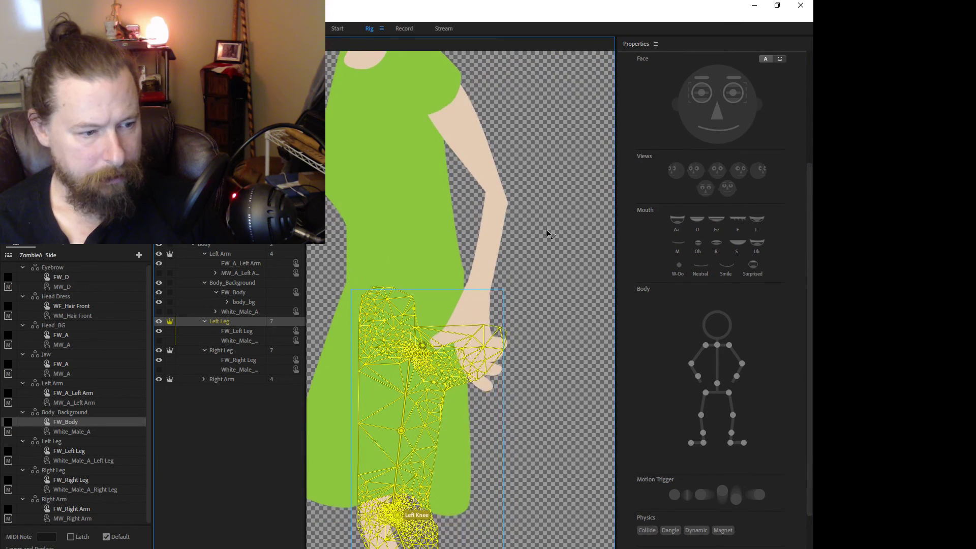
click(423, 346)
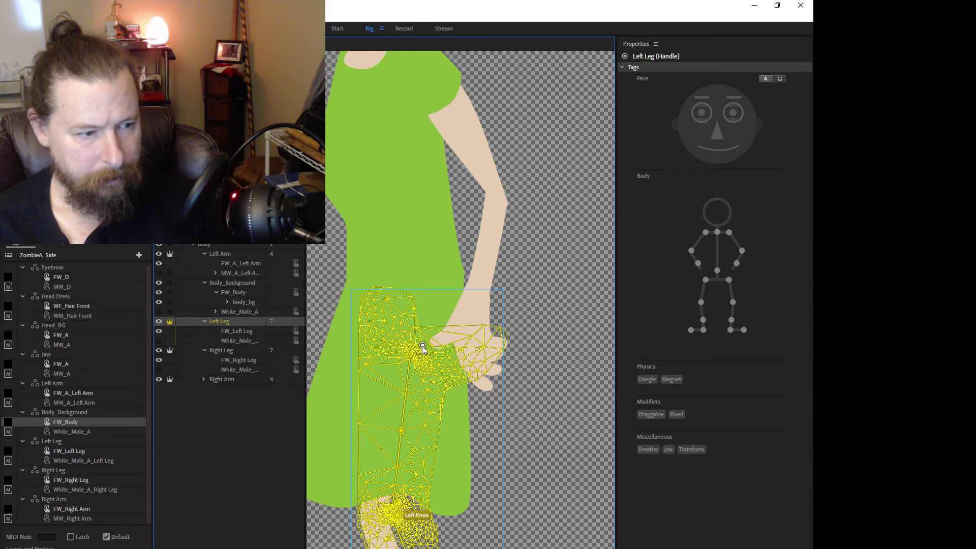
drag(423, 347, 412, 345)
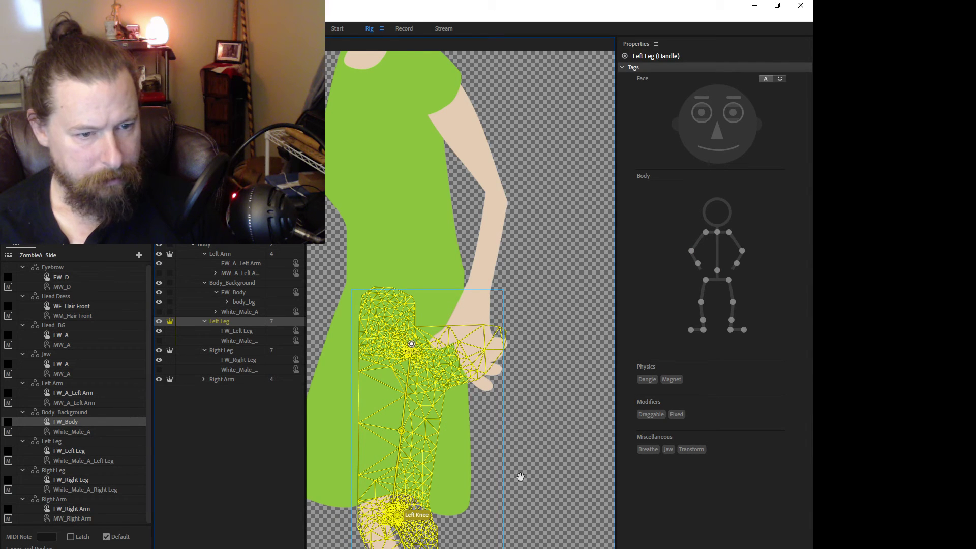
- Check the tags of the Left Leg's knee, ankle, heel and toe handles
drag(520, 477, 535, 379)
click(411, 418)
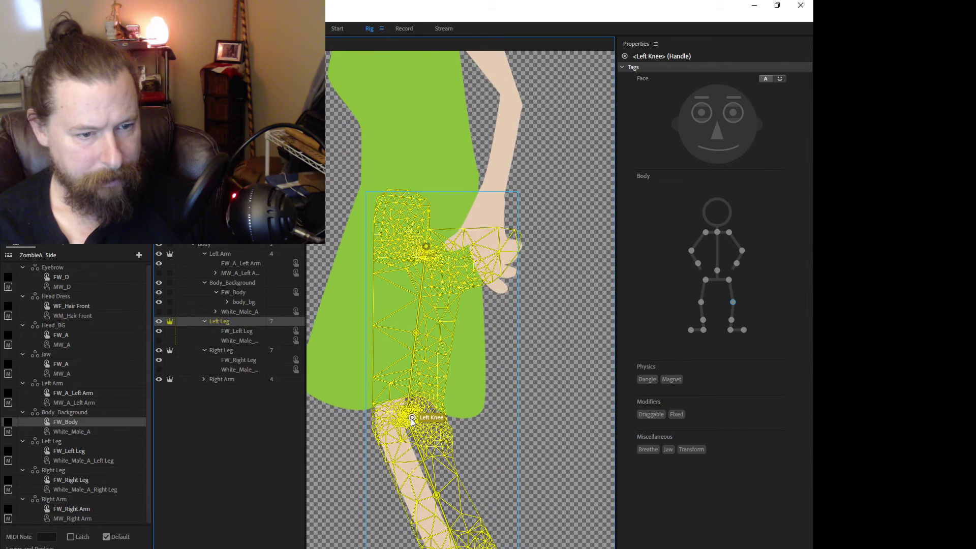
drag(549, 474, 503, 444)
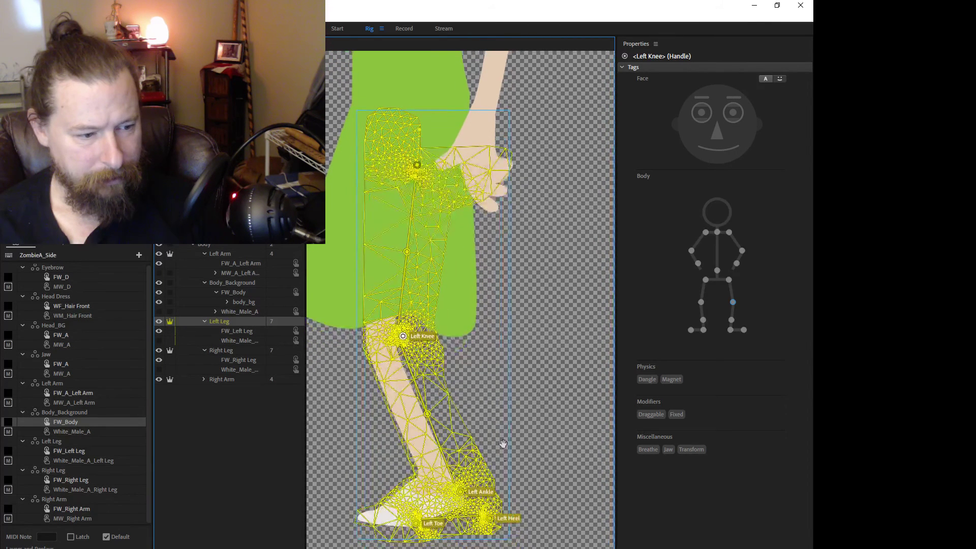
click(462, 492)
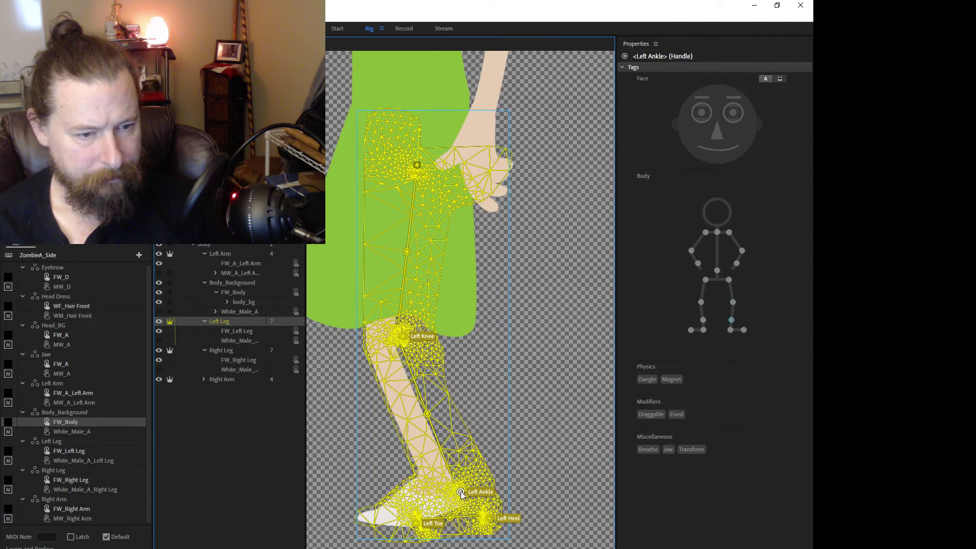
click(490, 519)
click(415, 524)
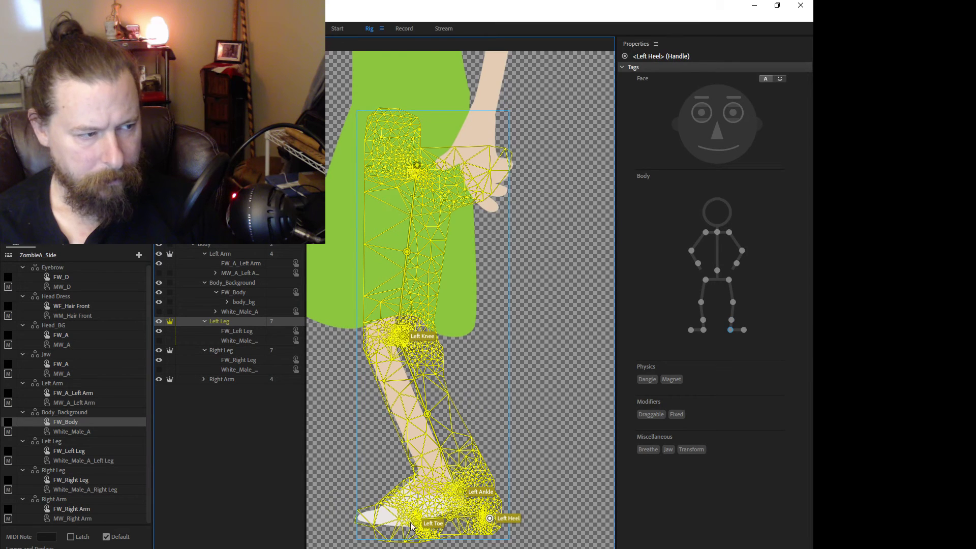
- Examine the tags, handles and attachment settings of the zombie's FW_Right Leg artwork and its parent Right Leg layer
click(228, 358)
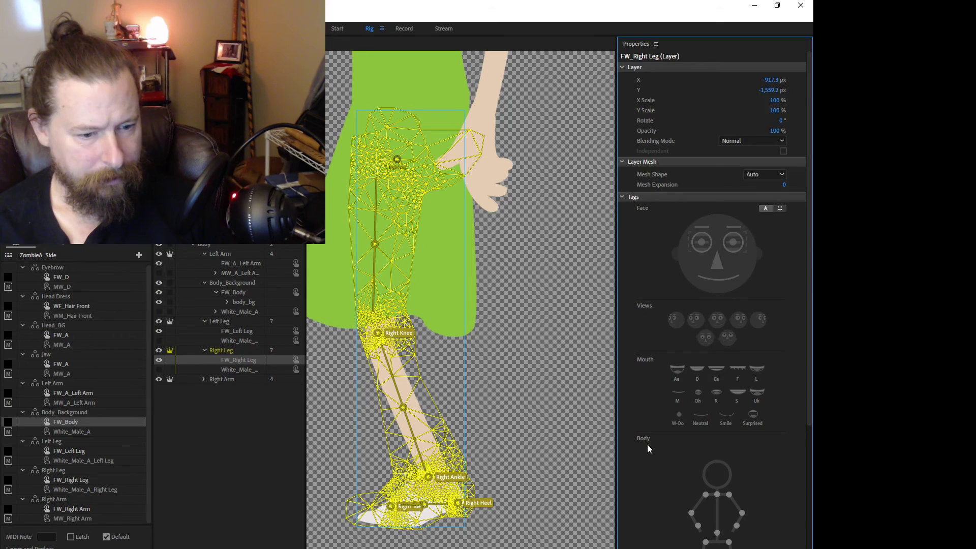
scroll(647, 444, down, 5)
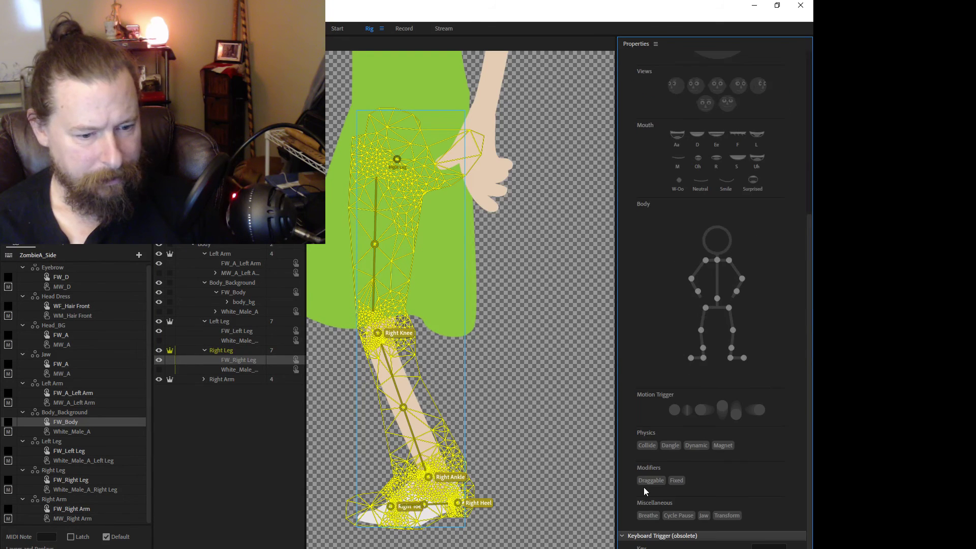
click(398, 158)
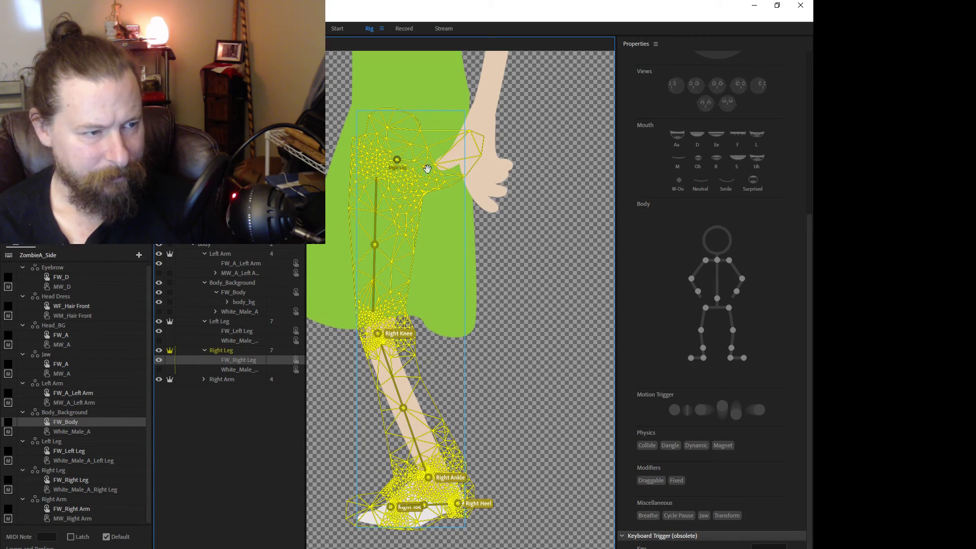
drag(427, 168, 426, 173)
drag(546, 422, 544, 368)
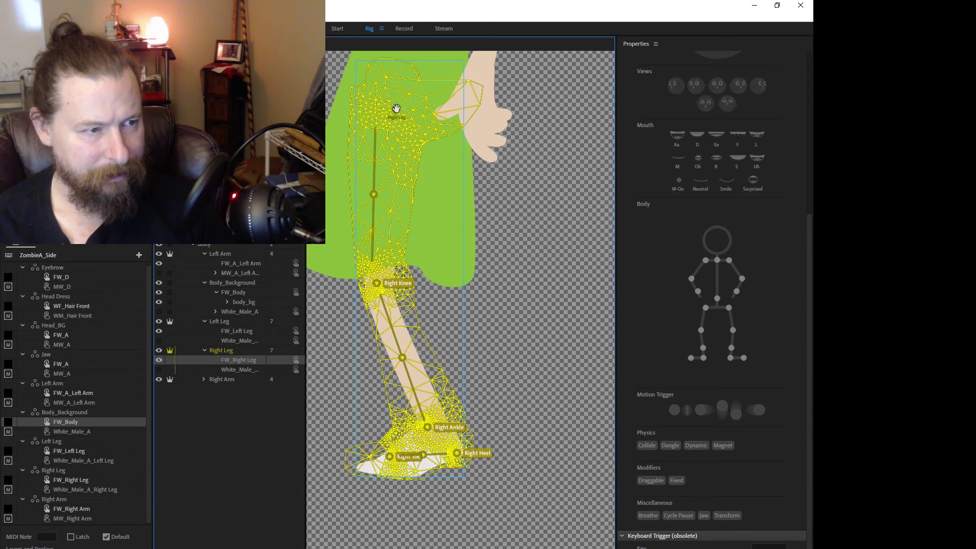
click(227, 351)
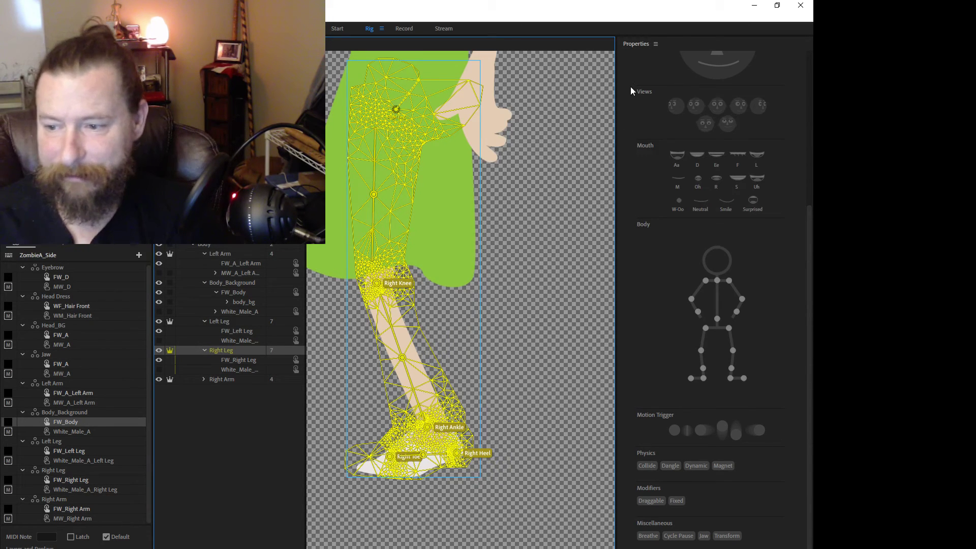
click(796, 8)
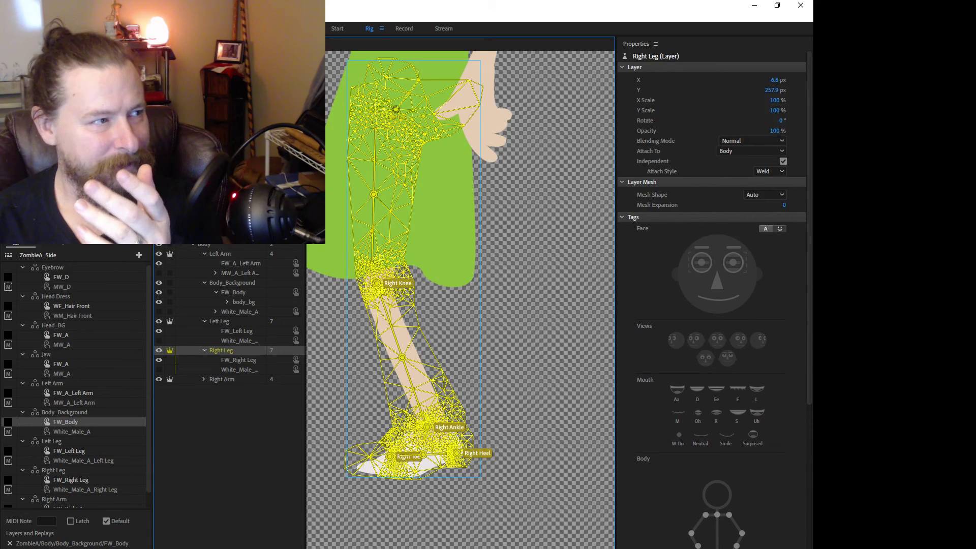
- Open the ZombieA_Side scene in place of the Walkbot scene for previewing the zombie's walk
click(754, 5)
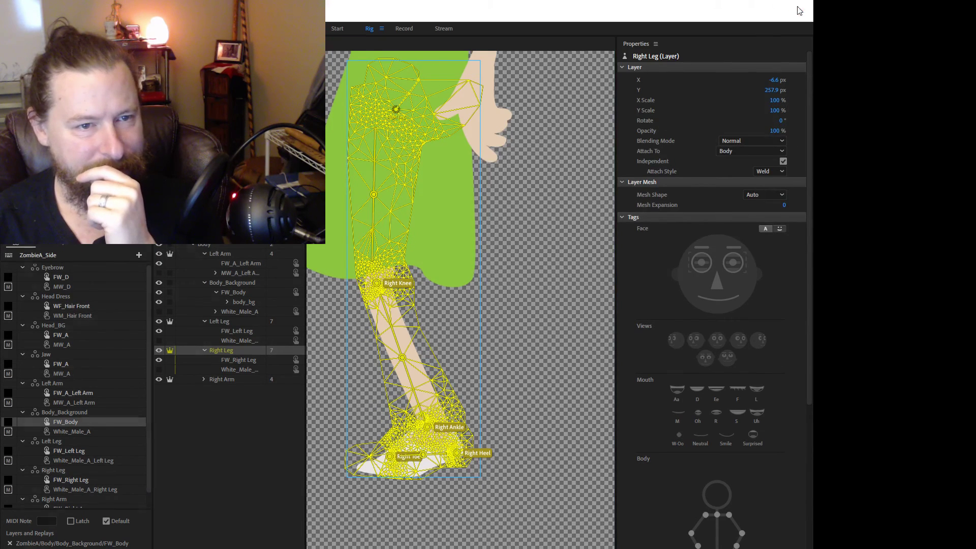
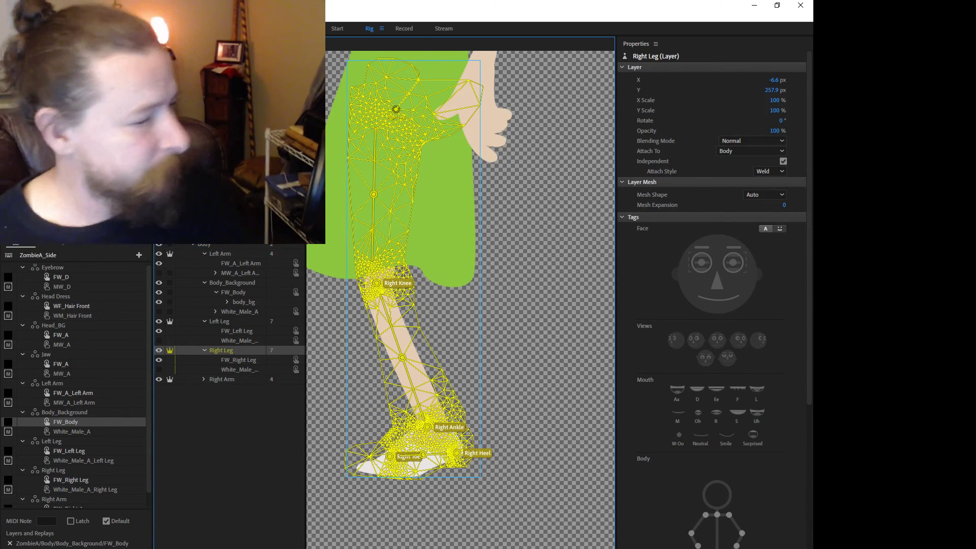
mouse_move(427, 547)
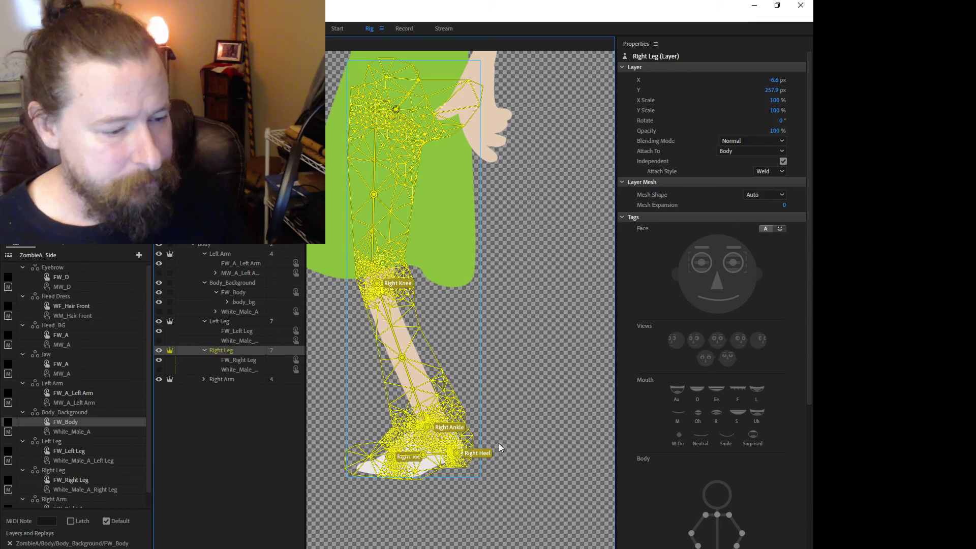
click(399, 29)
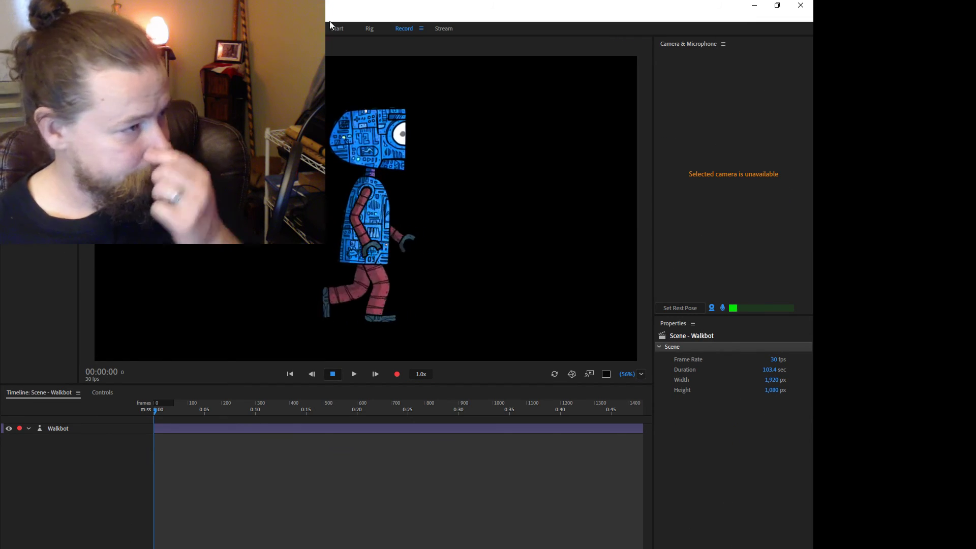
double_click(40, 102)
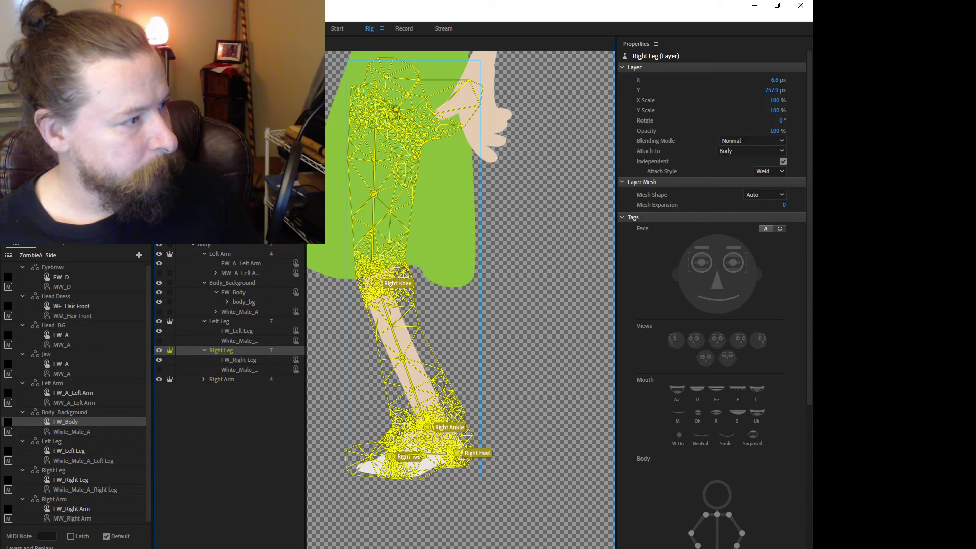
double_click(40, 112)
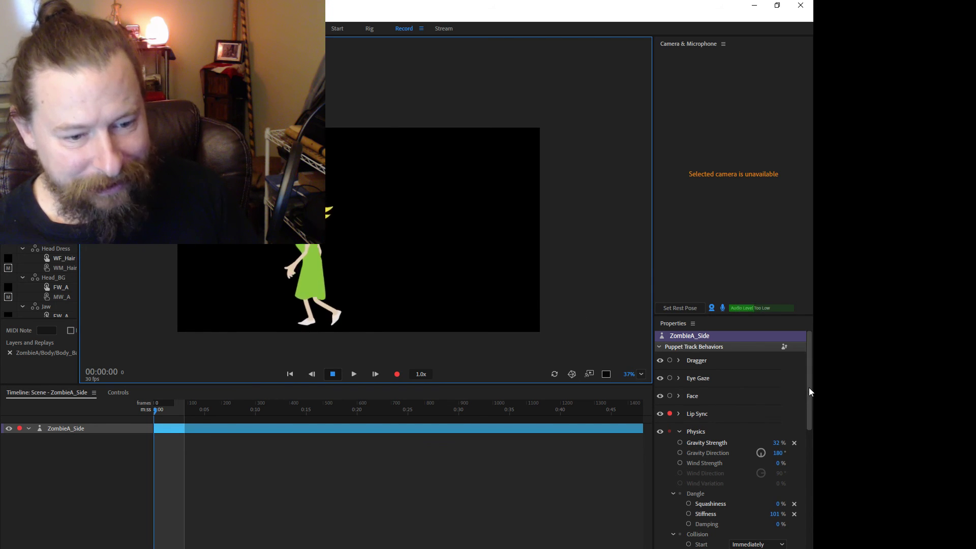
- Collapse the Walk [ZombieA] behavior, arm the puppet-level Walk behavior for recording and set its Style to Walk
drag(809, 387, 805, 546)
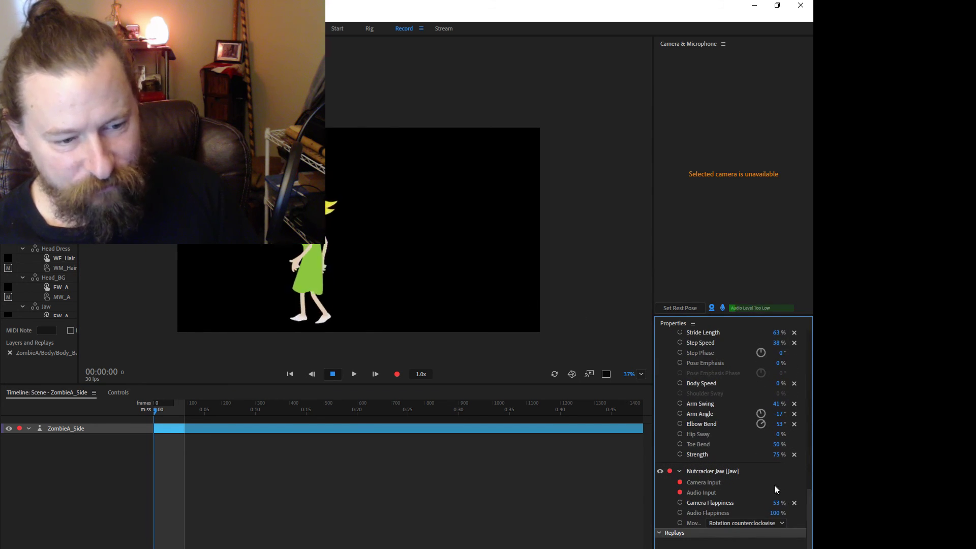
scroll(754, 490, up, 3)
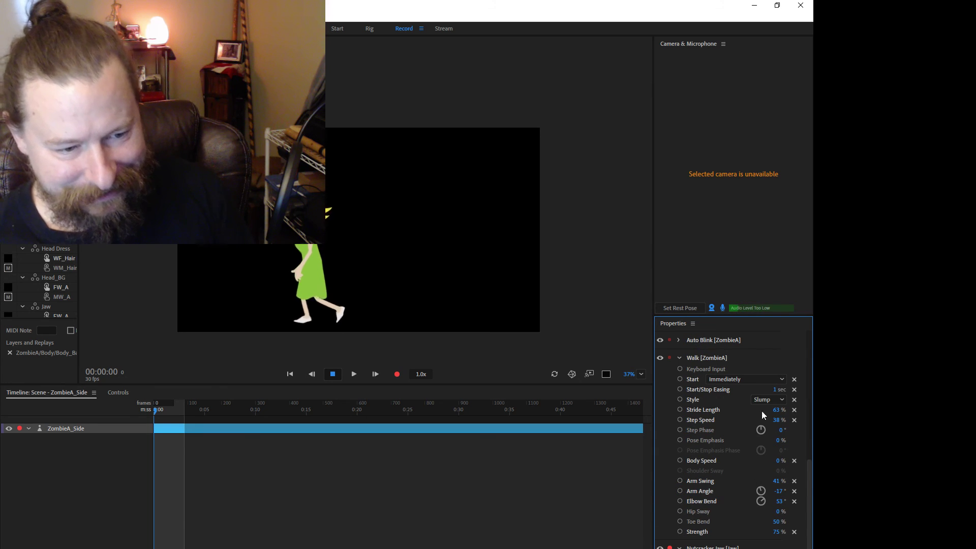
click(679, 357)
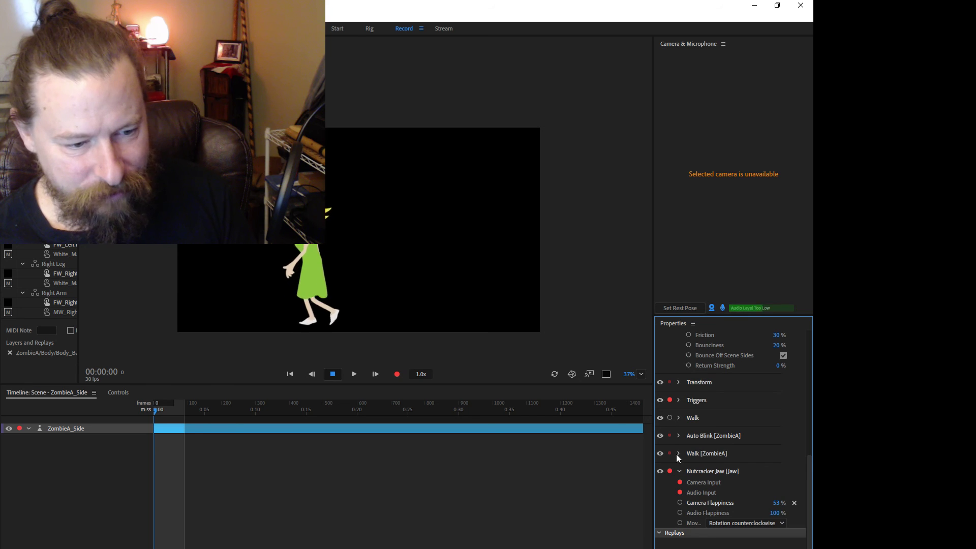
click(669, 418)
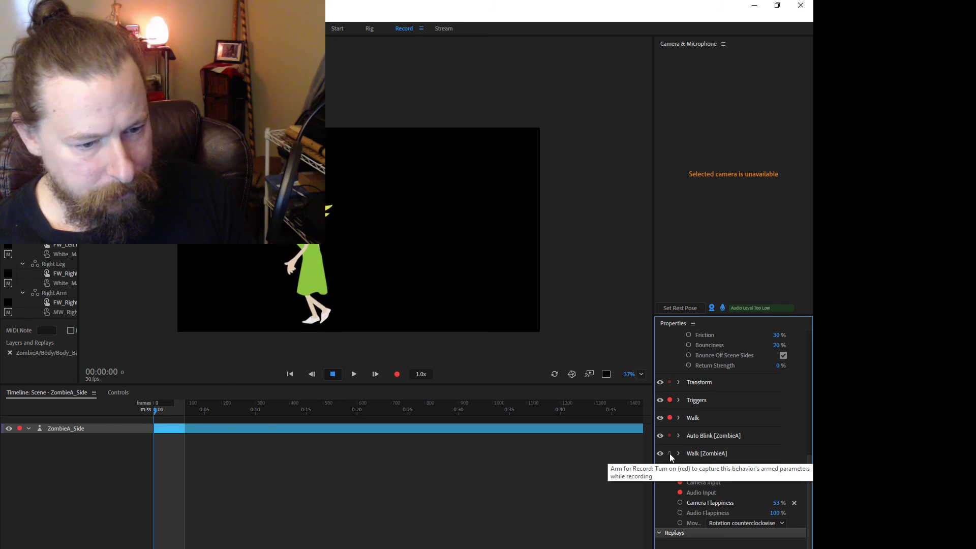
click(679, 417)
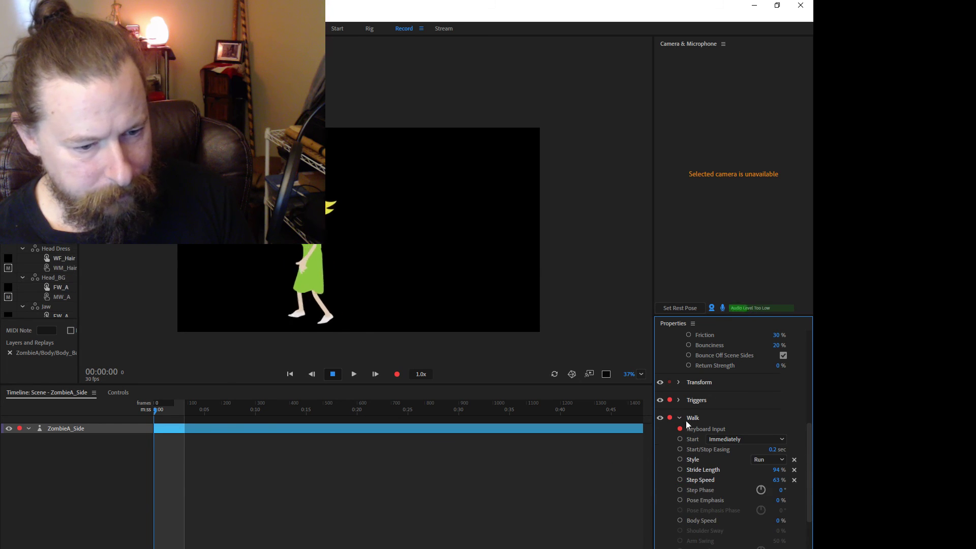
click(759, 459)
click(764, 471)
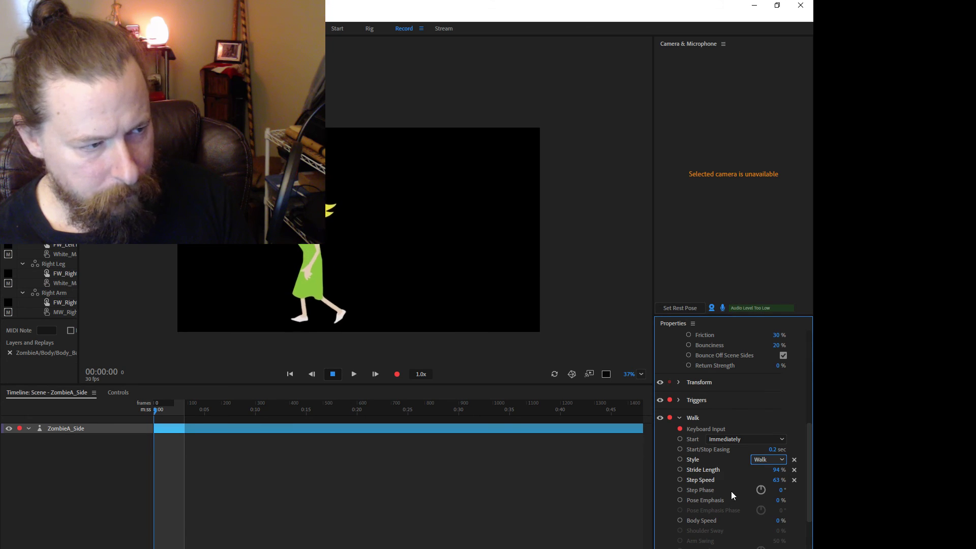
scroll(730, 491, down, 3)
scroll(676, 392, up, 6)
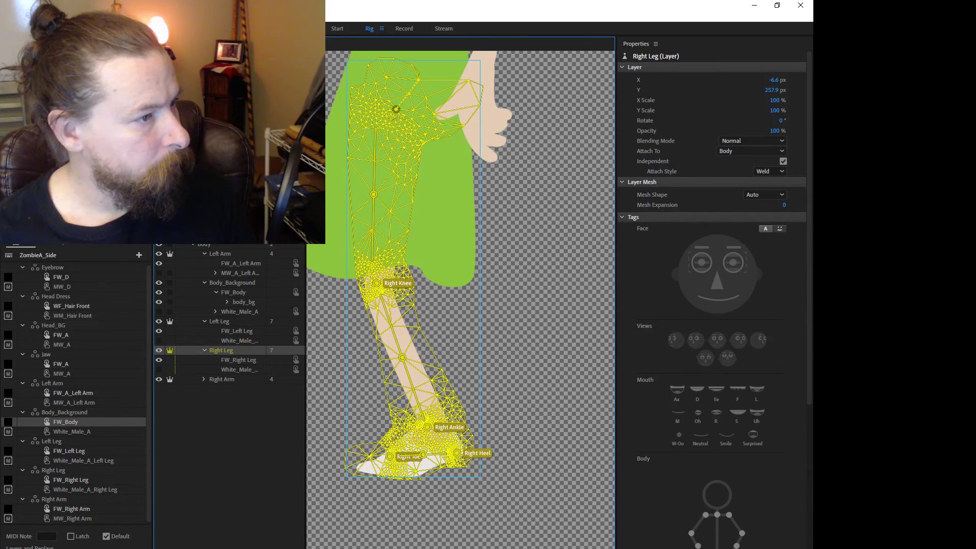
- Select the ZombieA layer in the puppet's rig and save the project as Zombie_A_Side 2 in the Zombies folder
click(213, 67)
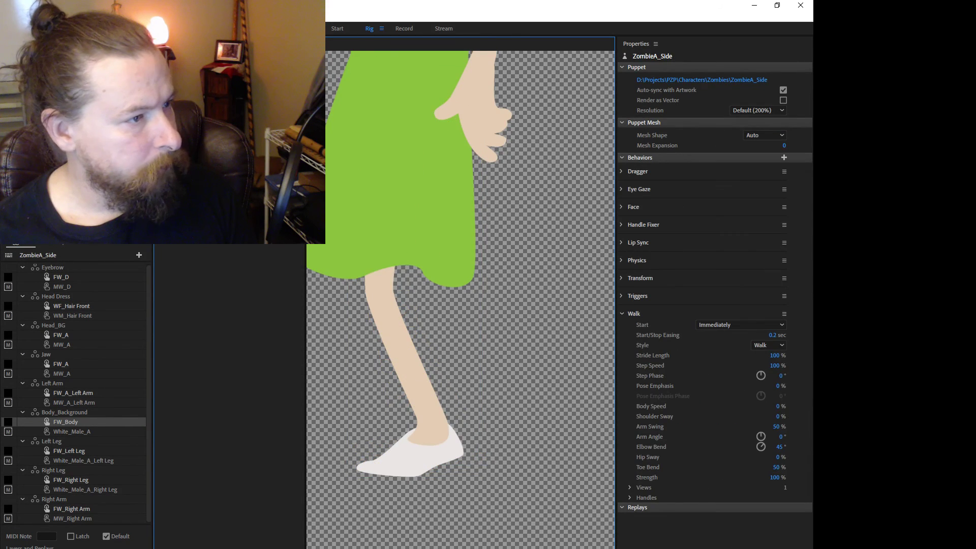
click(554, 312)
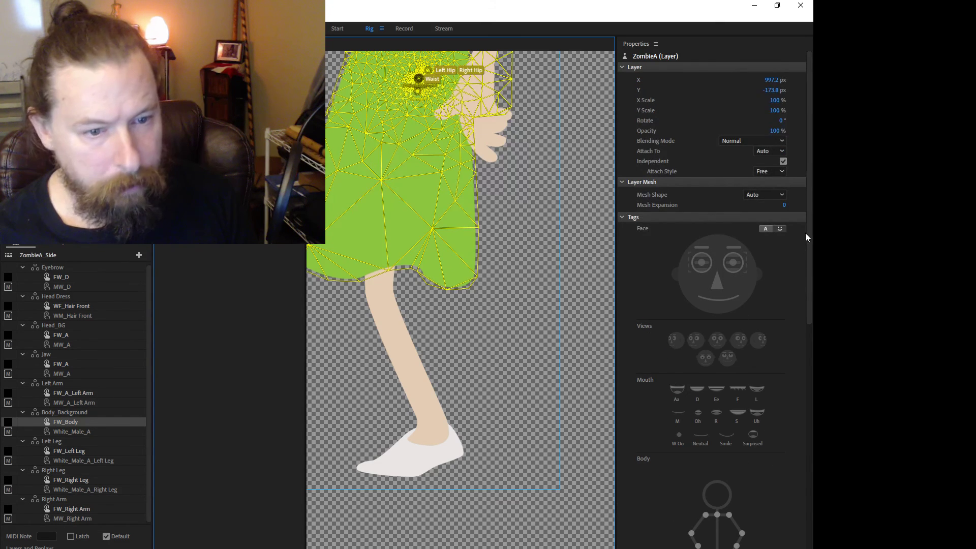
drag(805, 232, 801, 526)
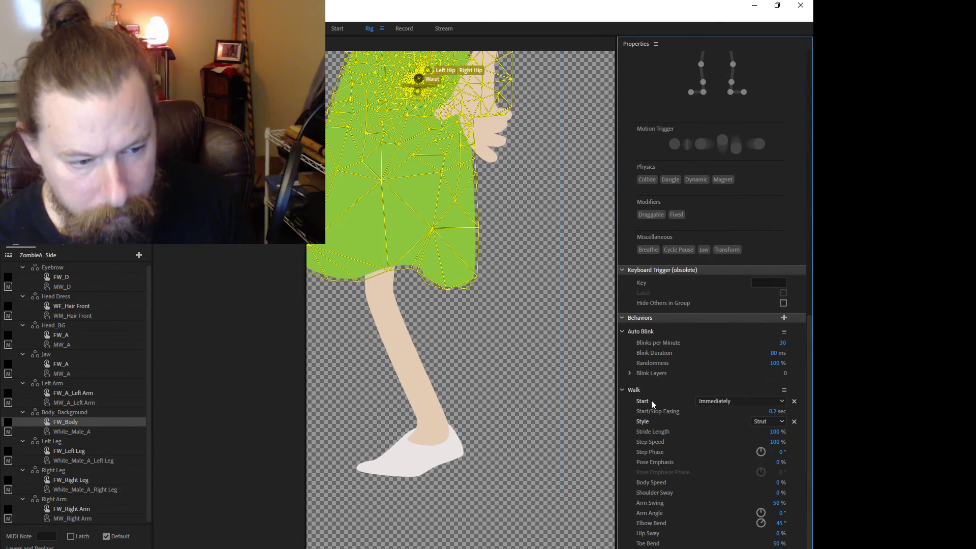
click(784, 390)
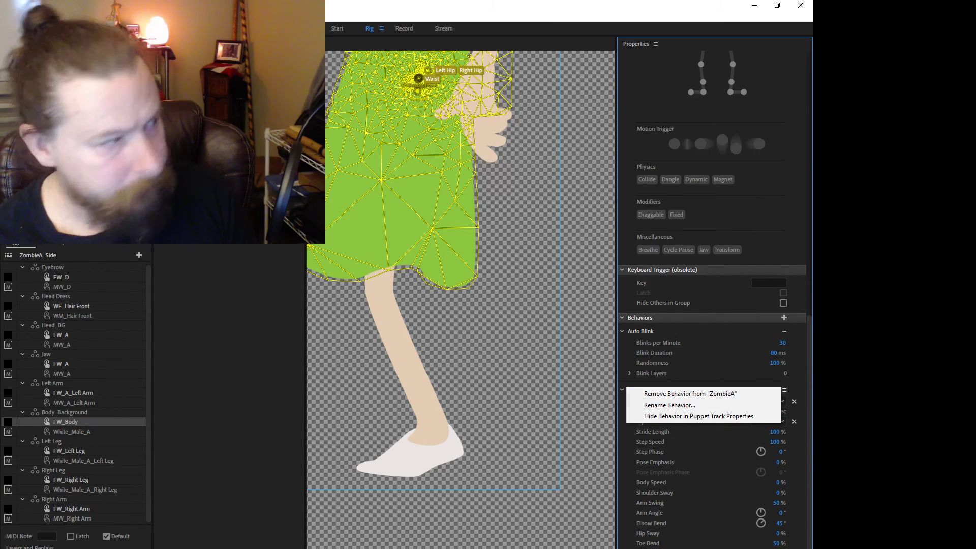
key(Escape)
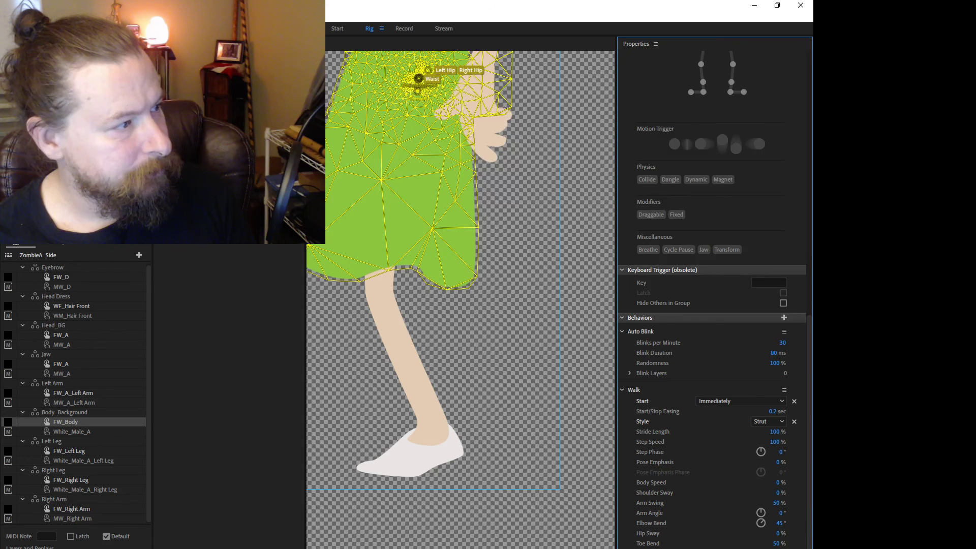
key(ctrl+shift+s)
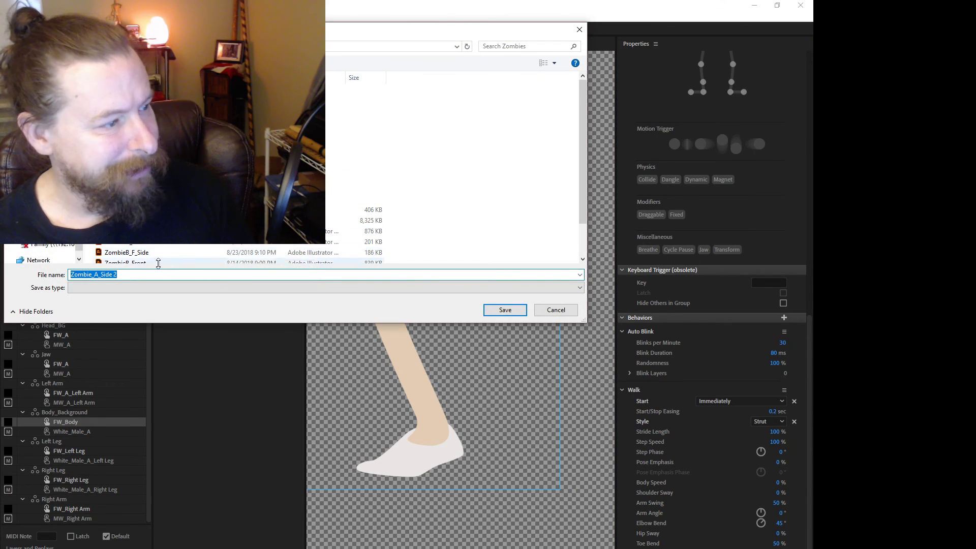
click(499, 310)
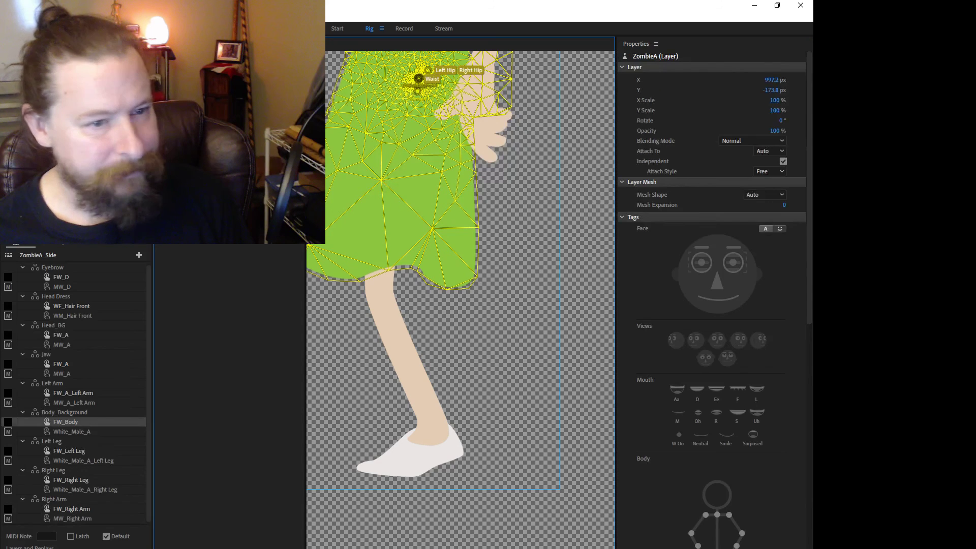
- Remove the Walk behavior from the ZombieA layer
drag(807, 309, 807, 548)
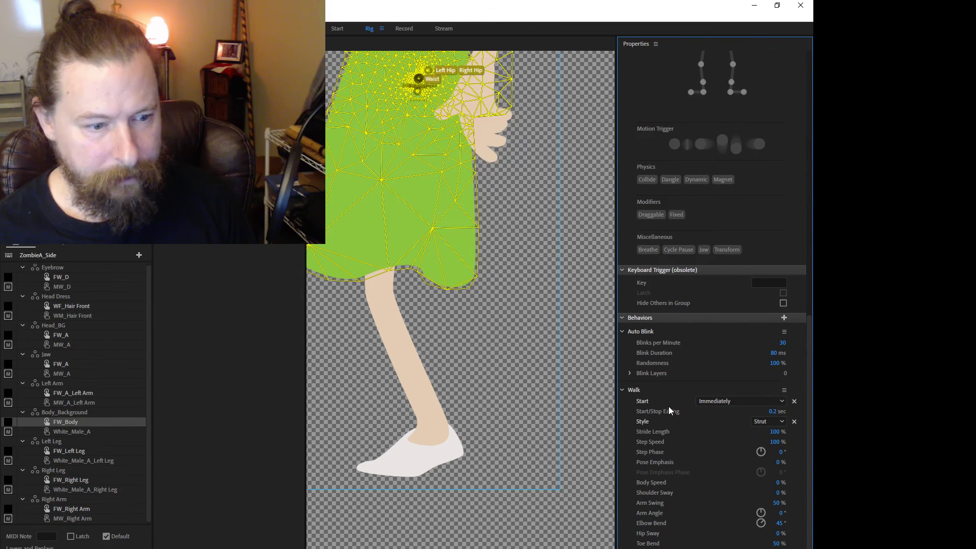
click(784, 391)
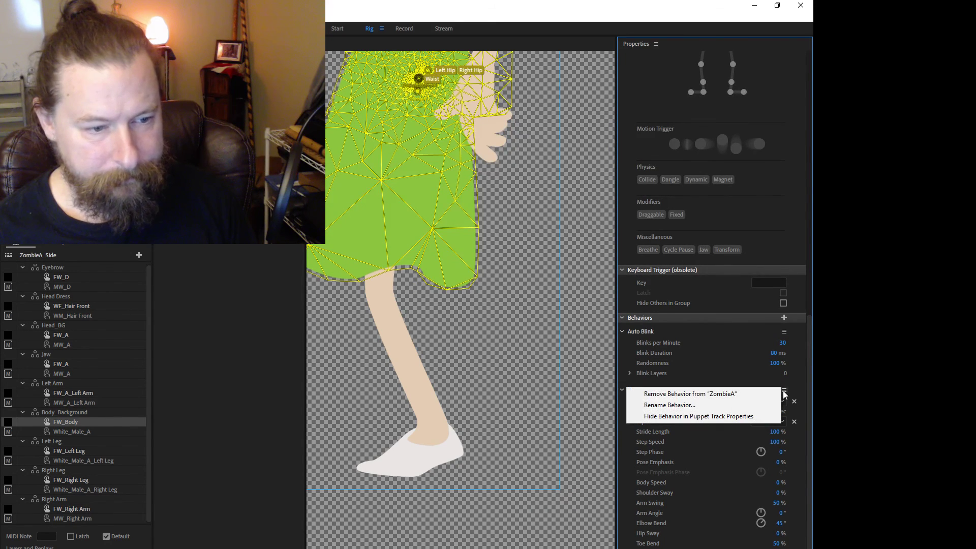
click(748, 398)
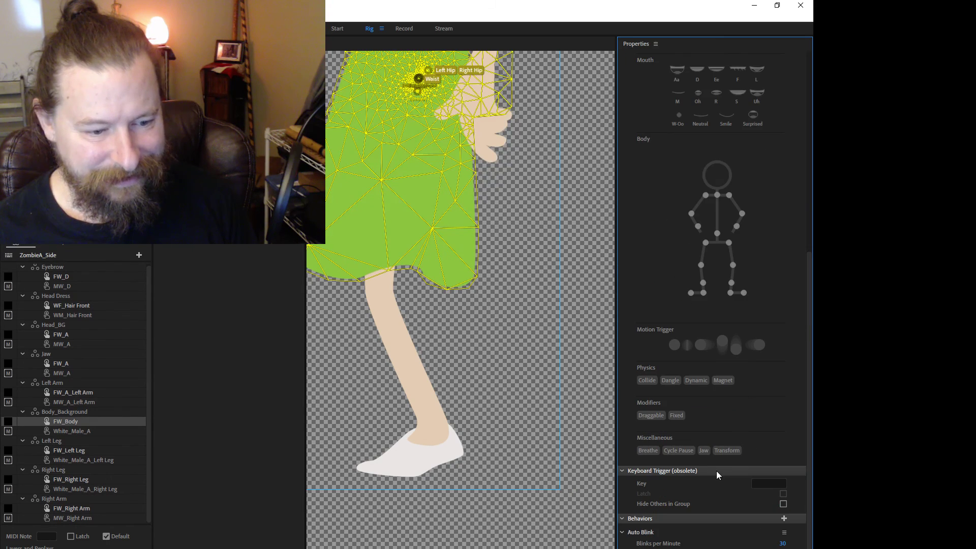
- Return to the ZombieA_Side scene, collapse the Physics settings and examine the walking puppet's arms and legs up close
click(406, 28)
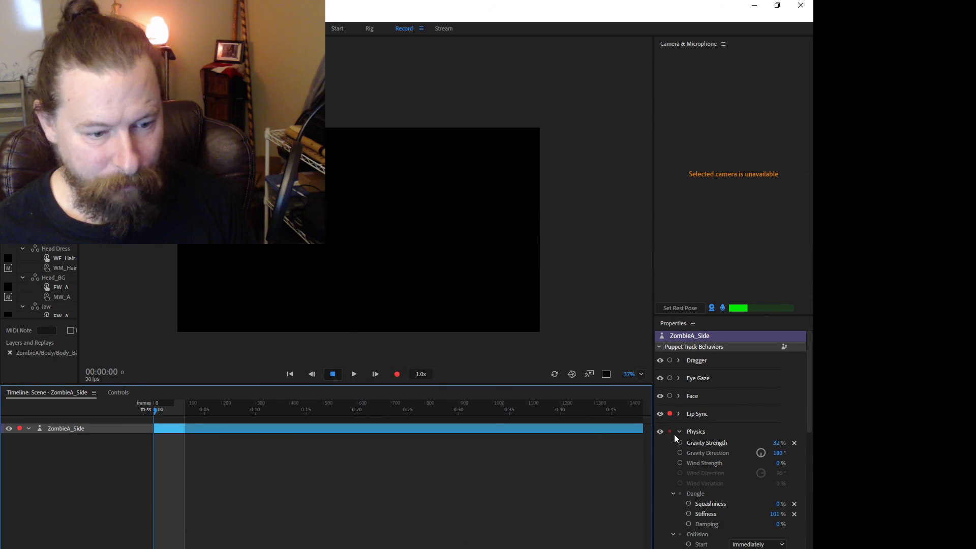
click(680, 431)
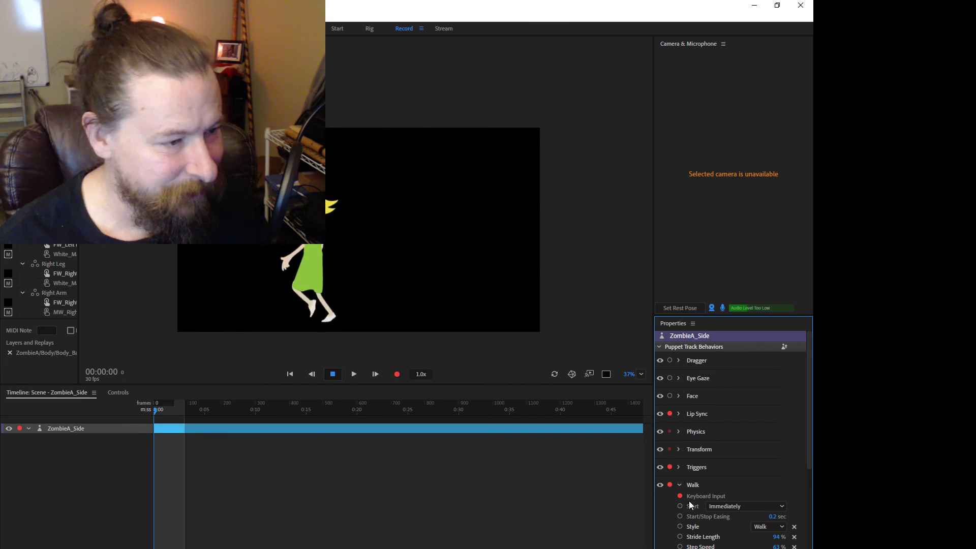
scroll(392, 267, up, 3)
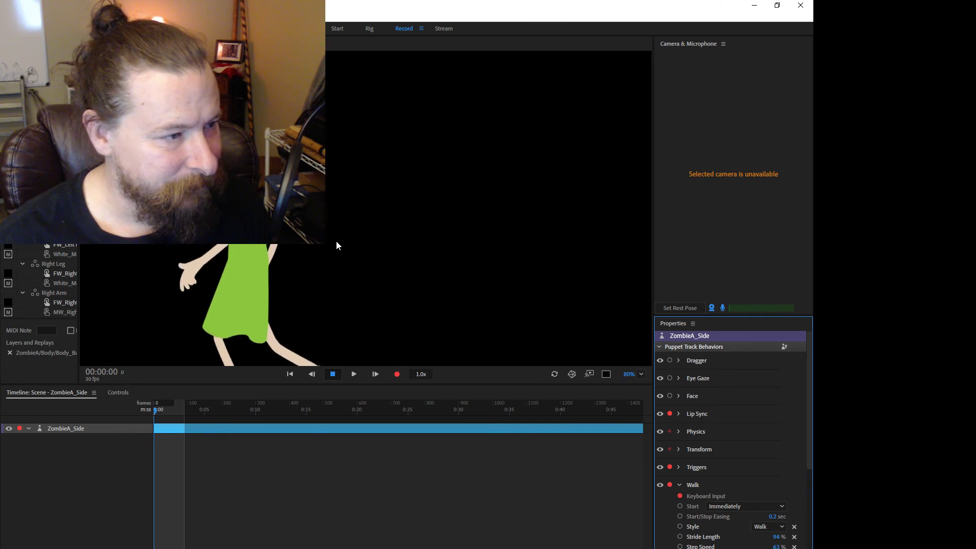
scroll(337, 241, up, 2)
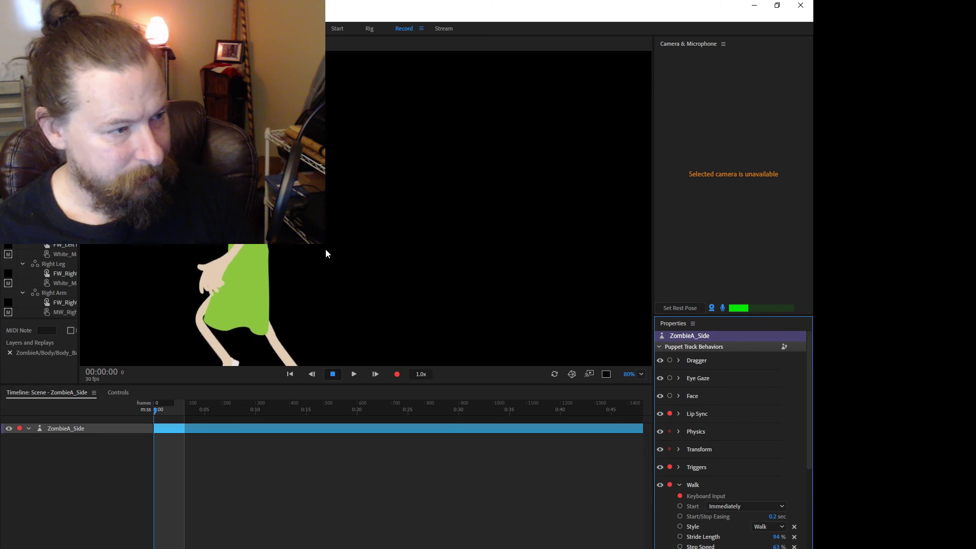
scroll(389, 251, down, 4)
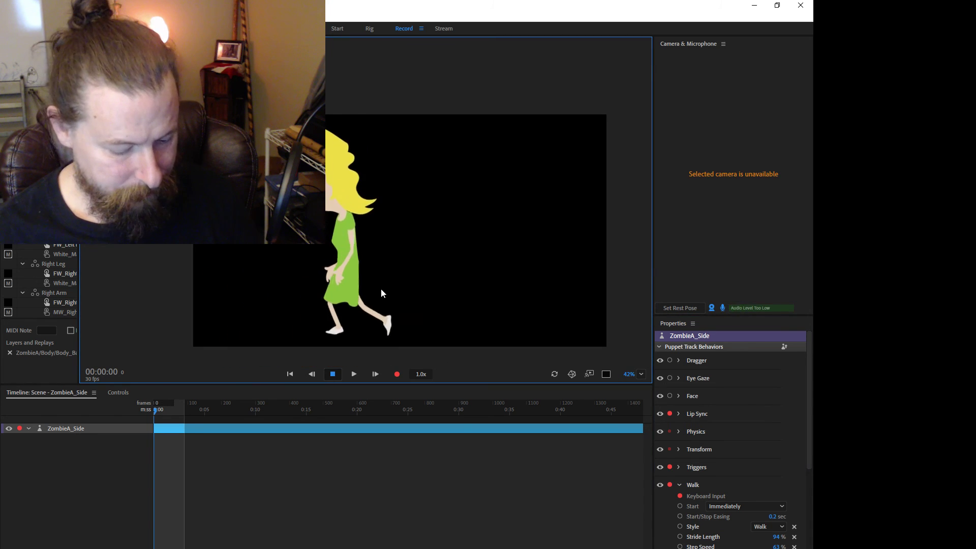
- Trigger the male artwork swap to compare its walk with the default female version
key(m)
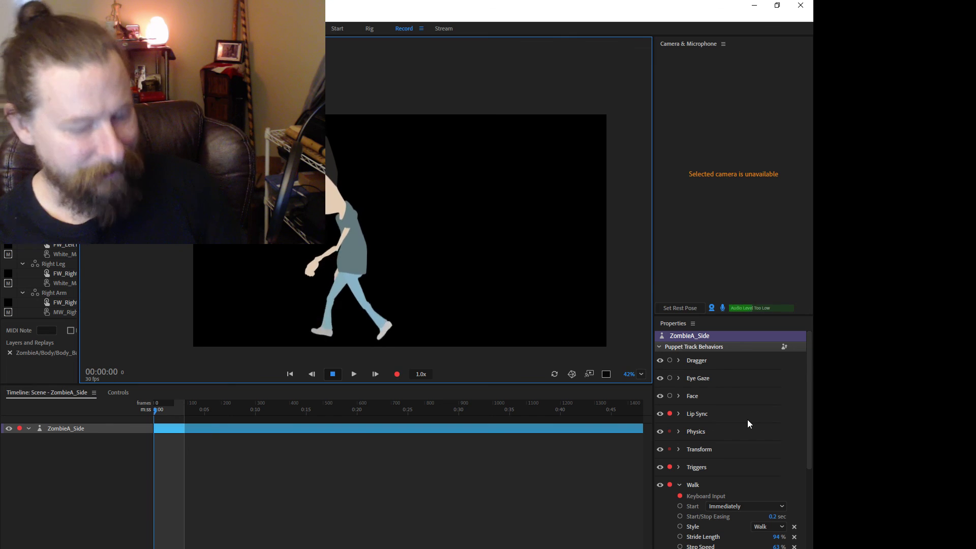
key(m)
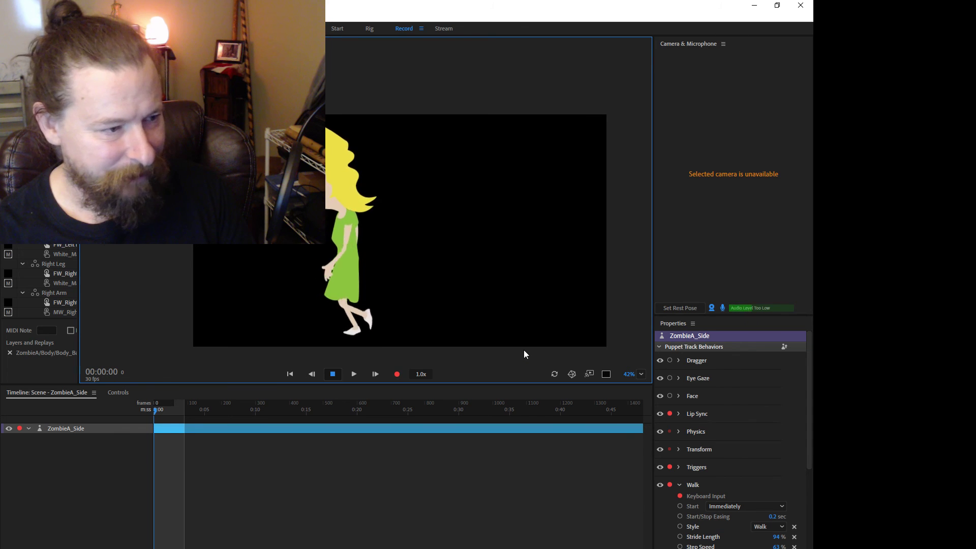
key(m)
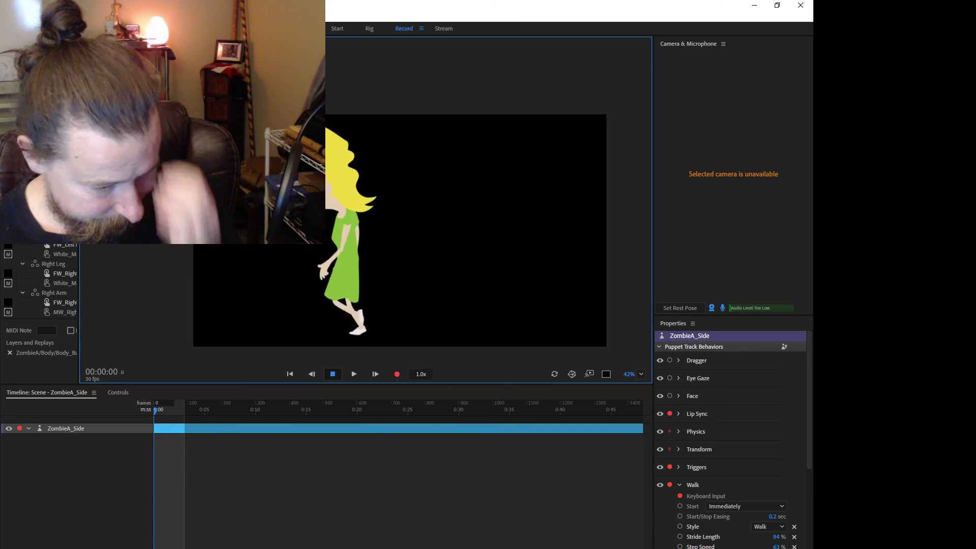
- Switch to Illustrator to view the full side-view zombie artwork, and return to the walking puppet in Character Animator
key(alt+Tab)
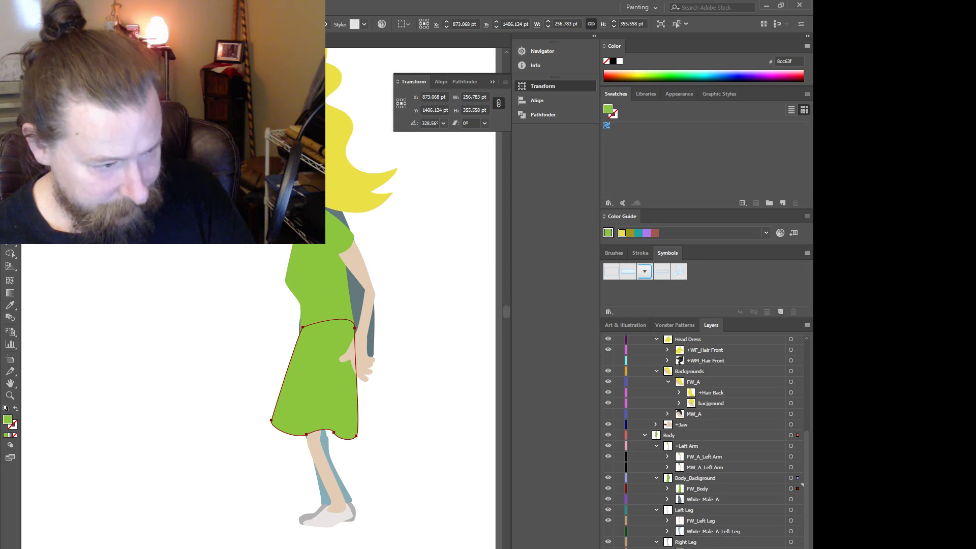
scroll(360, 507, down, 2)
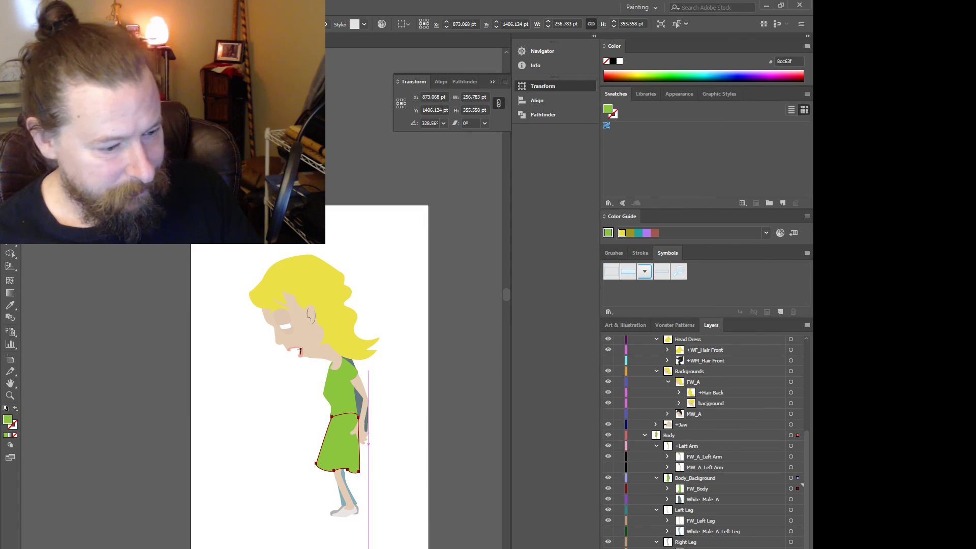
scroll(282, 377, right, 2)
scroll(355, 492, down, 2)
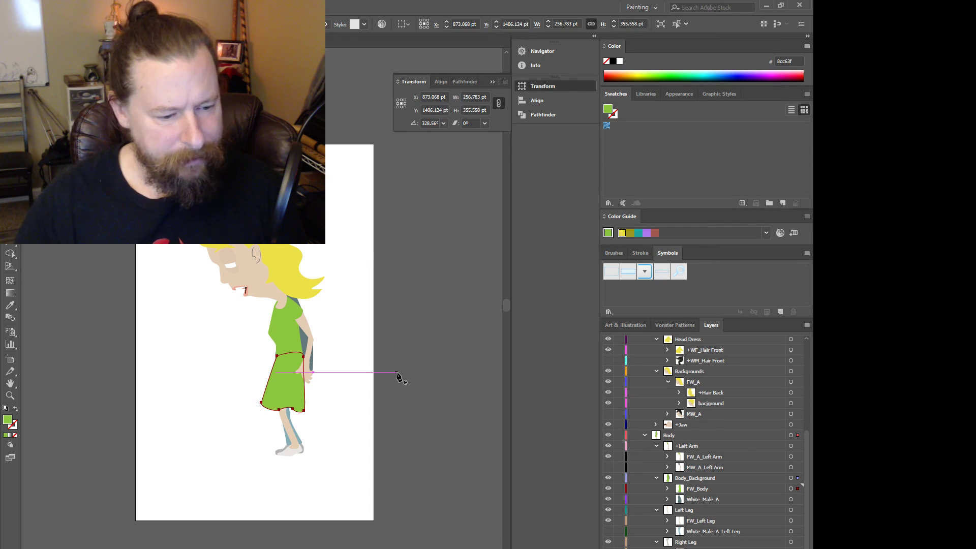
key(alt+Tab)
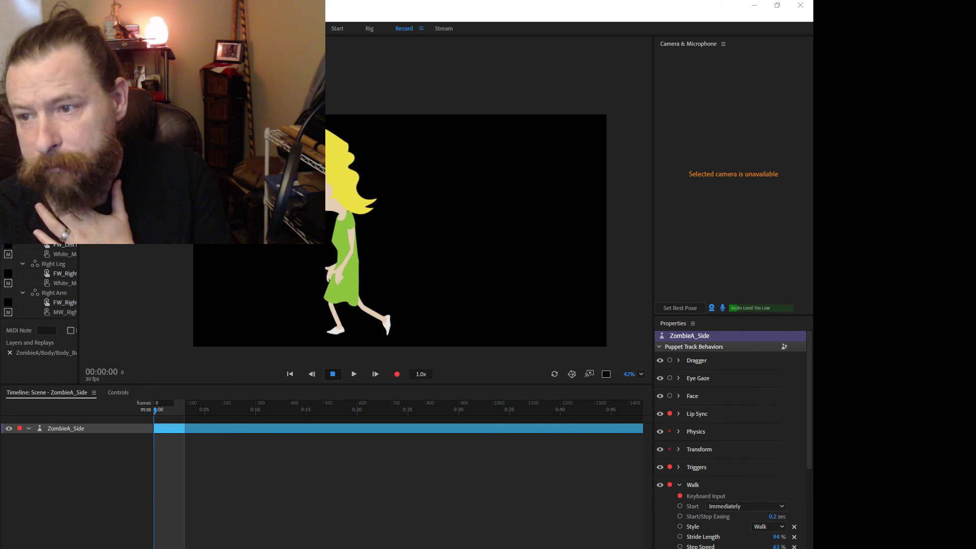
key(alt+Tab)
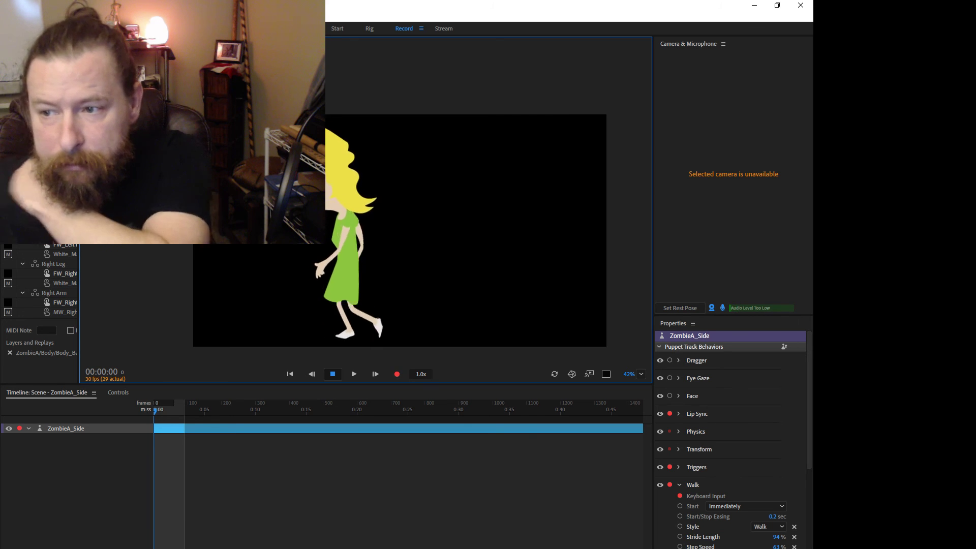